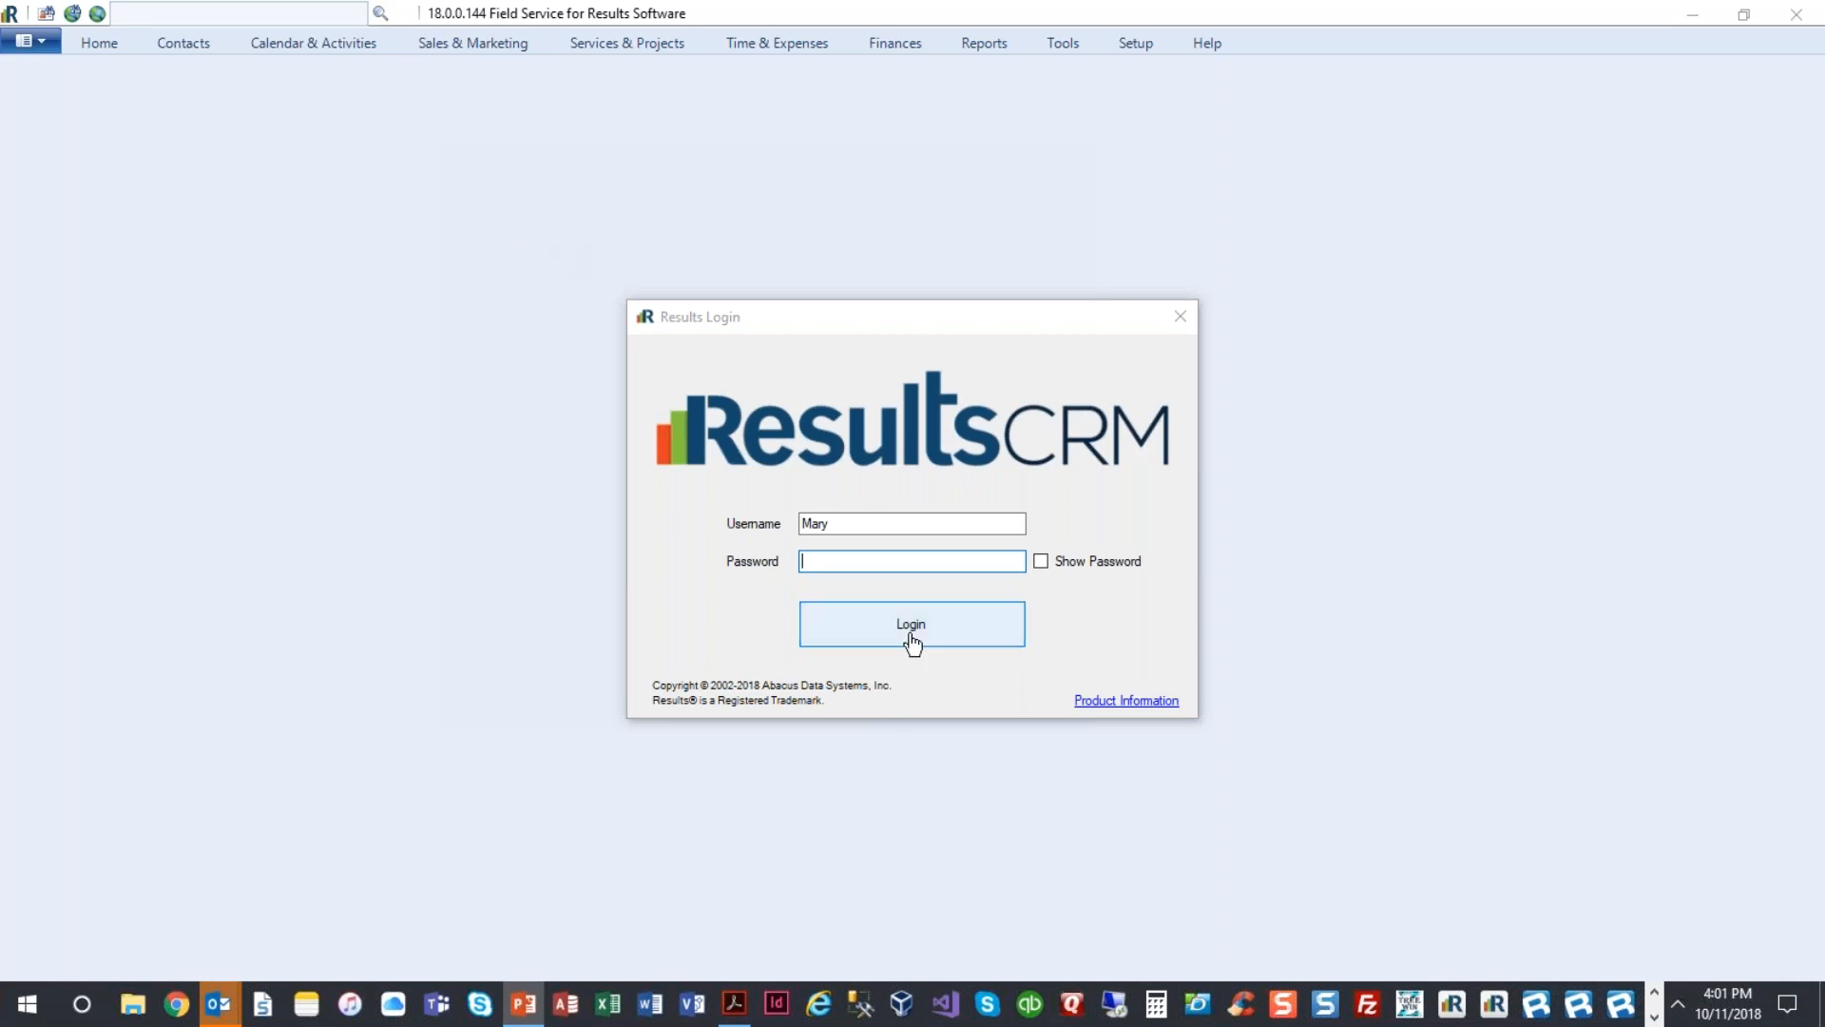
Step: Log in with the prefilled username and open the Contacts management list
click(912, 637)
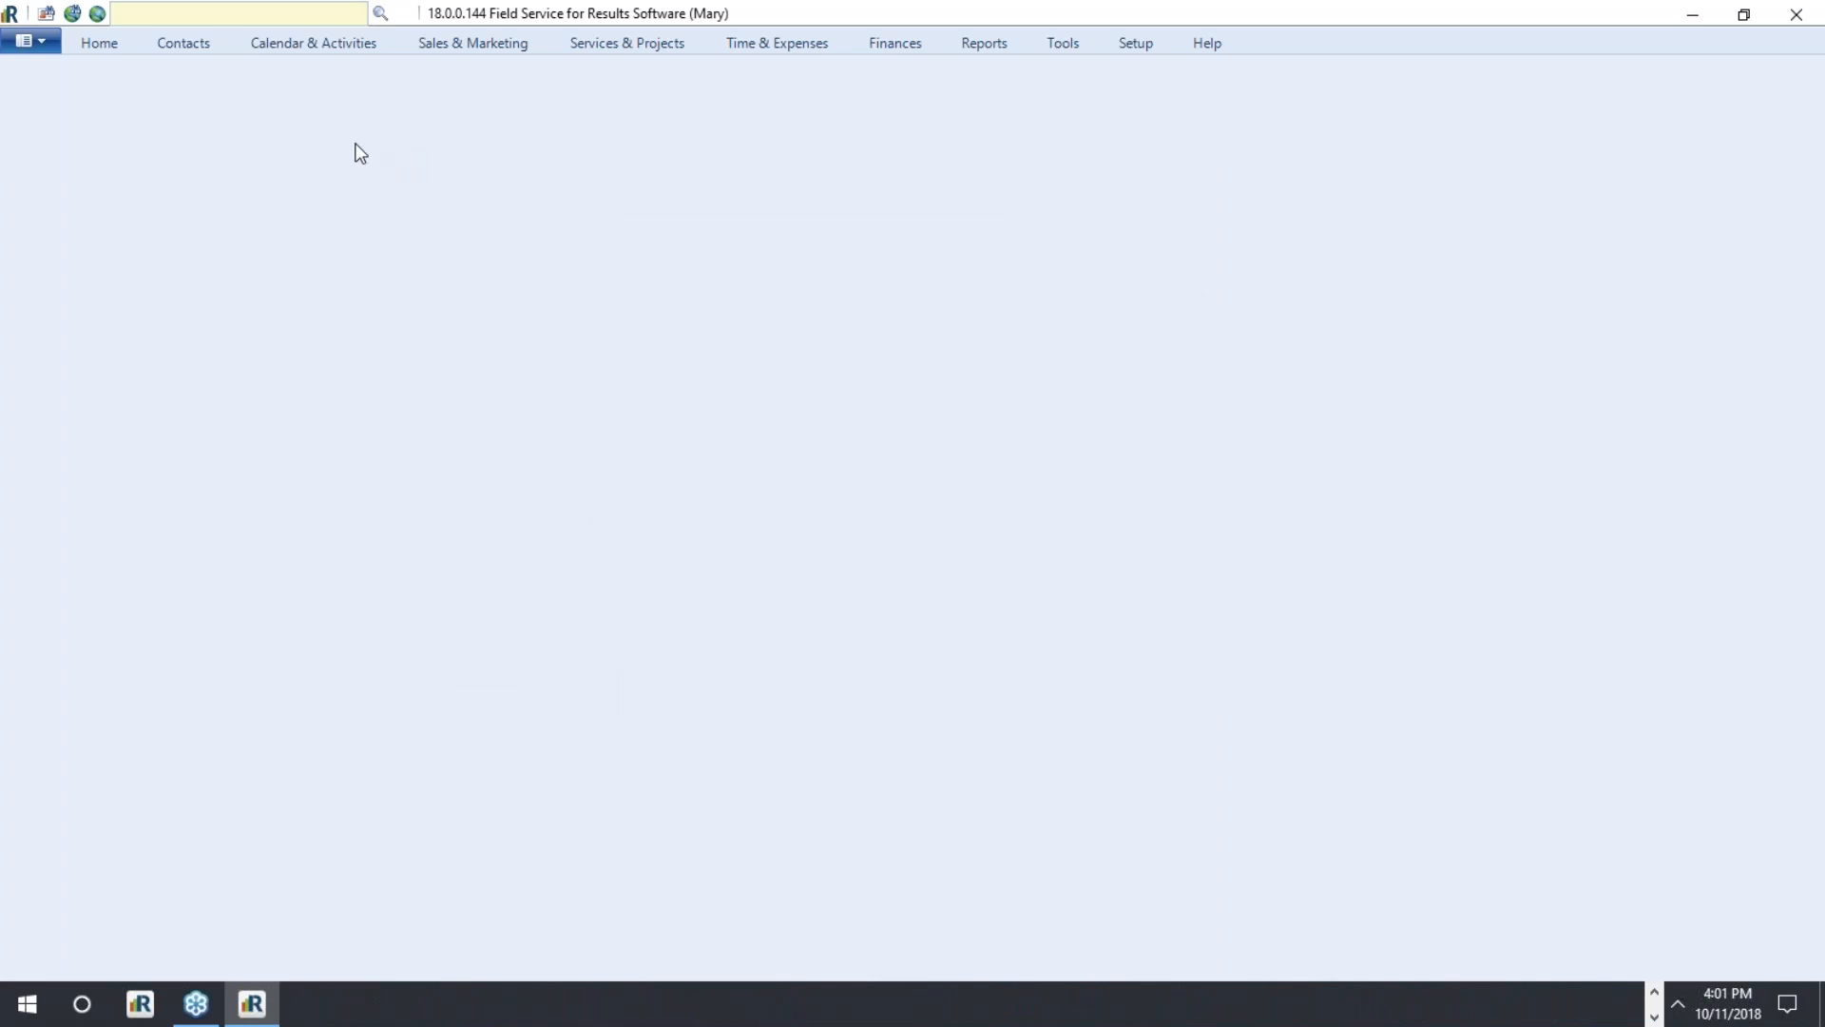
click(23, 42)
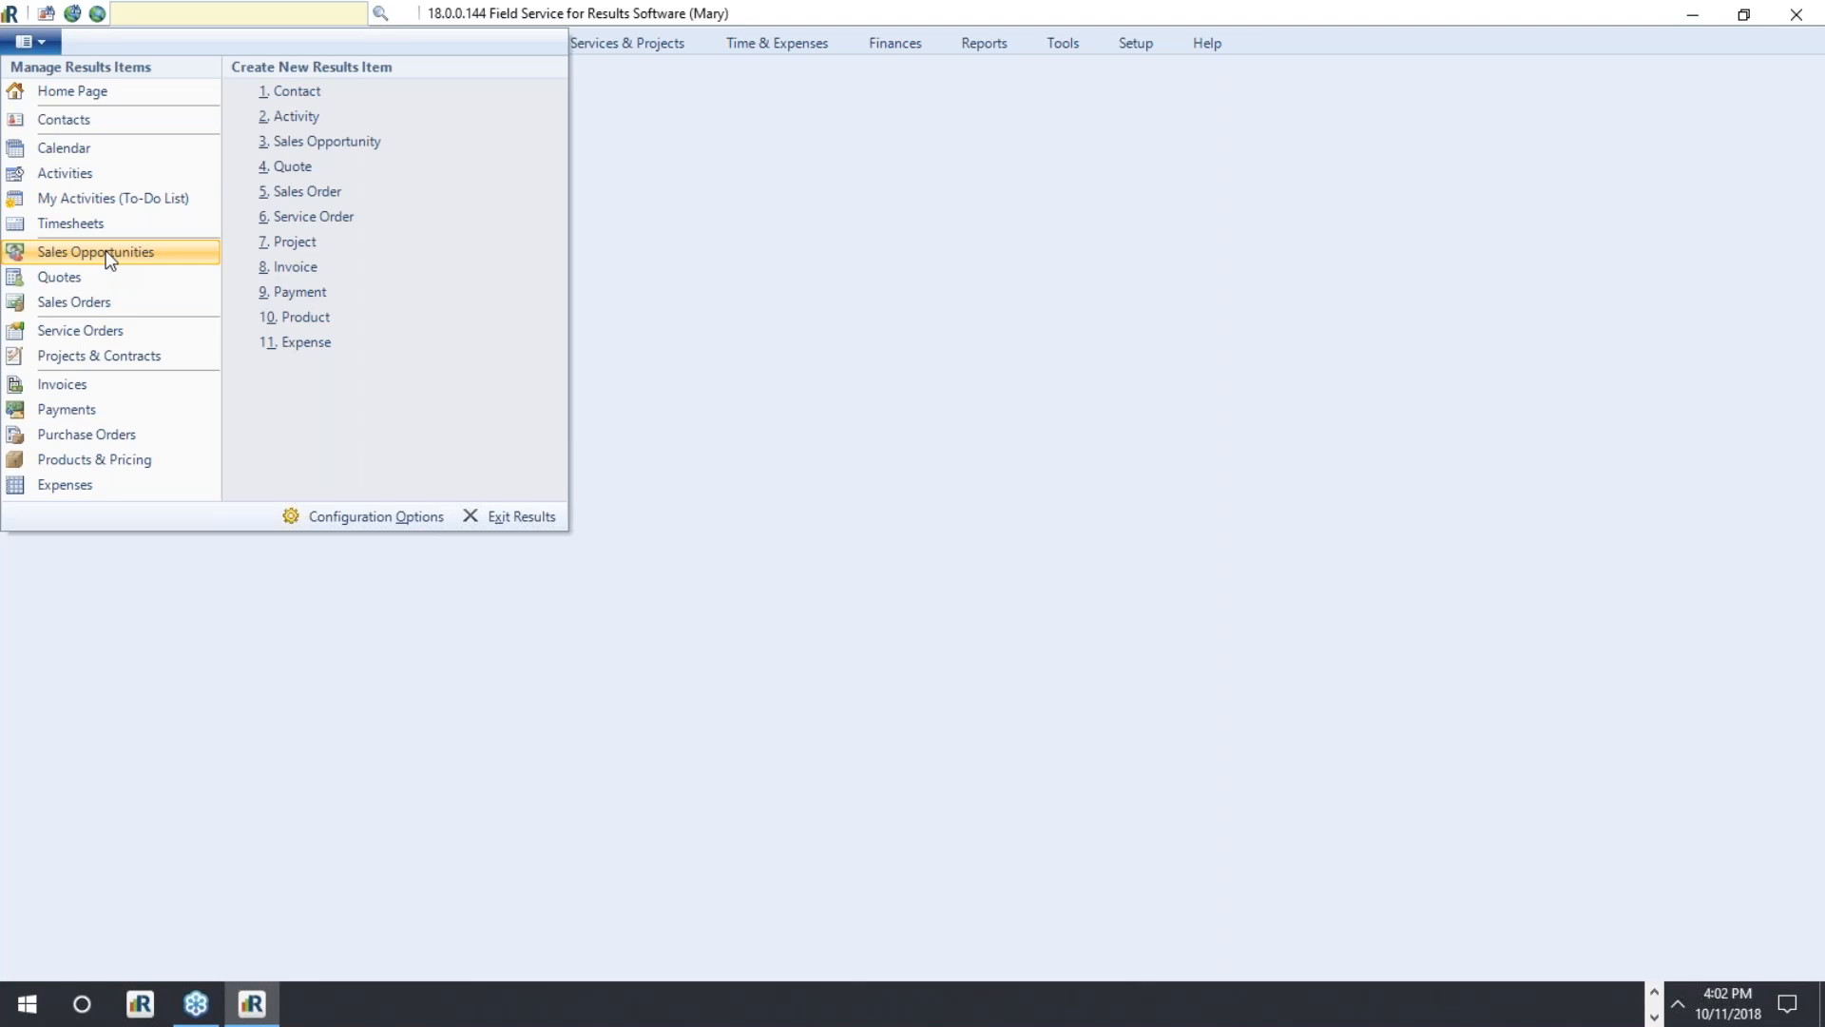
click(1250, 241)
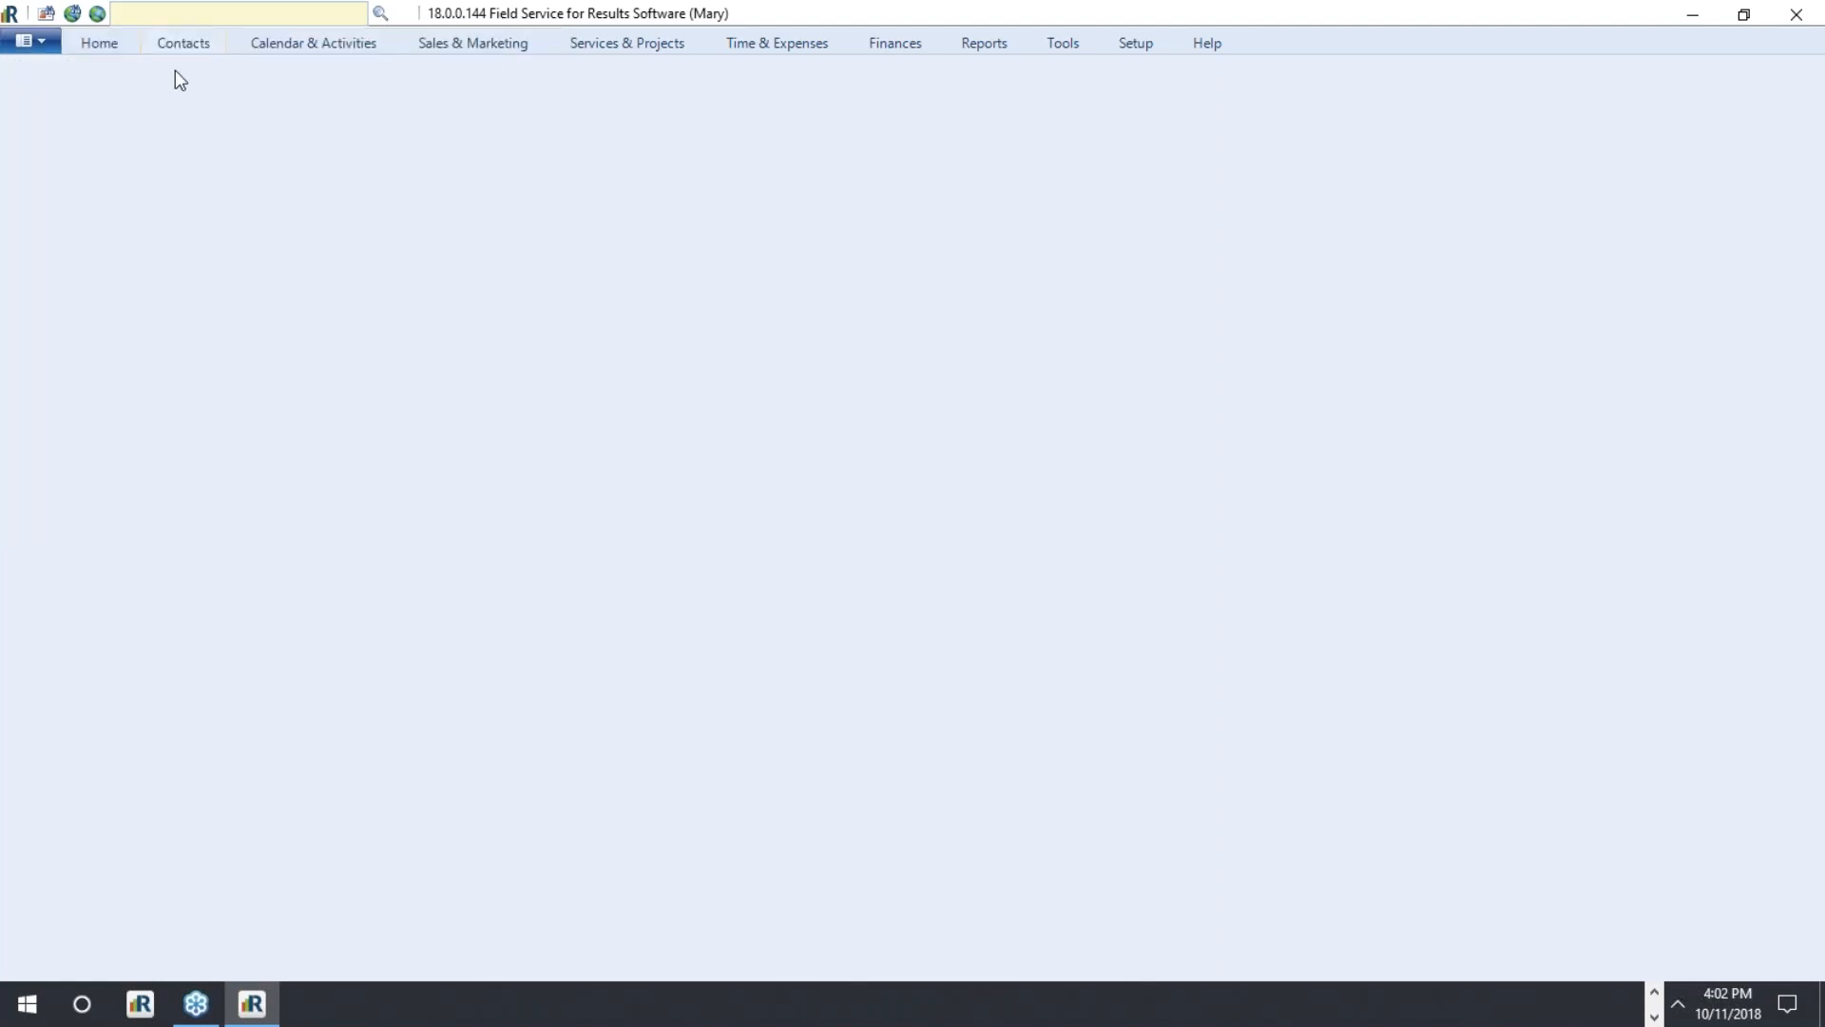
click(188, 42)
click(32, 95)
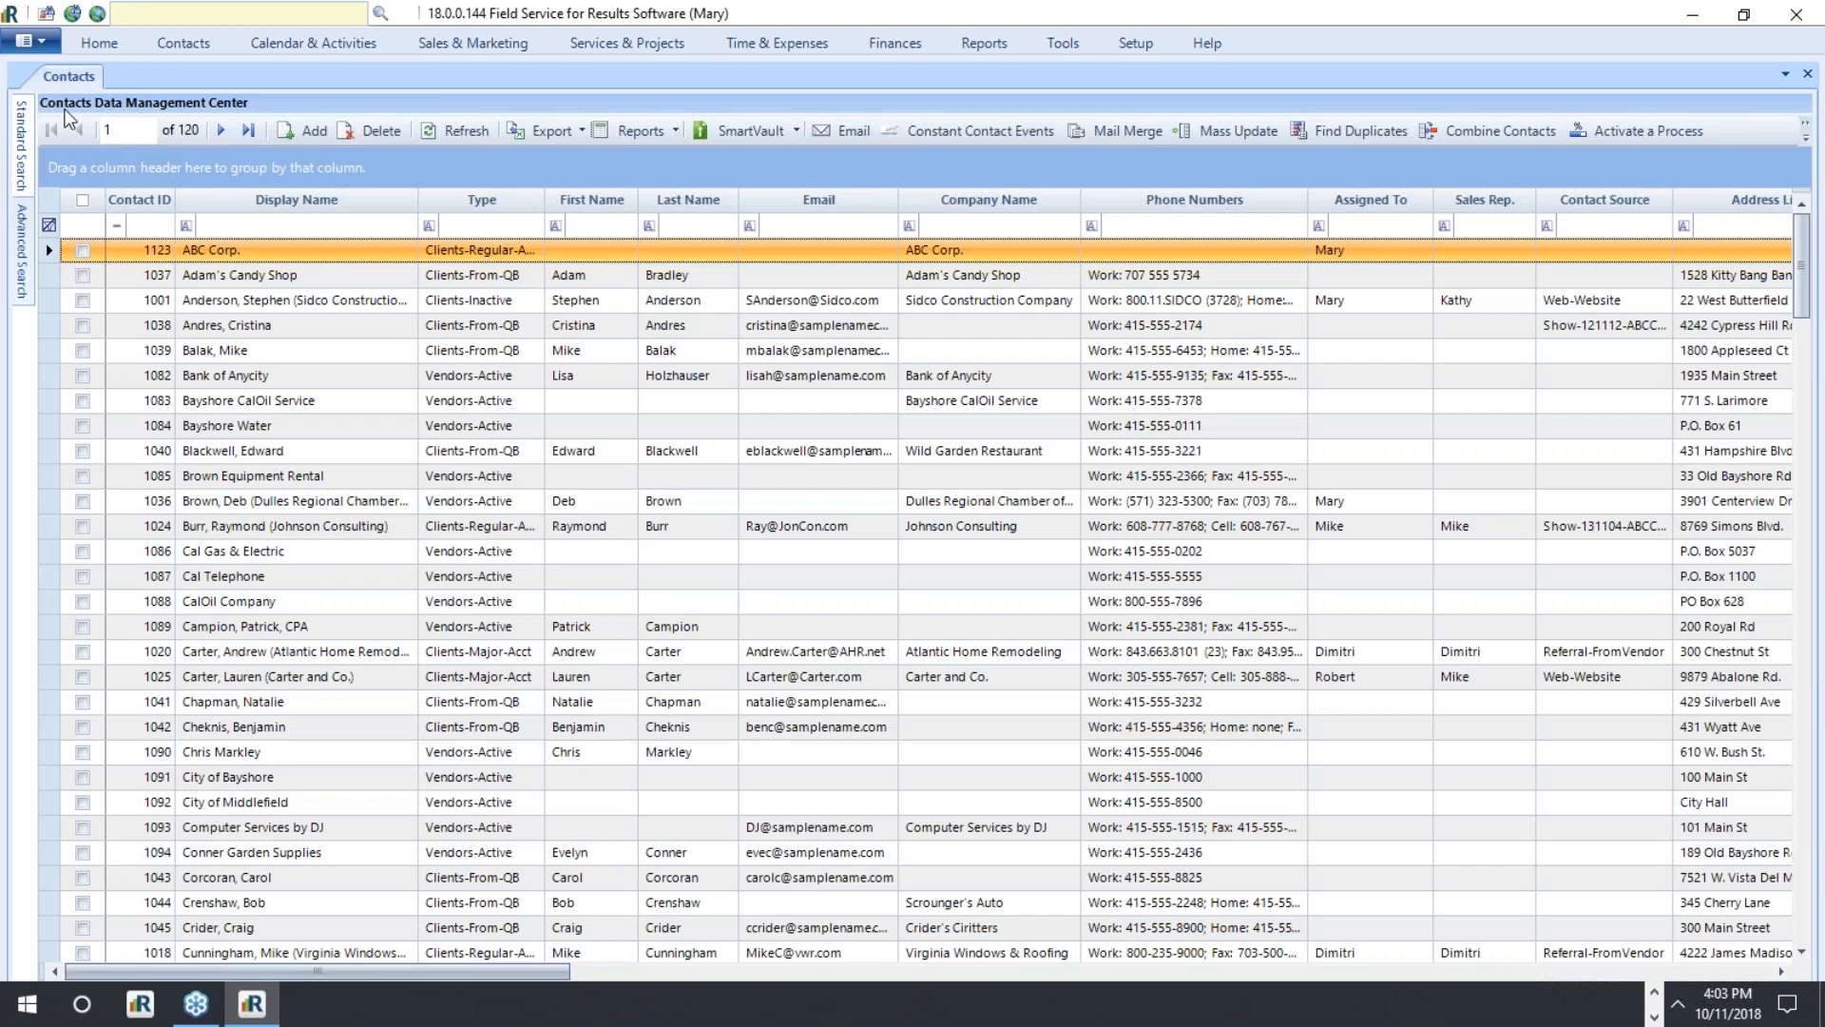
click(112, 145)
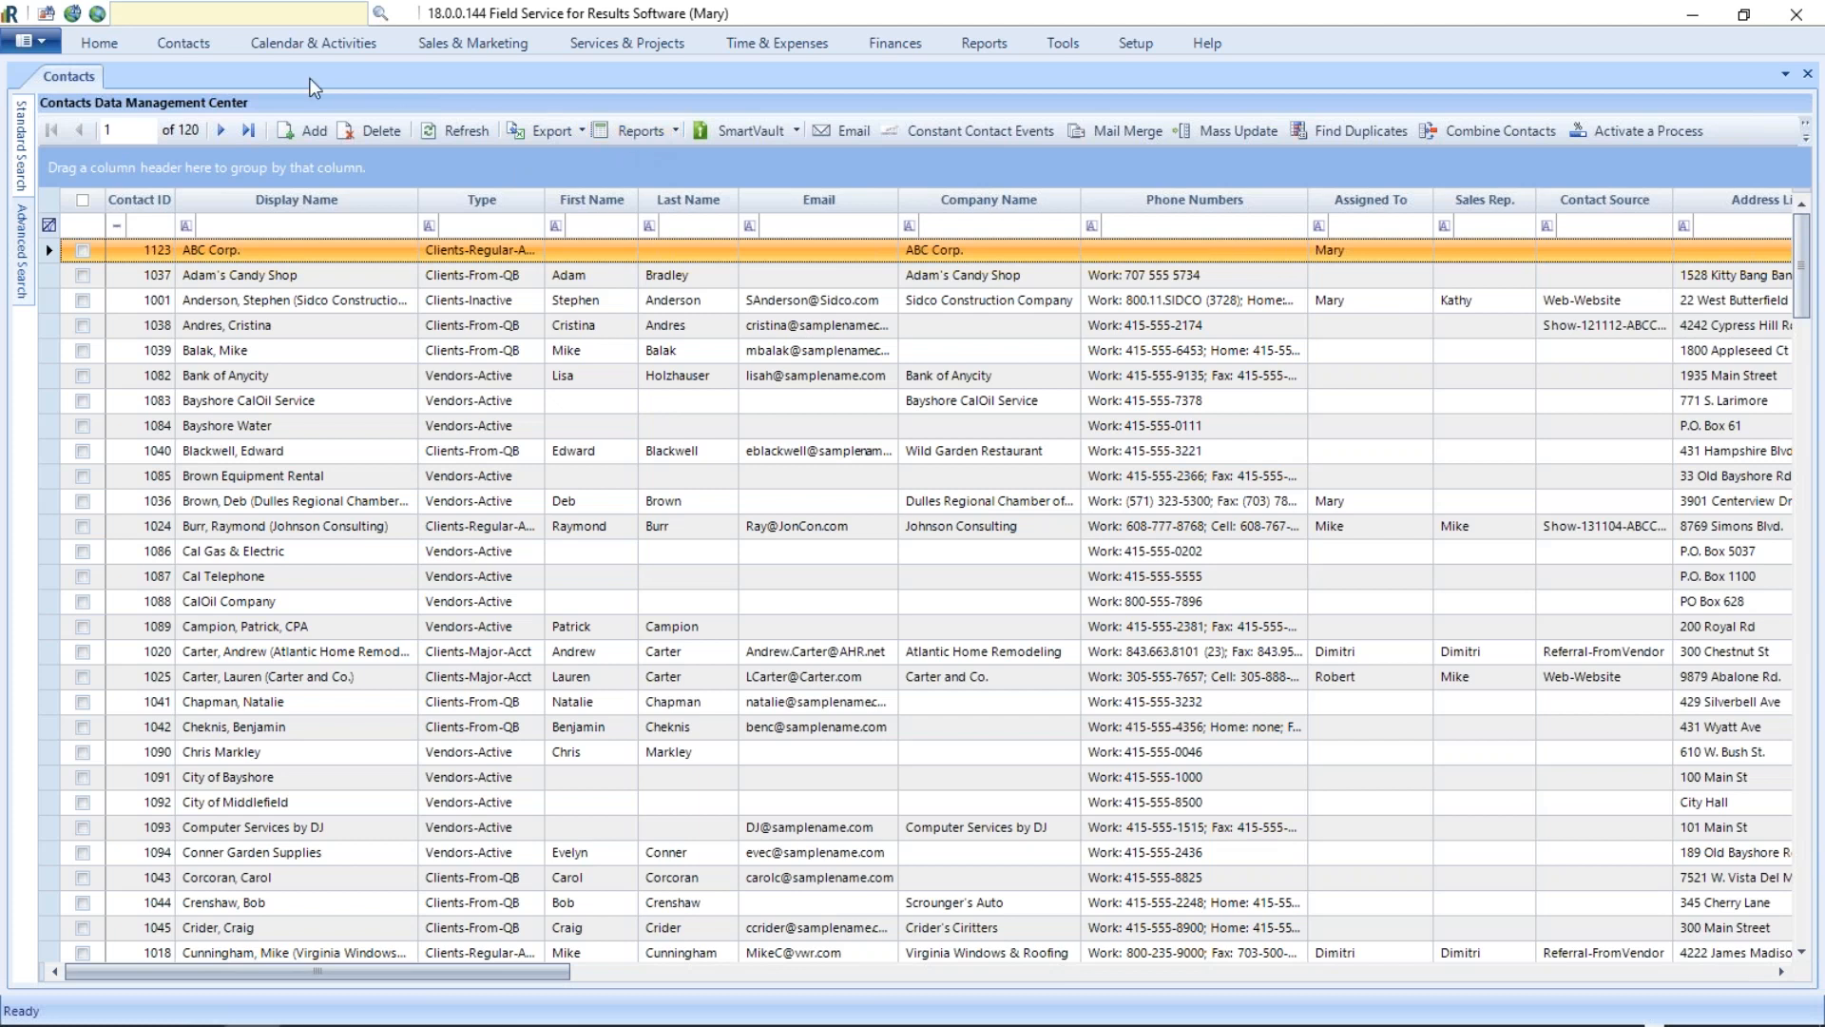
click(180, 36)
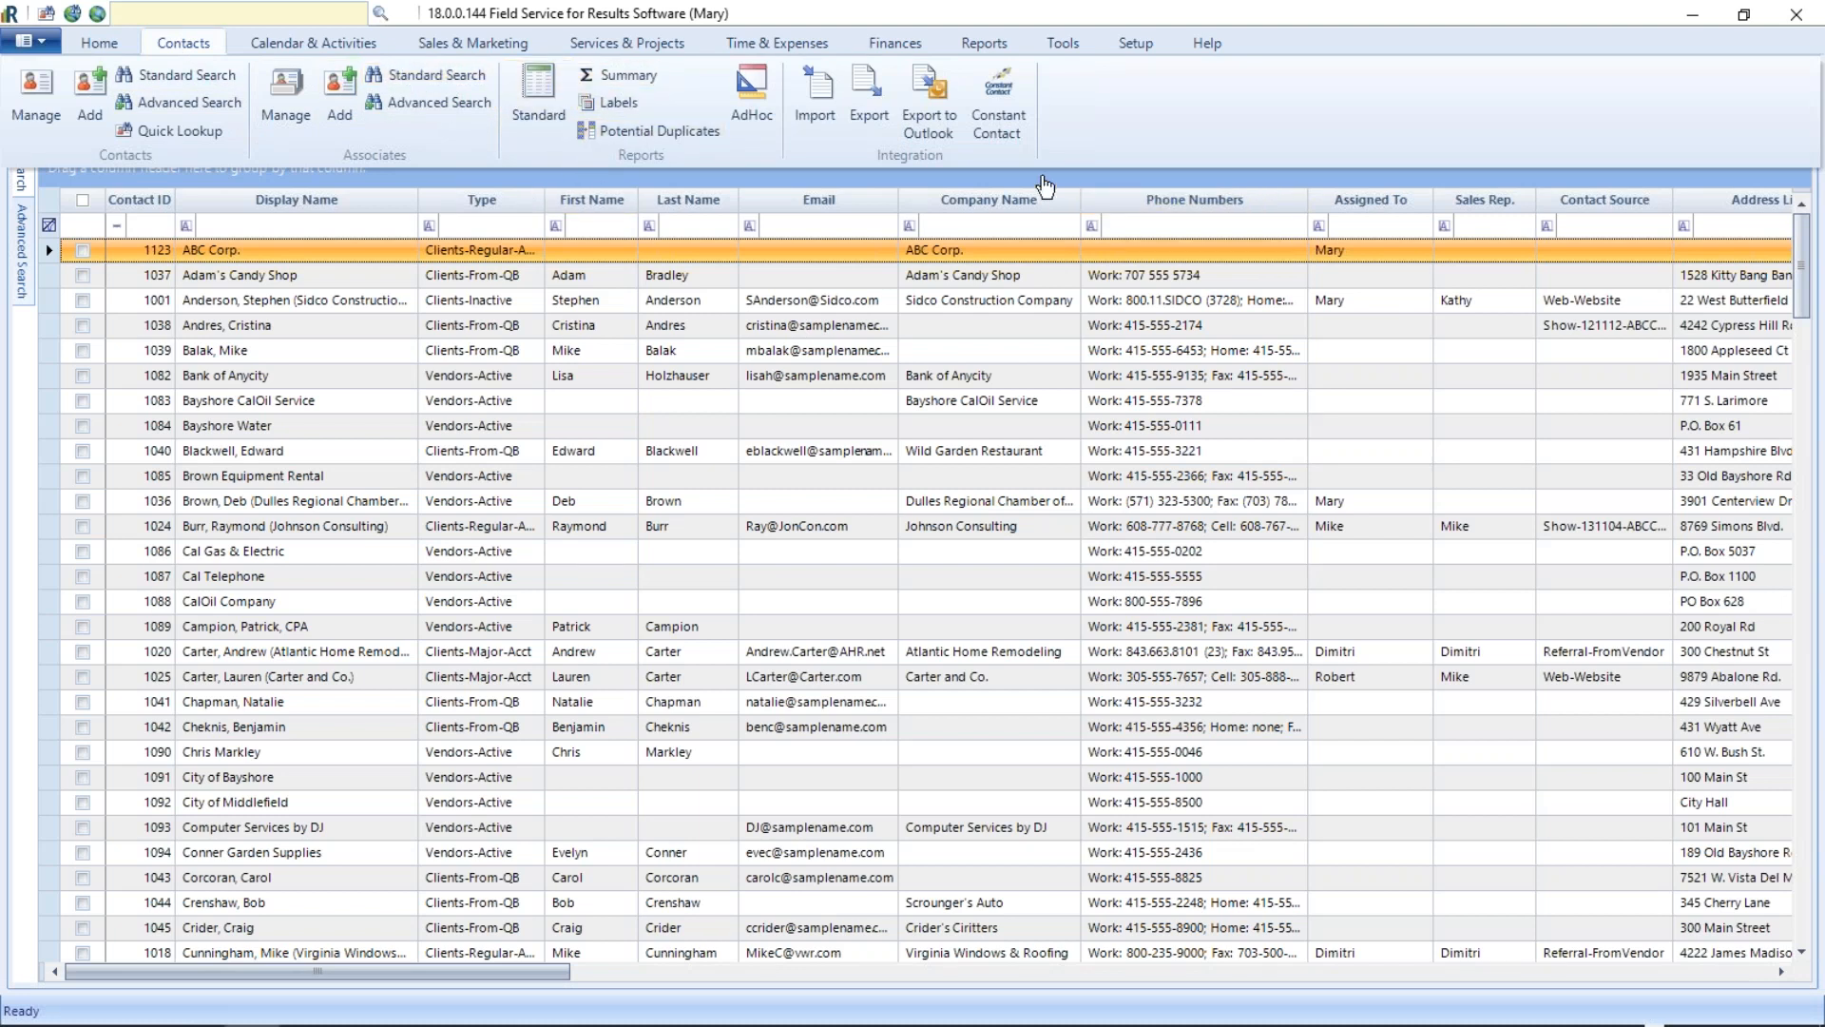
click(587, 274)
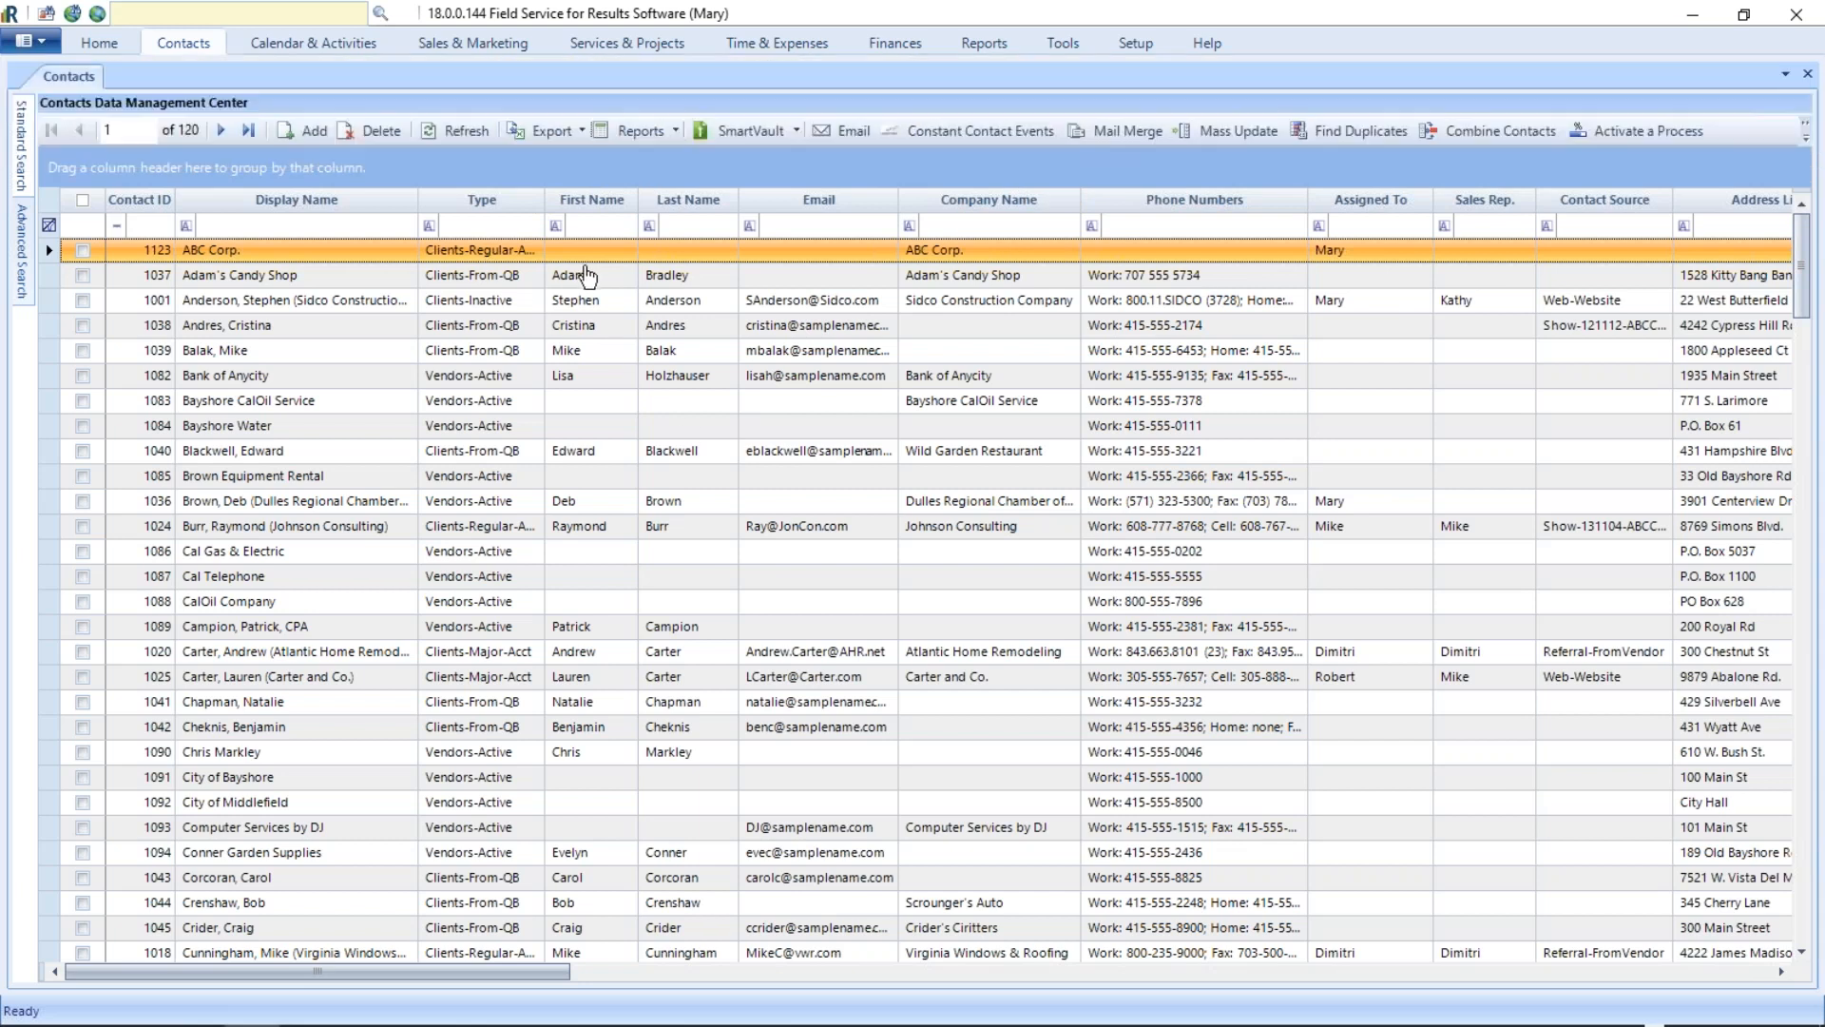
click(587, 274)
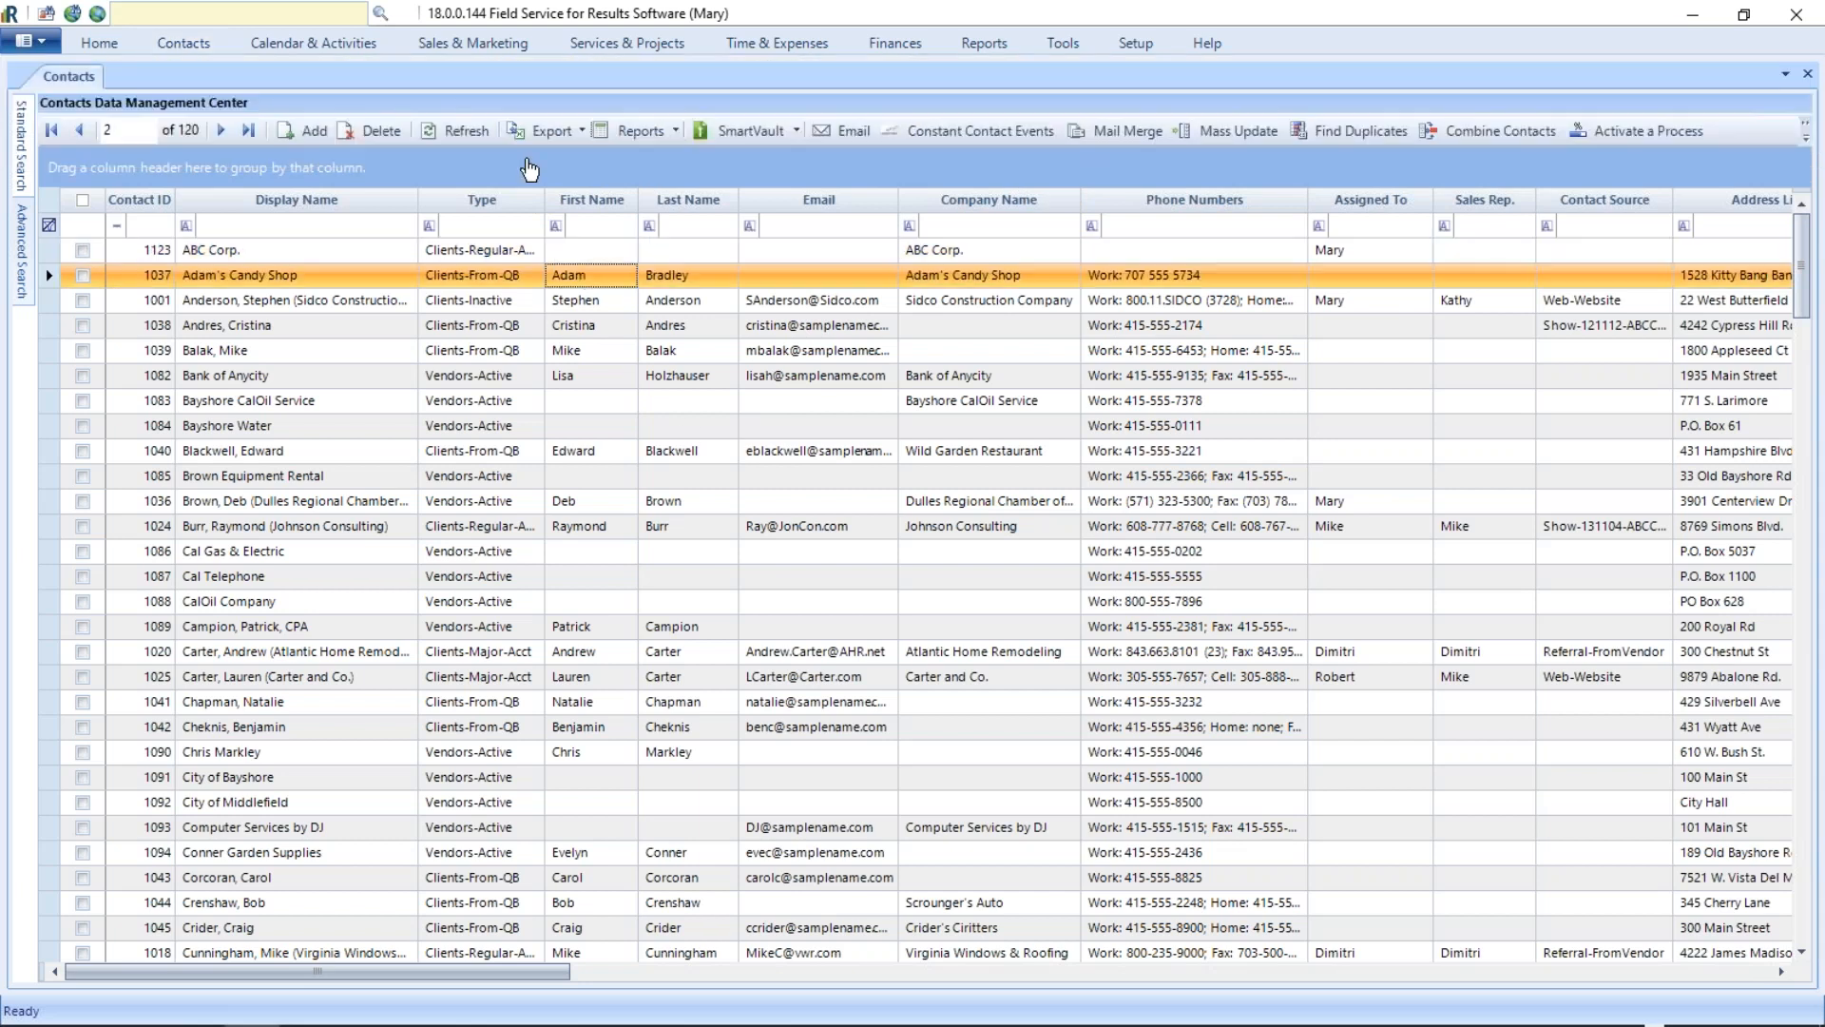
click(675, 134)
click(179, 44)
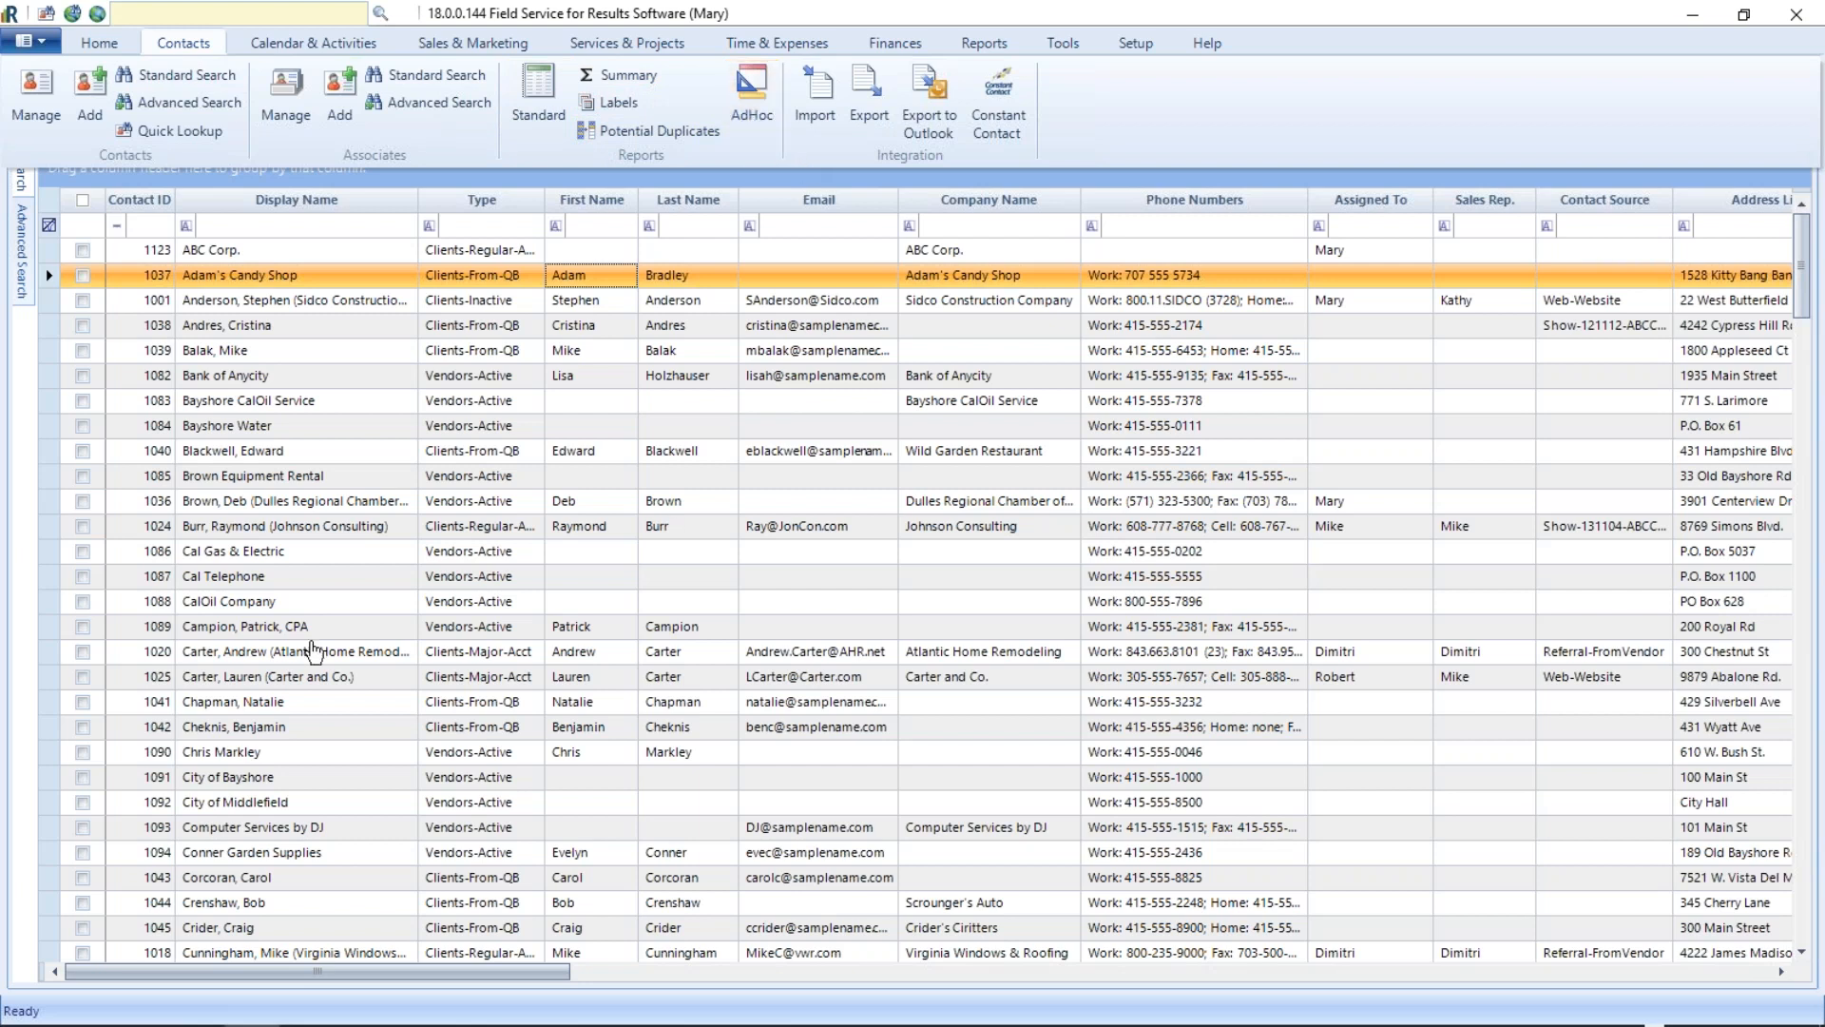
click(555, 374)
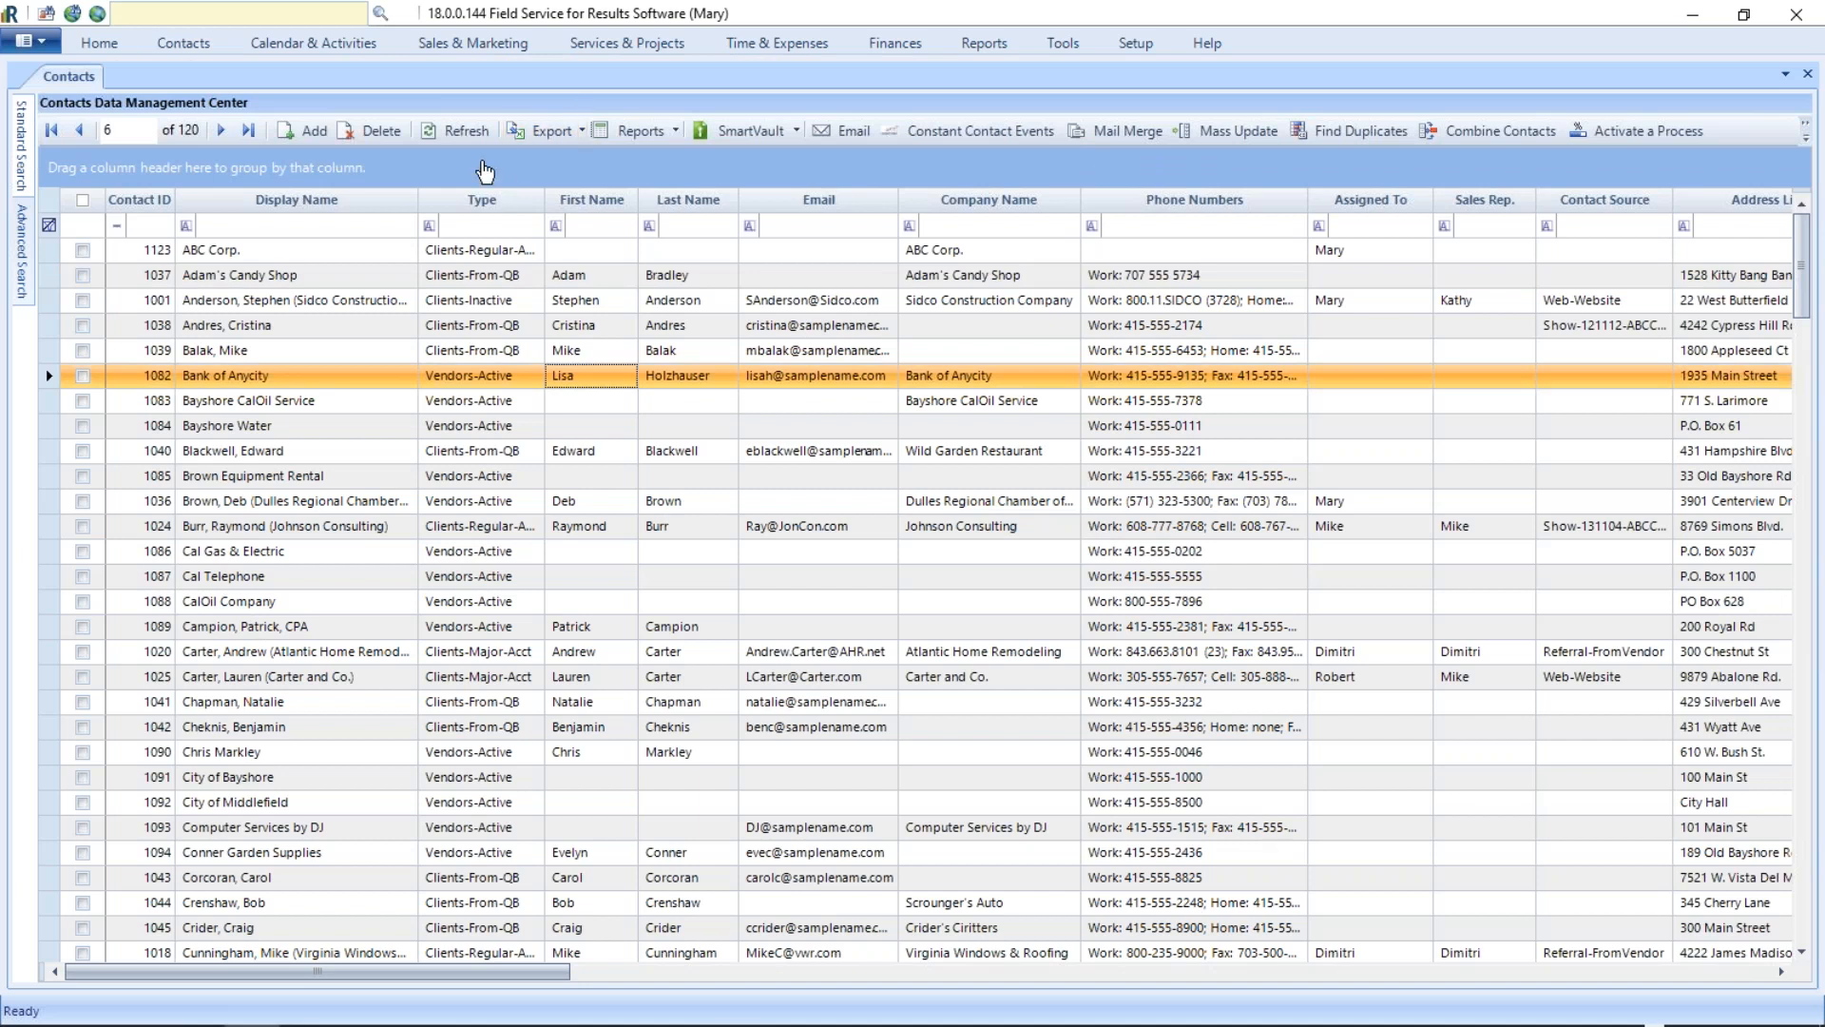
Step: Open the standard contact reports and preview the two-column contact name and phone number listing CR105, closing the preview when done
click(656, 133)
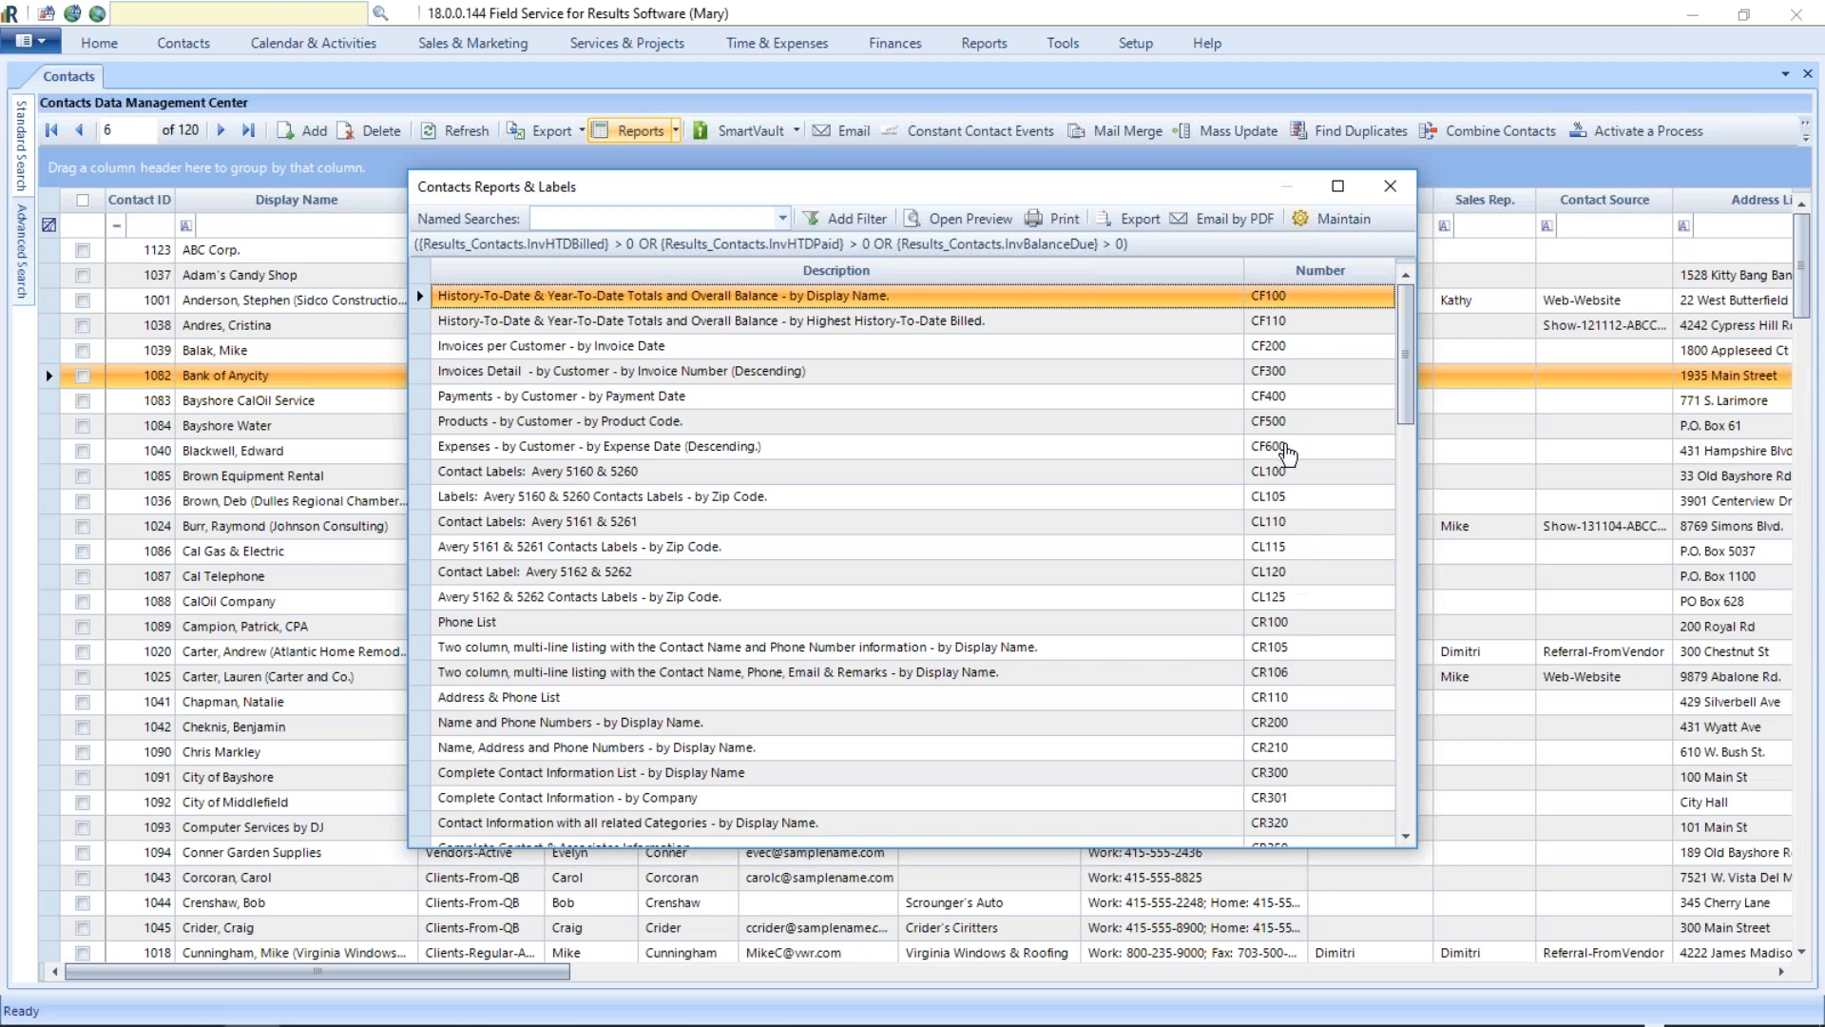
scroll(1280, 715, down, 3)
scroll(1281, 723, up, 3)
click(562, 656)
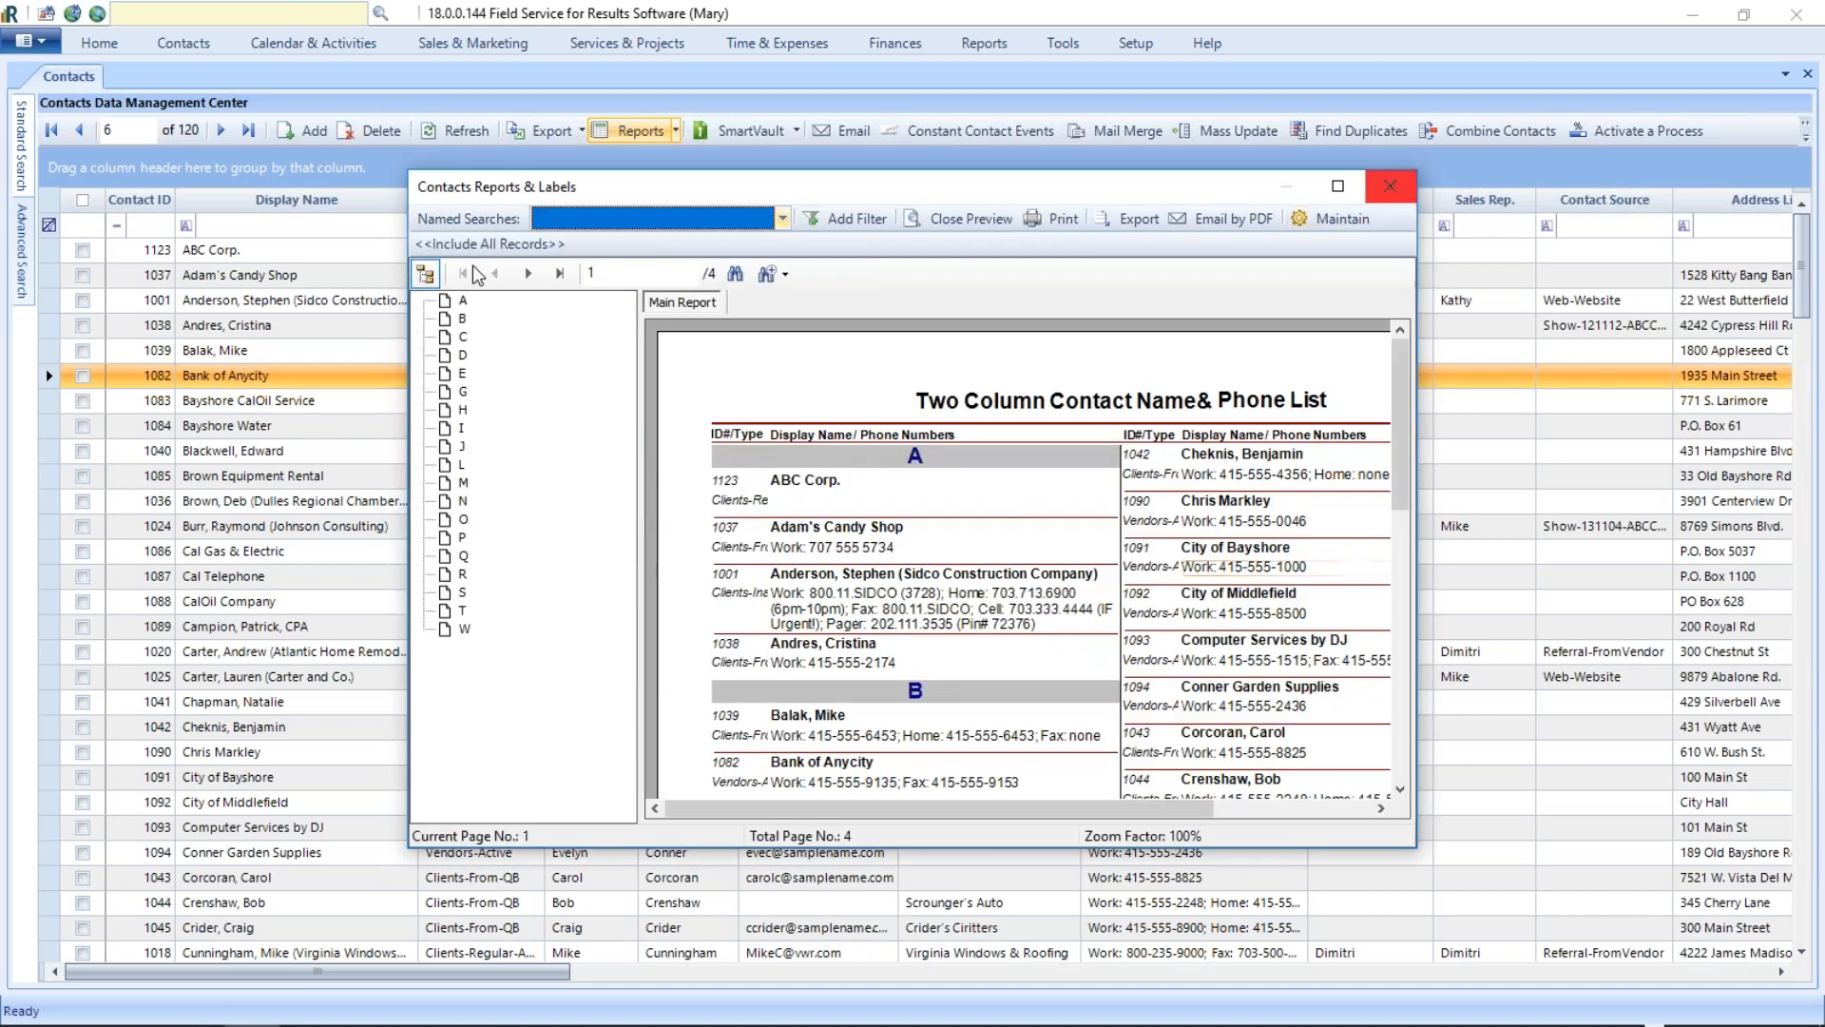
click(966, 221)
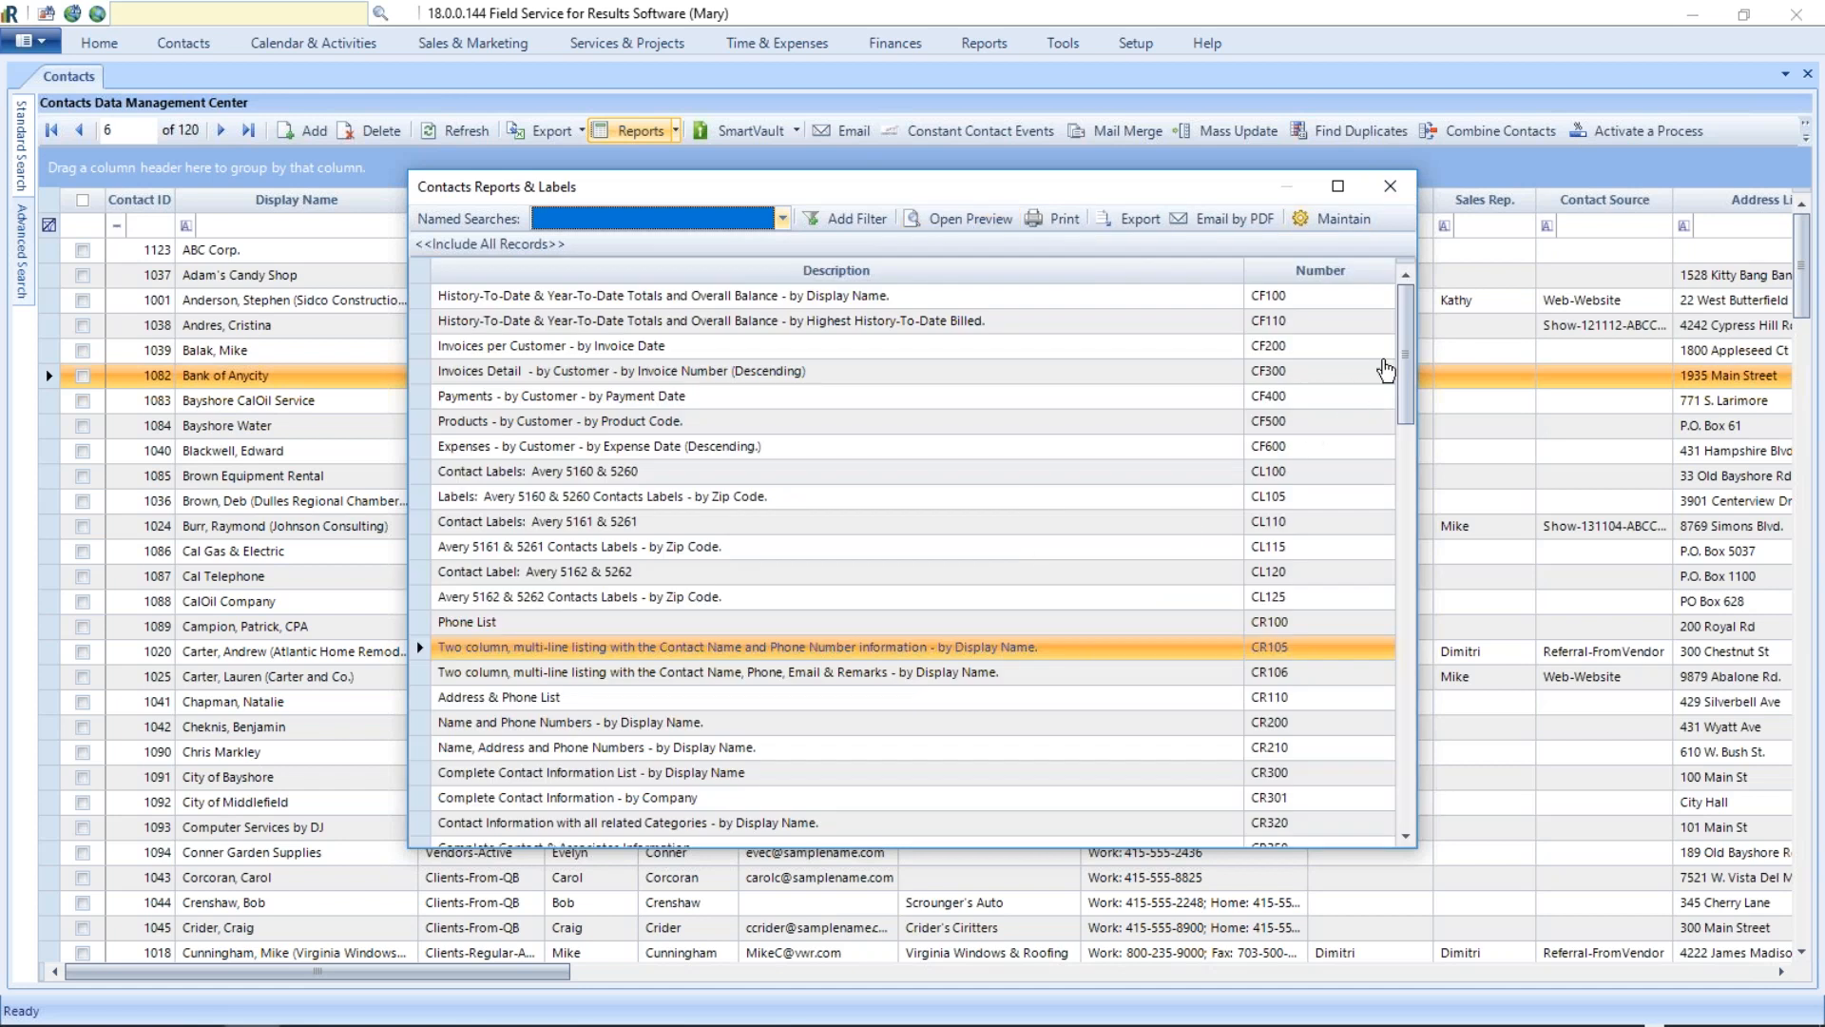
Step: Review the CF, CL, CR and CS report numbers in the standard contact reports list, and close the list
click(1406, 347)
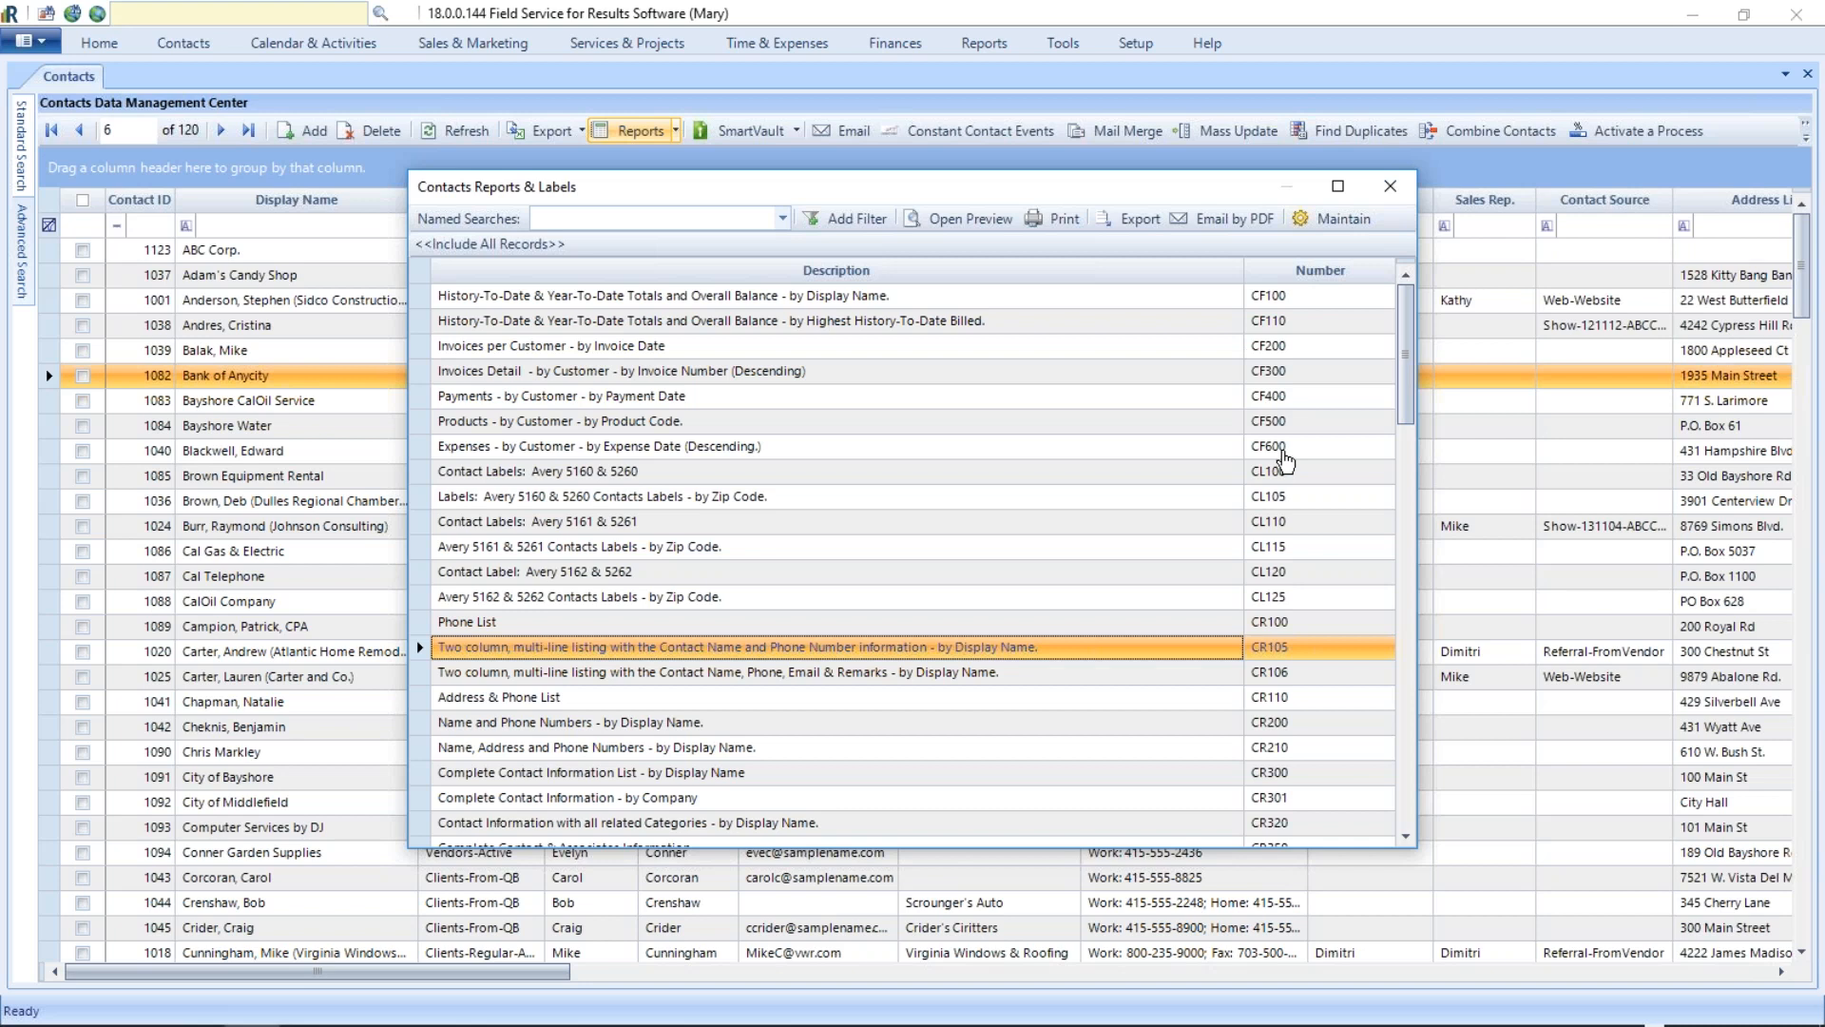
click(1283, 451)
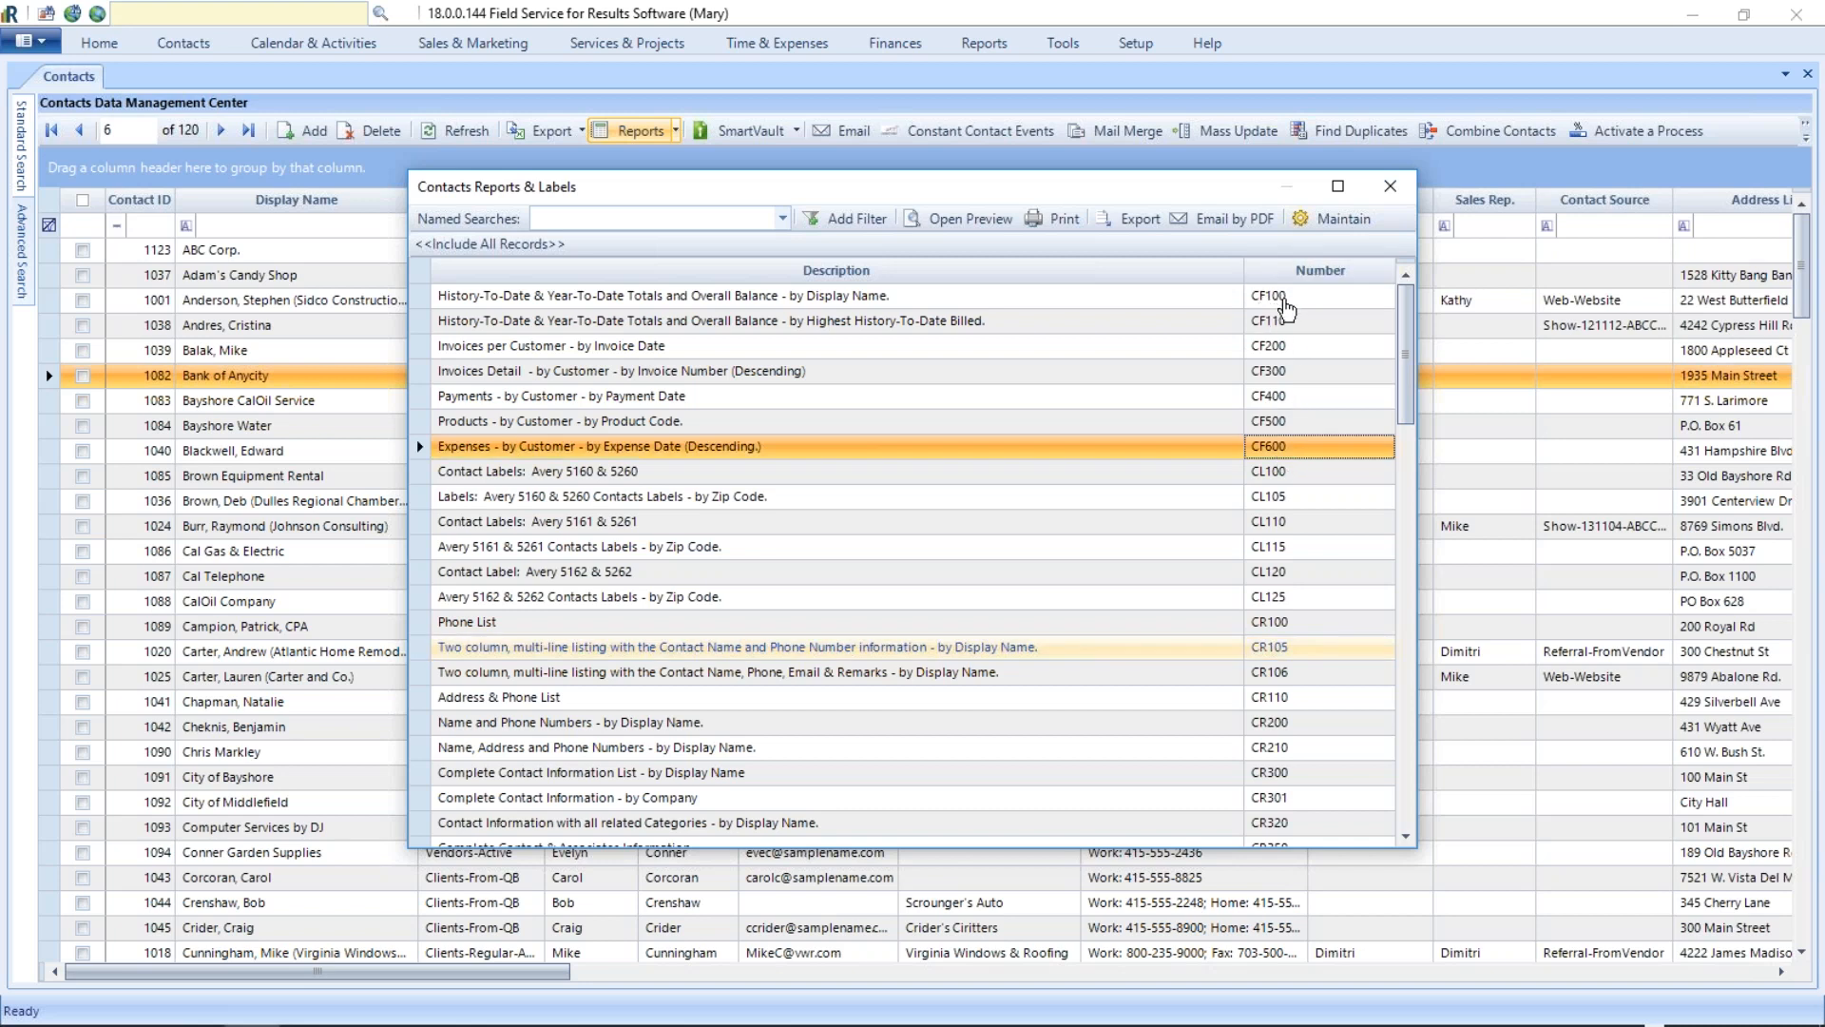
click(1283, 421)
click(1282, 373)
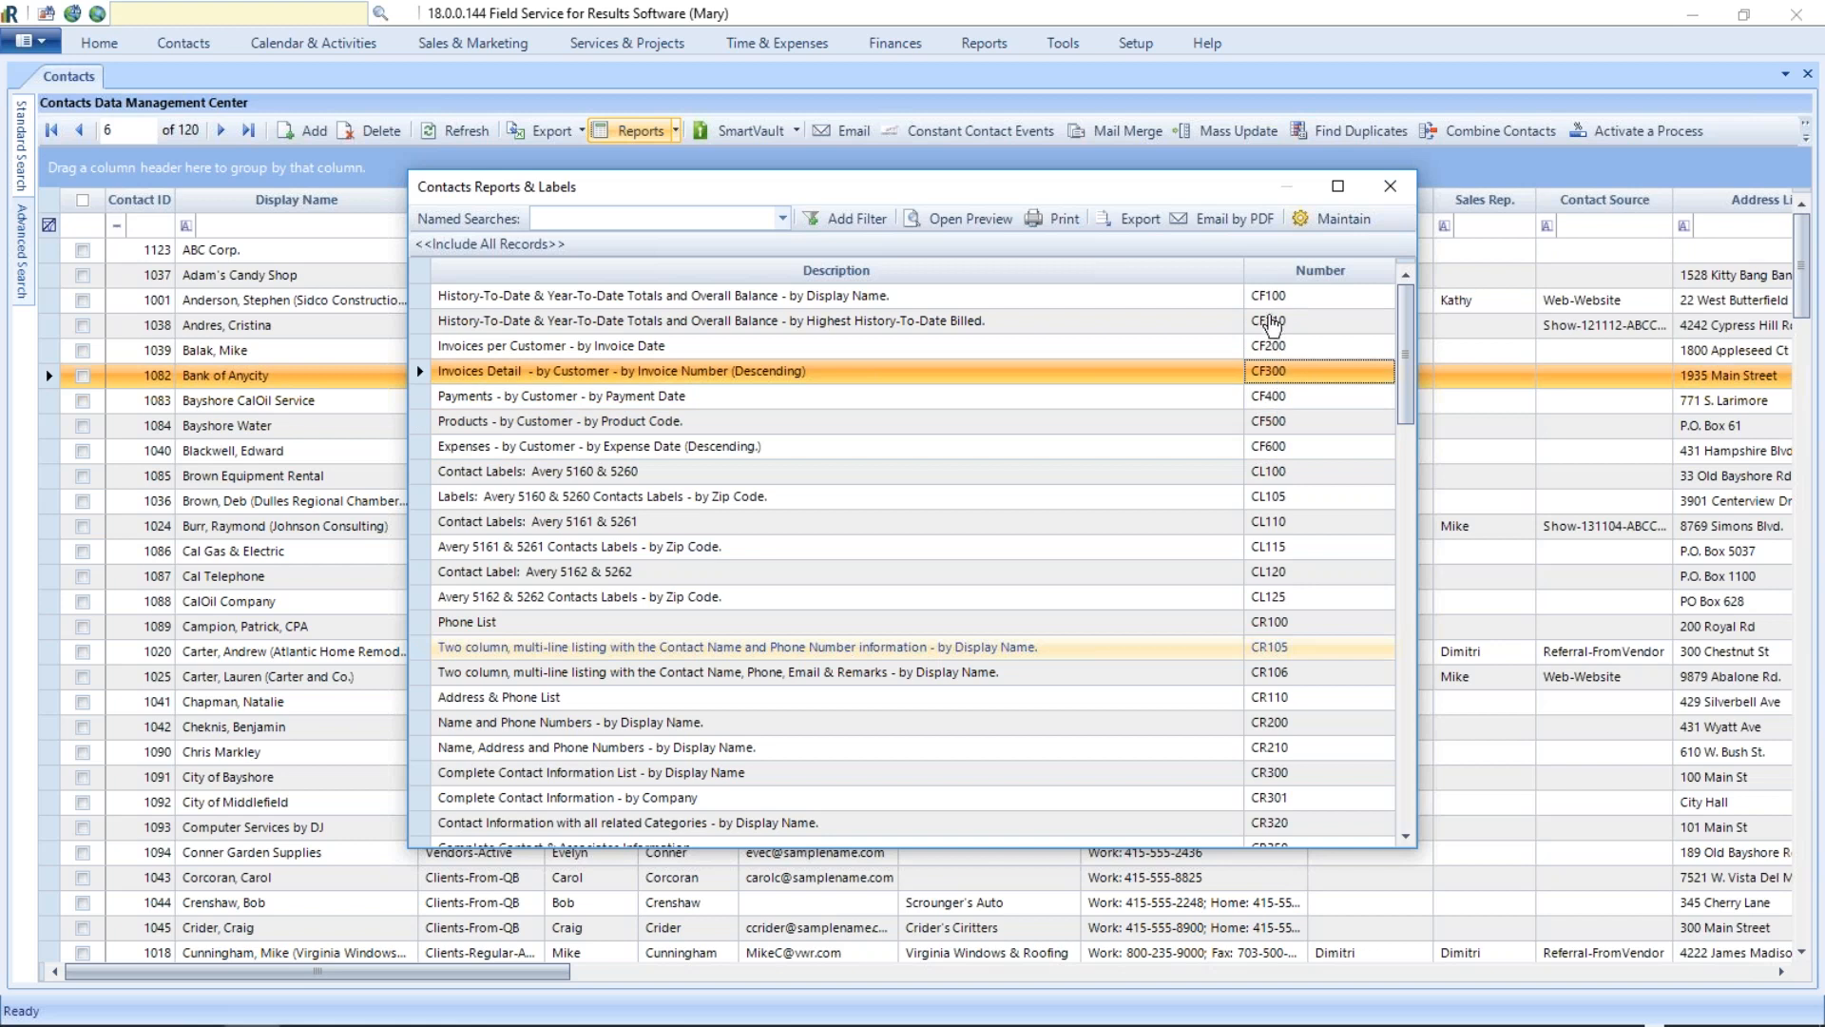
click(1271, 298)
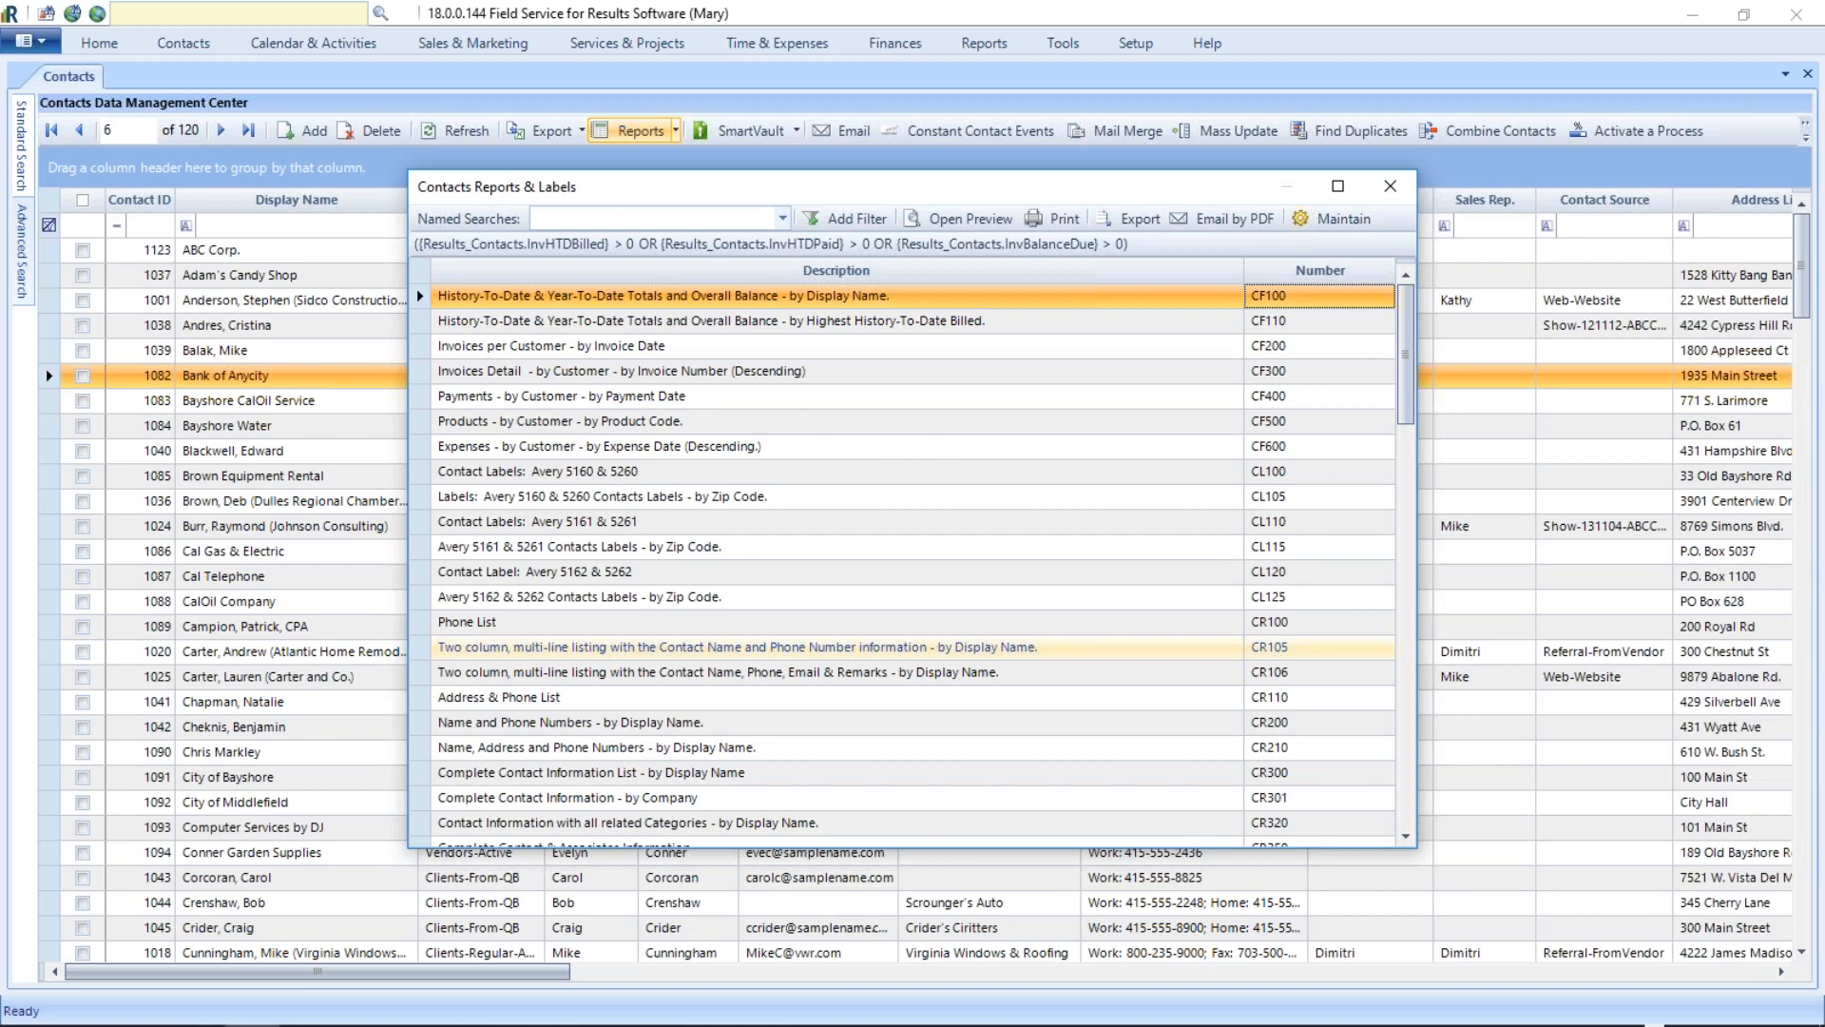
click(1259, 498)
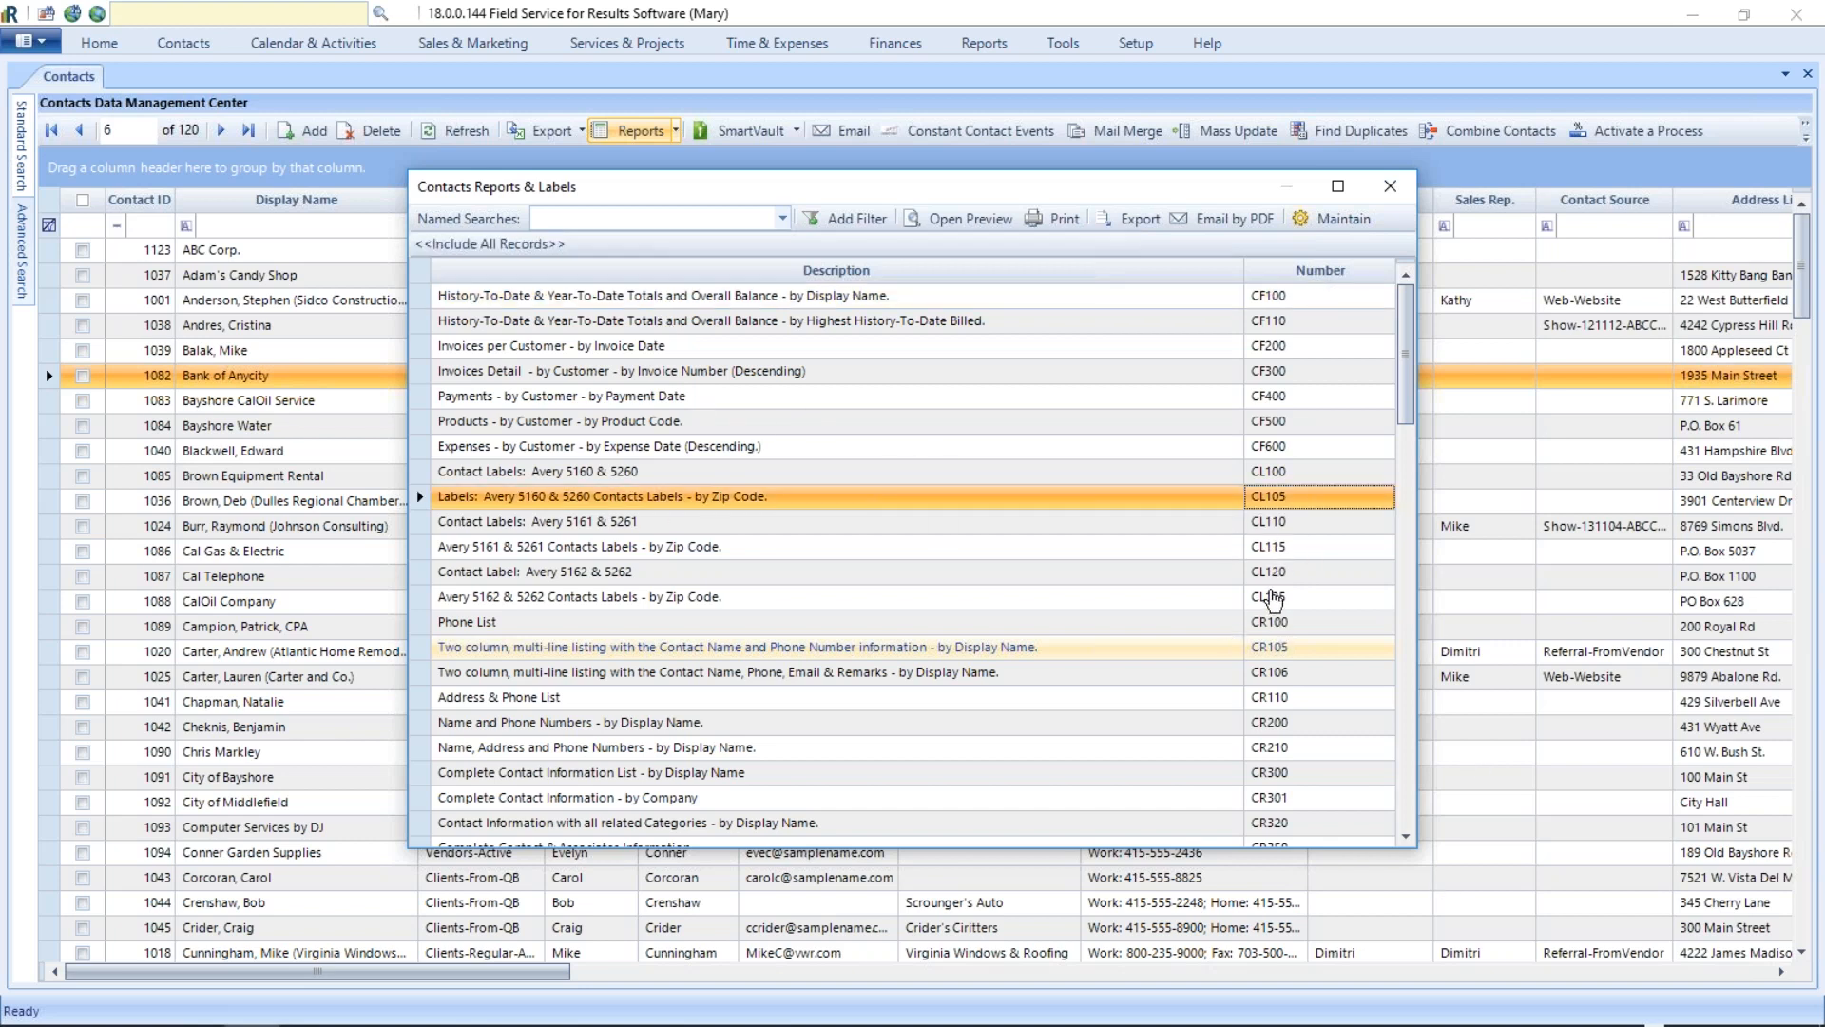
click(1277, 624)
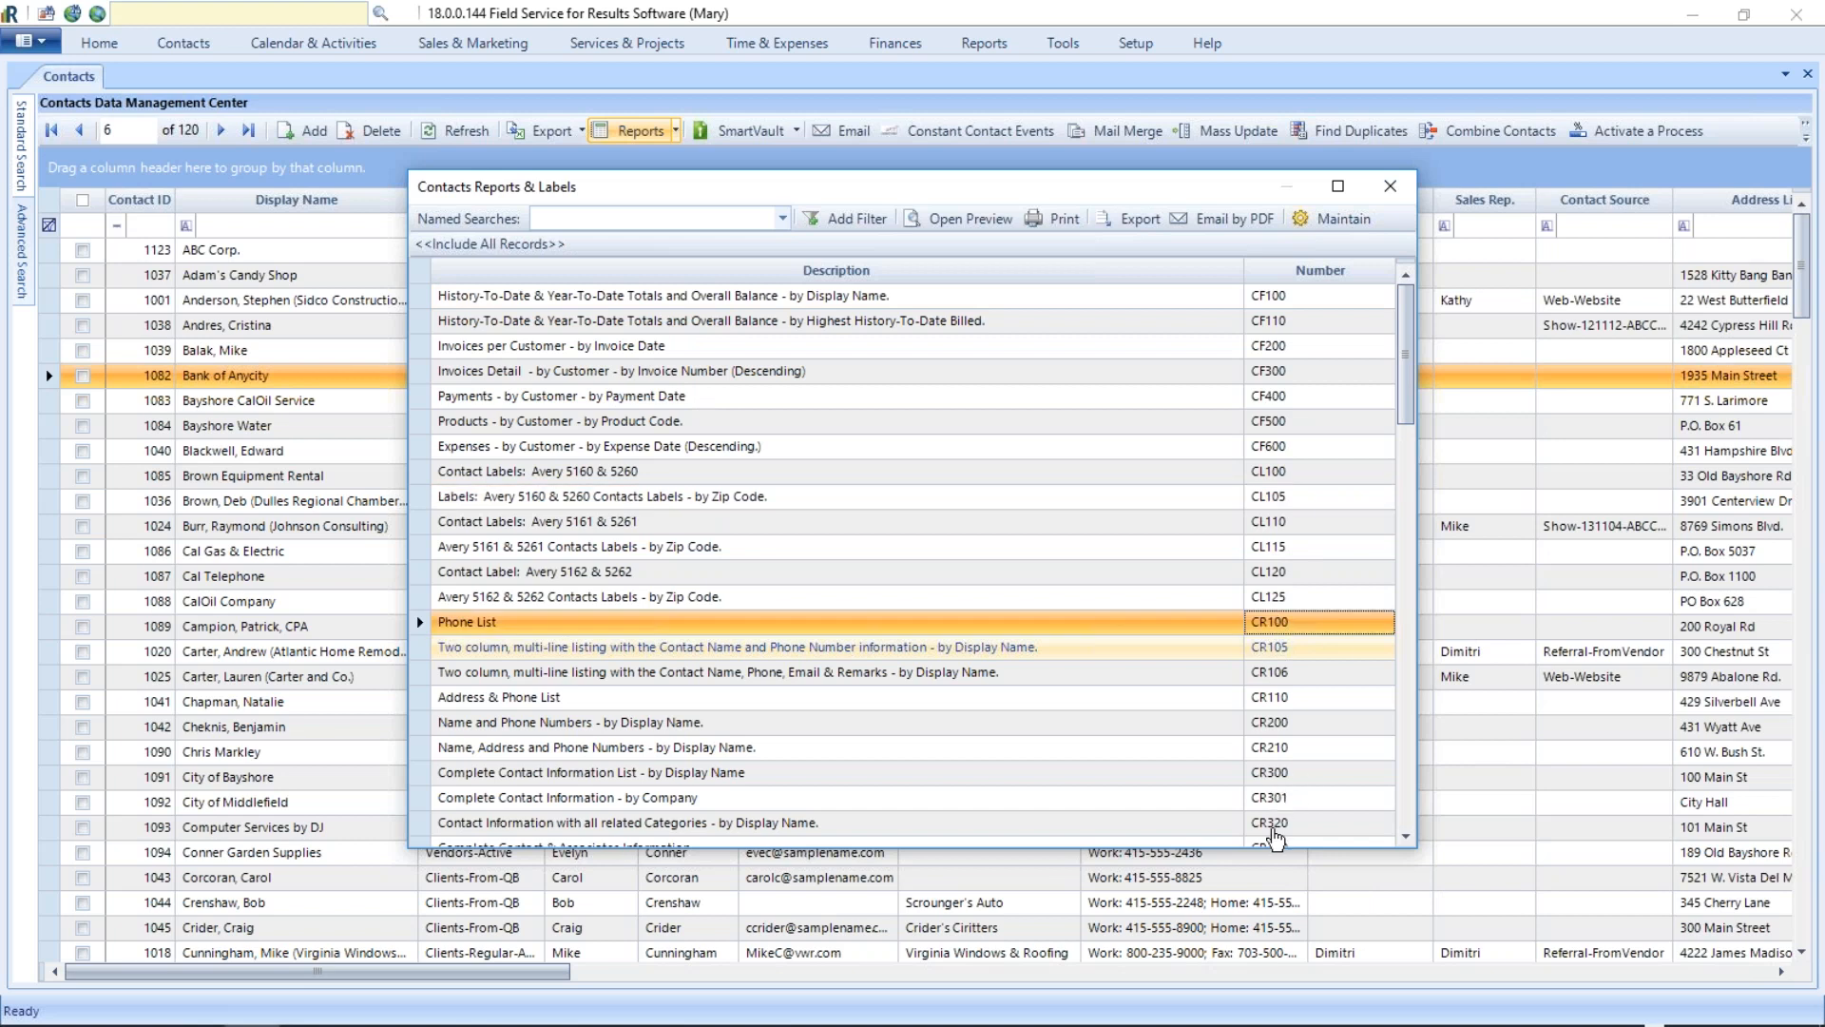
scroll(1274, 834, down, 3)
scroll(1274, 835, down, 3)
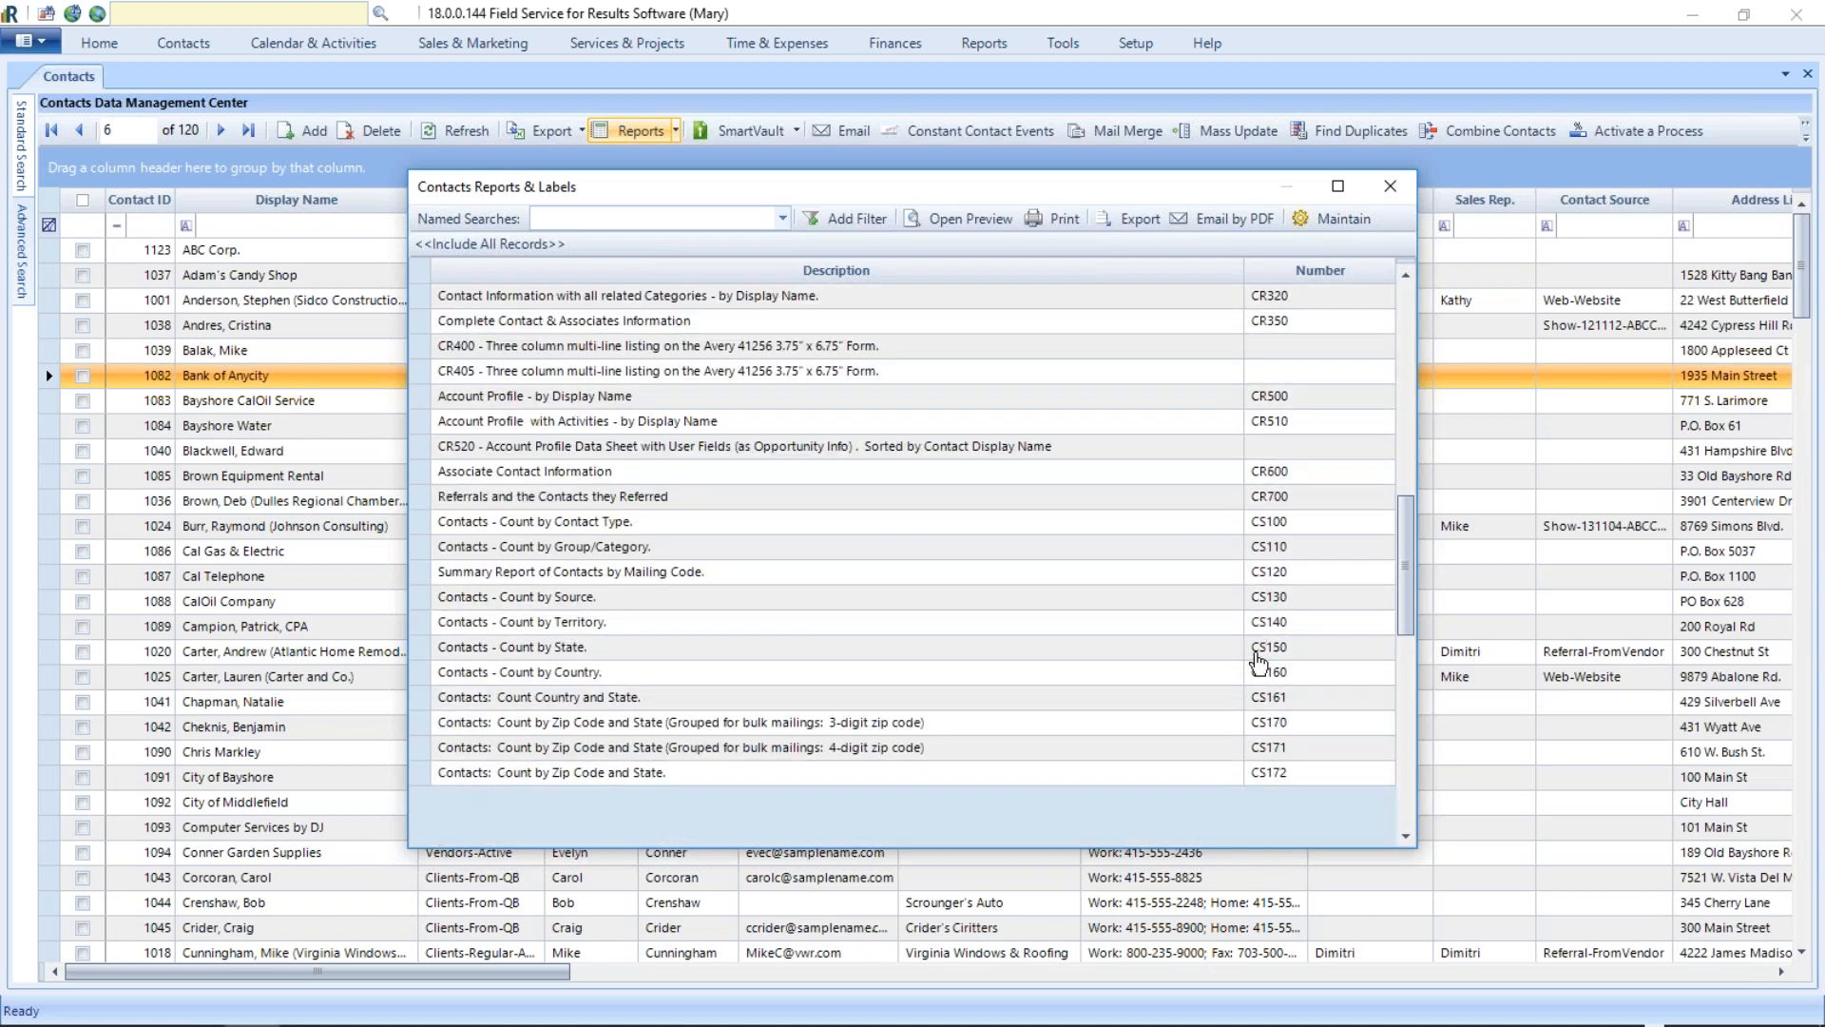
scroll(1267, 629, up, 6)
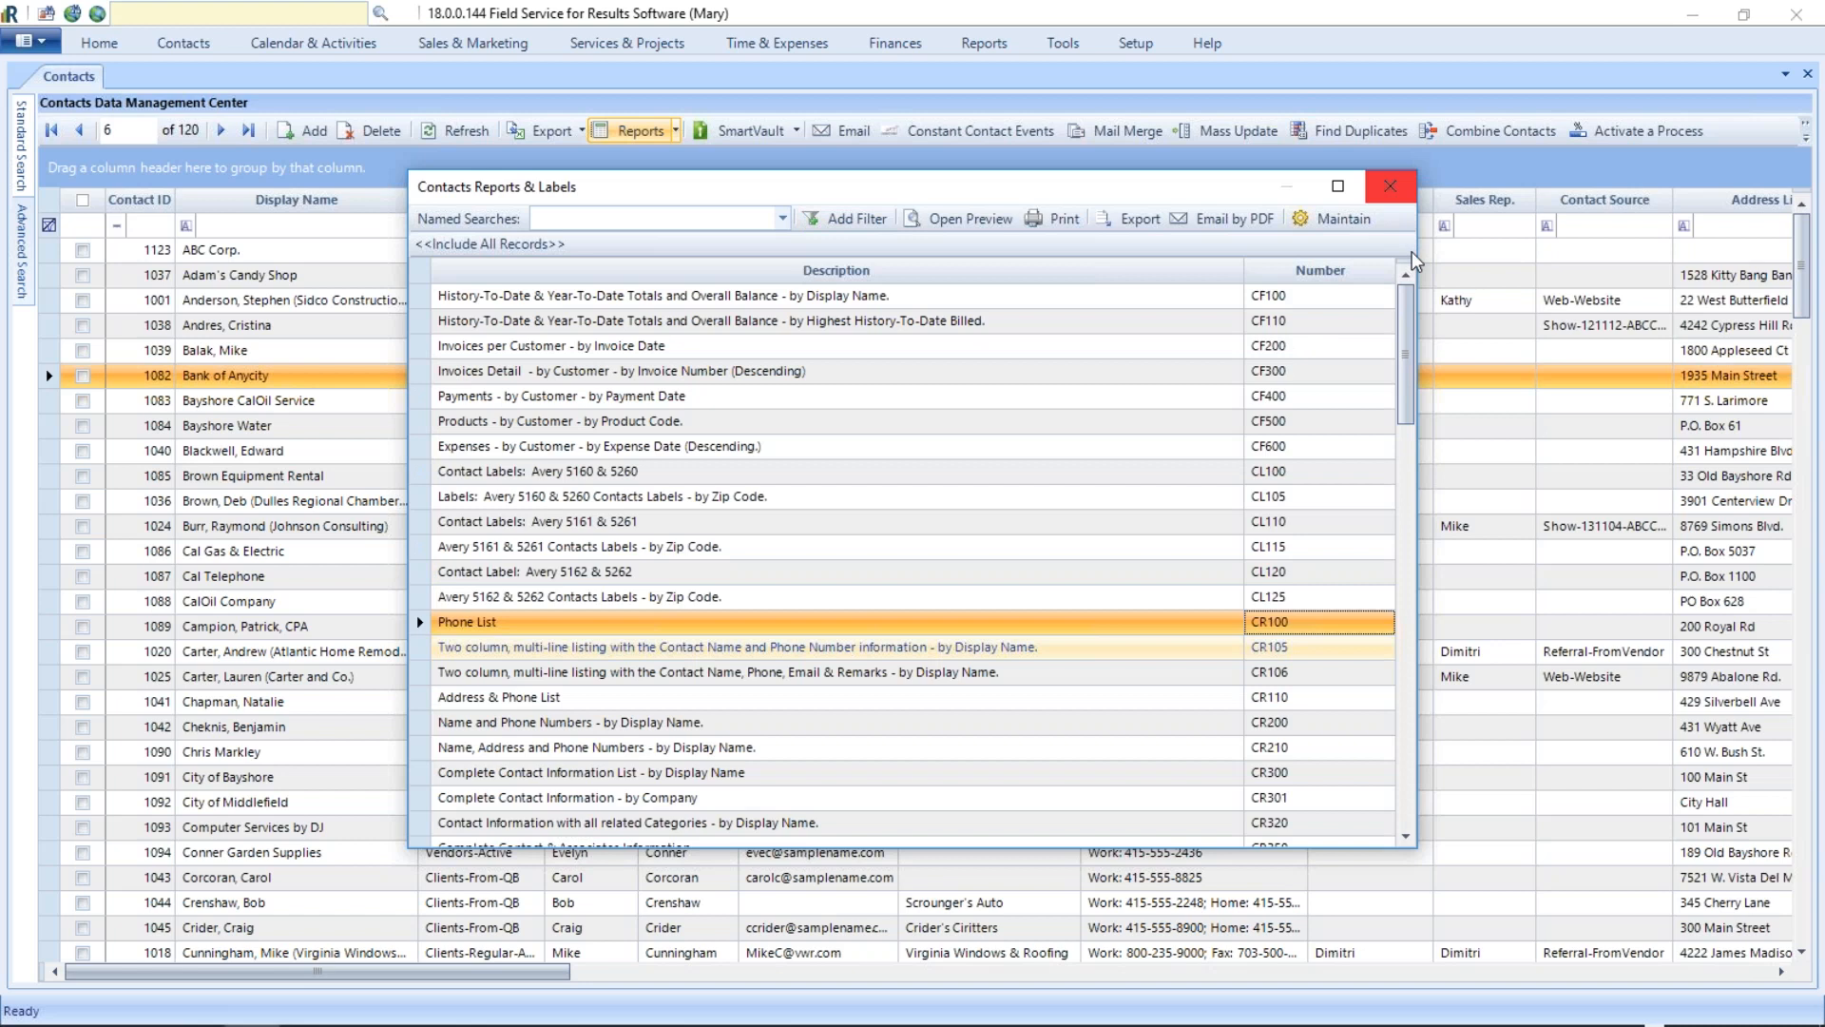
click(1391, 186)
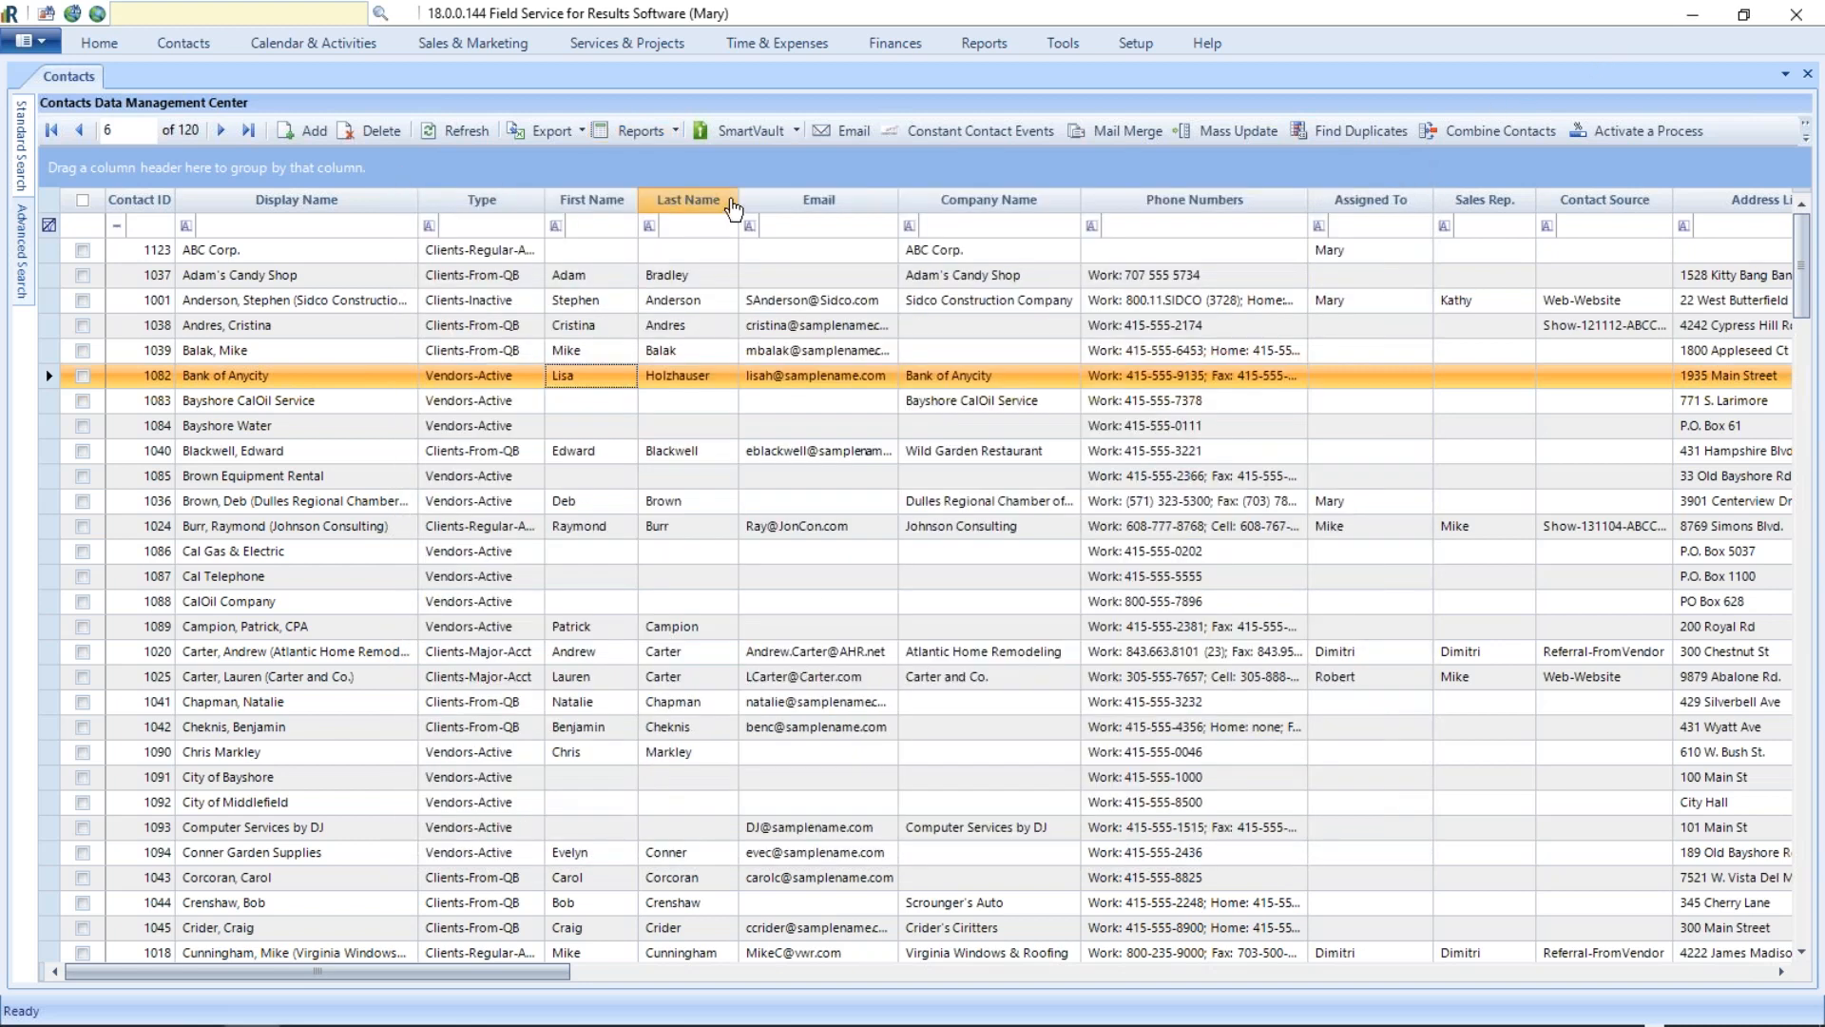
Step: Open the ad hoc report builder for contacts and enlarge both its window and the display field area
click(678, 129)
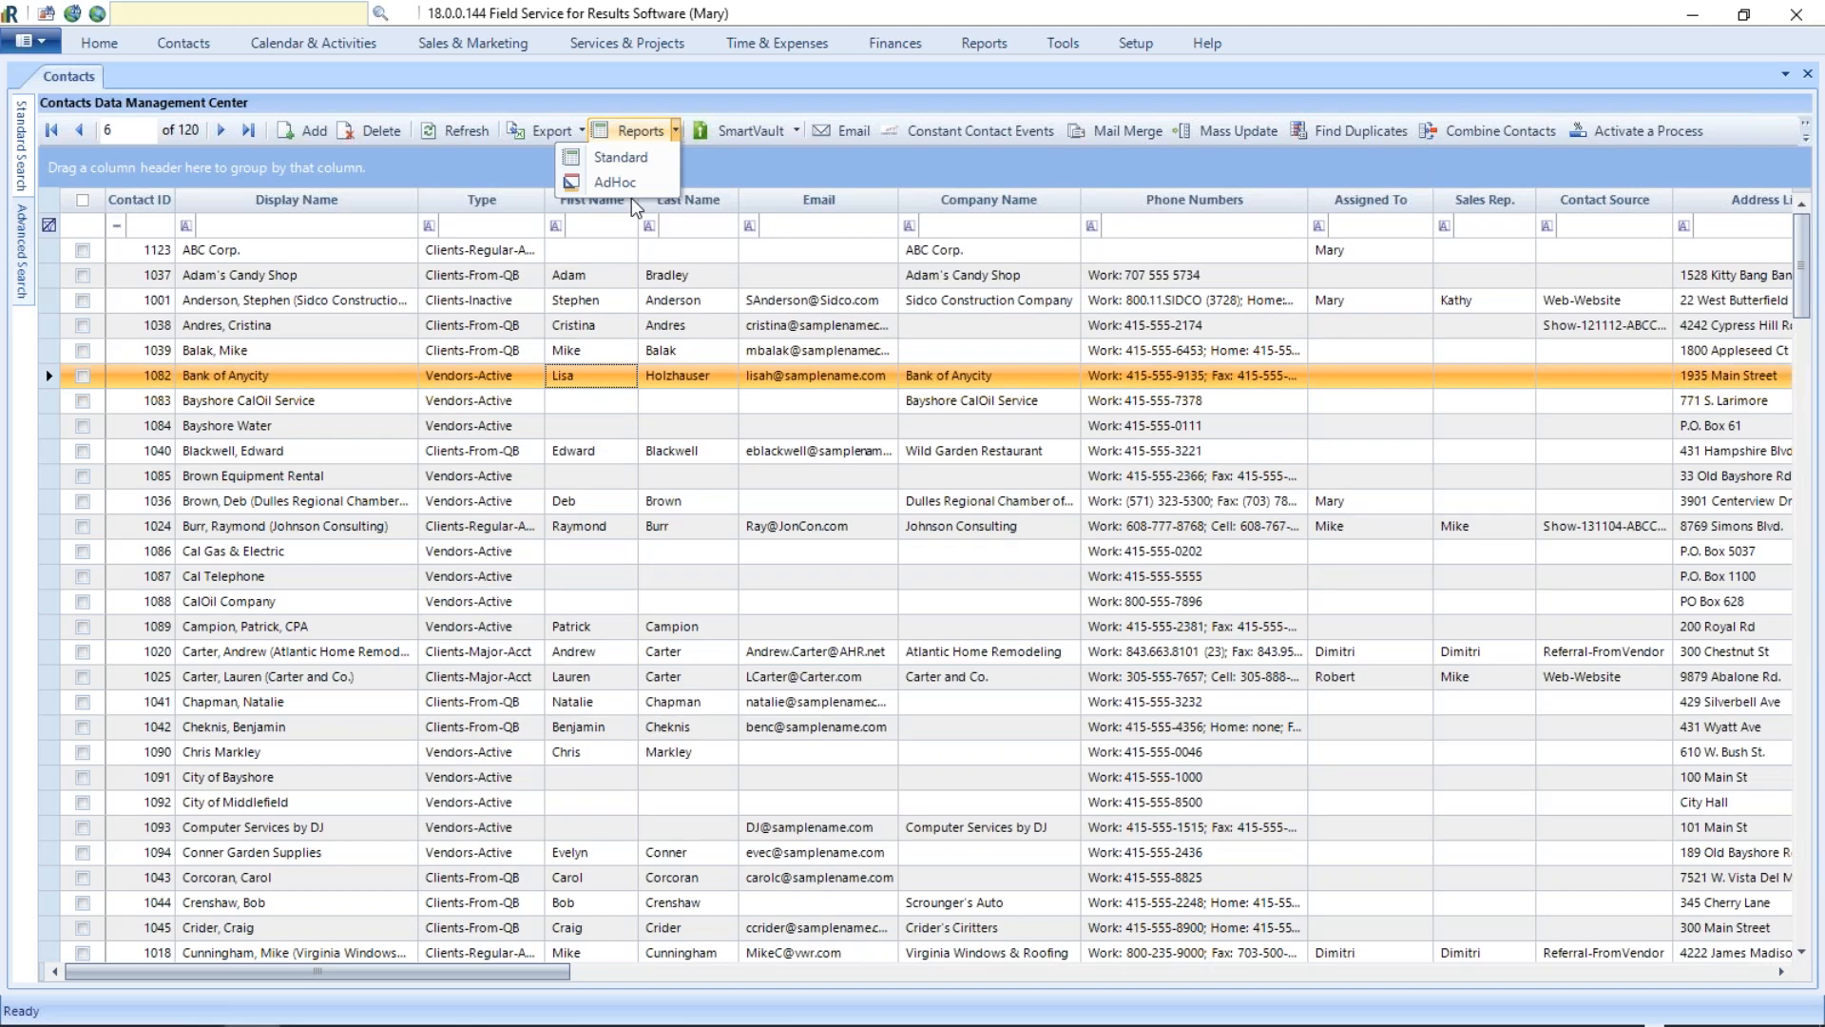
click(626, 186)
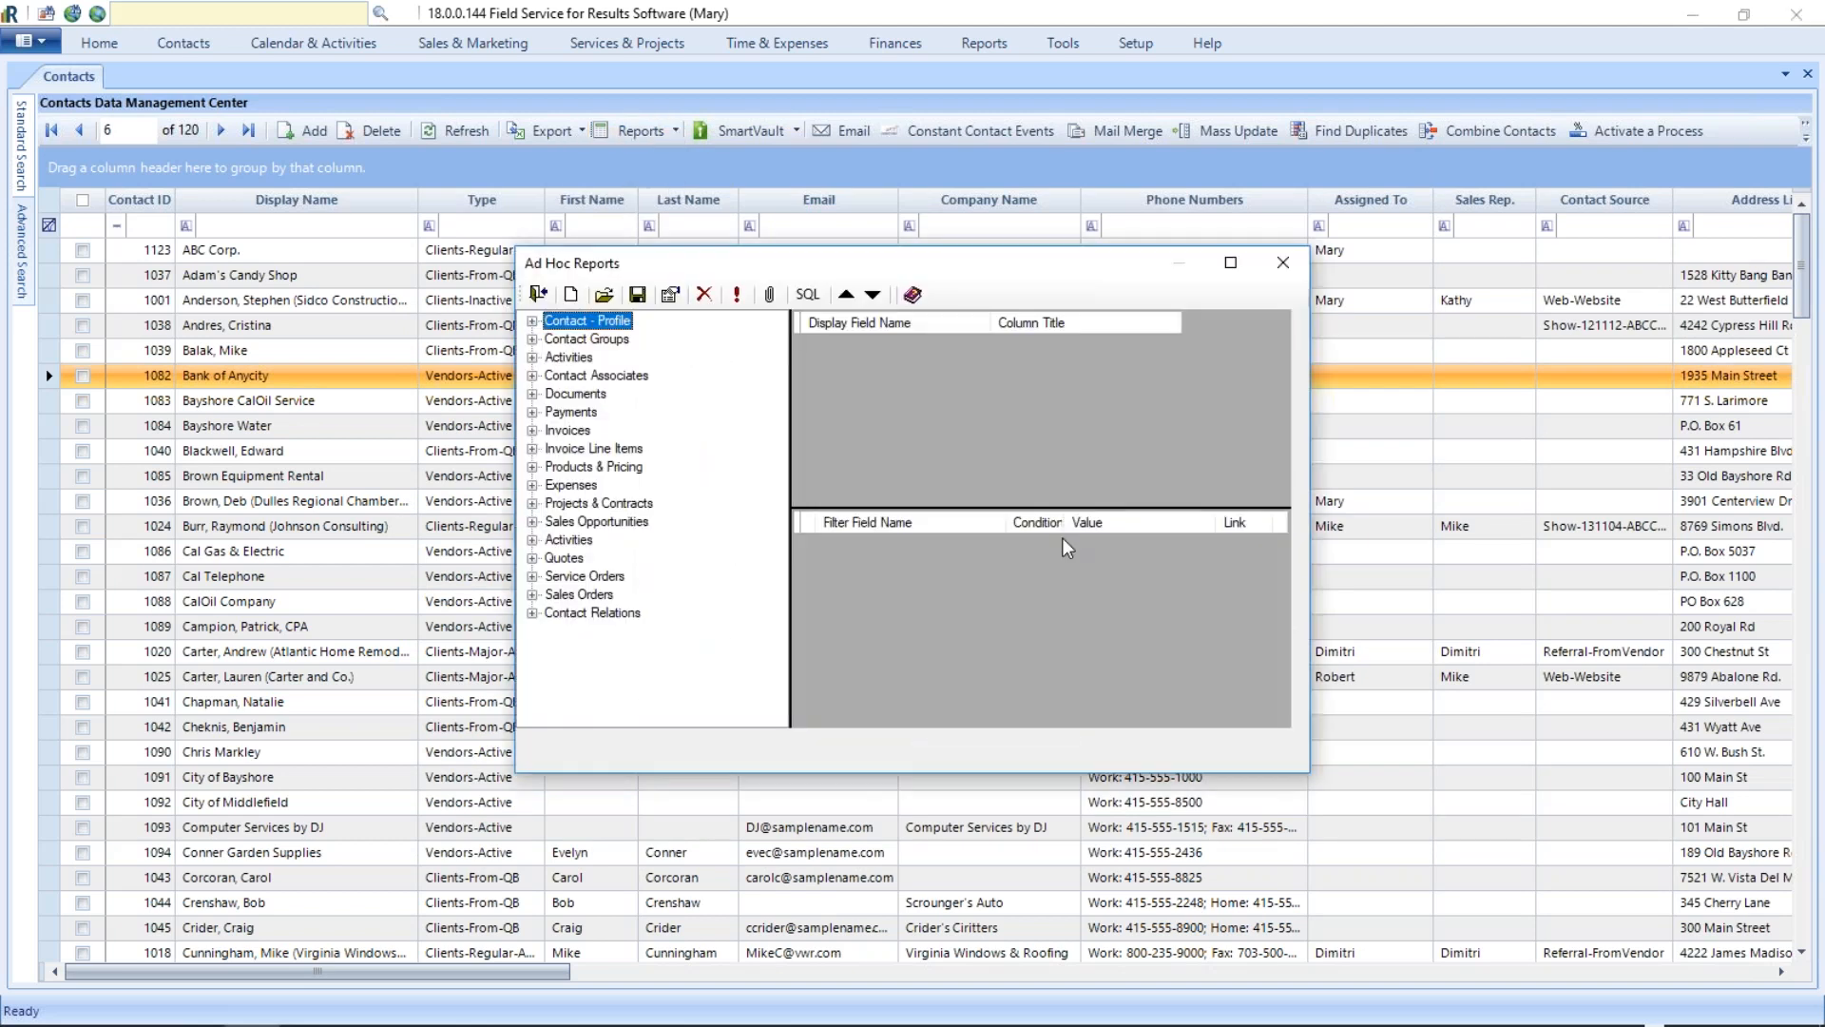
drag(1061, 266, 869, 74)
drag(1117, 582, 1521, 881)
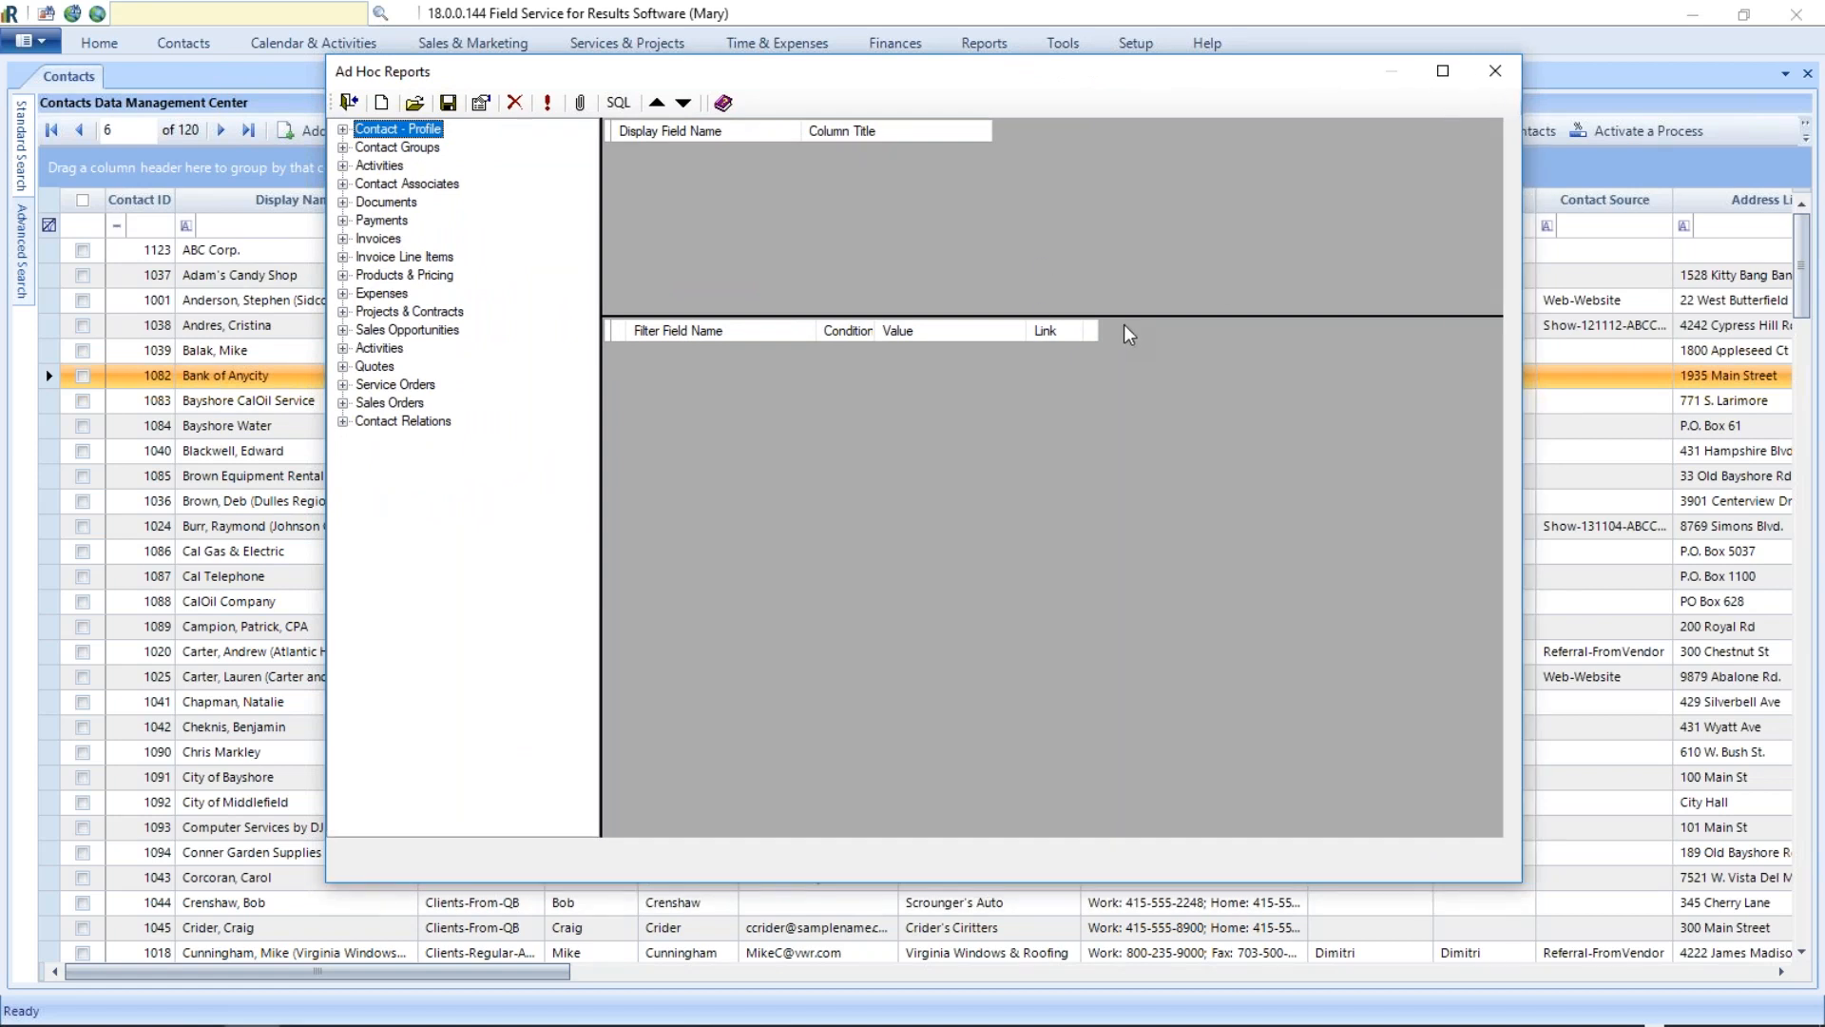
drag(1140, 317, 1144, 484)
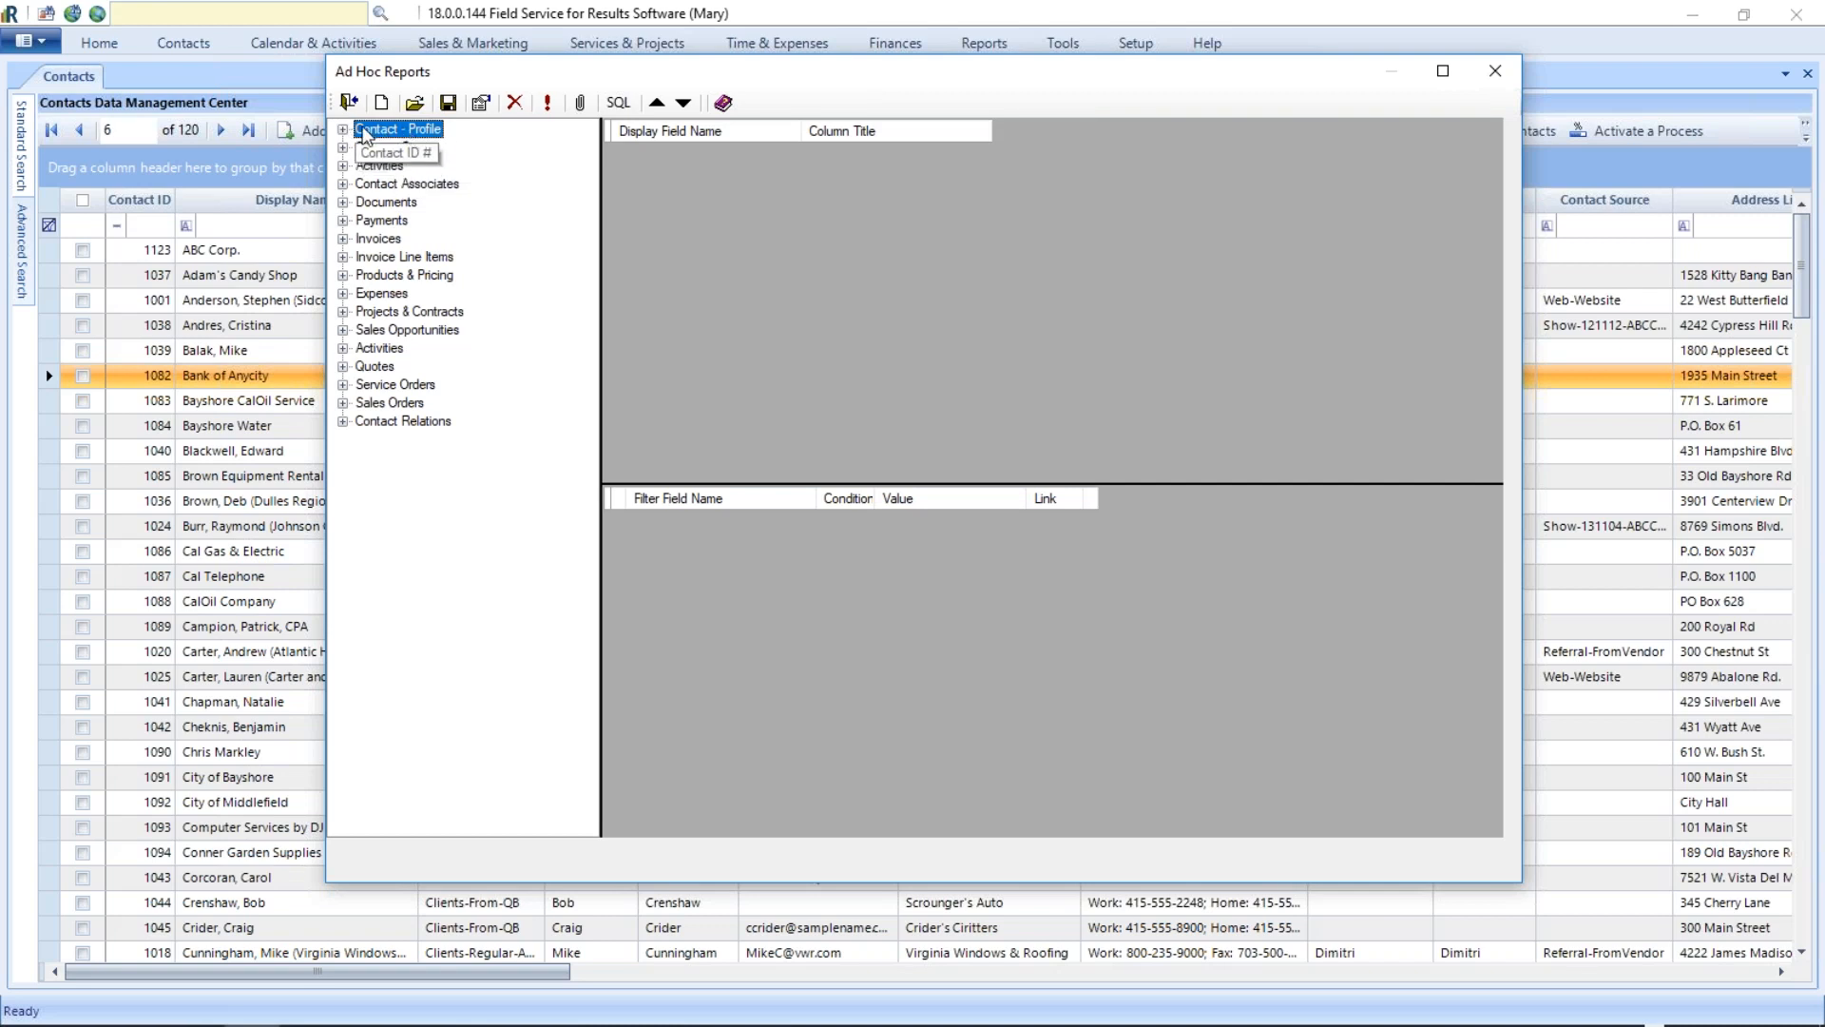
Step: Add Display Name from the Contact - Profile fields as the report's first display field
click(343, 131)
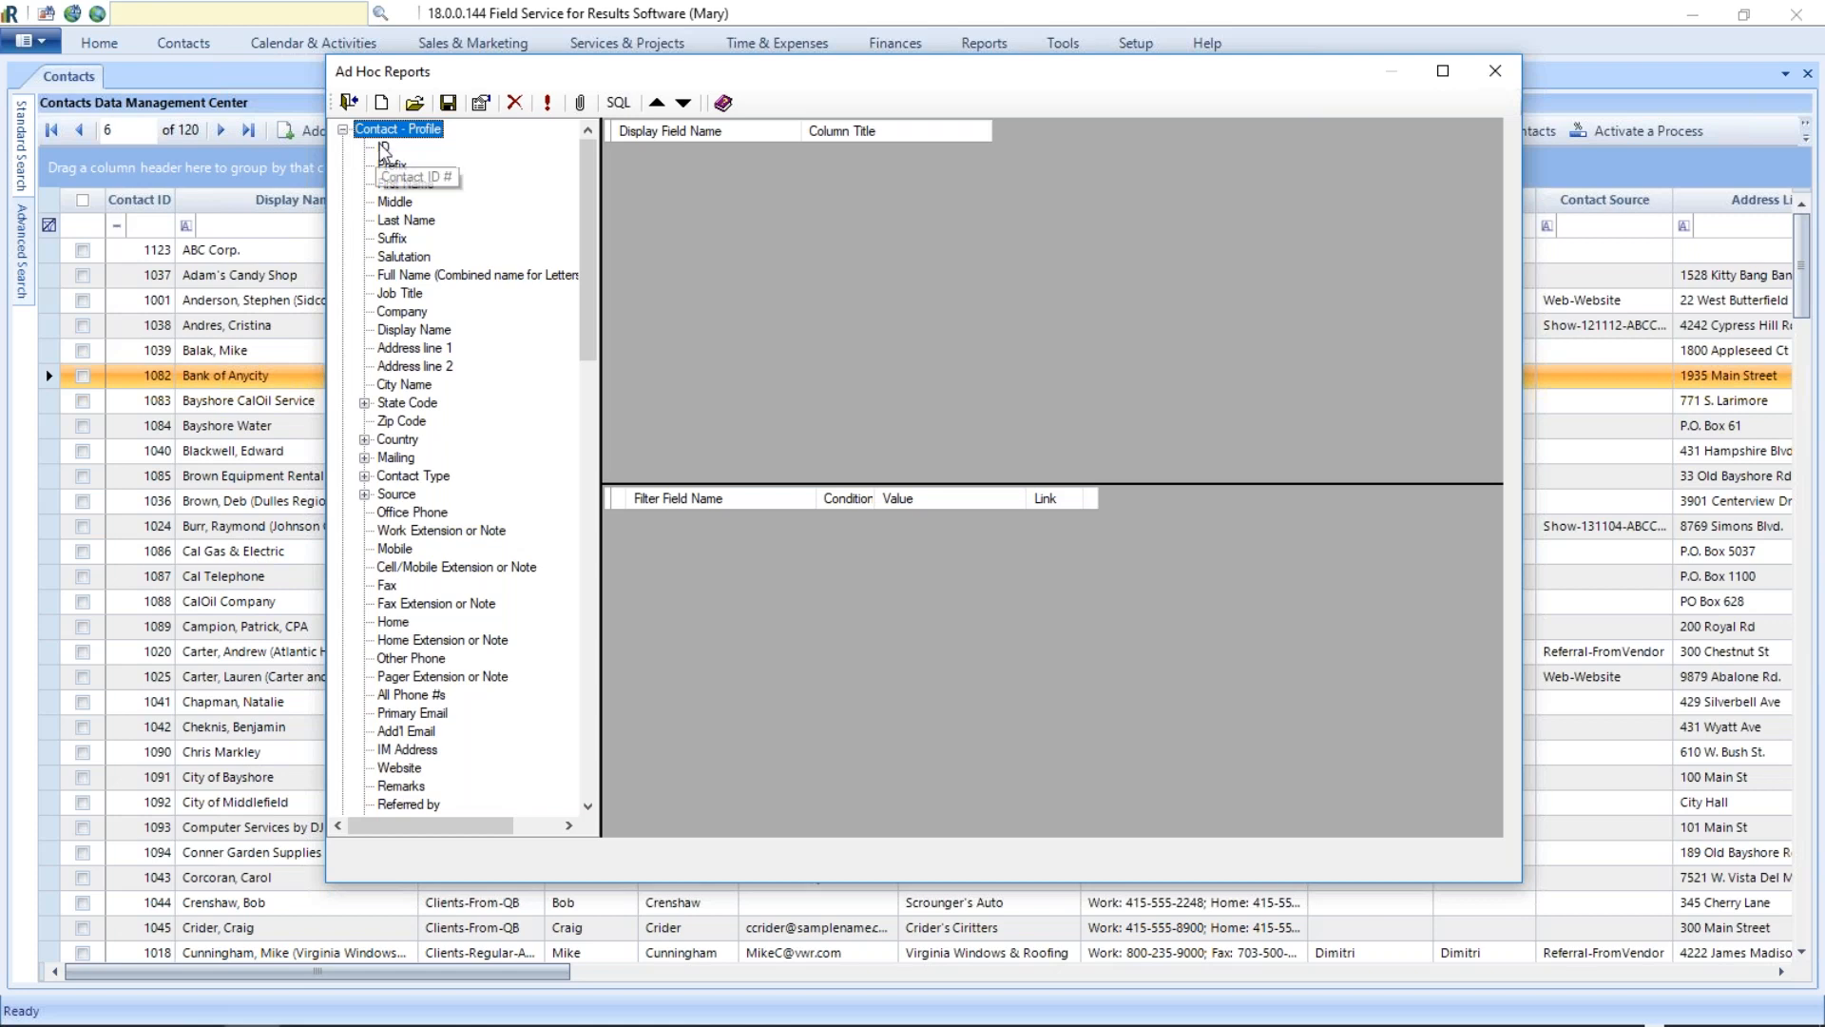
click(344, 130)
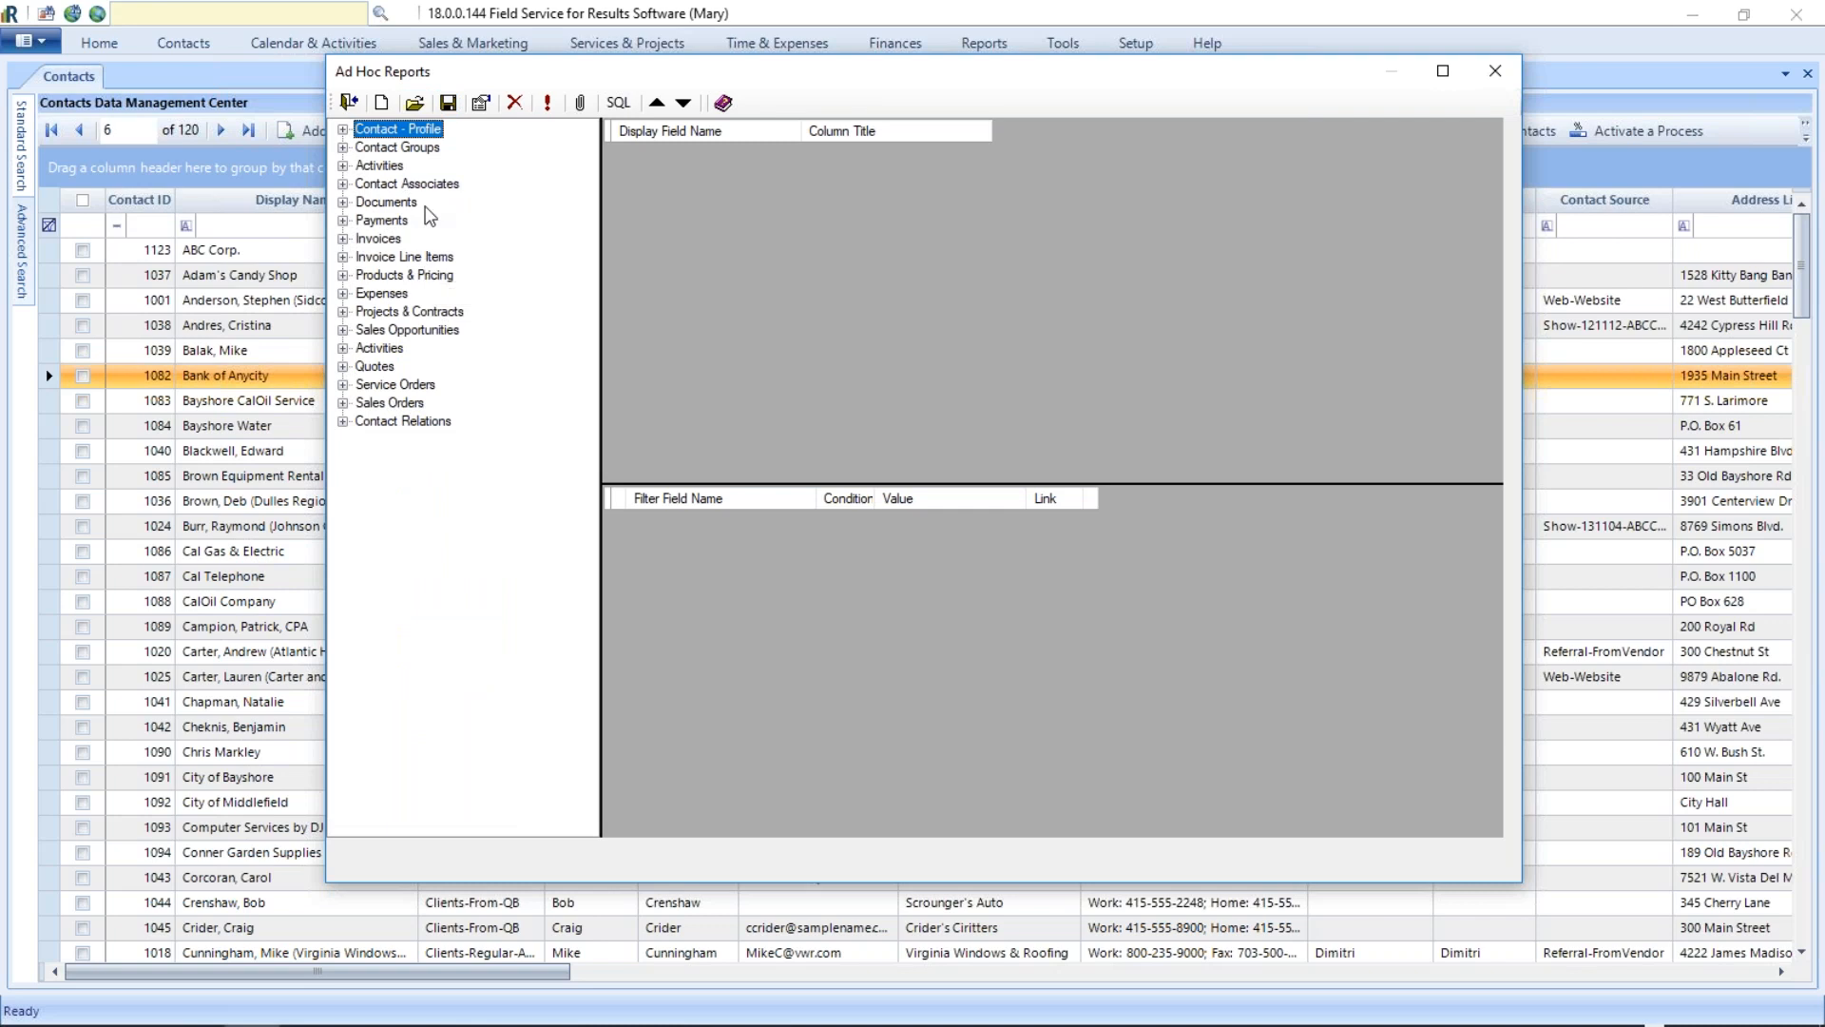
click(343, 130)
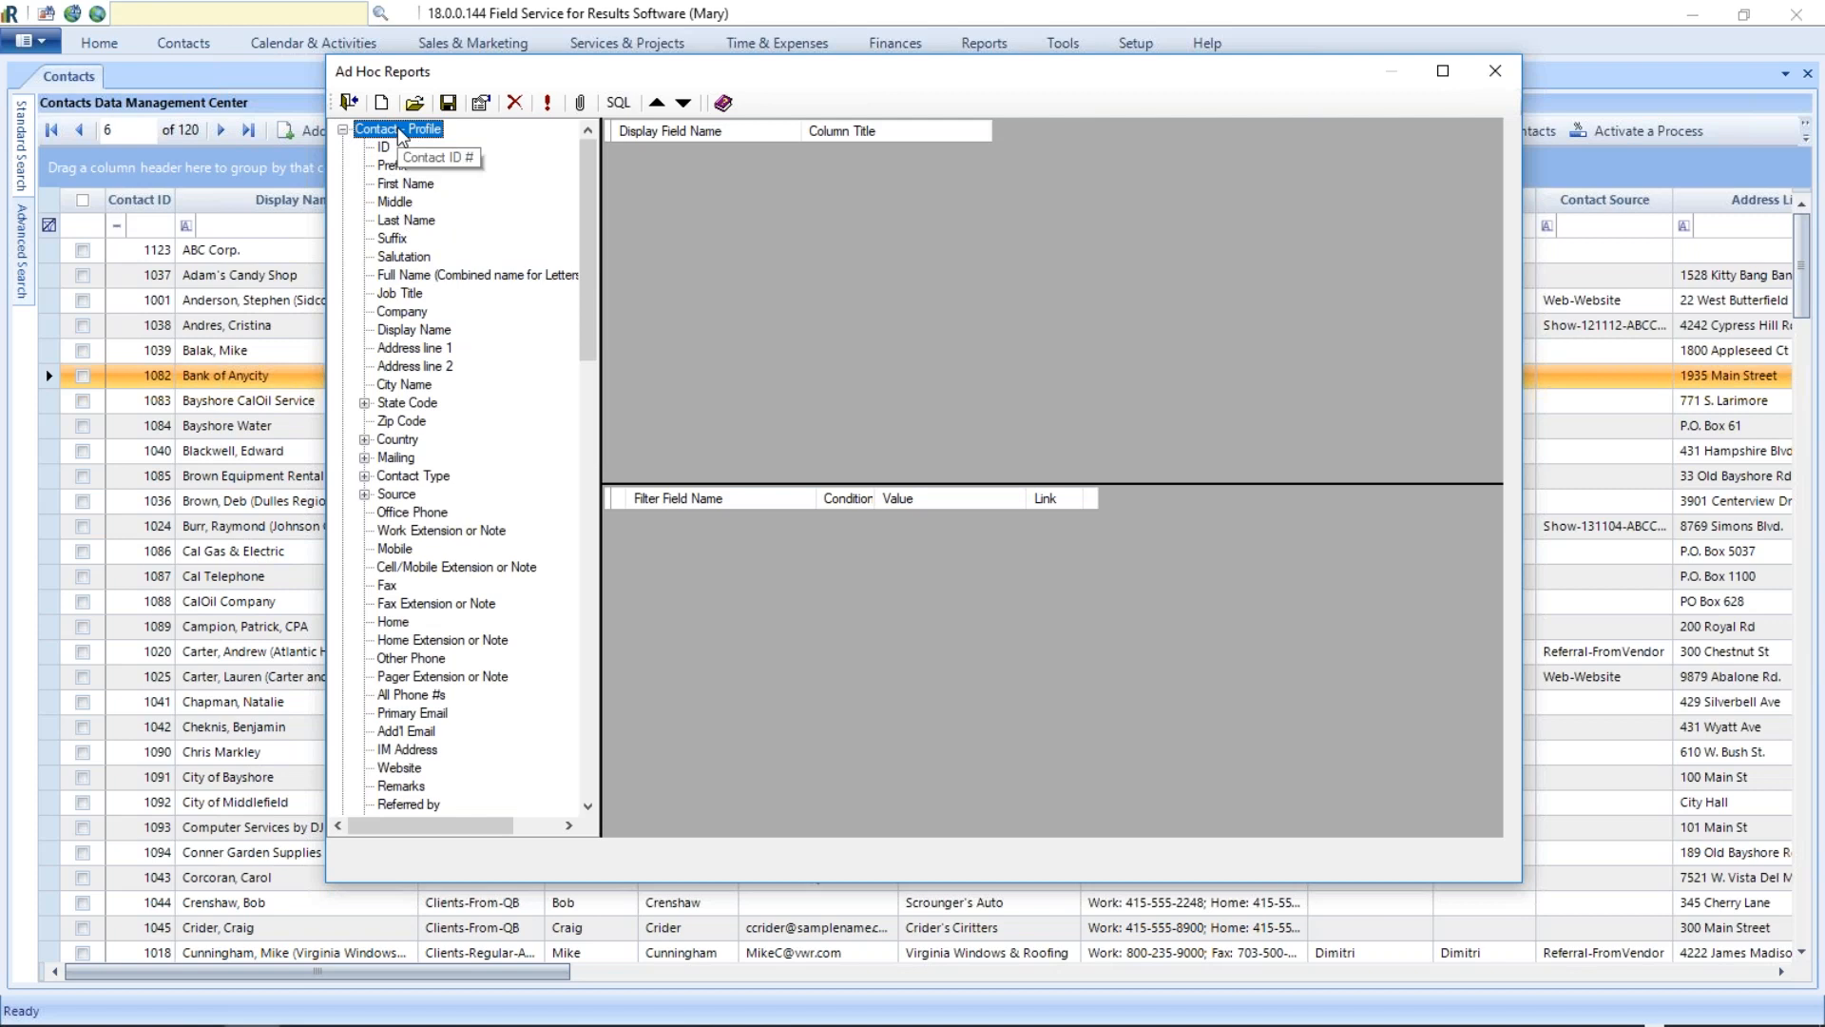
click(404, 330)
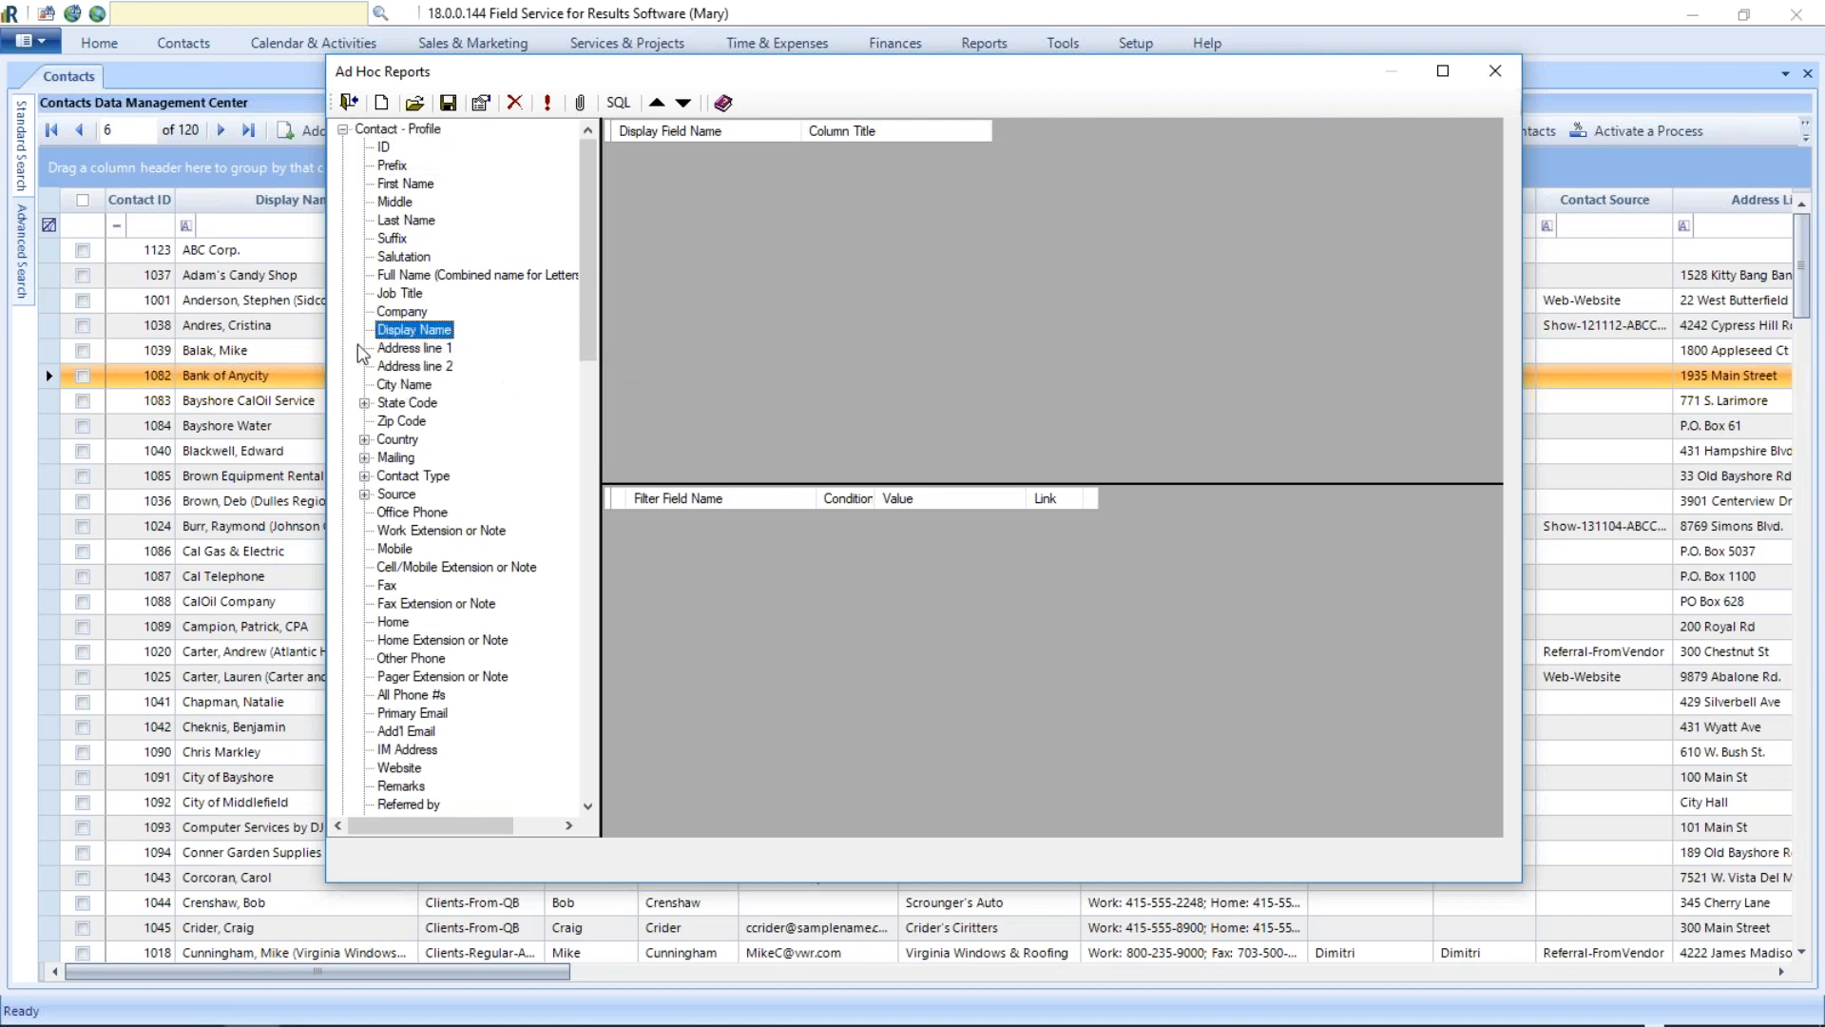
double_click(406, 332)
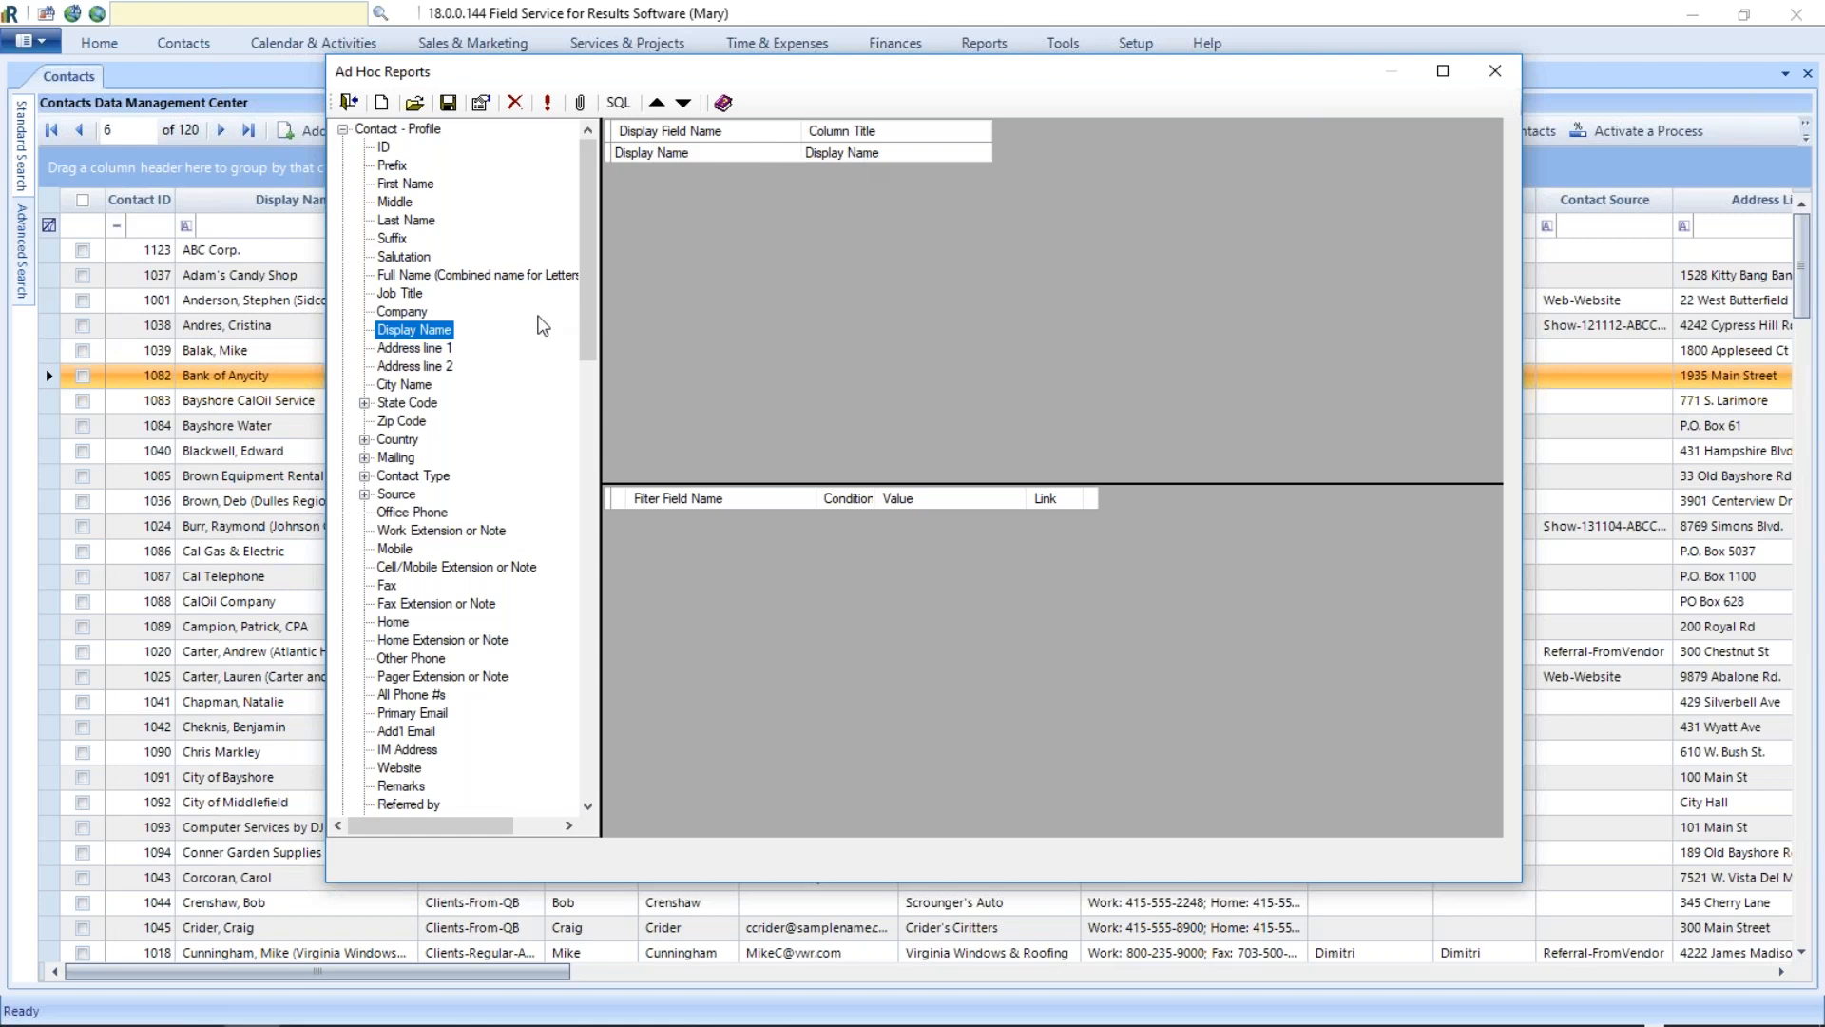
drag(404, 335, 645, 314)
drag(778, 574, 508, 309)
Step: Add City Name and the State Code field under the State Code group to the report's display fields
click(407, 384)
drag(406, 385, 819, 315)
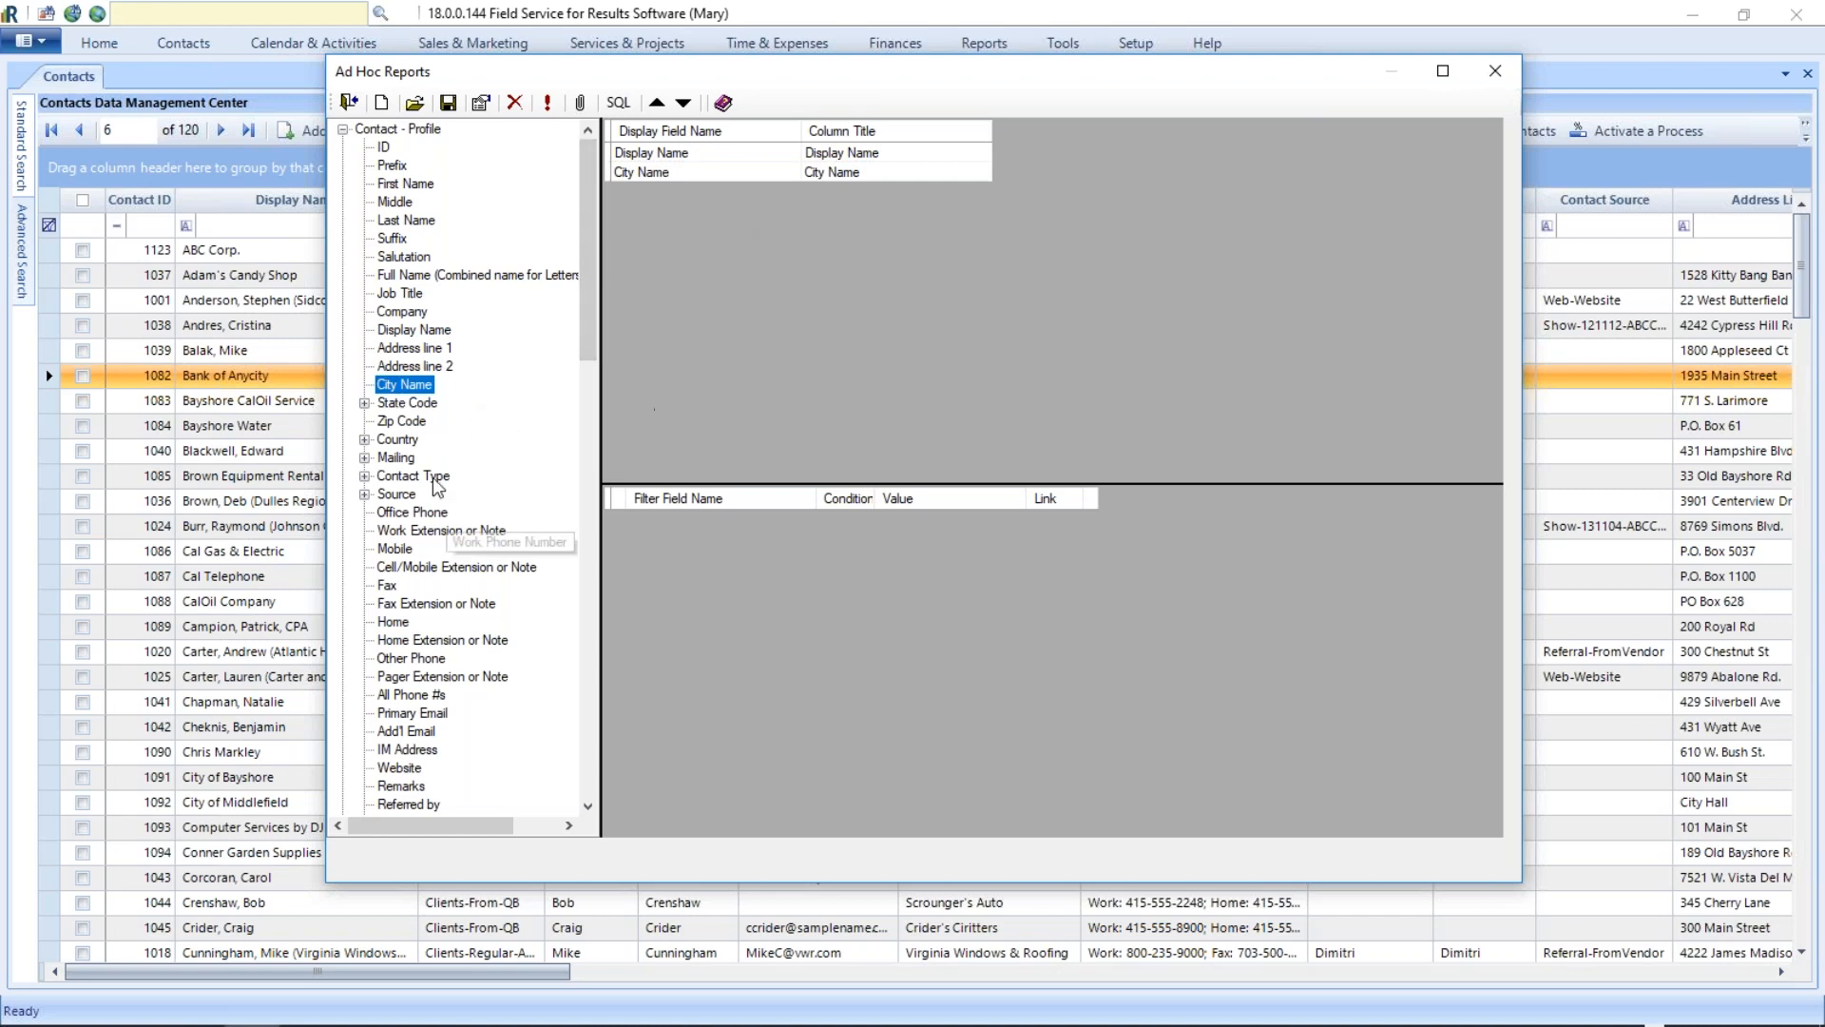
click(364, 403)
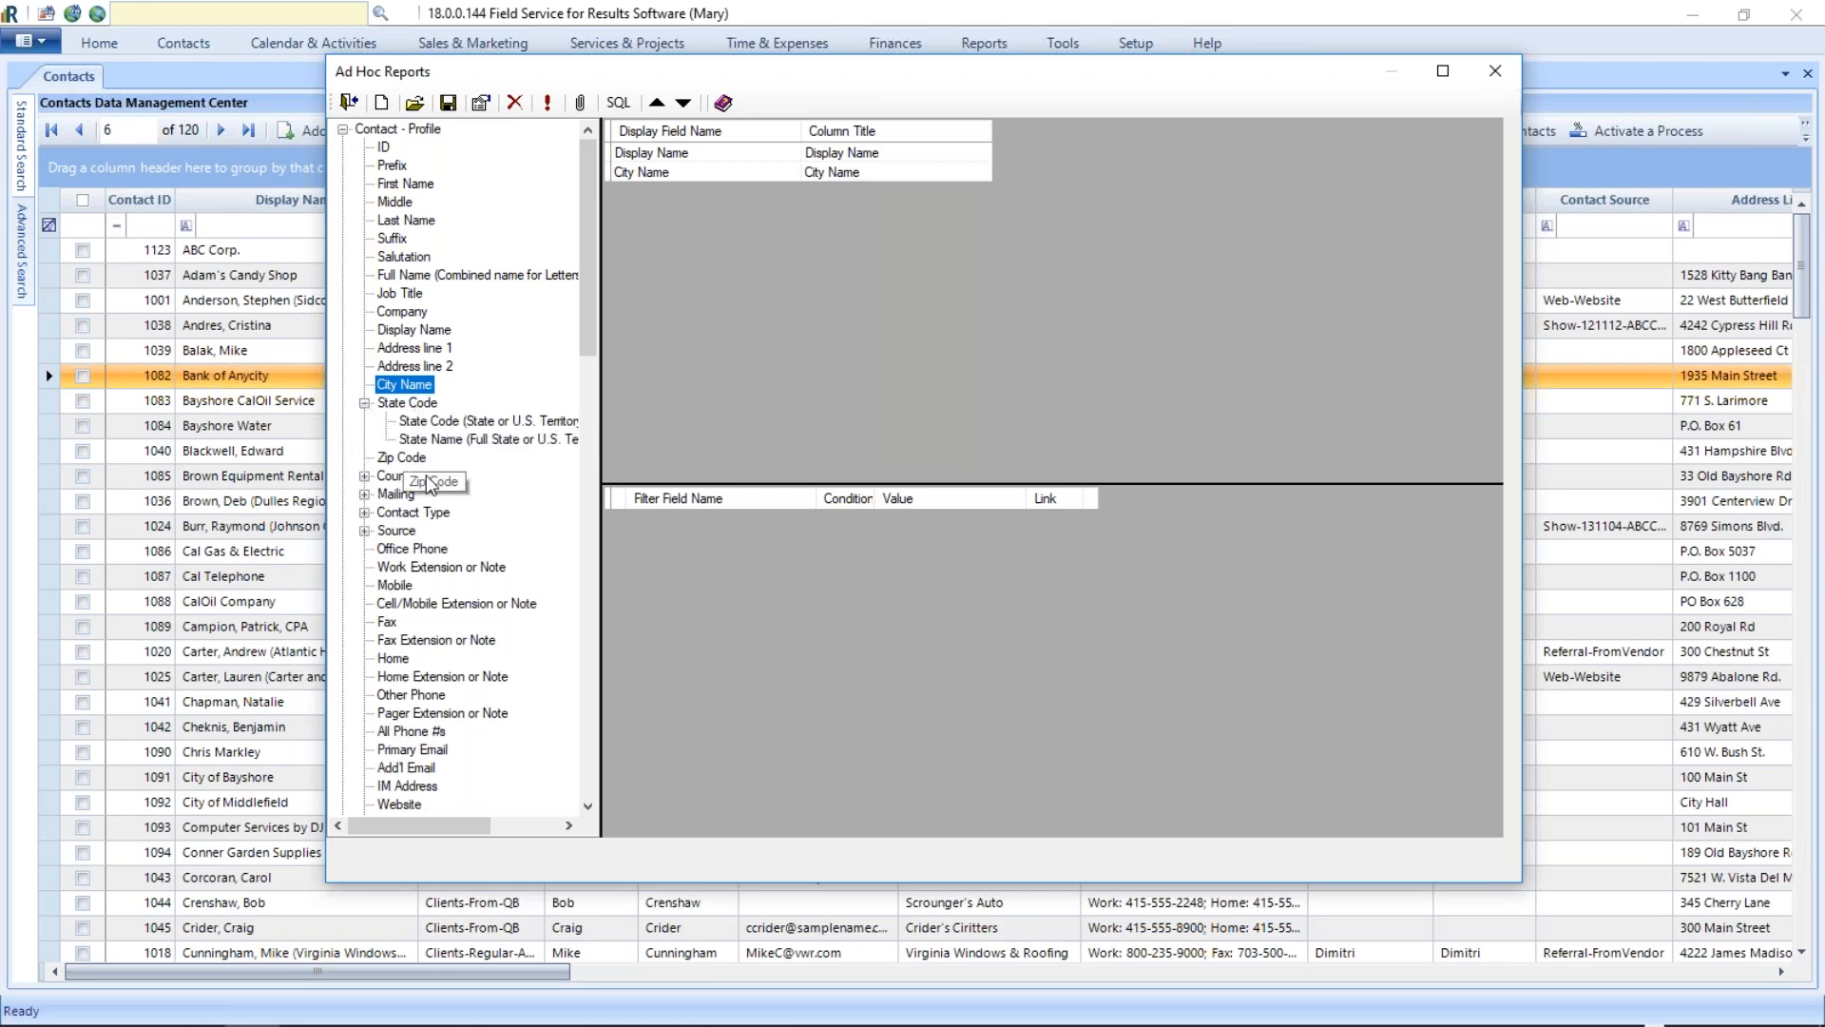
click(431, 422)
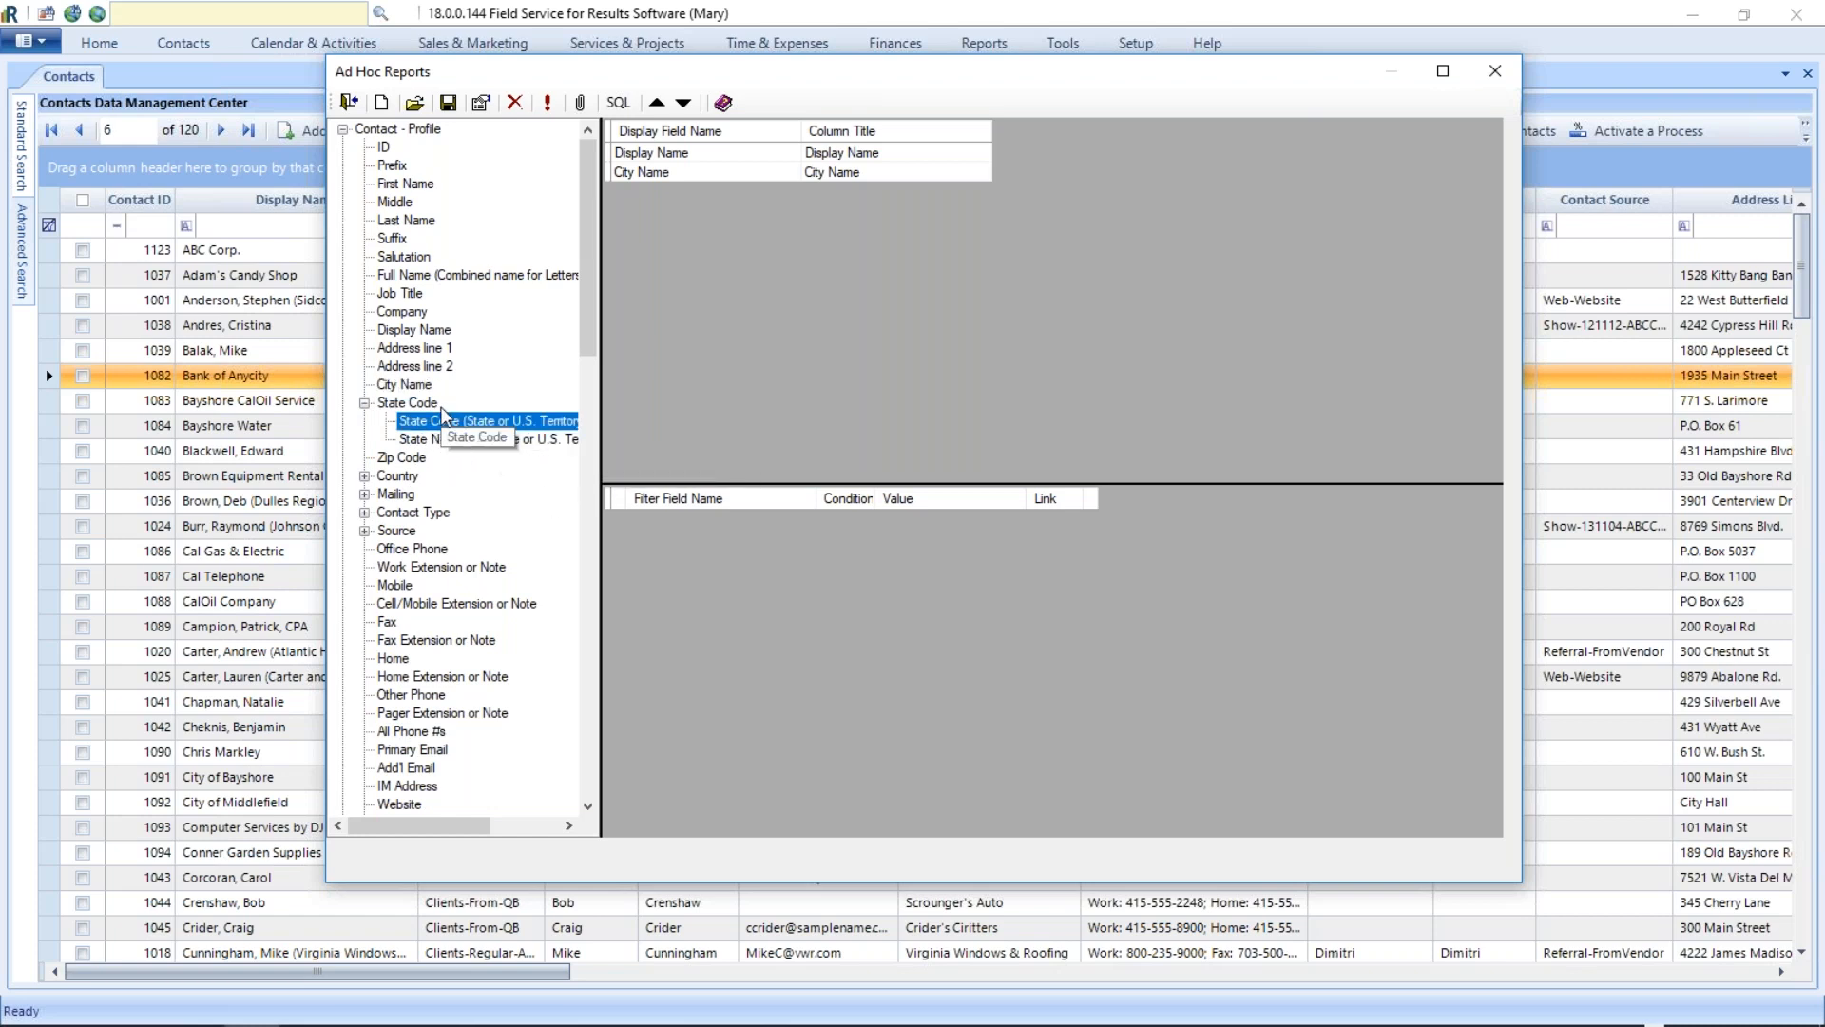
drag(430, 422, 686, 189)
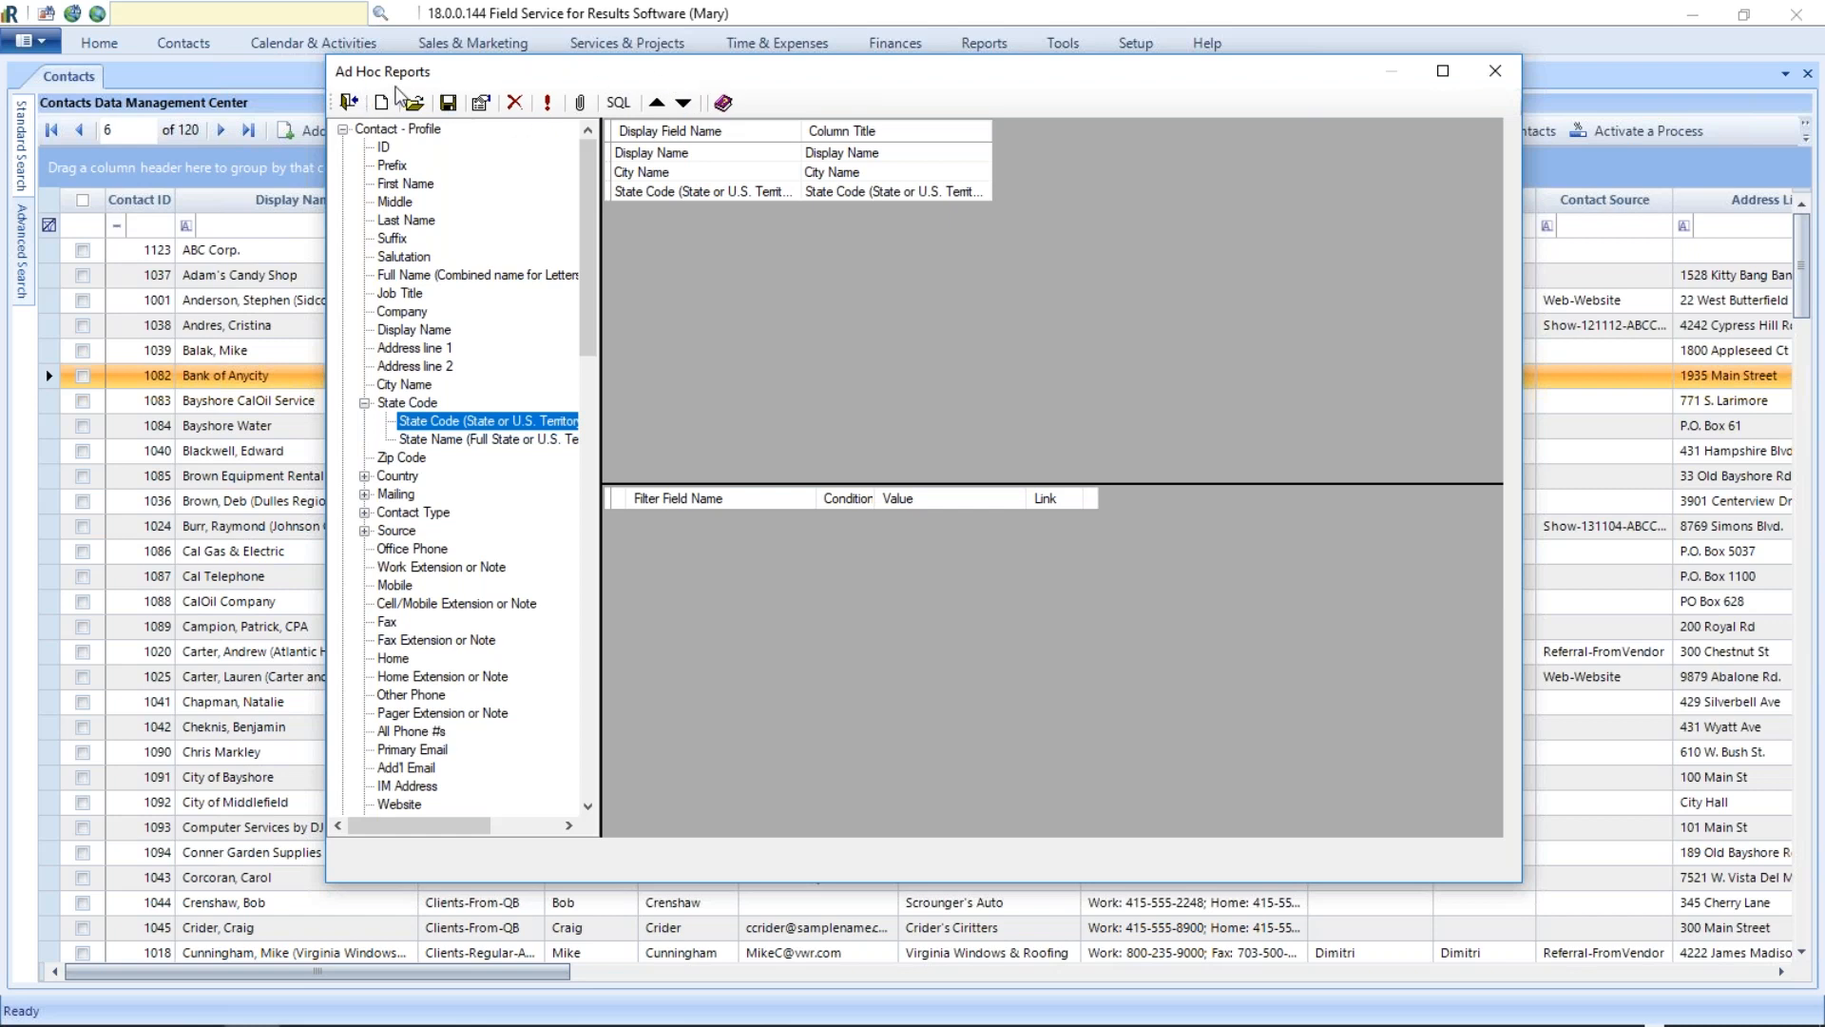
Step: Run the ad hoc report and widen the Display Name and City Name columns in the query results
click(548, 102)
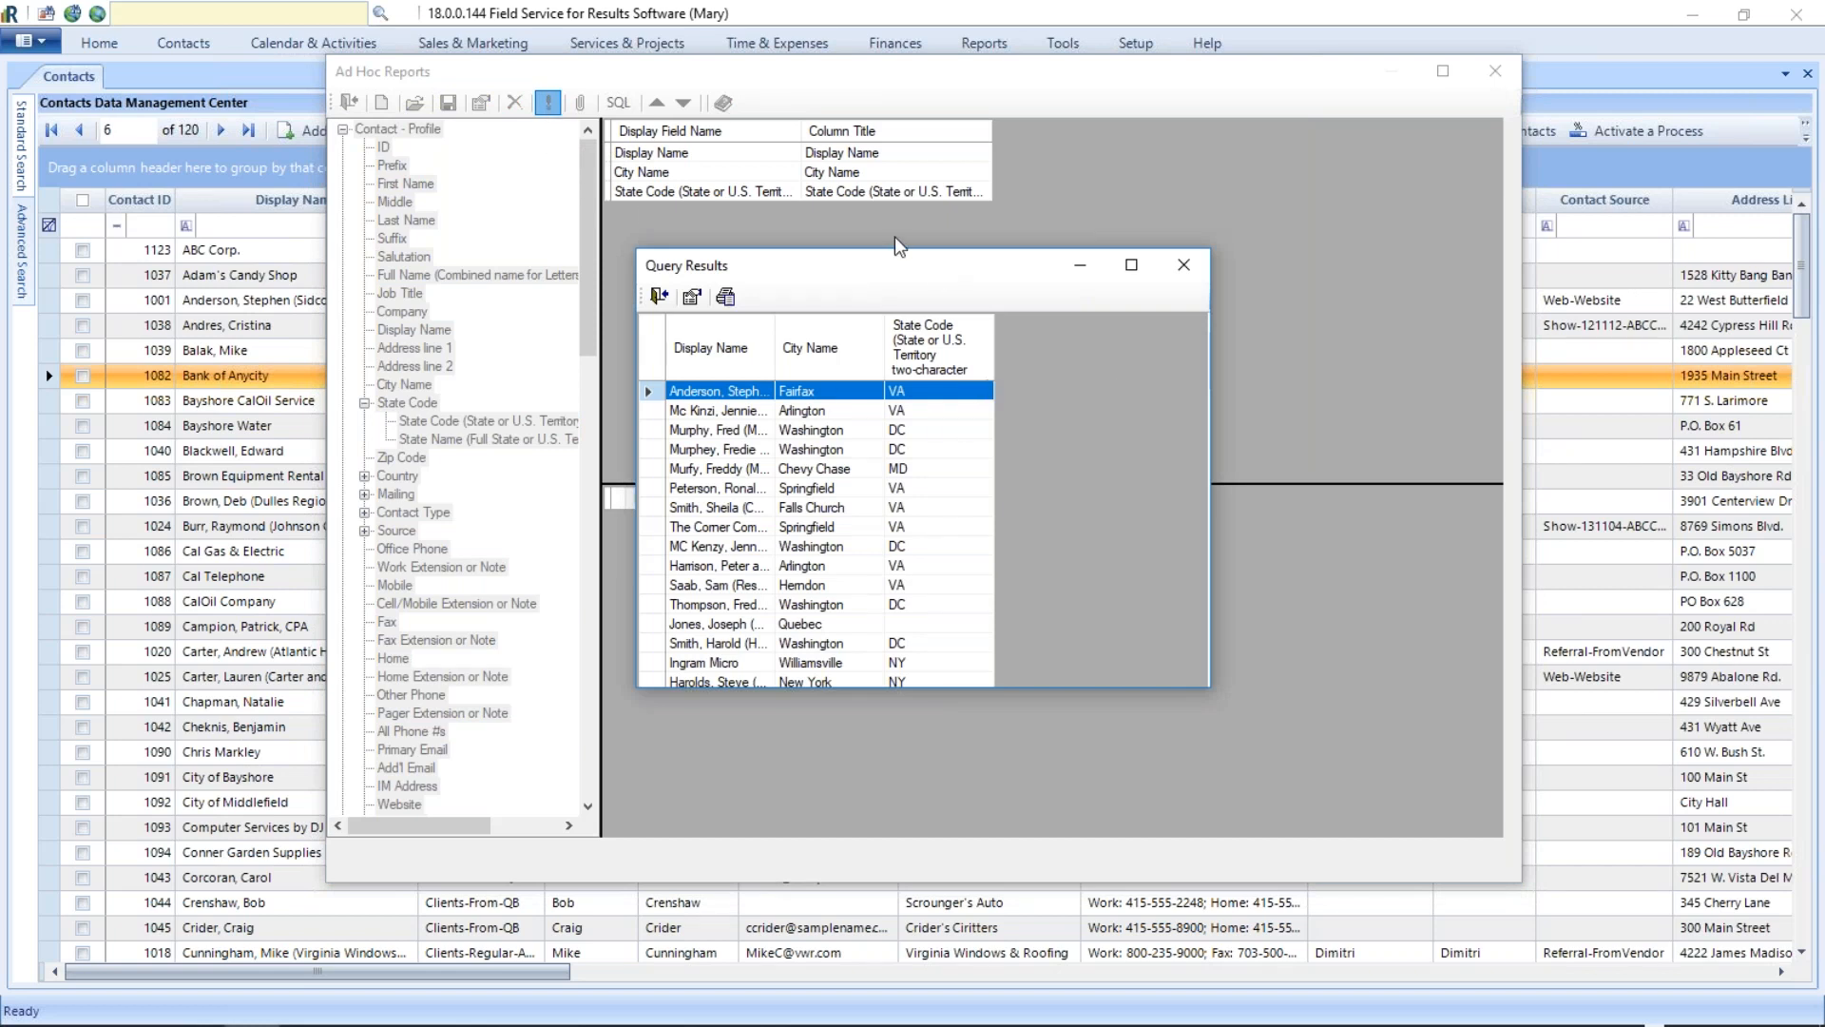
drag(941, 271, 1209, 144)
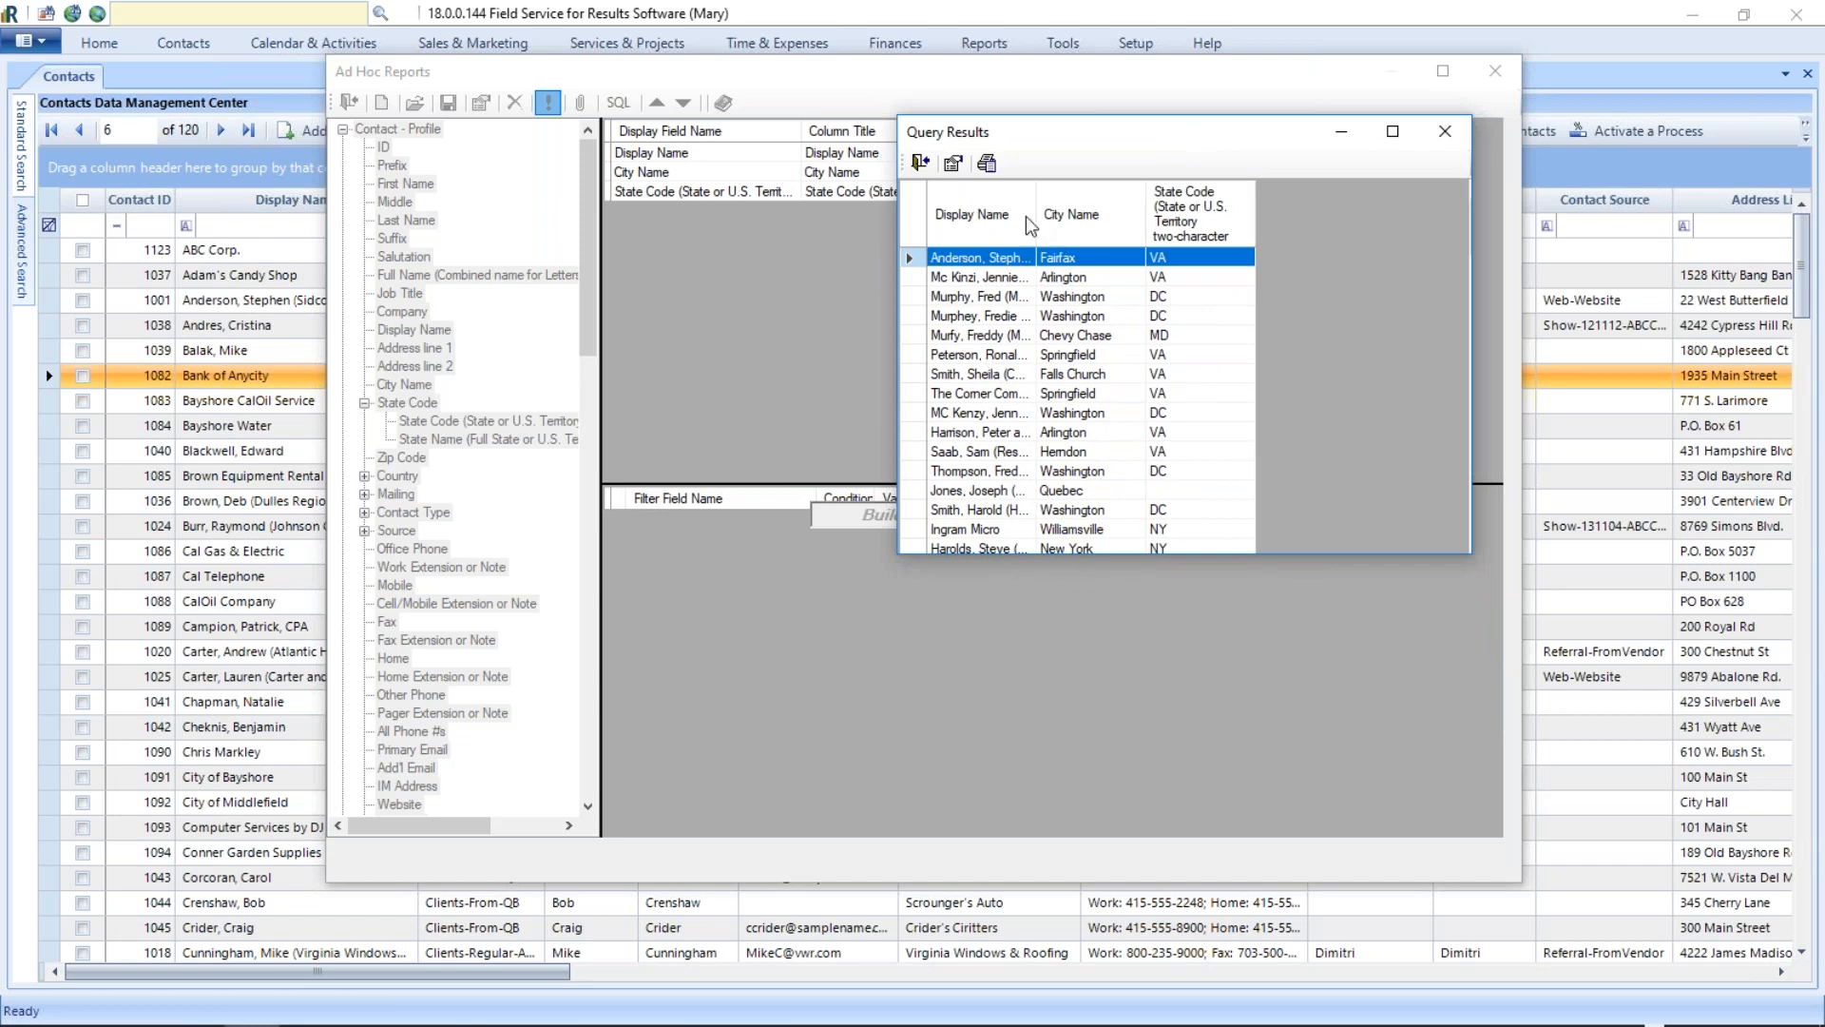
drag(1035, 217, 1087, 217)
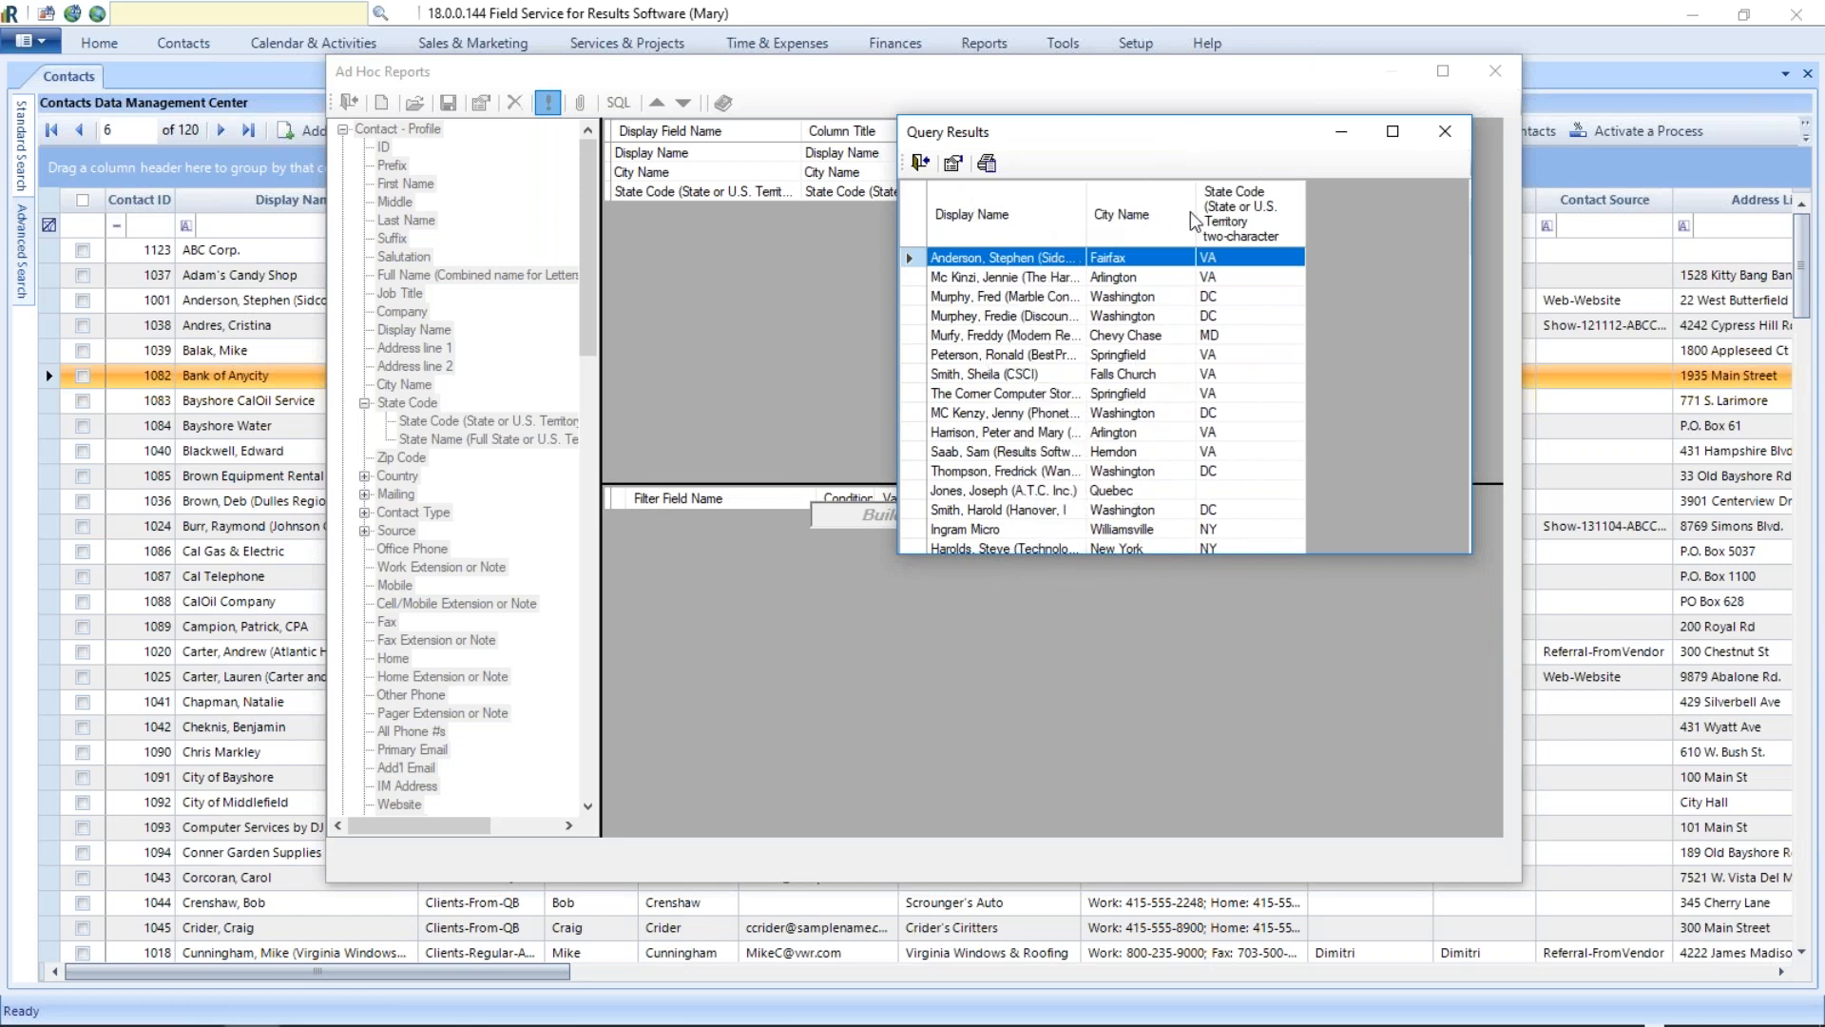
drag(1195, 205, 1257, 207)
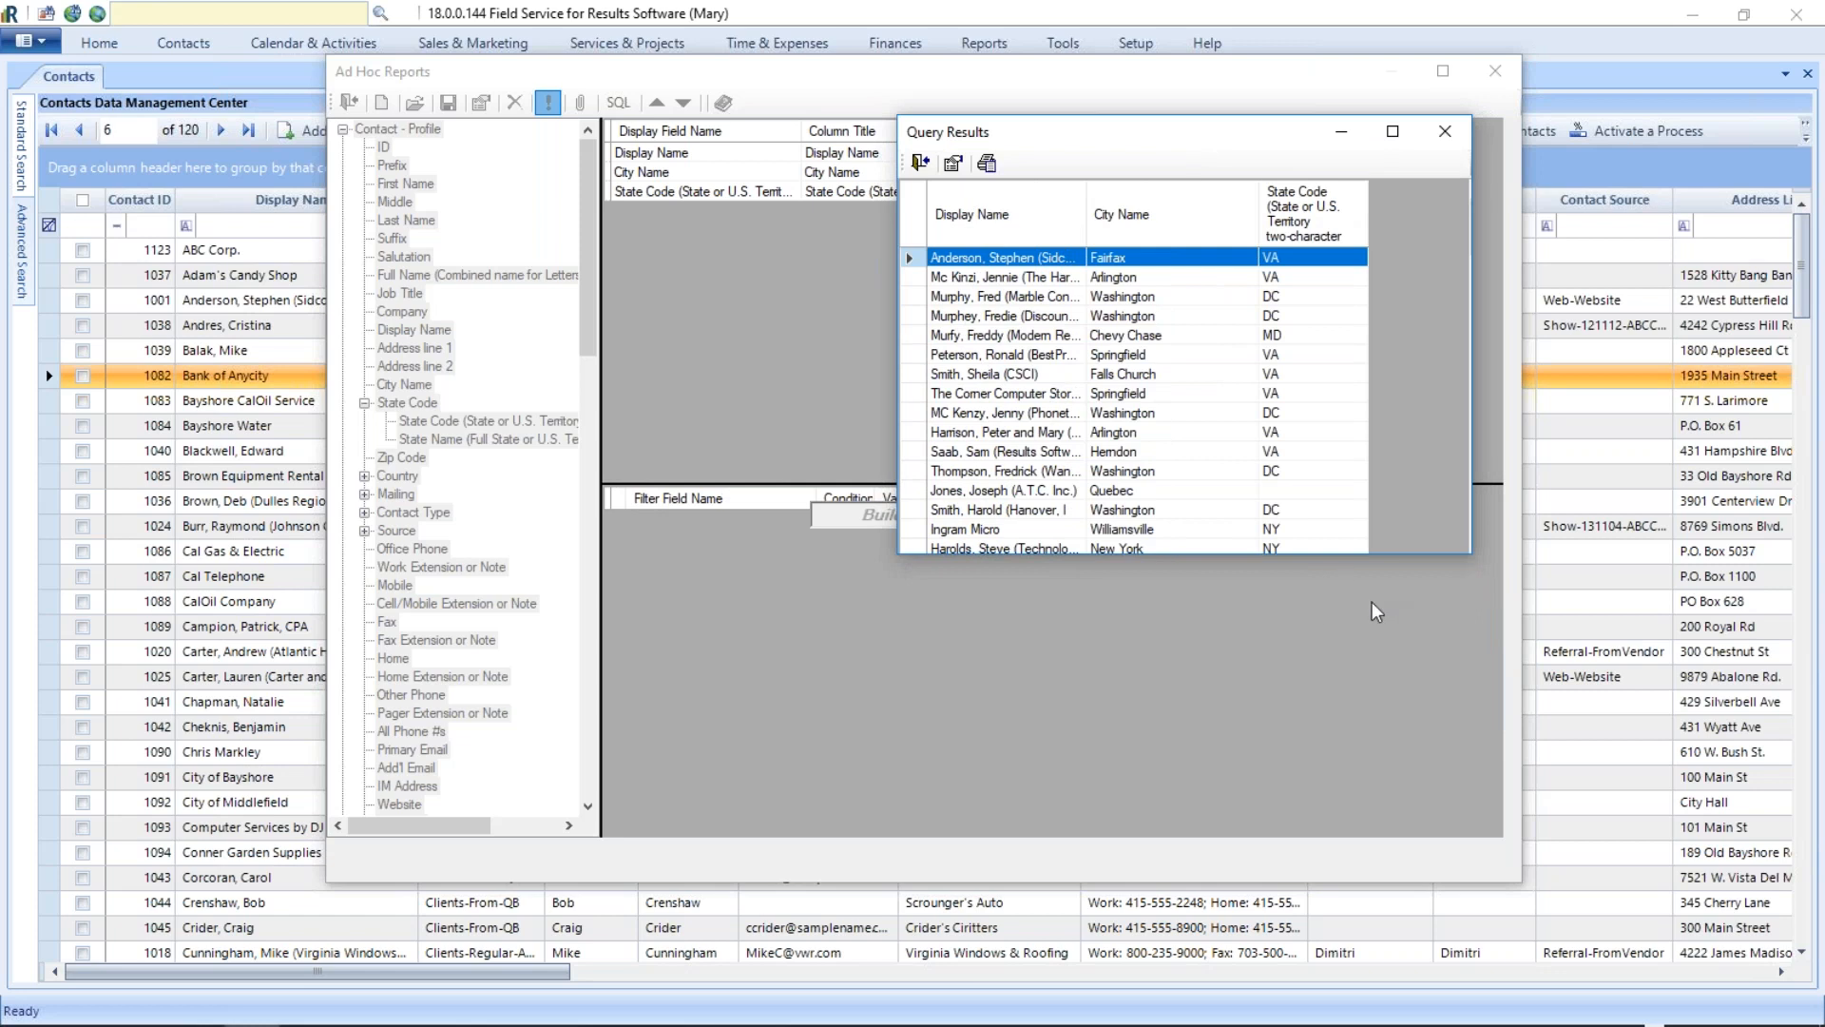
Step: Enlarge the query results window, look through the listed contacts and close the results
drag(1470, 556, 1566, 834)
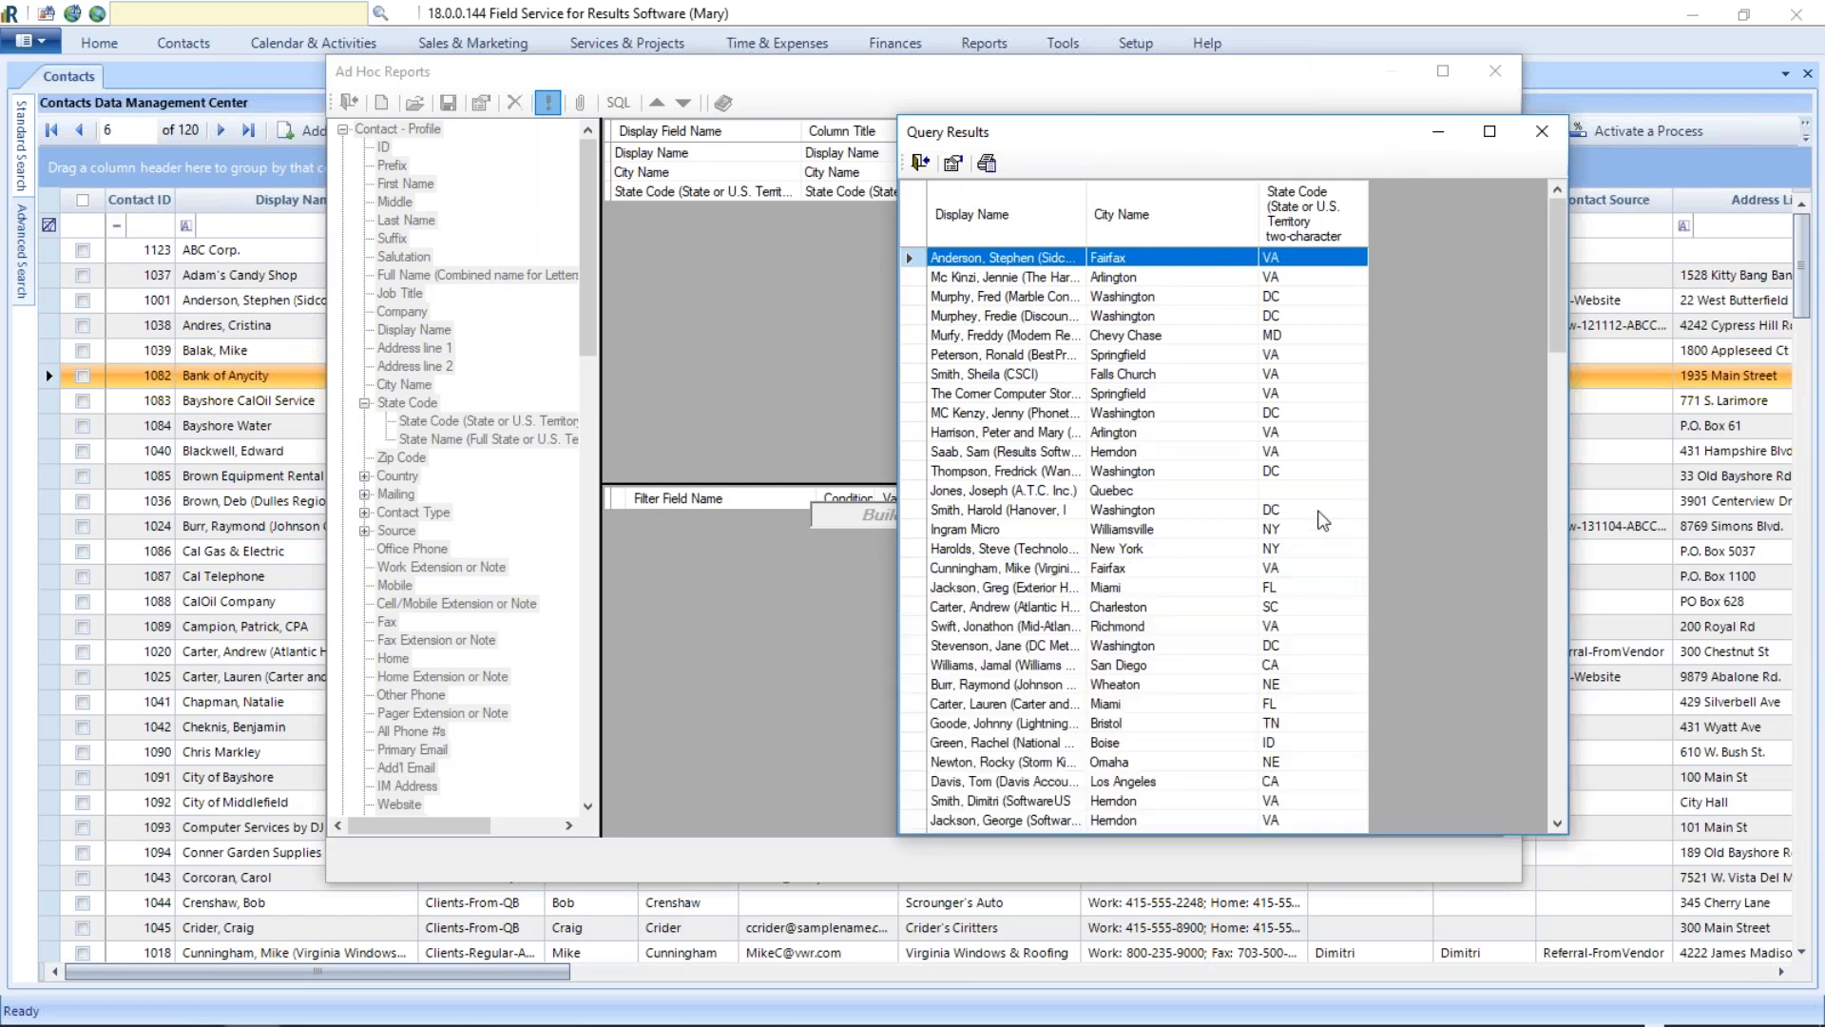
scroll(1318, 518, down, 5)
scroll(1319, 552, up, 5)
click(1540, 132)
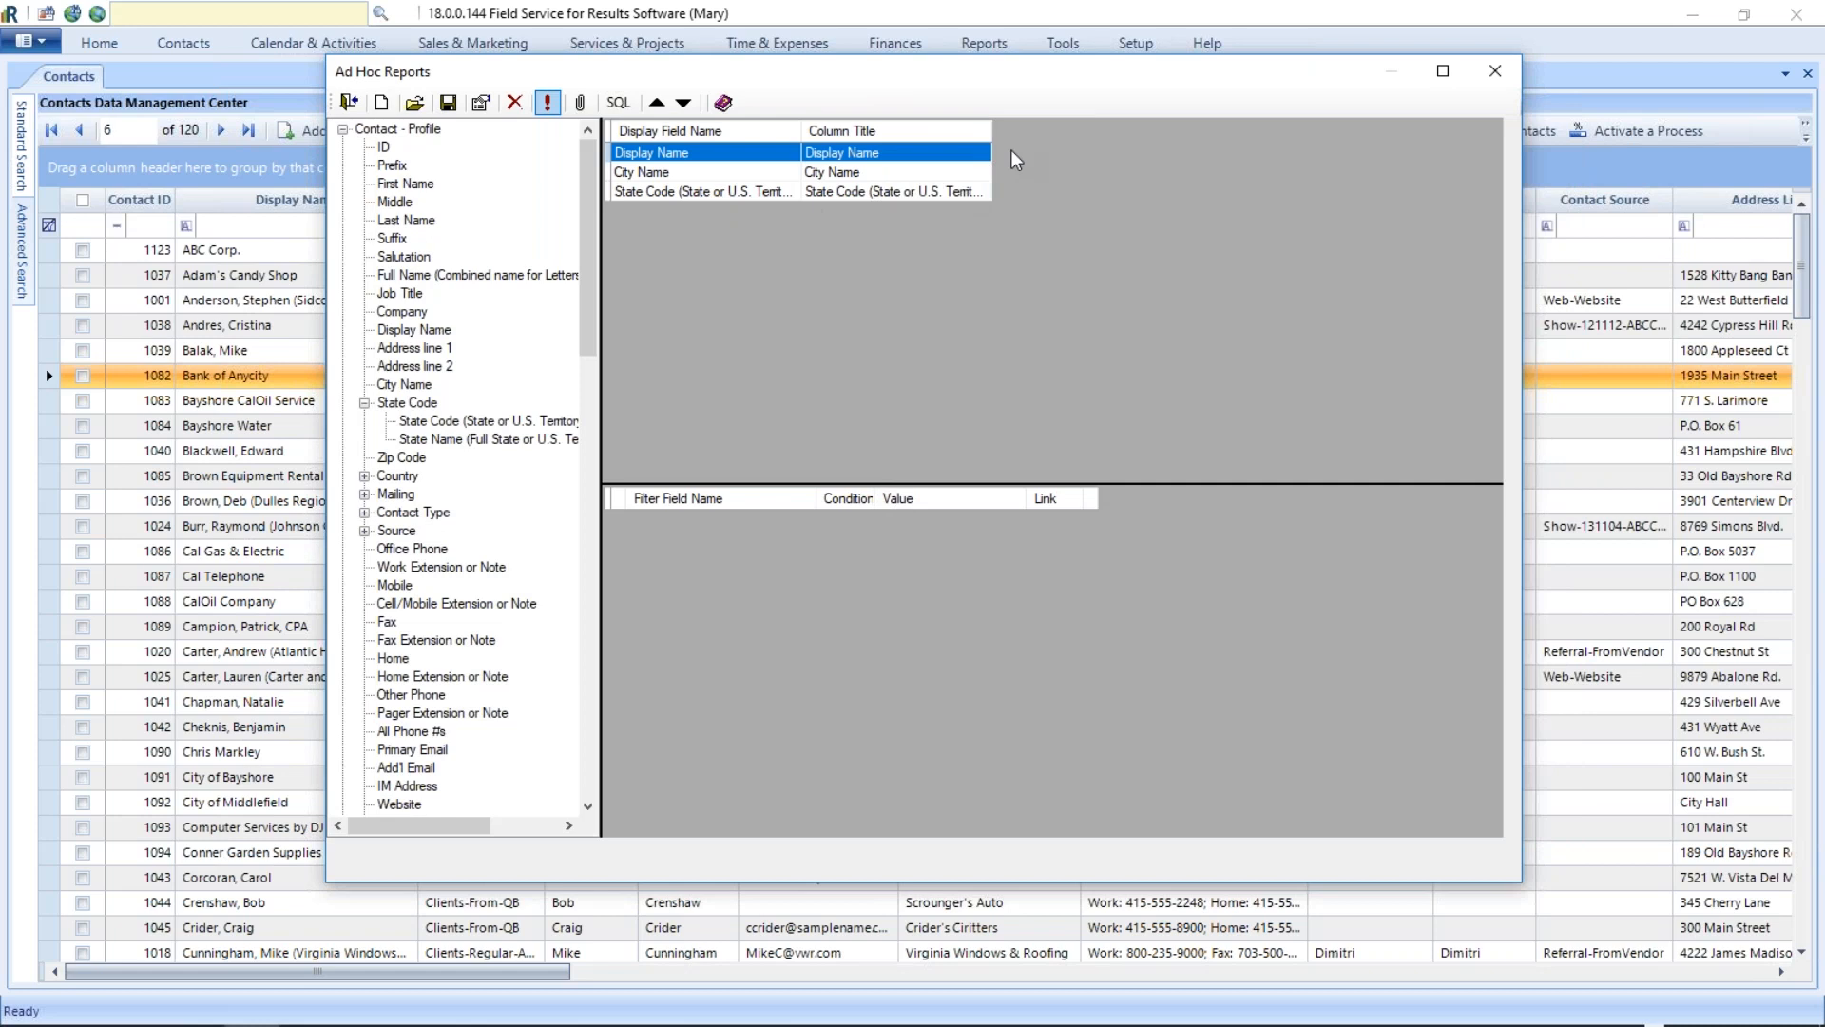
Step: Shorten the column title of the State Code display field to State and rerun the report to check the heading
double_click(993, 139)
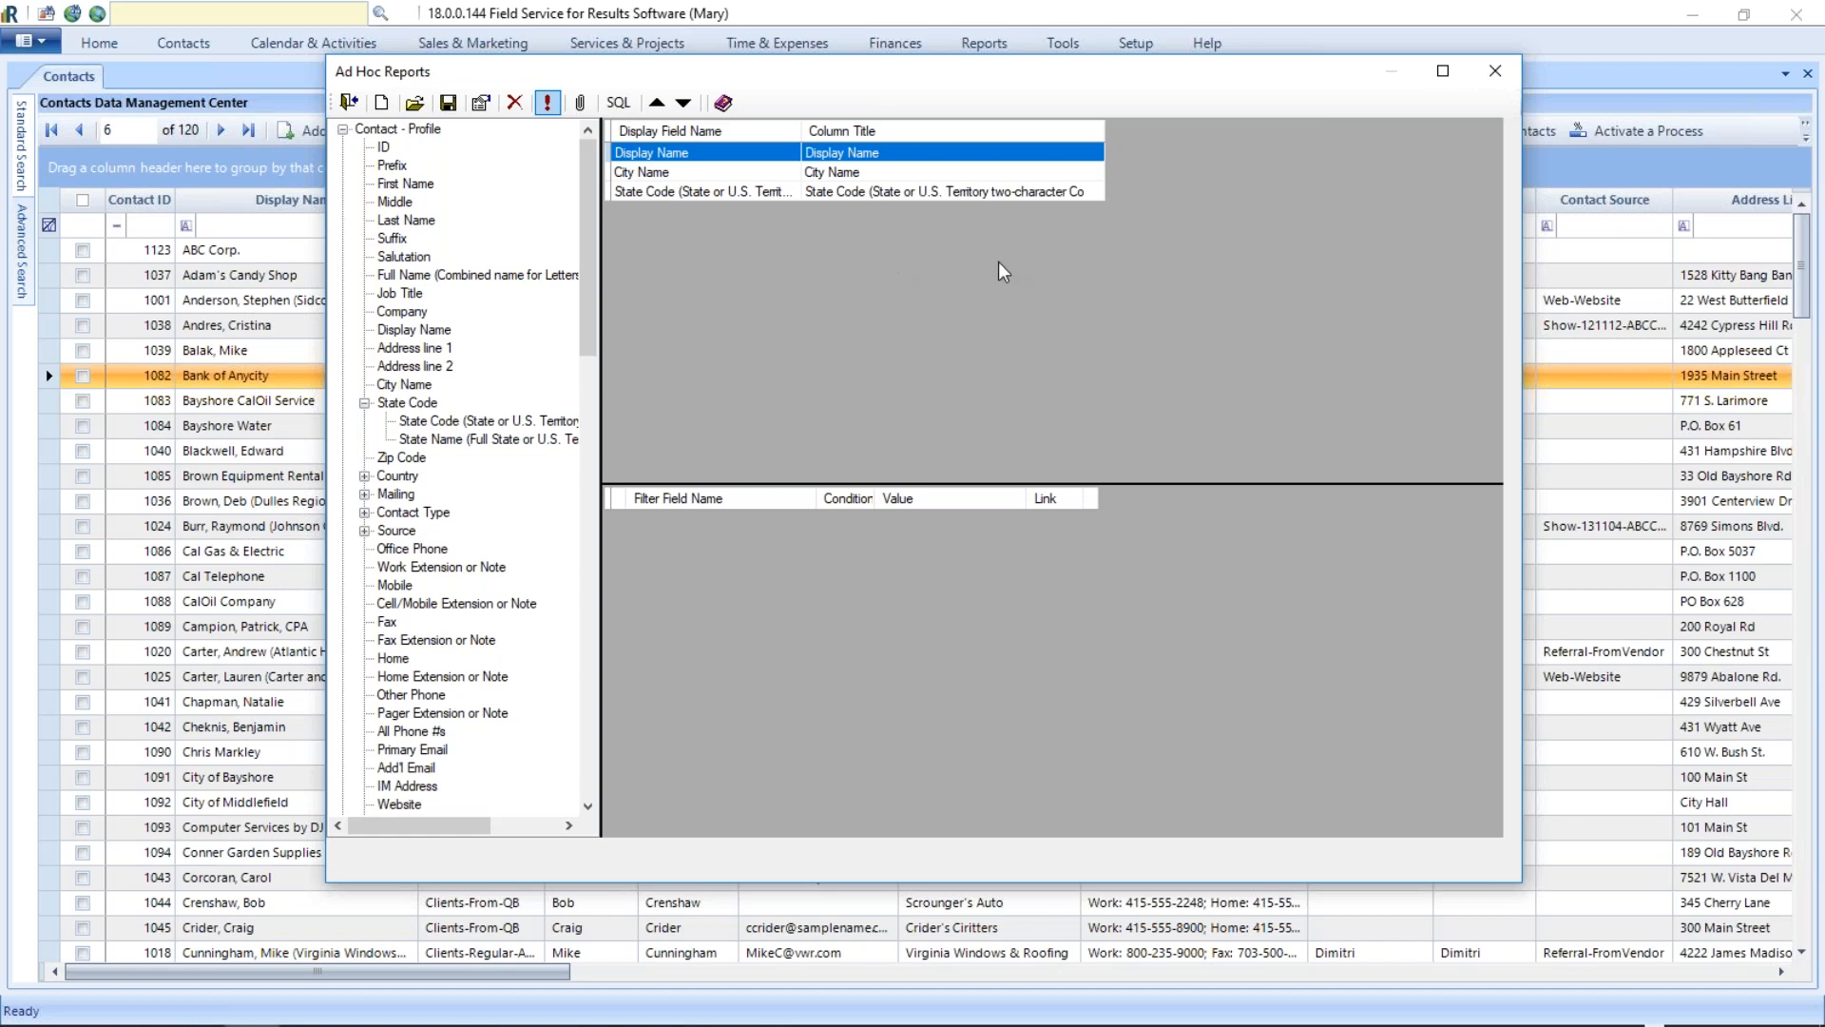
double_click(835, 192)
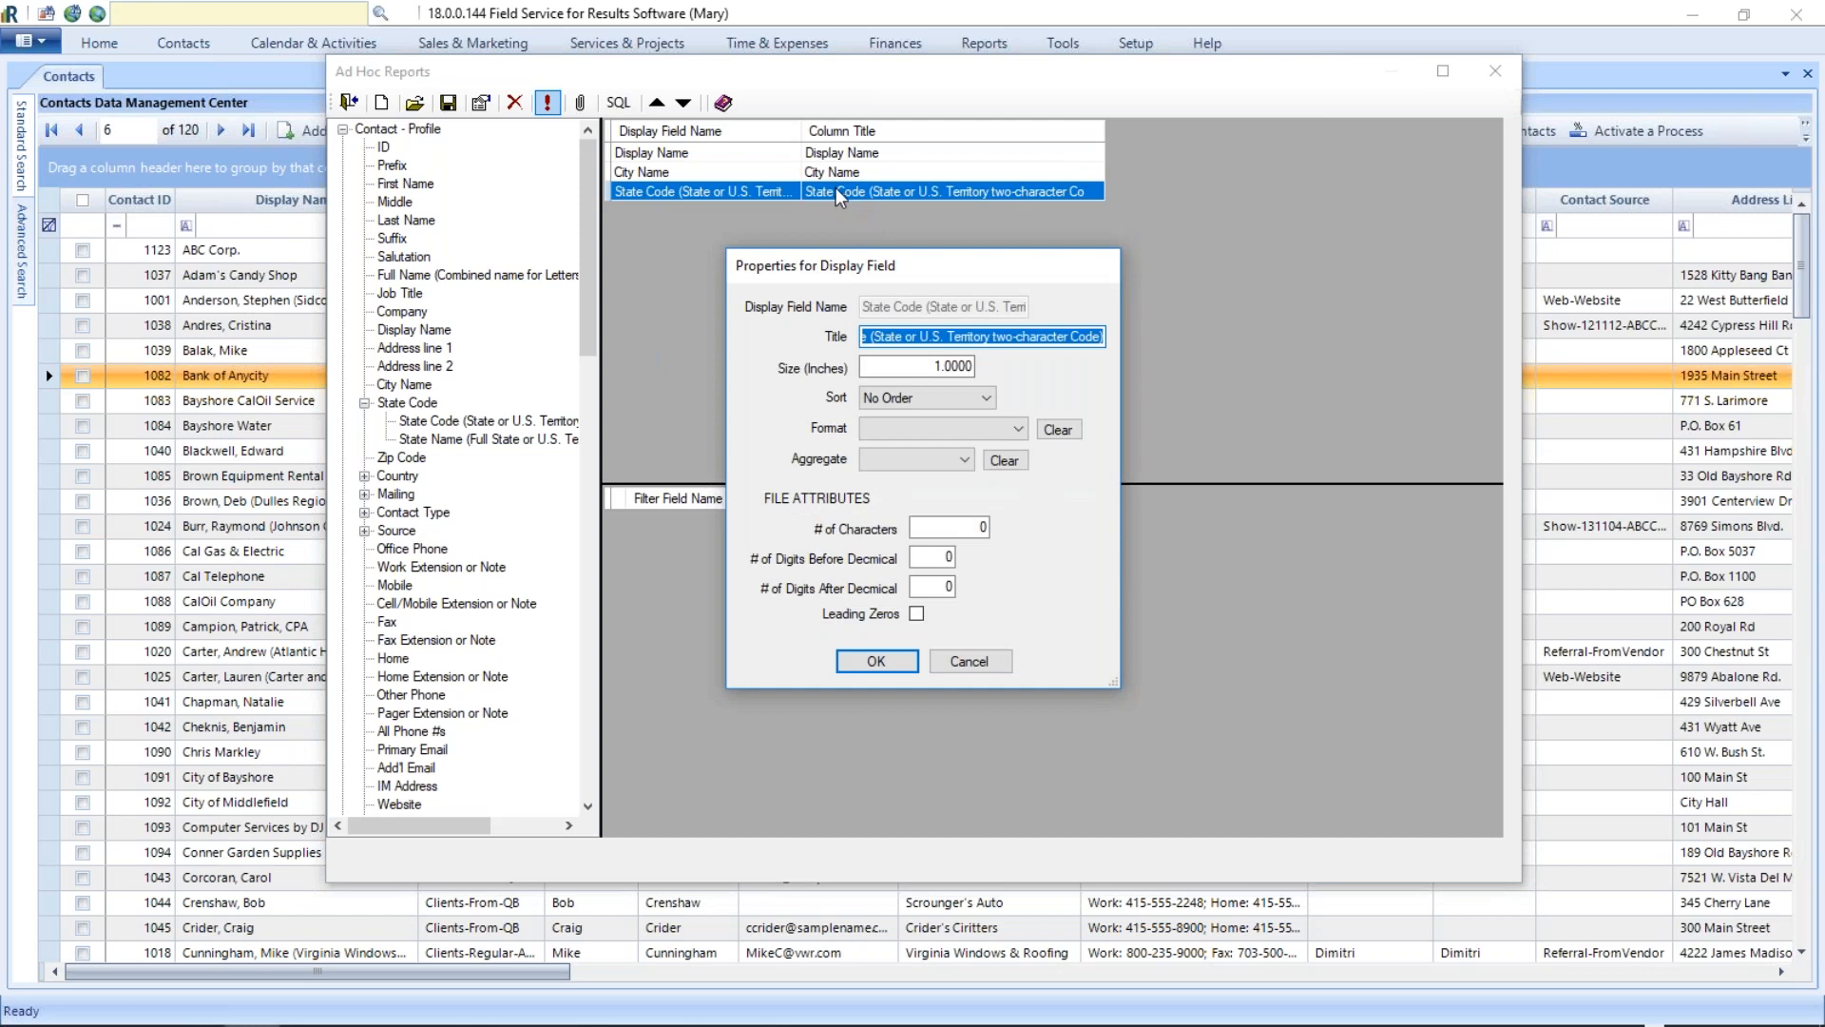
click(902, 337)
key(Home)
key(Right)
key(Right)
key(Right)
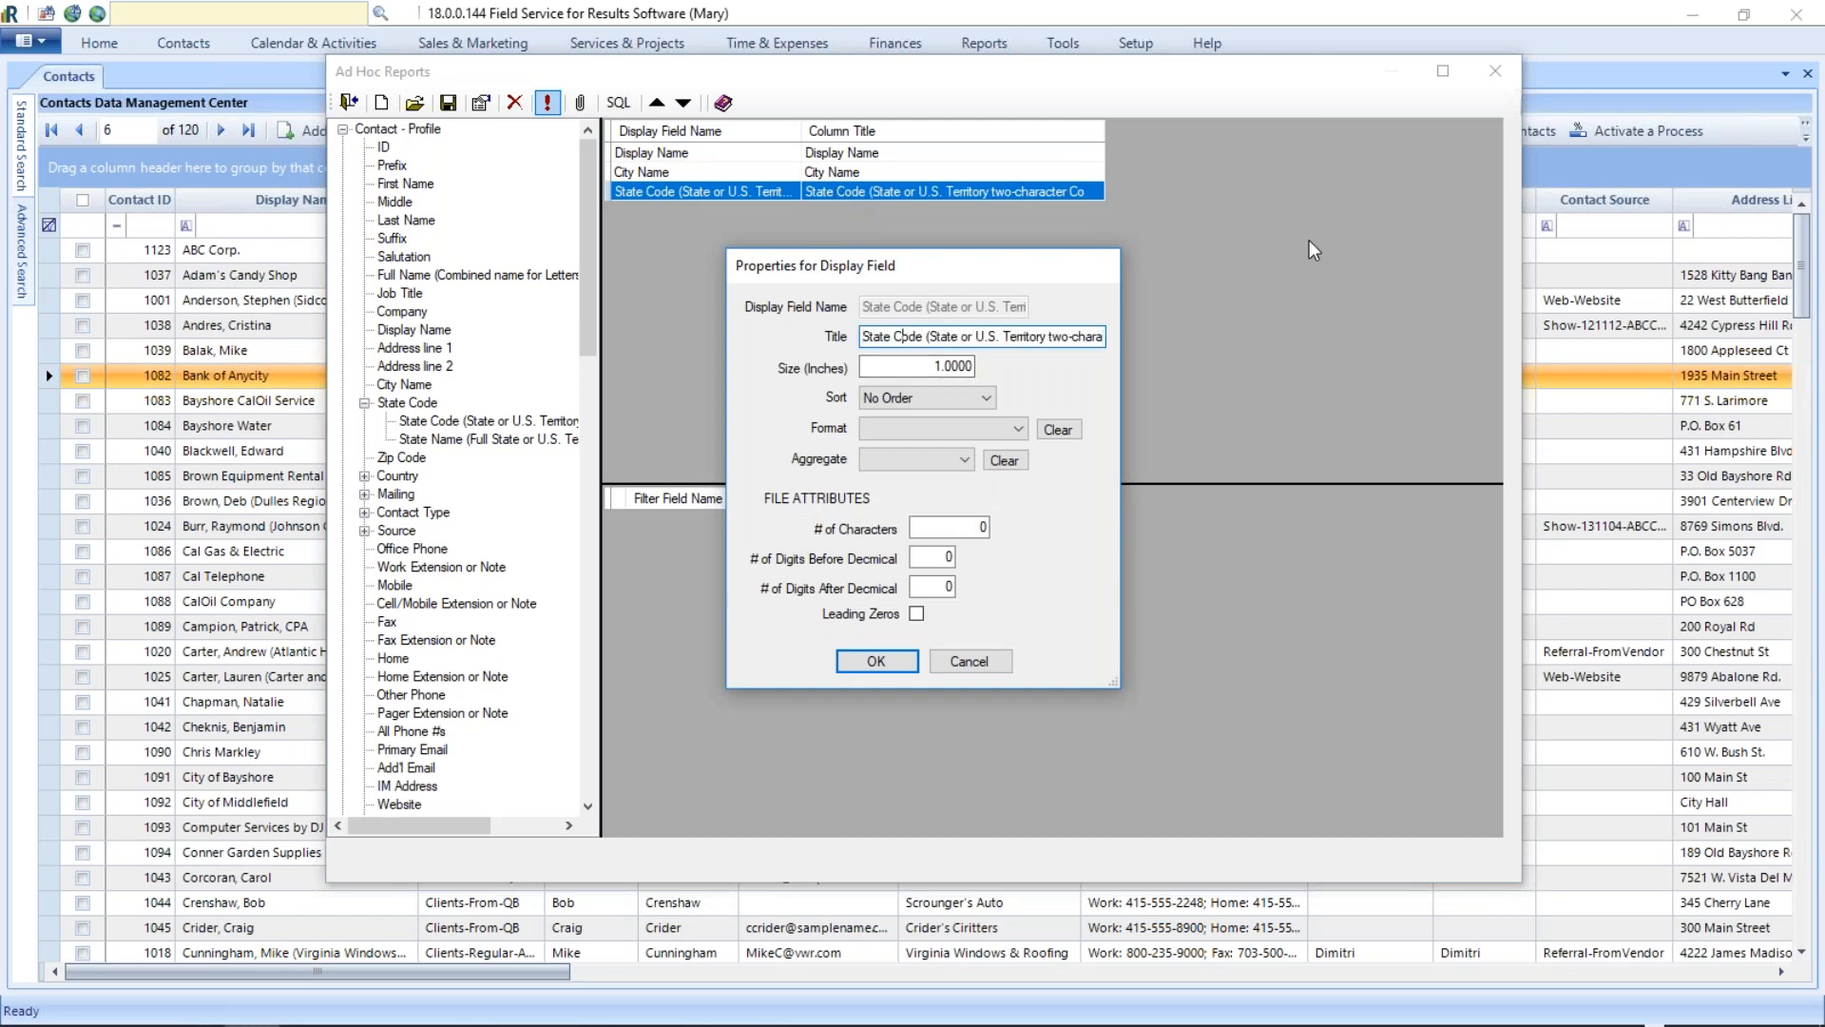
key(shift+End)
key(Delete)
click(879, 660)
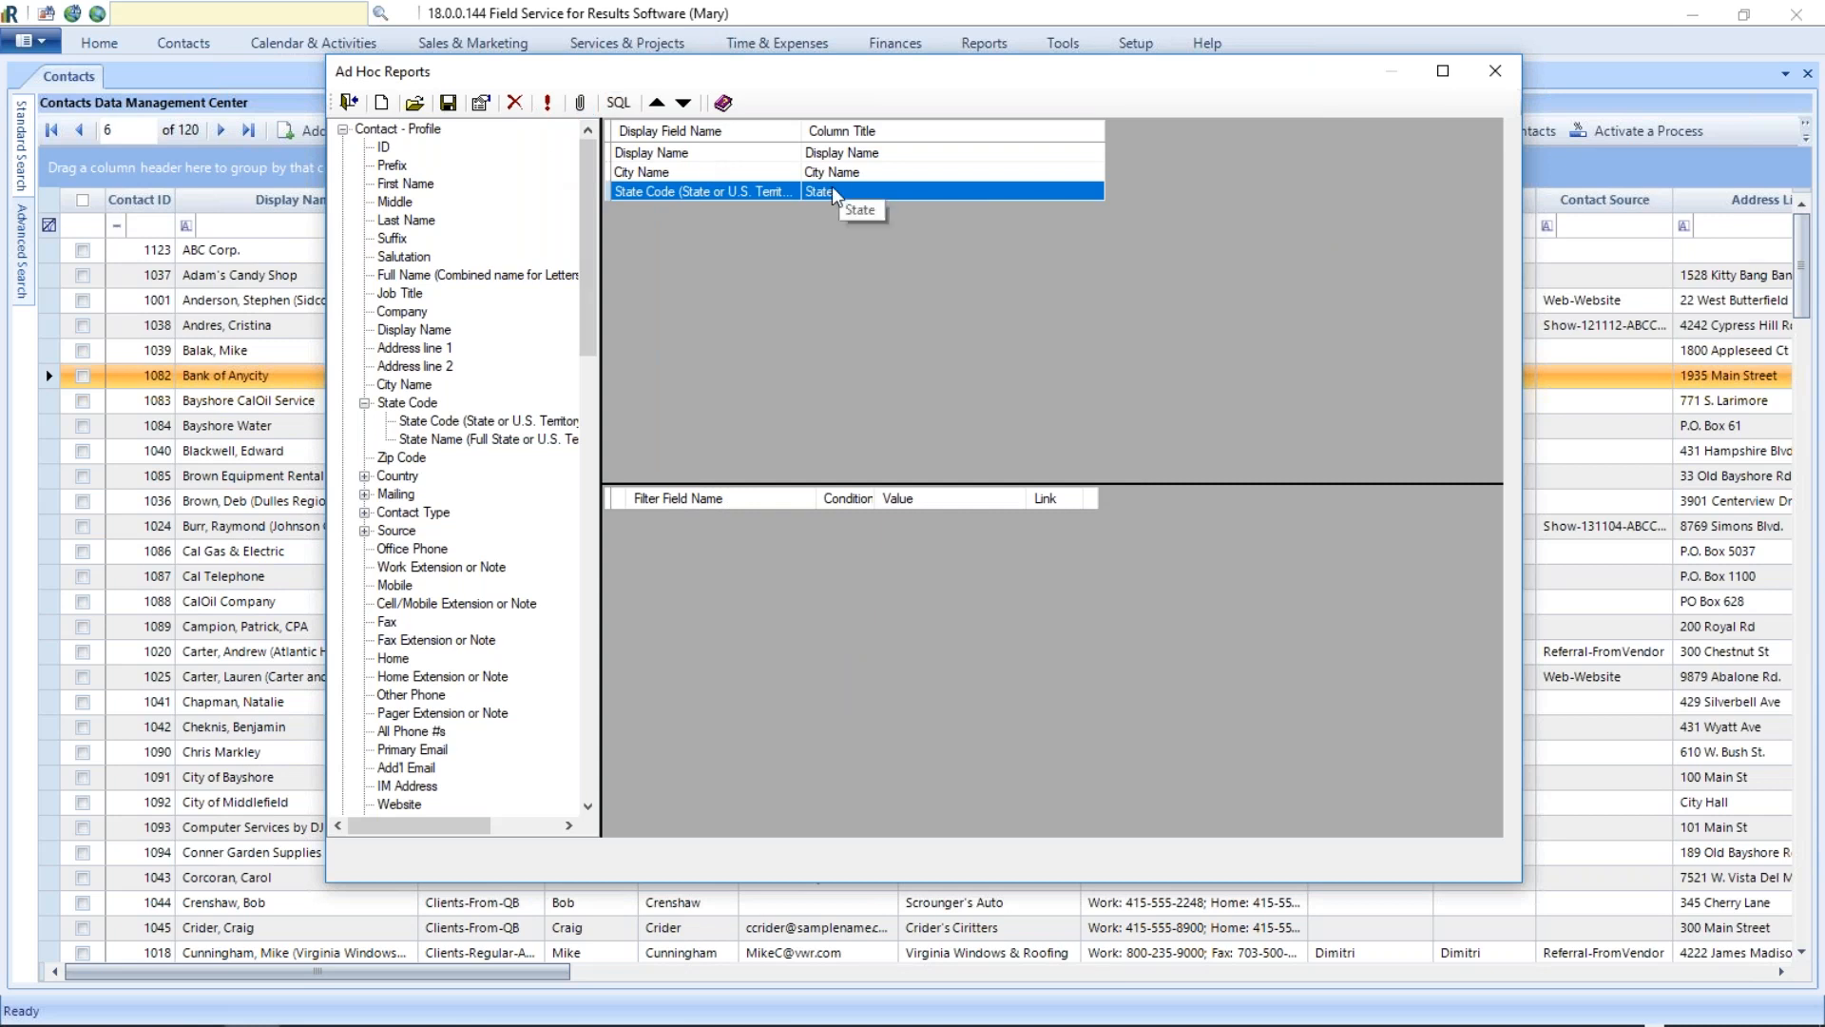
click(549, 103)
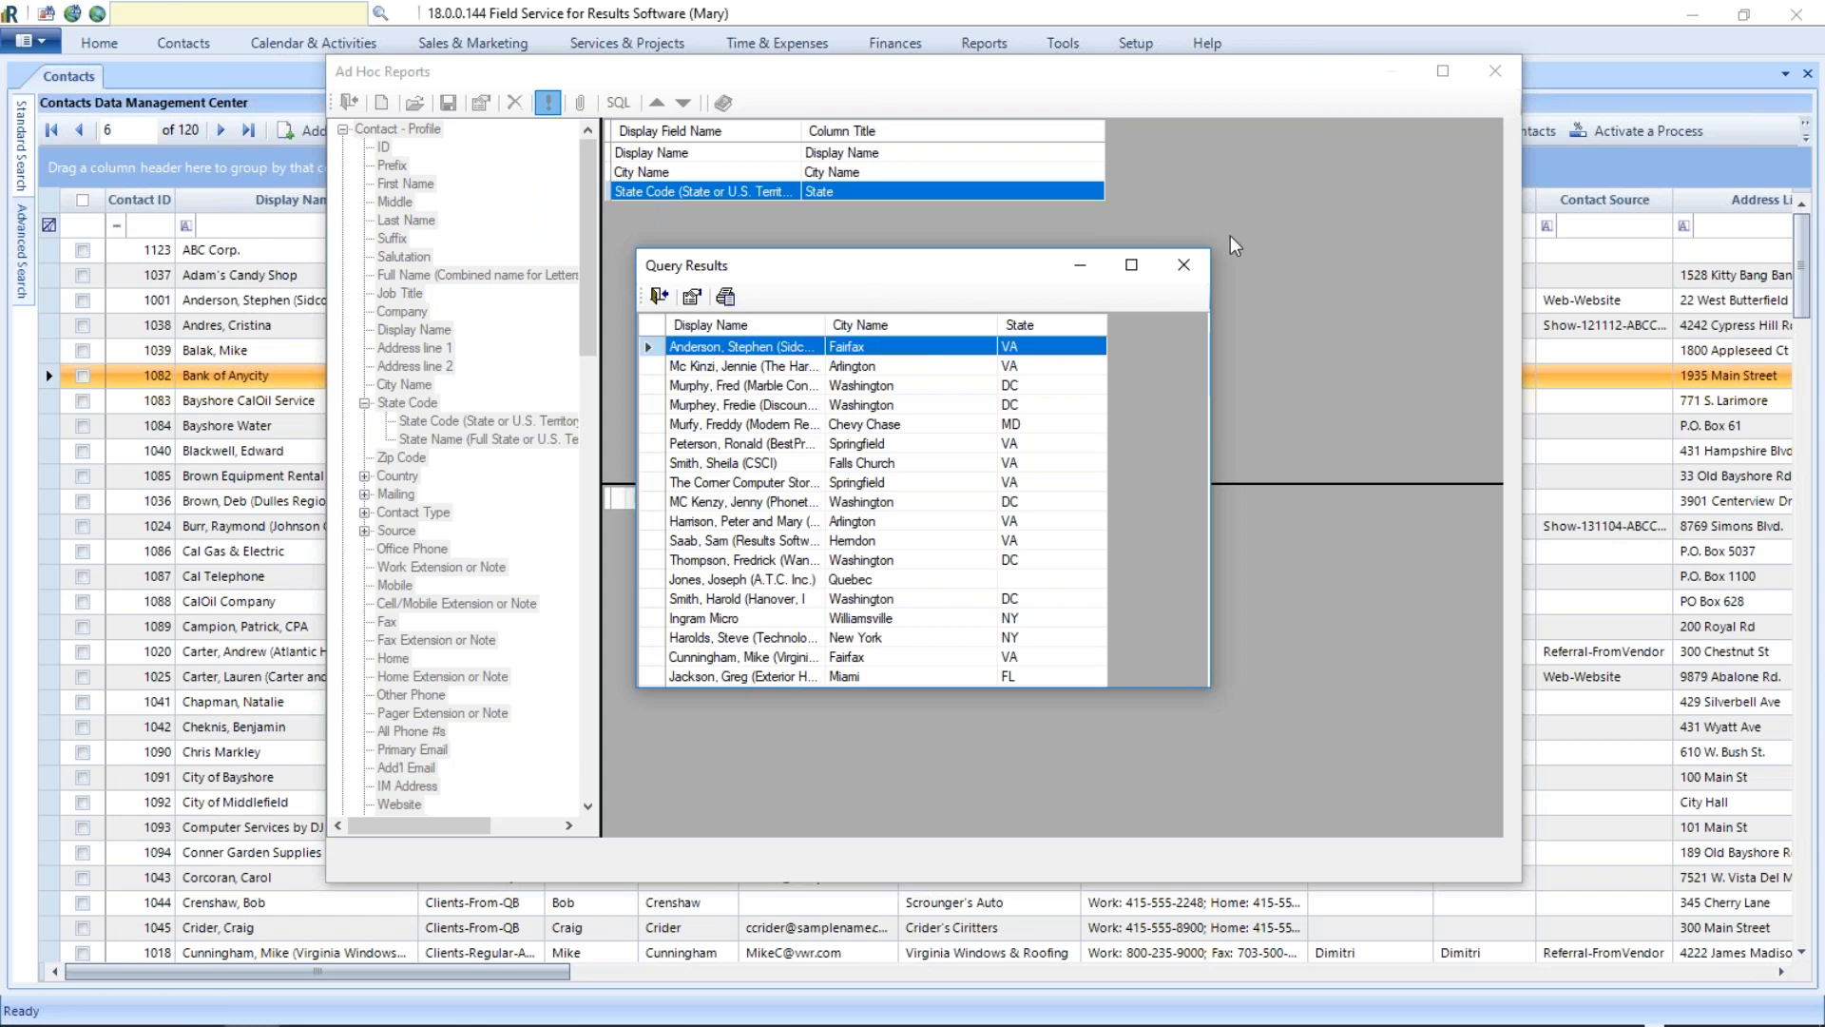
click(1183, 264)
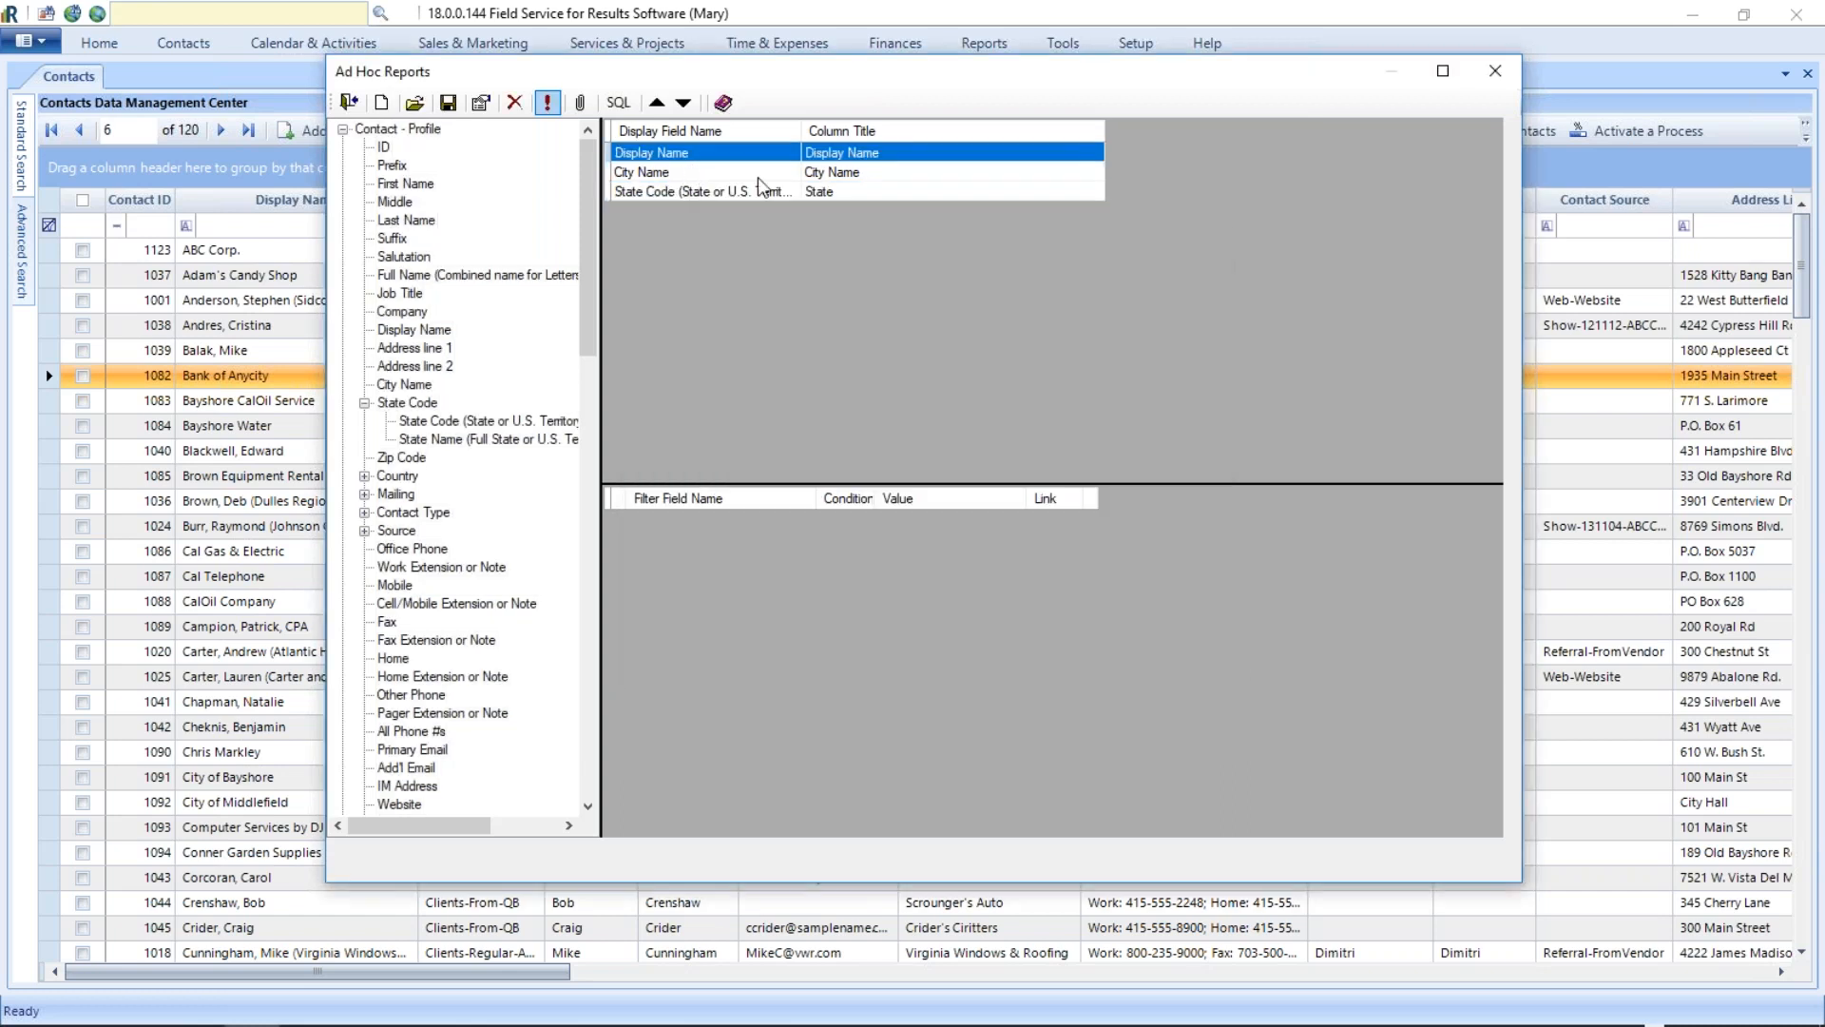
Step: Set the sort order of the Display Name display field to Ascending
click(860, 154)
double_click(861, 159)
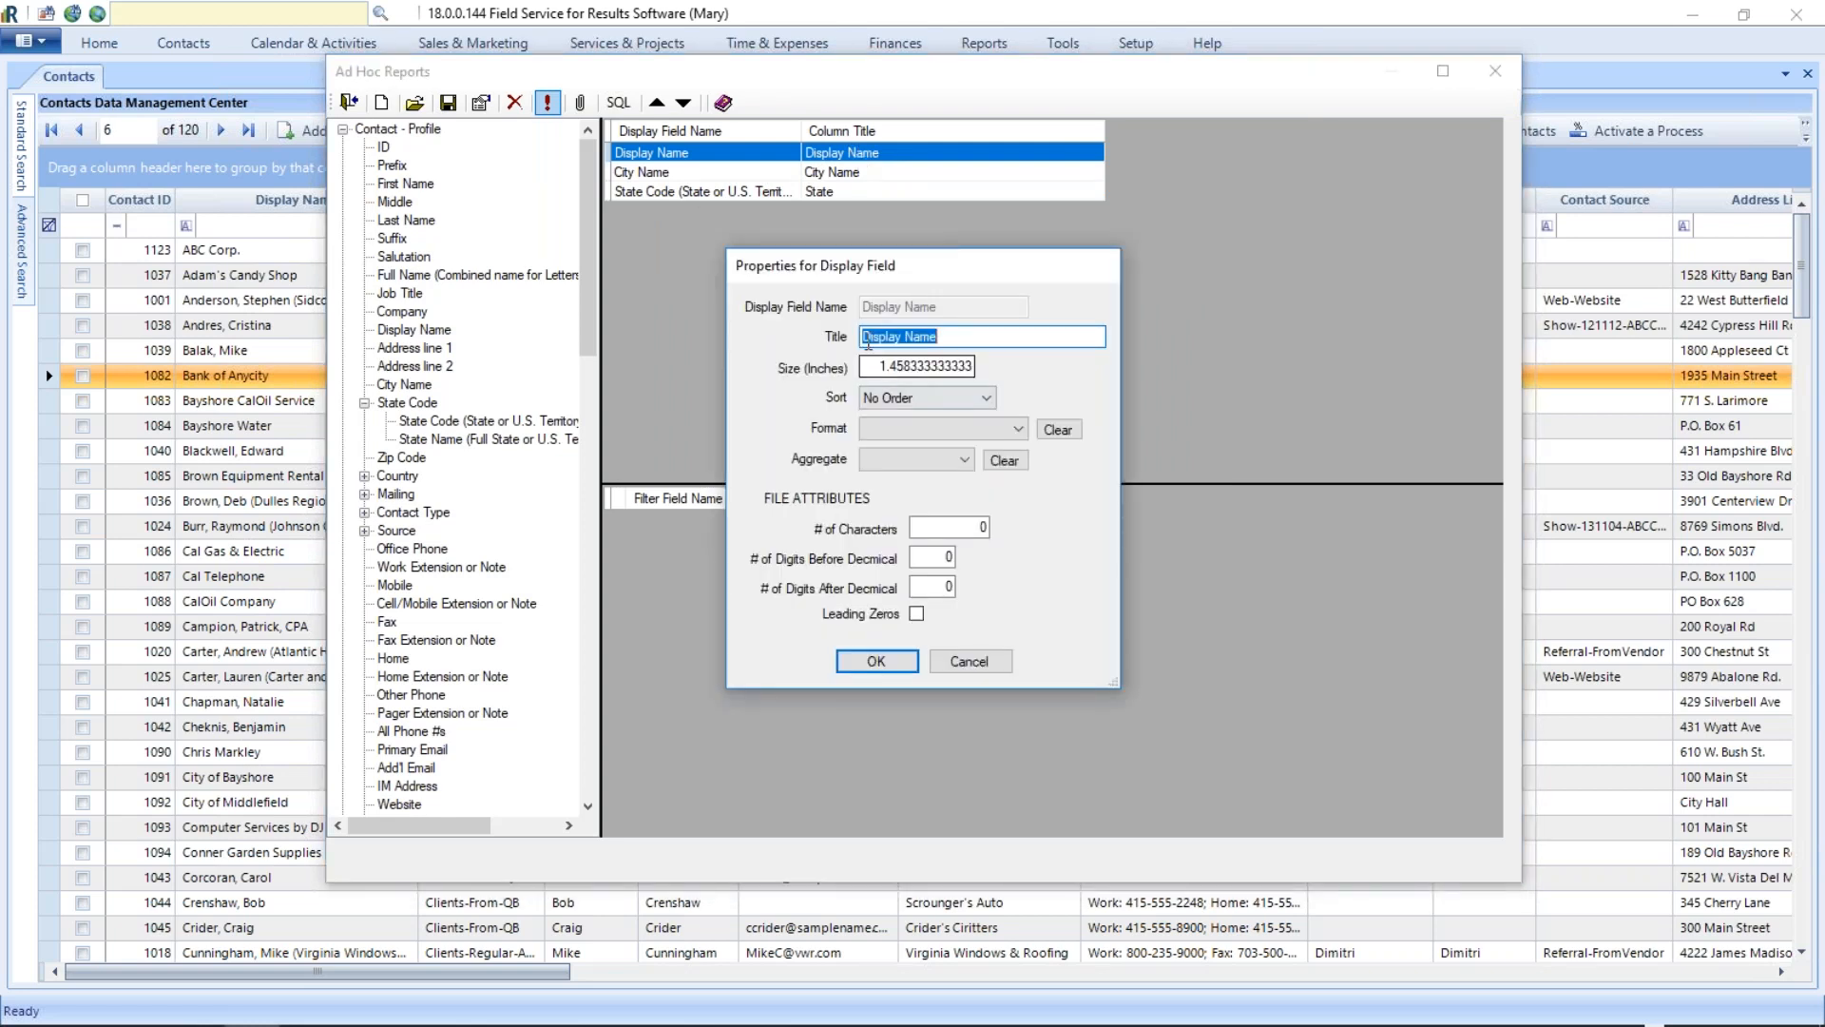
click(986, 399)
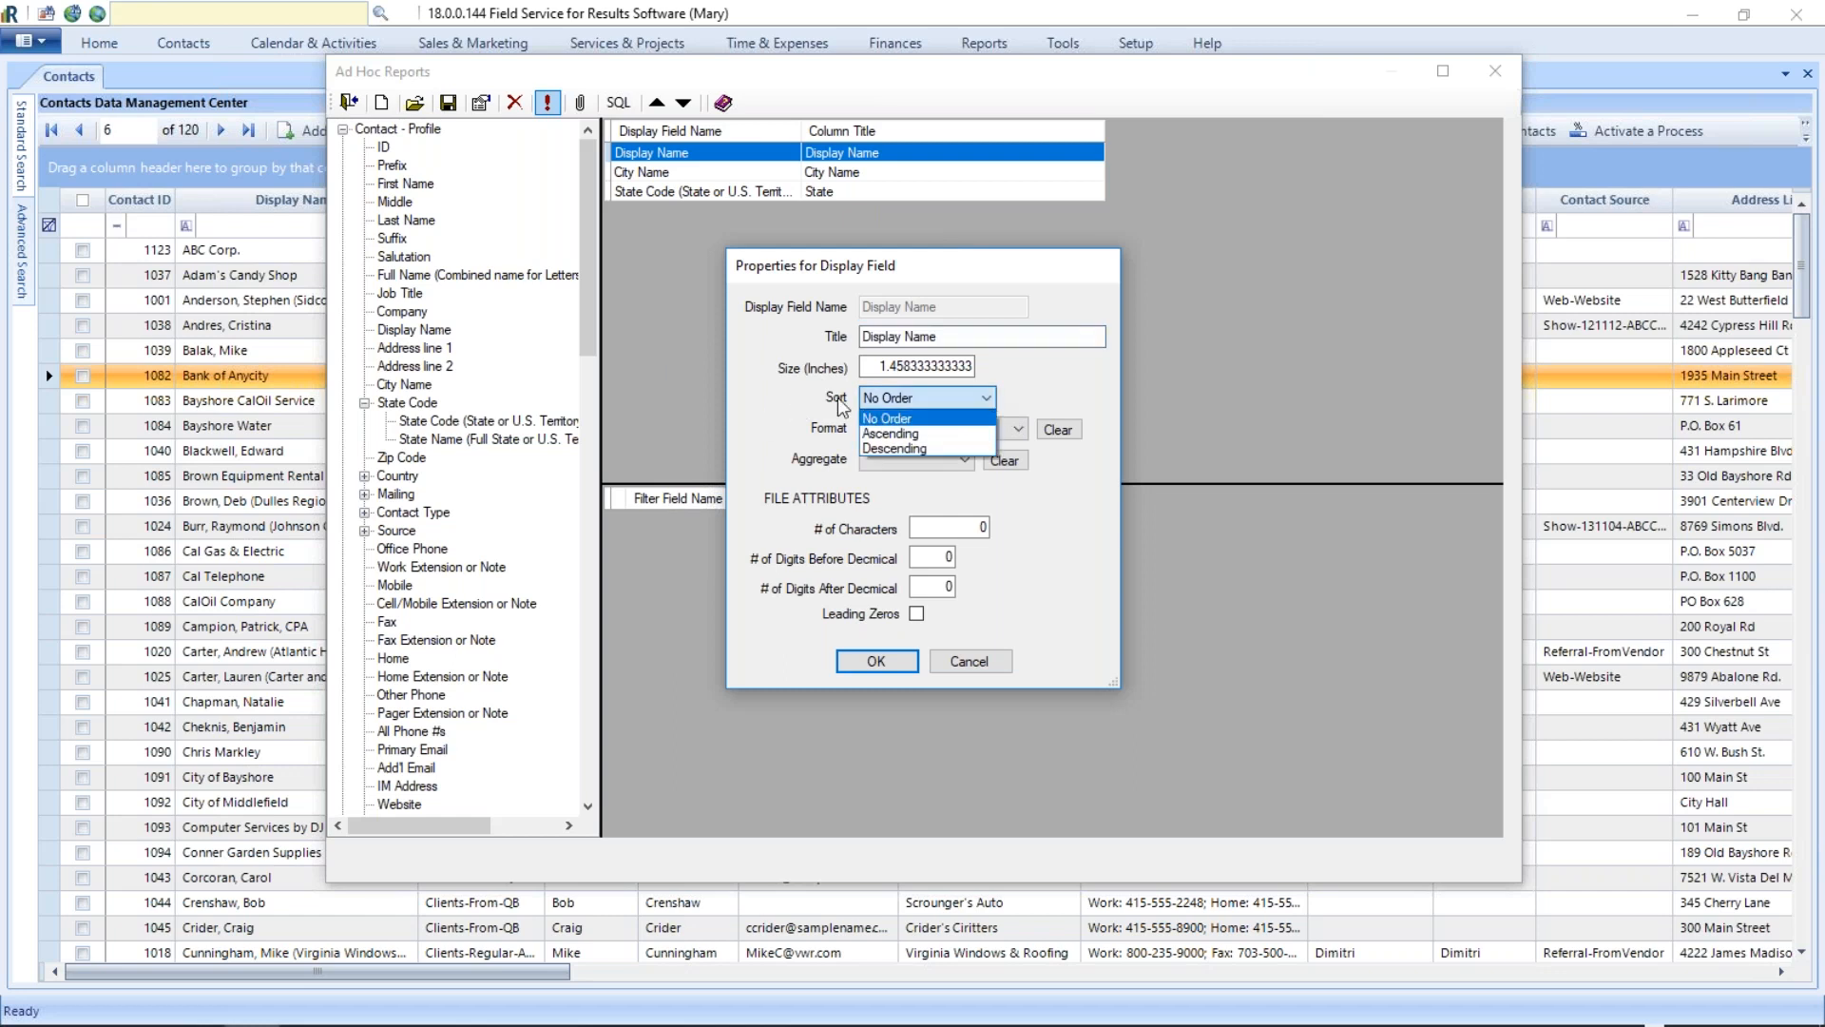
click(889, 434)
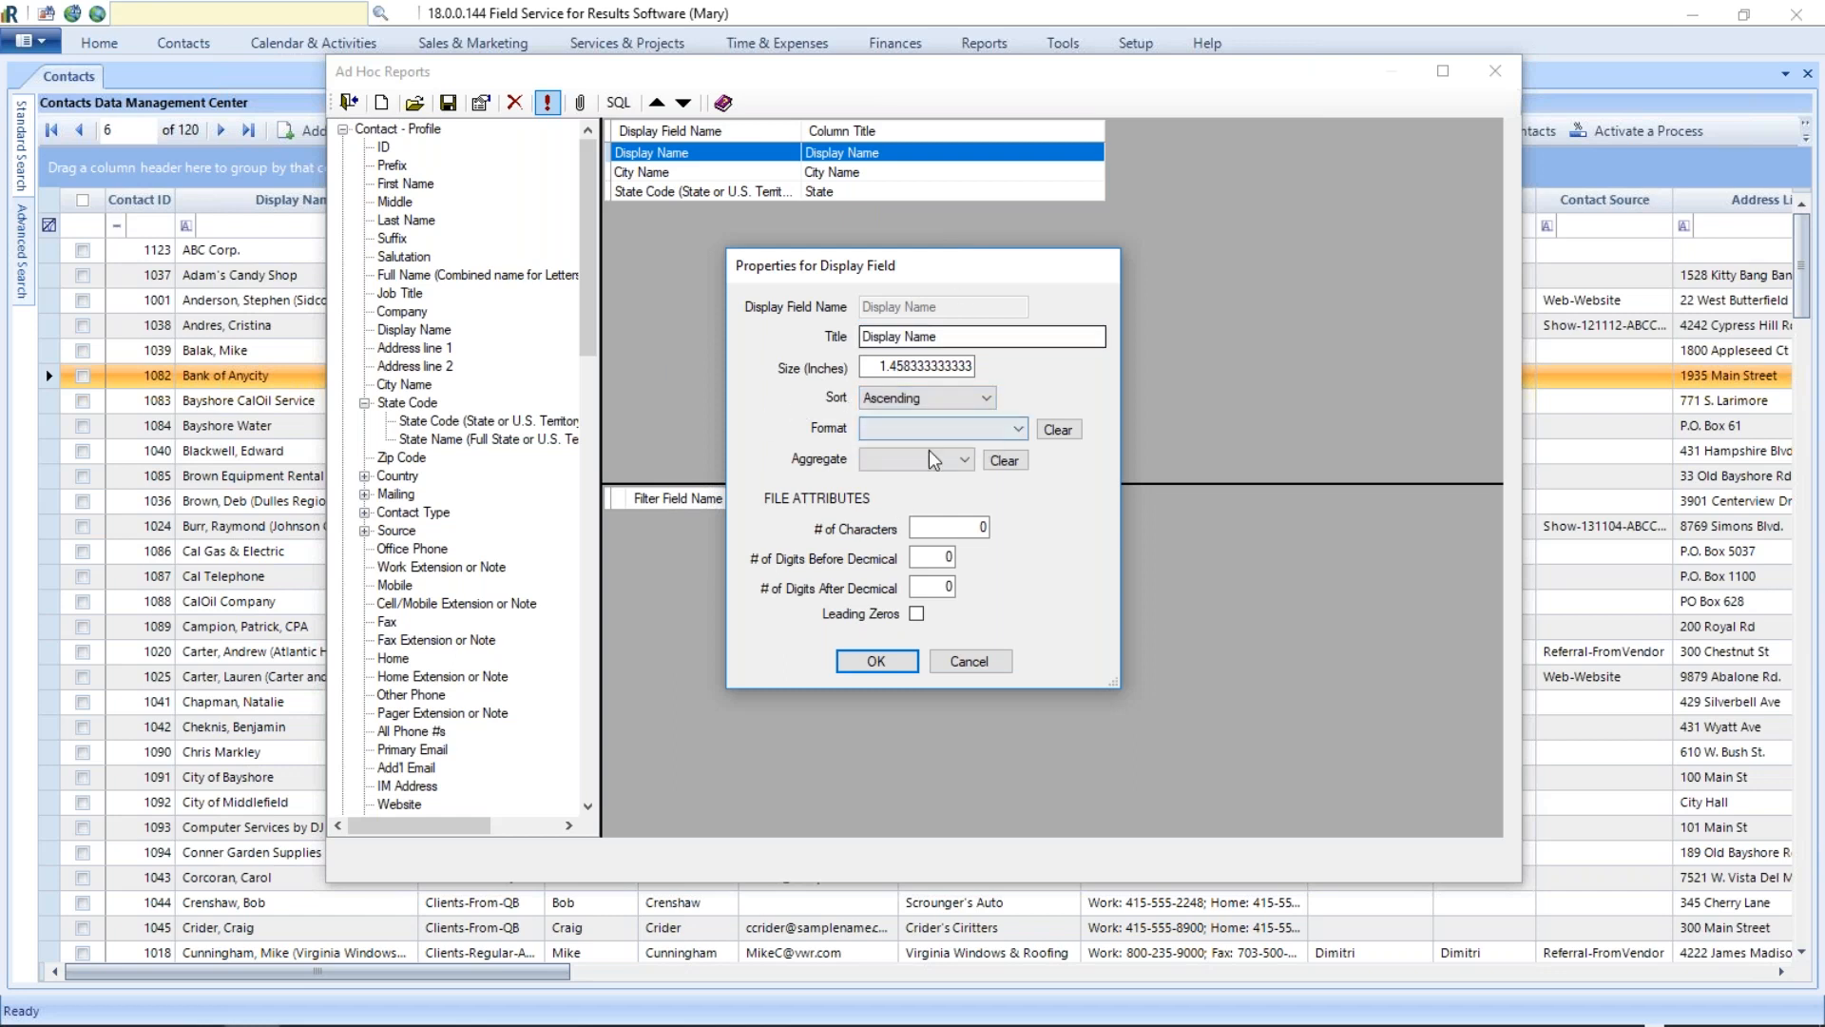
click(876, 663)
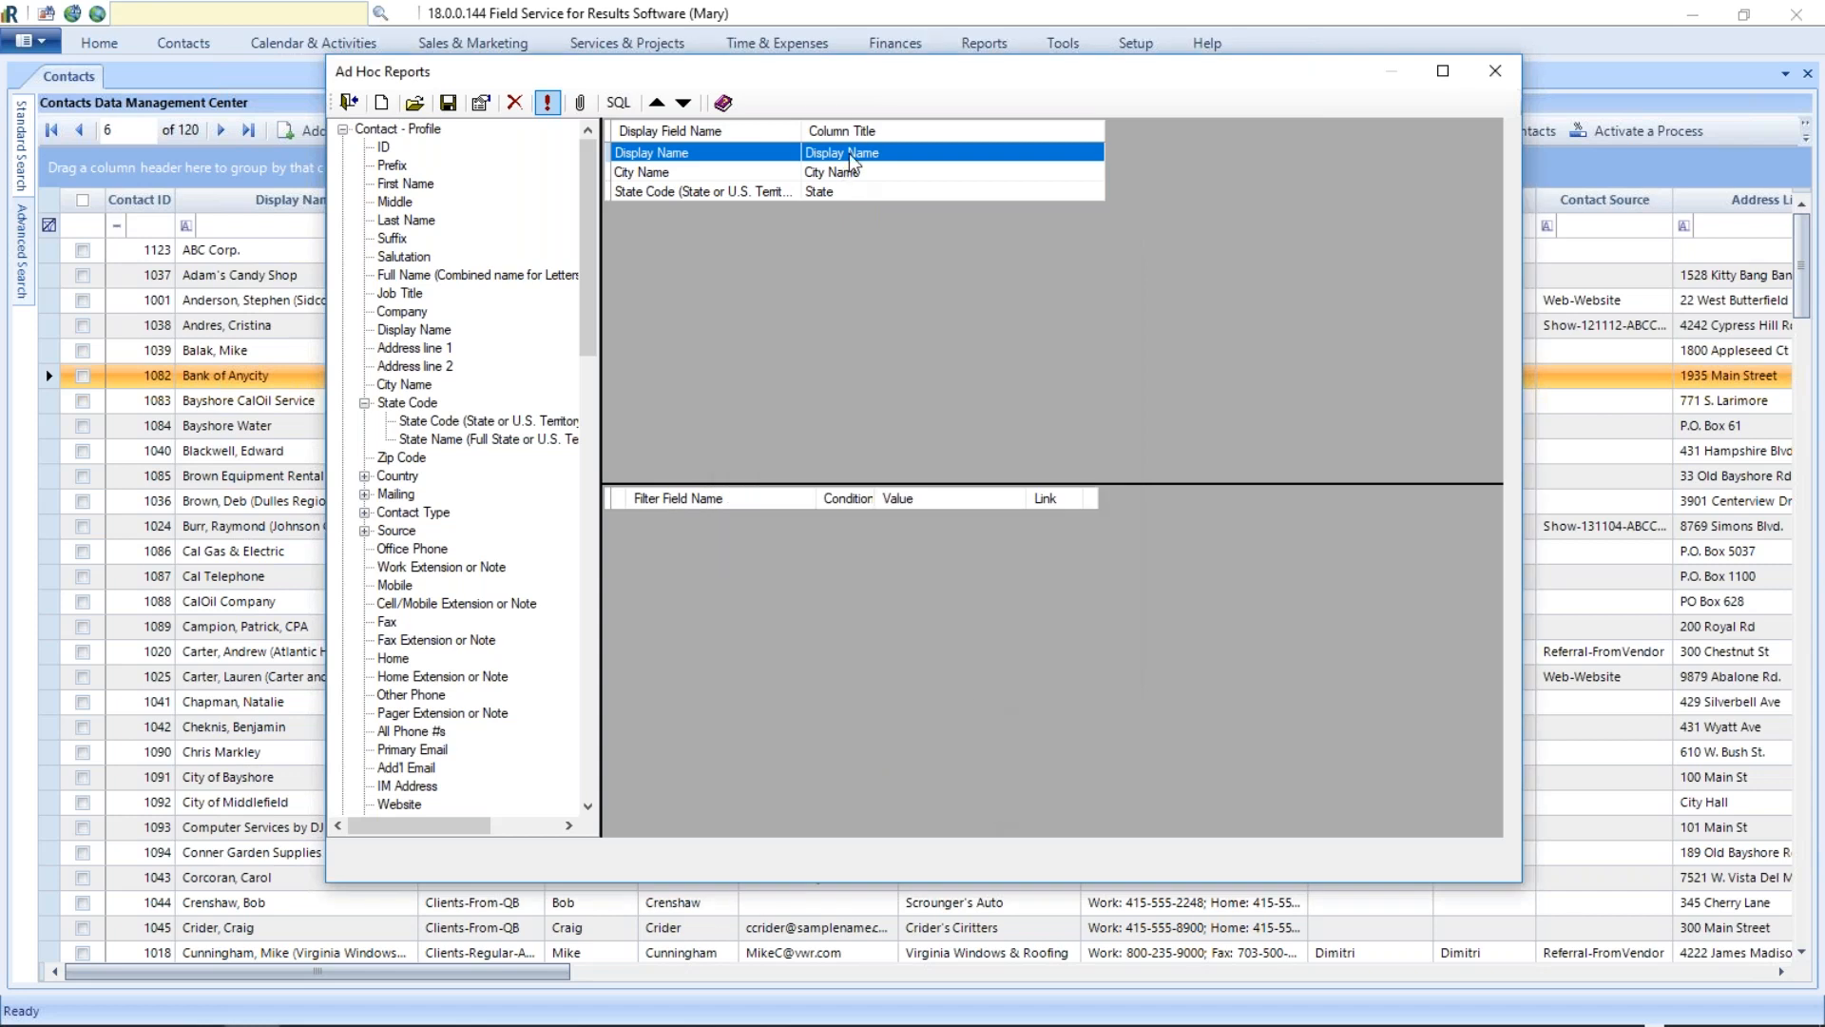
Step: Rerun the report, widen the Display Name column to check the alphabetical order, and close the results
click(548, 105)
drag(825, 329, 899, 330)
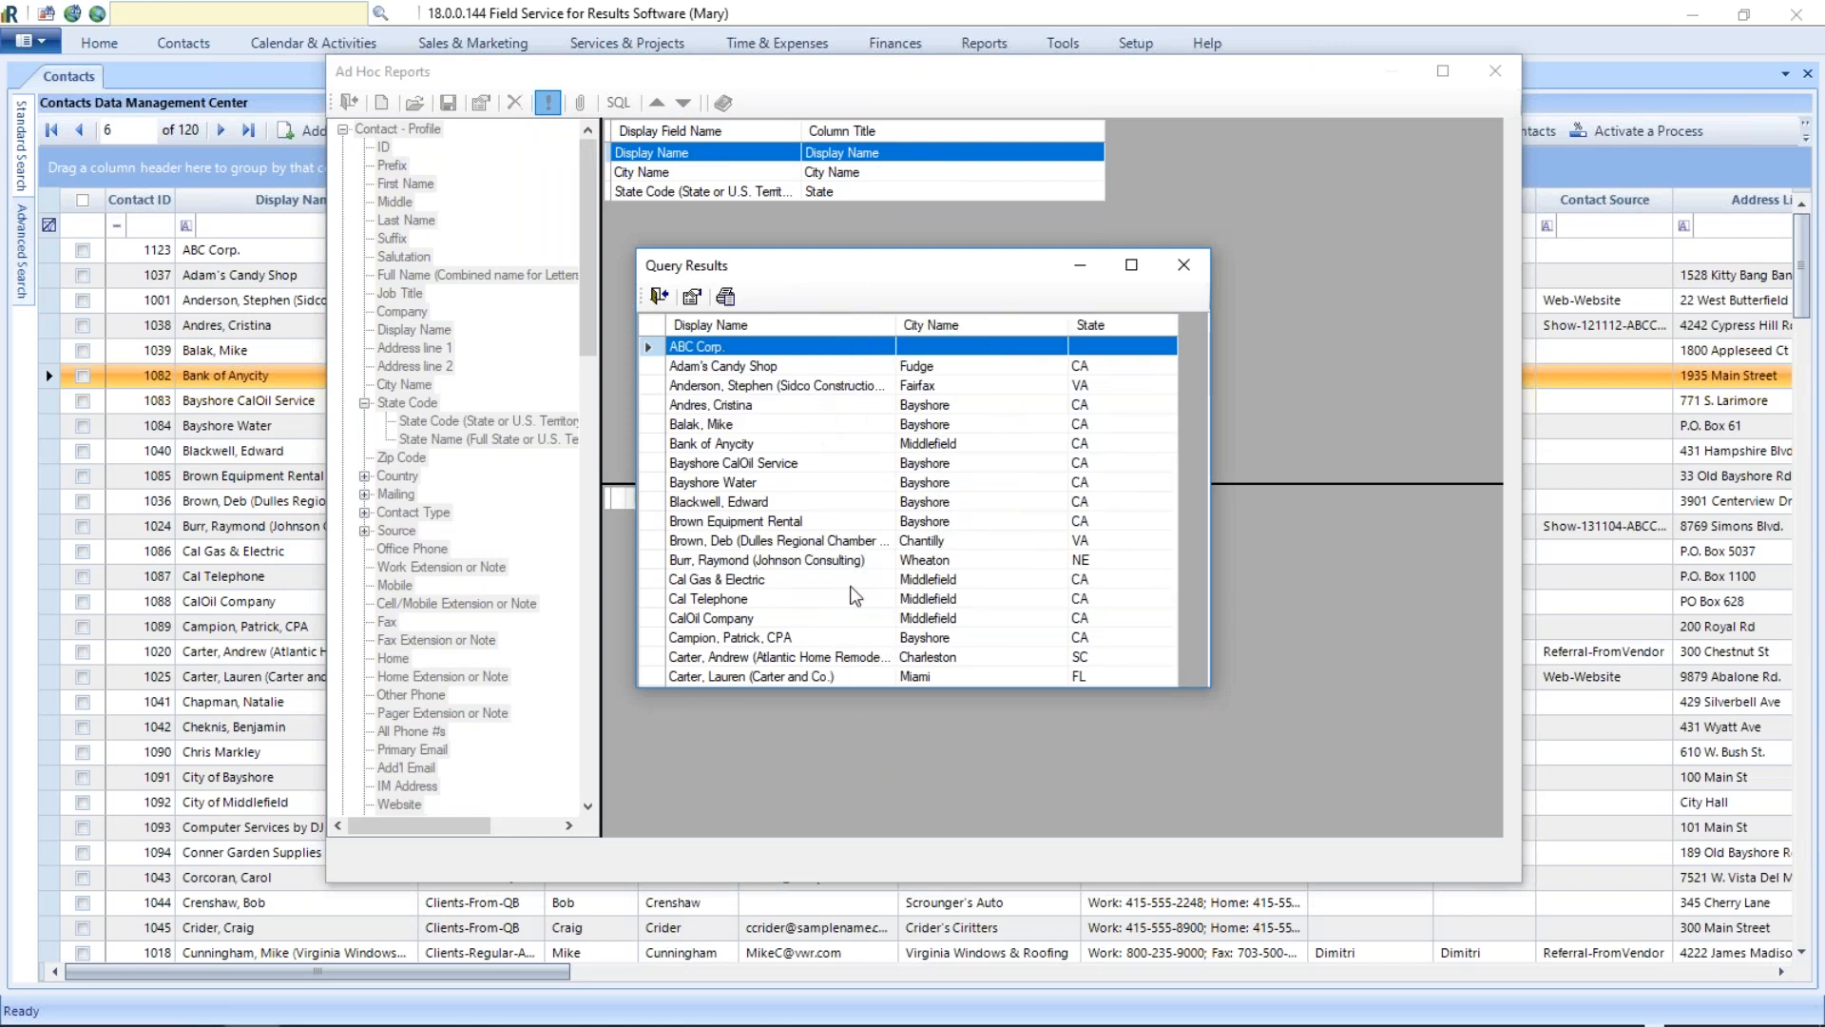
click(1195, 263)
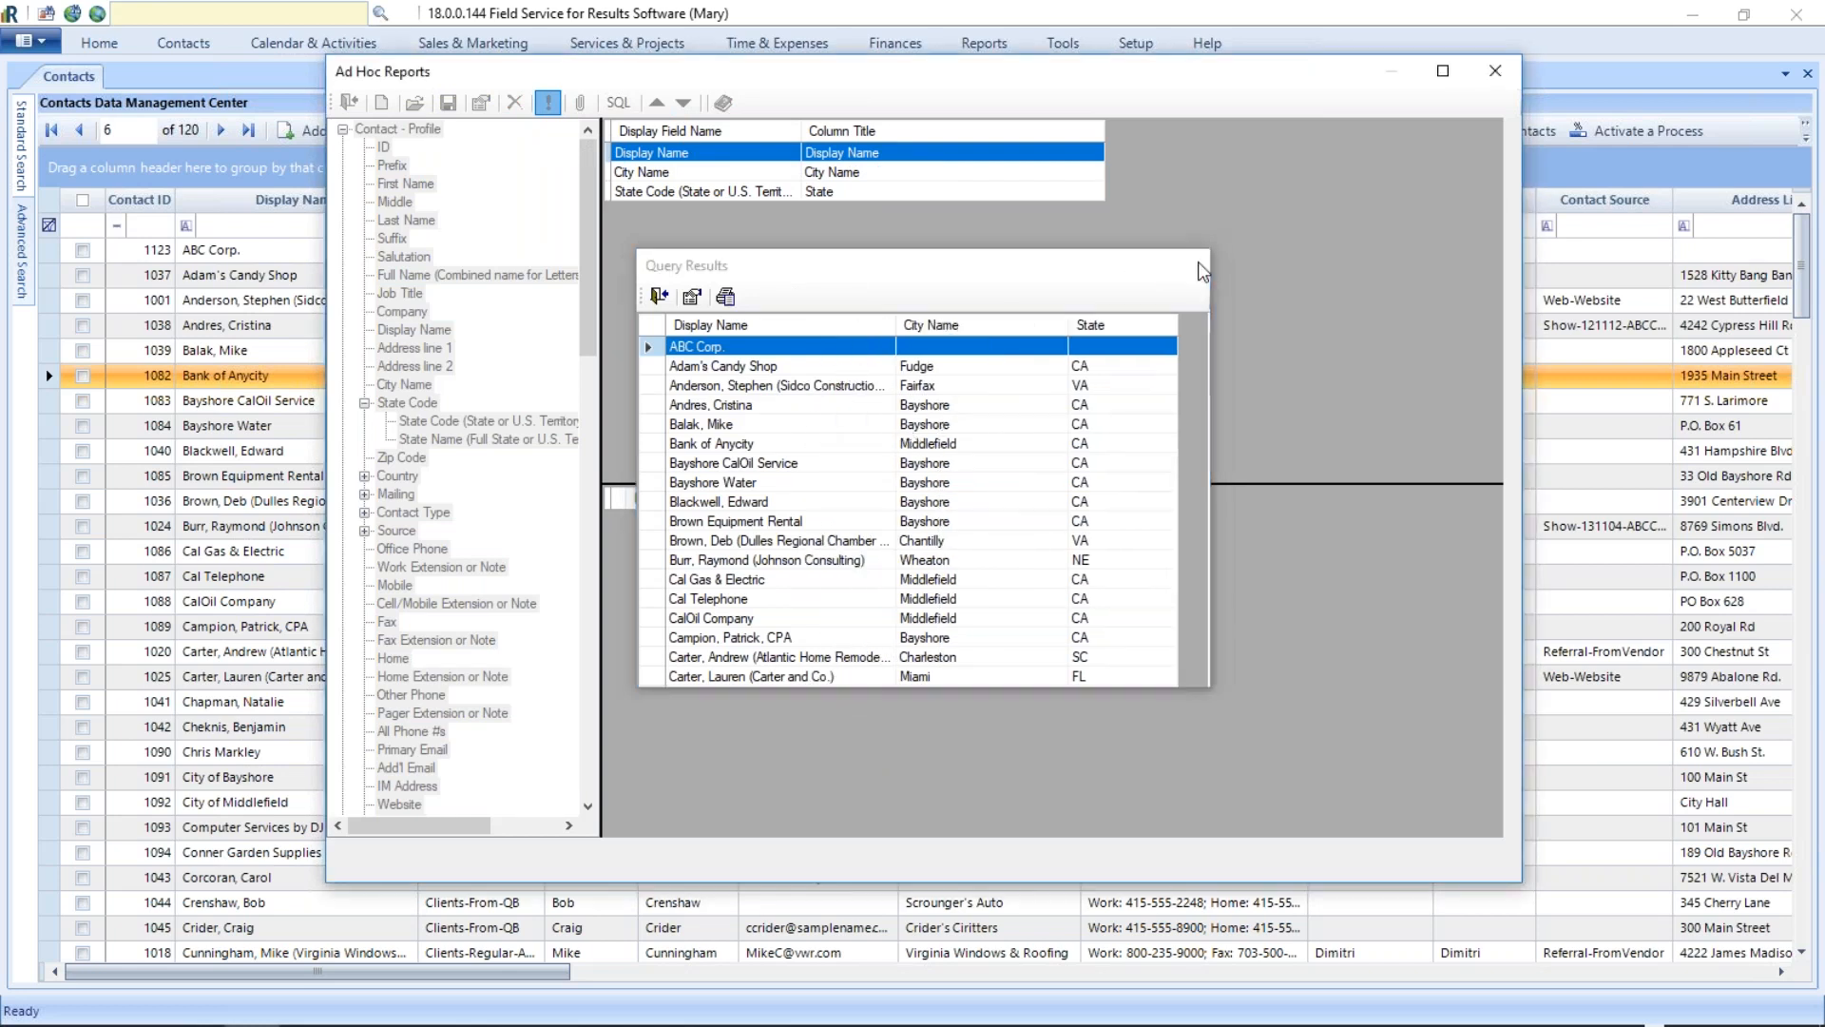
Step: Set the size of the Display Name display field to 2.5 inches
double_click(831, 151)
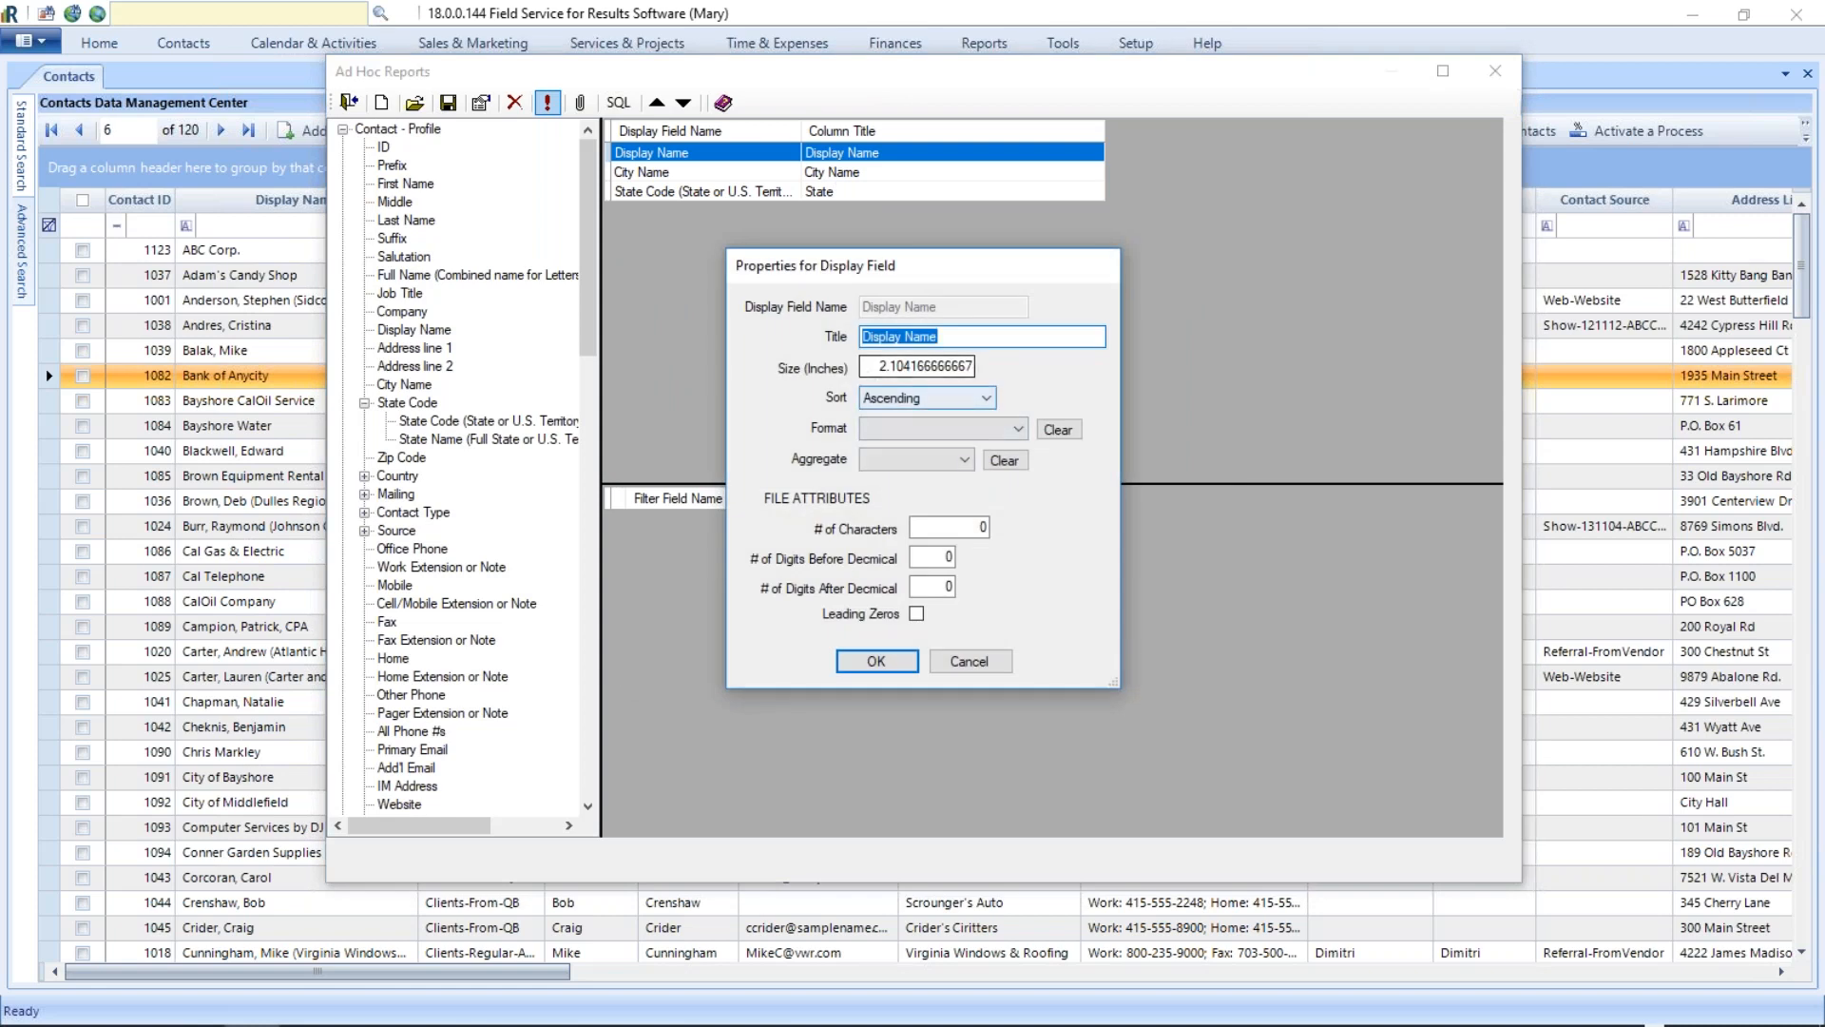
key(Tab)
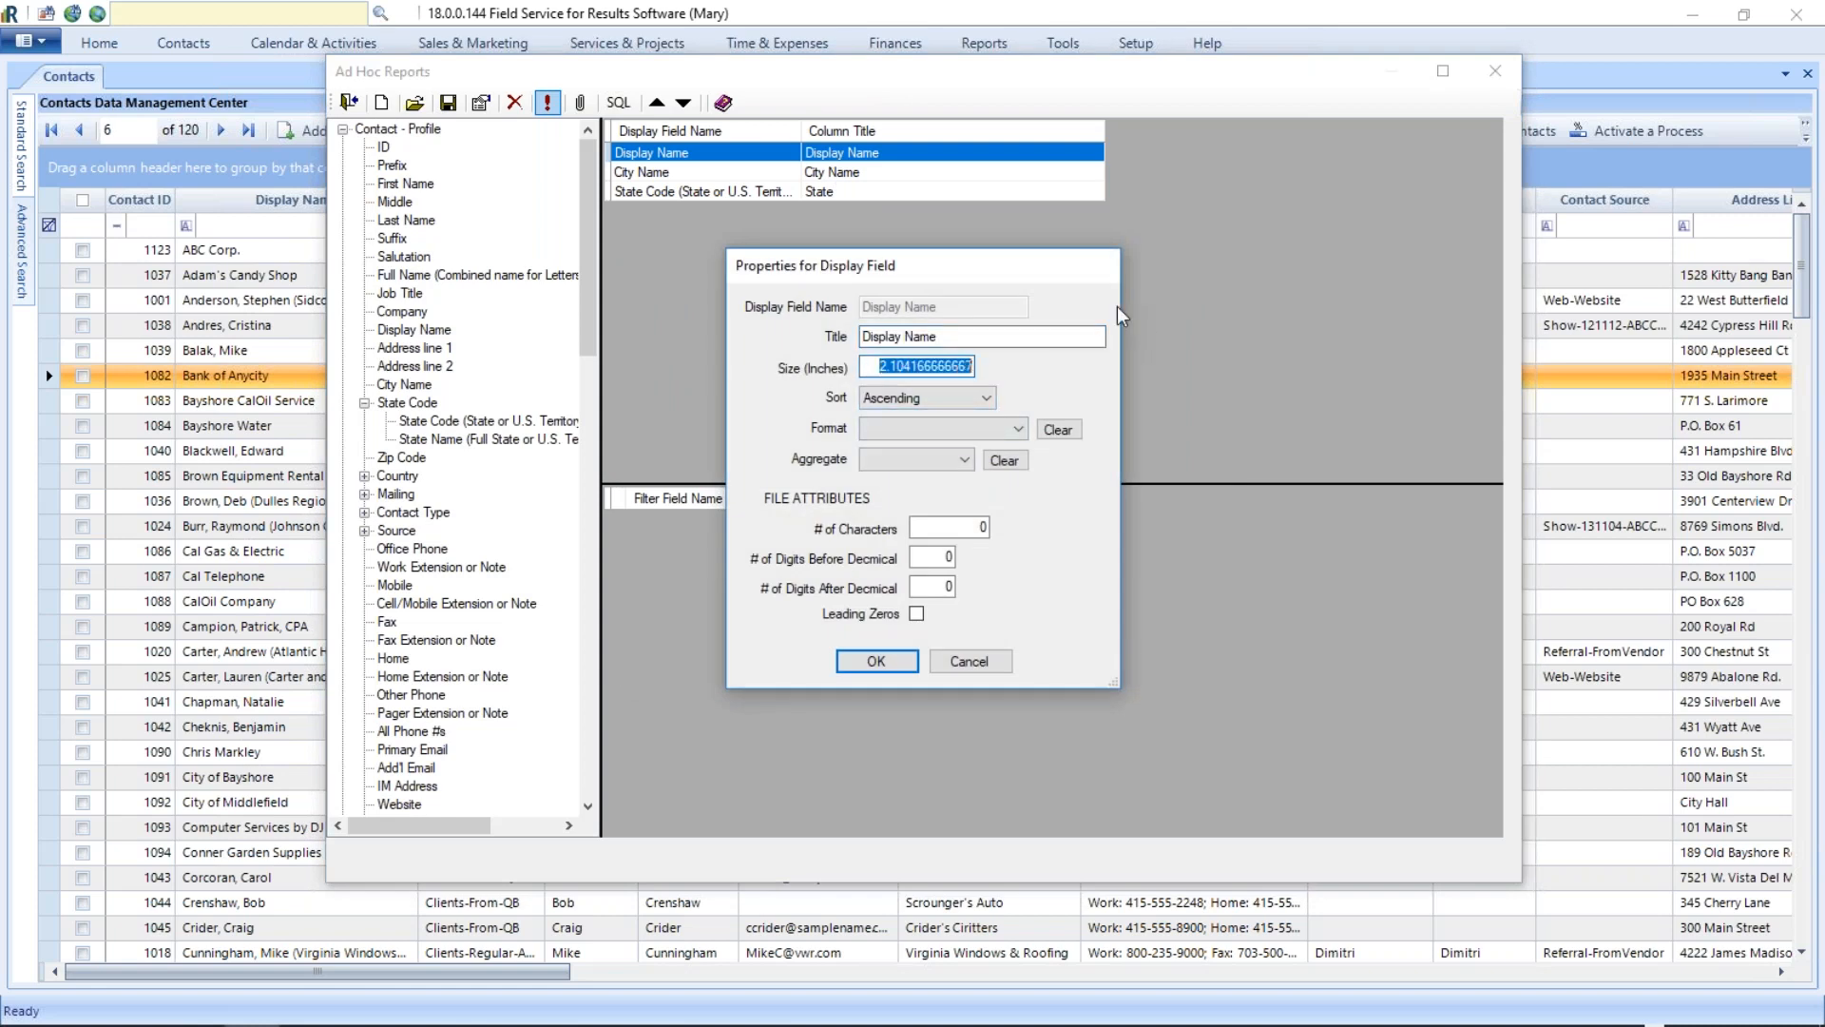
text(2.5)
key(Tab)
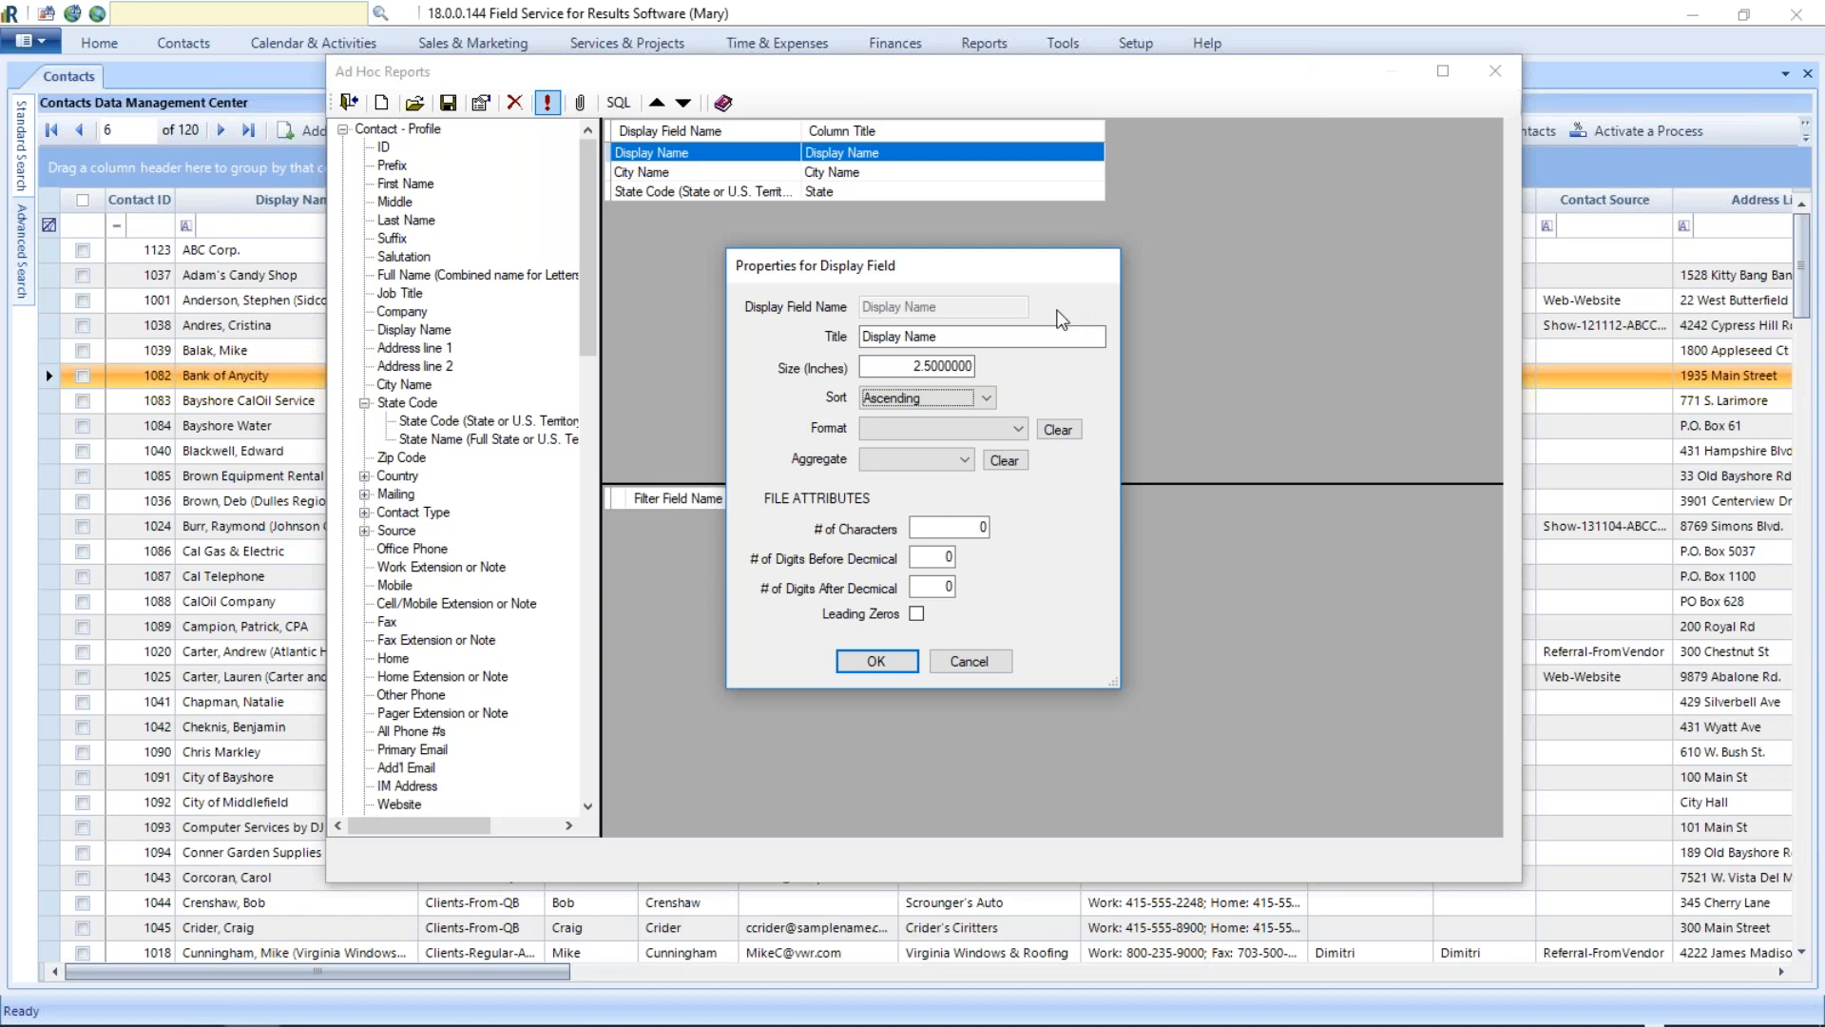
click(888, 664)
Step: Rerun the report, review the names and cities in an enlarged results window, and close it
click(547, 102)
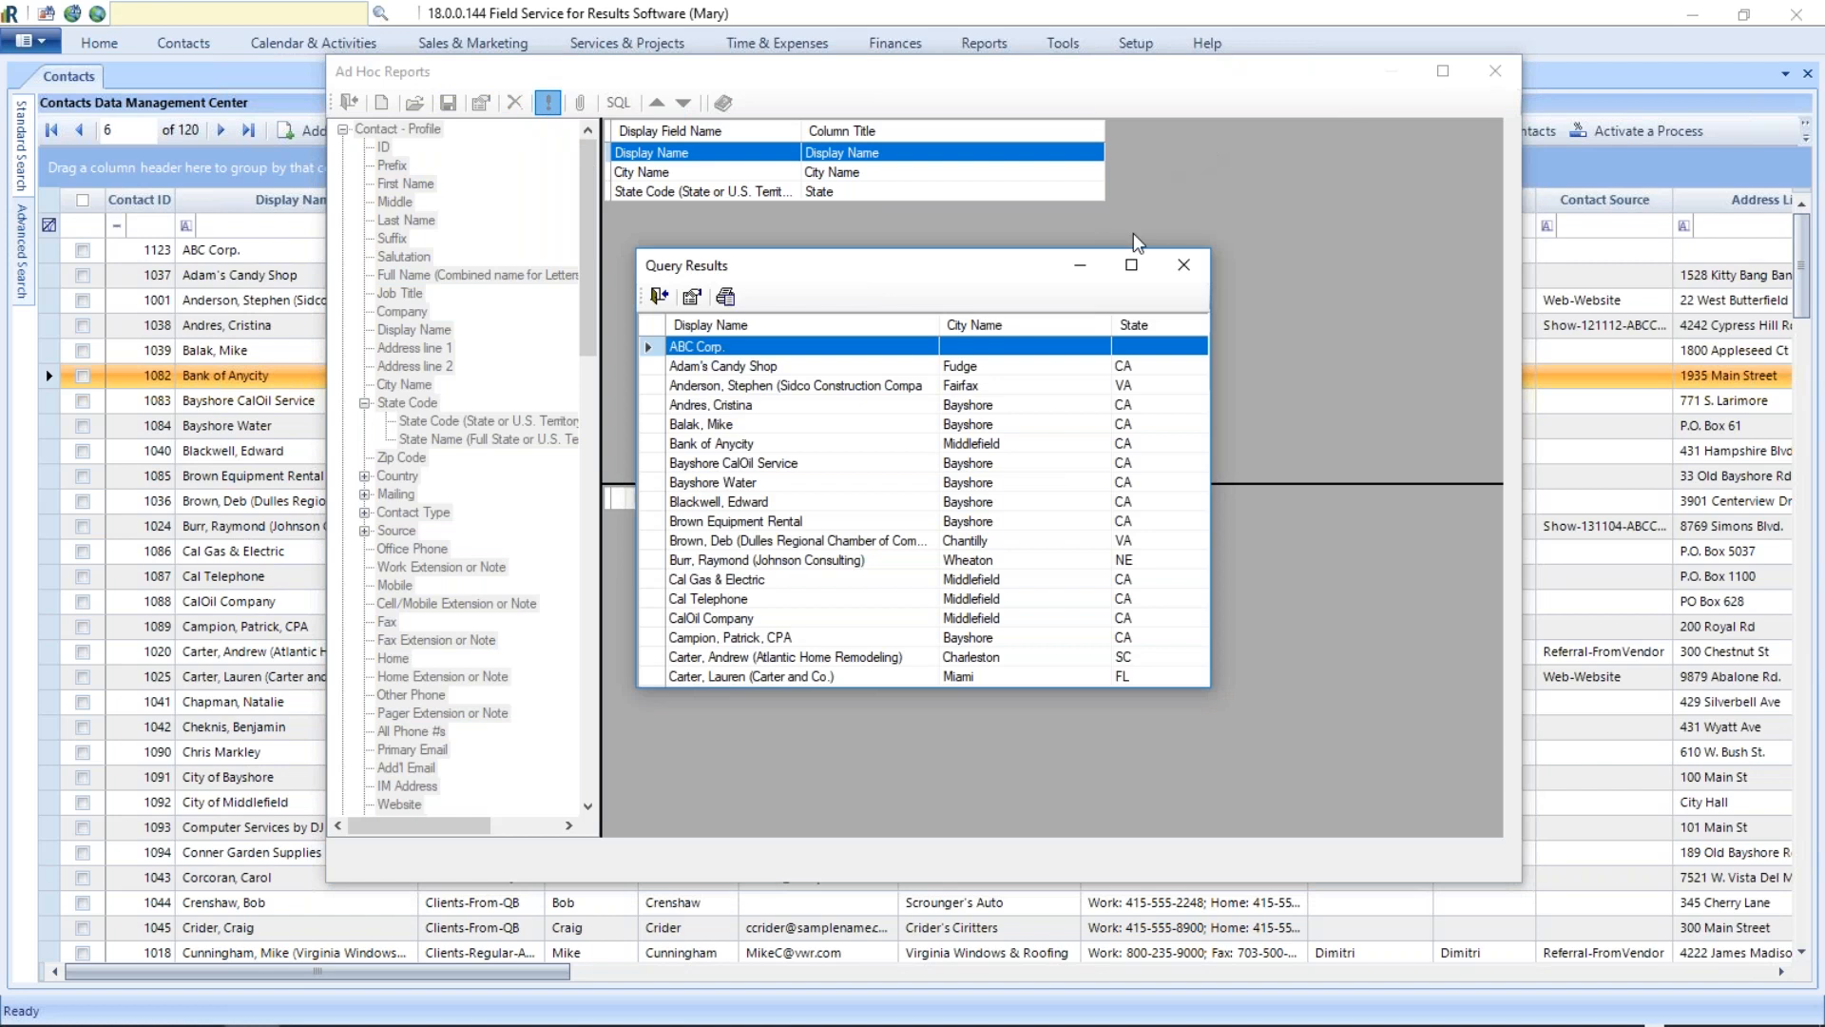
drag(1033, 283, 1053, 98)
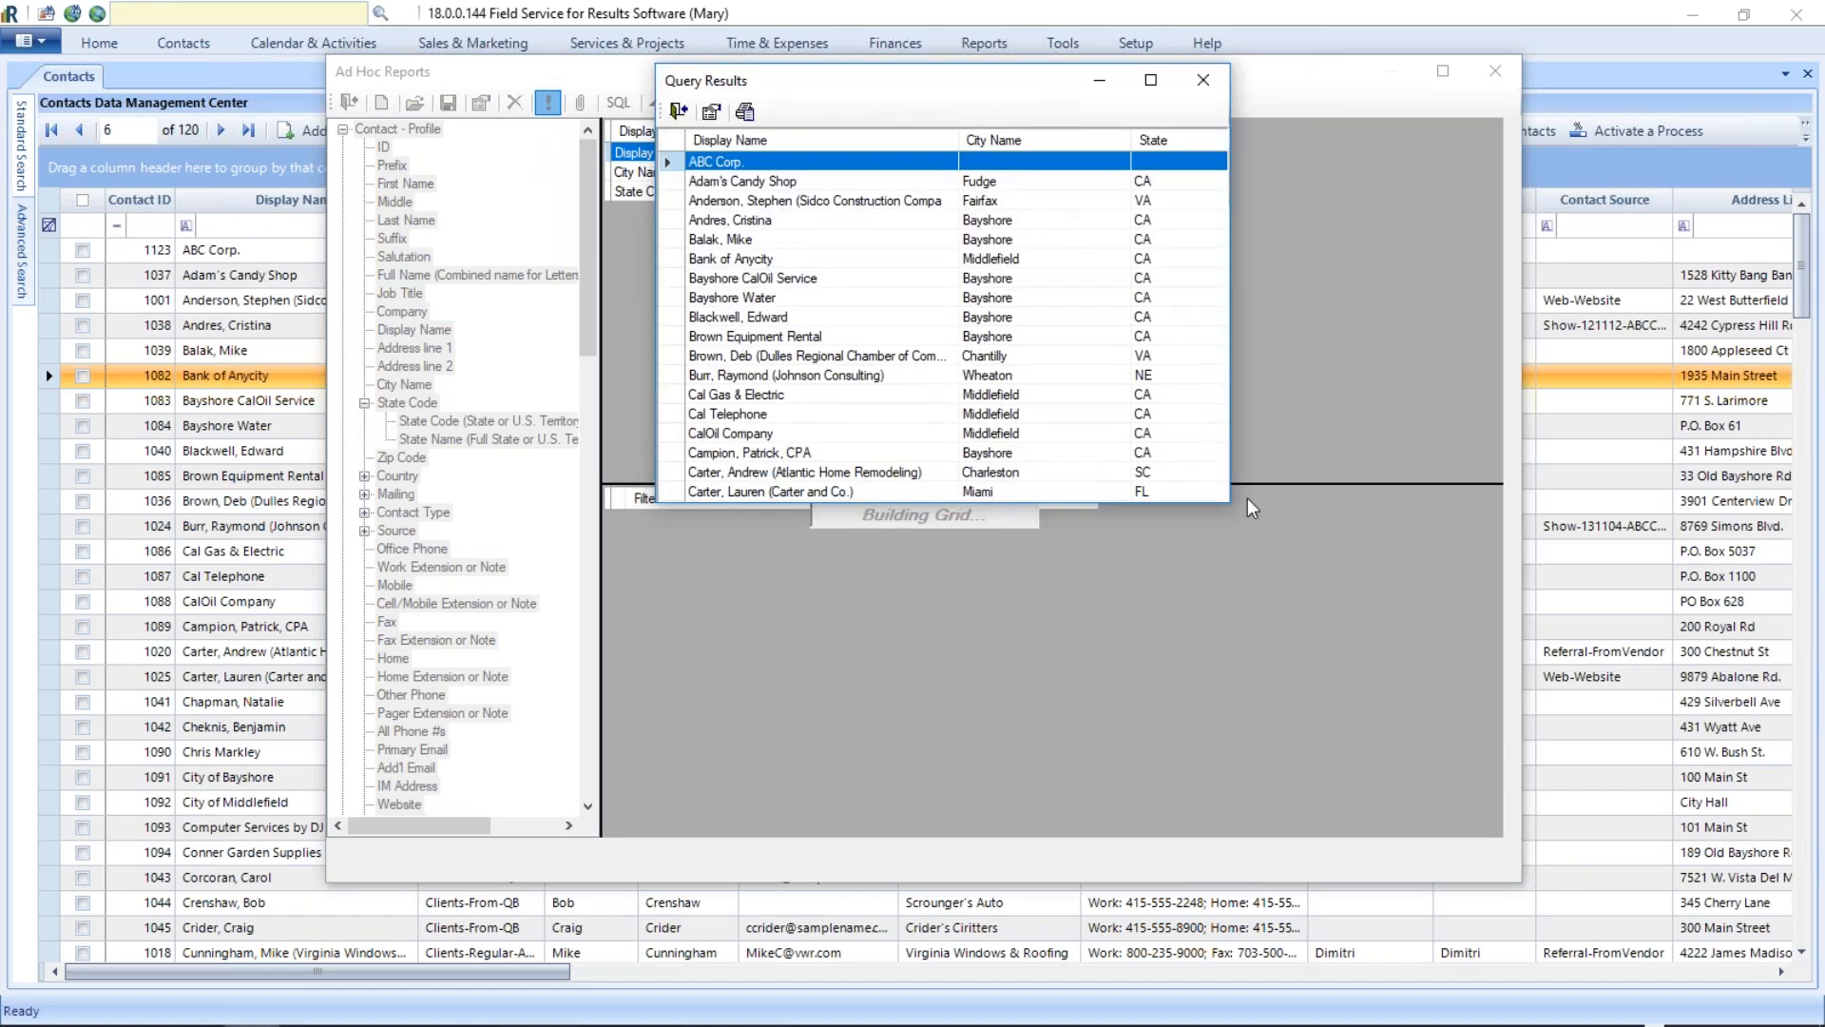
drag(1226, 505, 1333, 810)
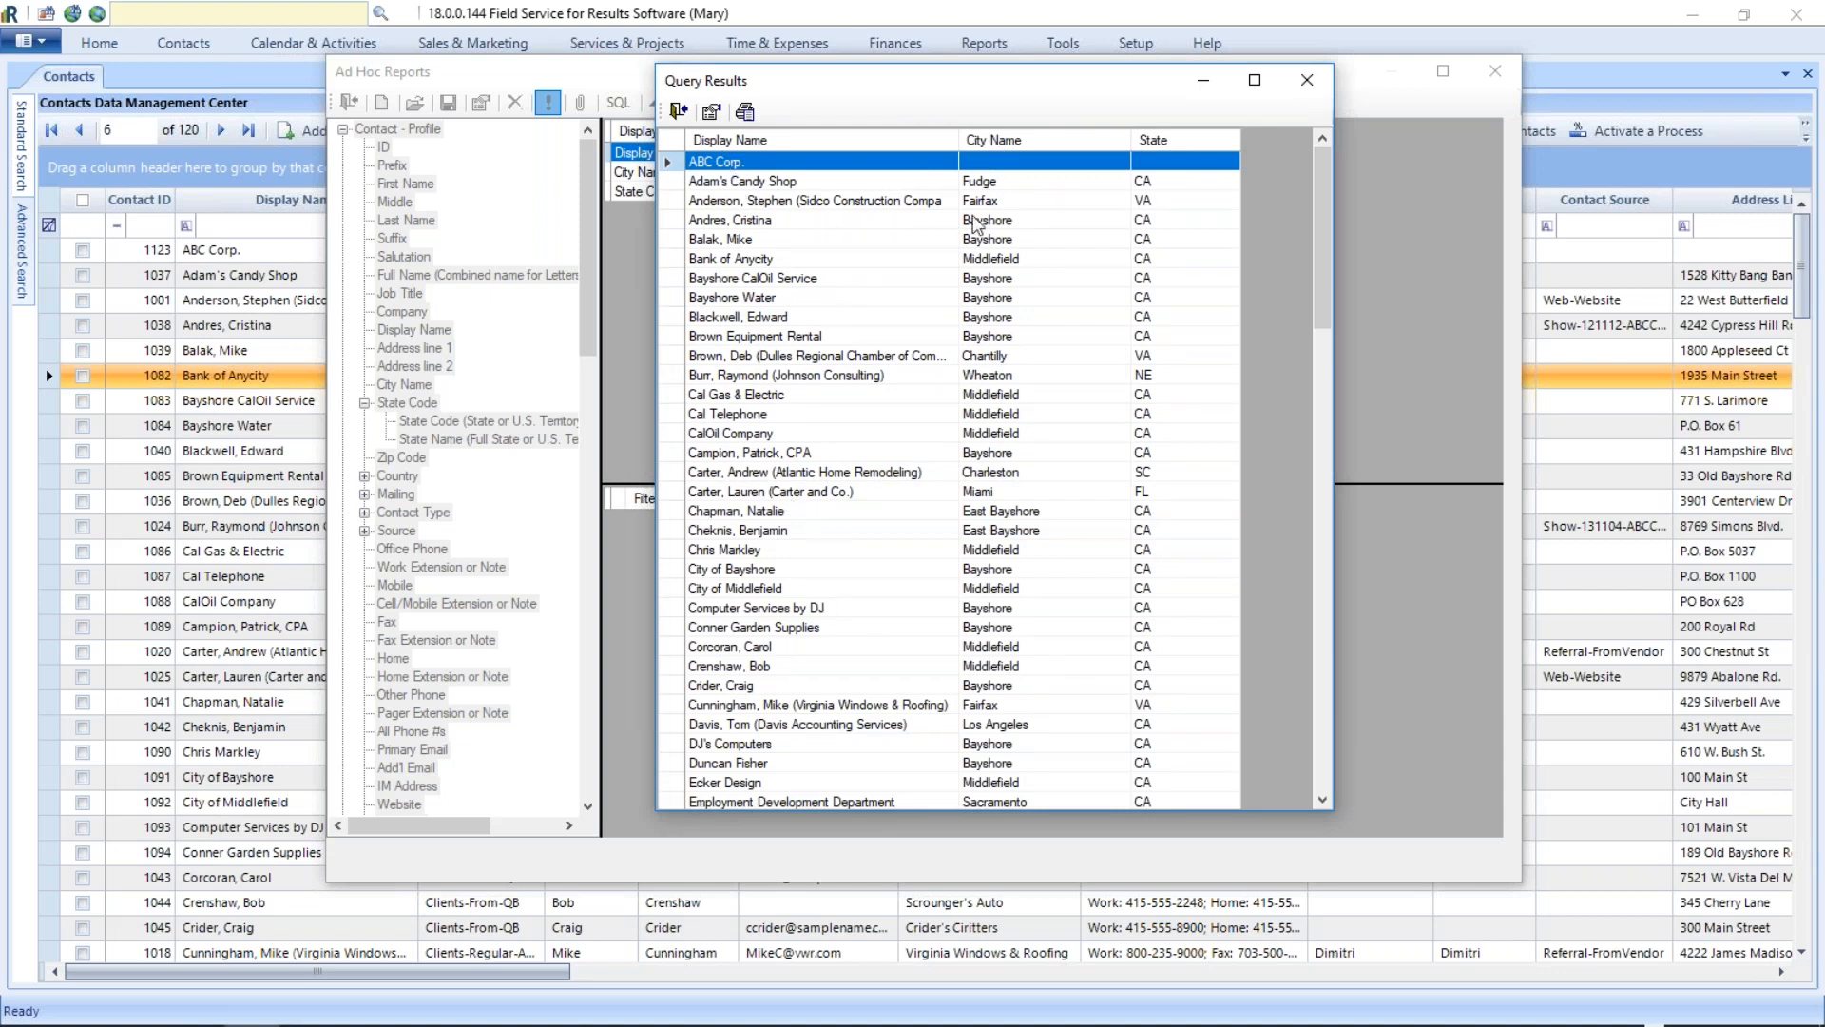
click(1319, 87)
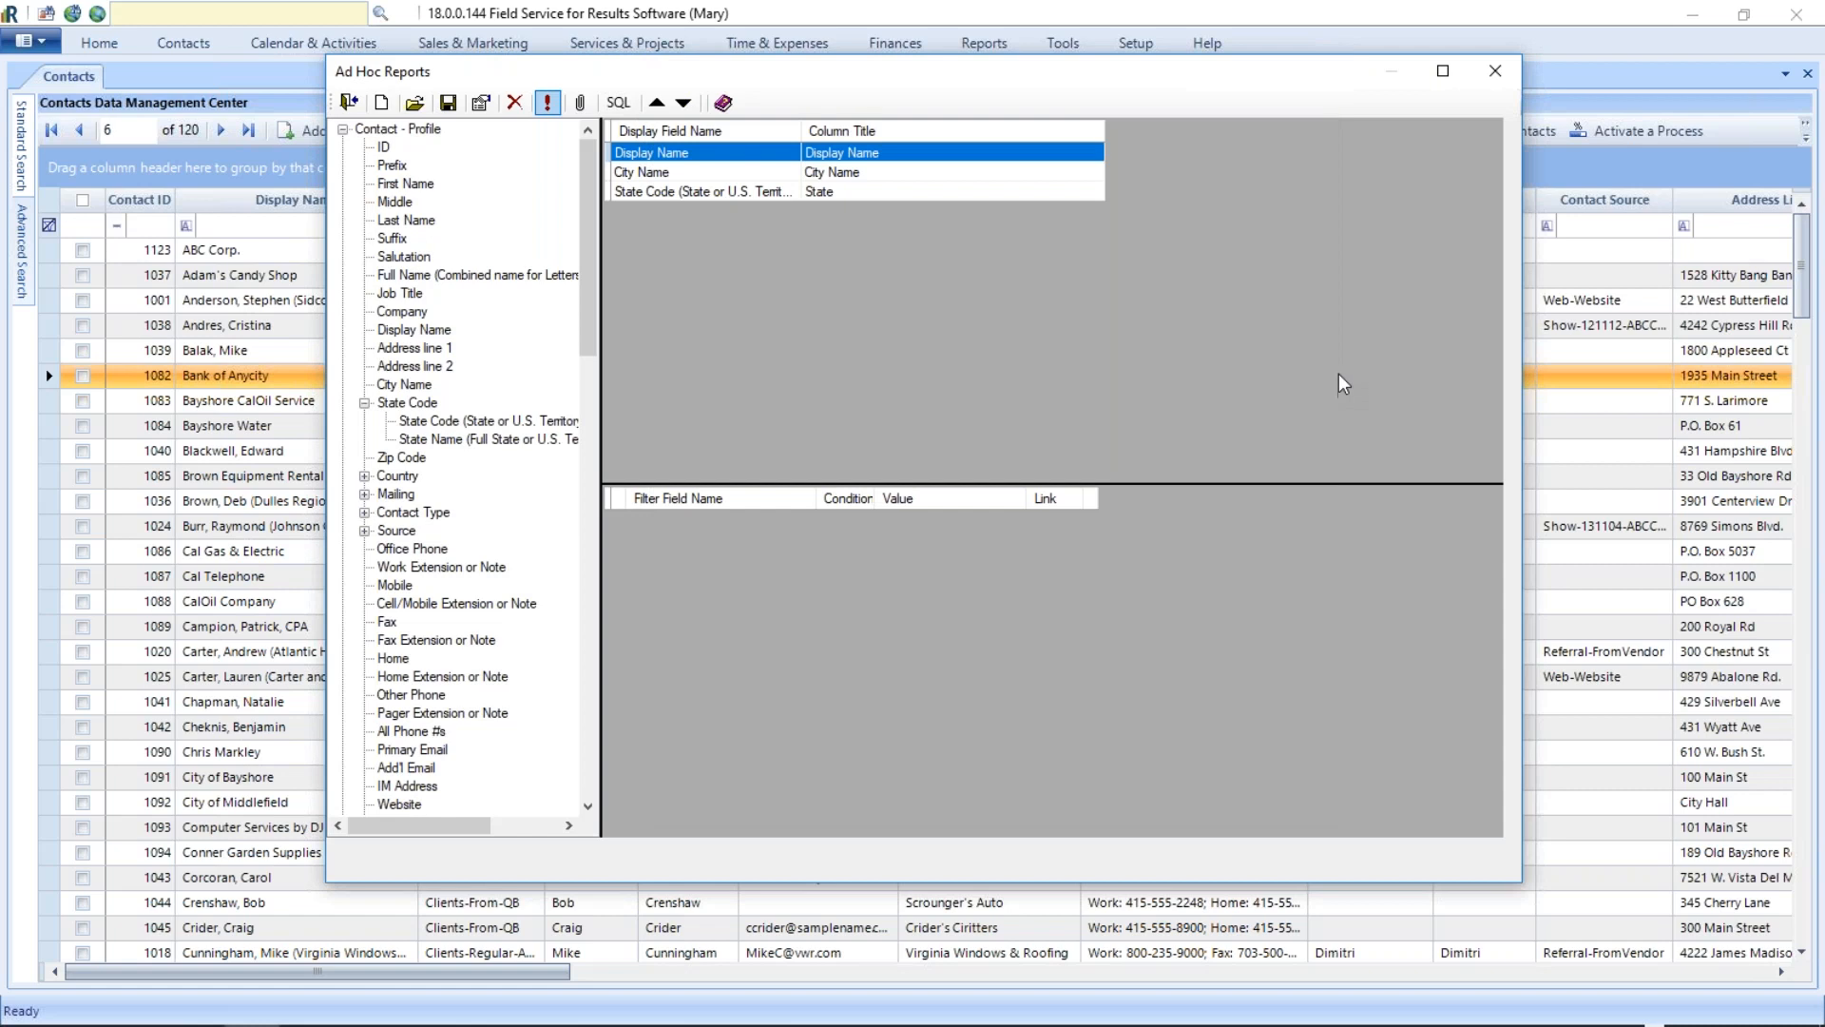
Step: Start outputting the report to a file with a header row and tab delimiters
click(546, 101)
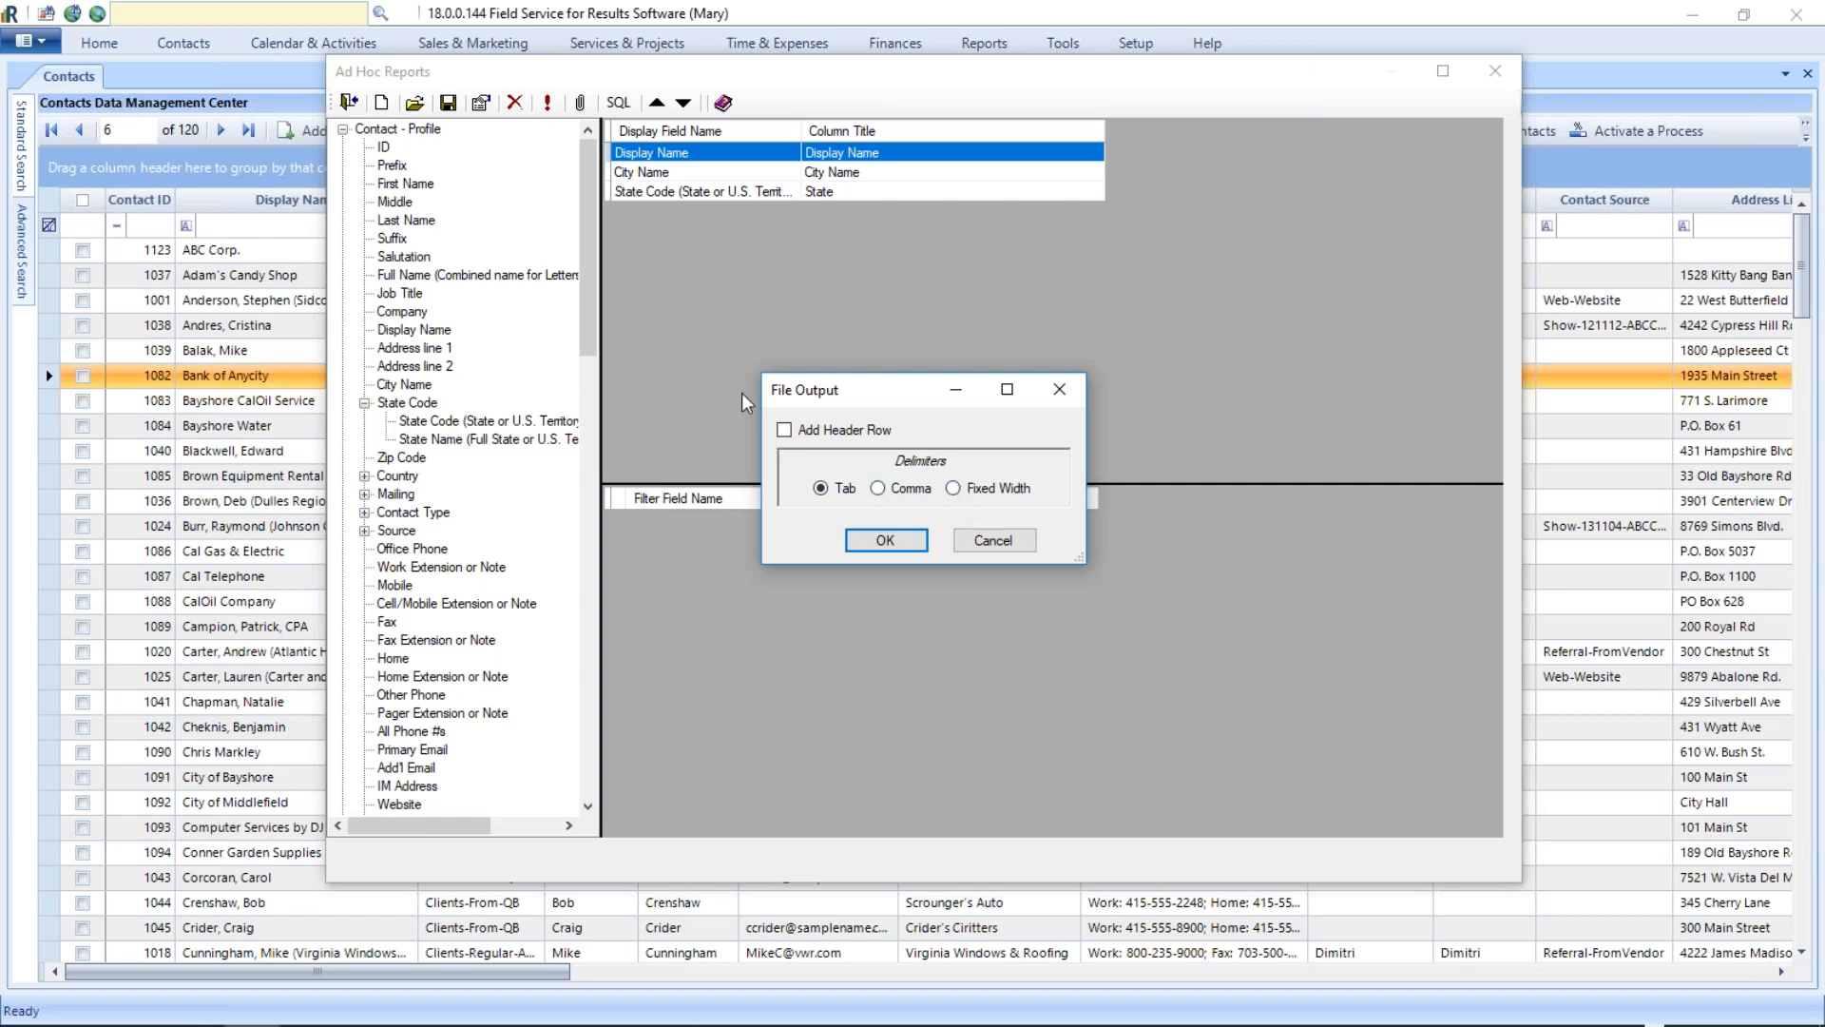
click(783, 430)
click(784, 430)
click(784, 430)
click(885, 540)
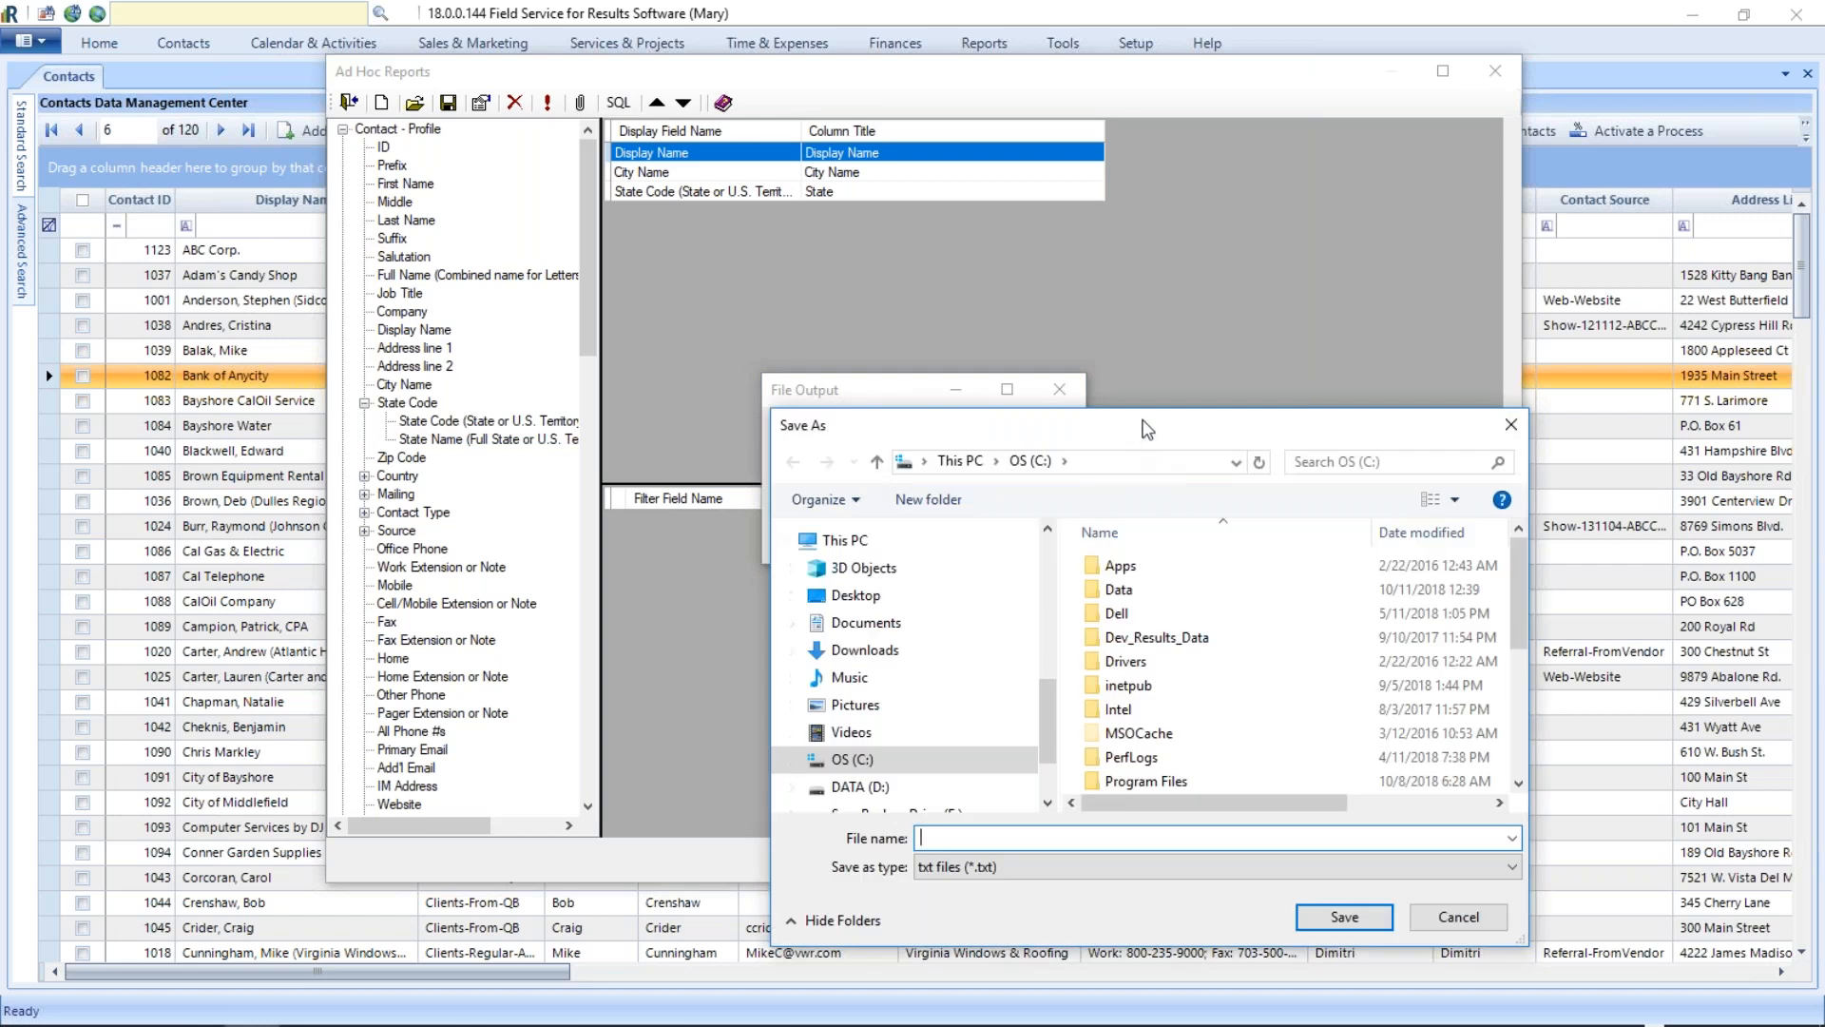
Step: Choose the _Export folder inside Results_Data on the C: drive as the output file's location
drag(1139, 417, 1030, 144)
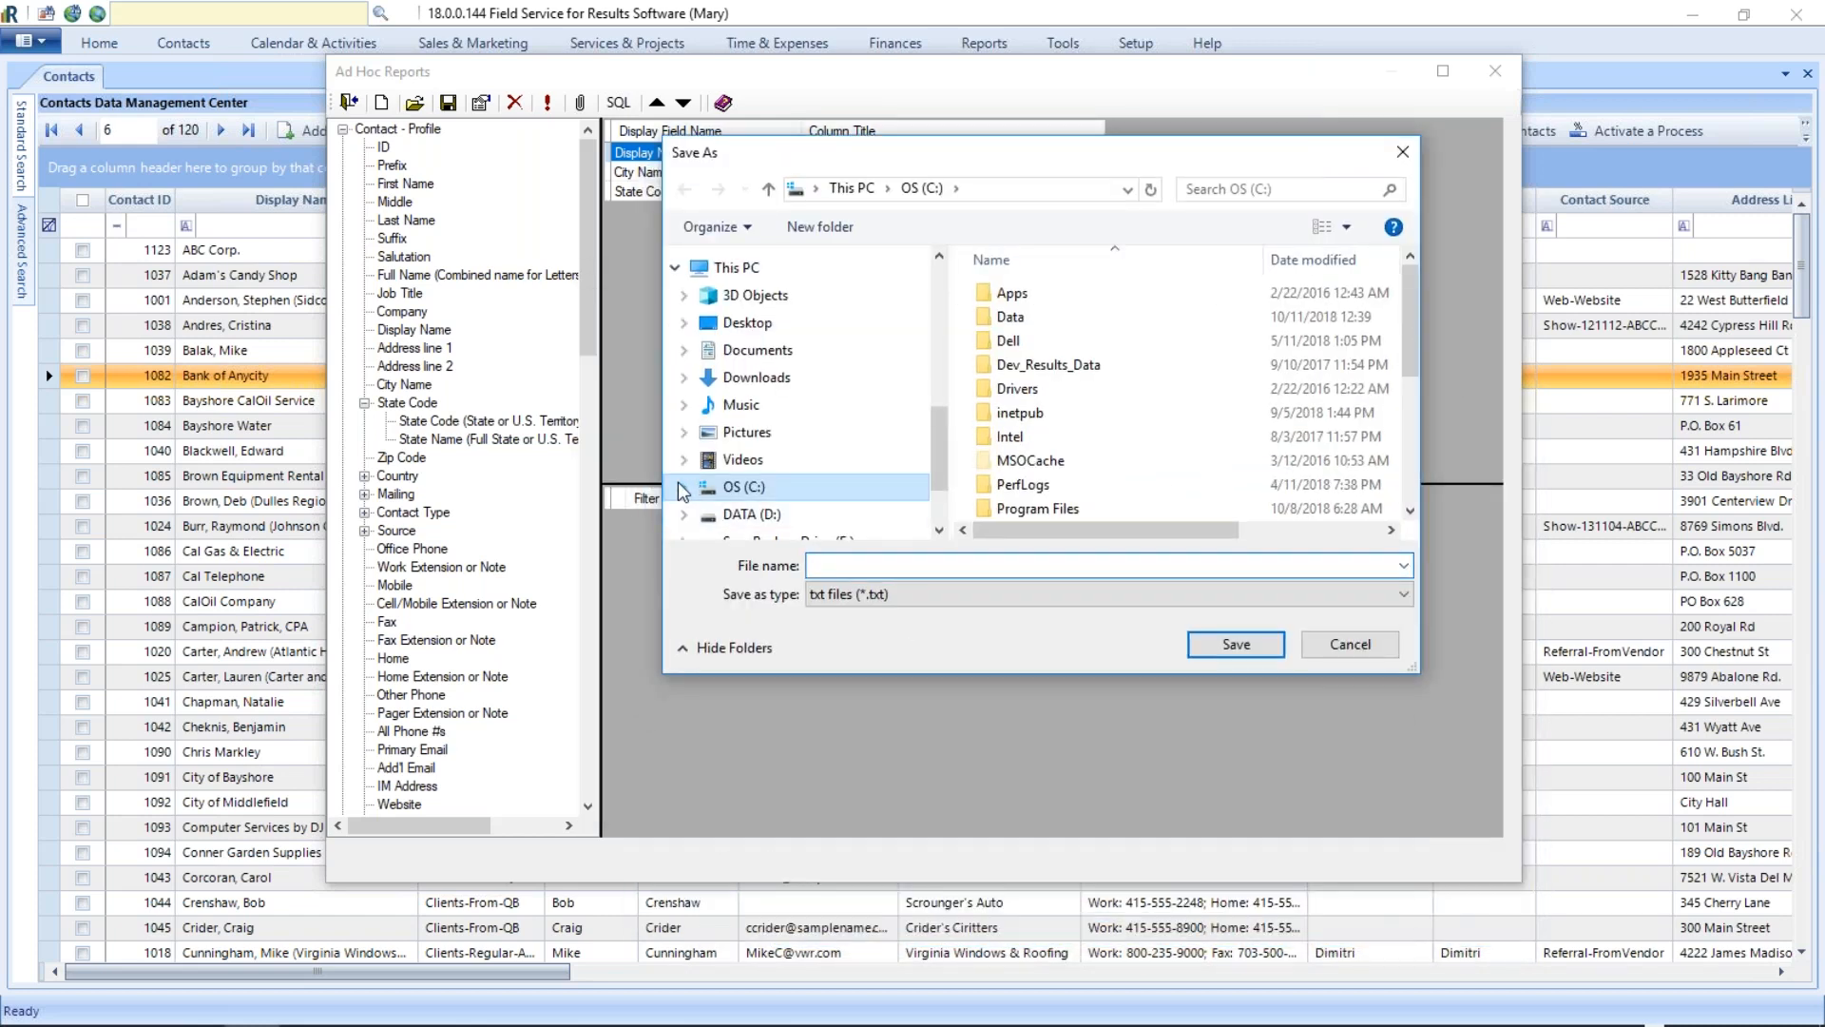
click(723, 486)
scroll(766, 447, down, 3)
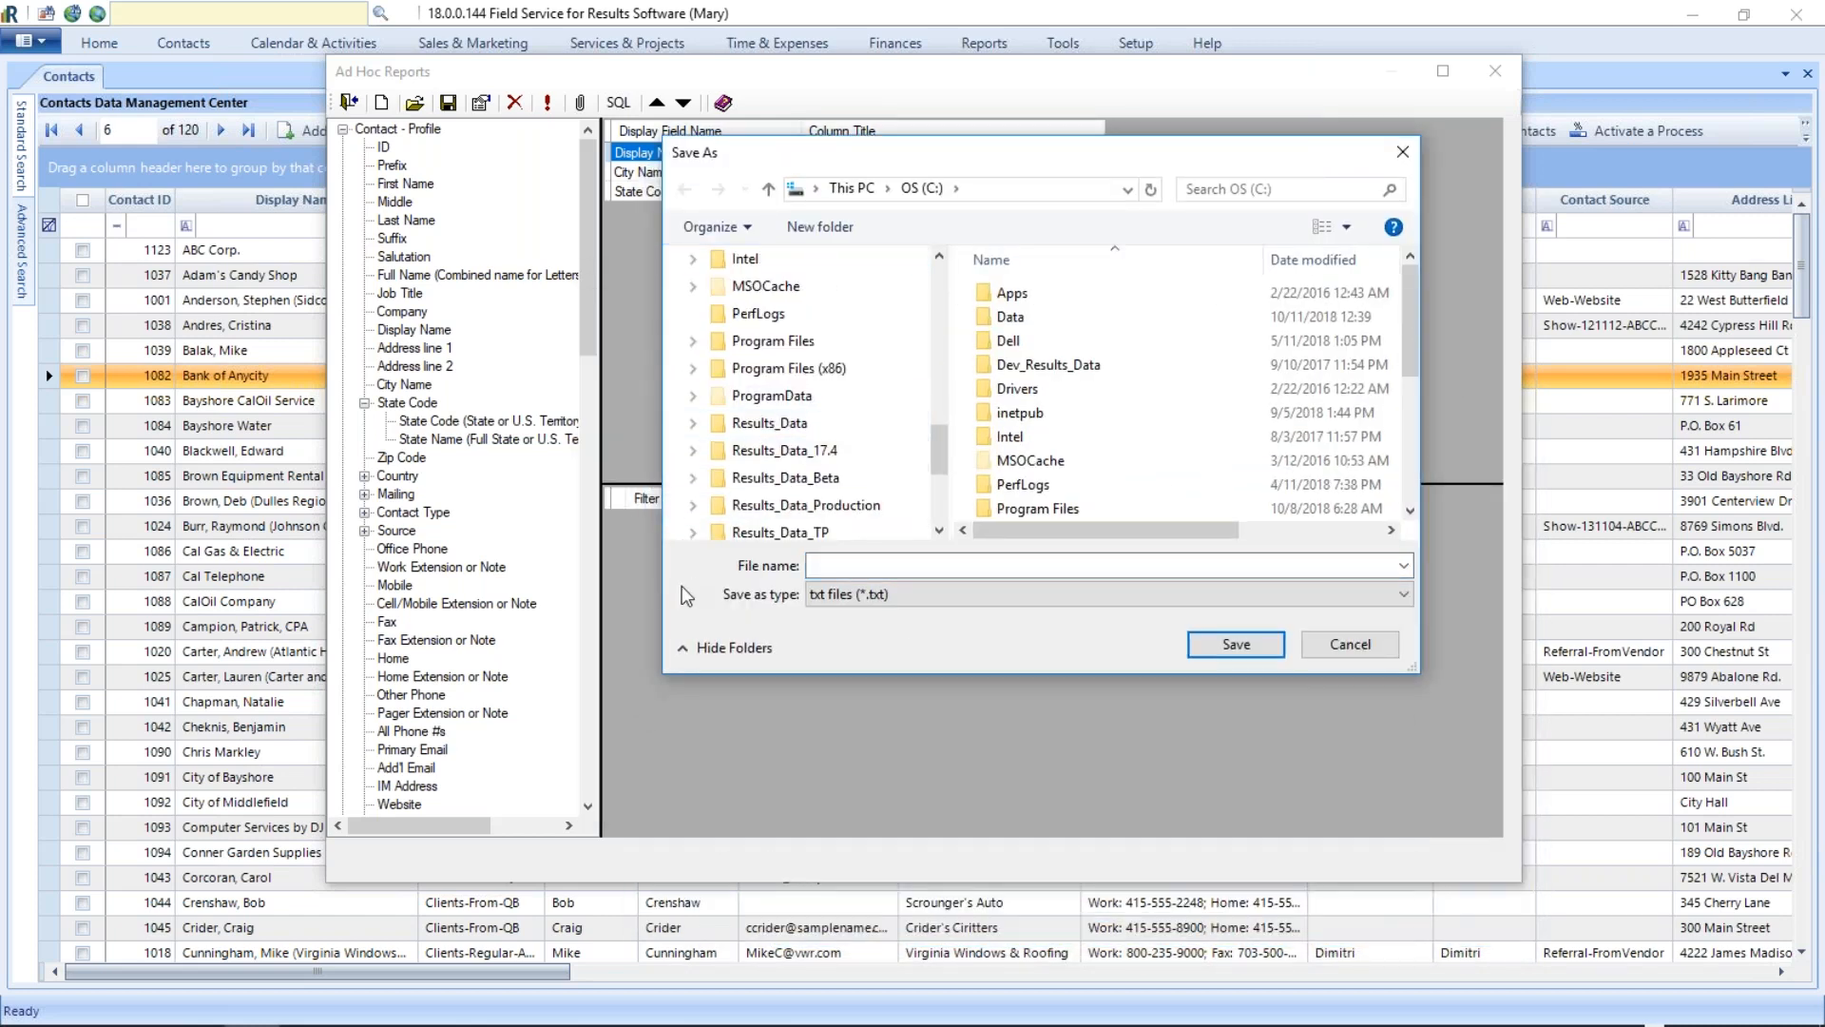
scroll(857, 422, down, 1)
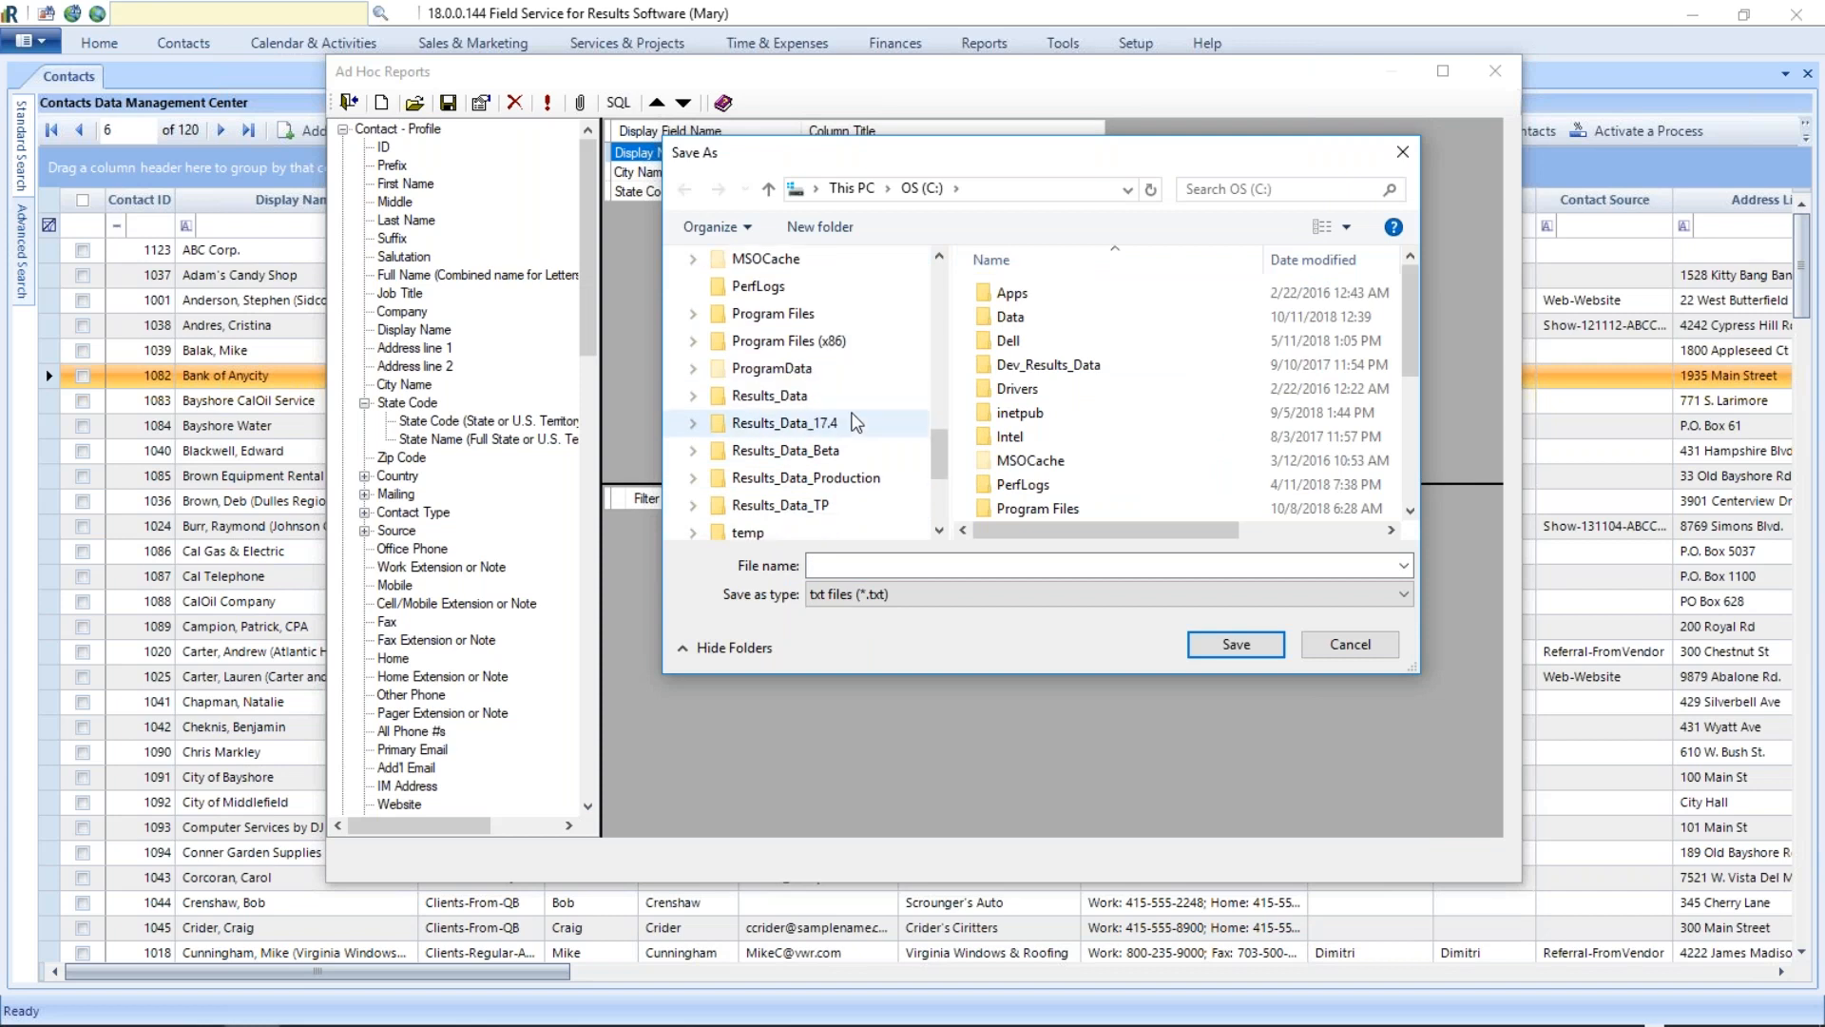
click(693, 395)
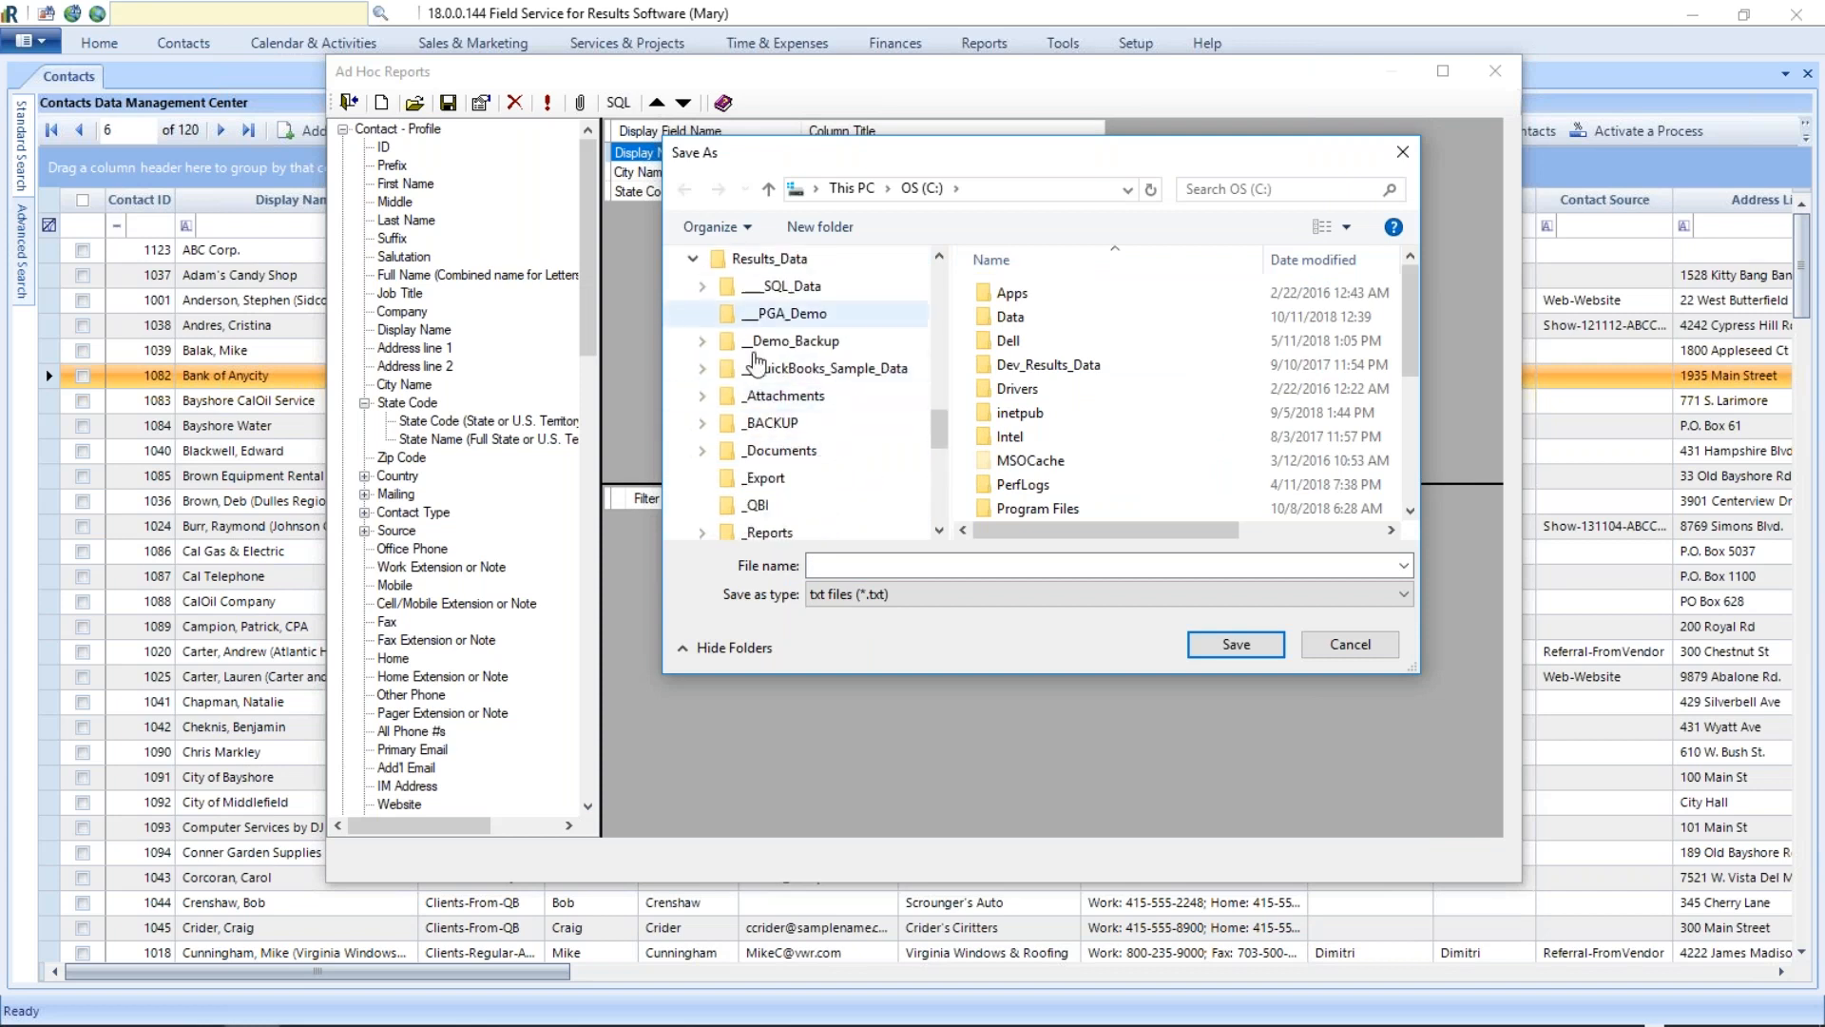
click(763, 477)
Step: Save the output as a text file named adhoc_sample_10-11-2018 and dismiss the completion message
click(820, 565)
text(adh)
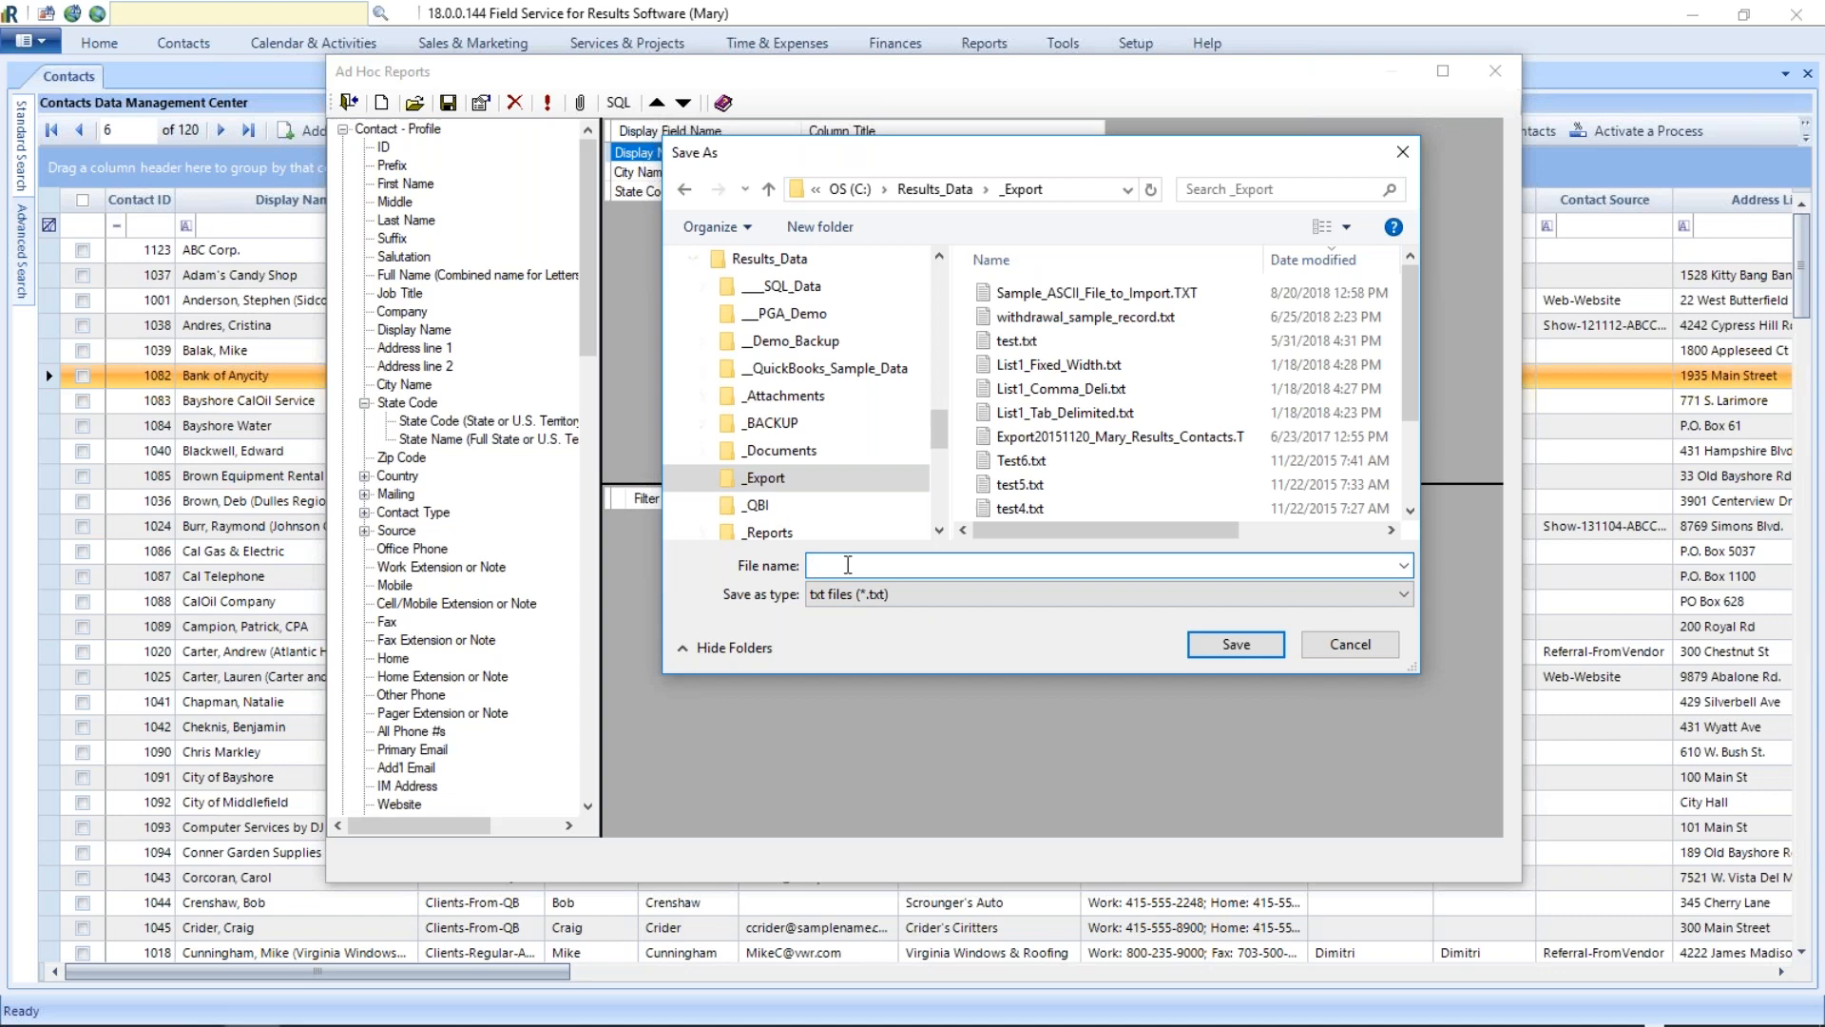
text(oc_sample_10-11-2018)
key(Return)
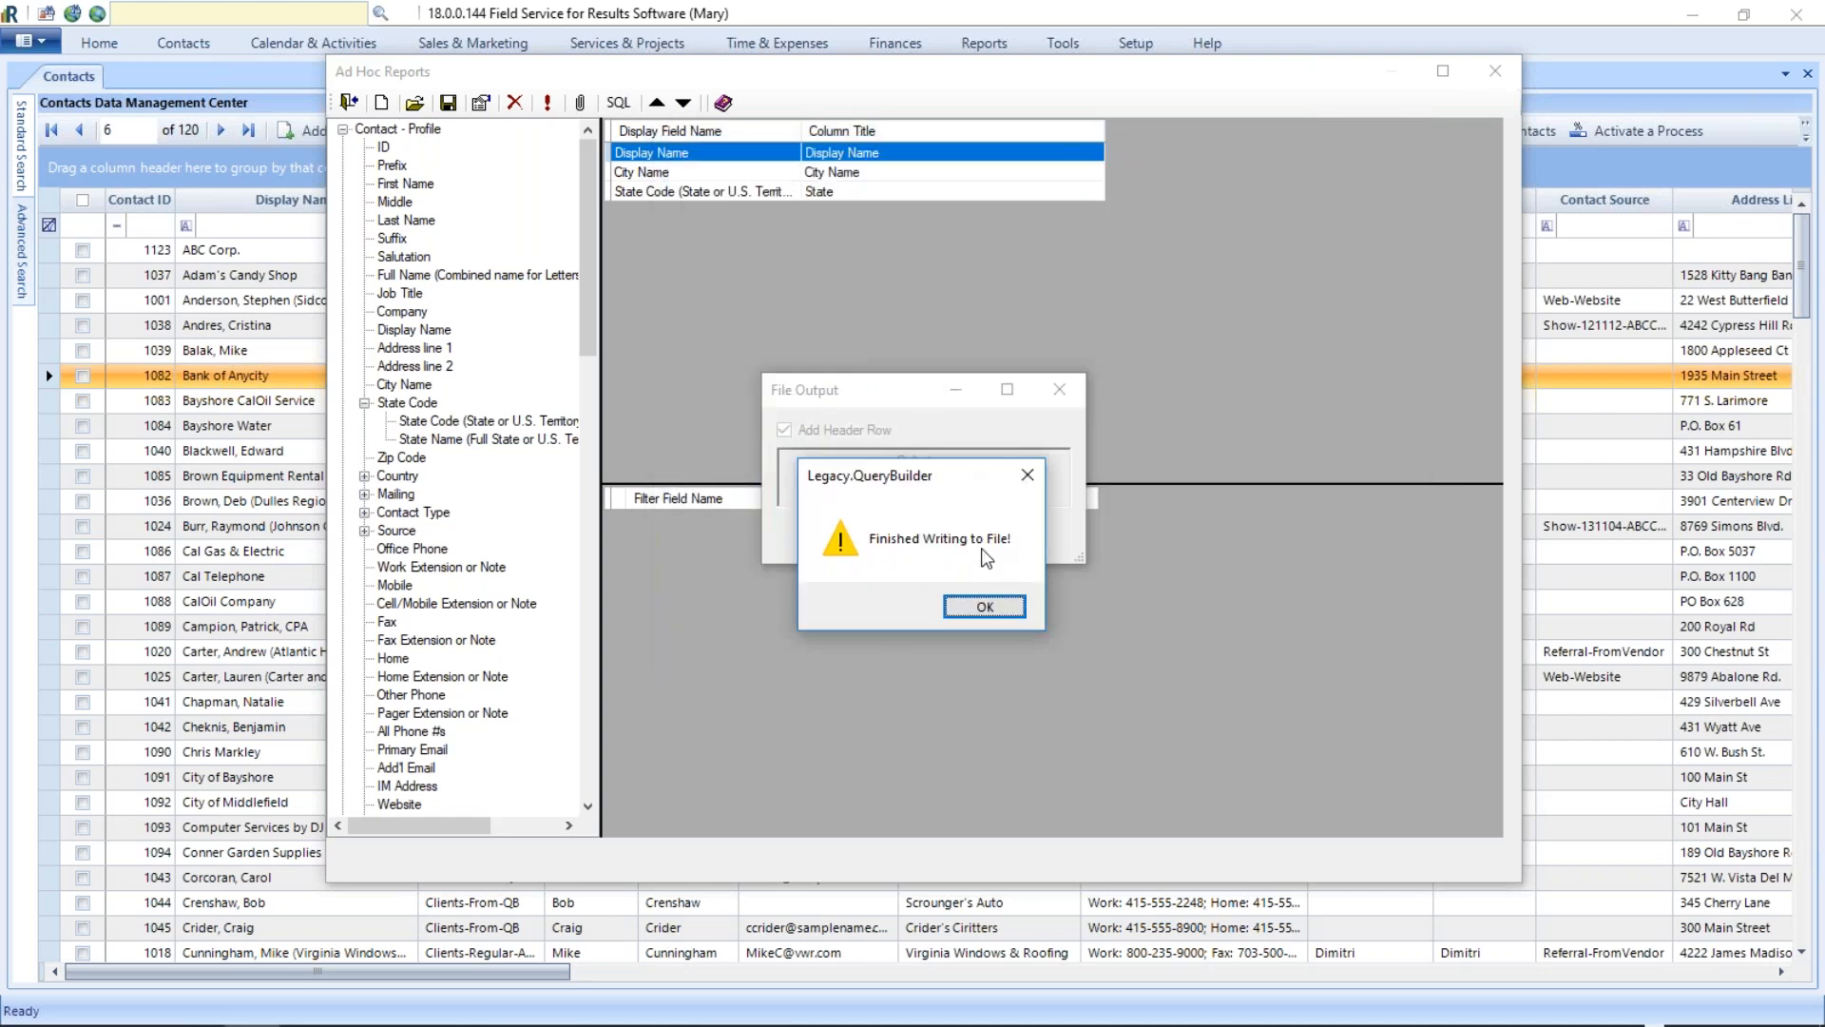
click(998, 616)
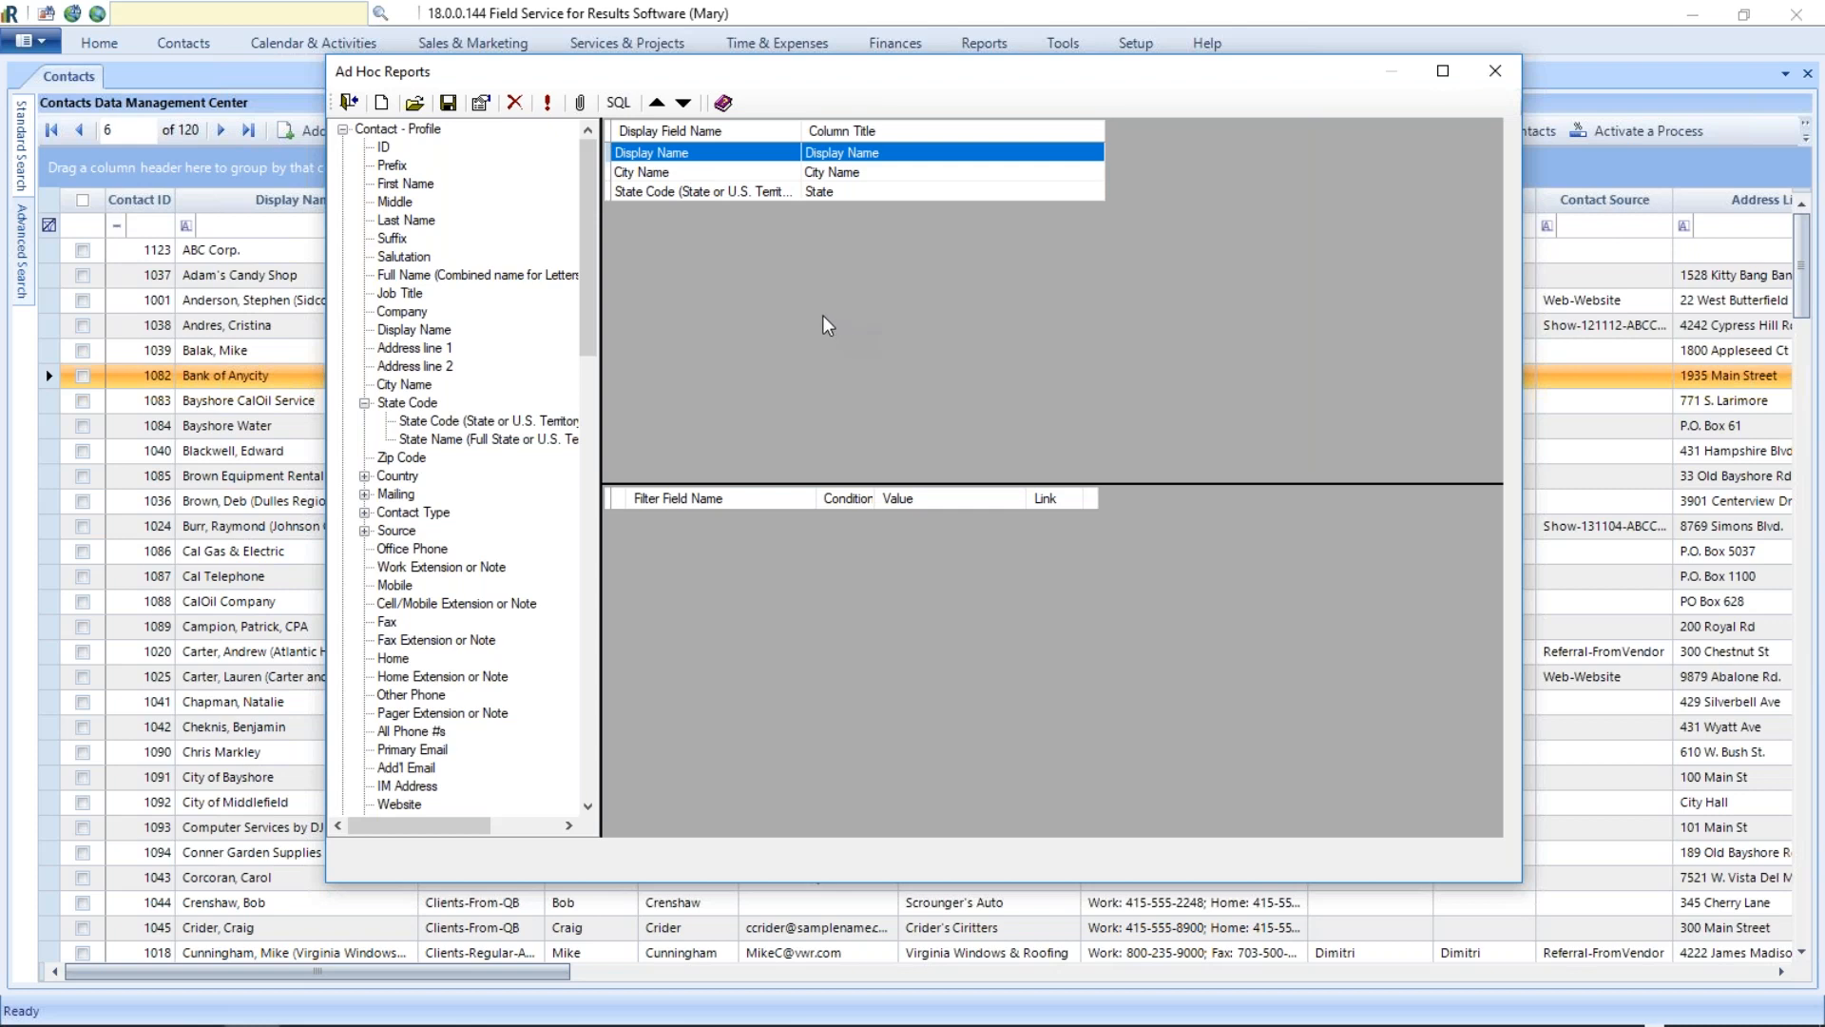
Step: Save the query as "Display name listing with City & State" and close the Ad Hoc Reports window
click(448, 103)
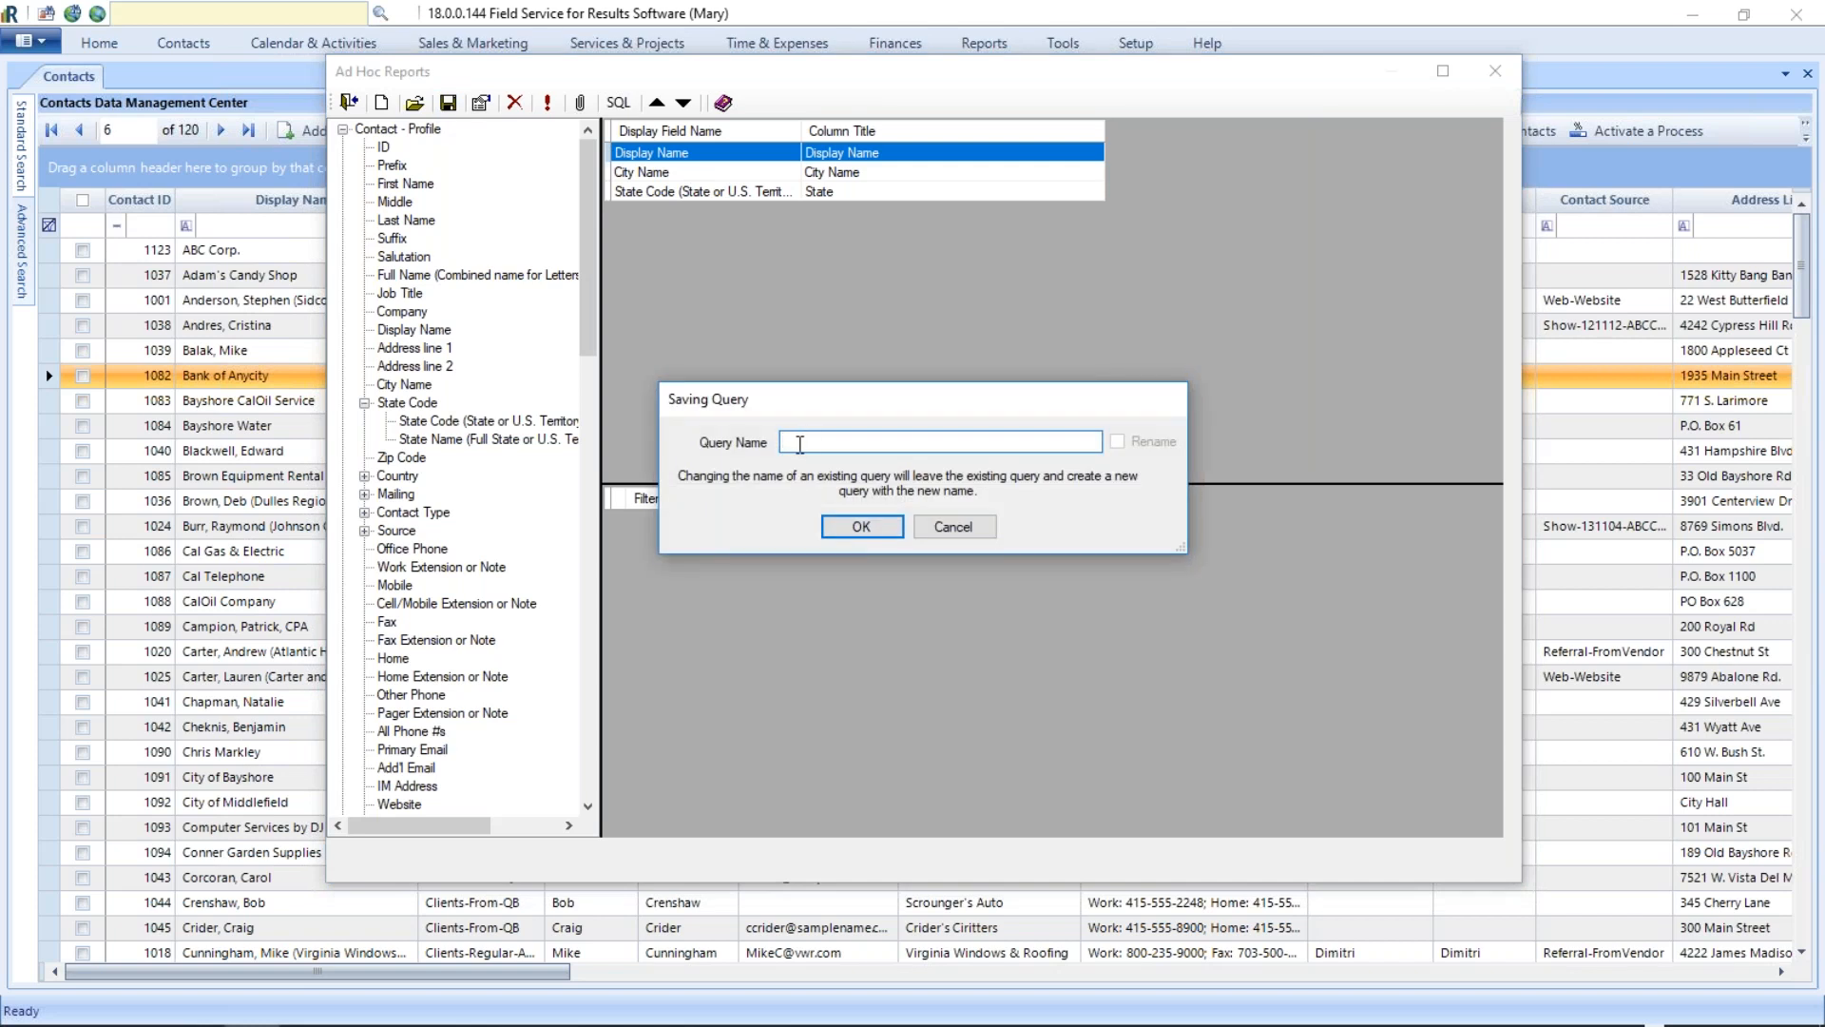
text(Display name listing with city & State)
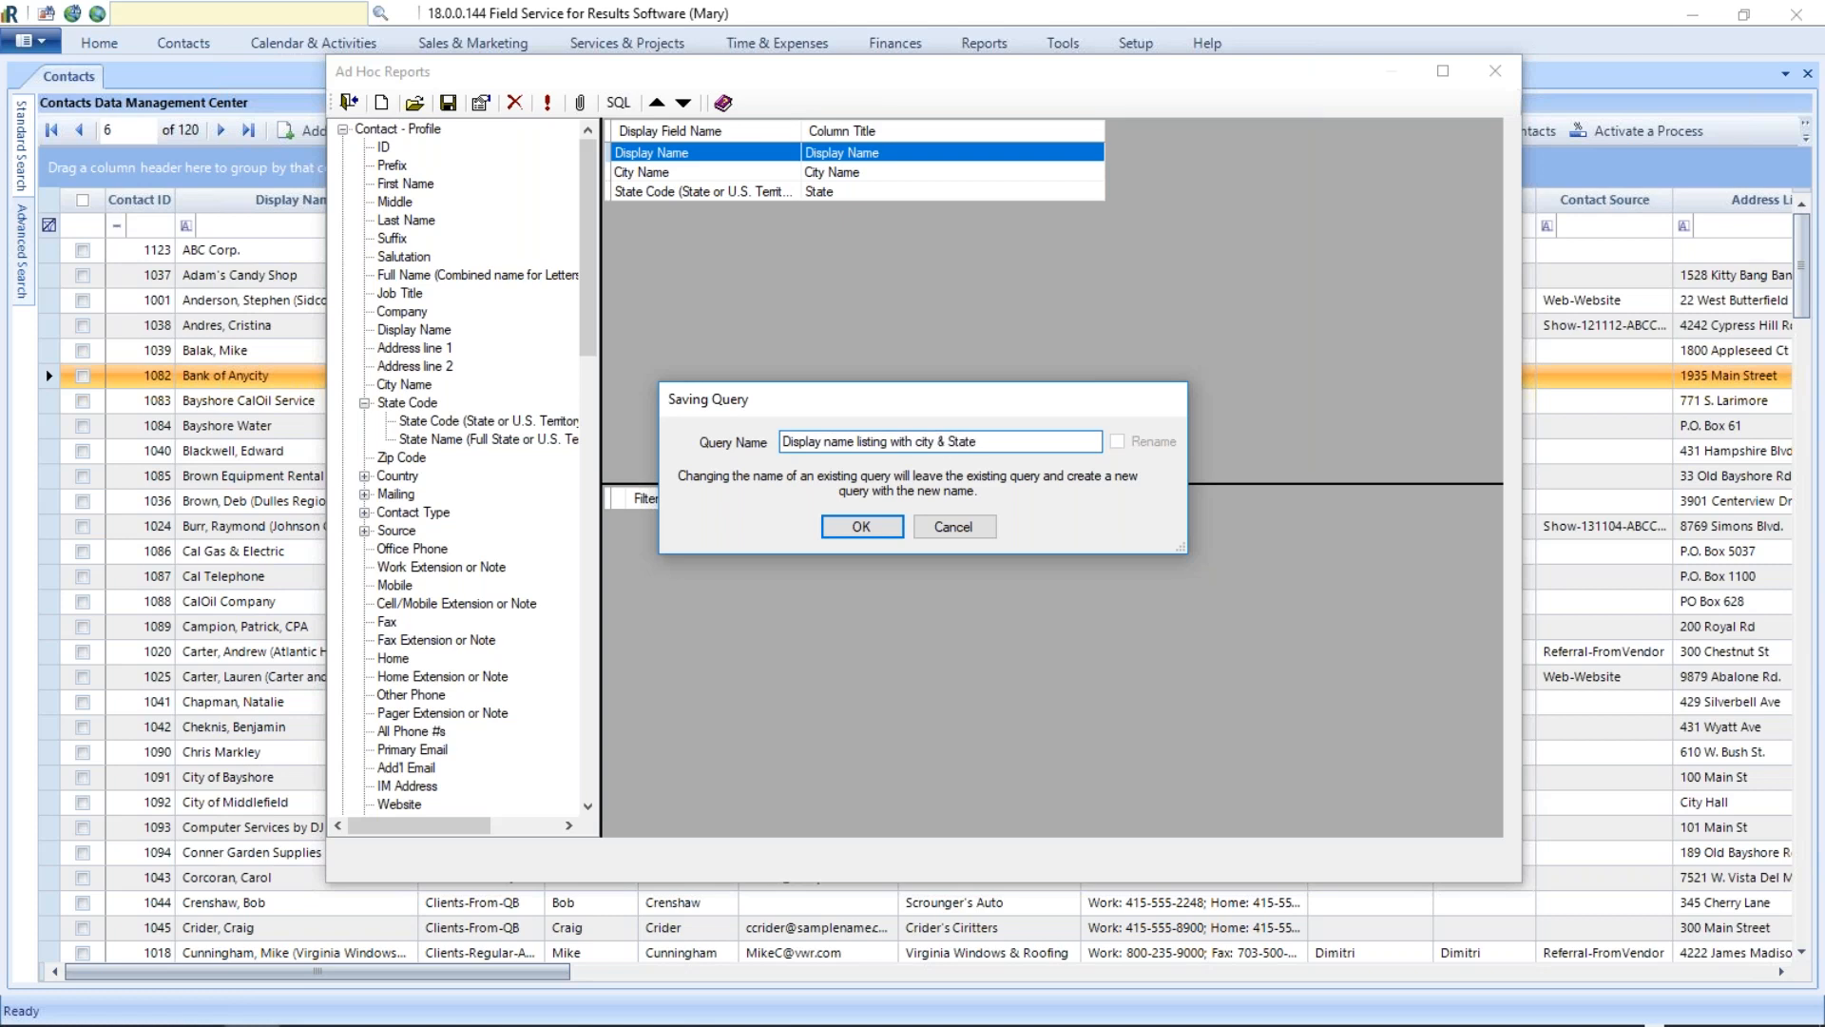
key(BackSpace)
text(C)
key(Return)
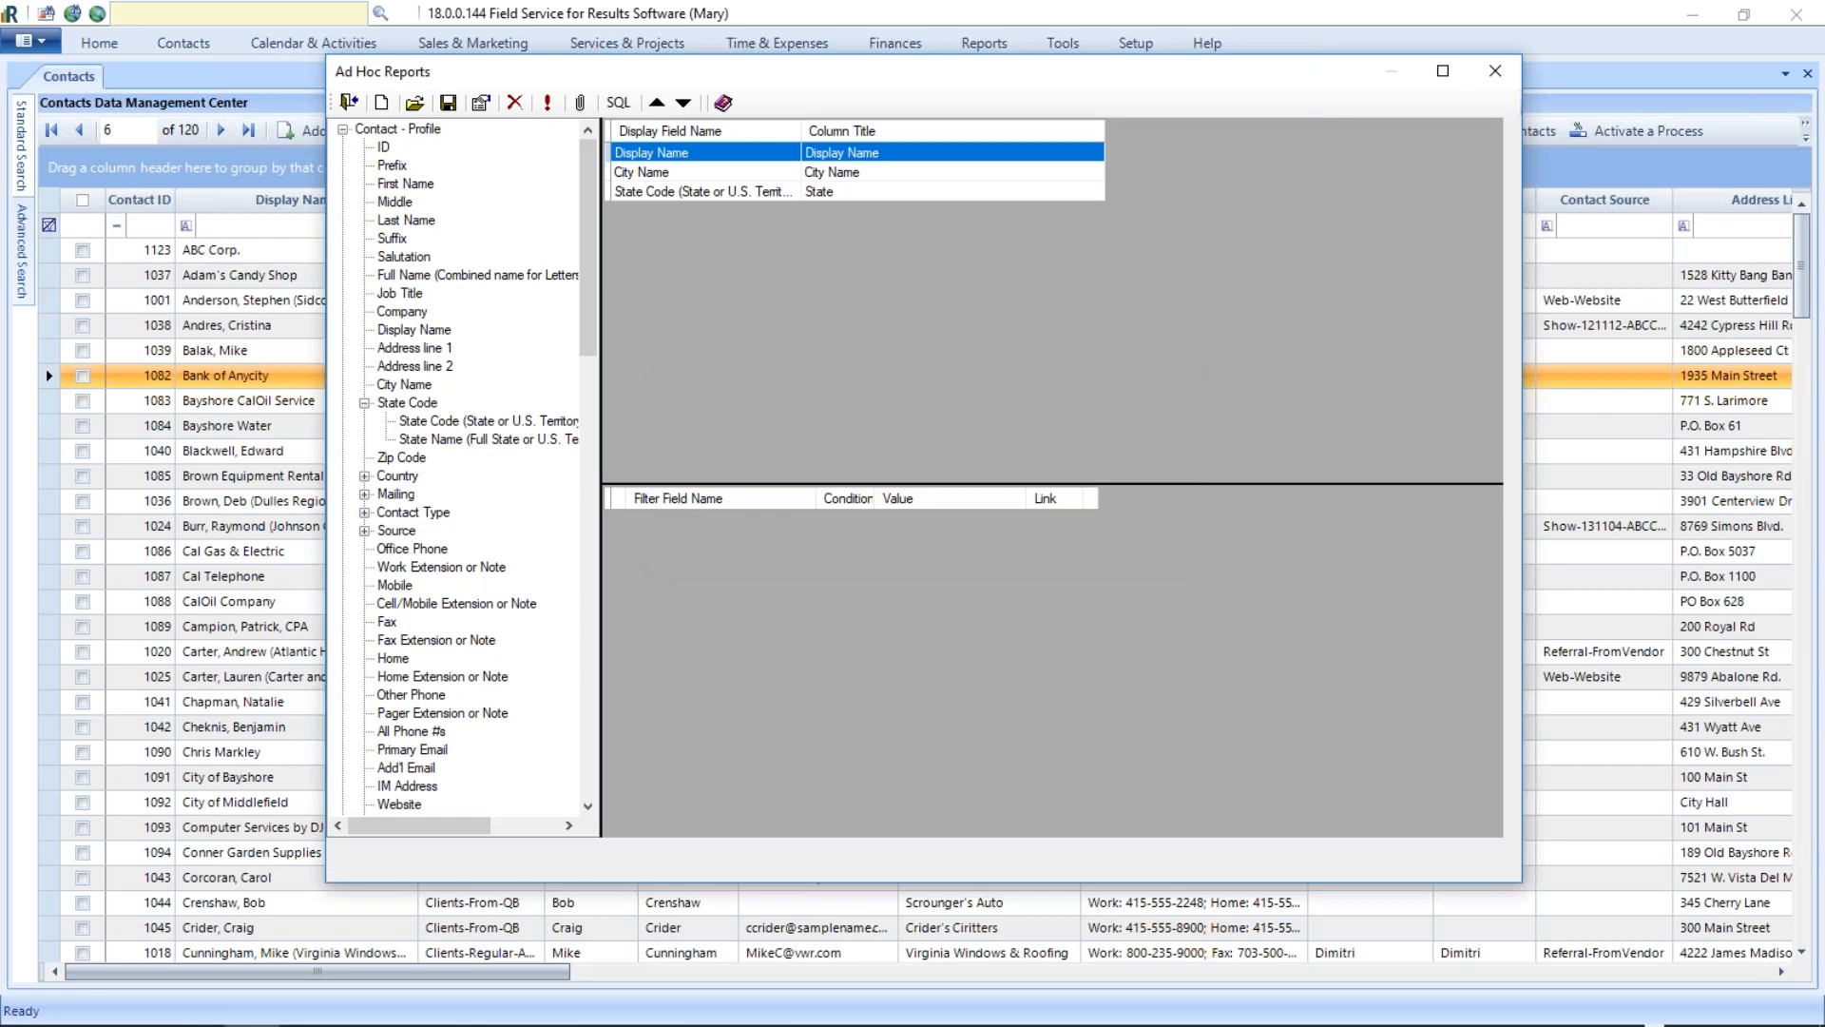
click(1495, 71)
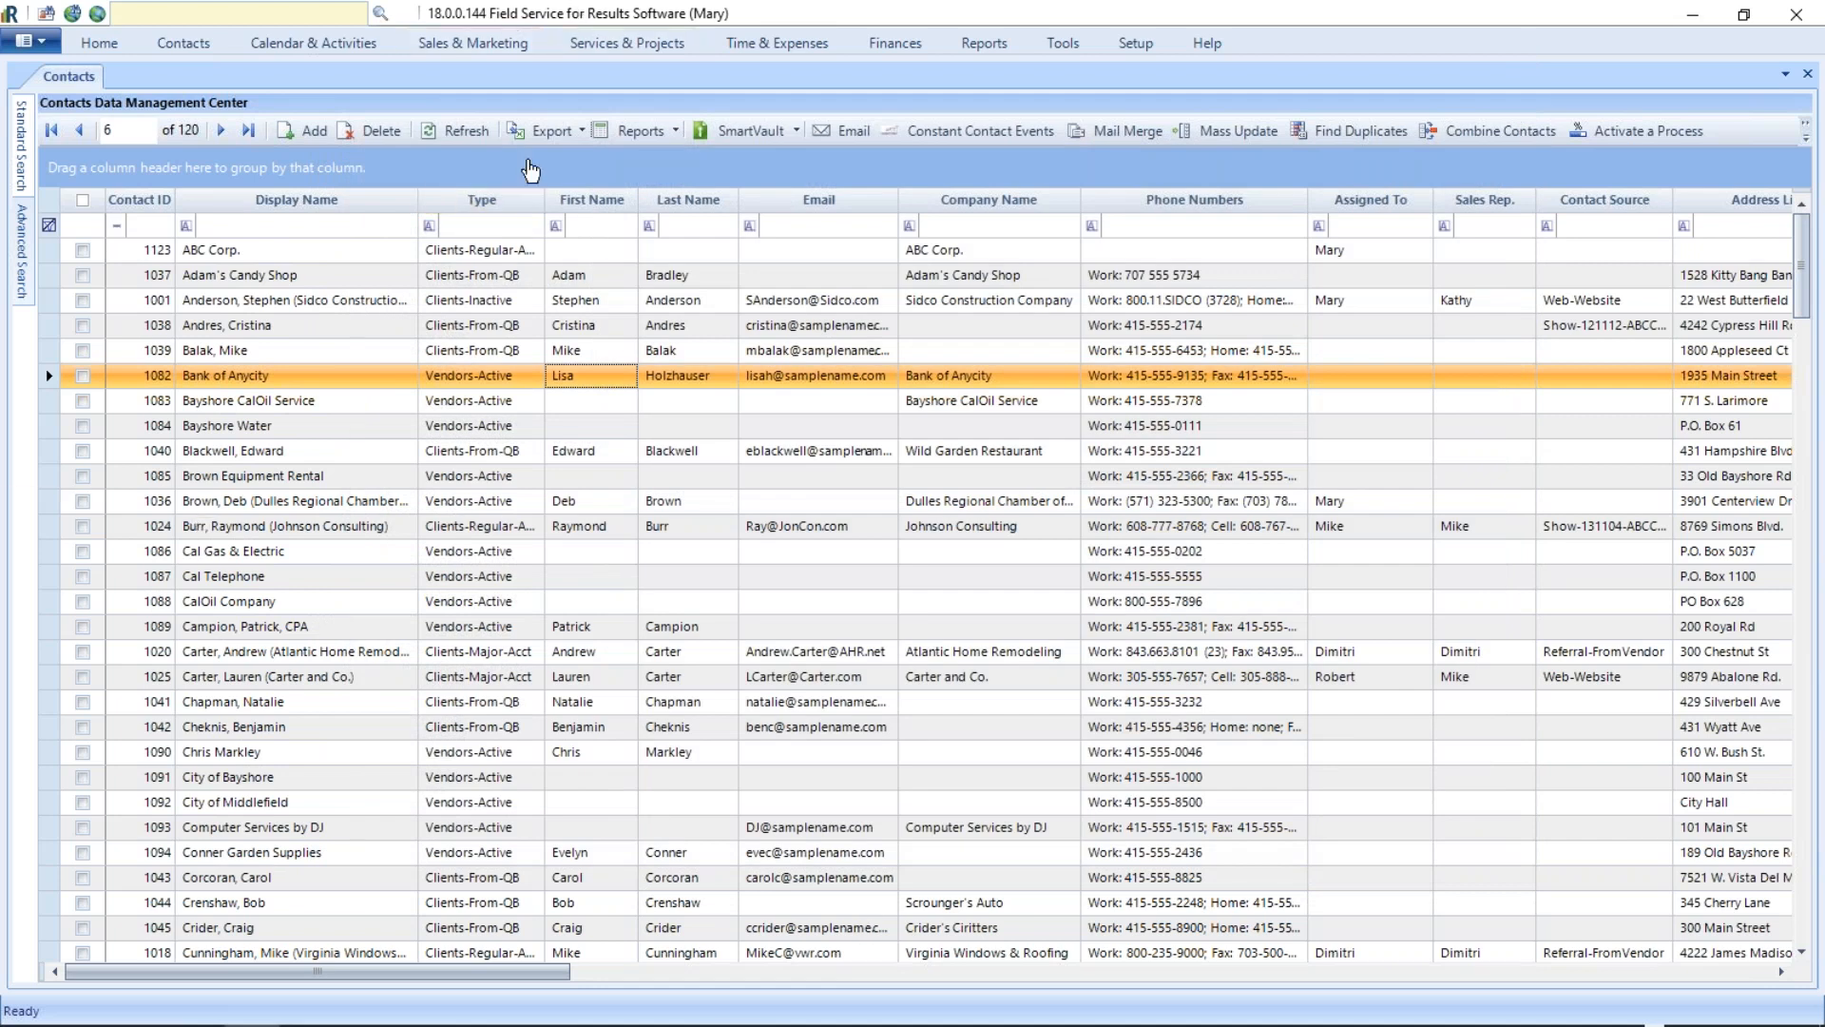
Step: Reopen the contacts' ad hoc reports, load the saved query "Display name listing with City & State", and run it to view its results
click(677, 130)
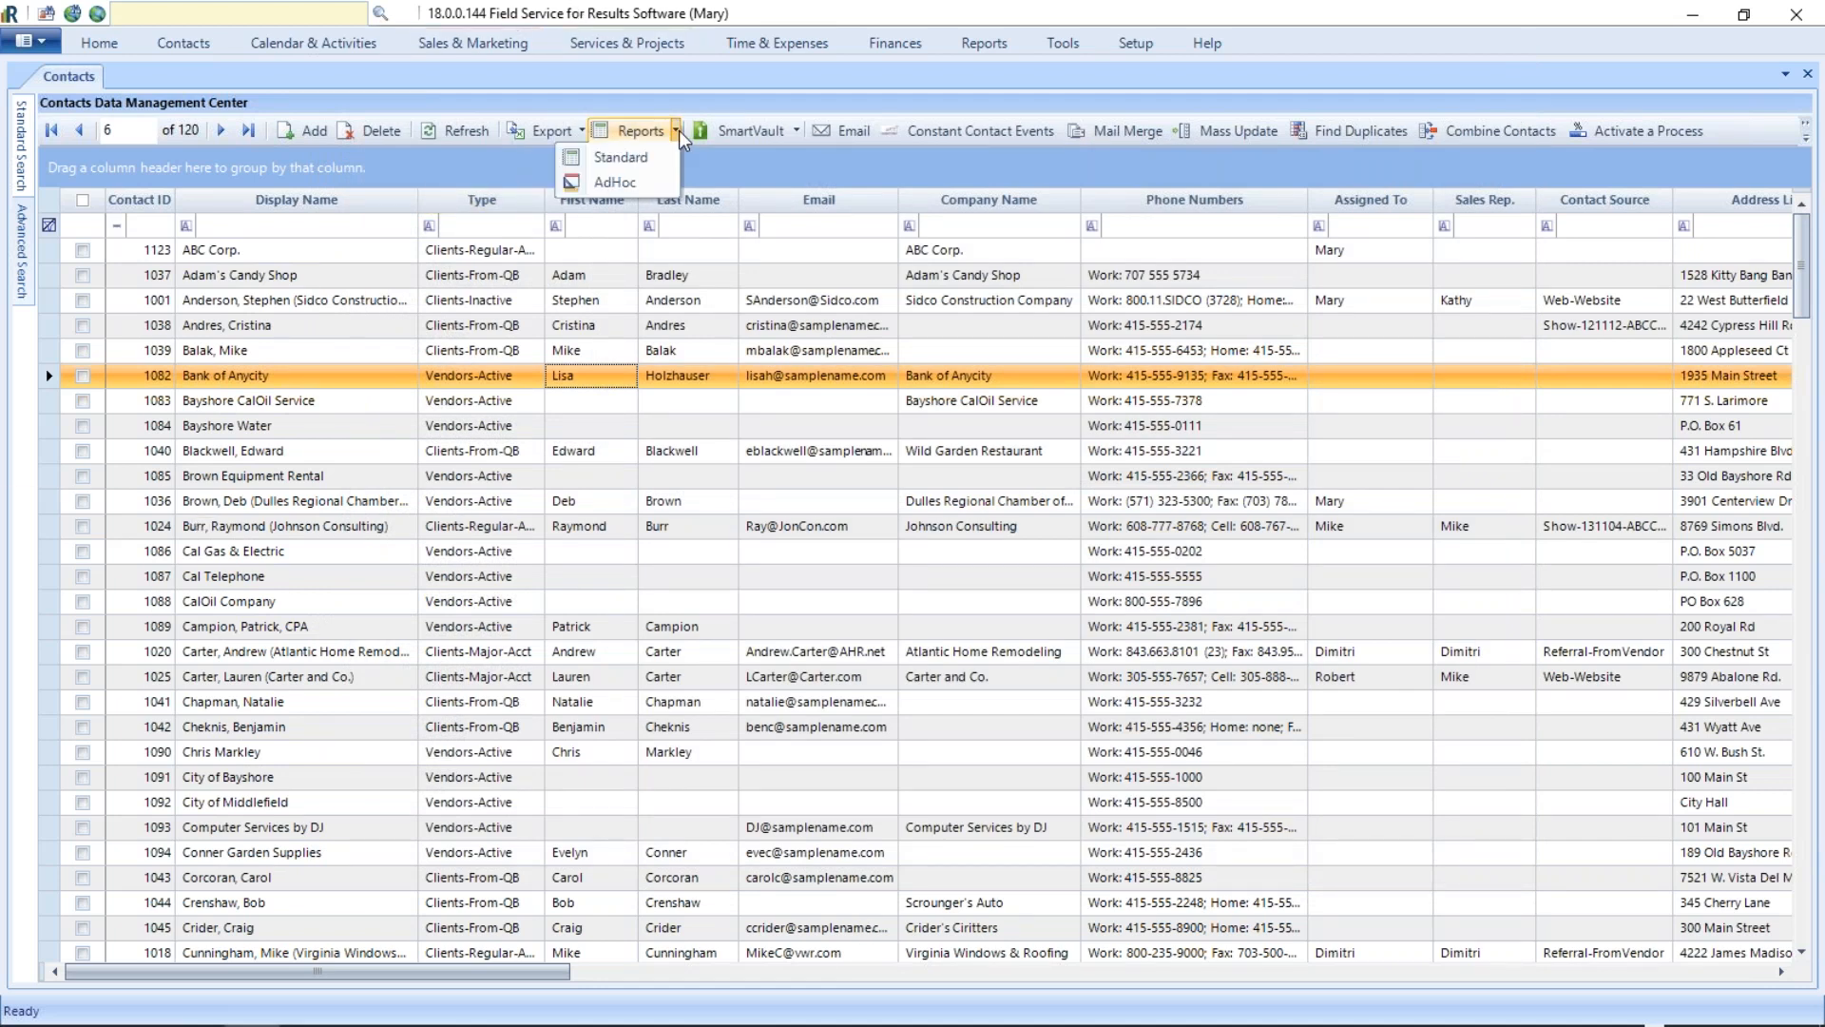
click(647, 186)
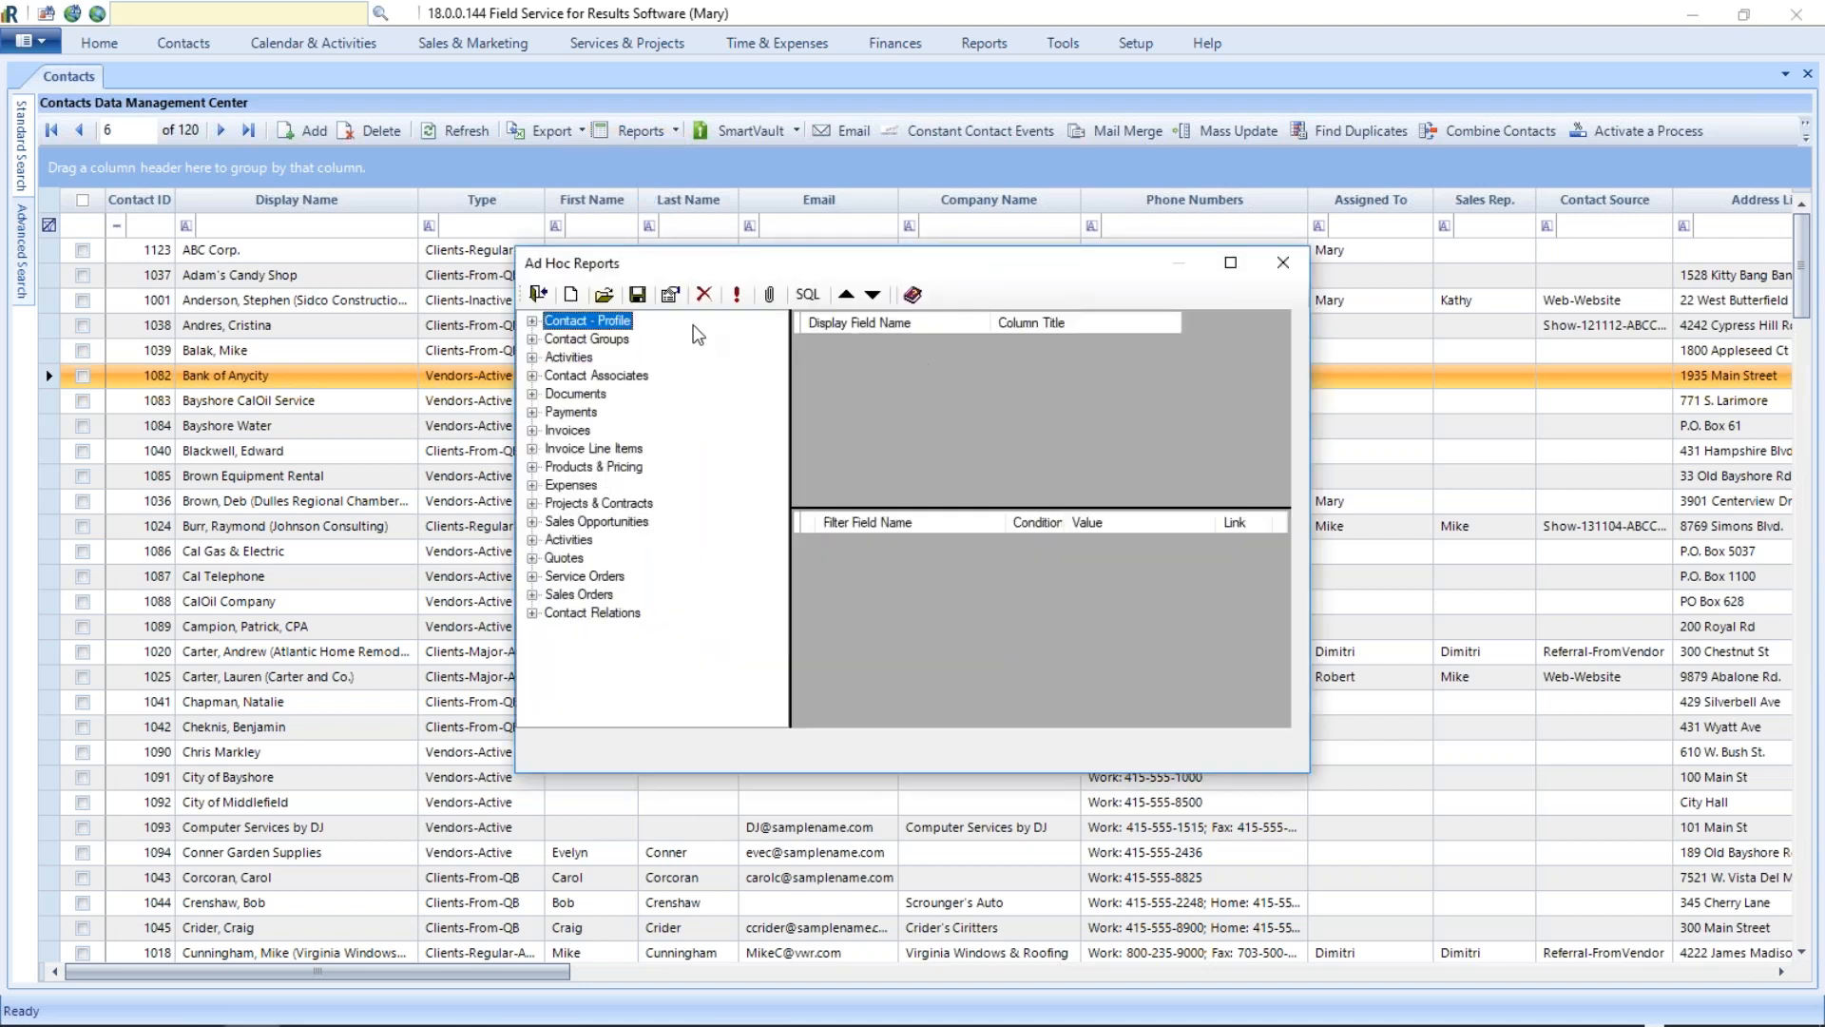
click(602, 294)
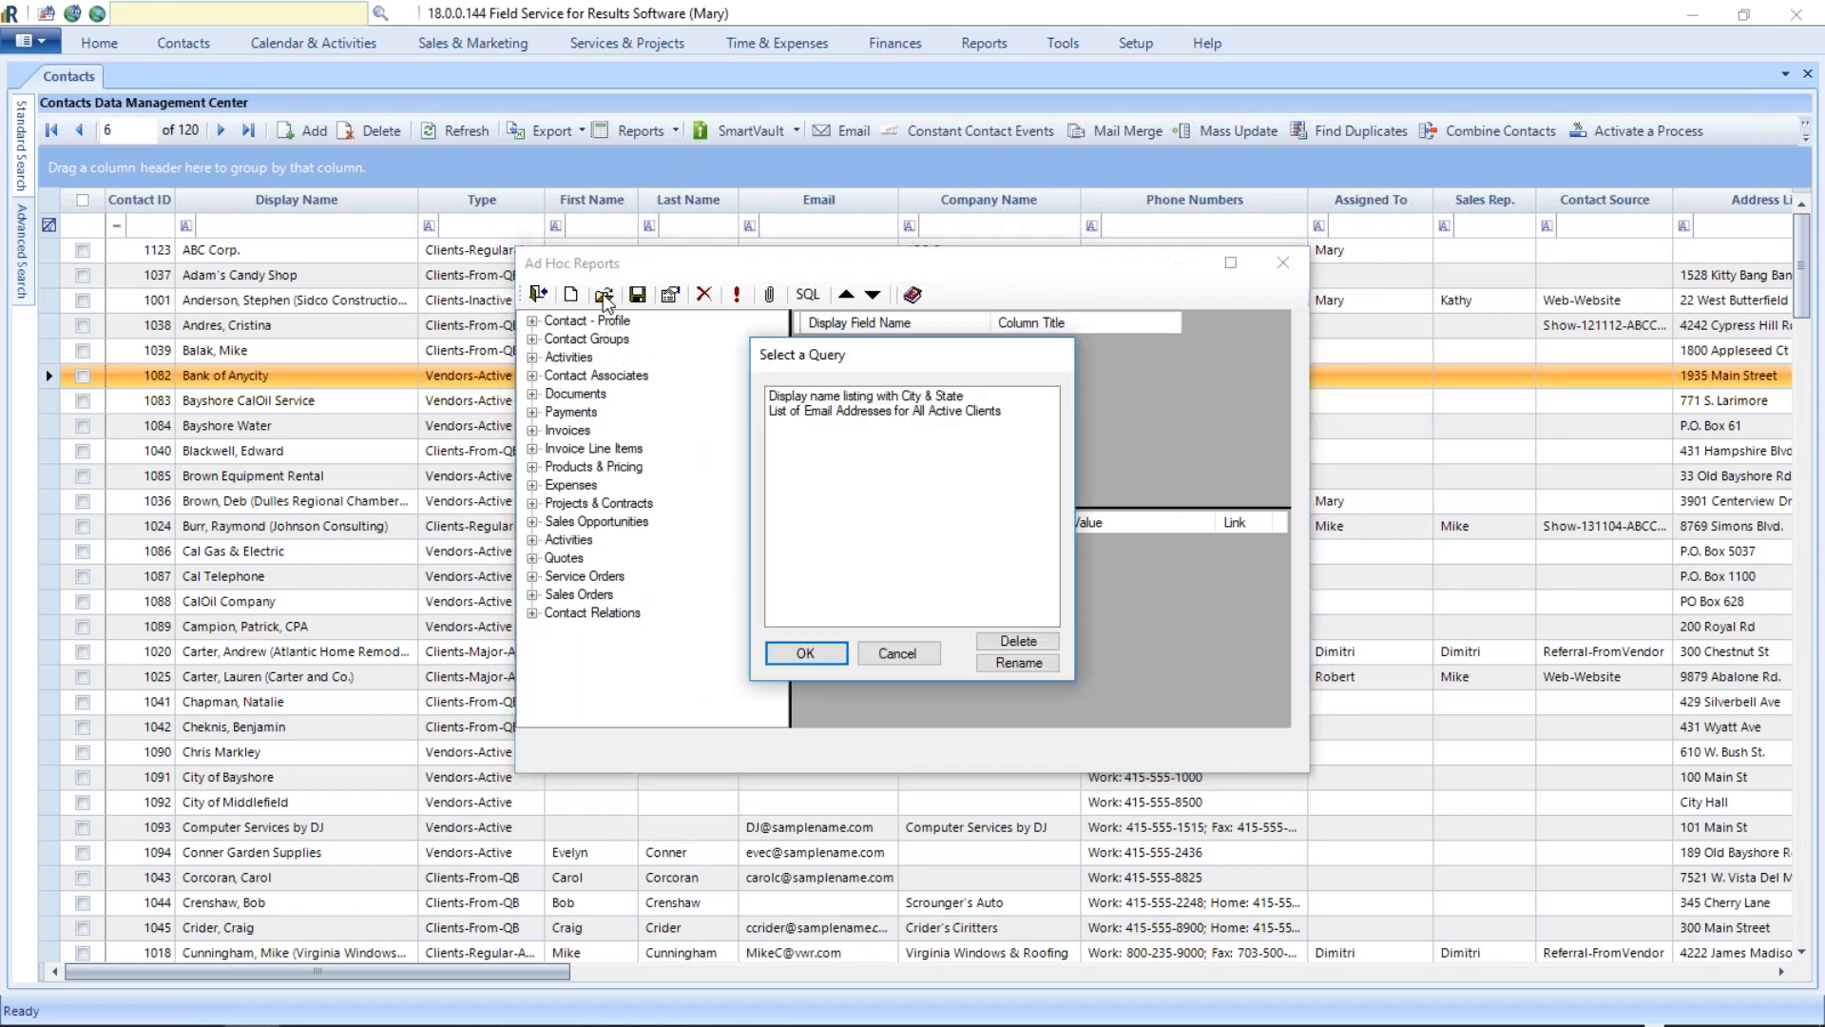
click(831, 398)
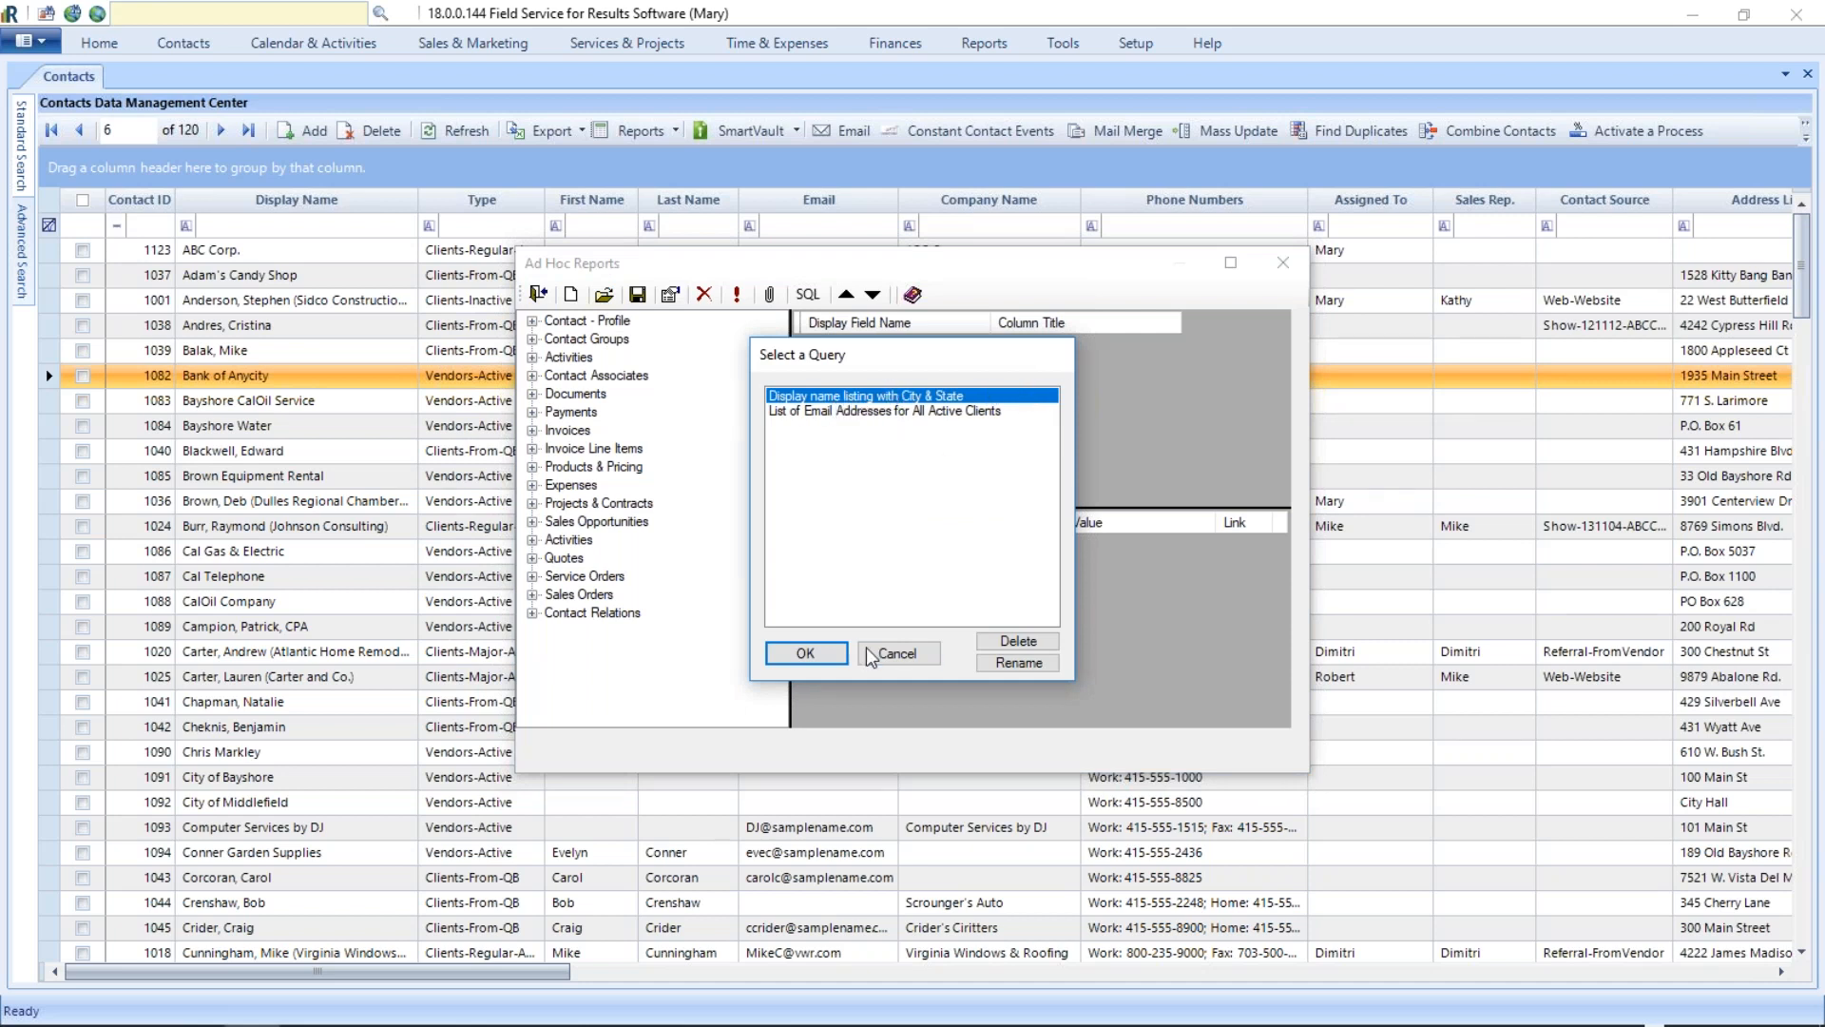
click(813, 652)
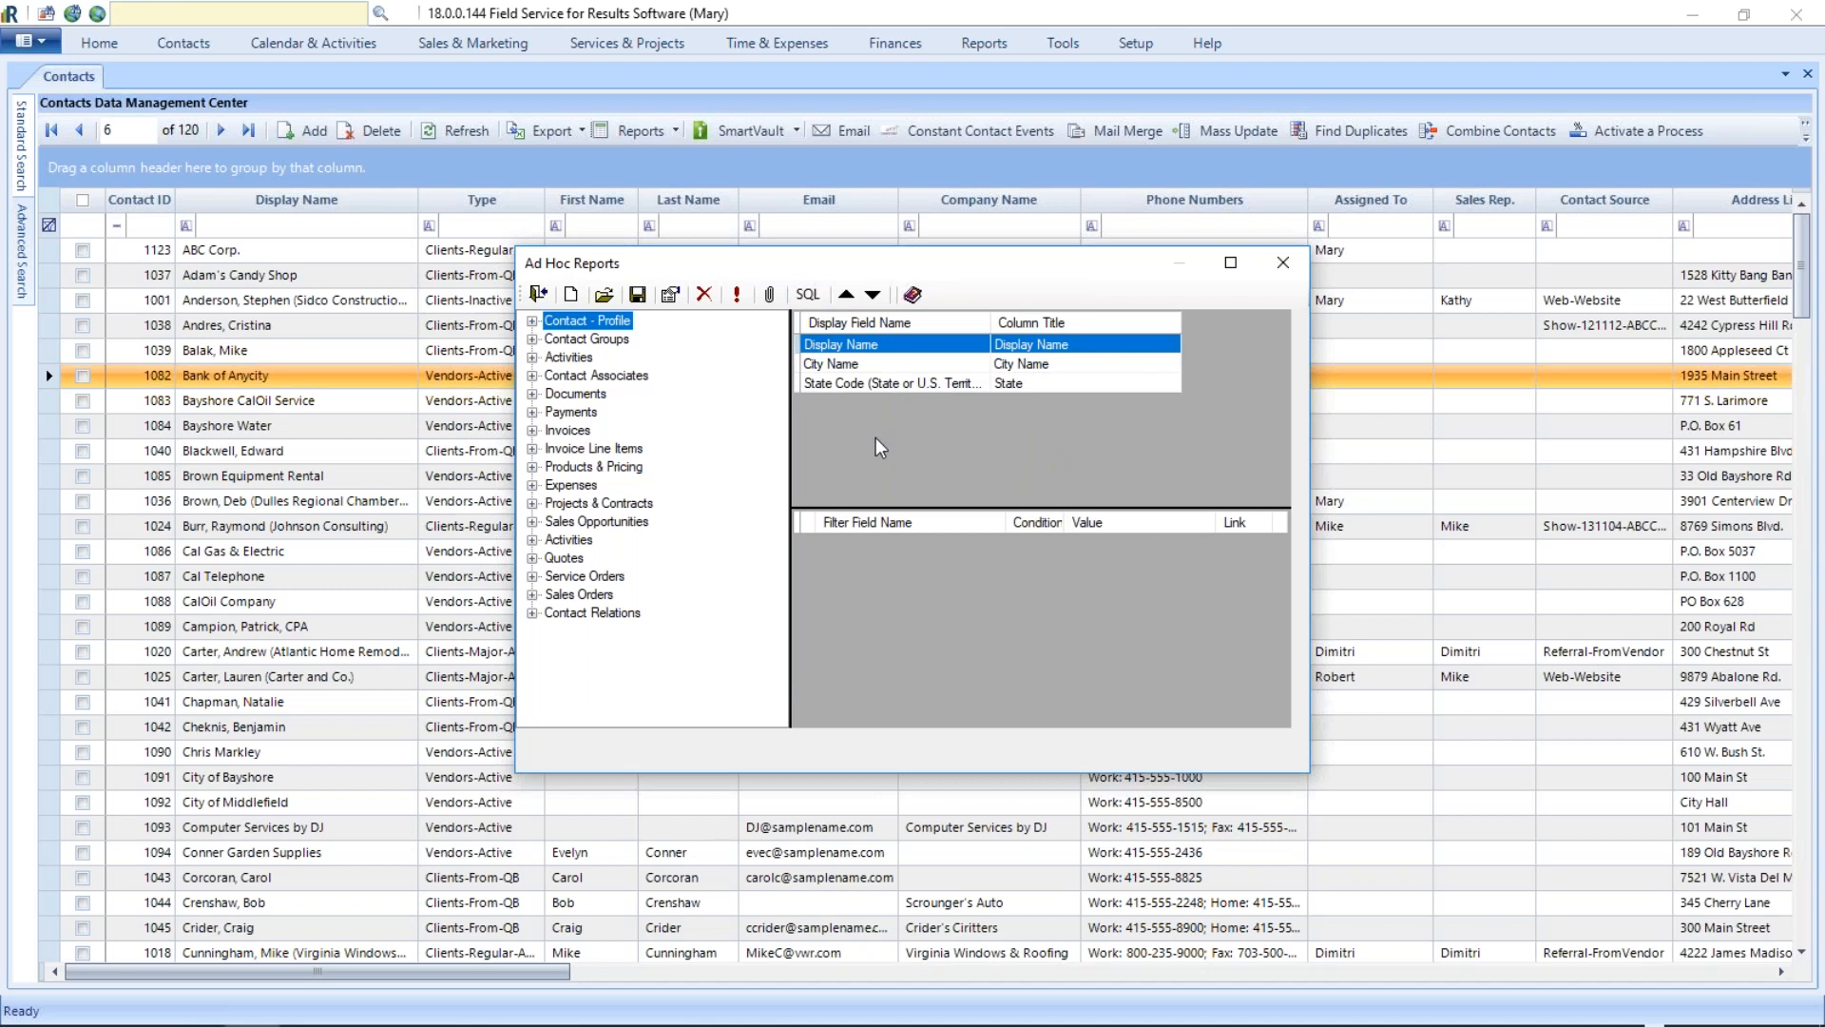
click(740, 295)
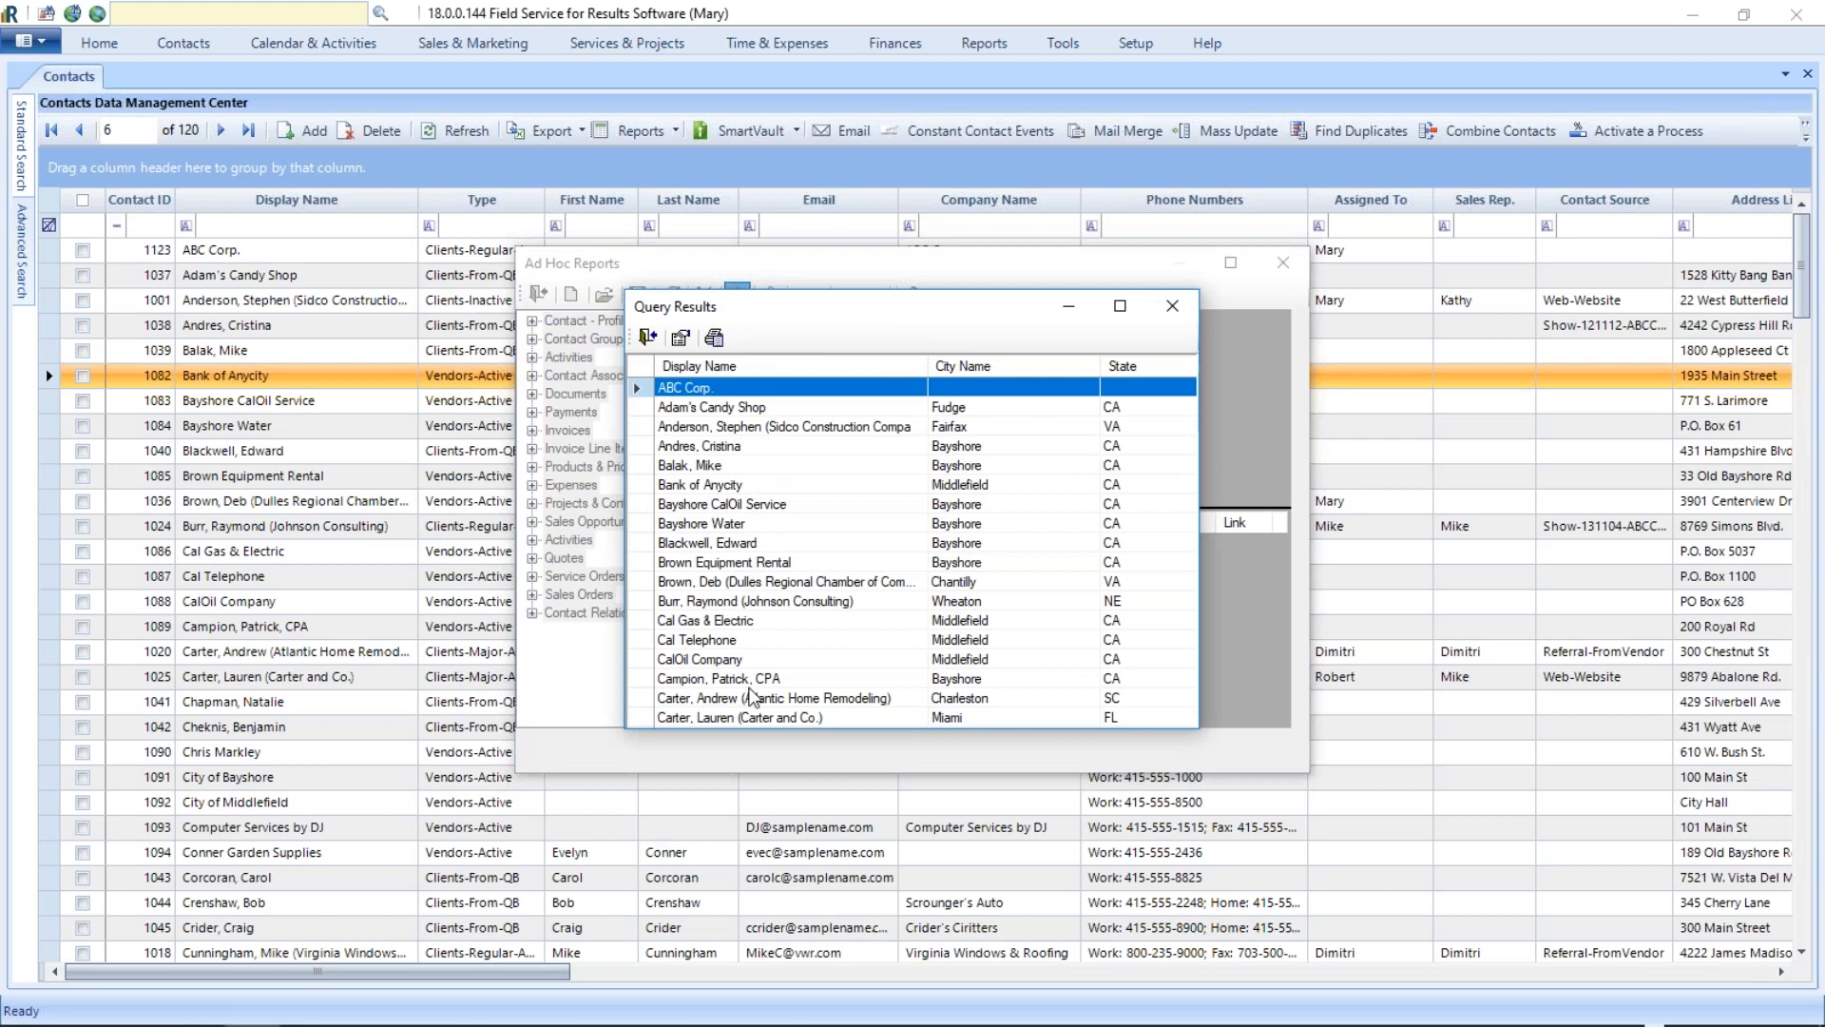
click(1178, 307)
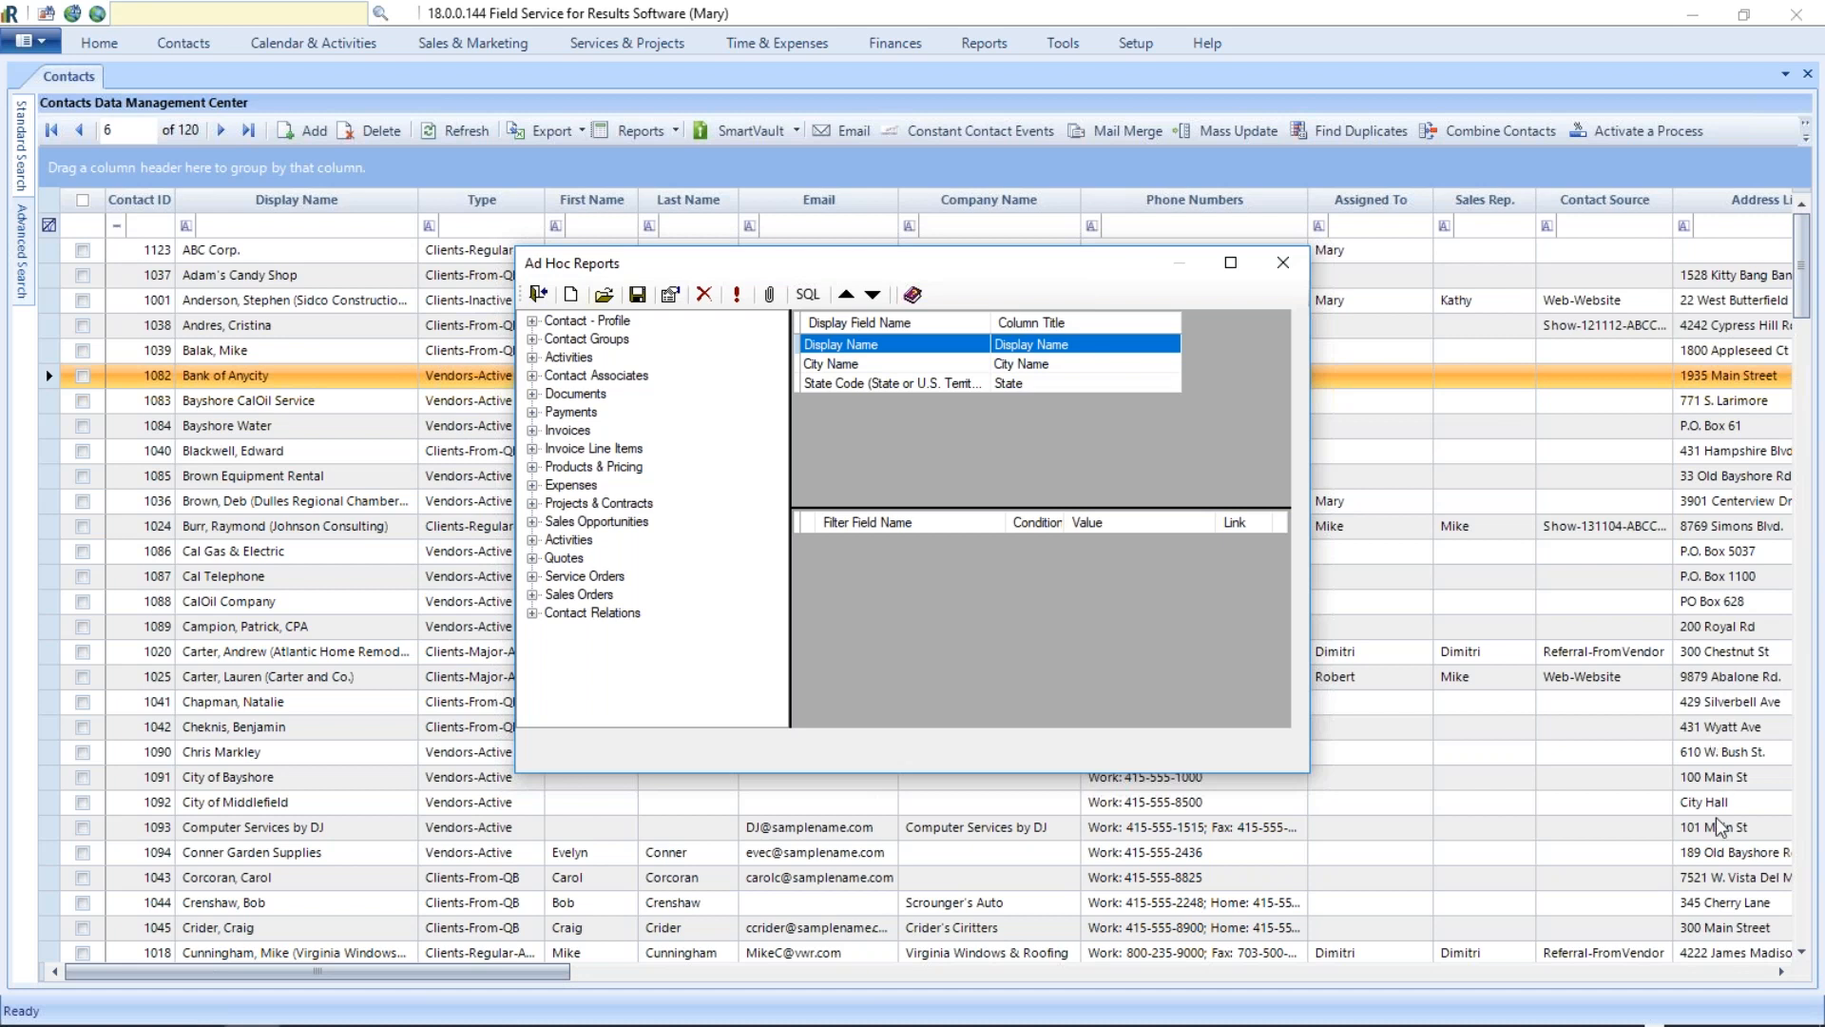
Step: Switch to File Explorer and open the _Export folder inside Results_Data on the C: drive
mouse_move(795, 998)
key(super)
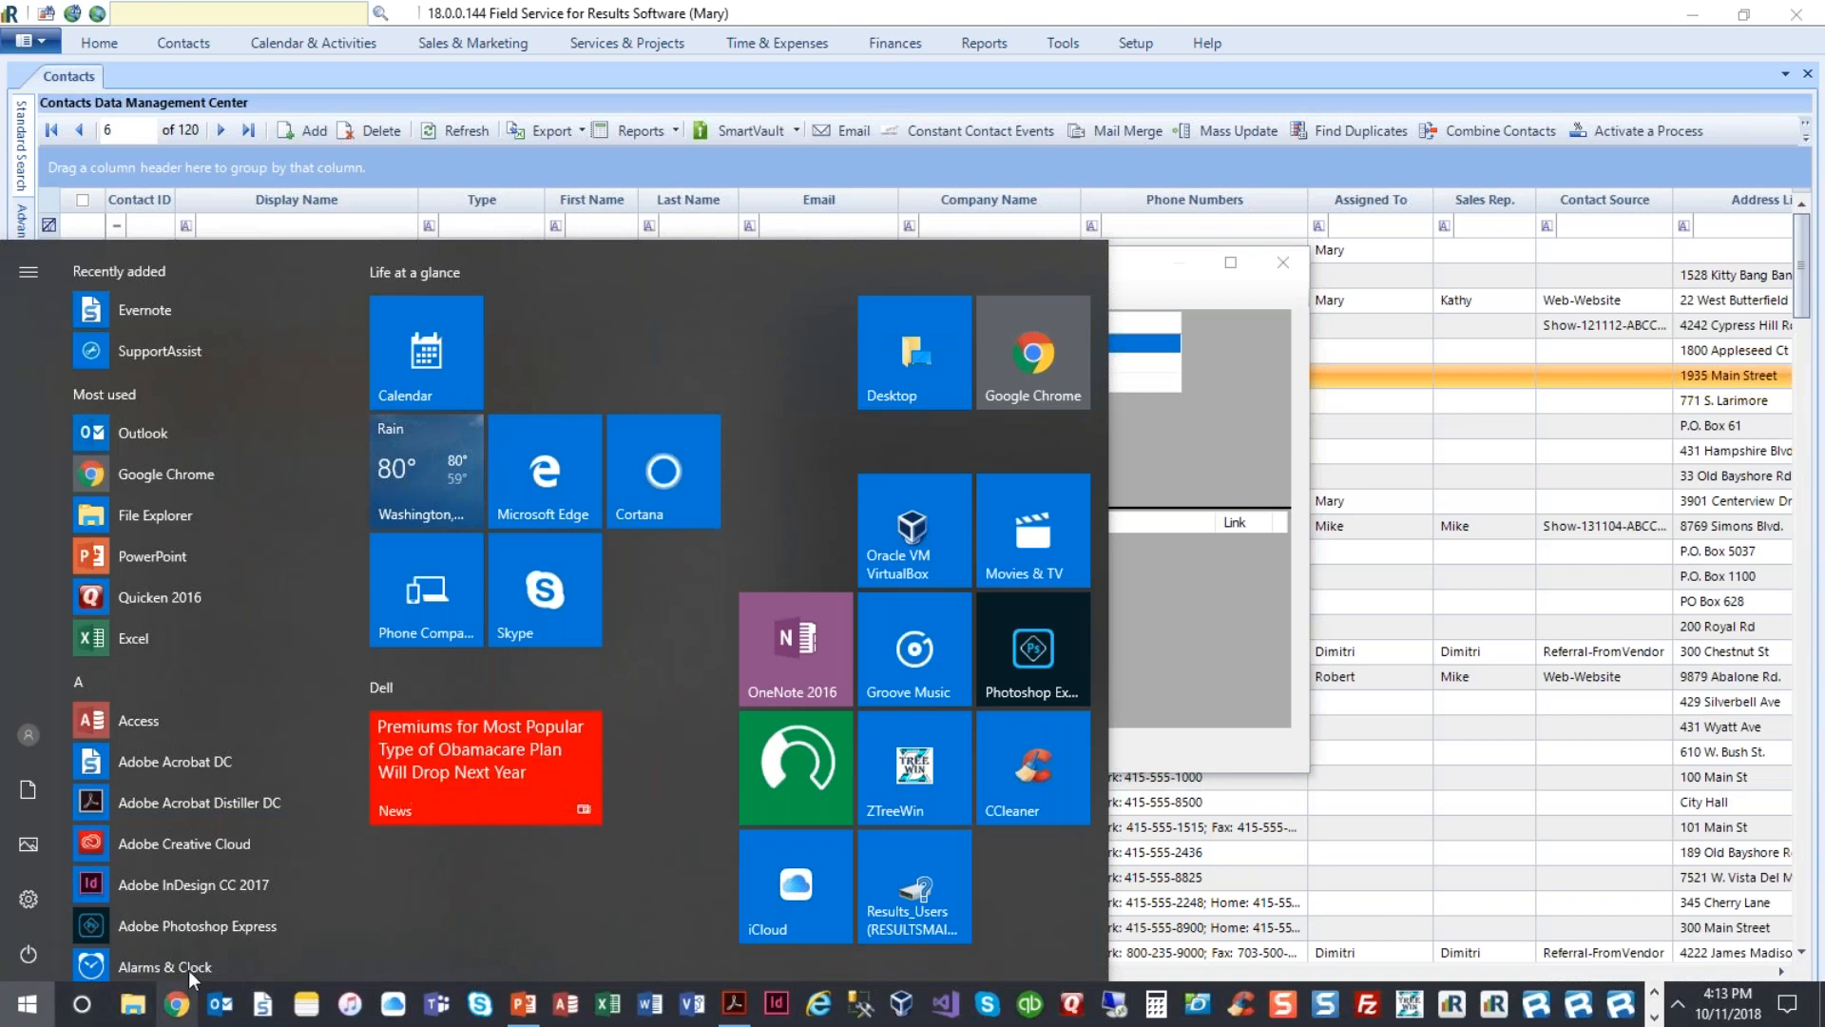
click(146, 1007)
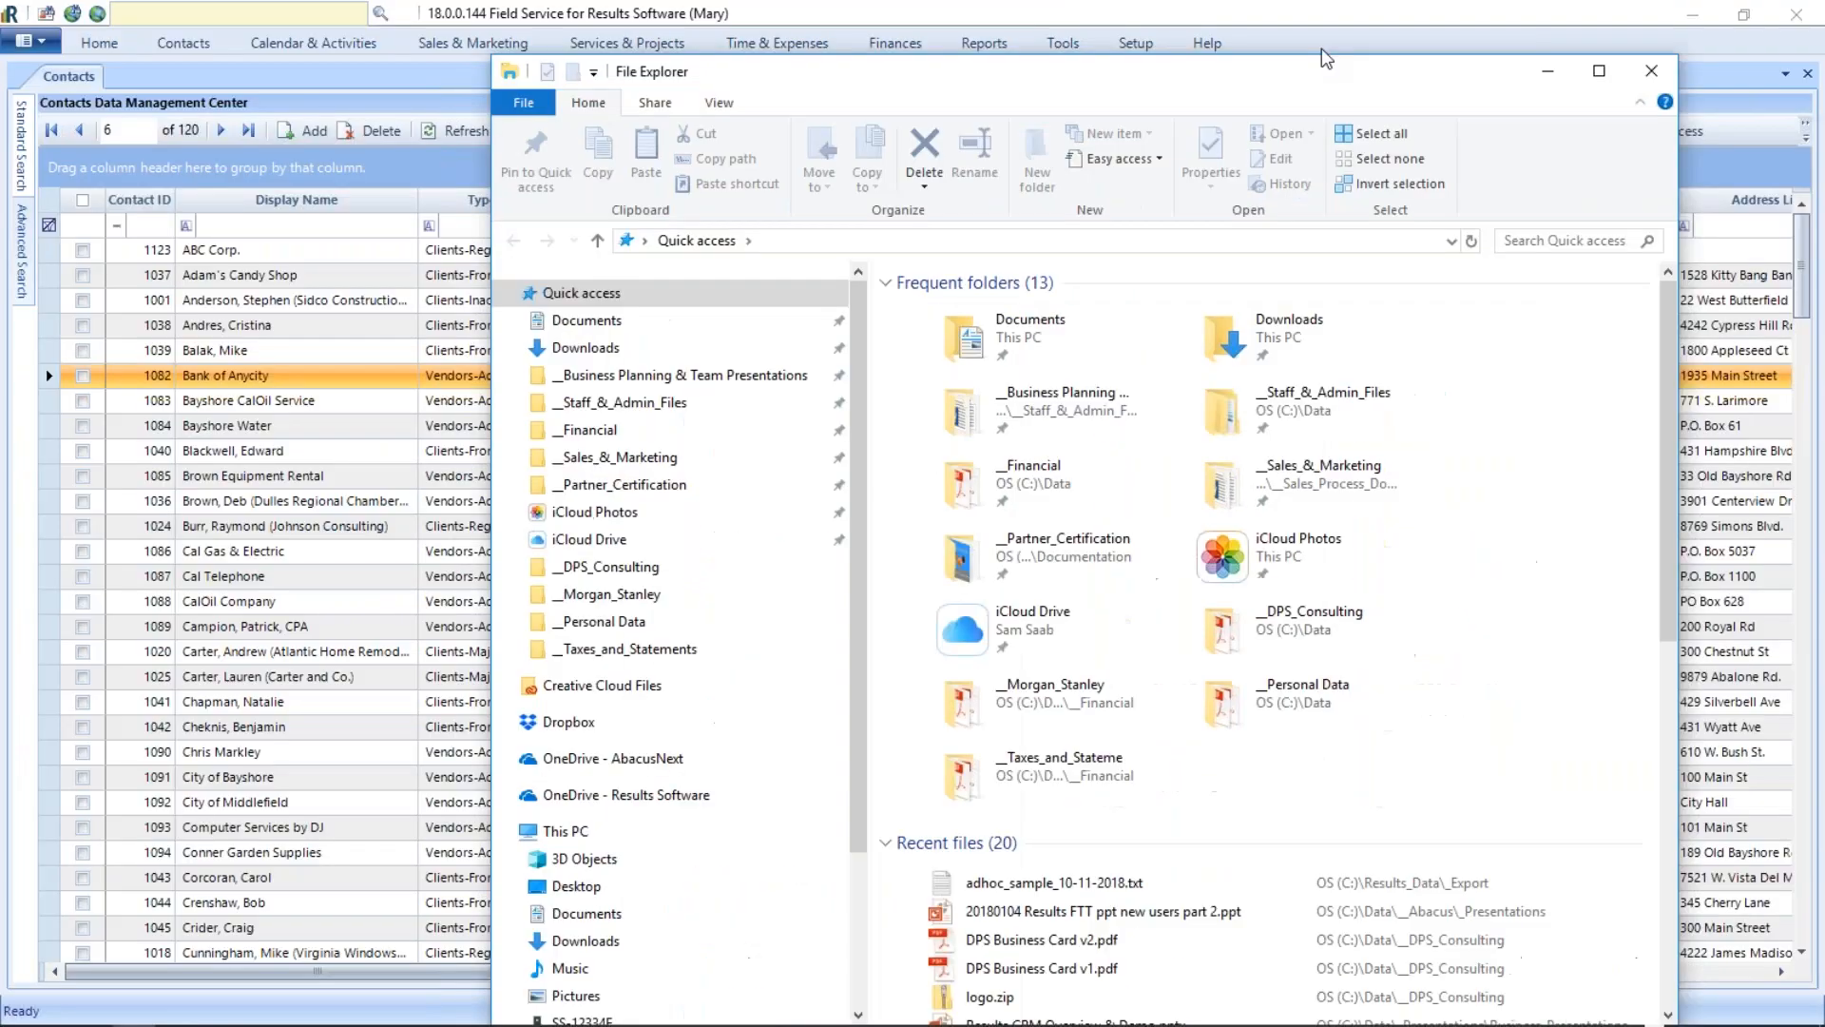
drag(1321, 59, 1266, 15)
drag(1122, 10, 1122, 199)
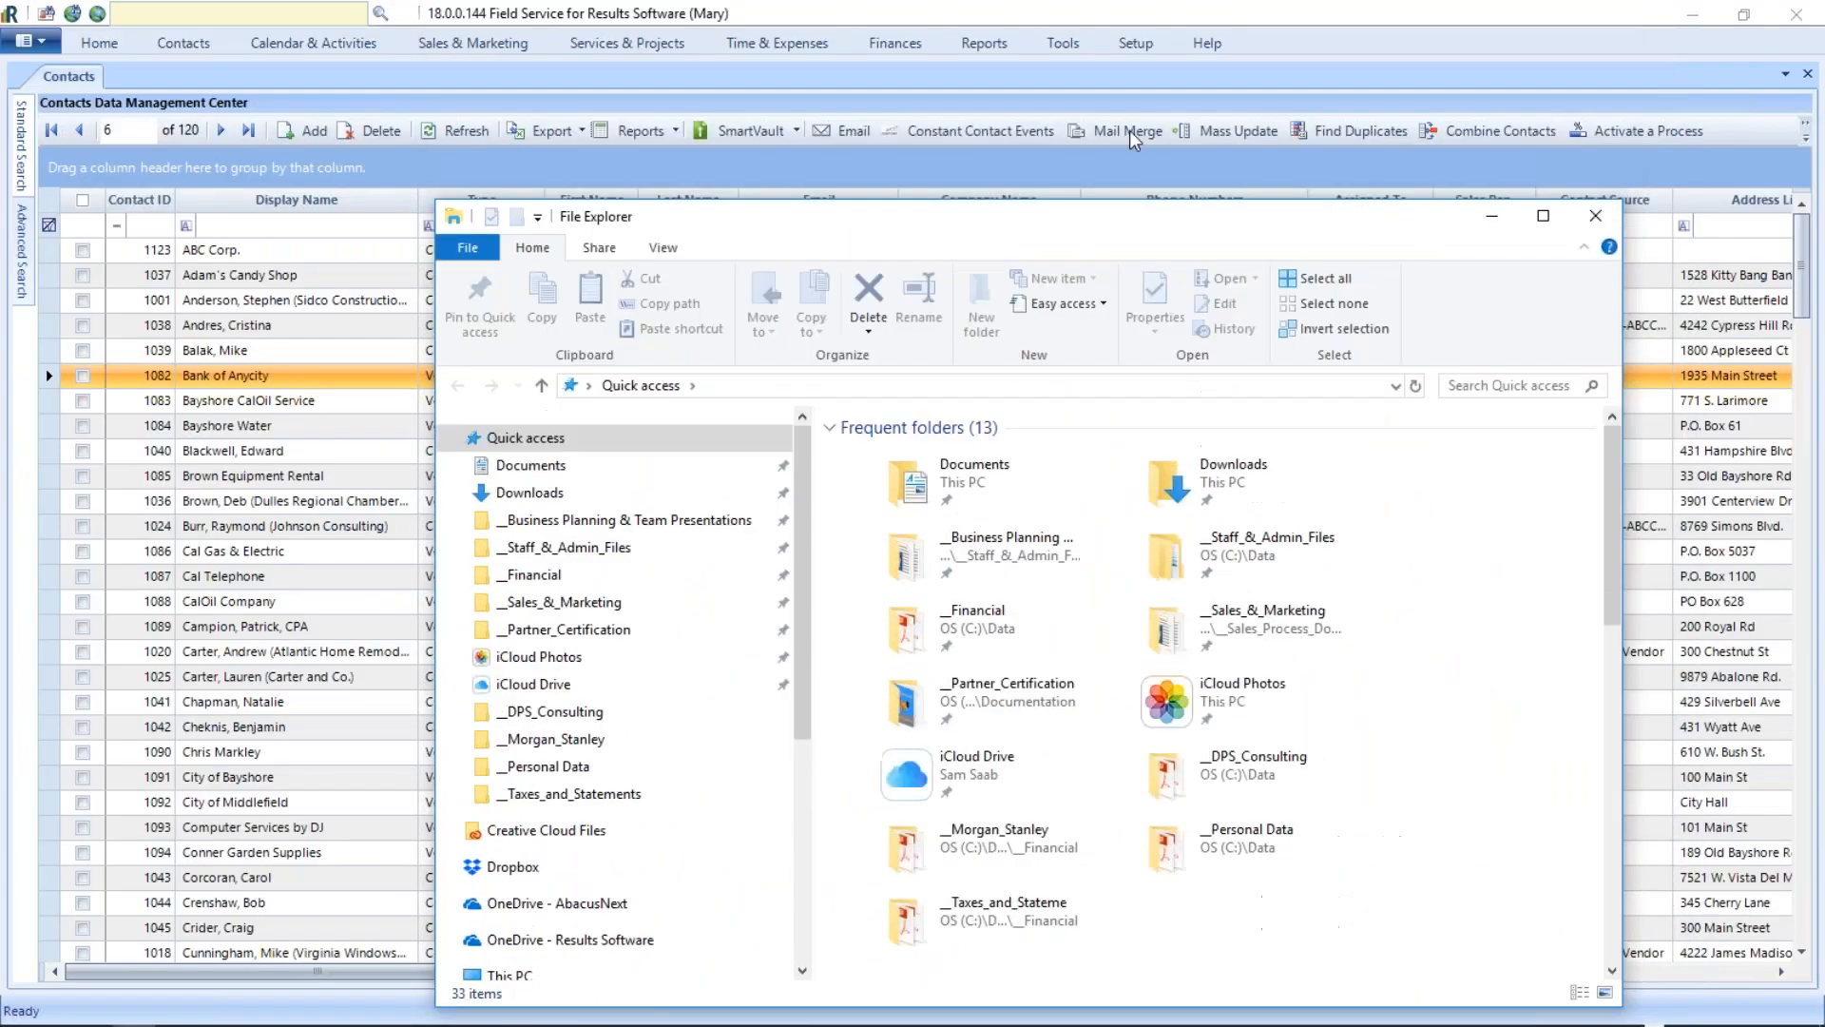
scroll(455, 910, down, 3)
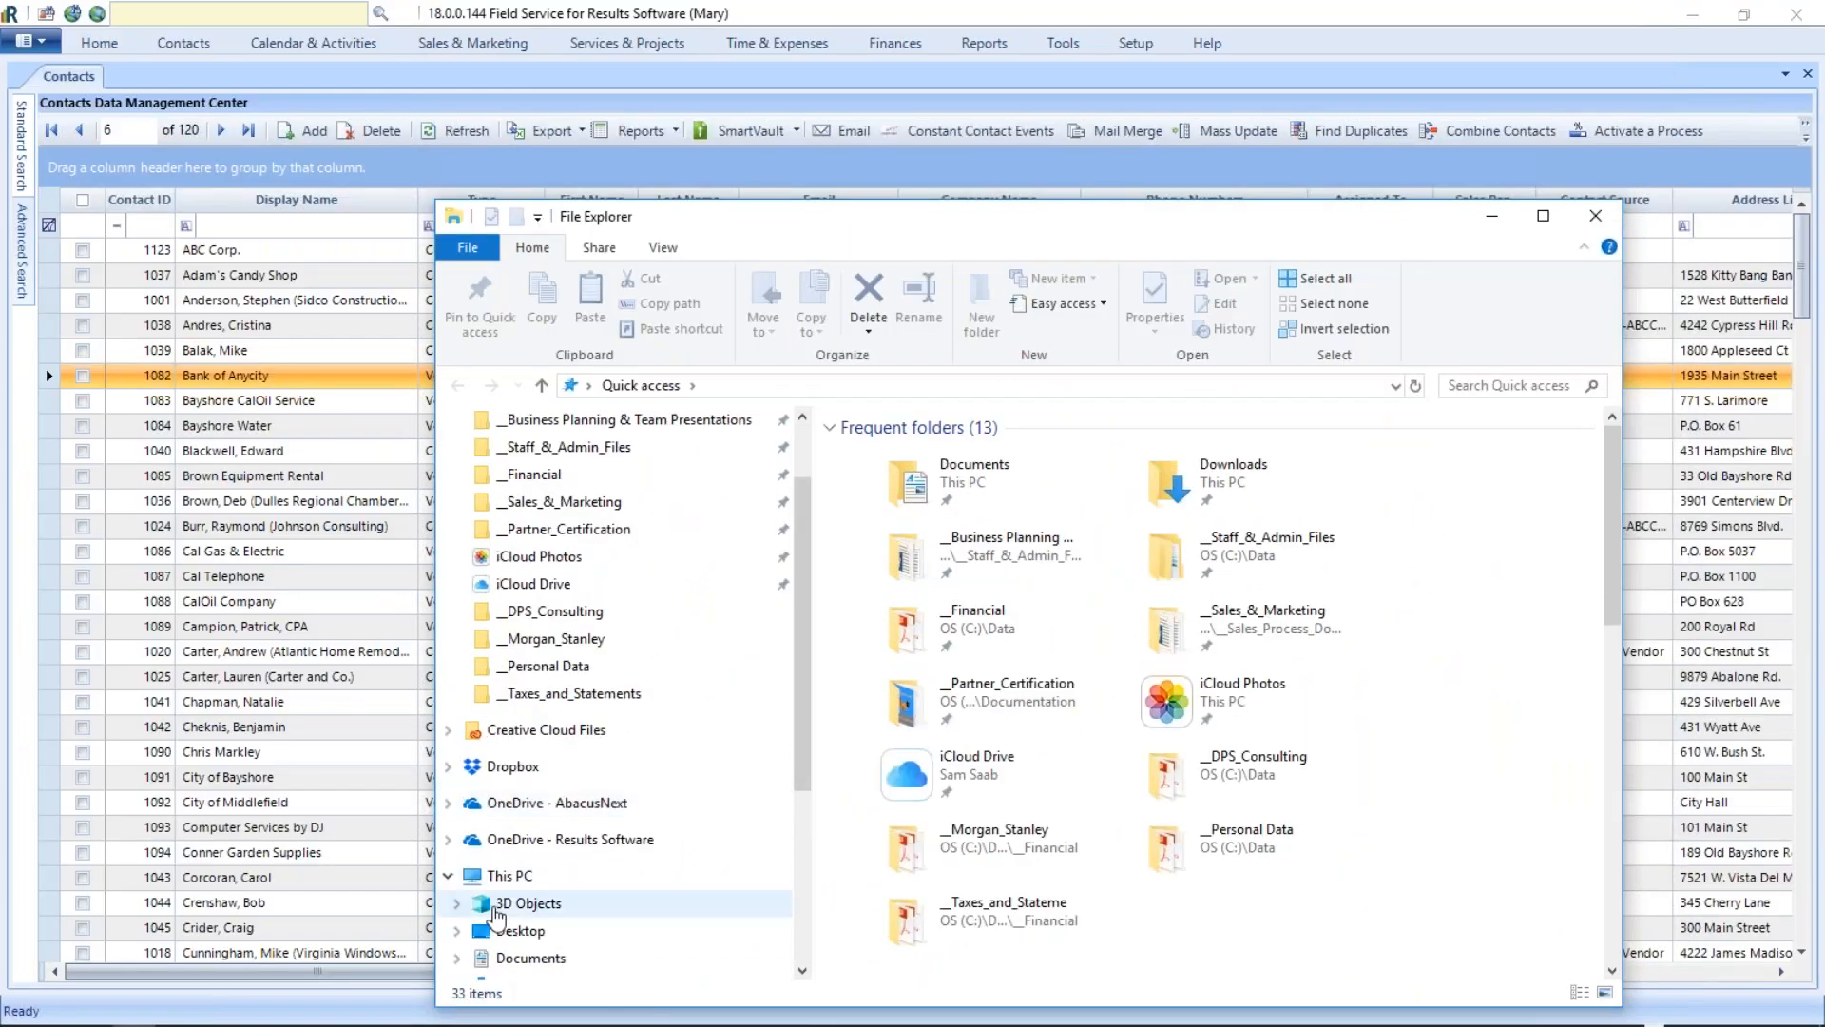
scroll(501, 910, down, 2)
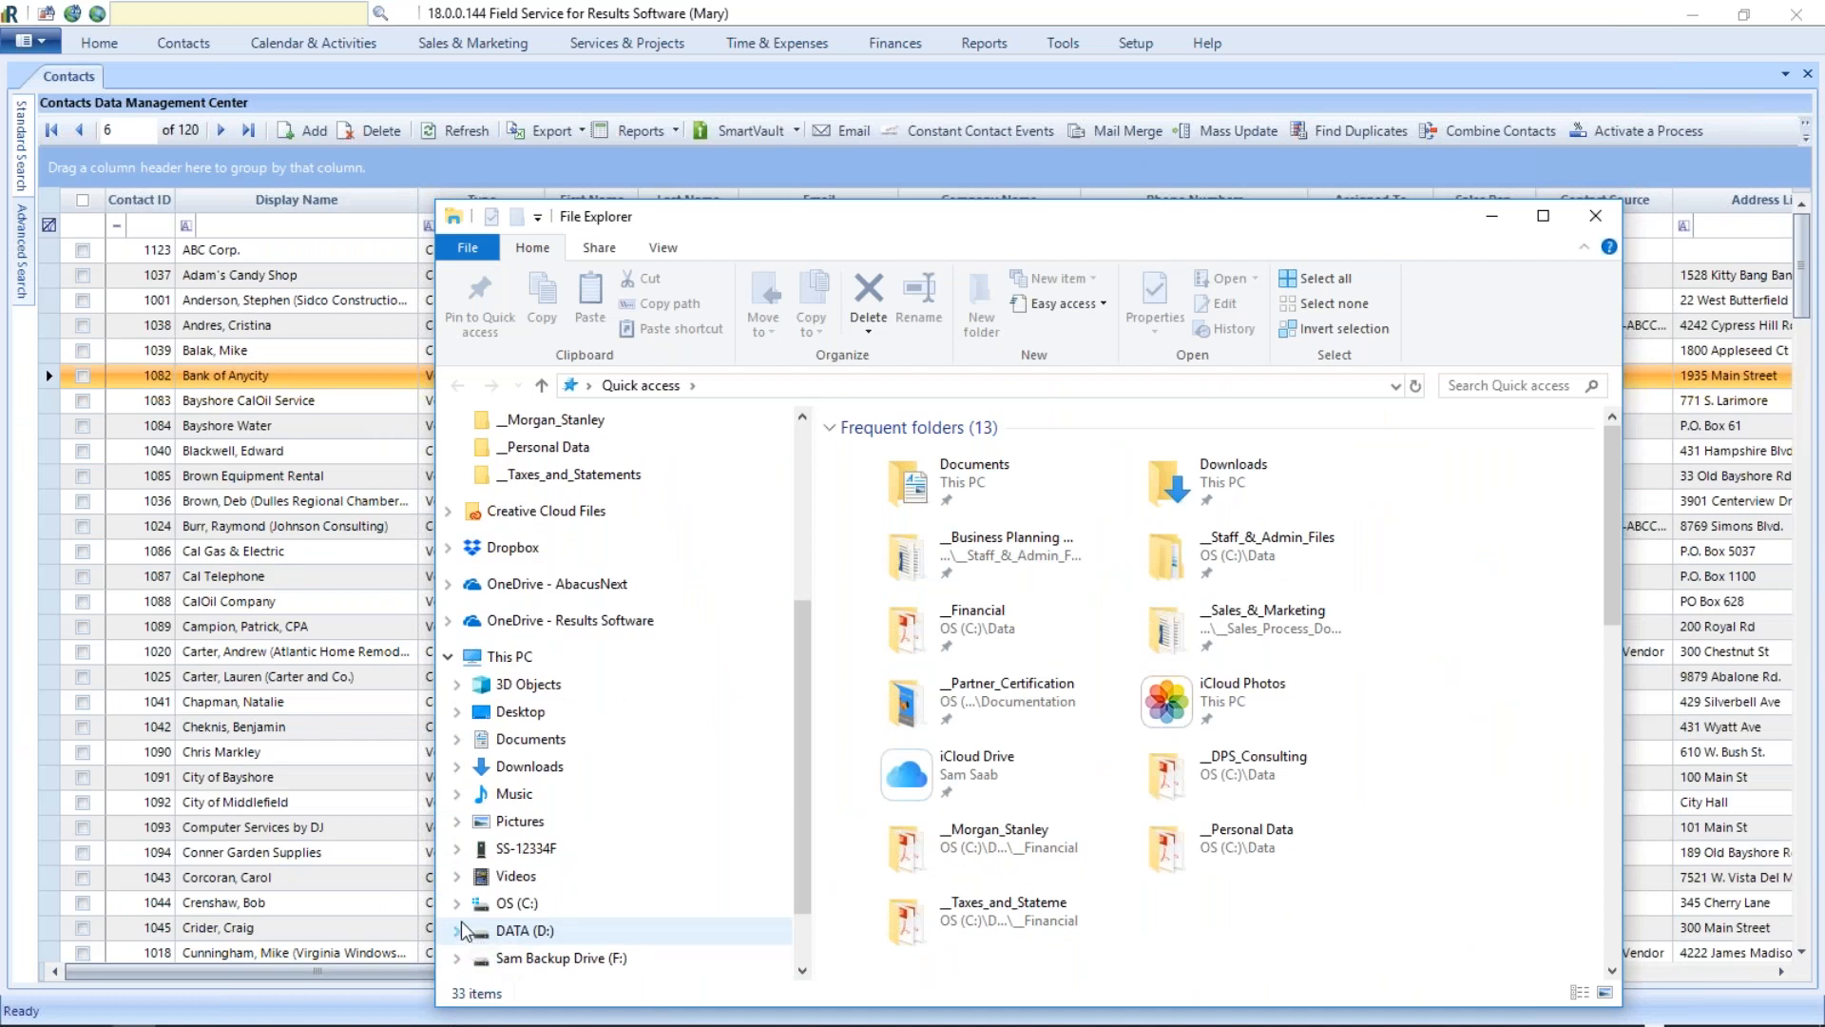
click(455, 903)
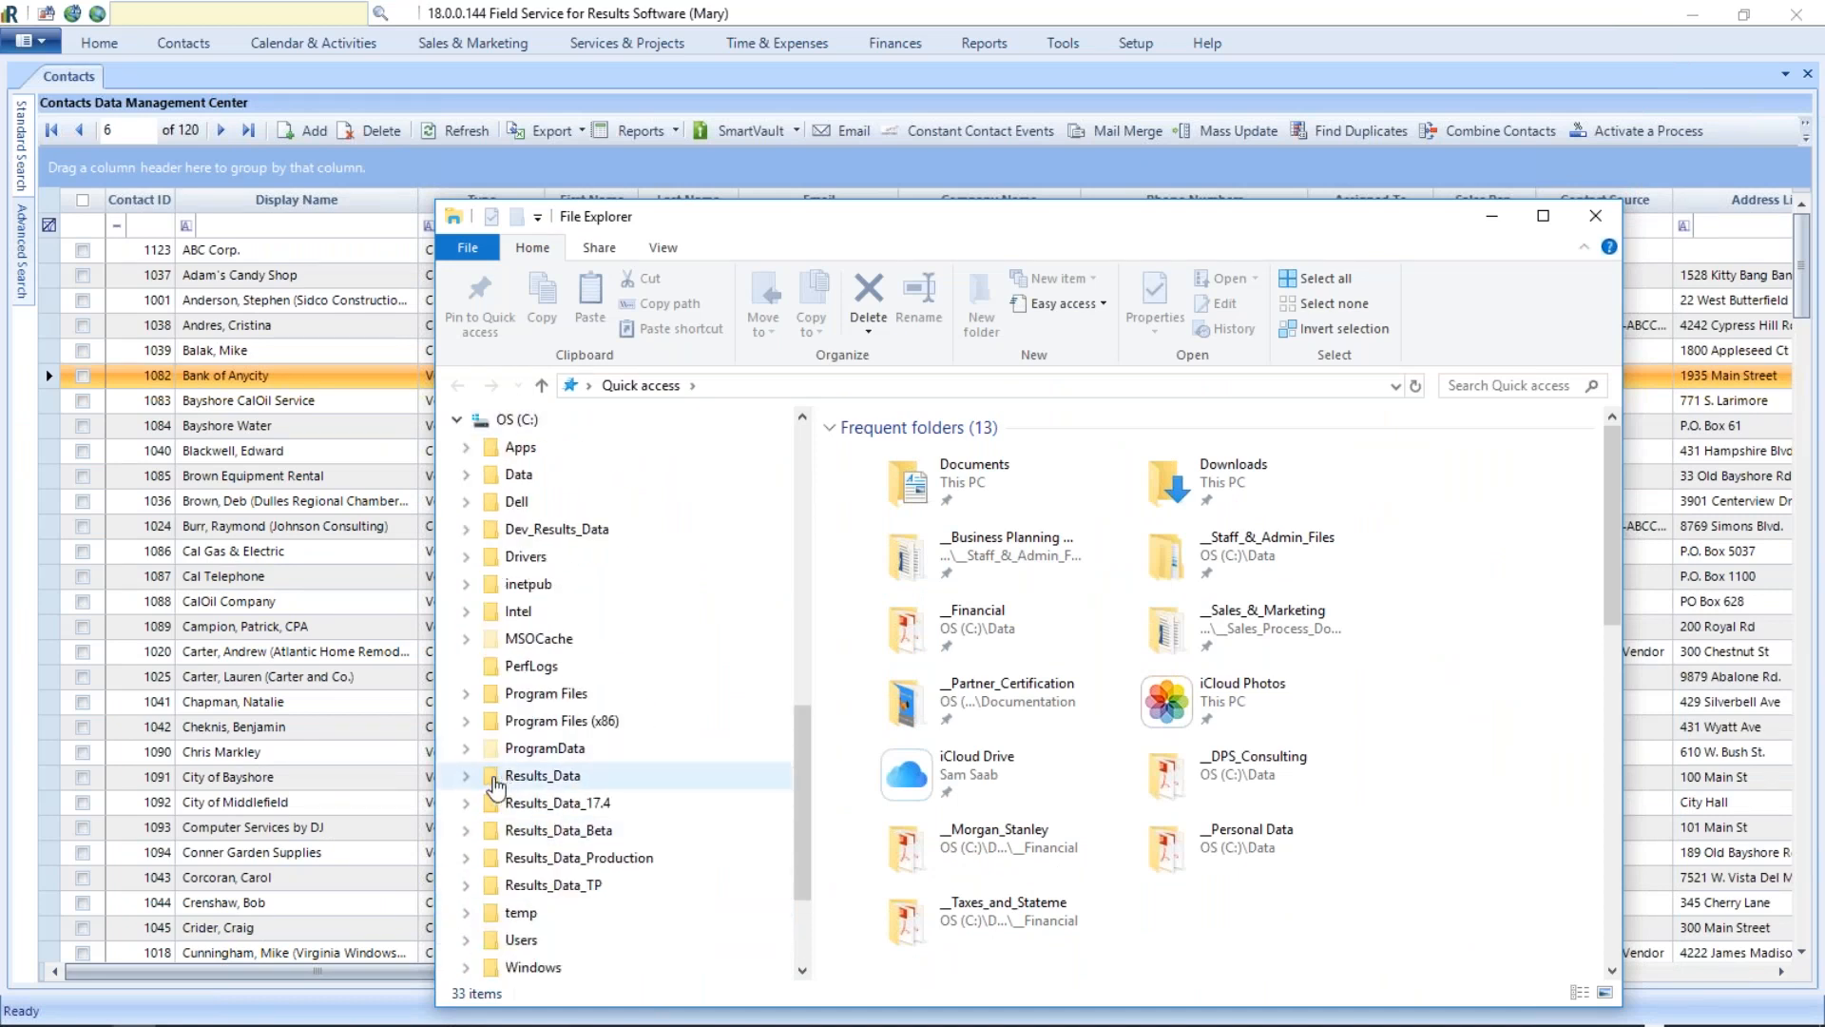
click(461, 777)
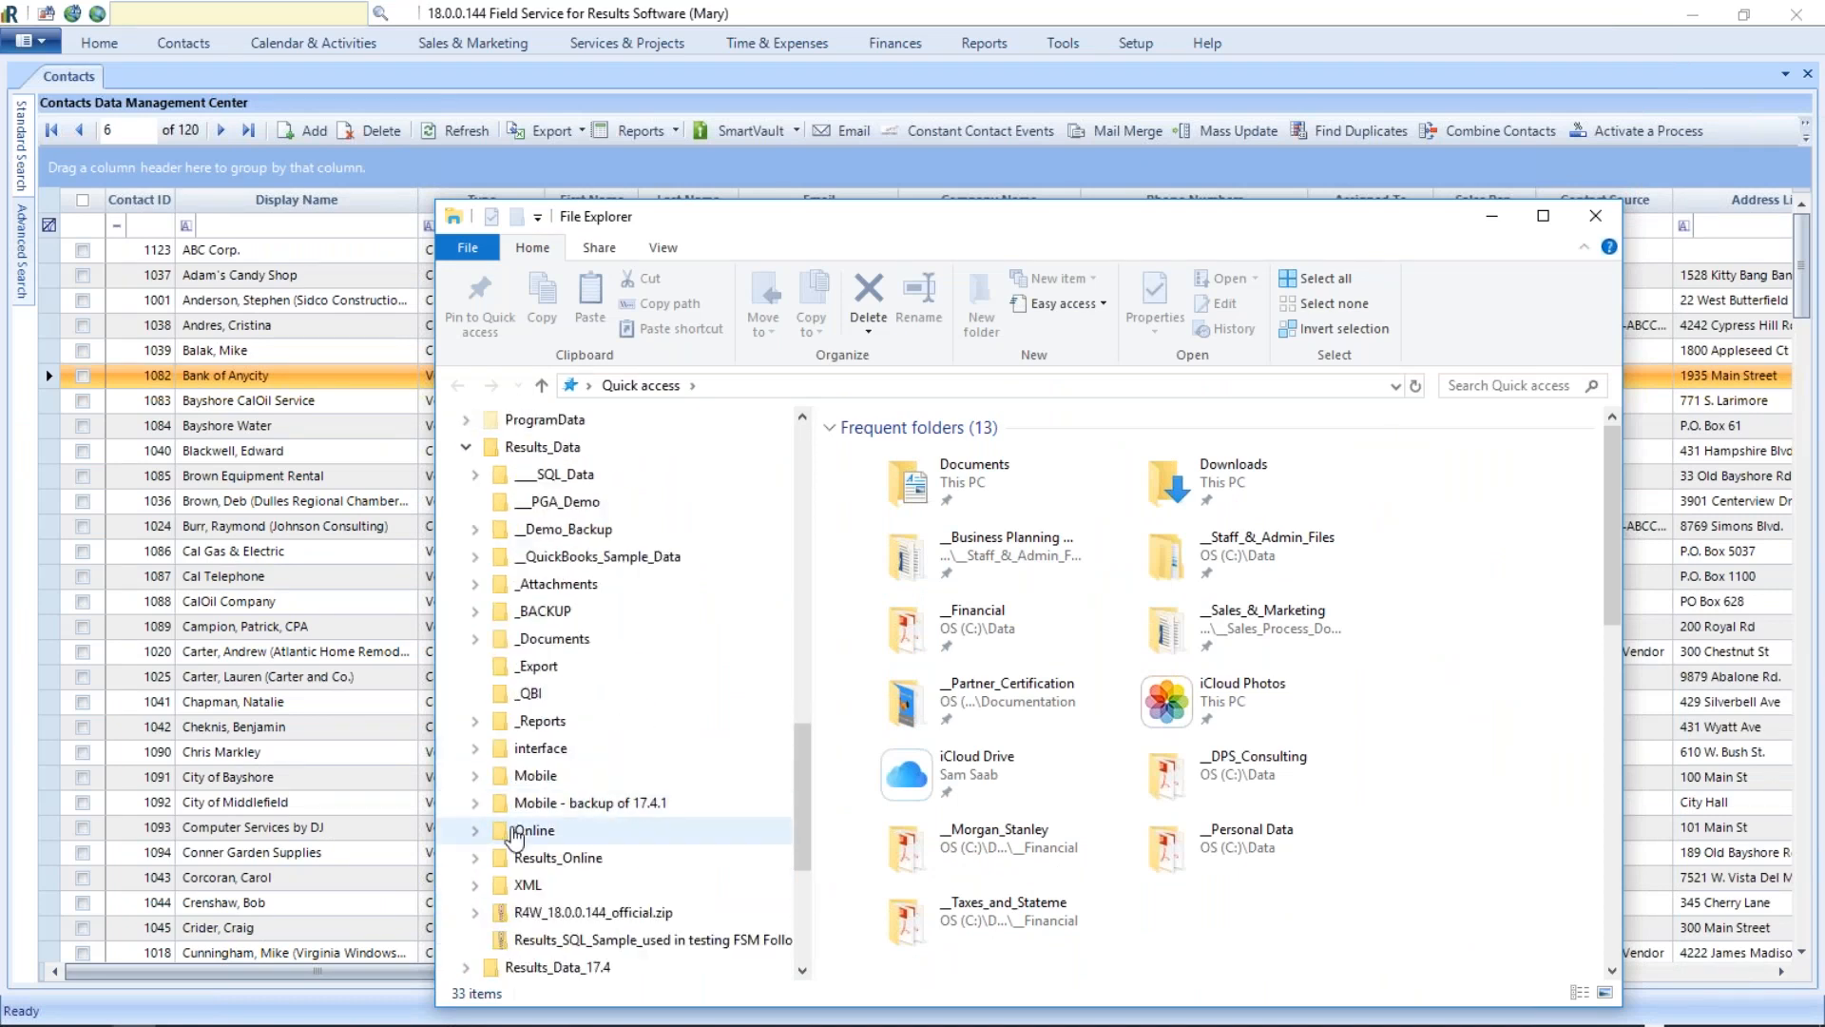
click(537, 671)
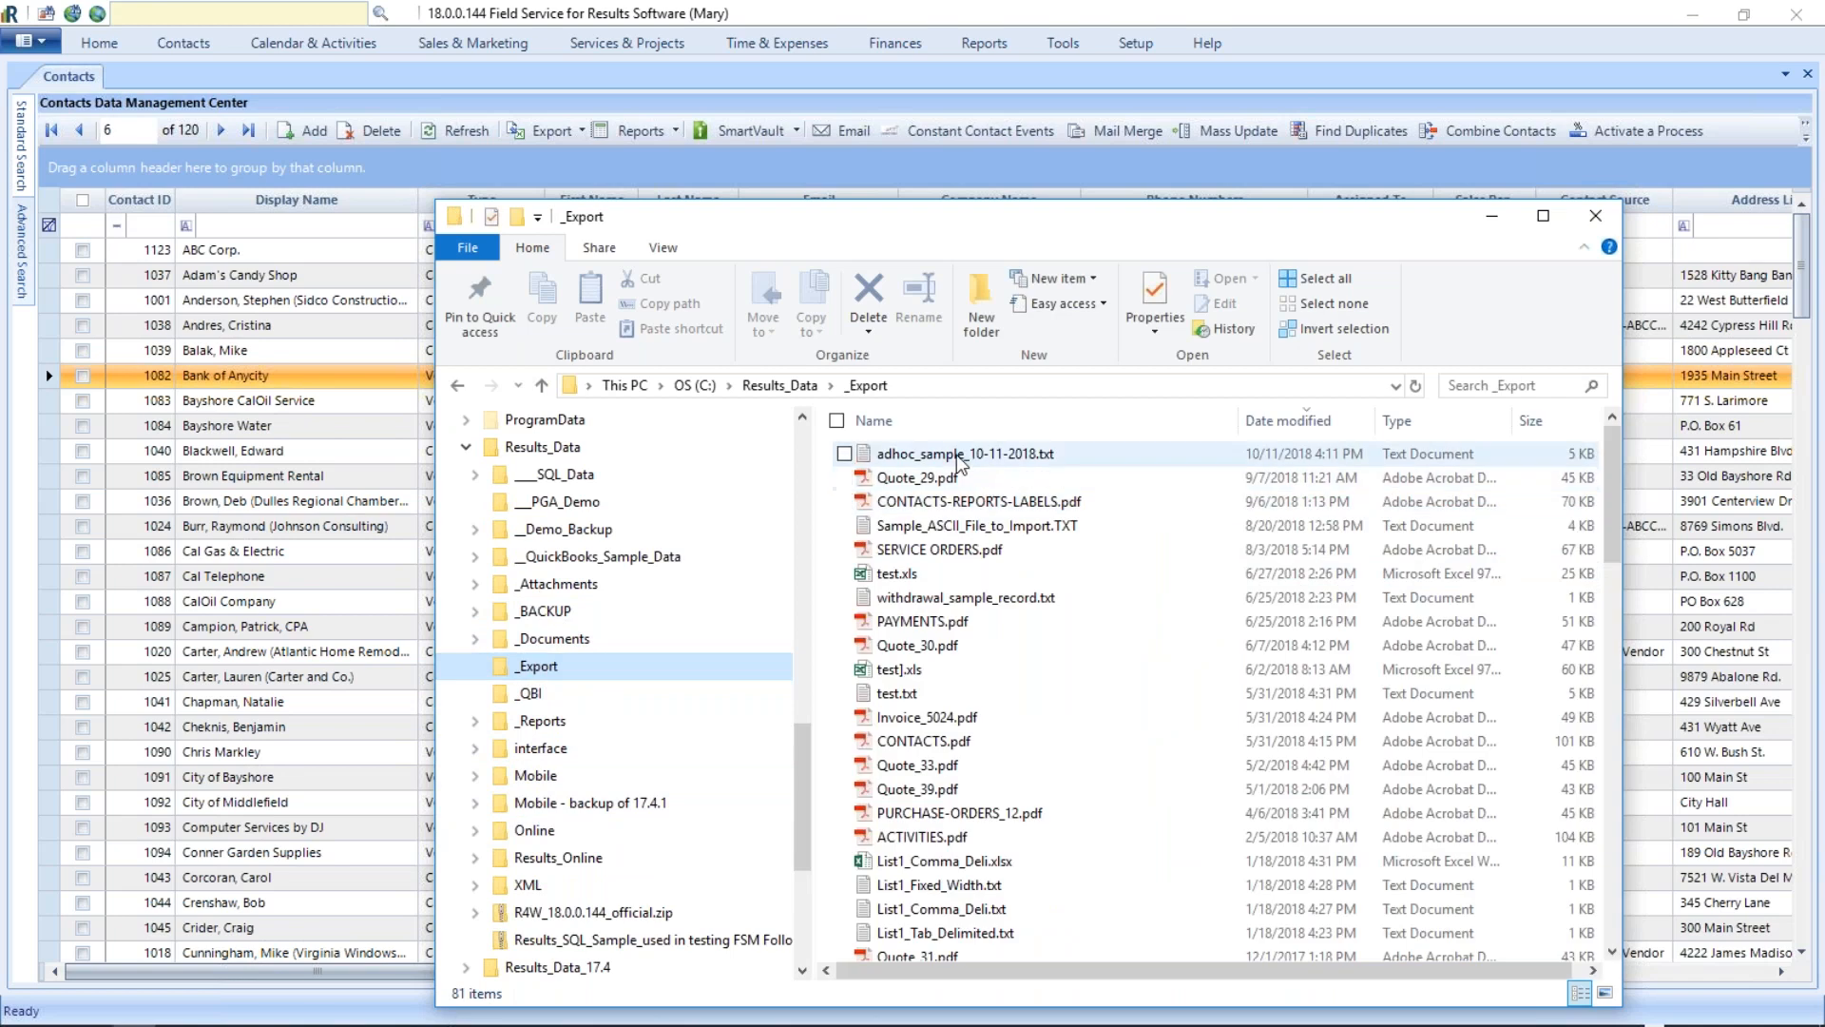
Step: Open adhoc_sample_10-11-2018.txt, examine its header row and tab-delimited columns, and close the file and File Explorer
double_click(958, 456)
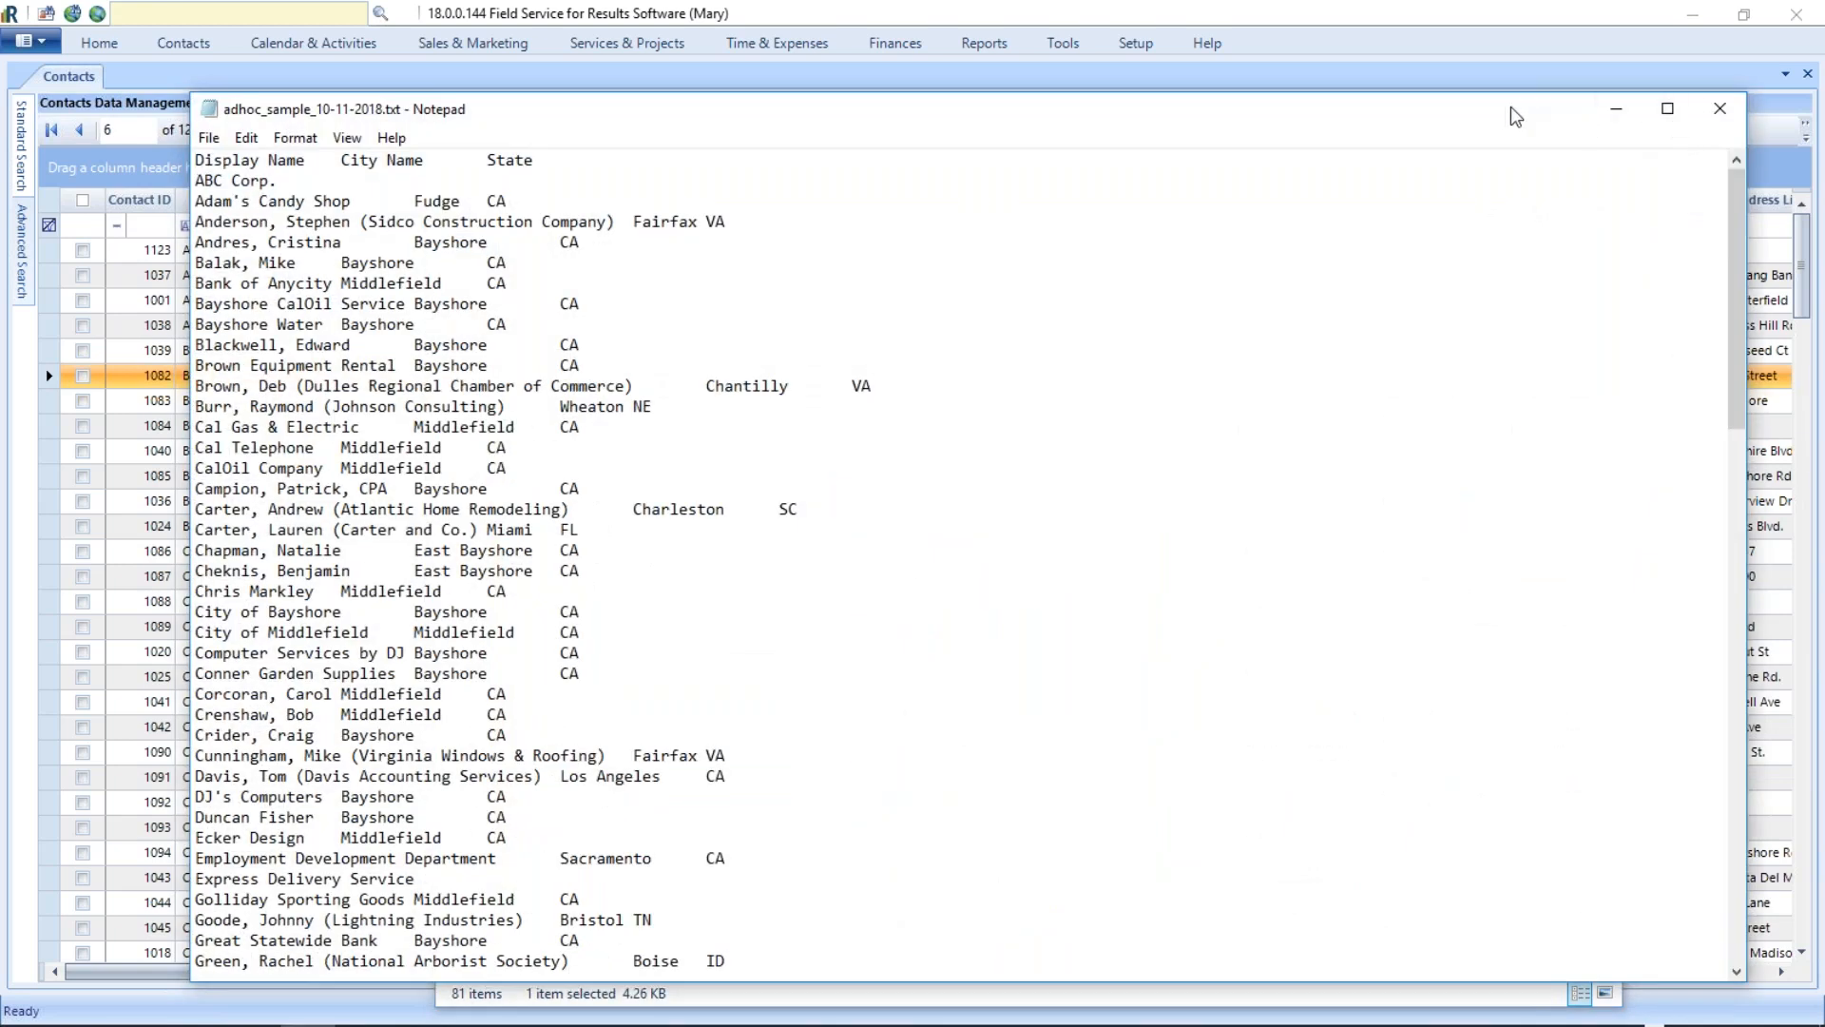
double_click(1527, 99)
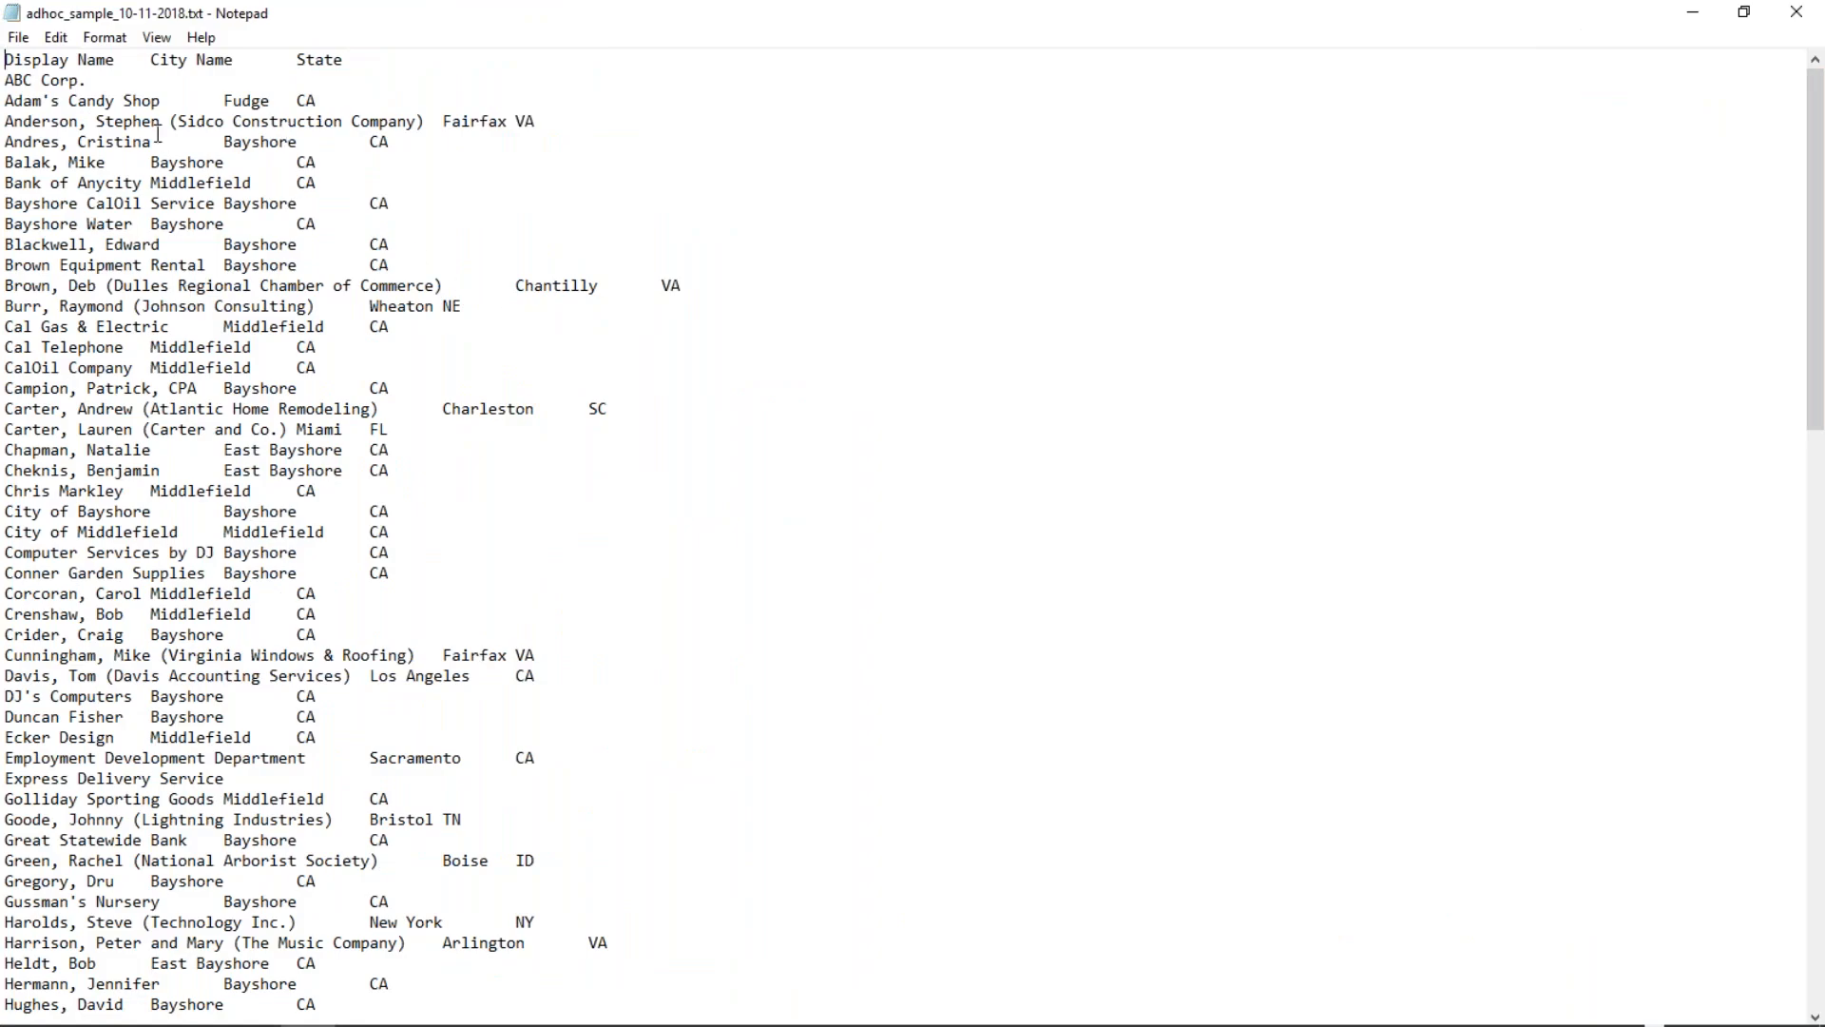
click(126, 169)
key(Right)
key(Right)
key(Left)
key(Right)
key(Right)
drag(449, 38, 502, 47)
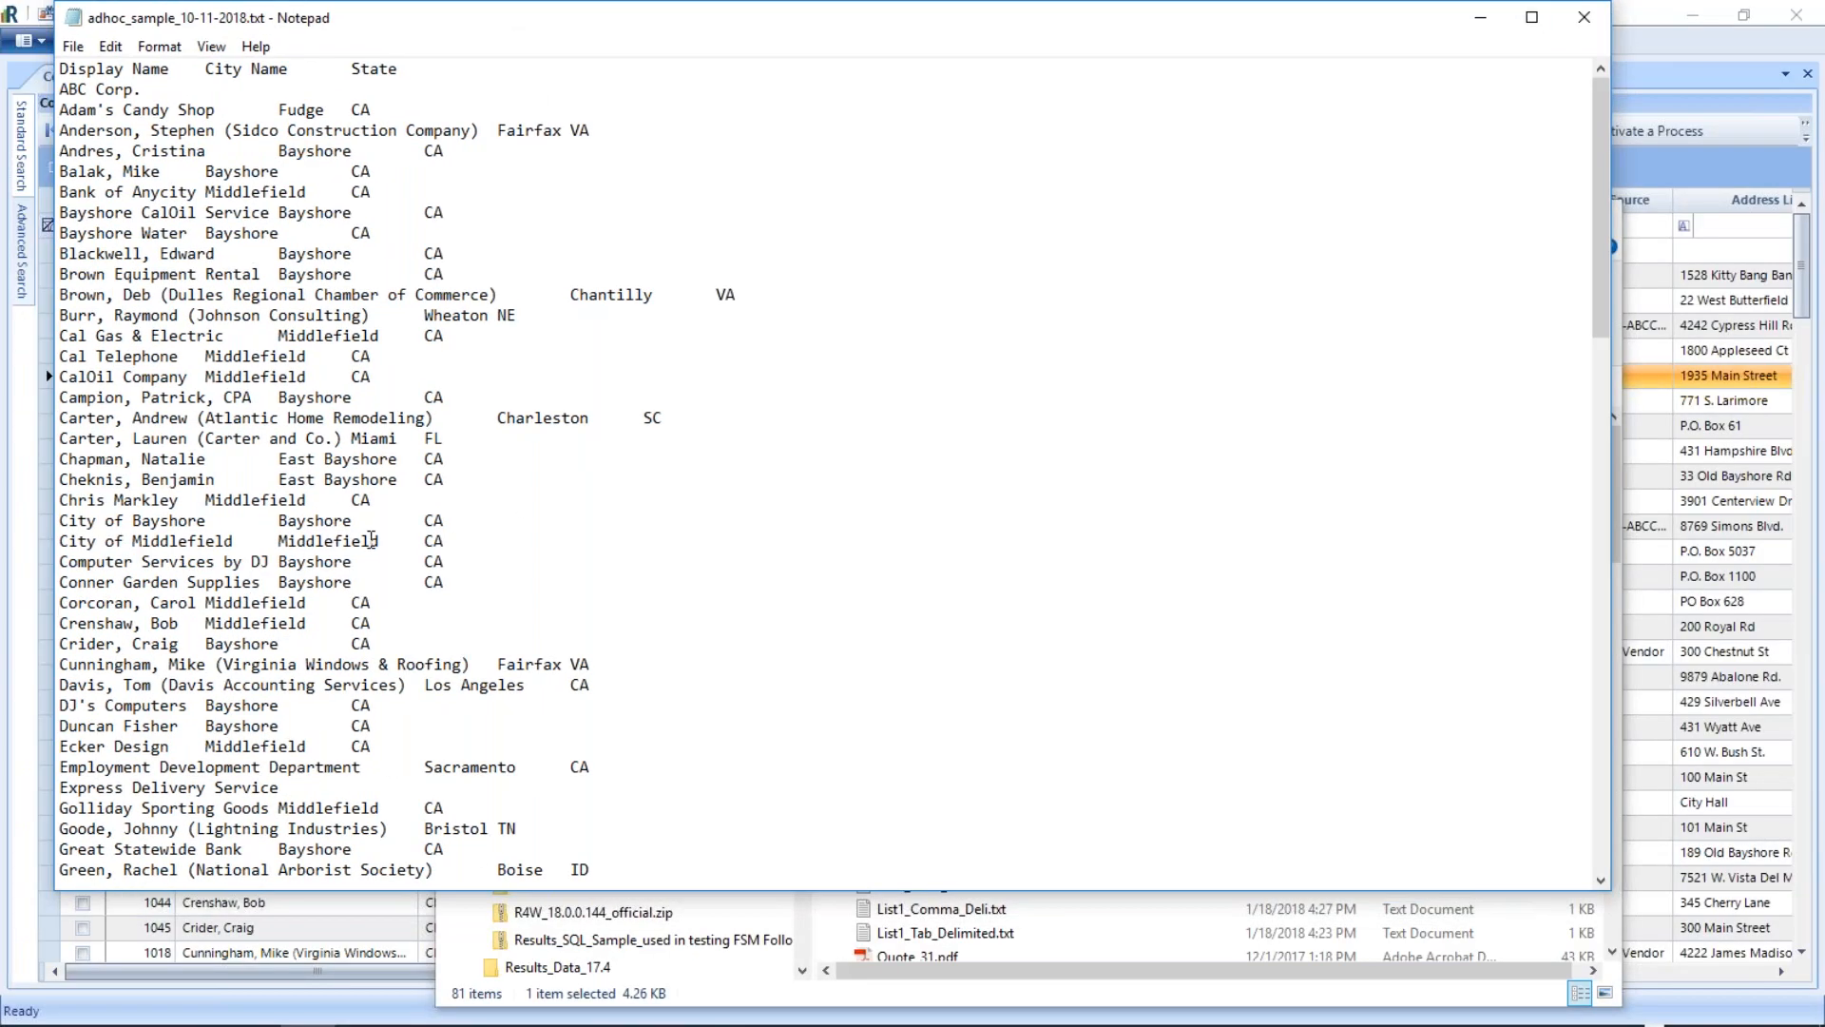
click(1586, 27)
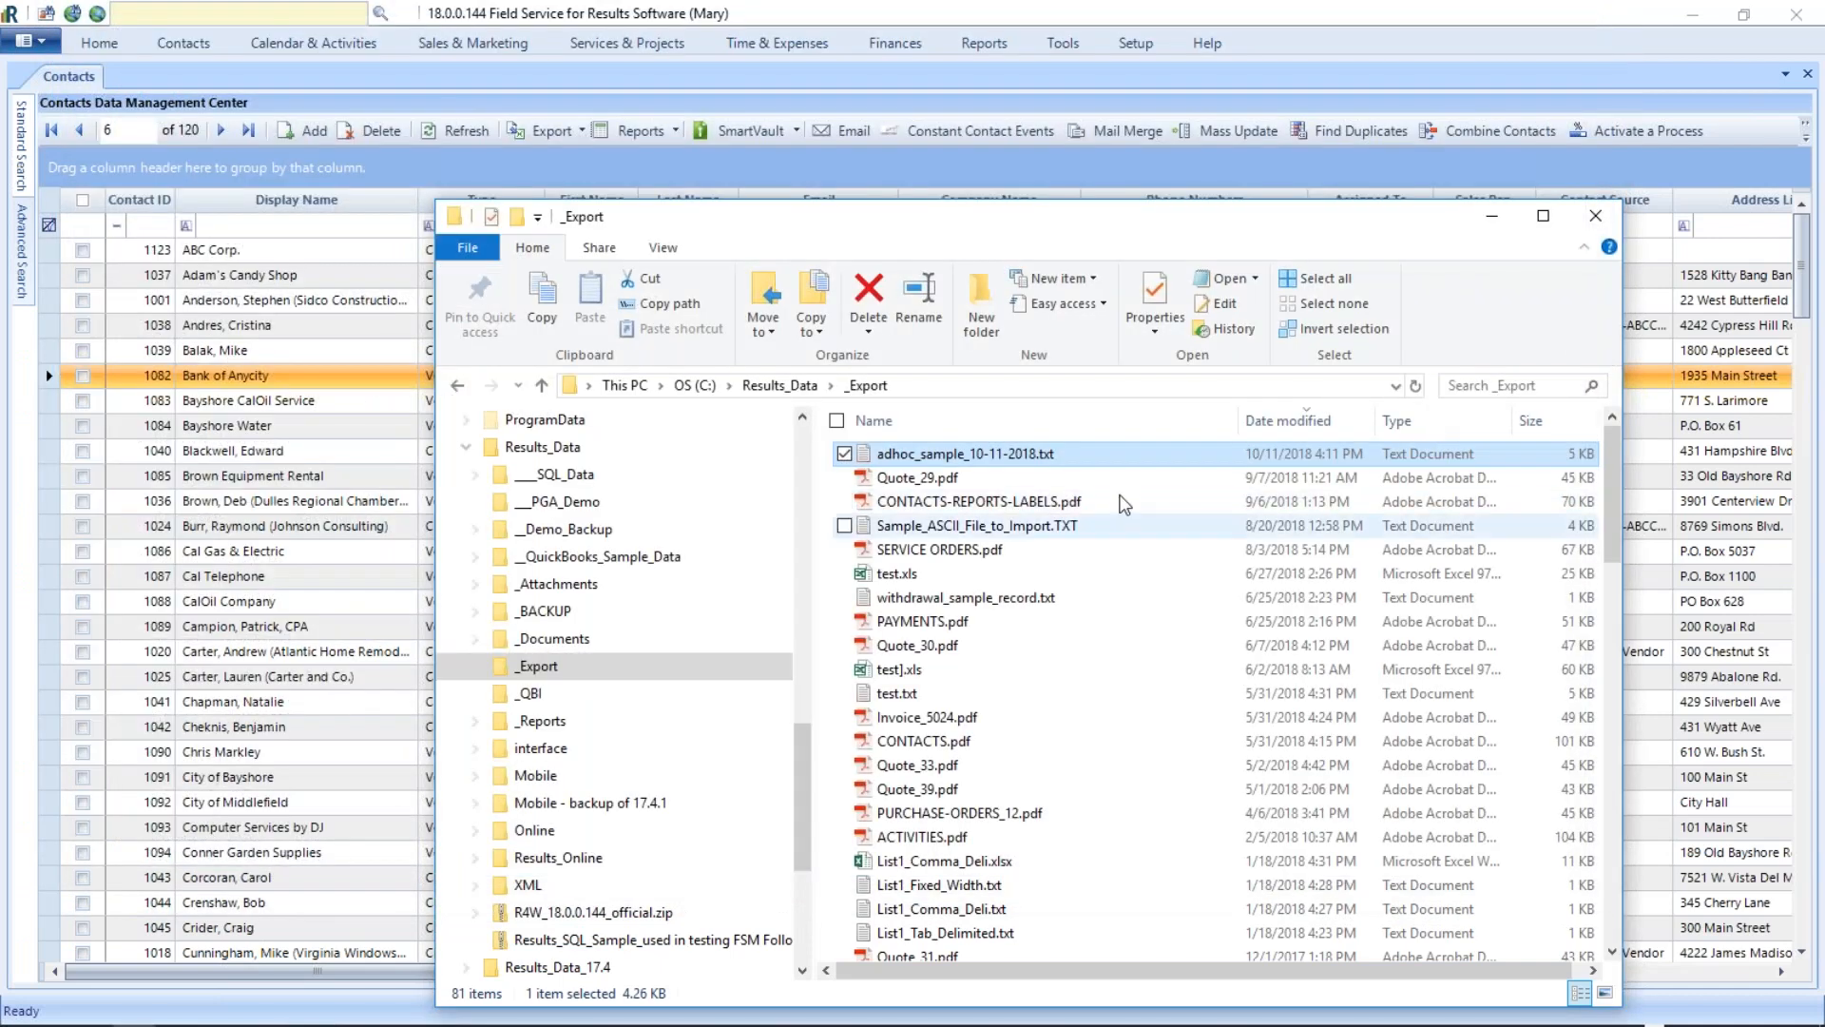
click(1605, 217)
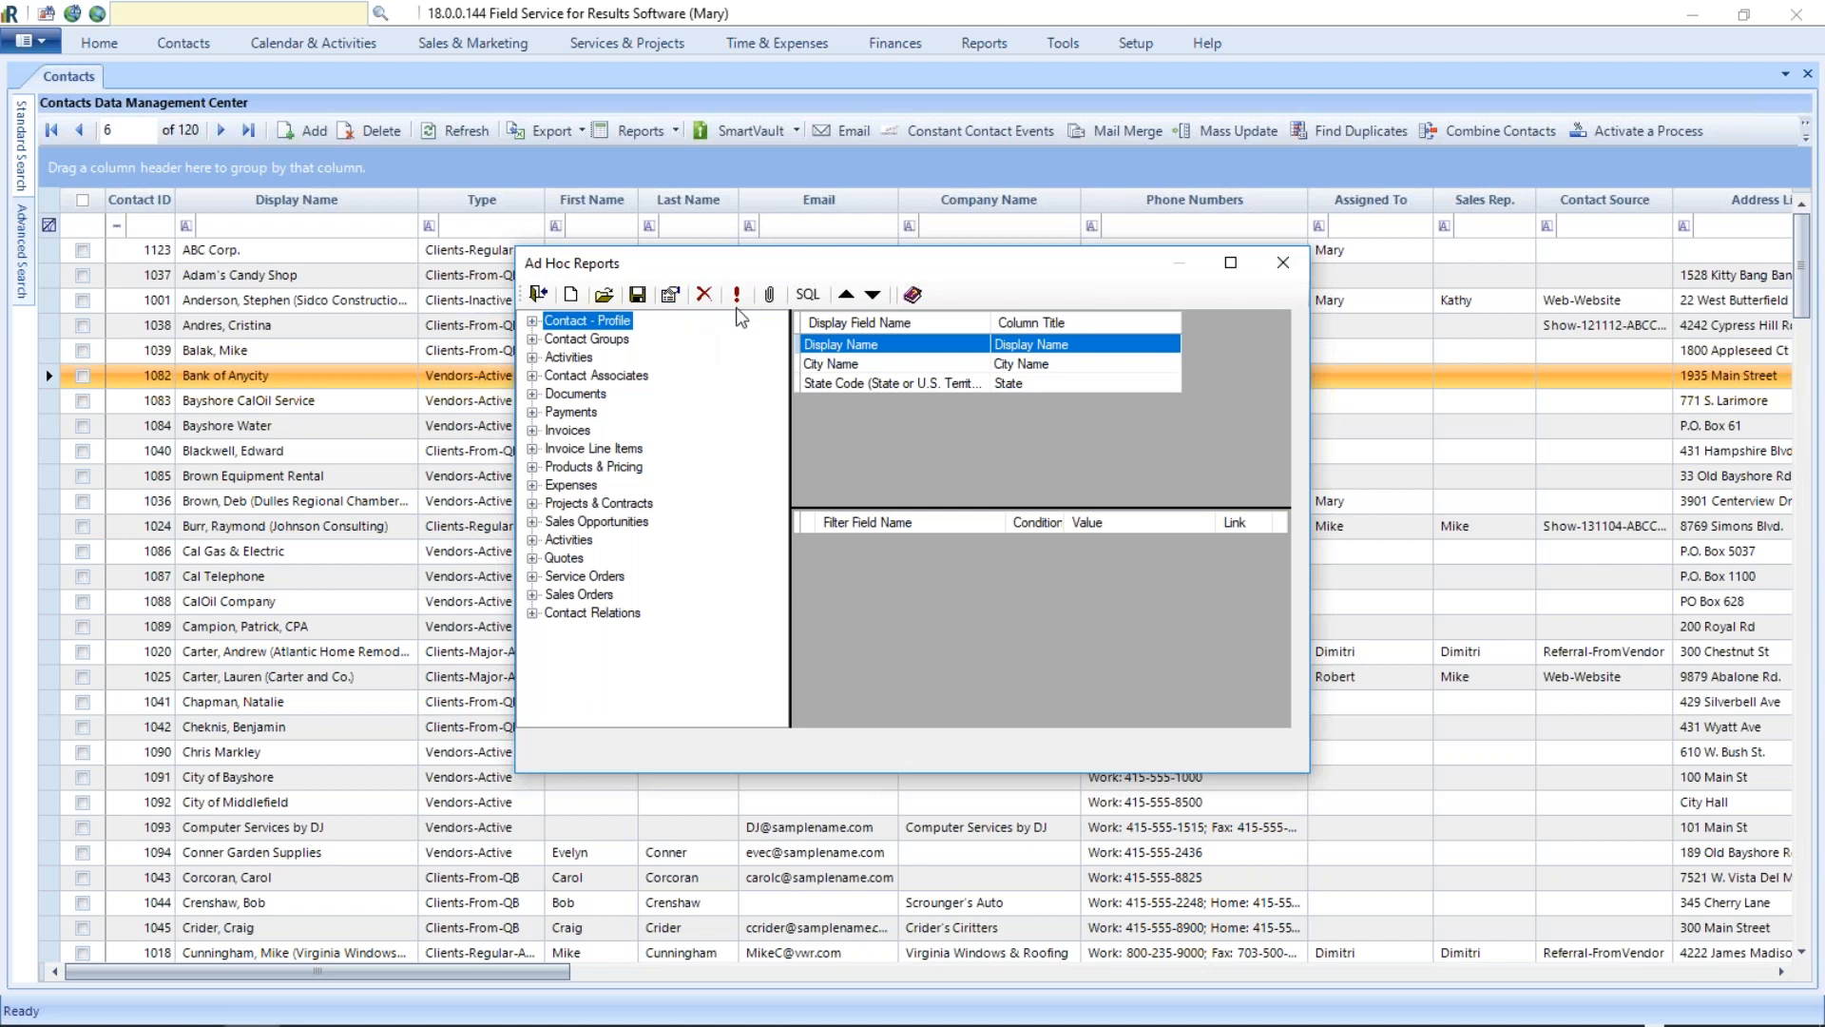
Step: Review the header row and delimiter options for the report's file output, and leave without exporting
click(770, 294)
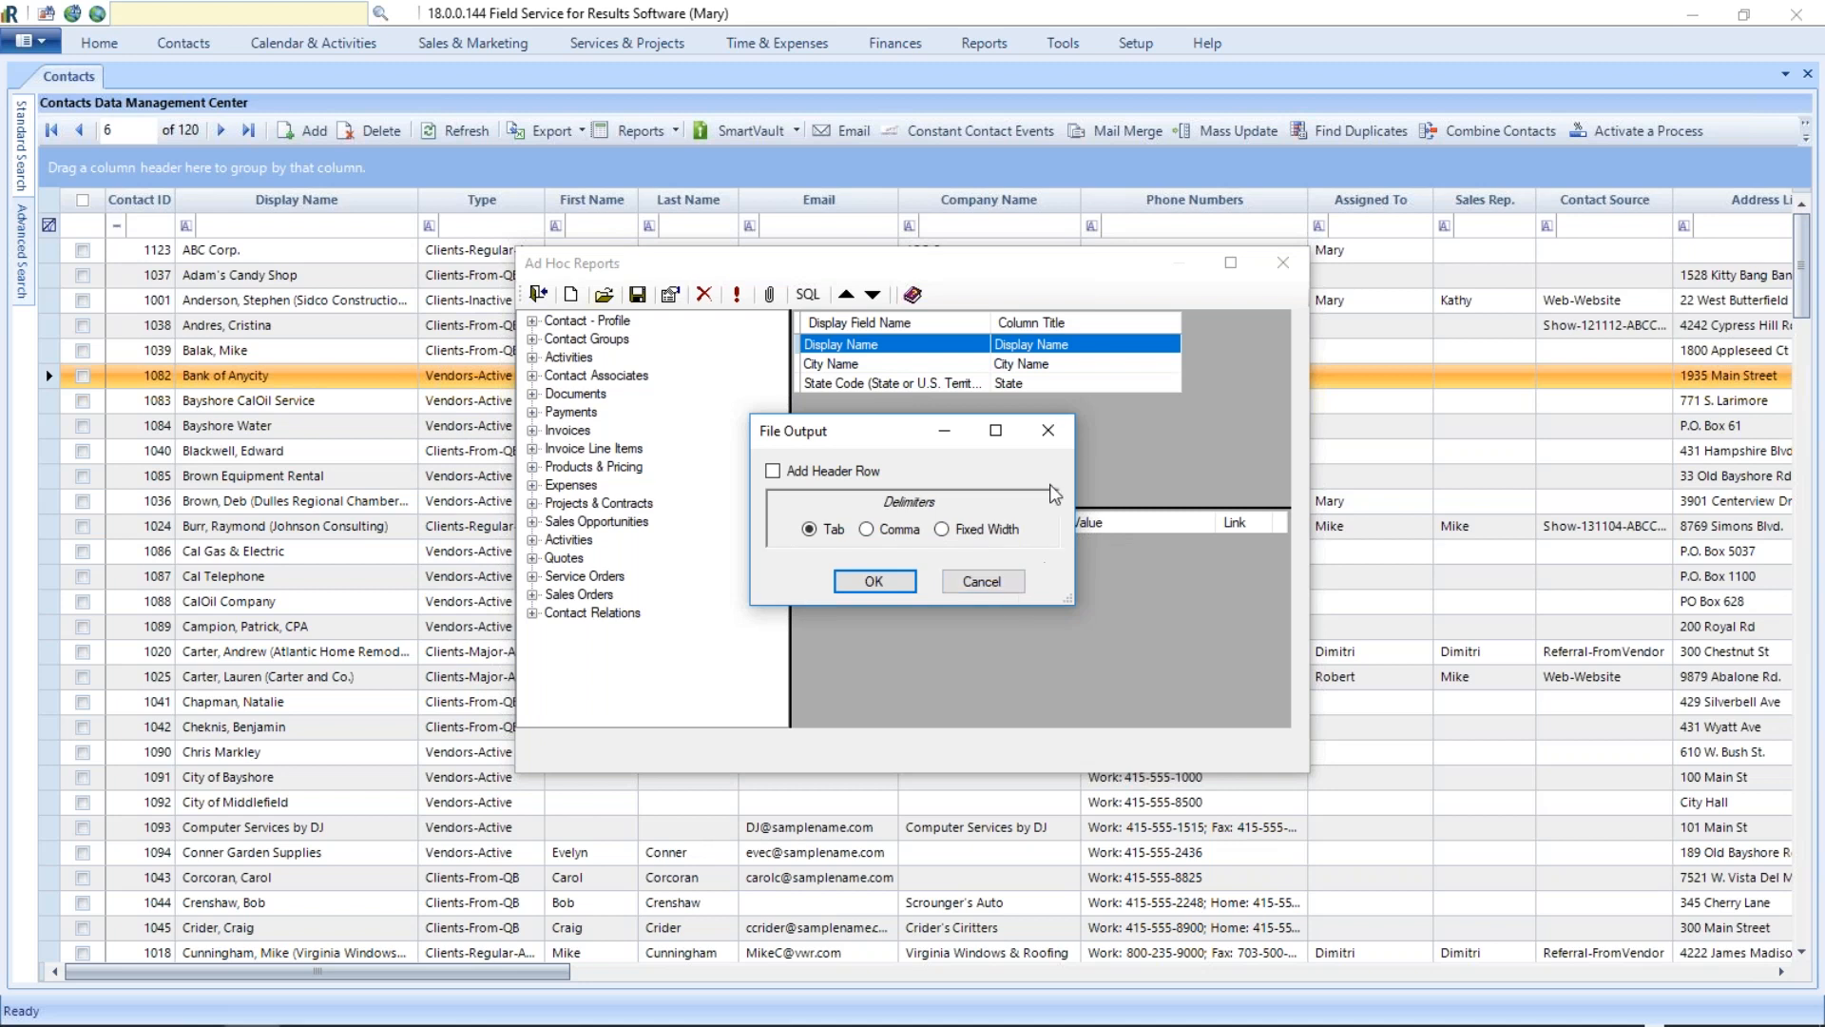
click(1060, 433)
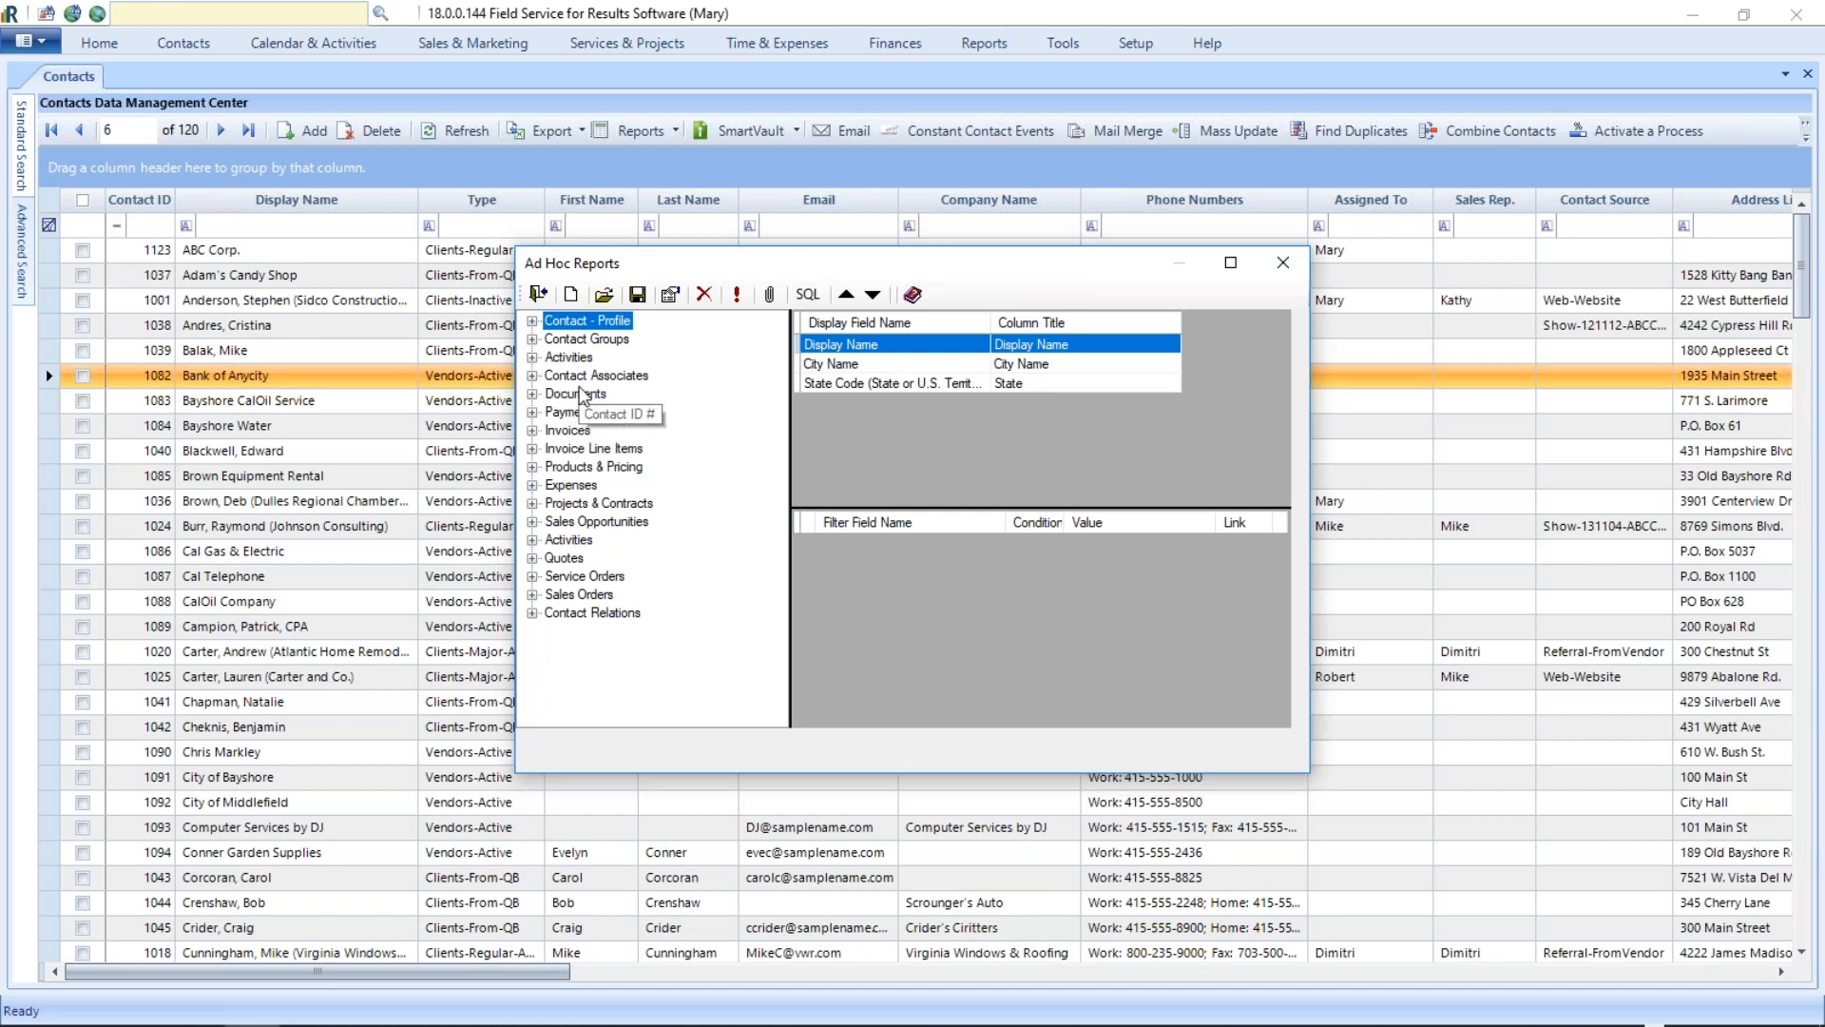
Step: Look over the Invoices and Invoice Line Items field groups, and close the Ad Hoc Reports window
click(568, 433)
click(592, 451)
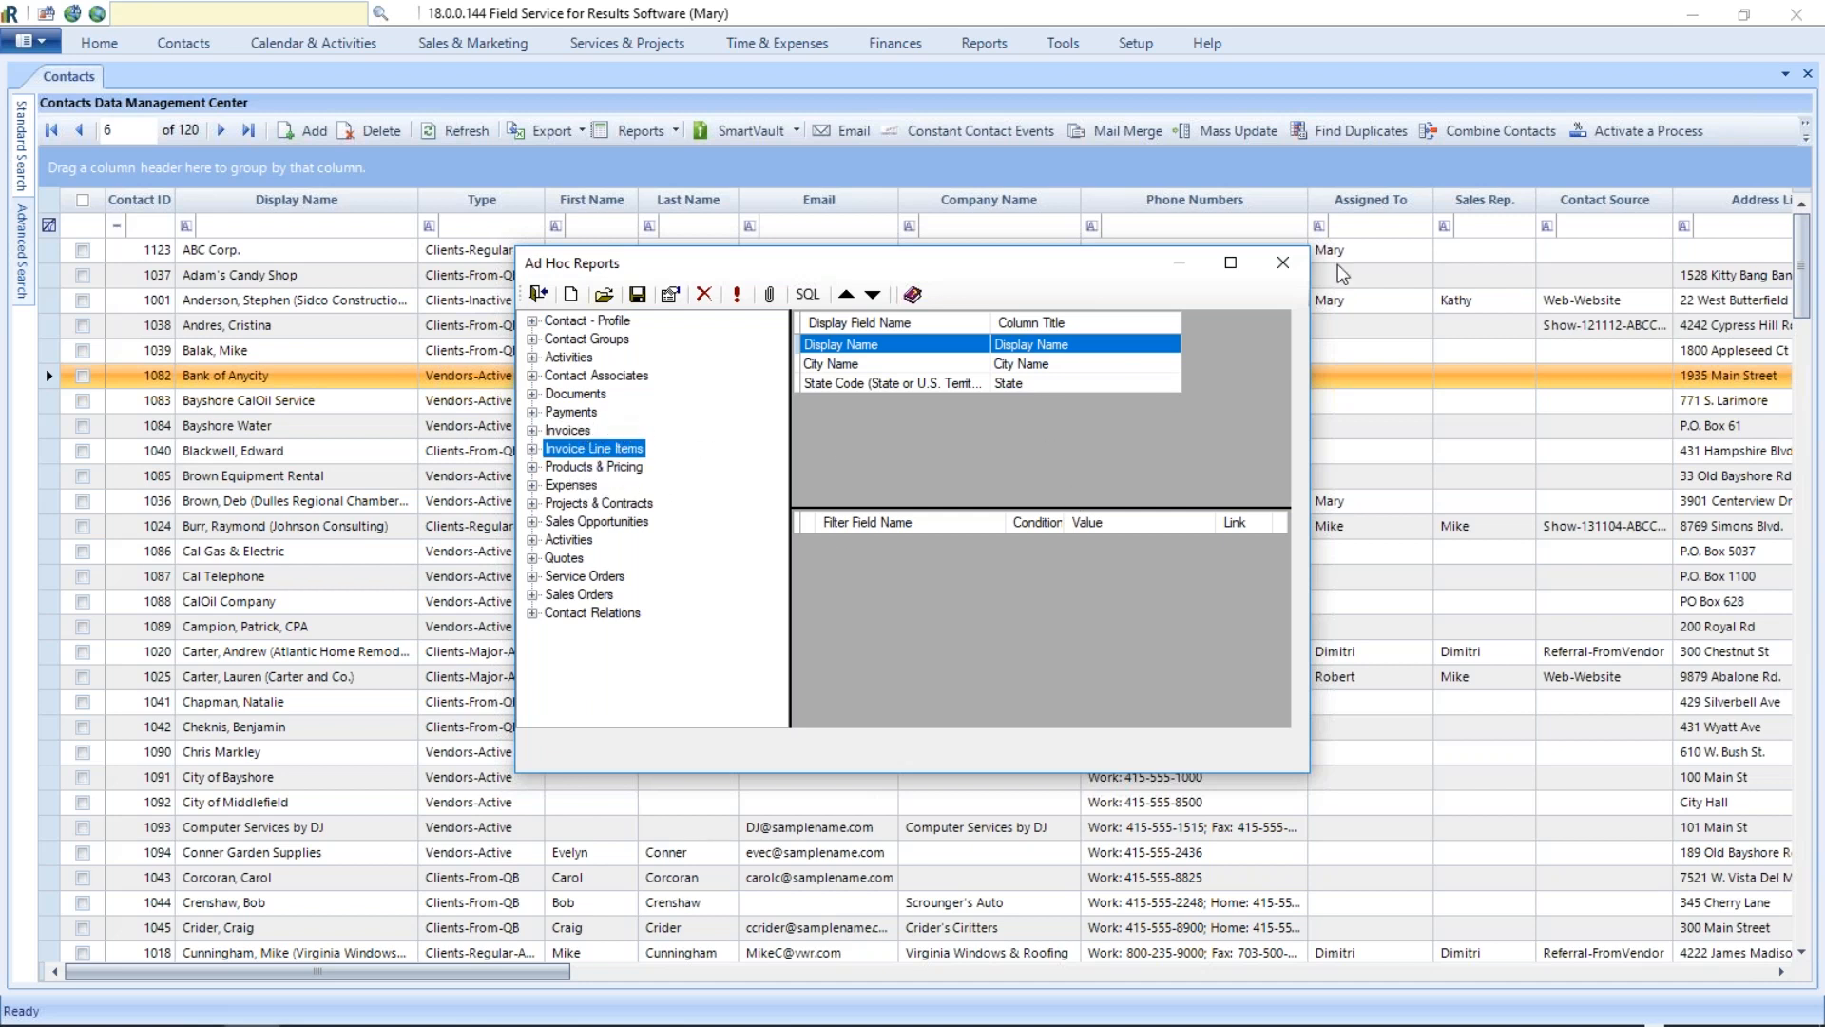
click(1283, 276)
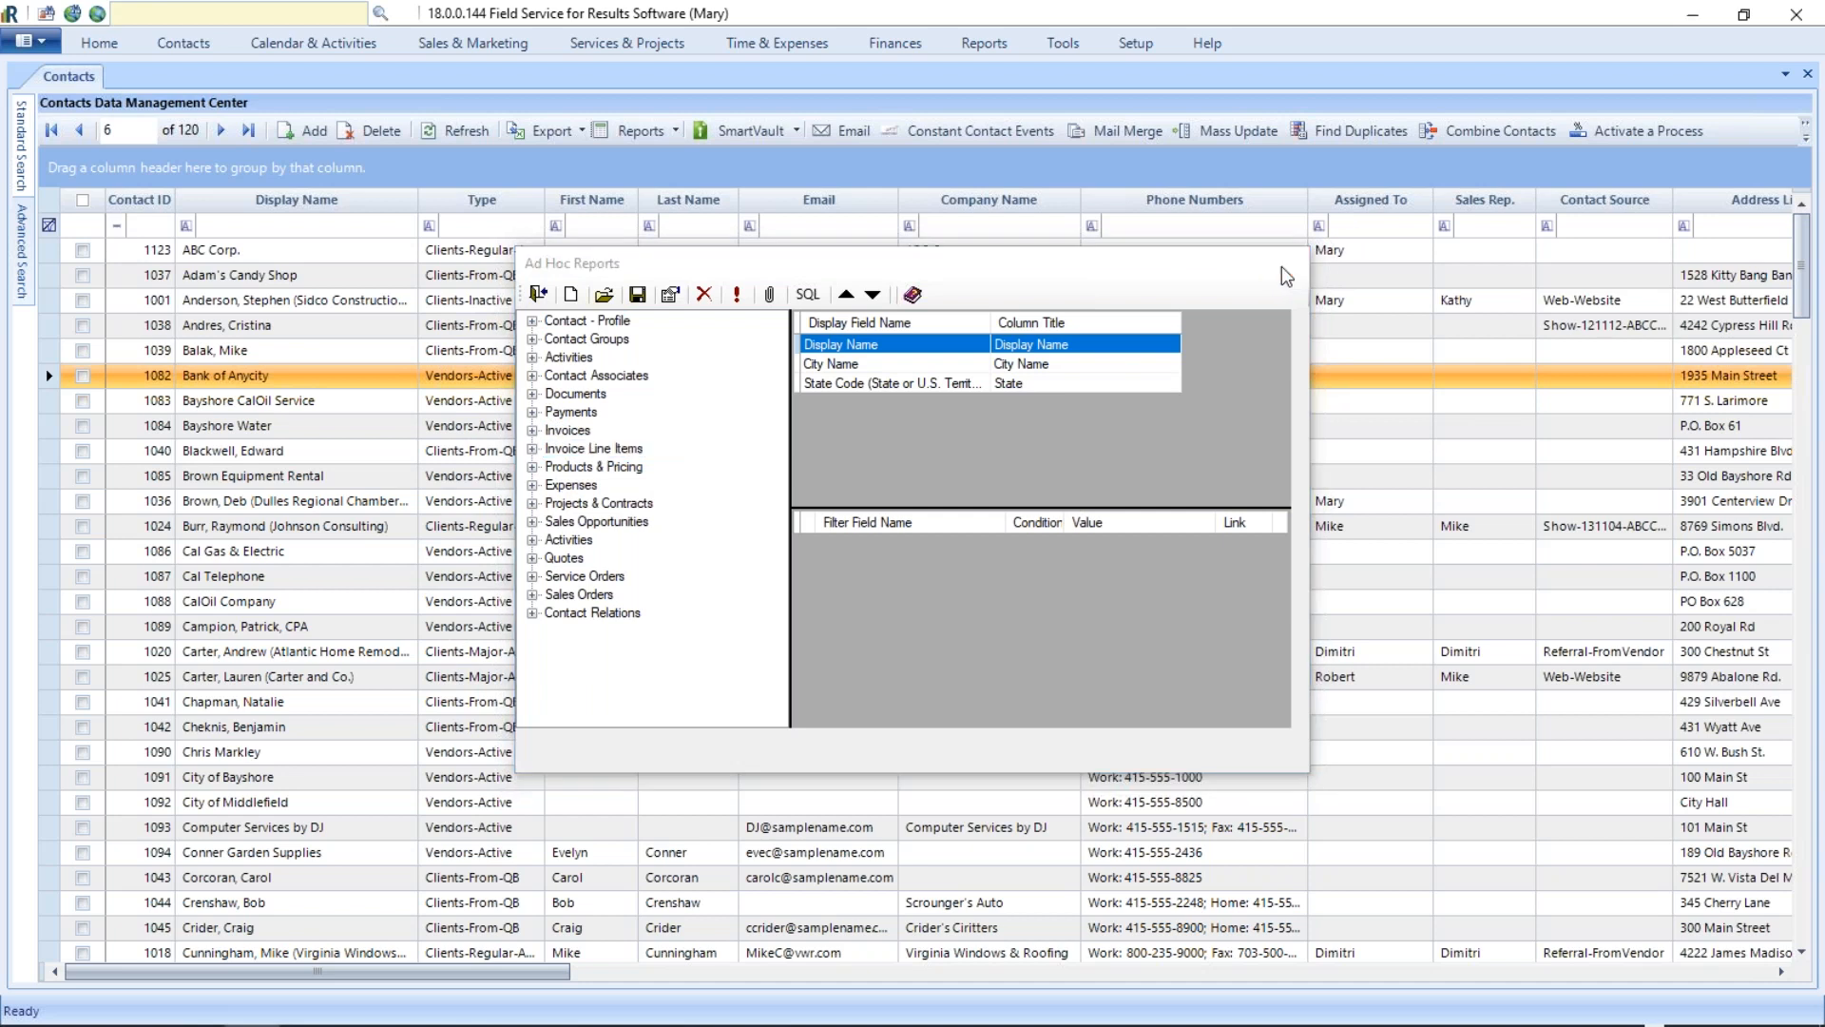
Step: Open the Sidco Construction Company contact record, view its editable list of sections, and hide the list
double_click(268, 302)
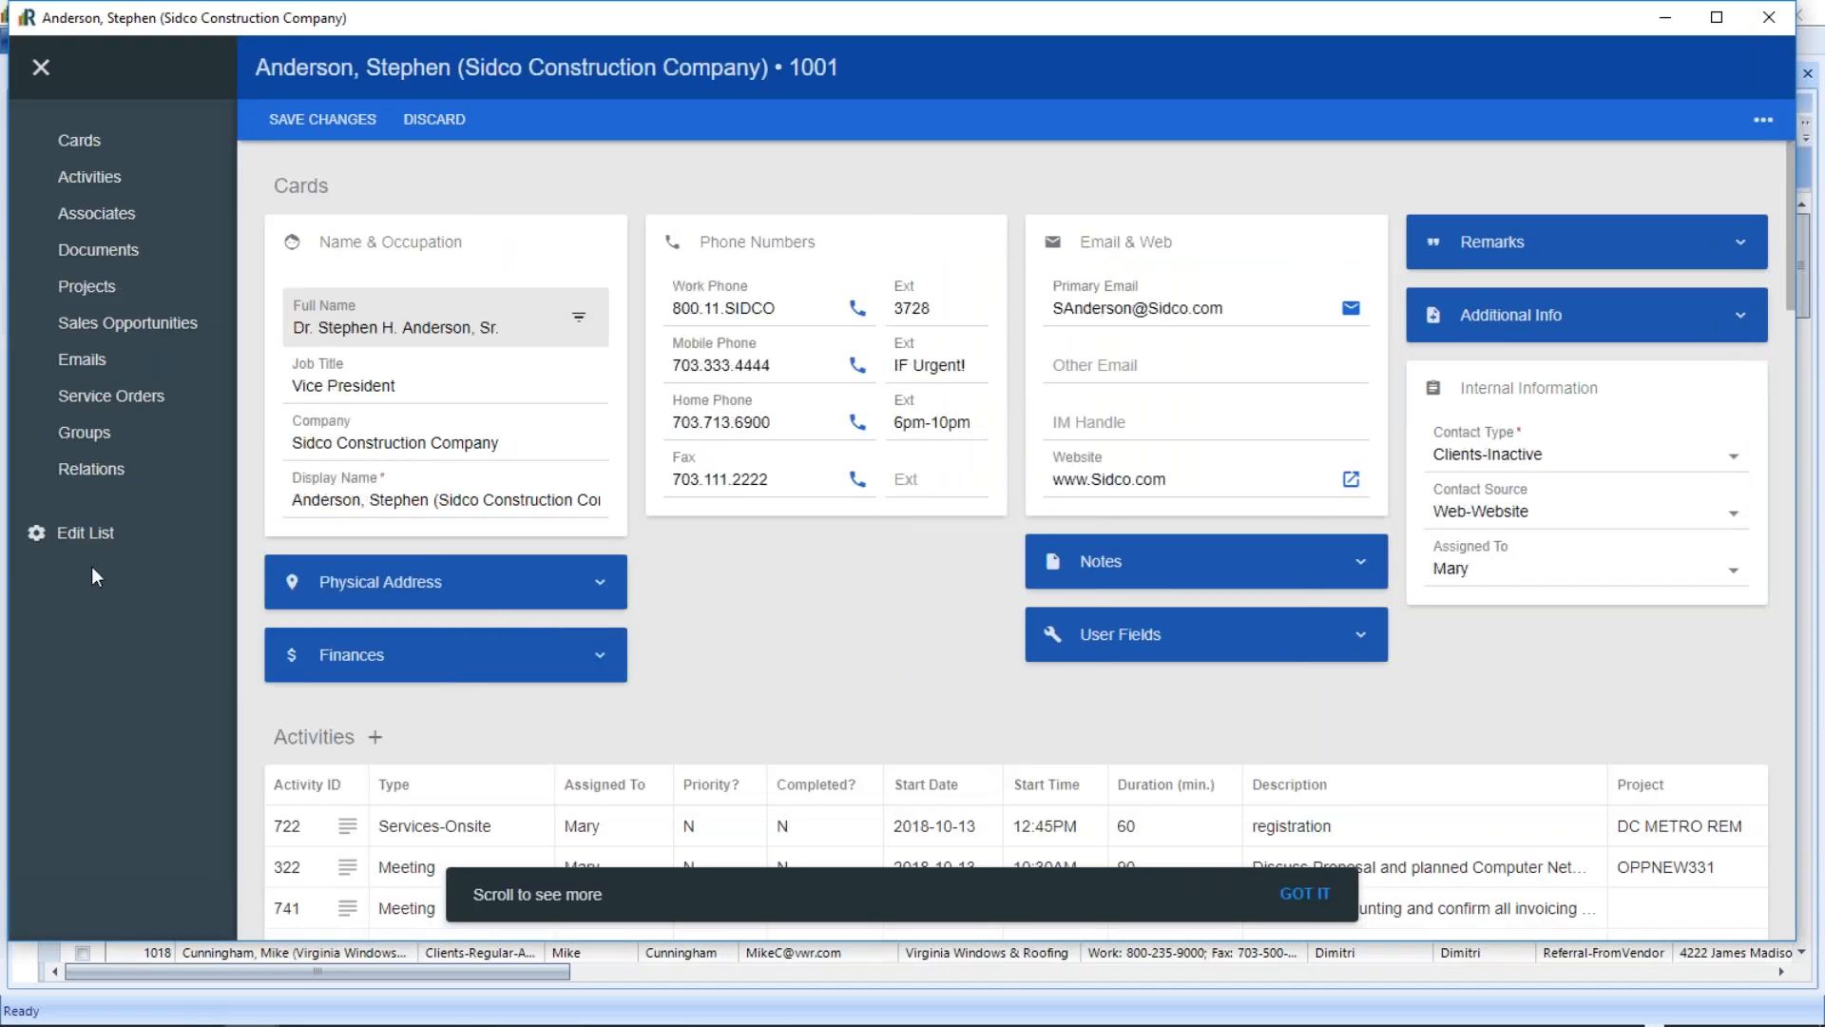
click(86, 532)
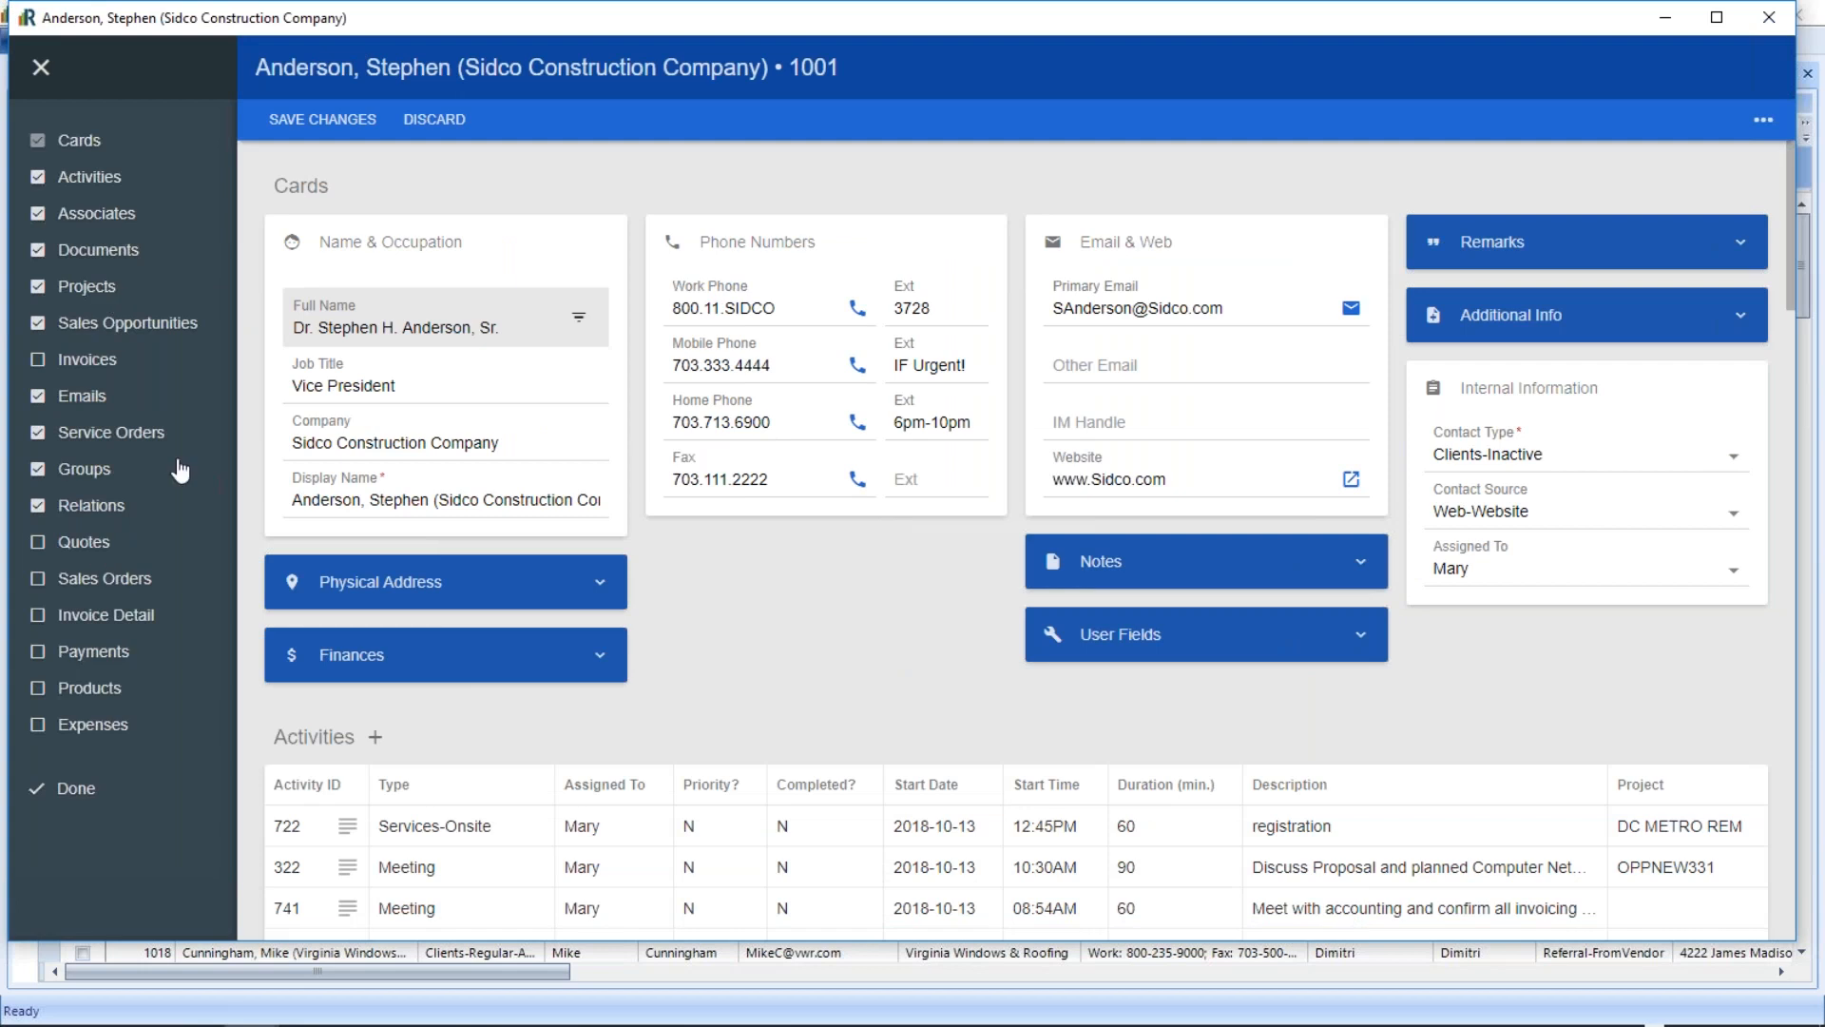
click(40, 67)
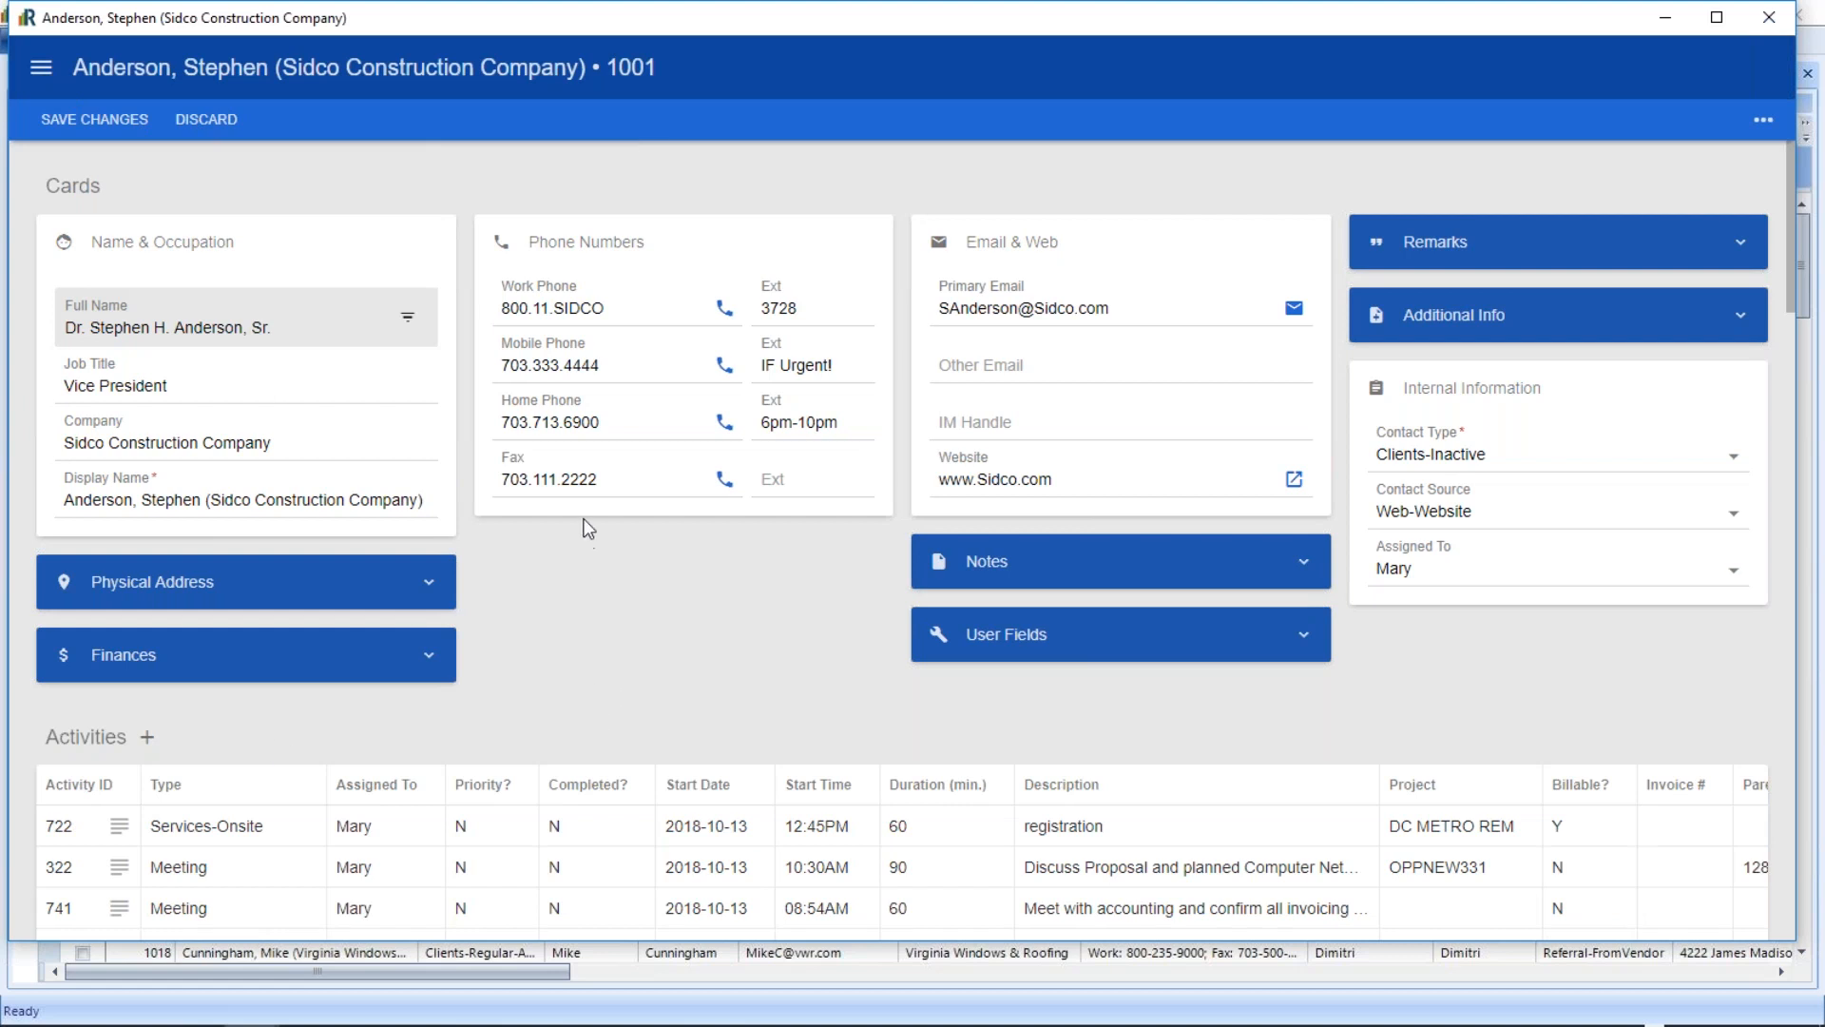
Step: Look through the contact's activities, documents, projects, sales opportunities and emails, and show the section list again
scroll(588, 528, down, 12)
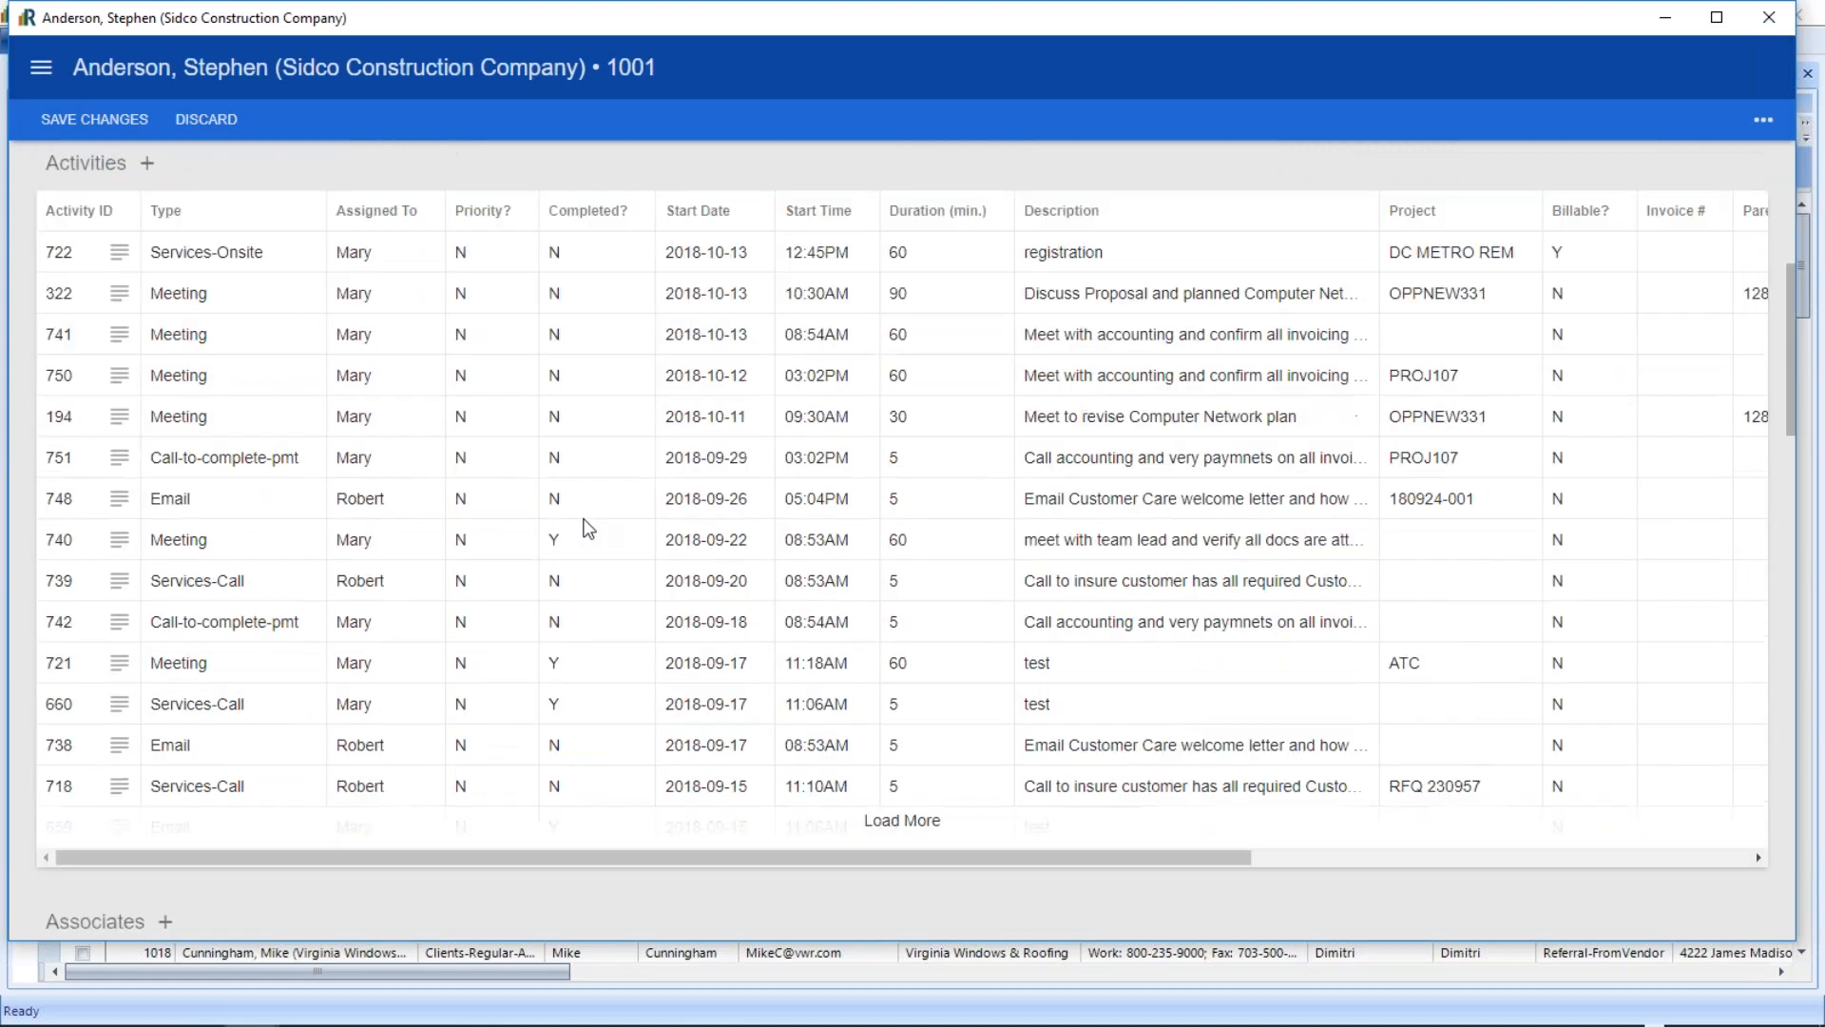
scroll(588, 528, down, 15)
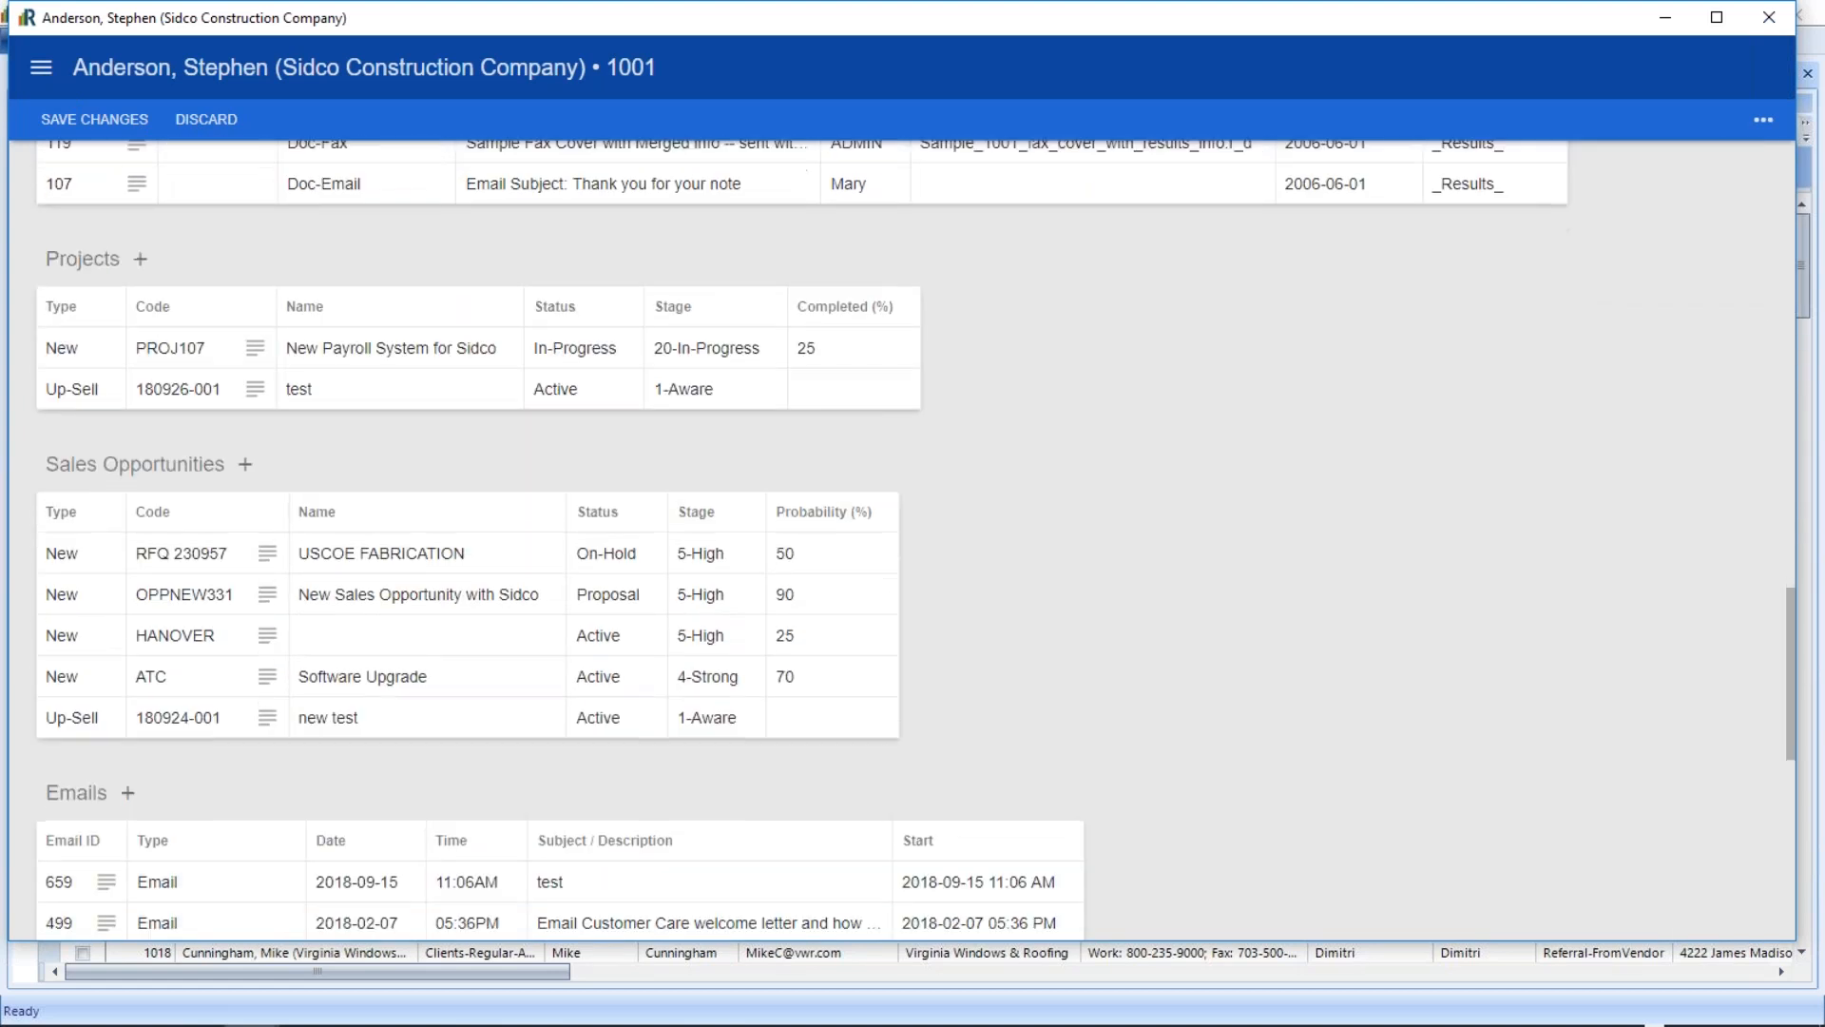
scroll(903, 537, up, 20)
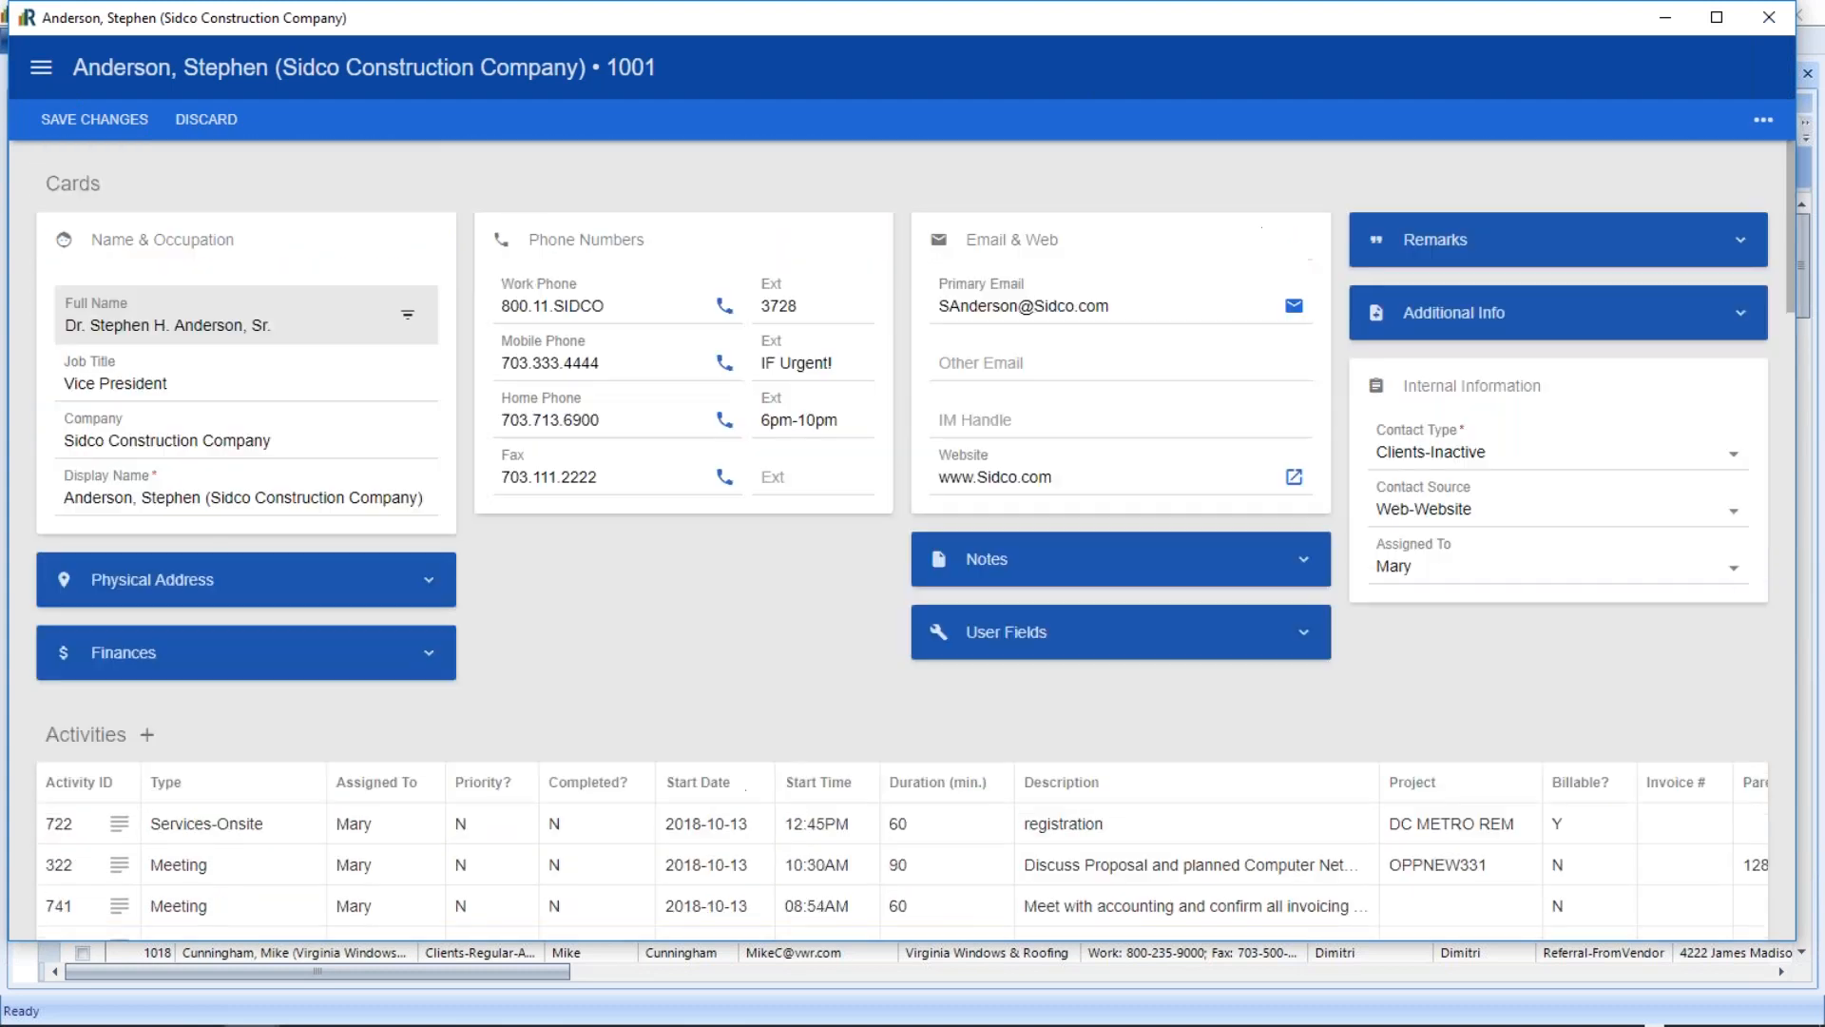
click(41, 66)
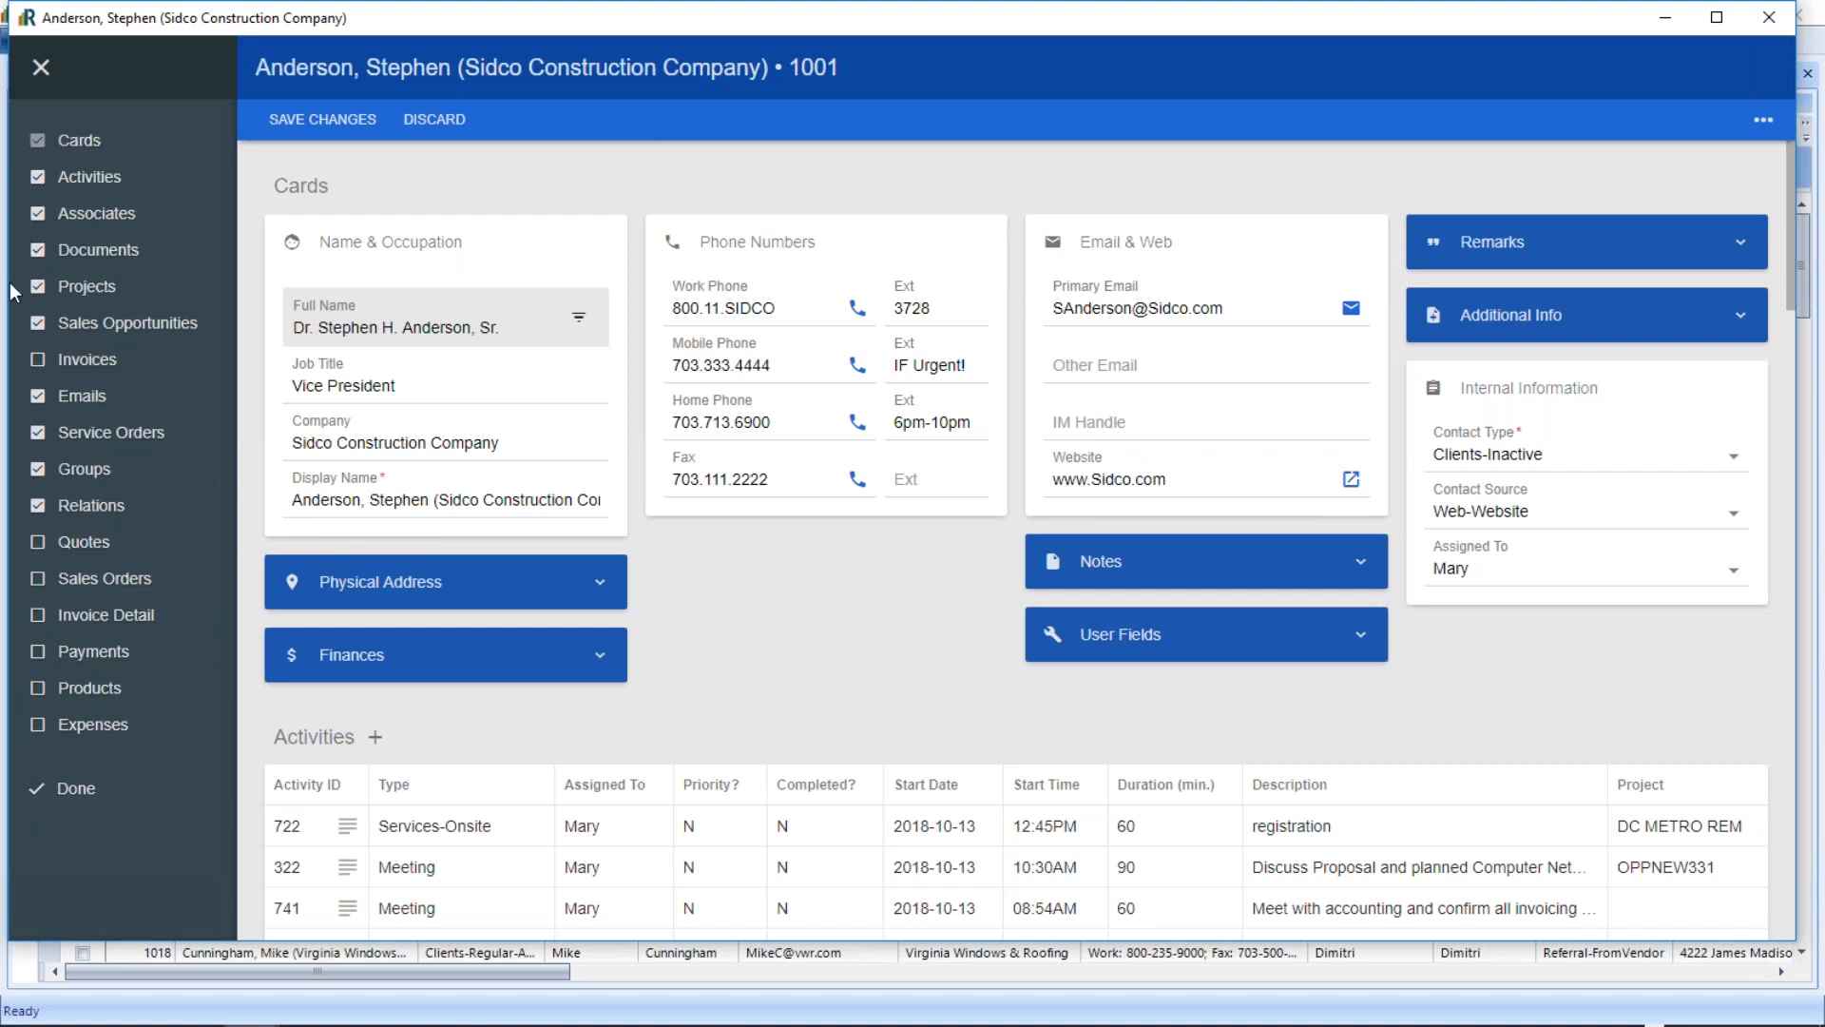
Step: Add Quotes, Sales Orders, Invoice Detail, Payments, Products, Expenses and Invoices to the contact's visible sections and finish editing the list
click(38, 542)
click(38, 578)
click(36, 615)
click(42, 652)
click(38, 689)
click(38, 724)
click(39, 360)
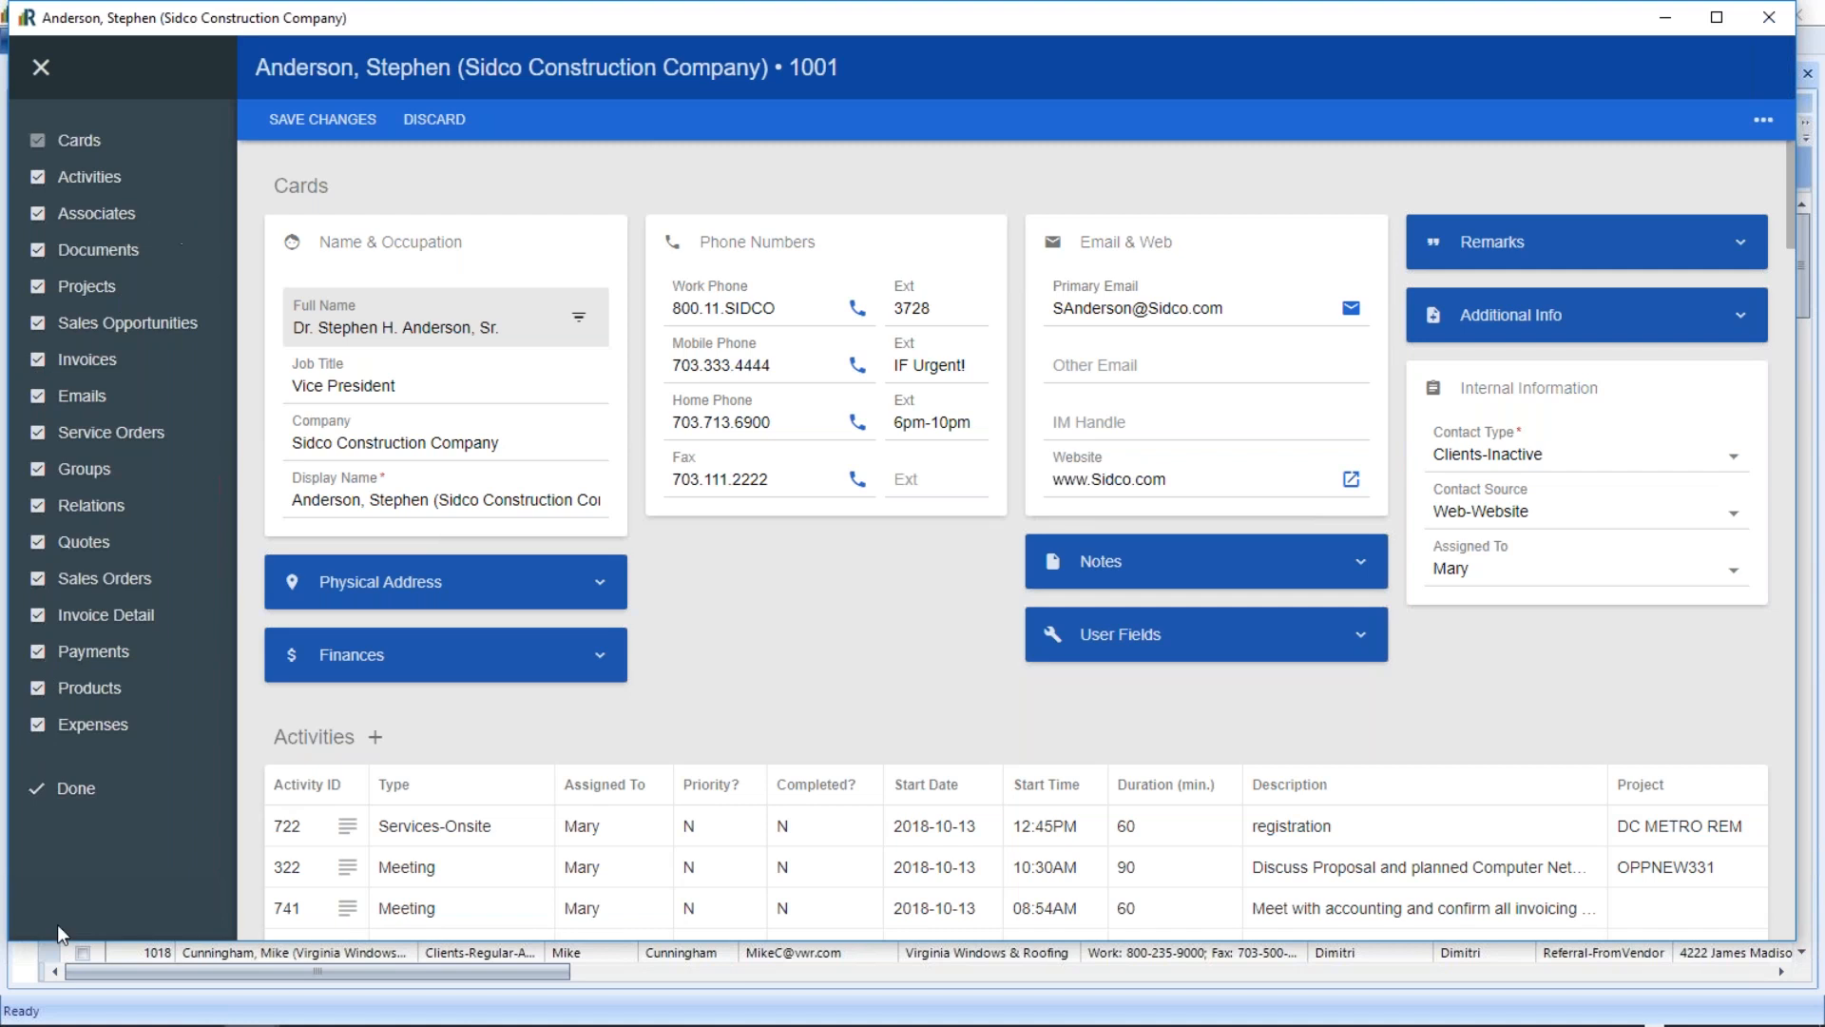
click(78, 797)
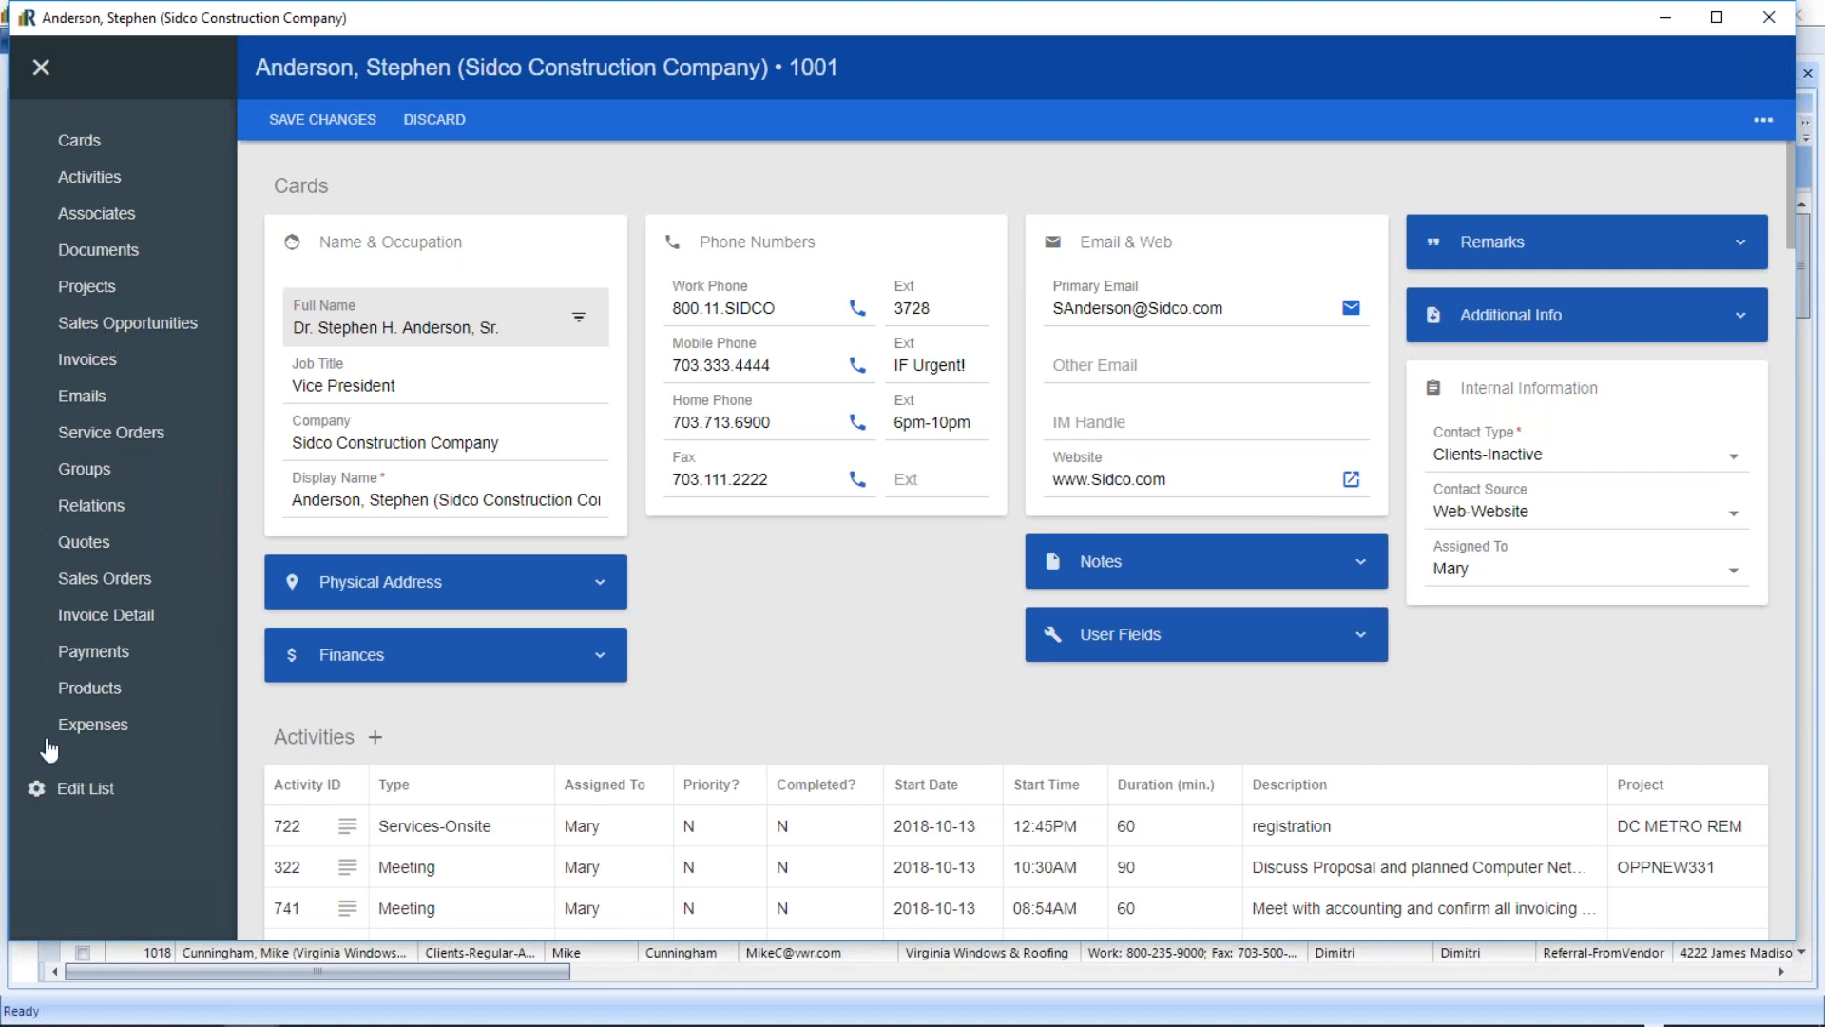
Step: Look through the contact's projects, invoice detail, invoices, payments and documents, and close the contact record
click(76, 290)
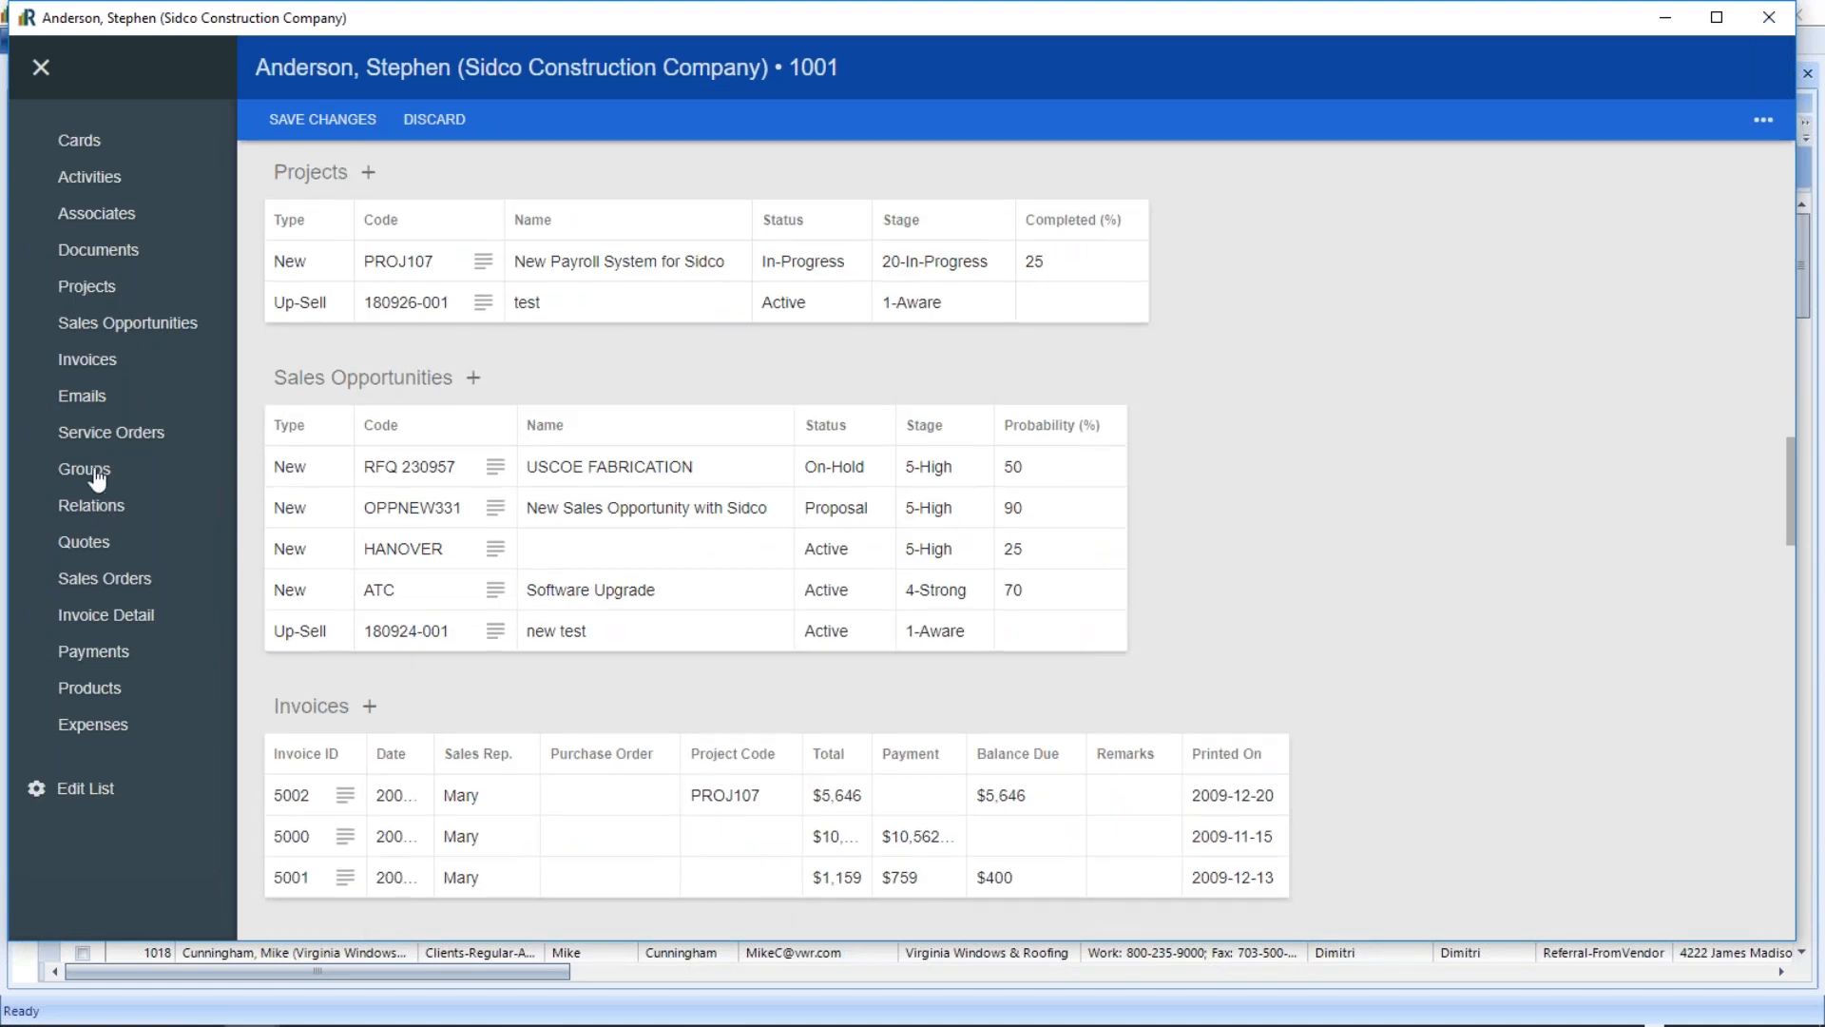
click(71, 616)
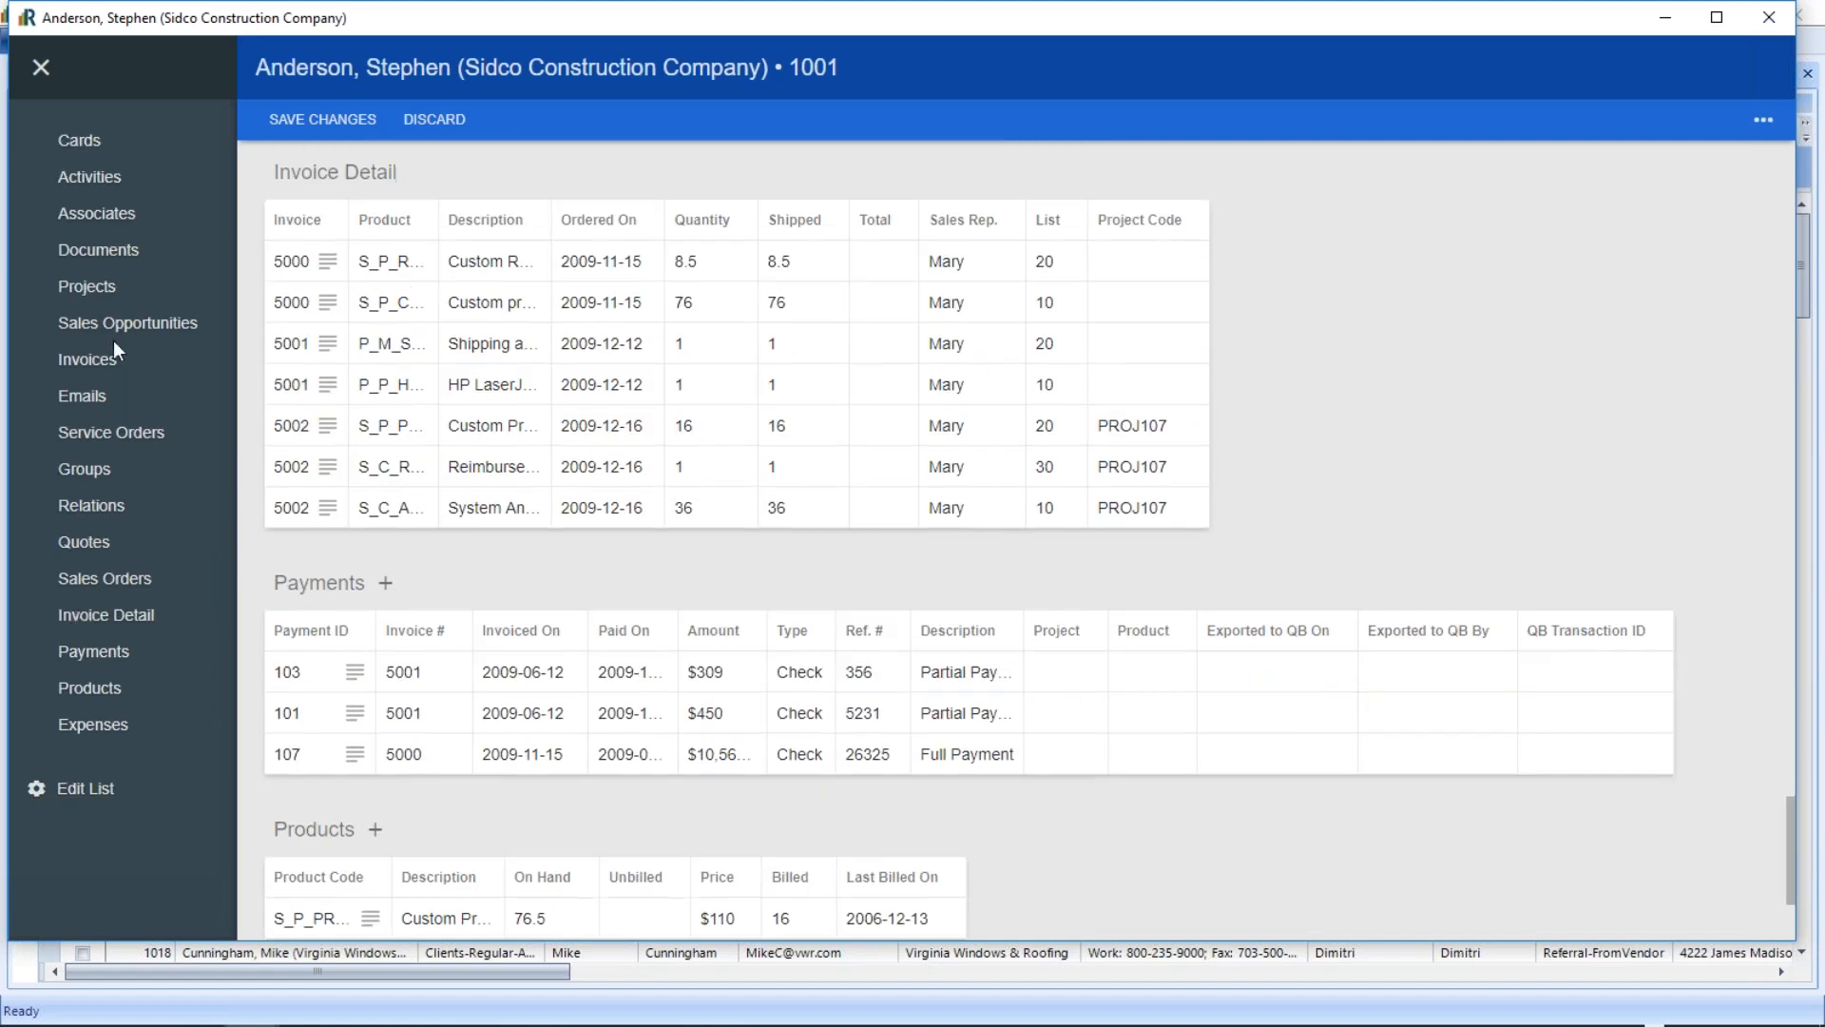
click(89, 360)
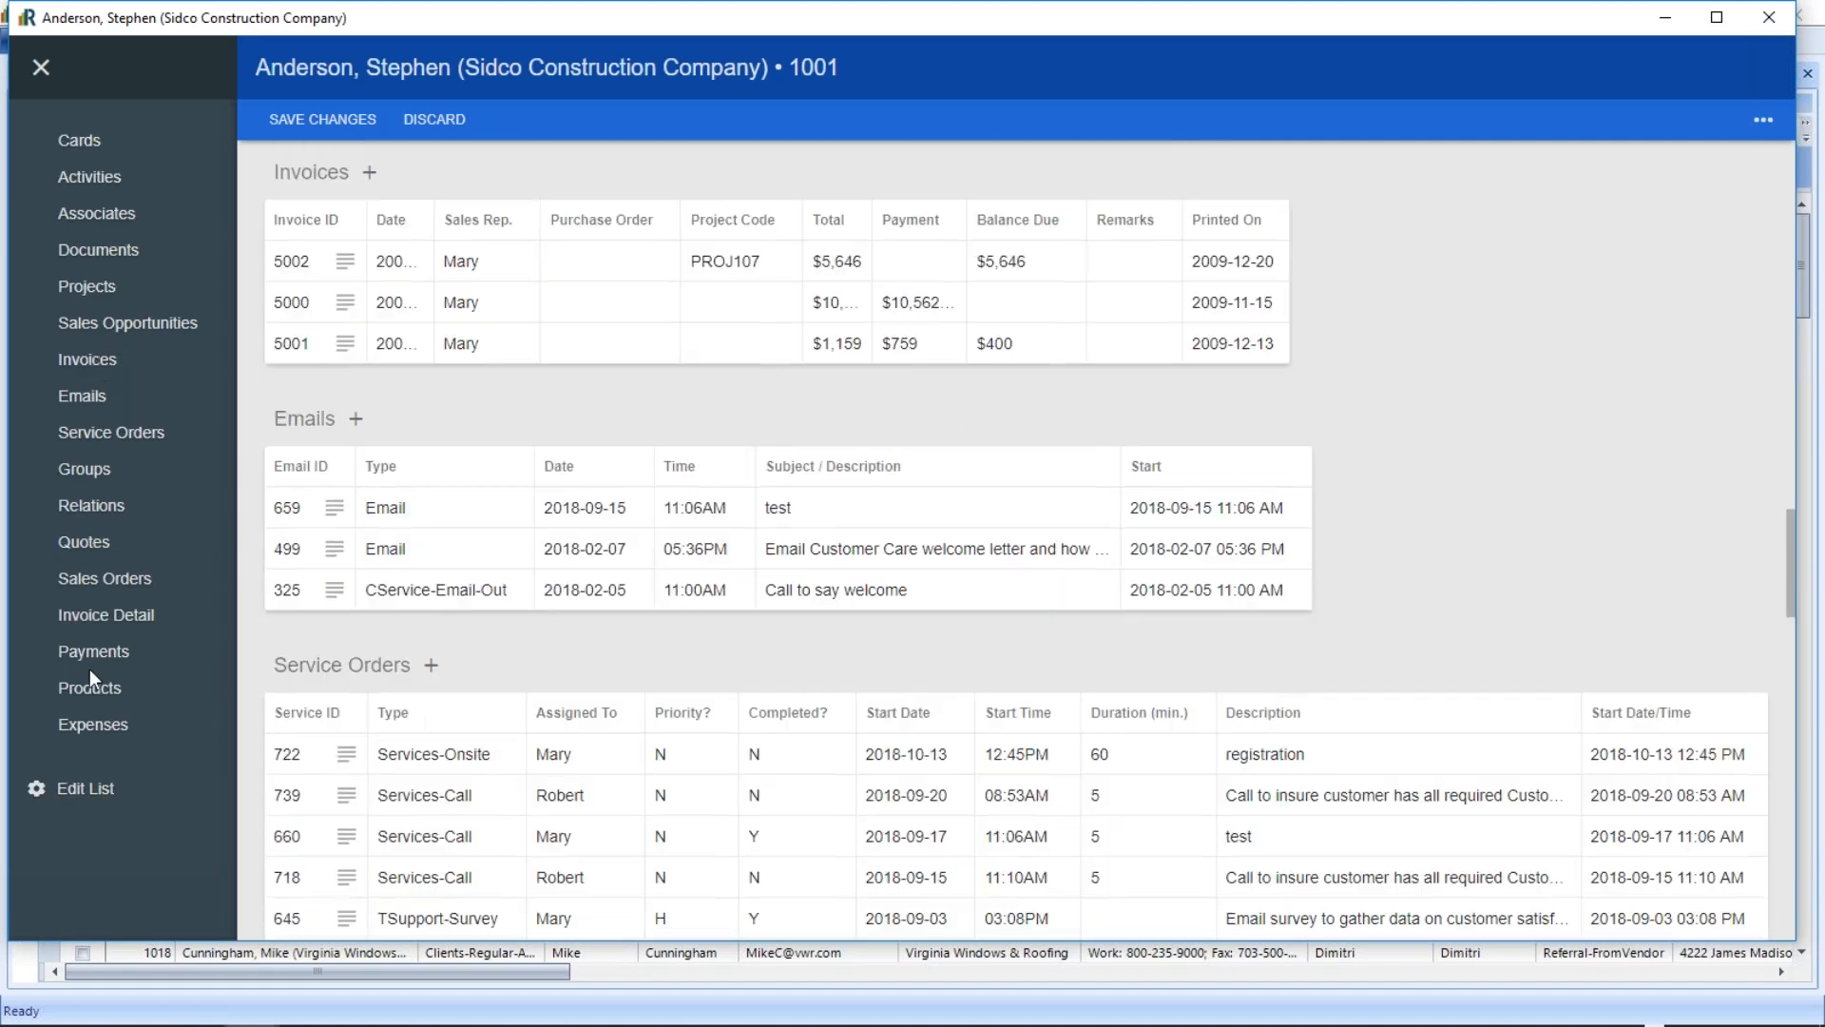
click(89, 669)
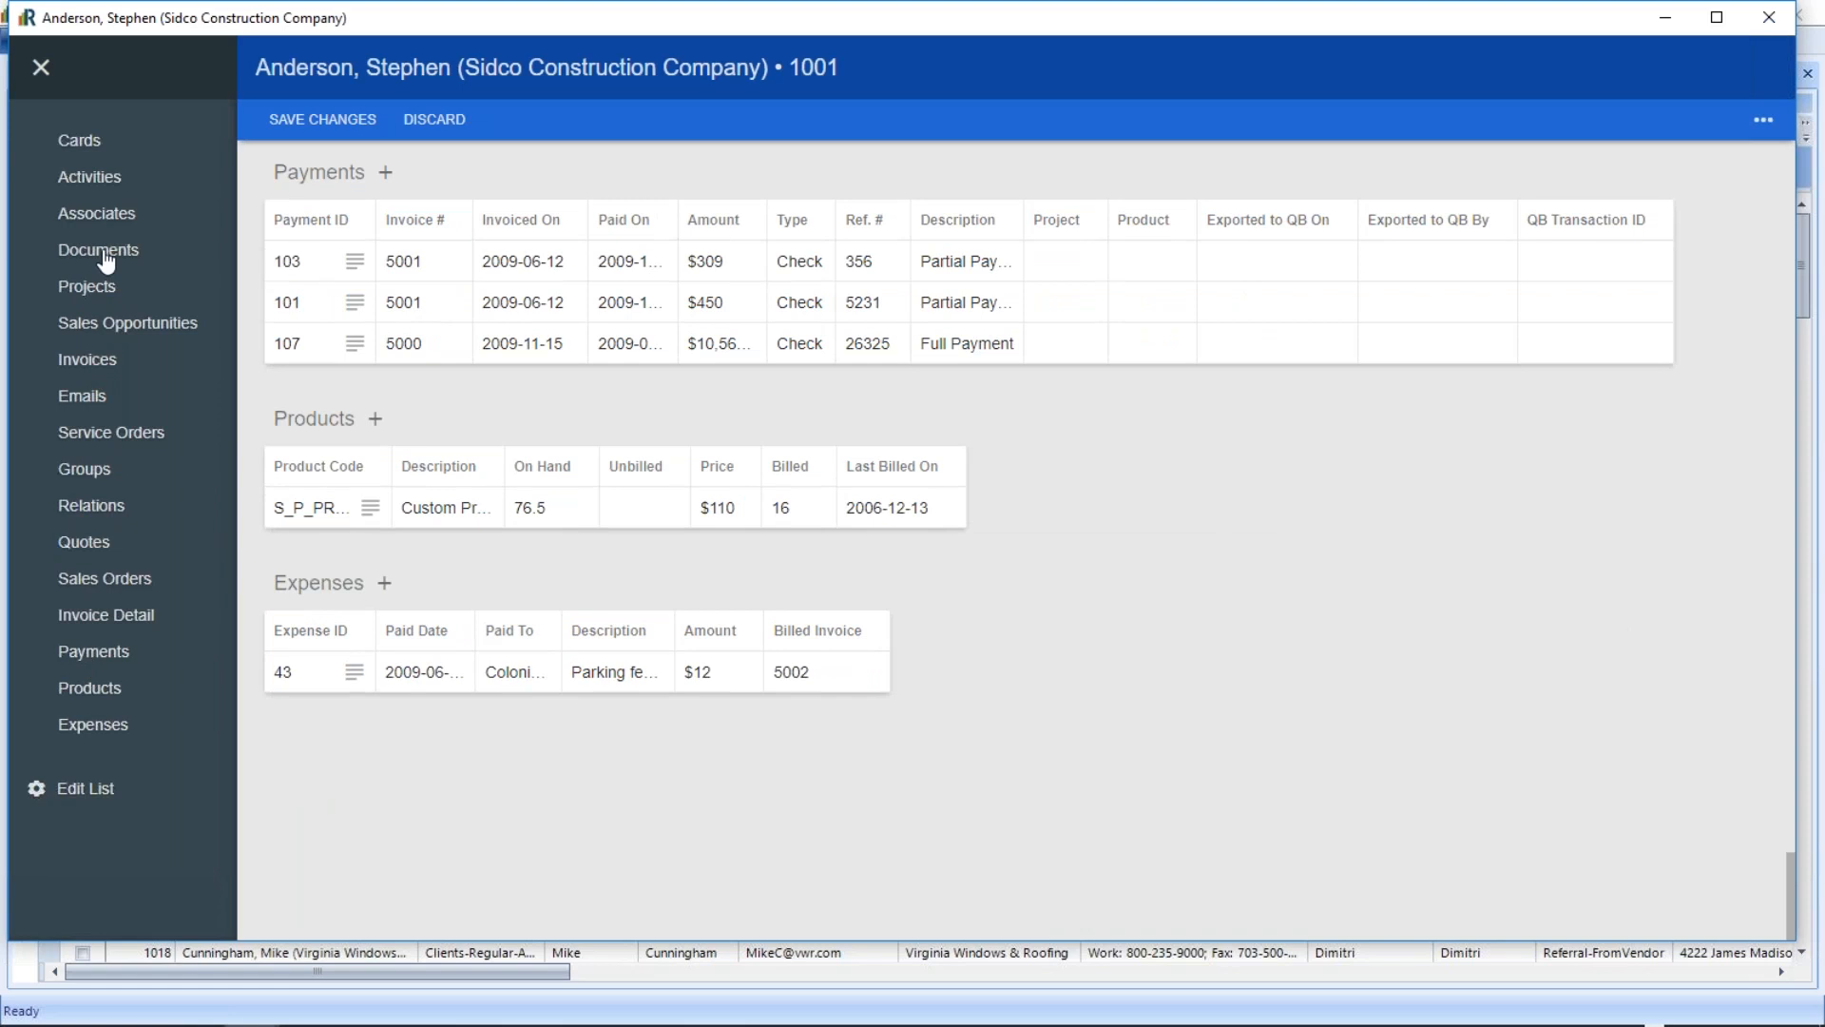
click(105, 256)
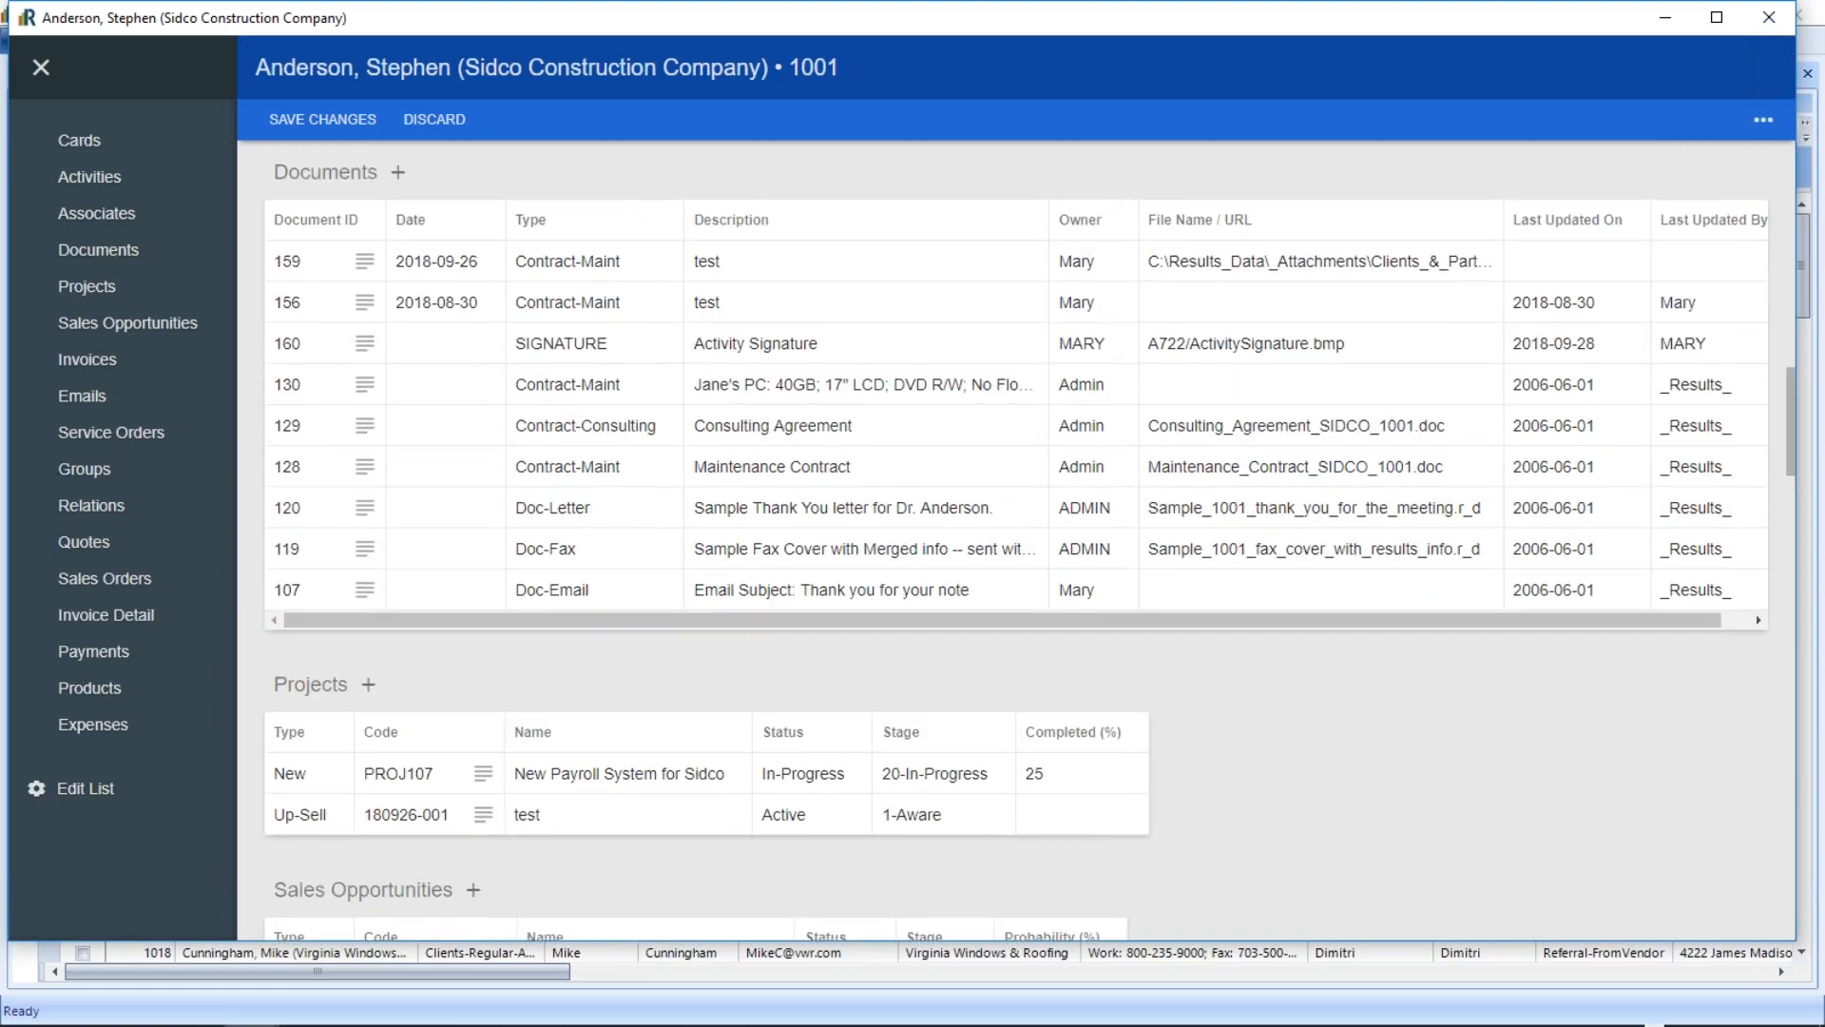
click(1769, 17)
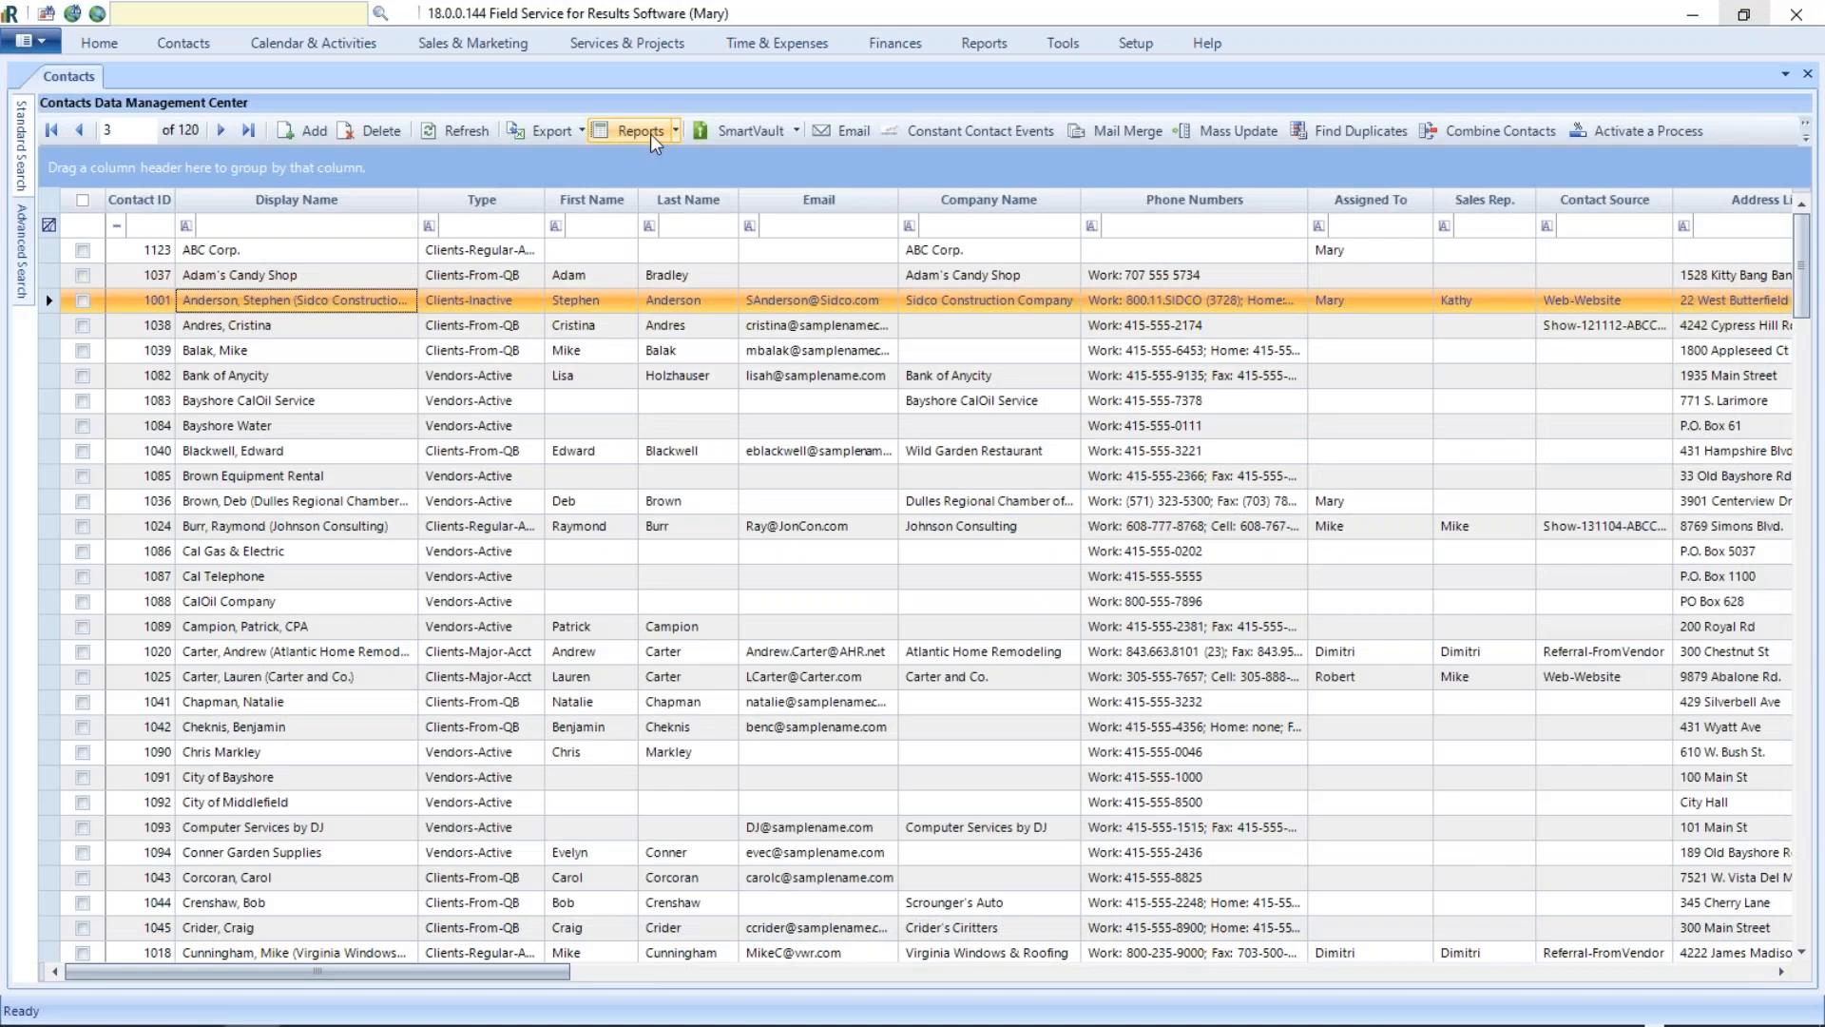
Step: Load the saved query "Display name listing with City & State" in Ad Hoc Reports and maximize the window
click(624, 133)
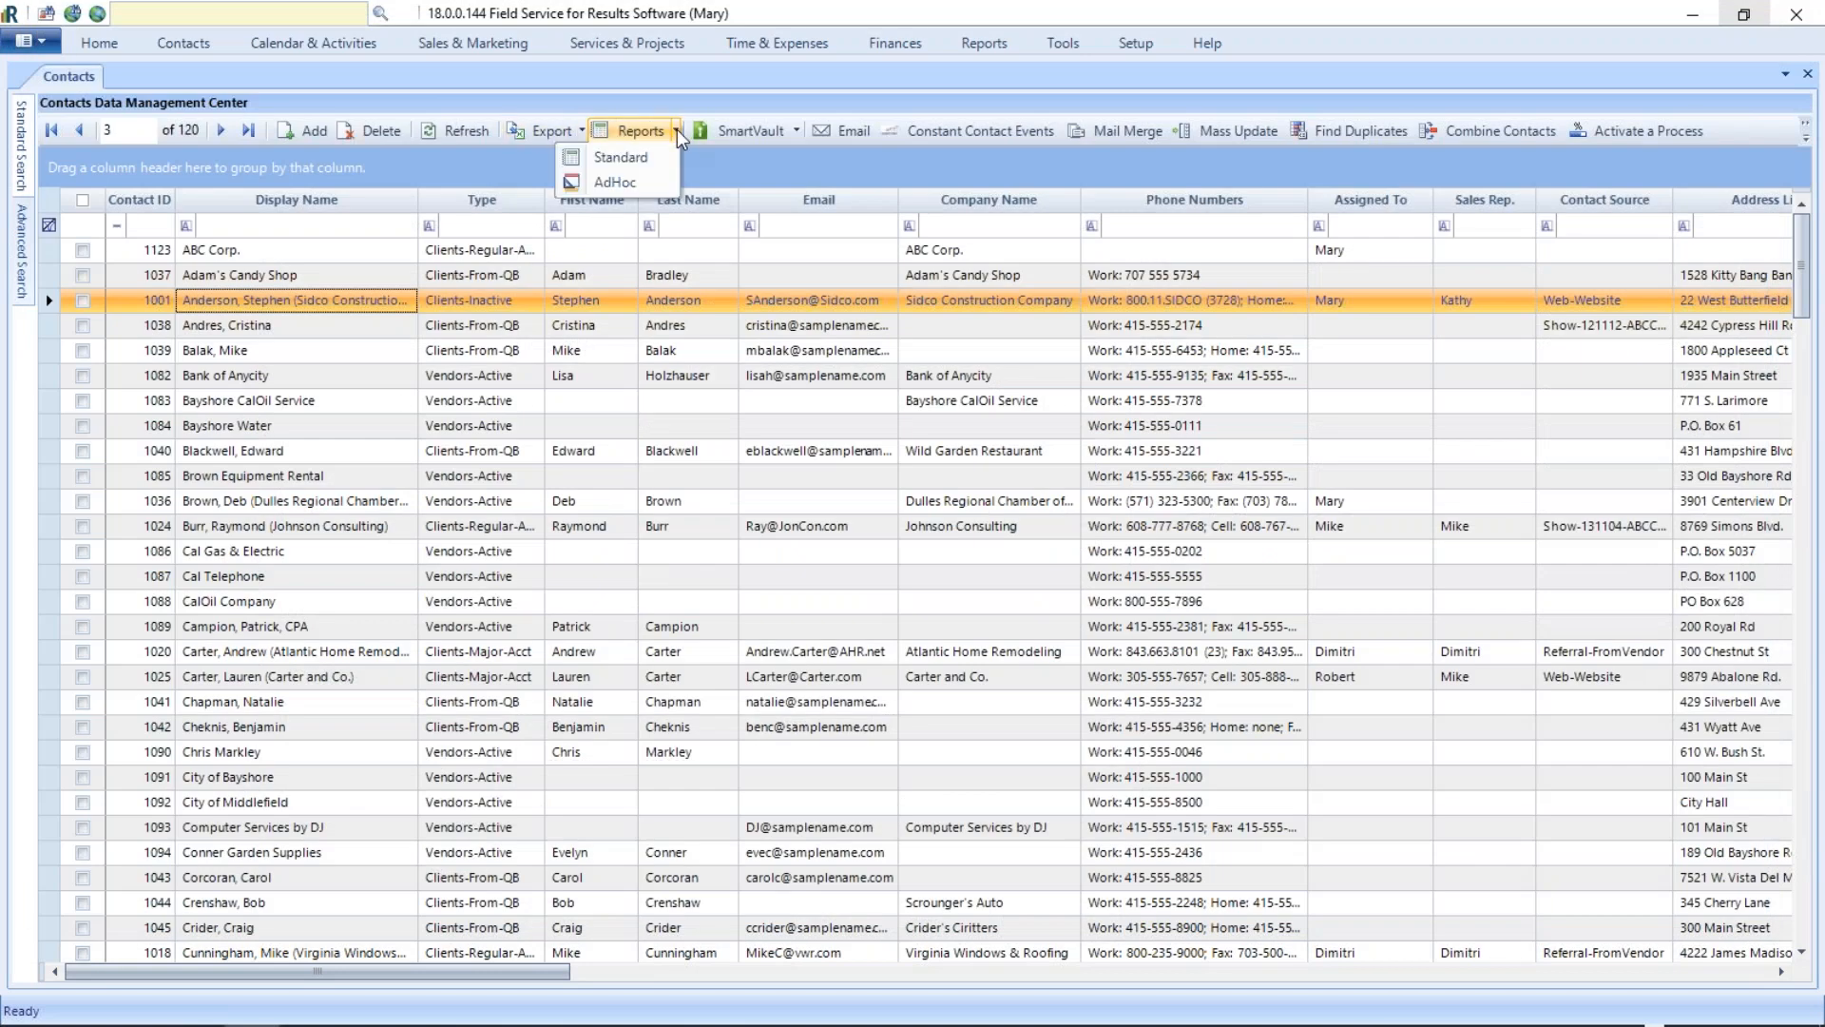
click(623, 183)
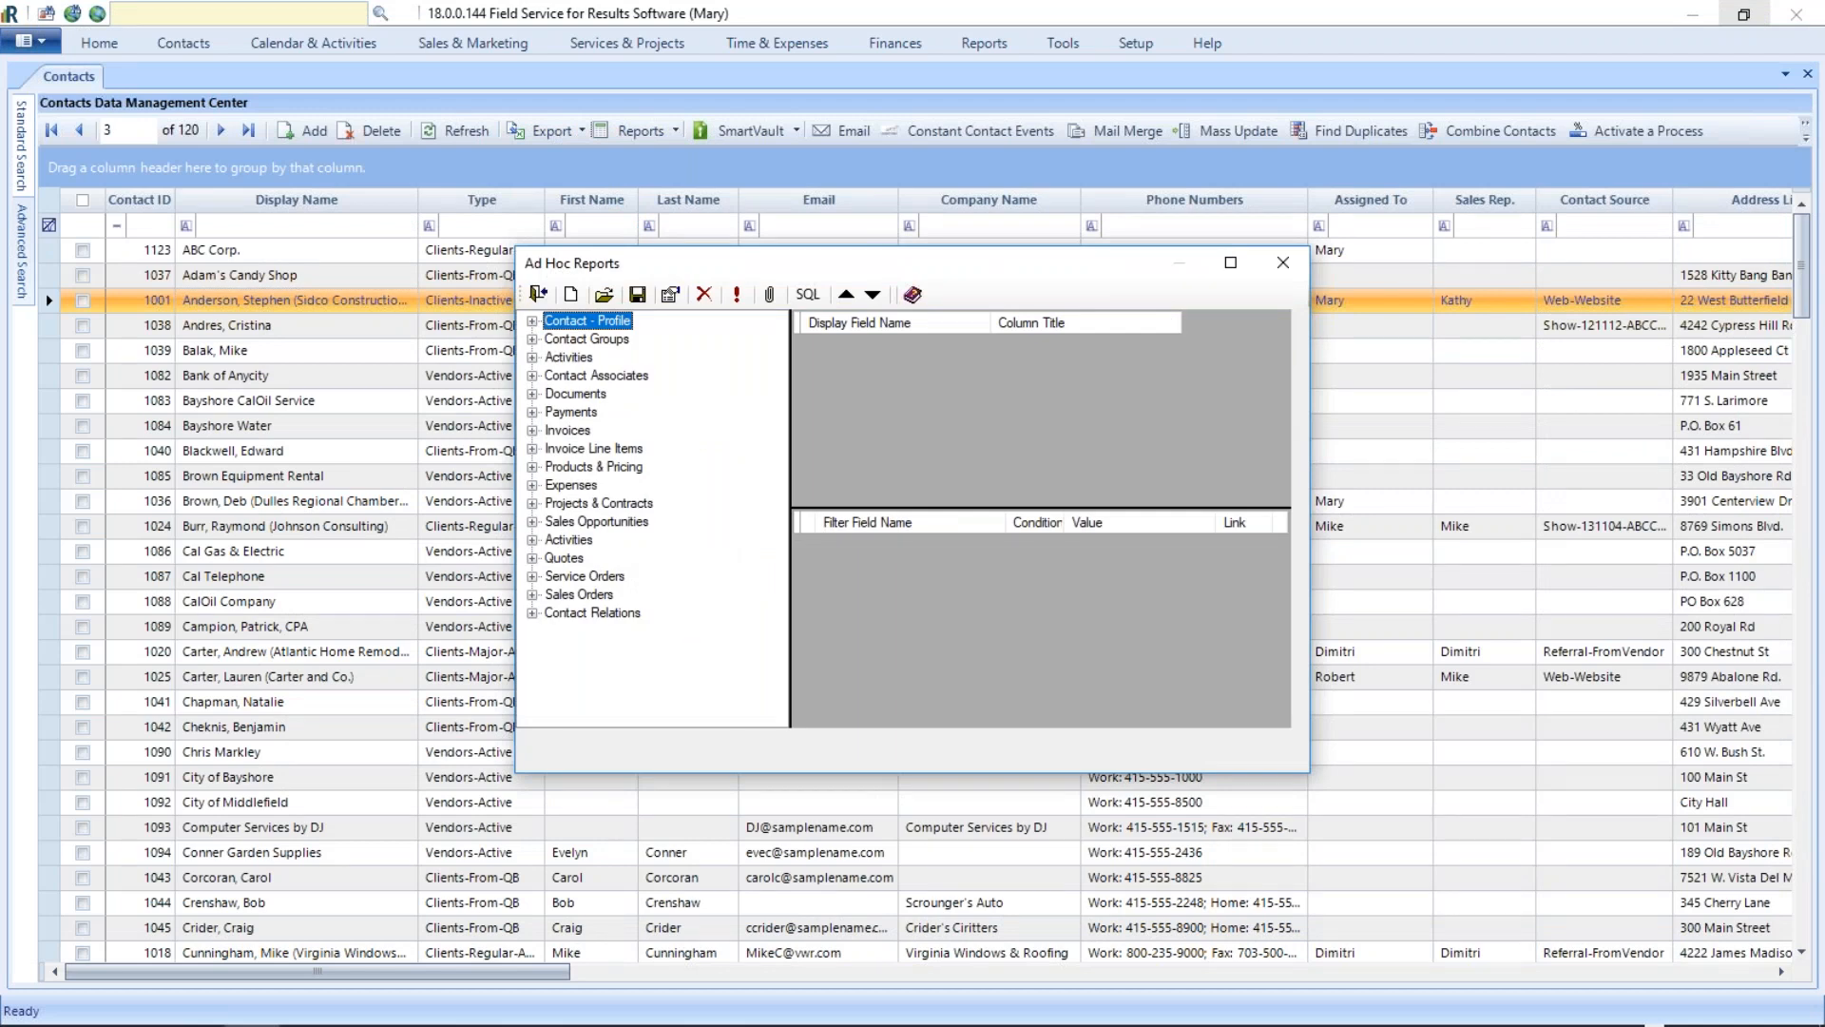
click(604, 296)
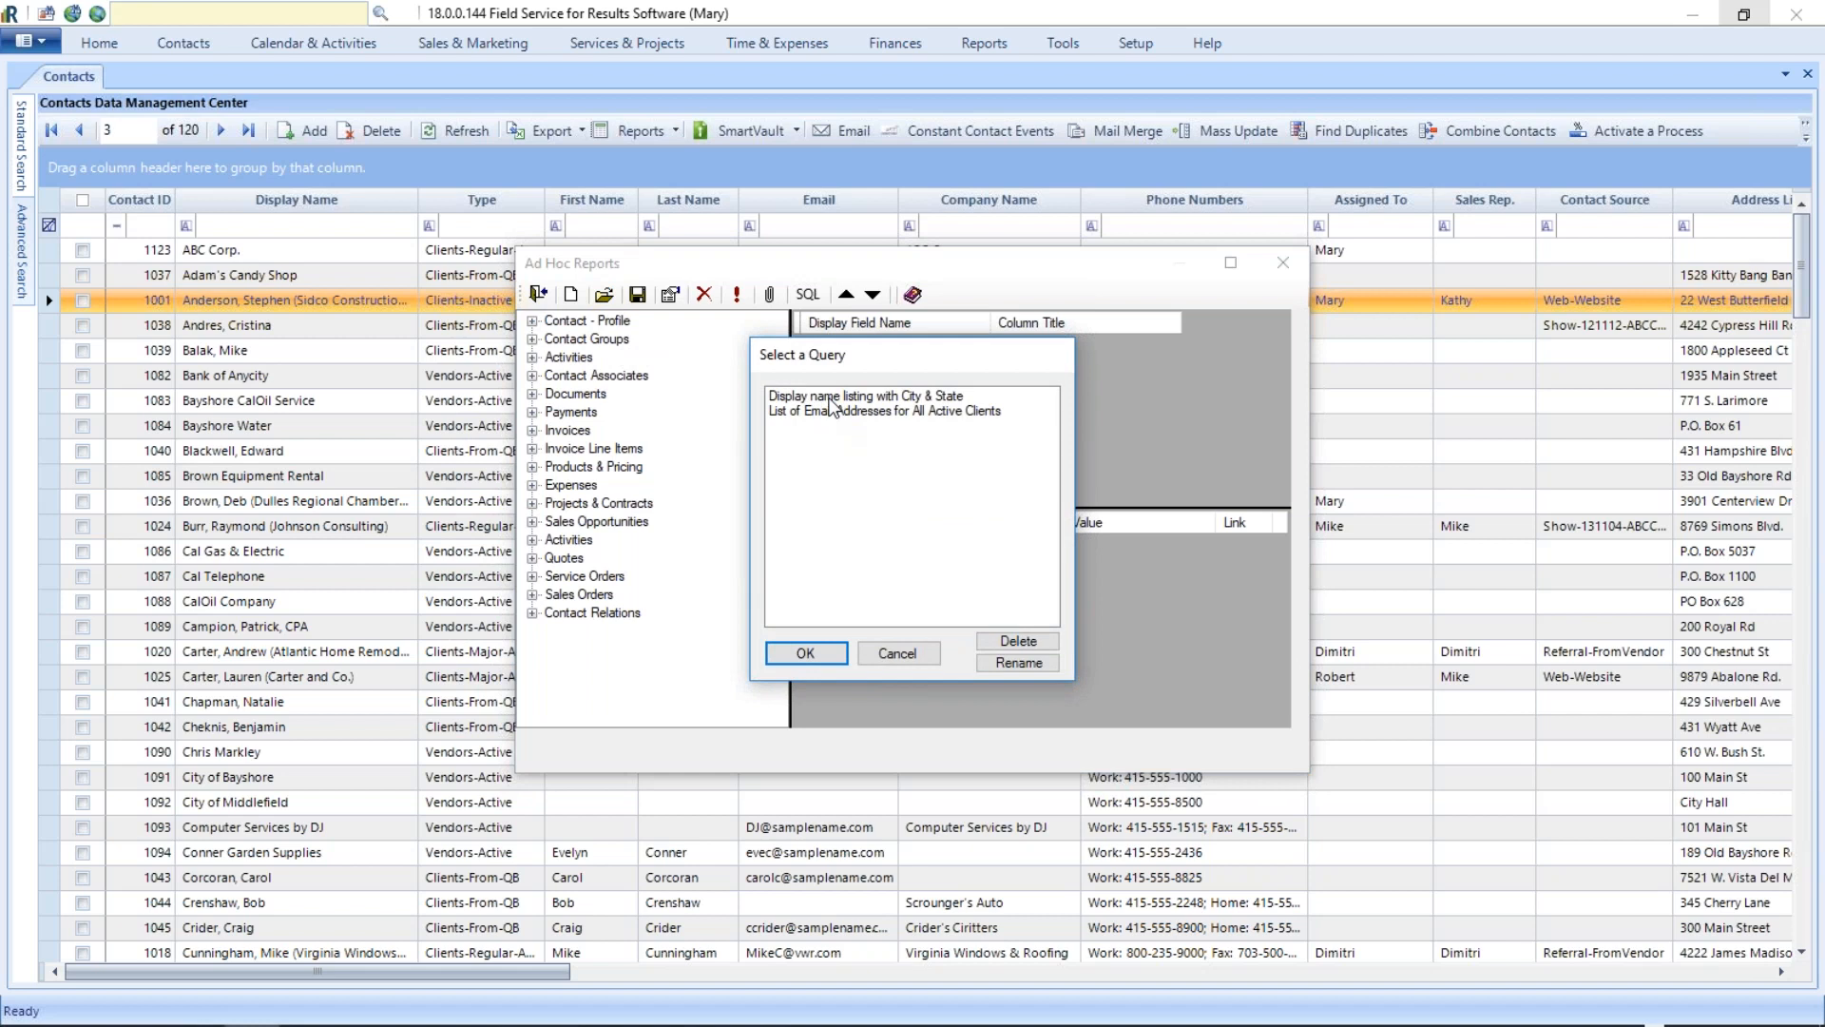
double_click(830, 397)
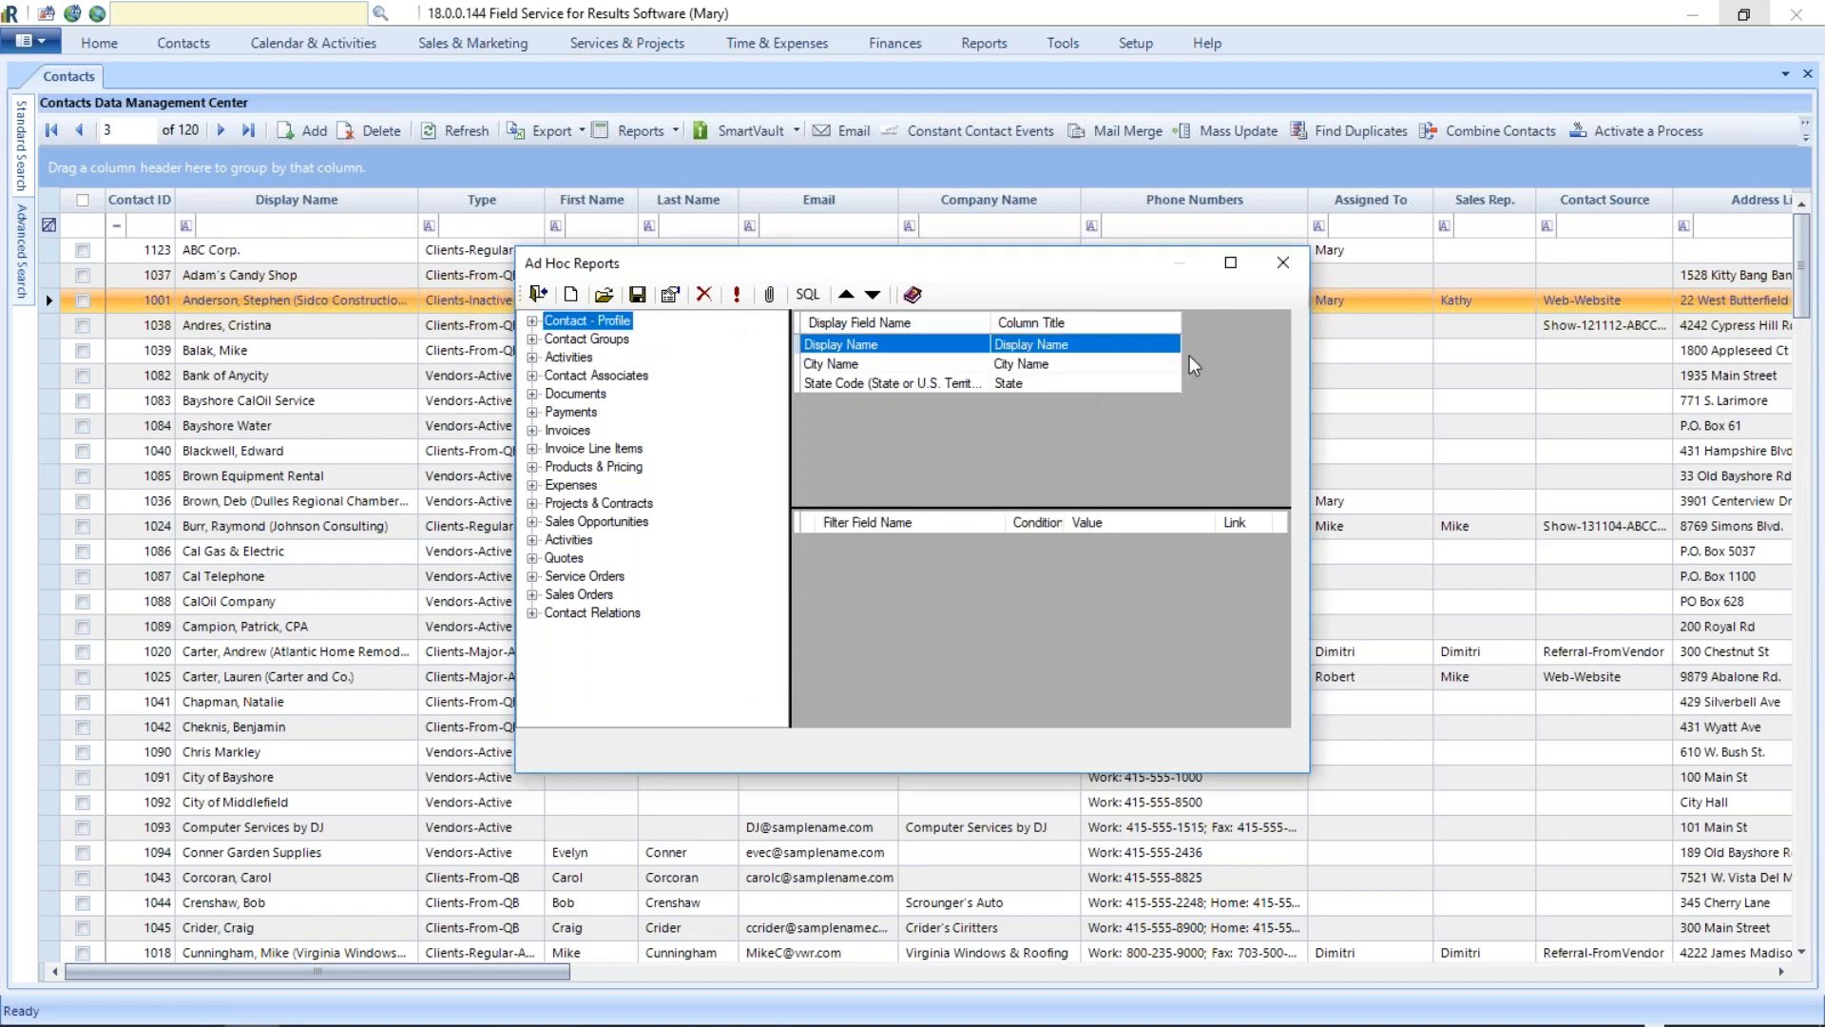
click(1230, 262)
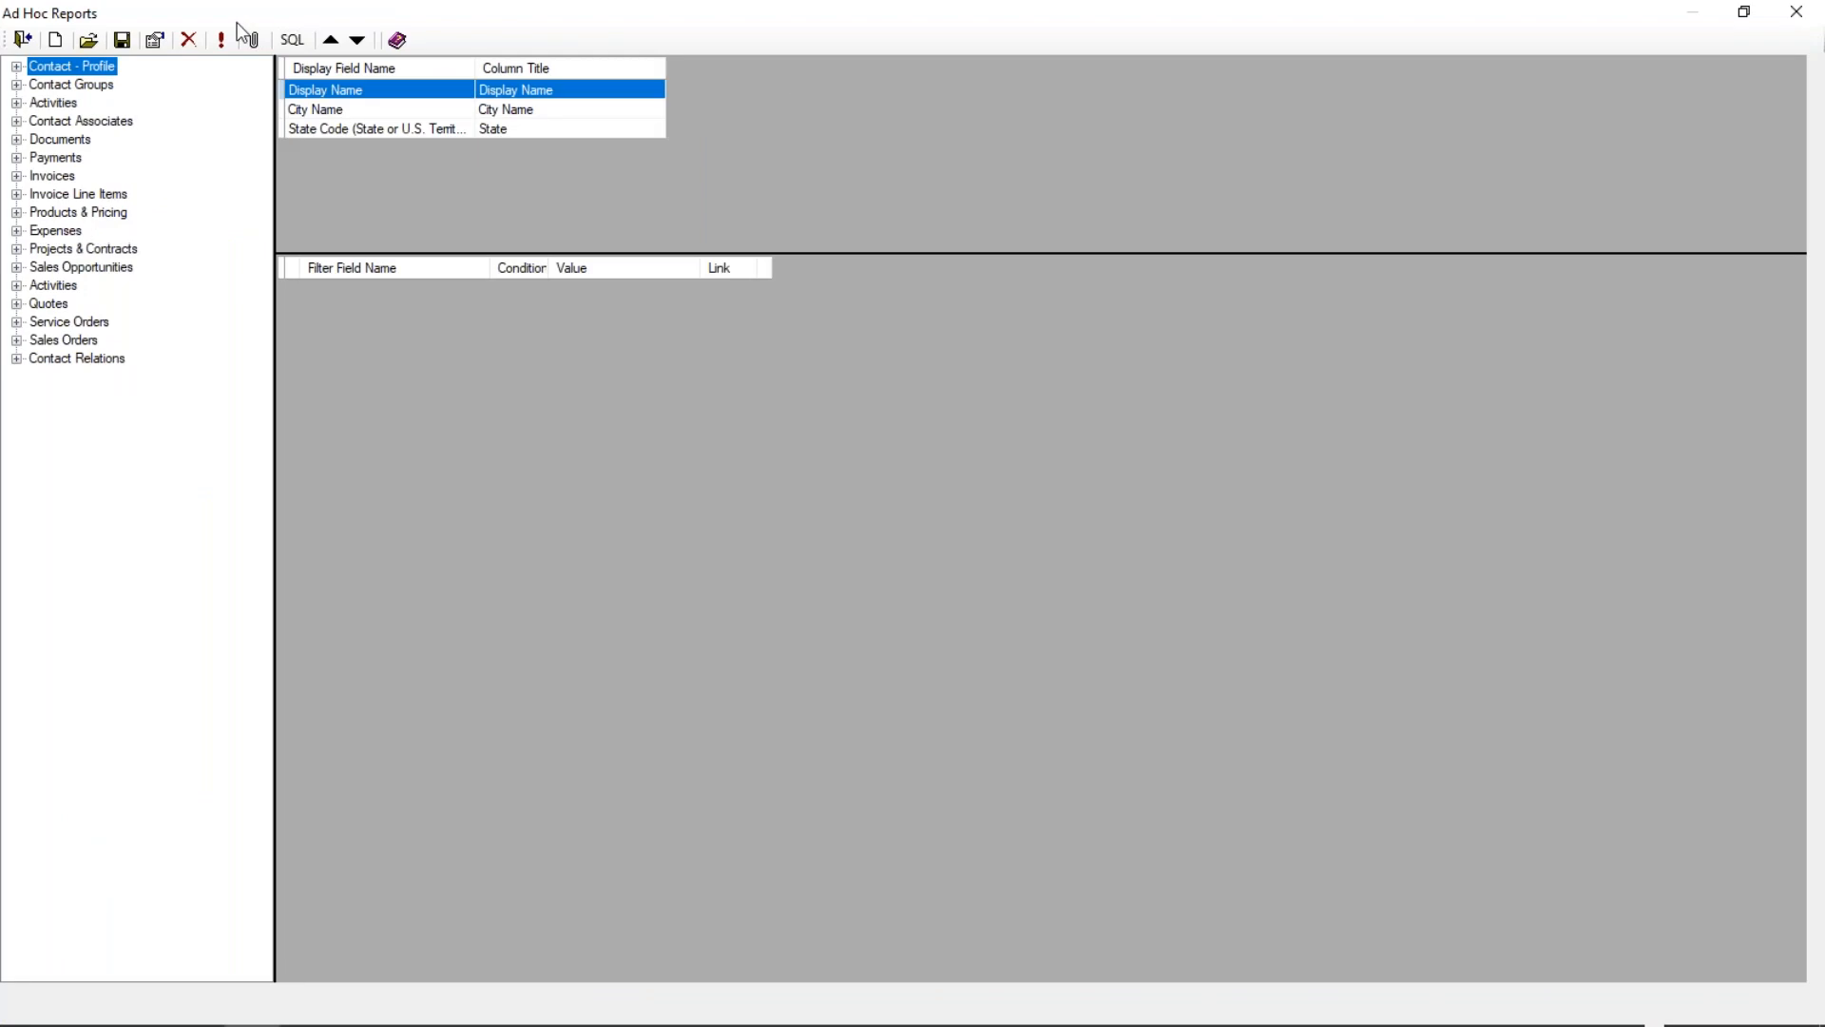
Step: Run the loaded query, enlarge the results window to look through the contact rows, and close the results
click(222, 39)
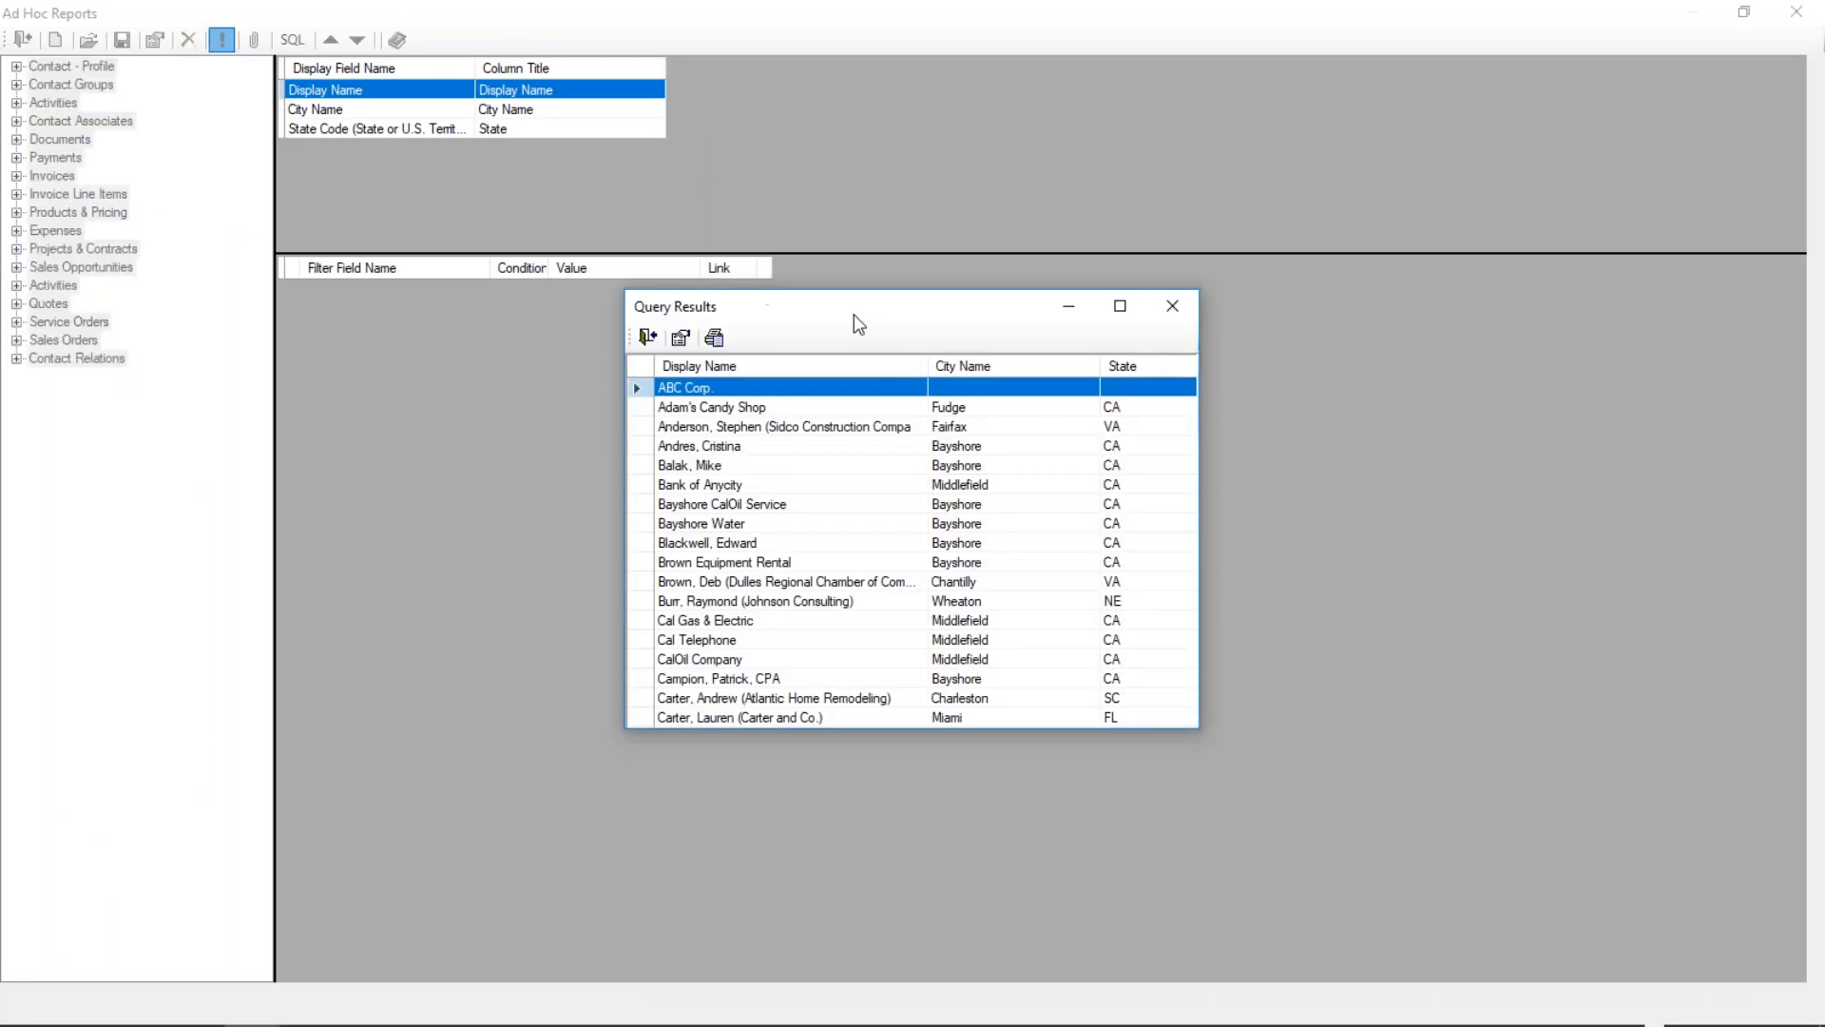
drag(849, 306, 810, 49)
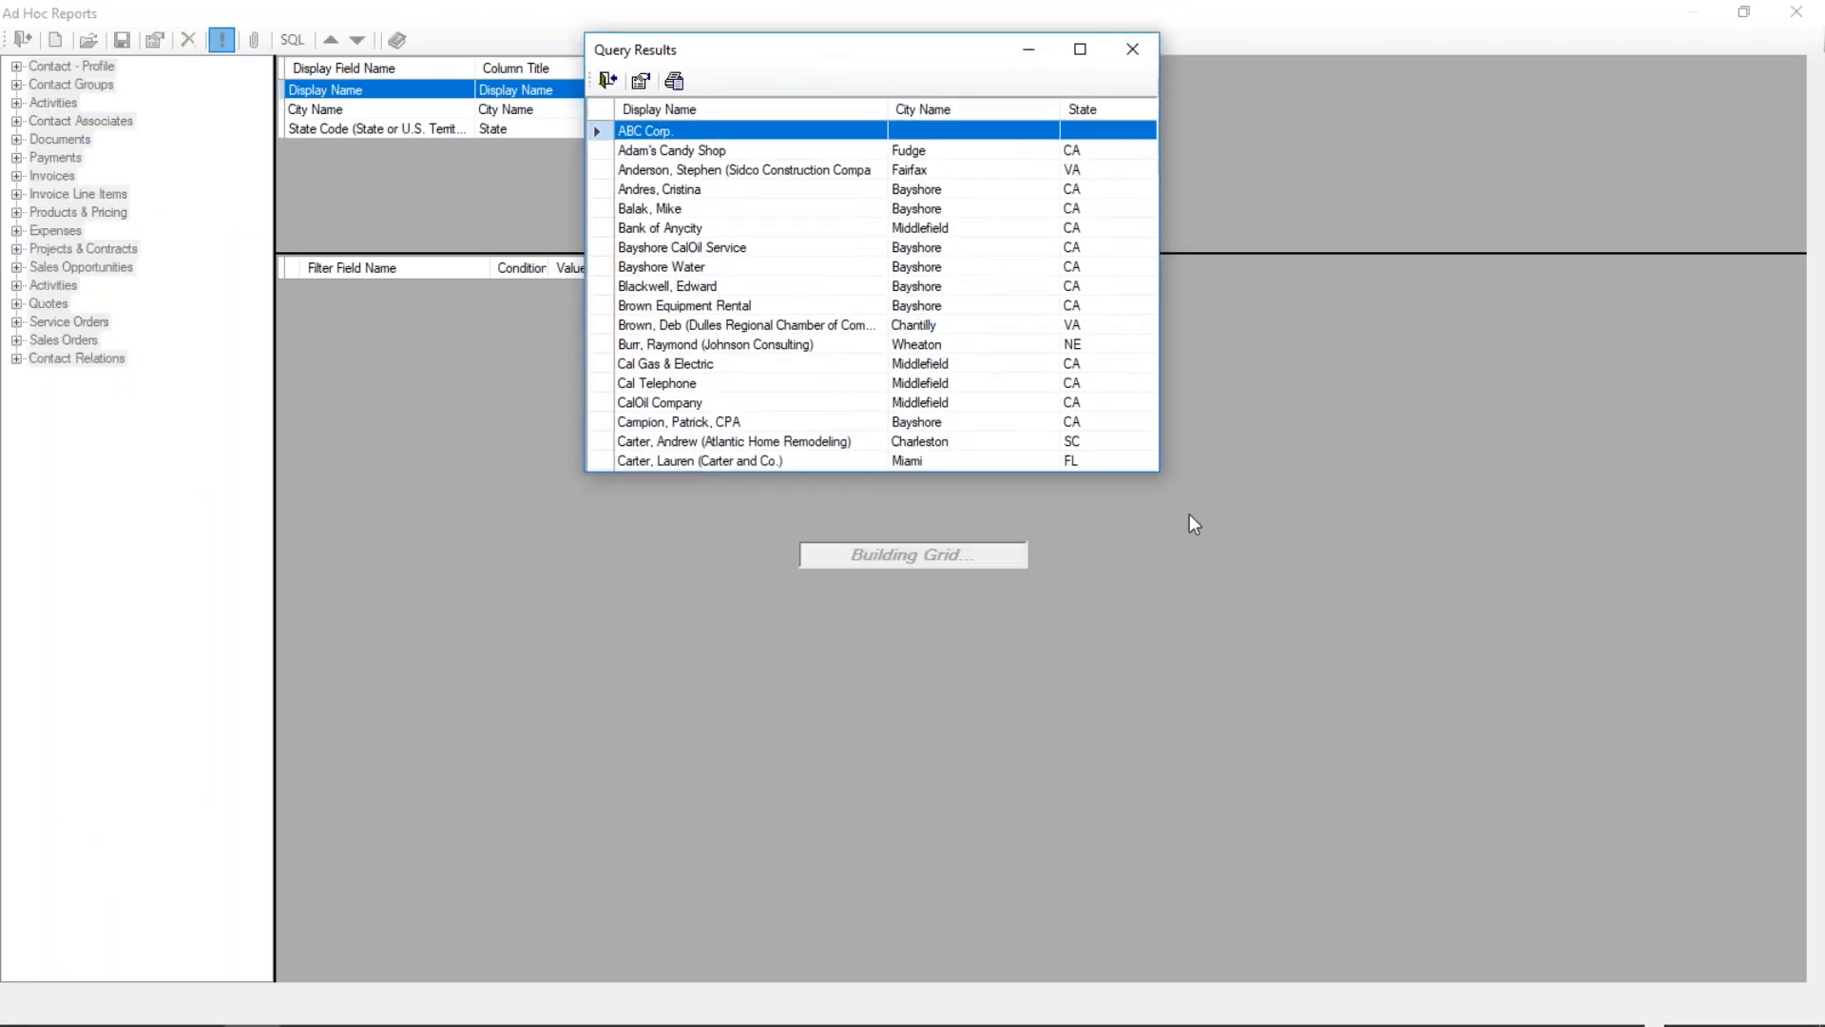
drag(1156, 477, 1367, 970)
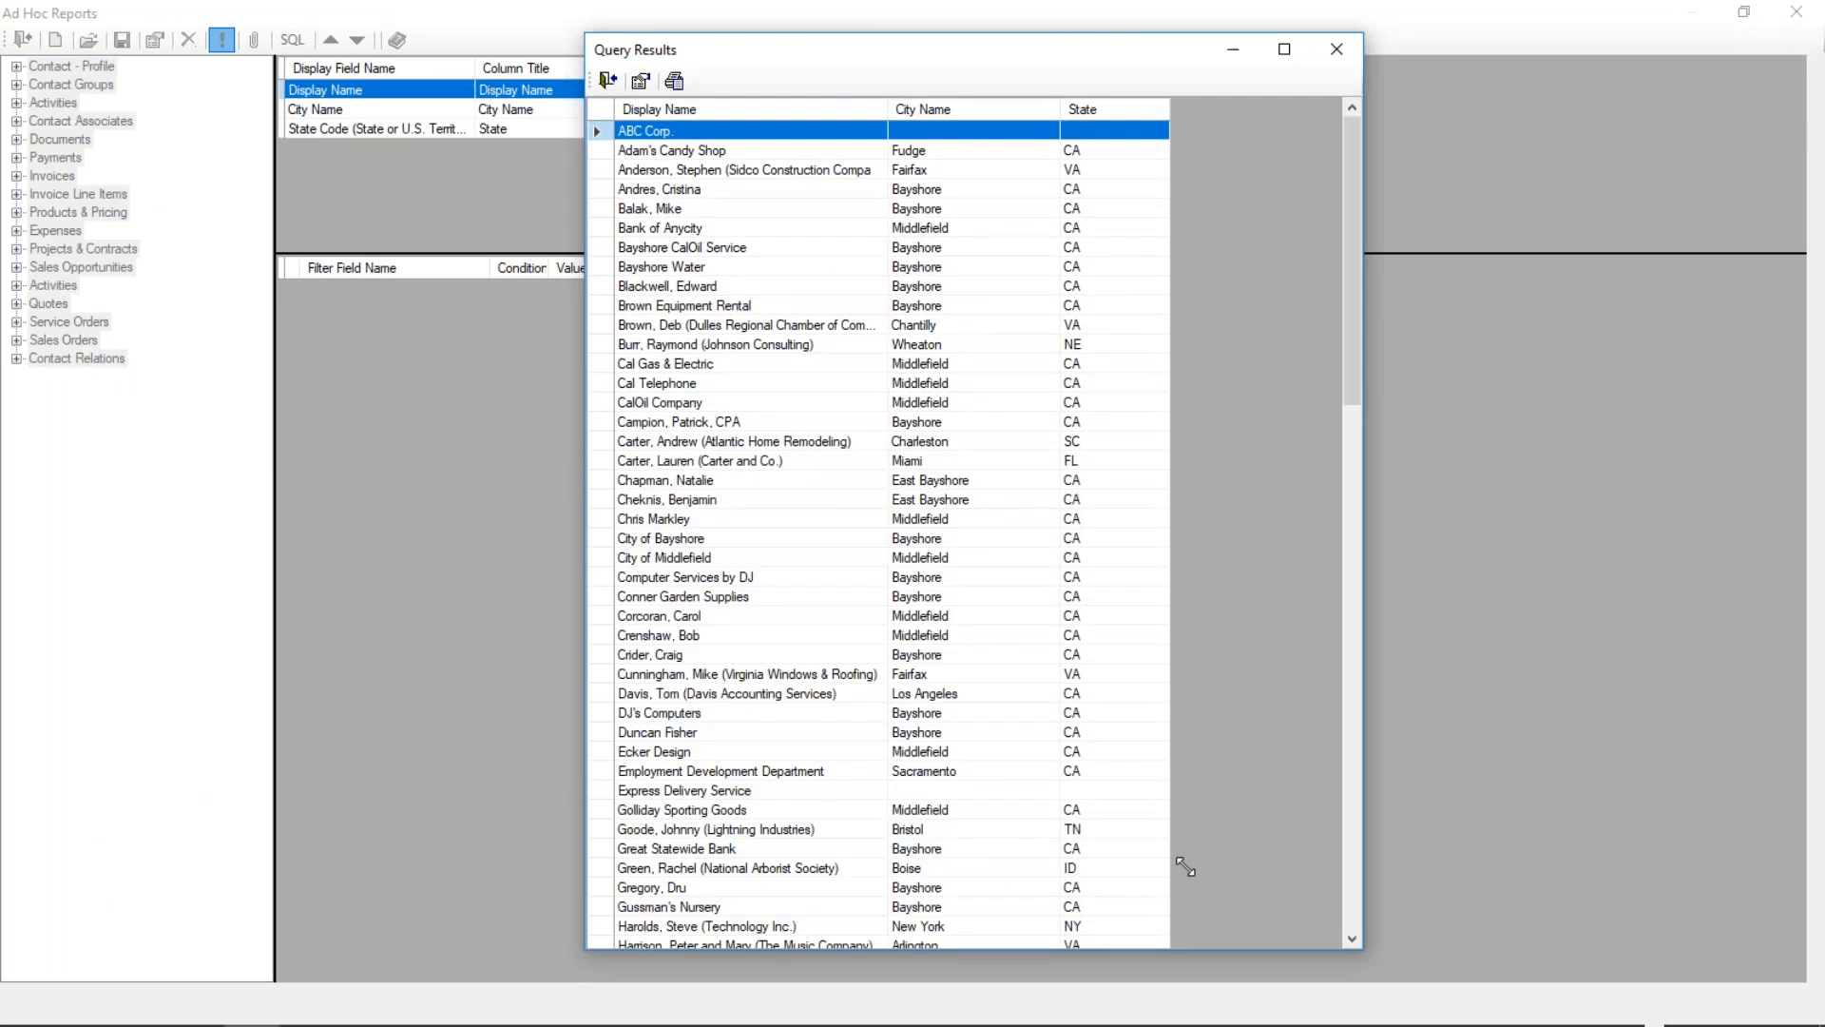
drag(1359, 289, 1342, 363)
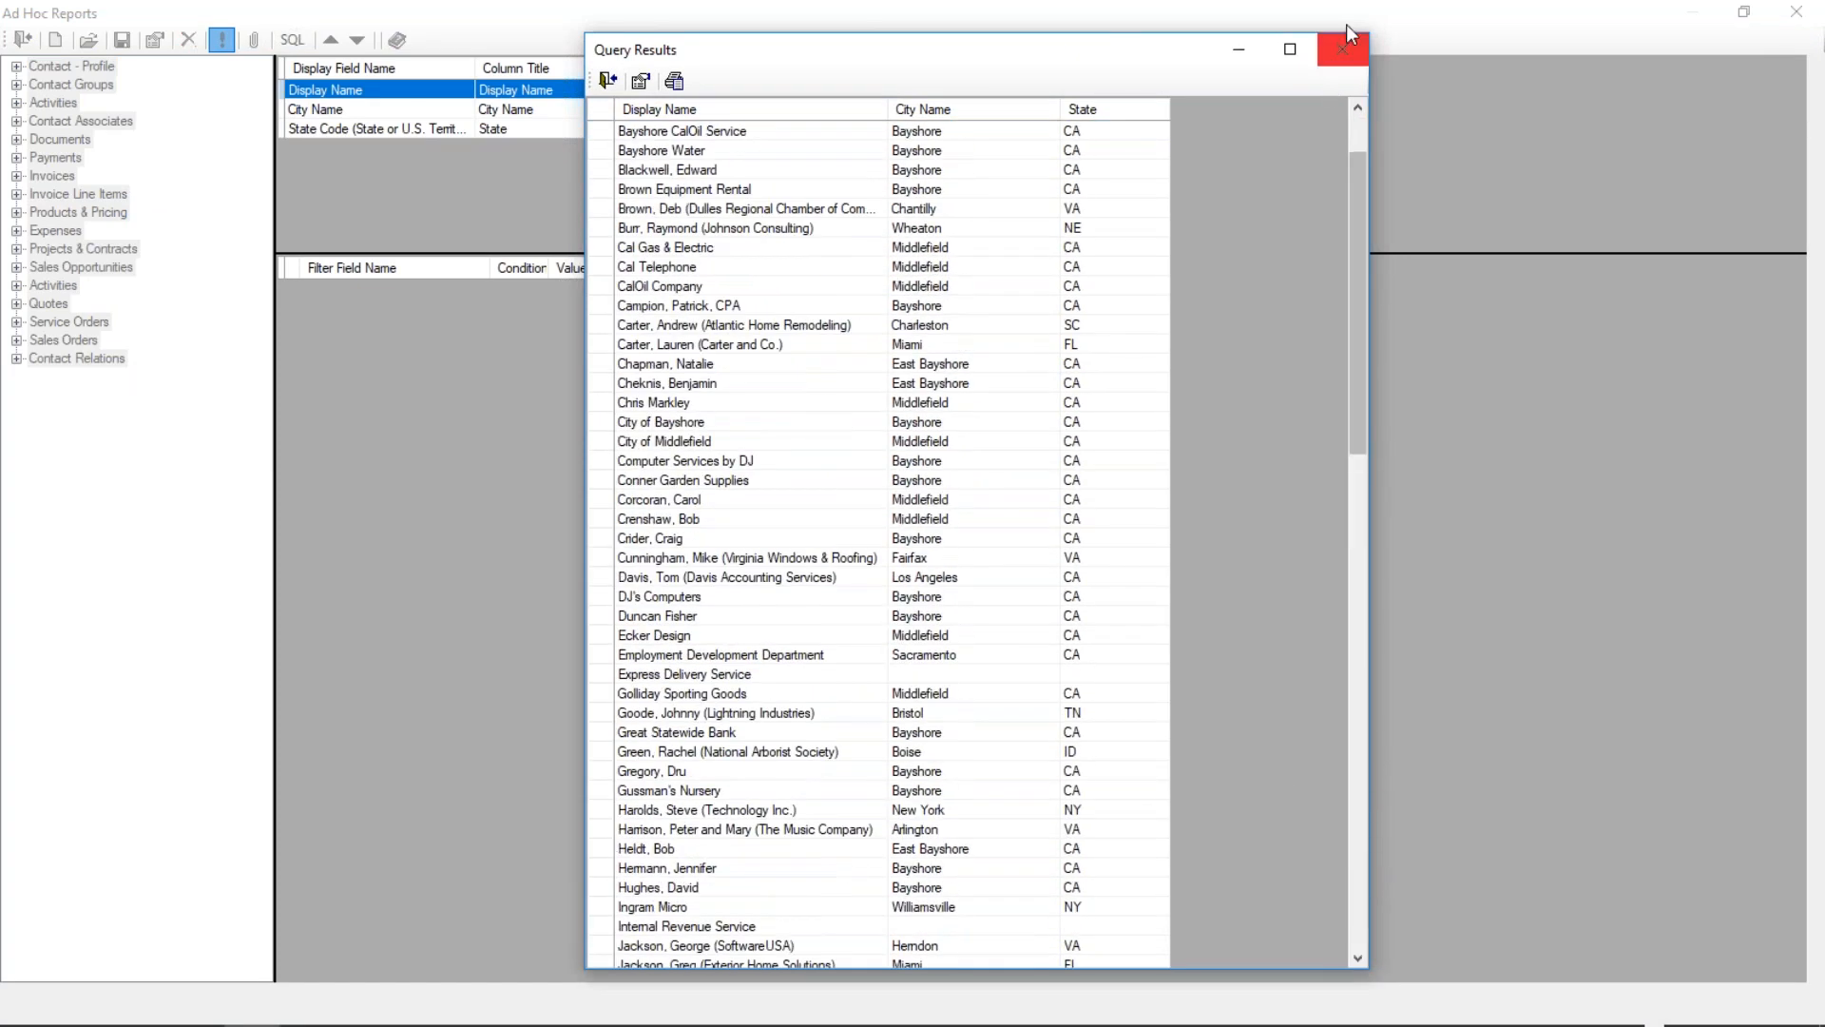
click(1342, 49)
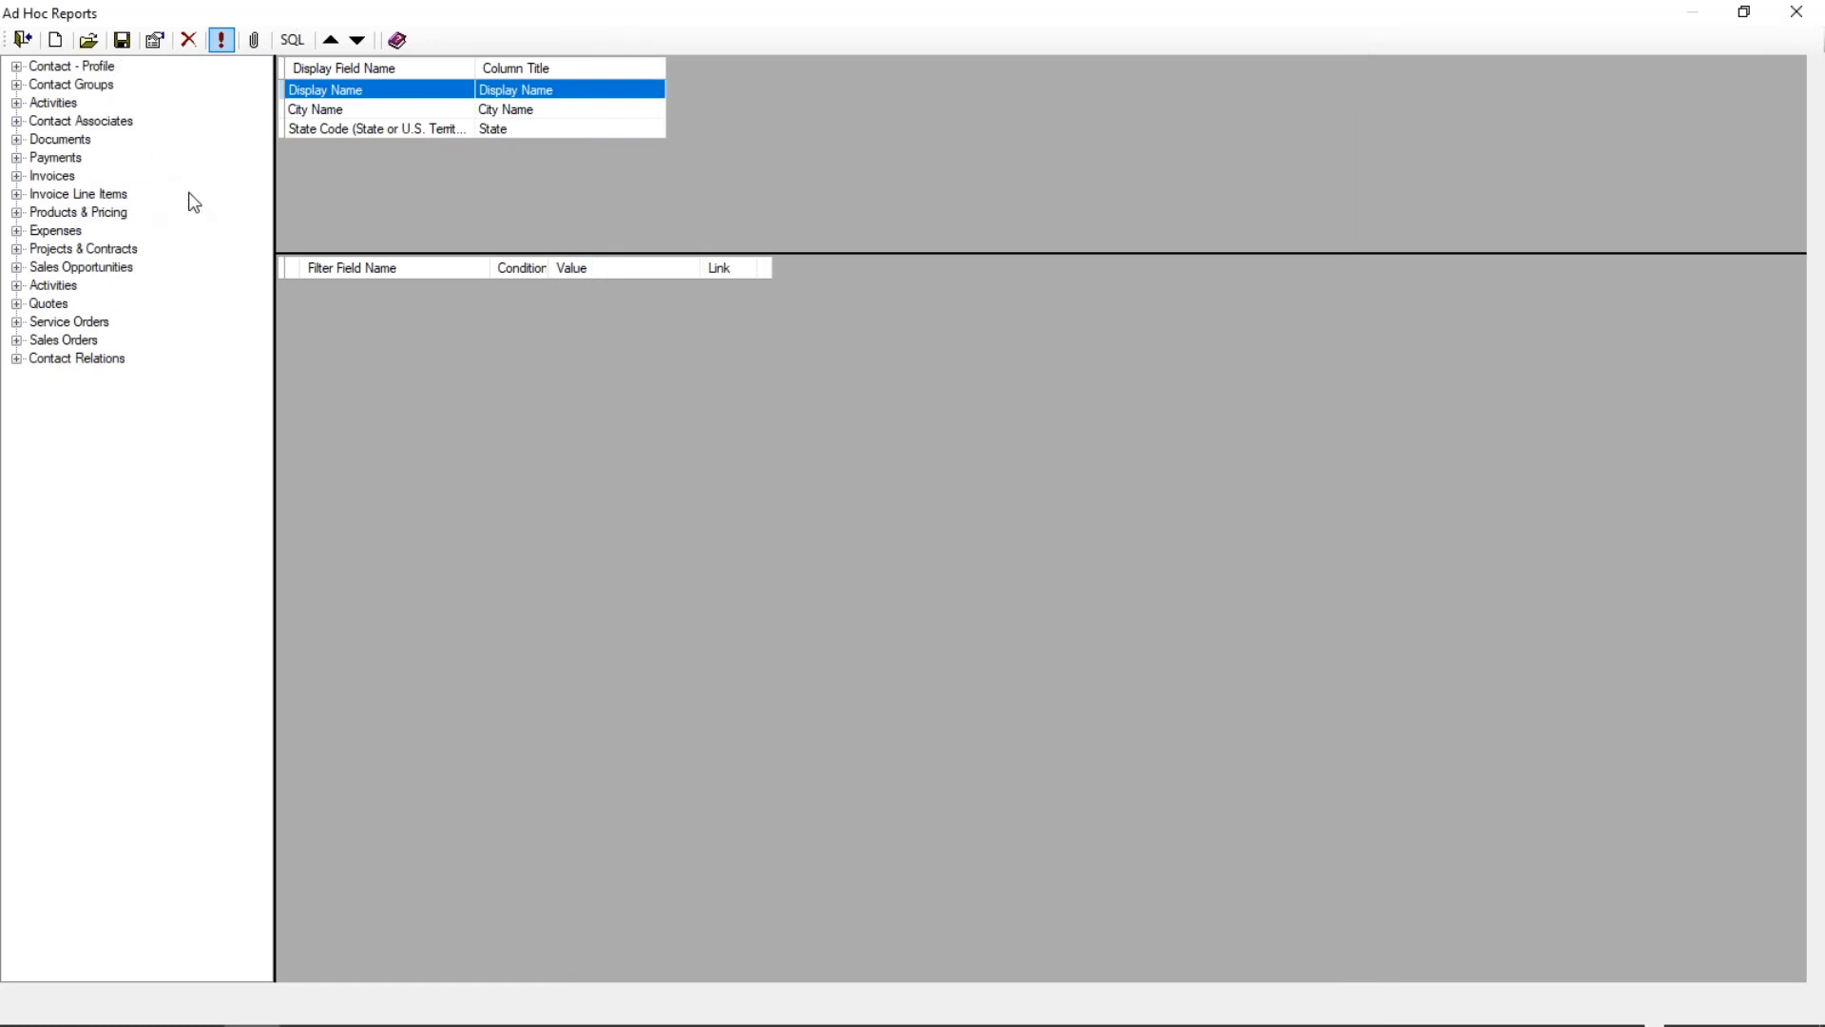
Step: Add the Invoice #, Date, Invoice Total and Balance Due fields from the Invoices group to the report's display fields
click(16, 177)
click(47, 178)
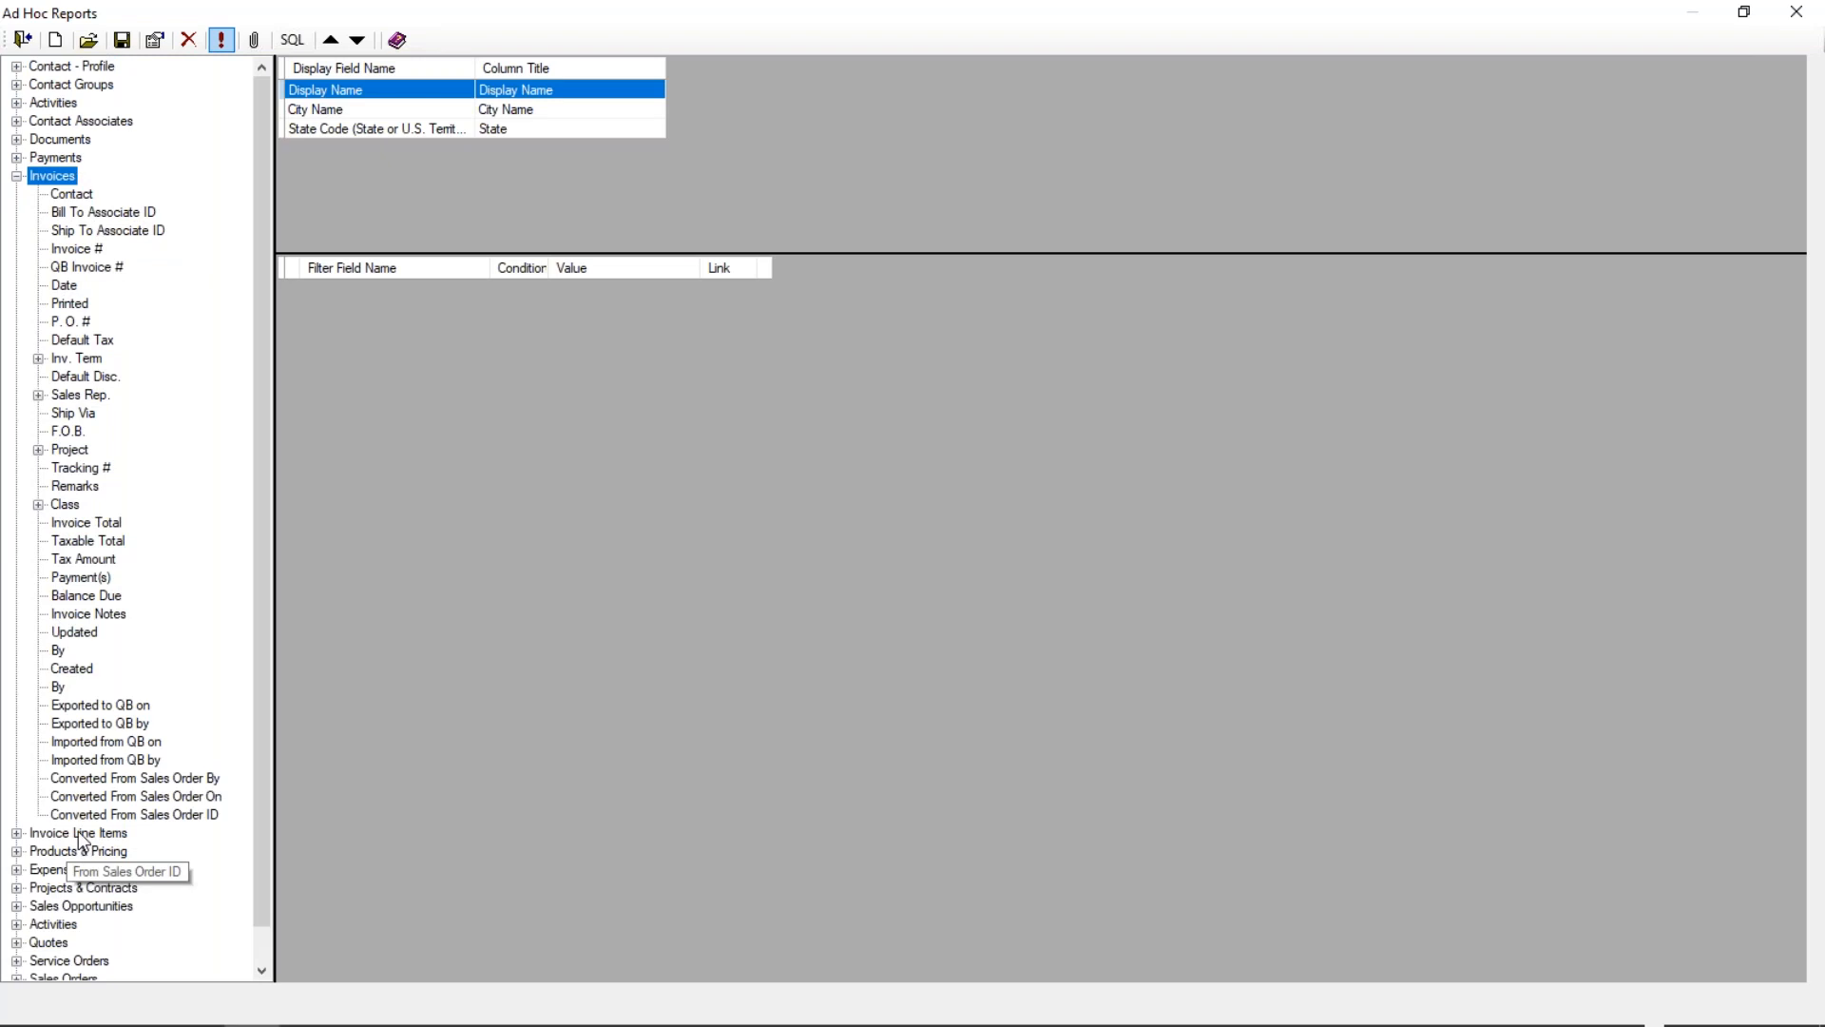
double_click(78, 249)
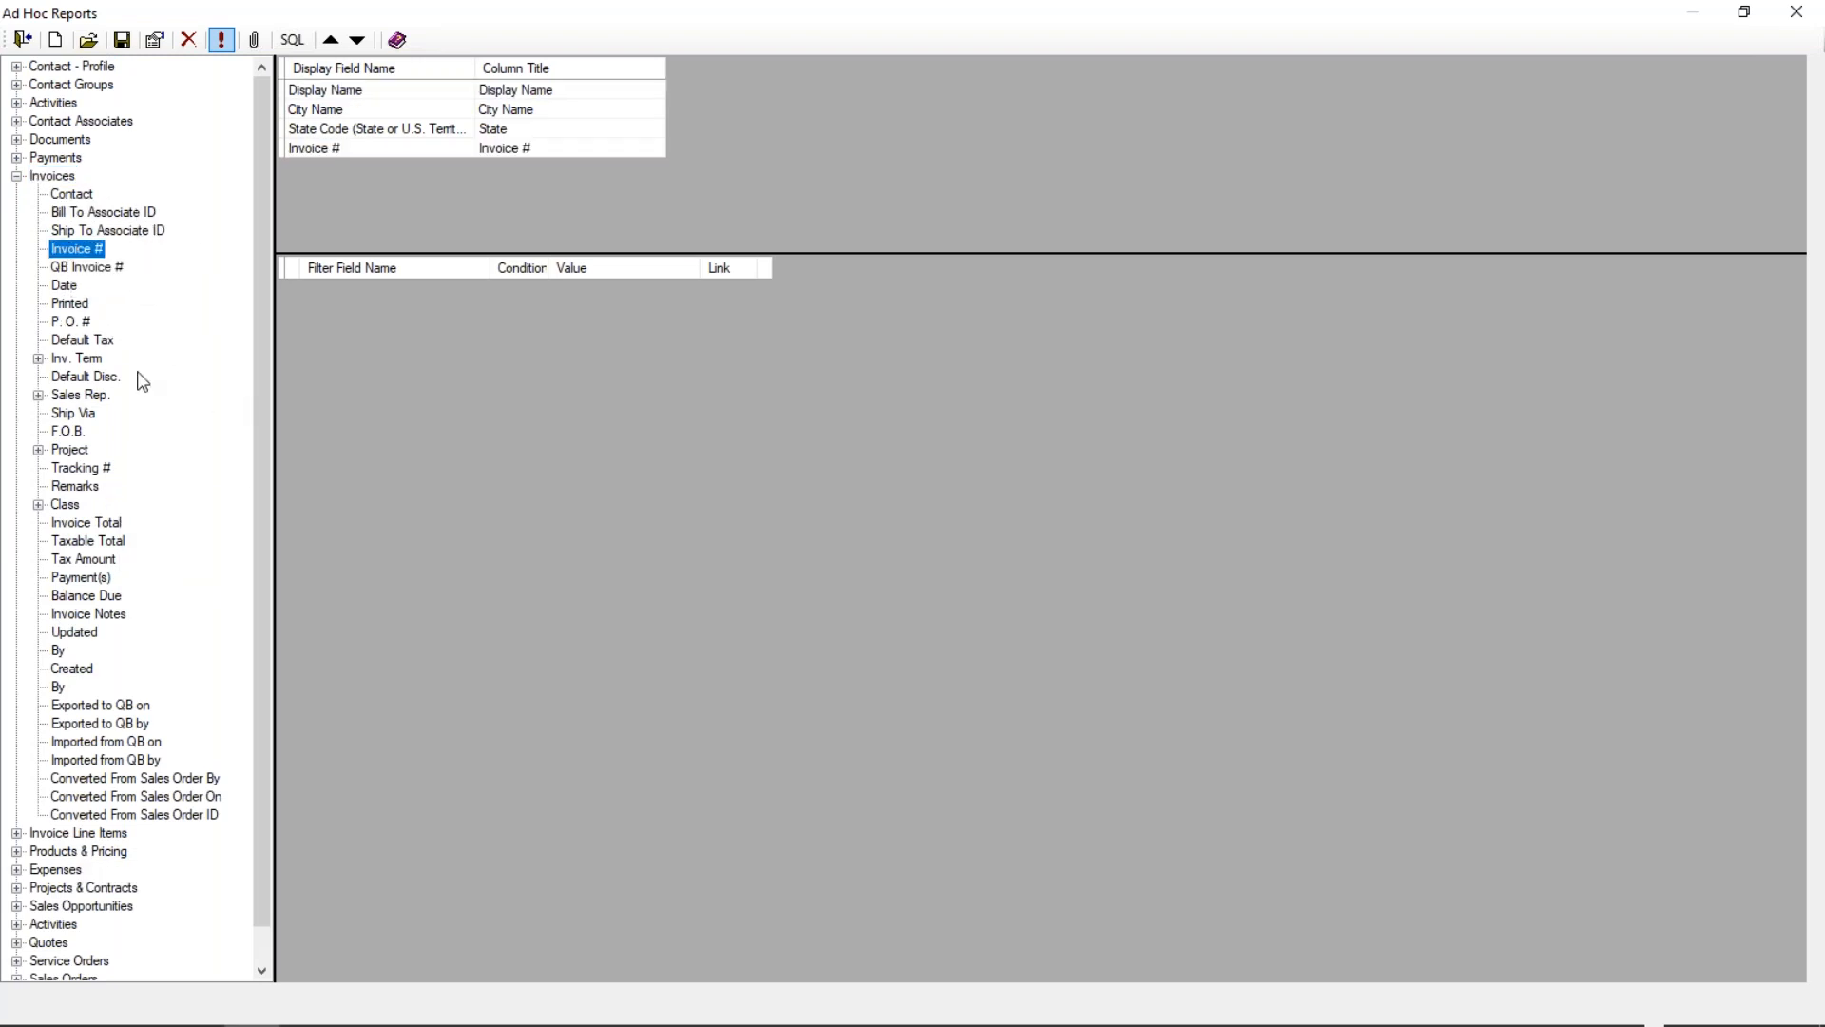
double_click(63, 285)
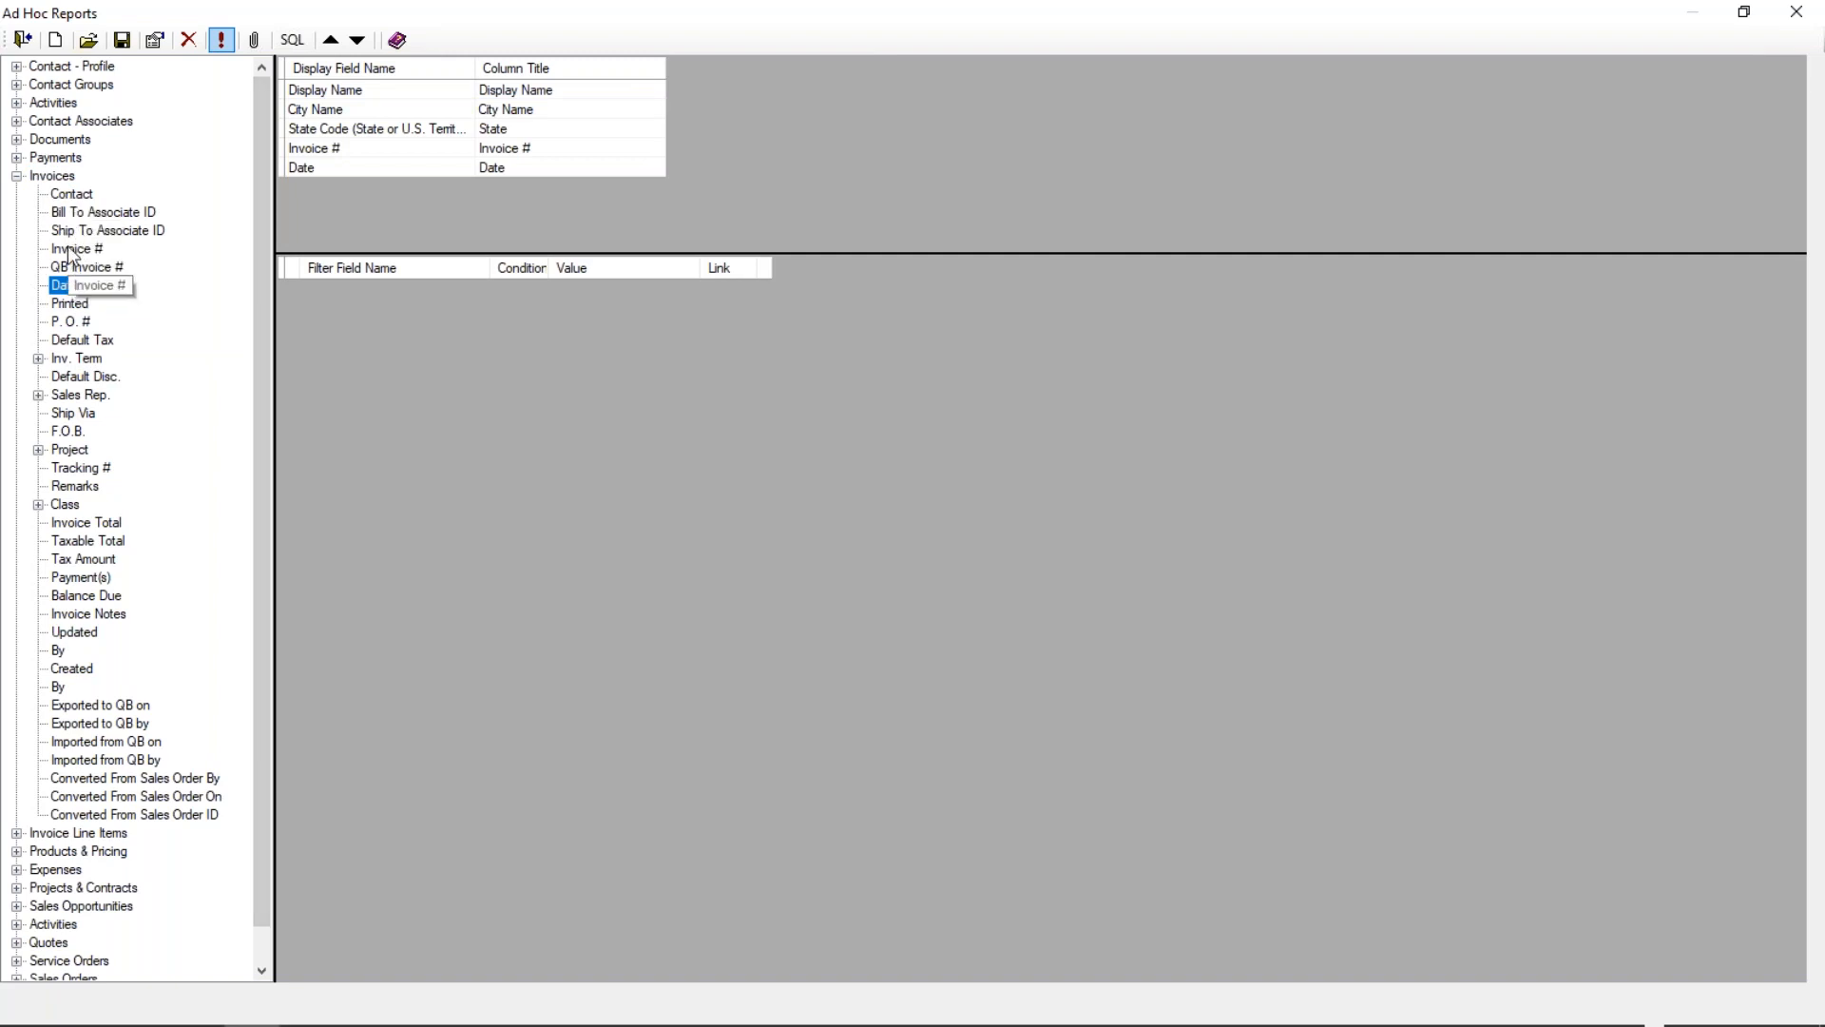
click(71, 250)
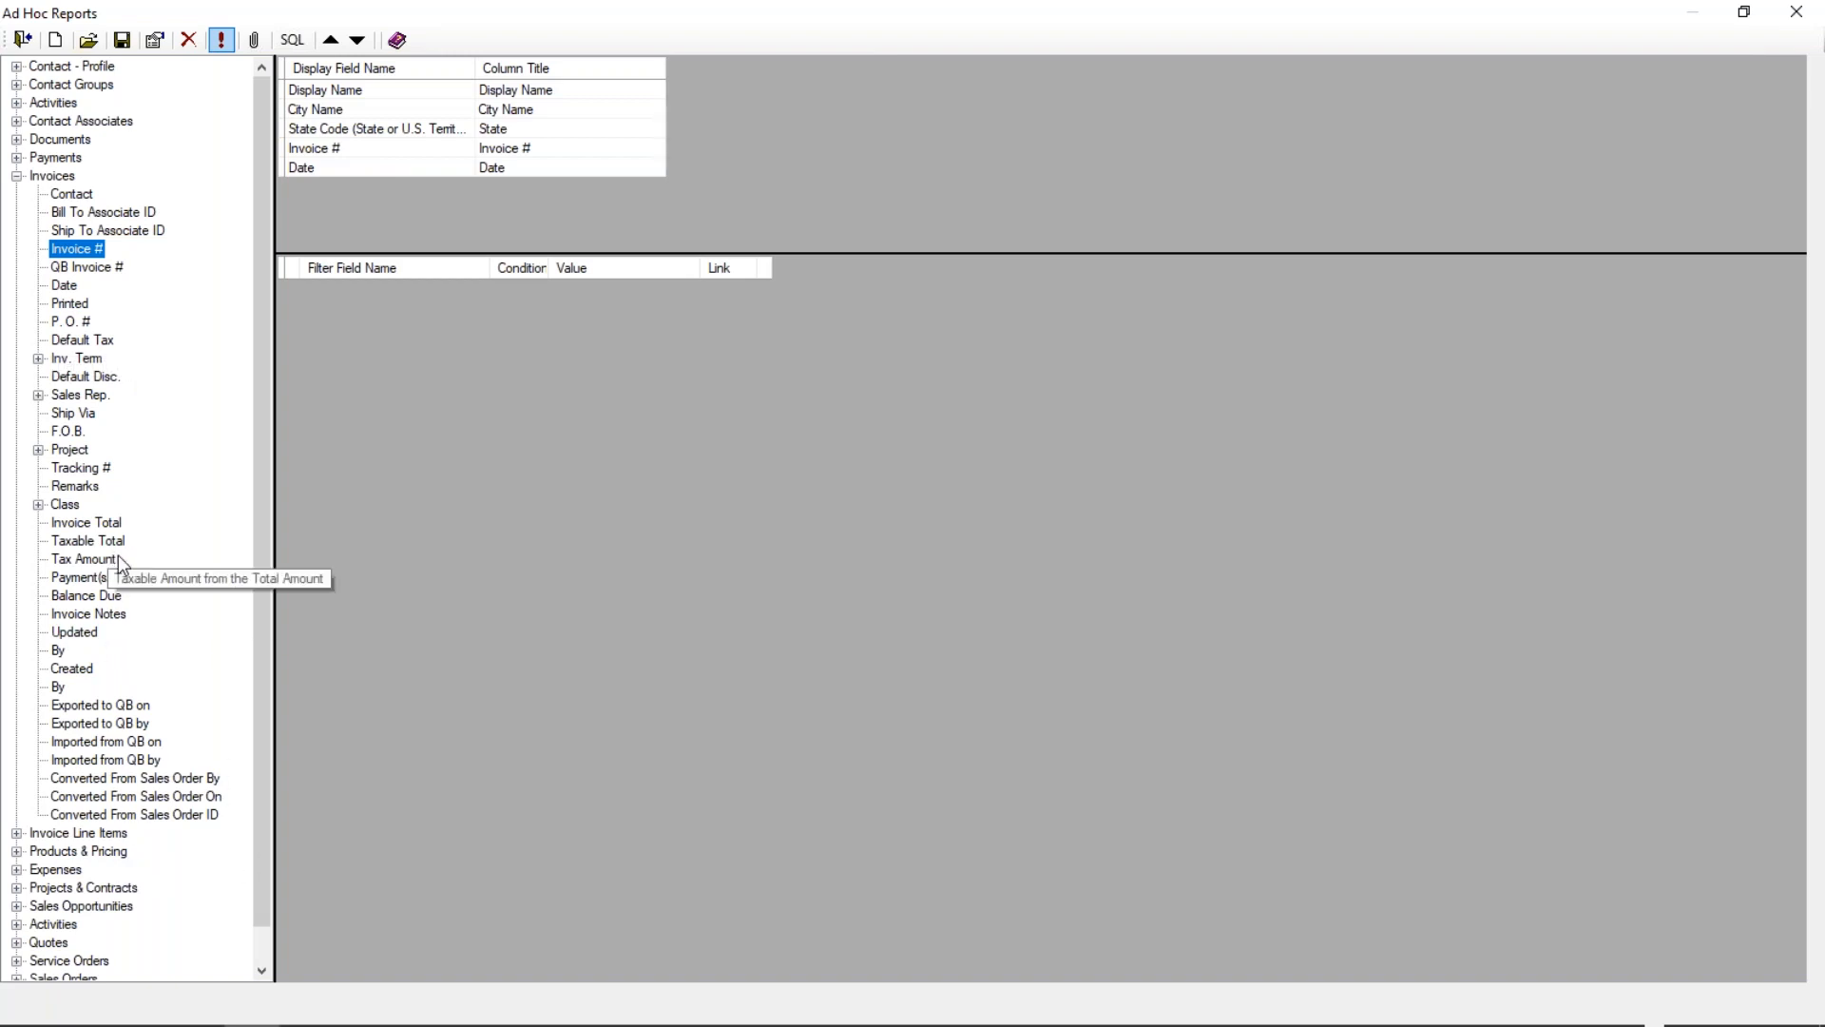
double_click(86, 525)
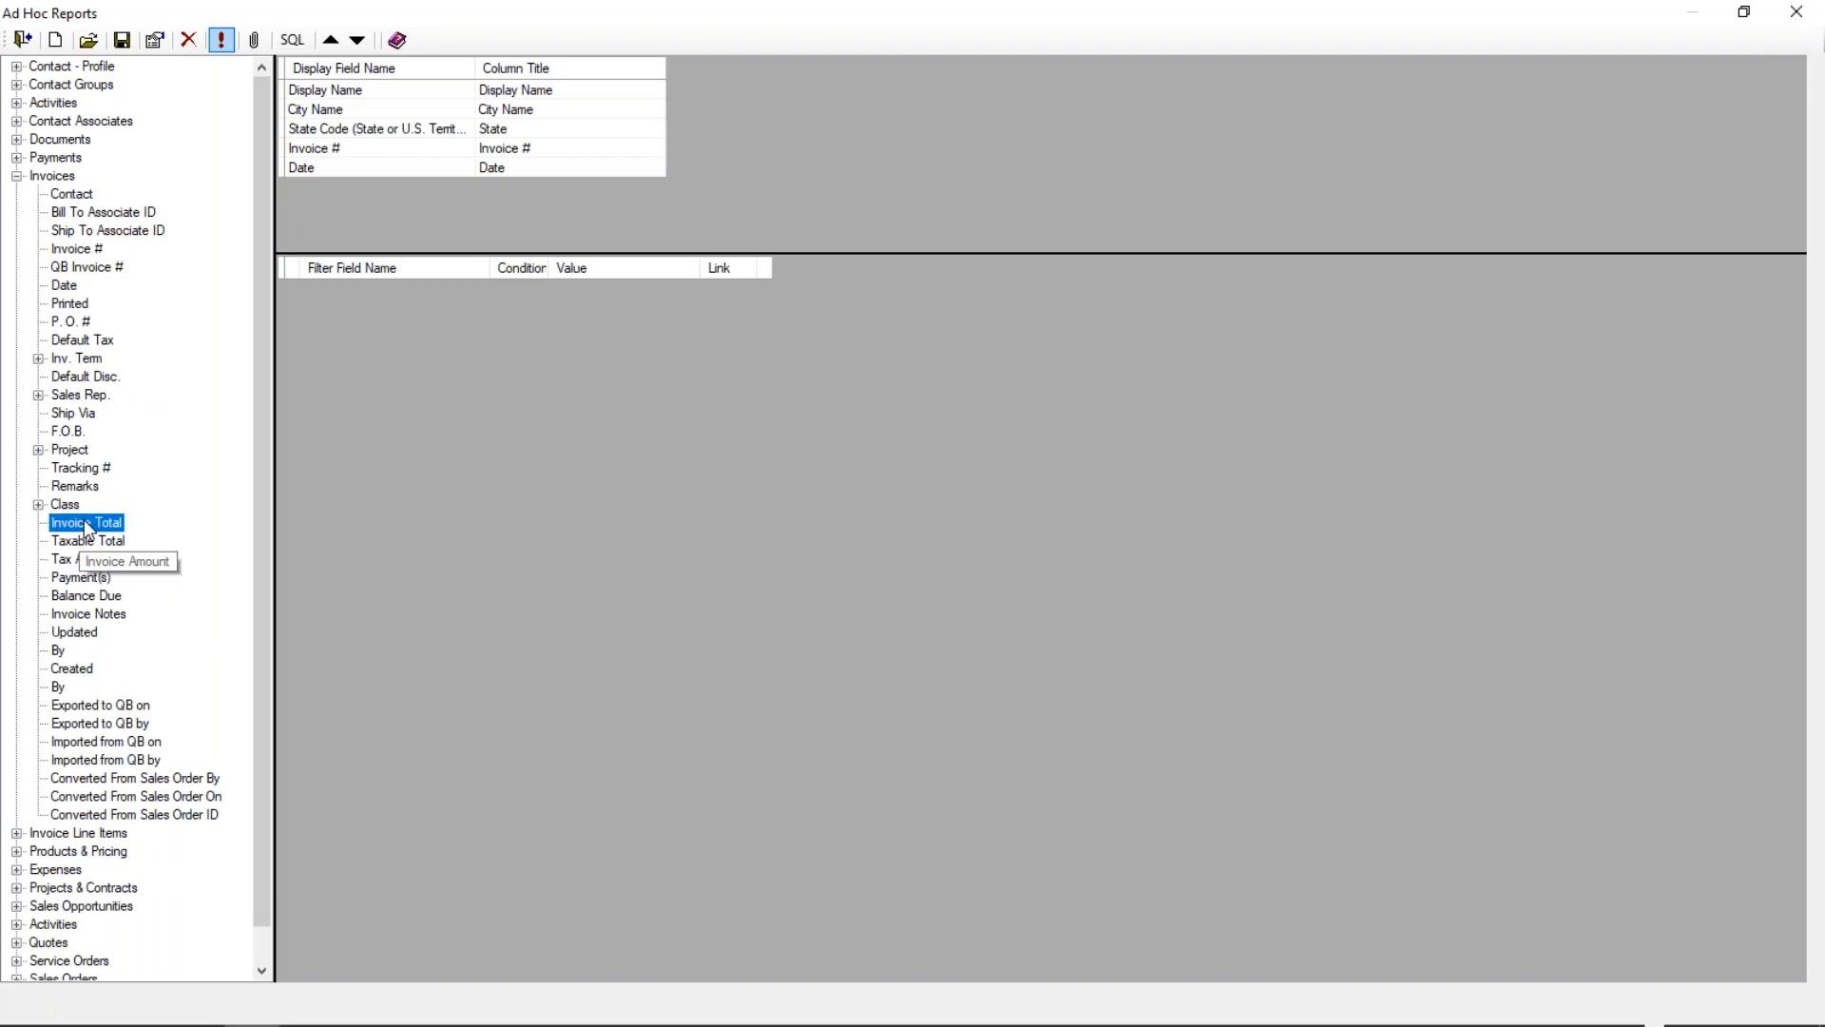
double_click(86, 596)
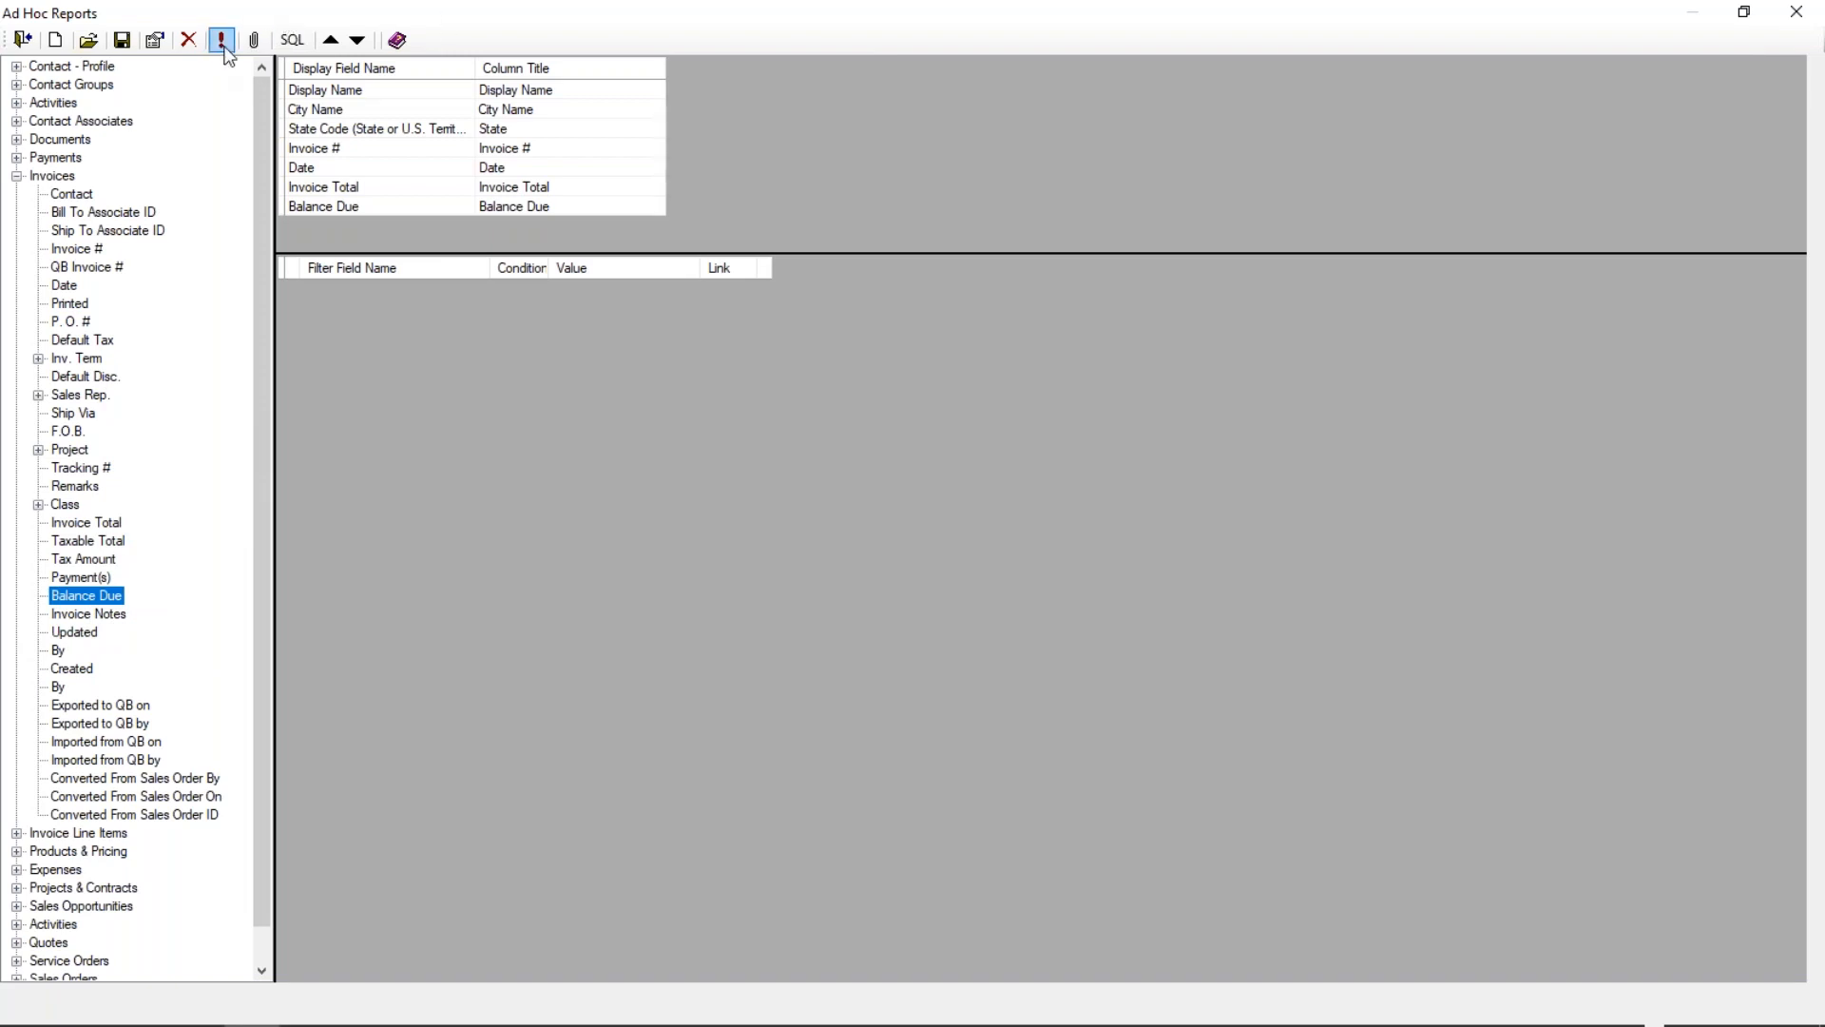
Step: Run the report with the invoice fields, retrieve all records, and enlarge the results window to show every column
click(222, 41)
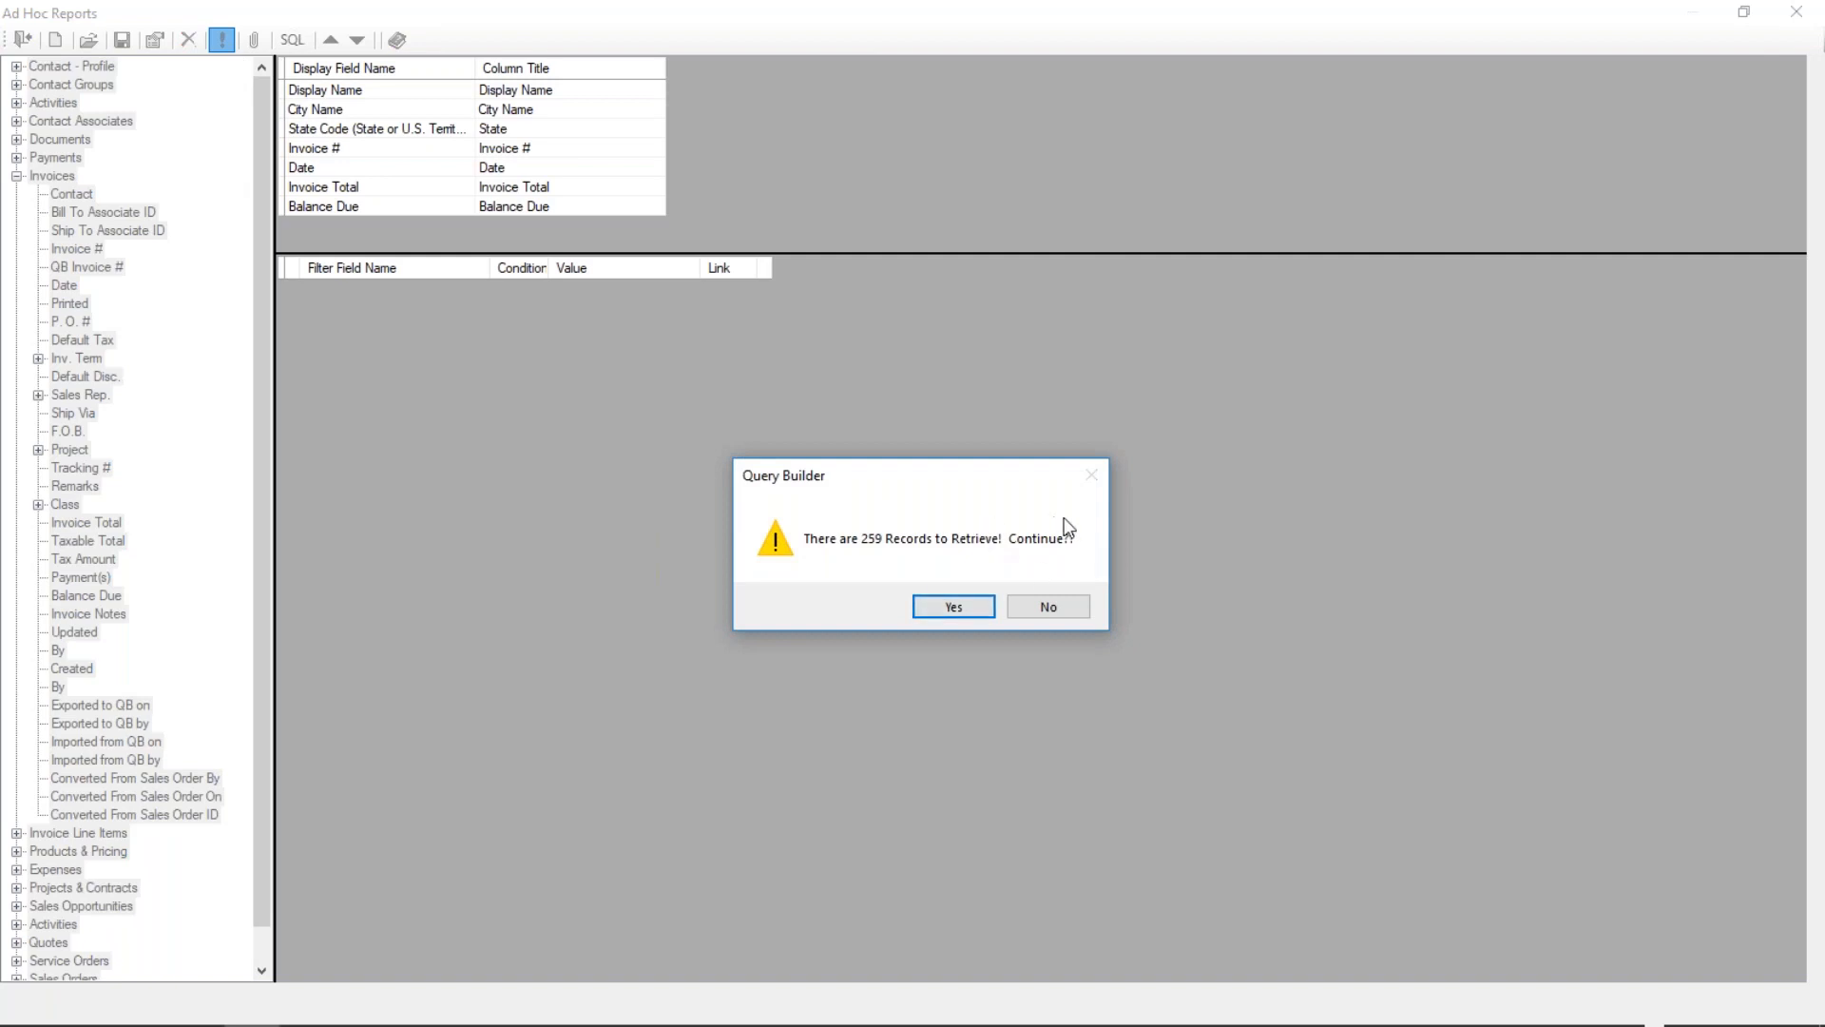
click(966, 609)
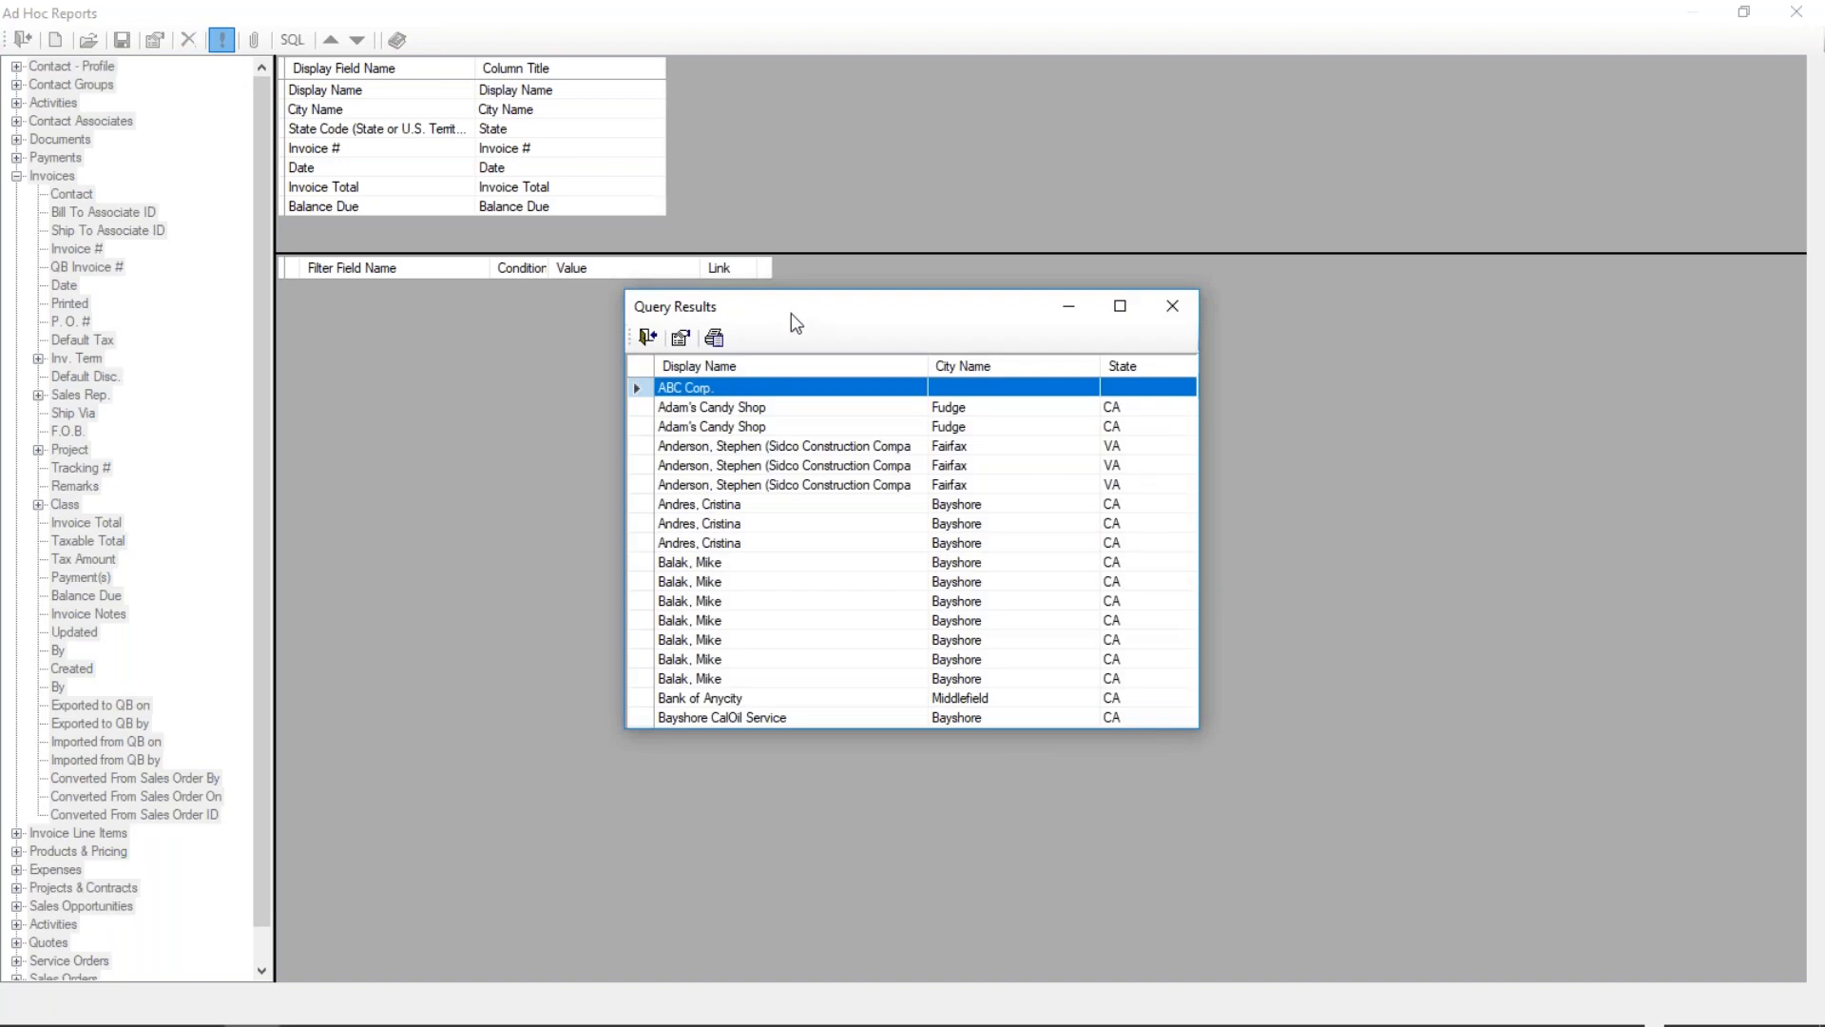
drag(781, 315, 518, 52)
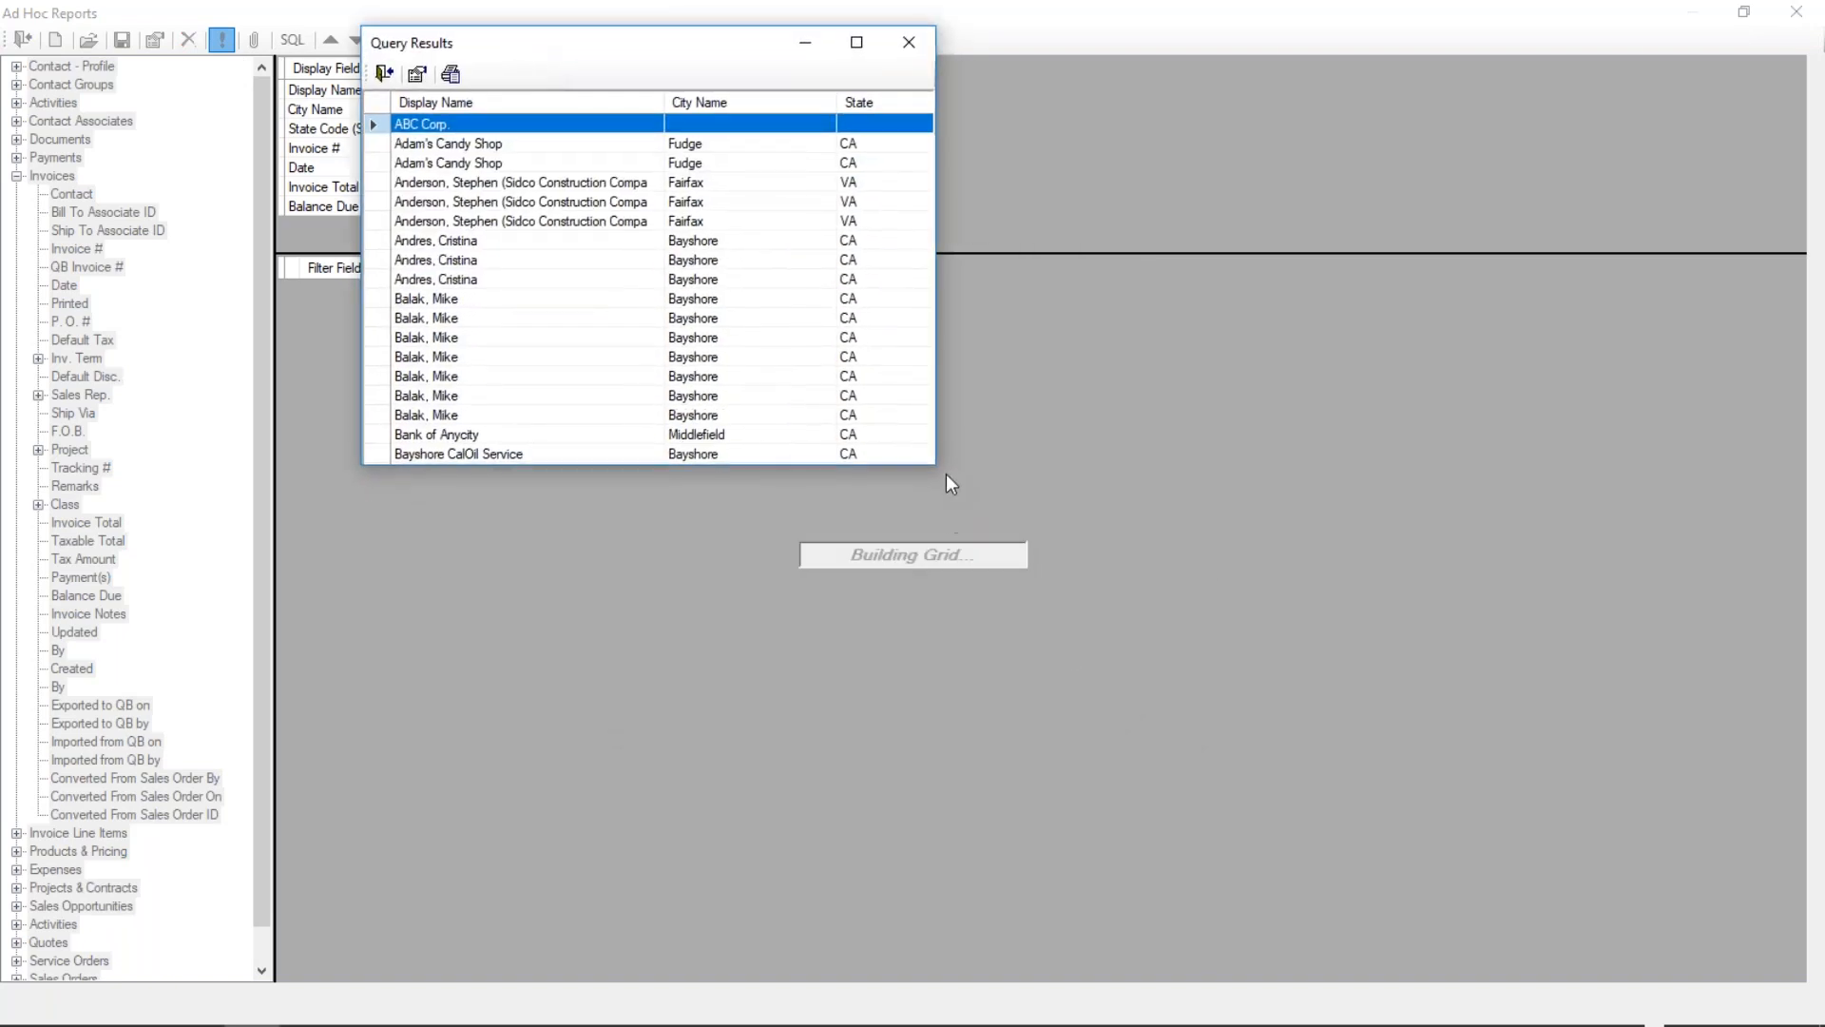
drag(1104, 605, 1647, 840)
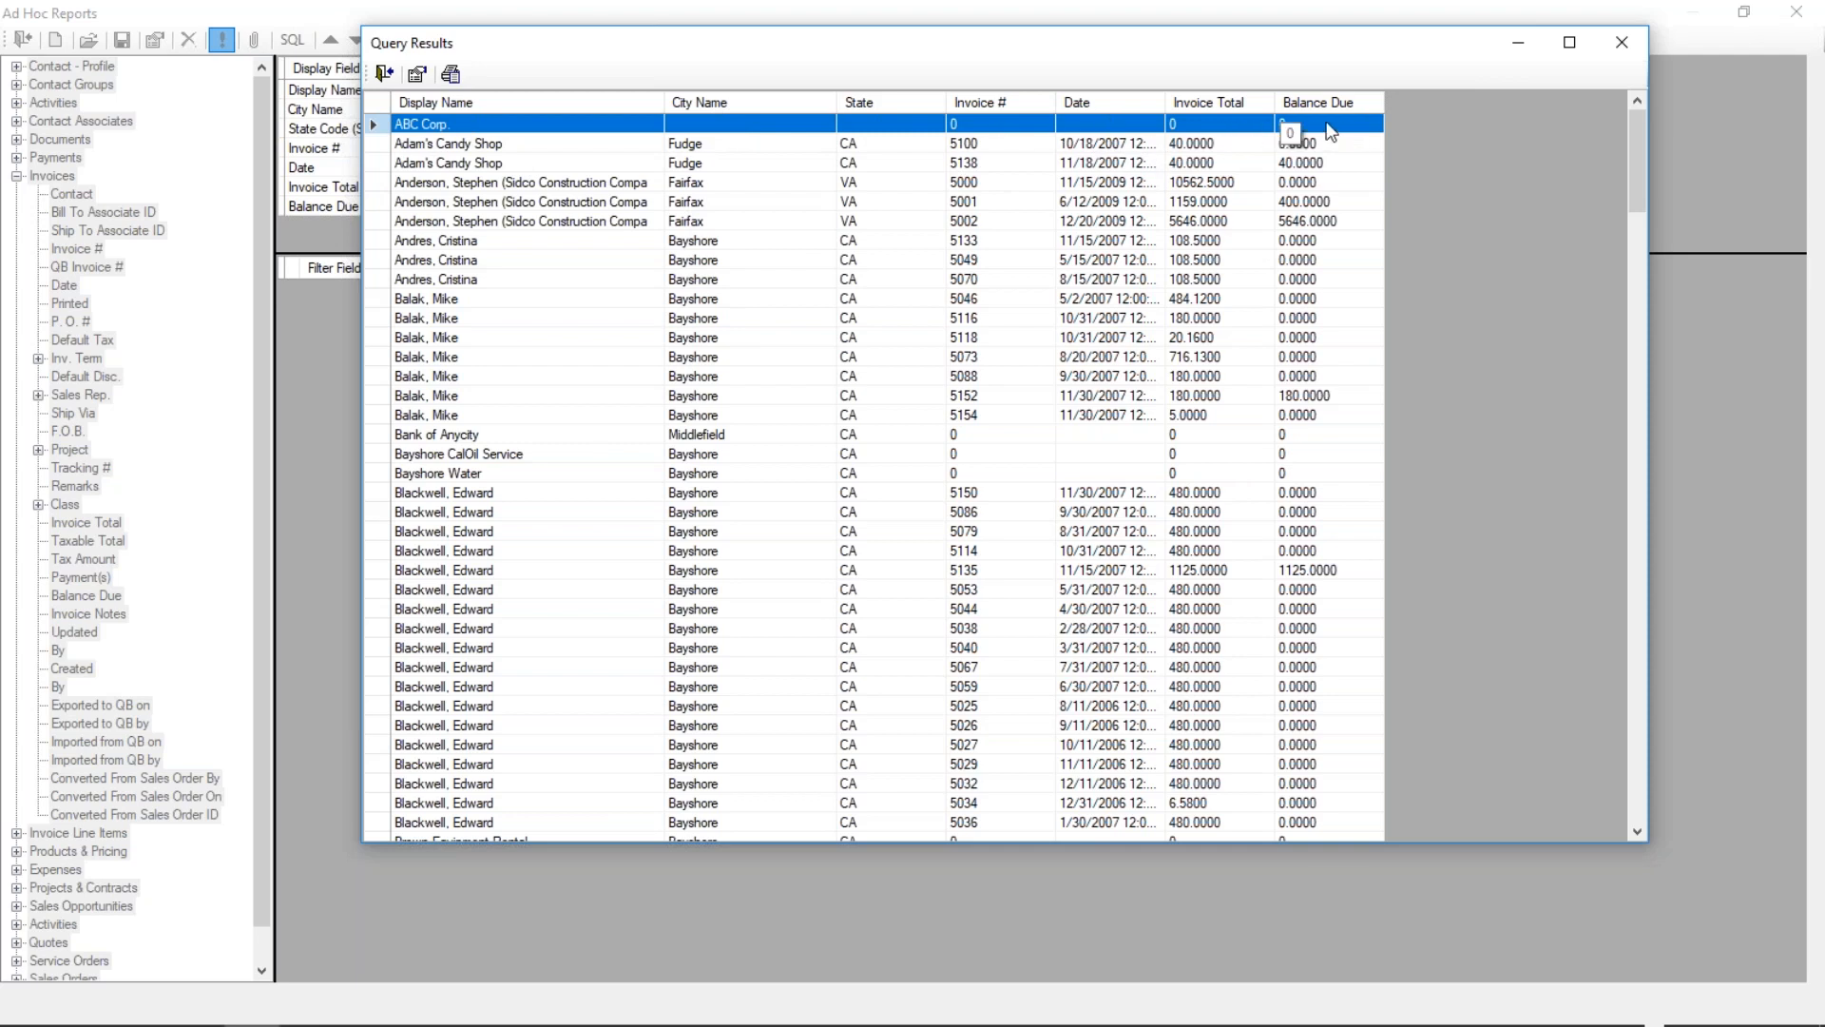
Step: Compare the repeated contact rows with their invoice numbers, dates, totals and balances, and close the query results
click(465, 142)
click(466, 165)
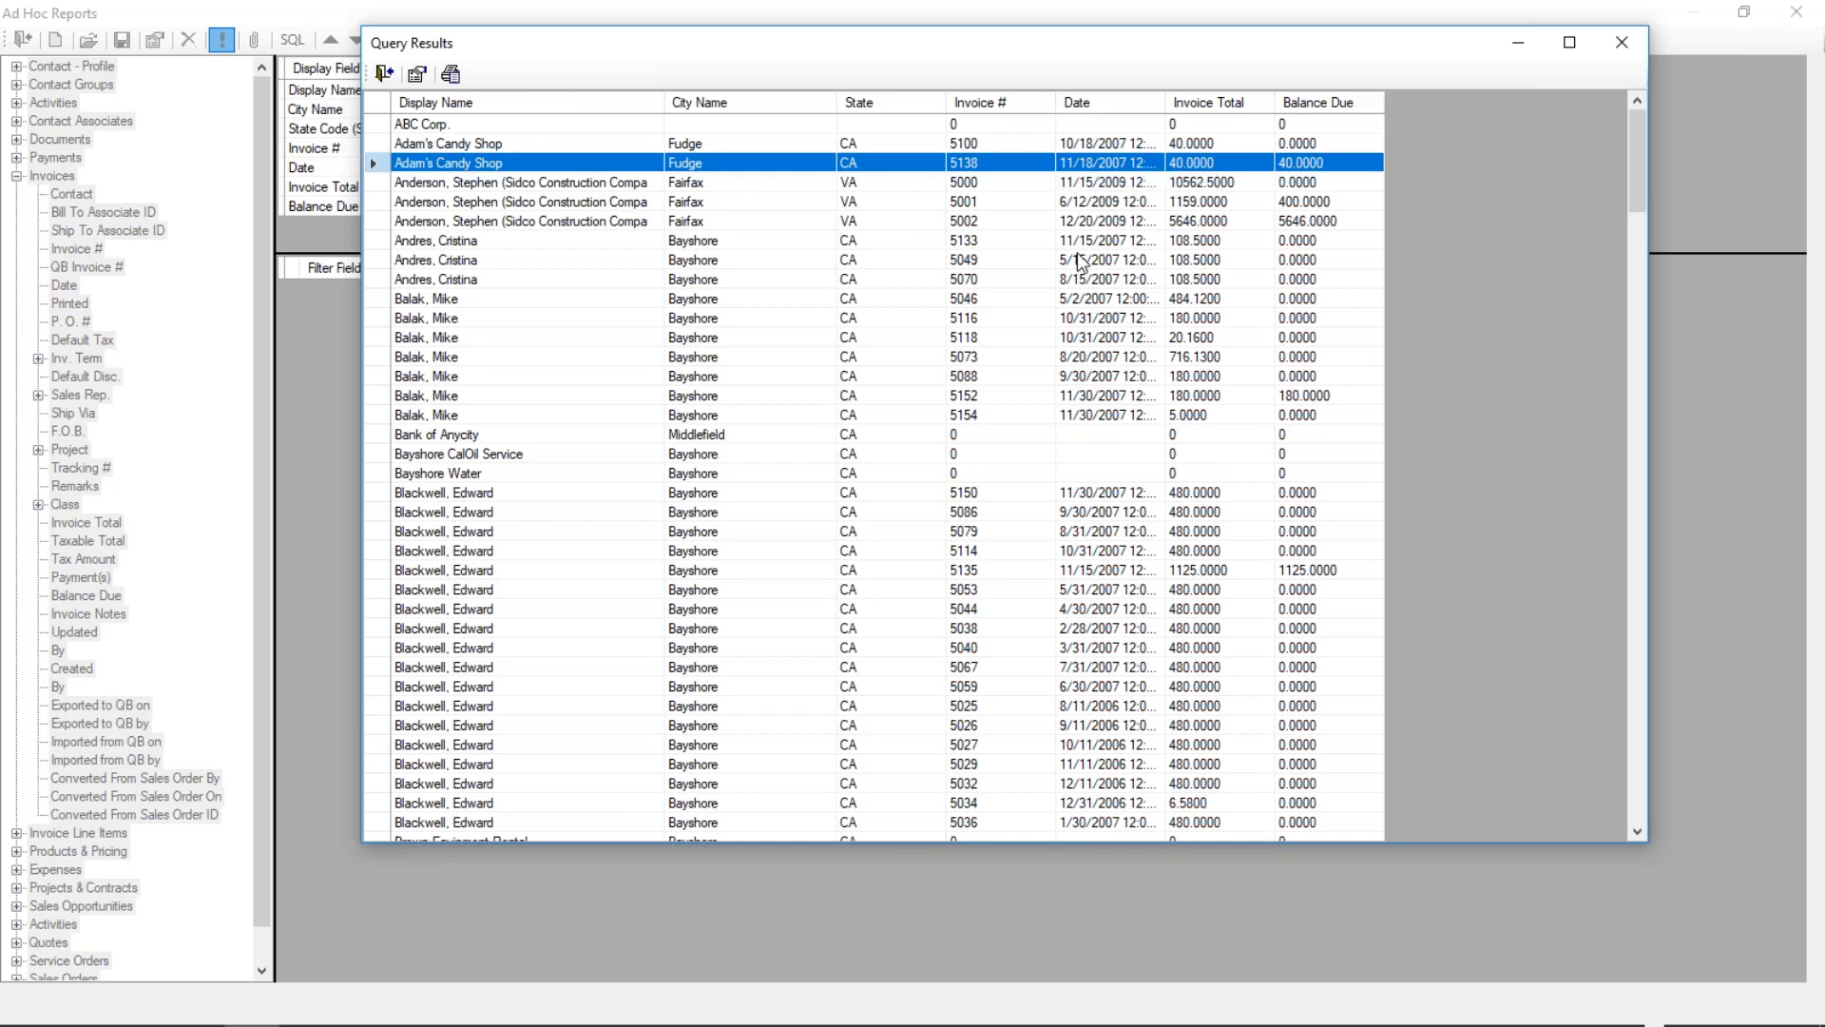
click(979, 149)
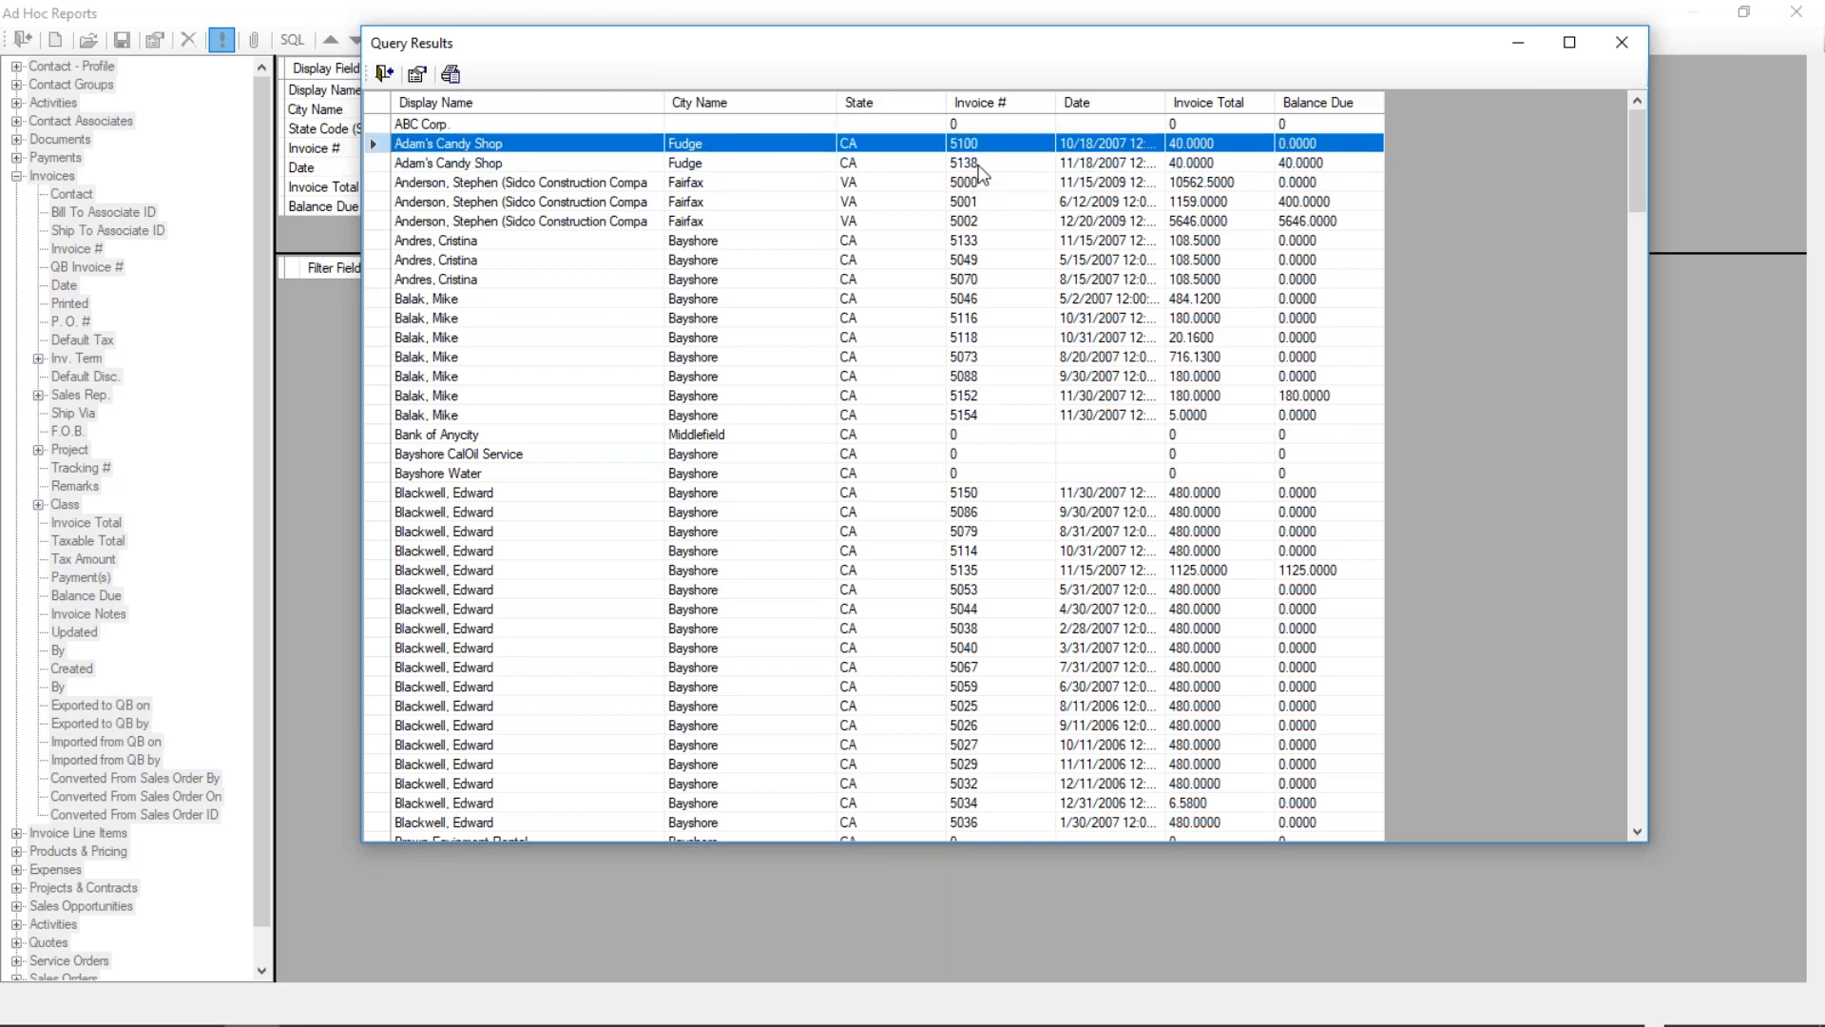
click(529, 164)
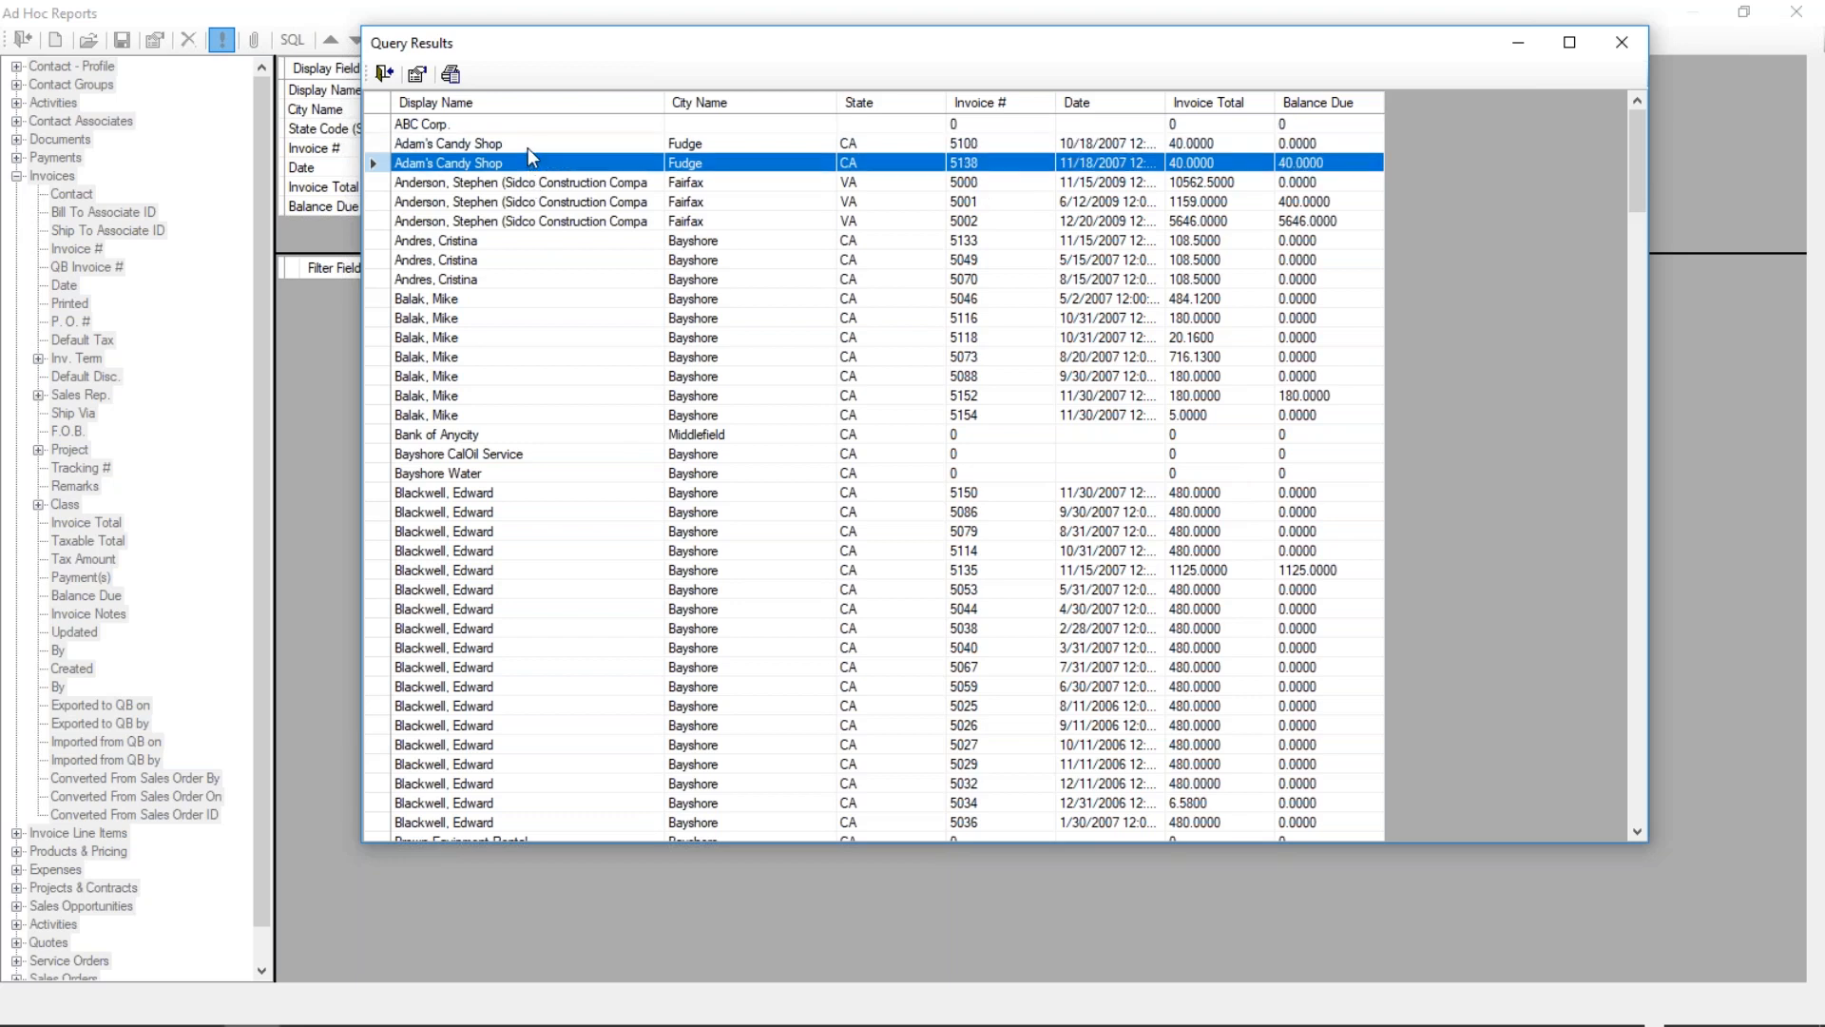
click(527, 144)
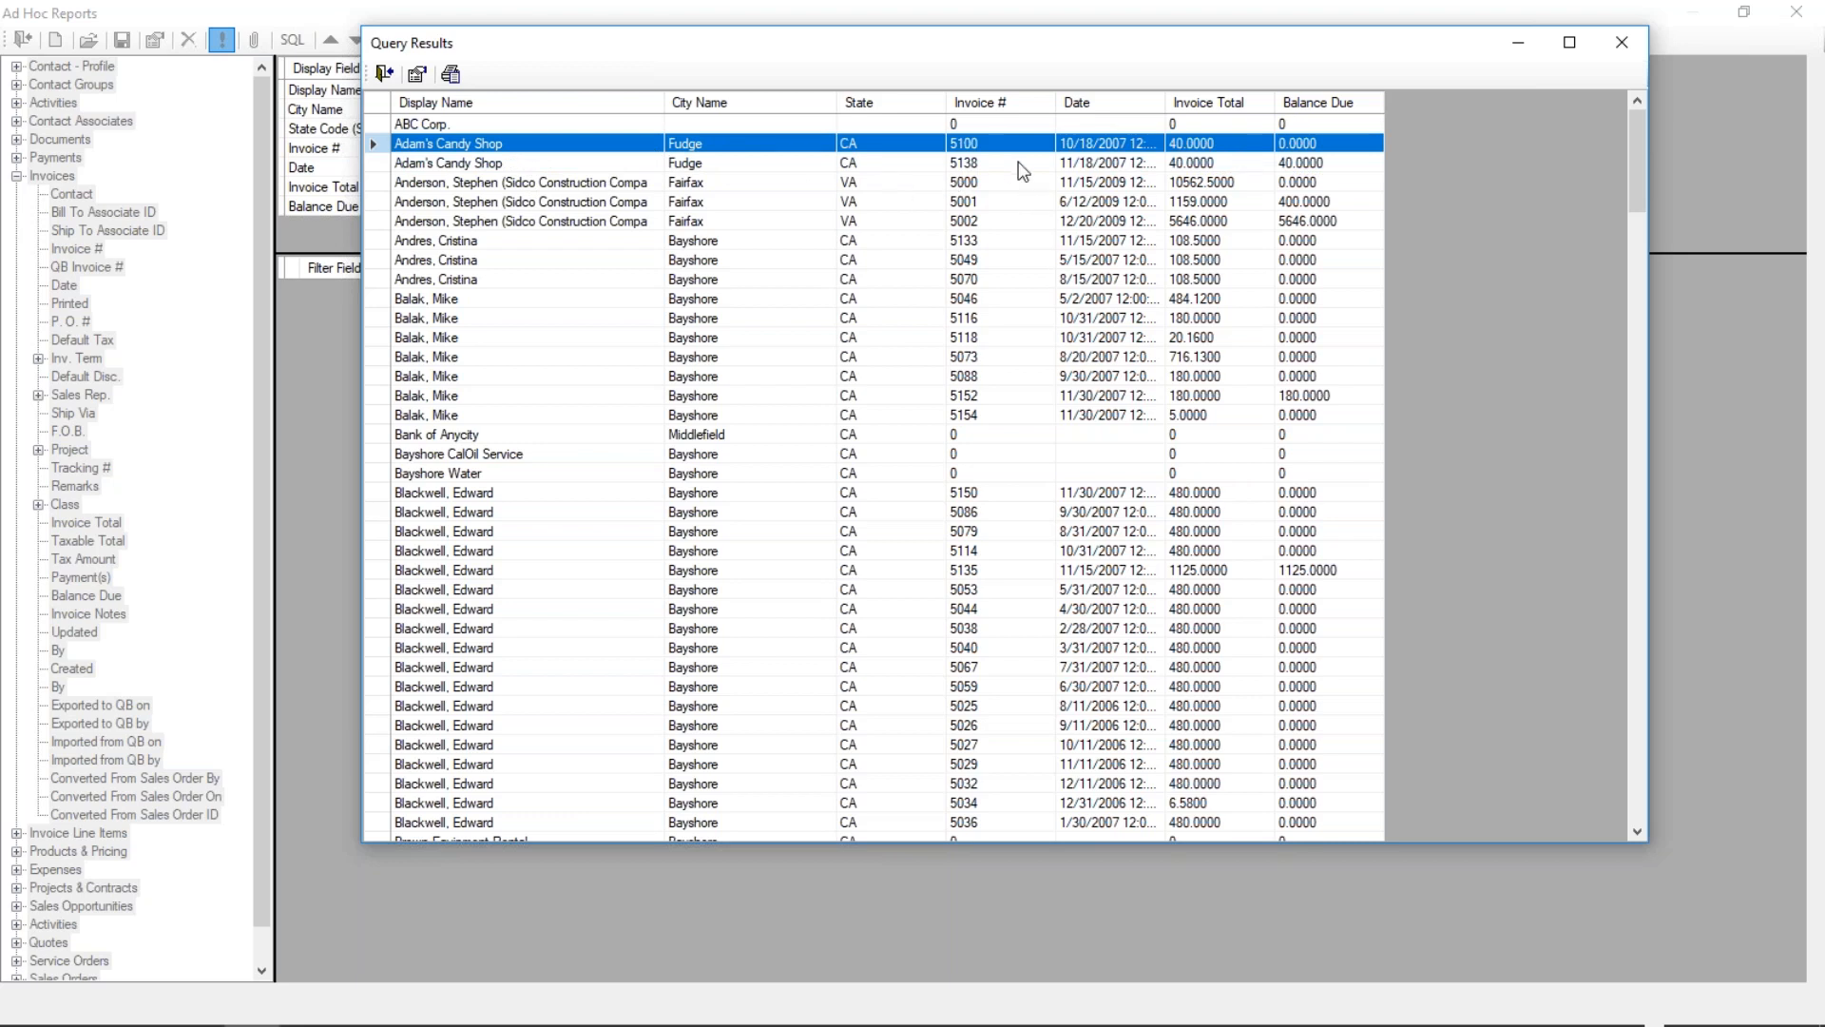
click(519, 186)
click(512, 224)
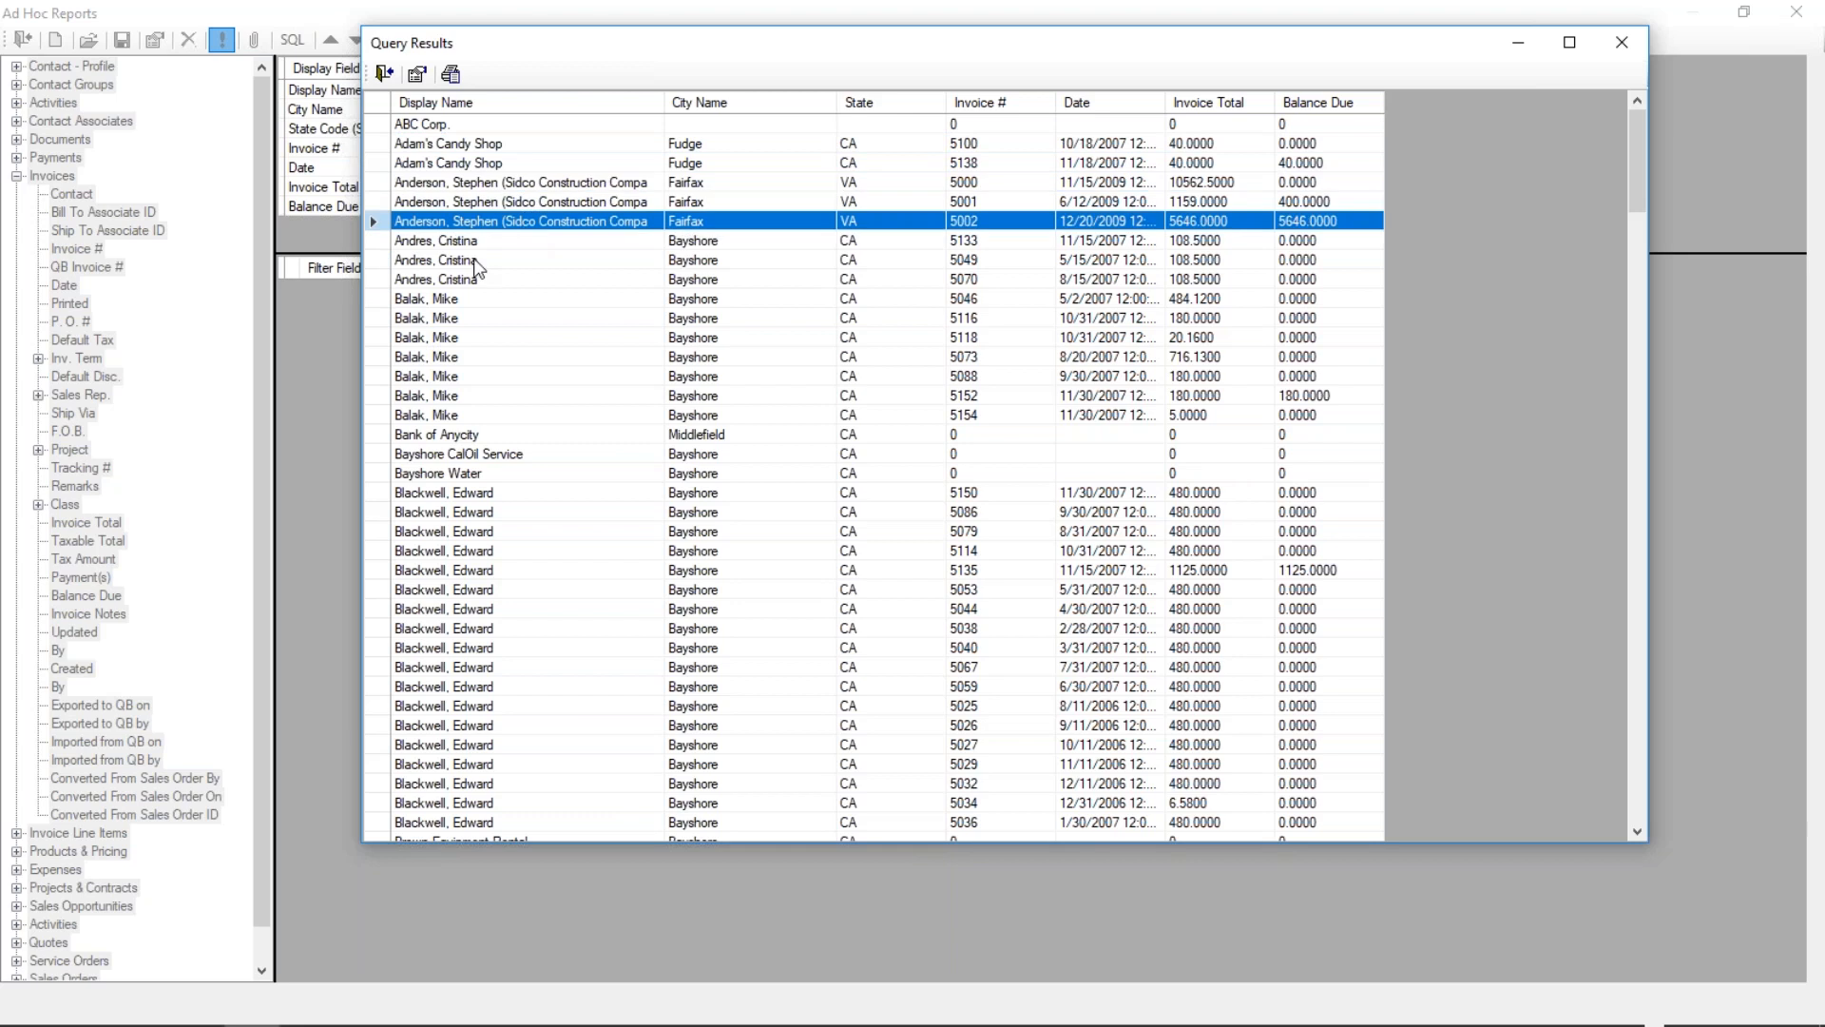
click(470, 249)
click(456, 280)
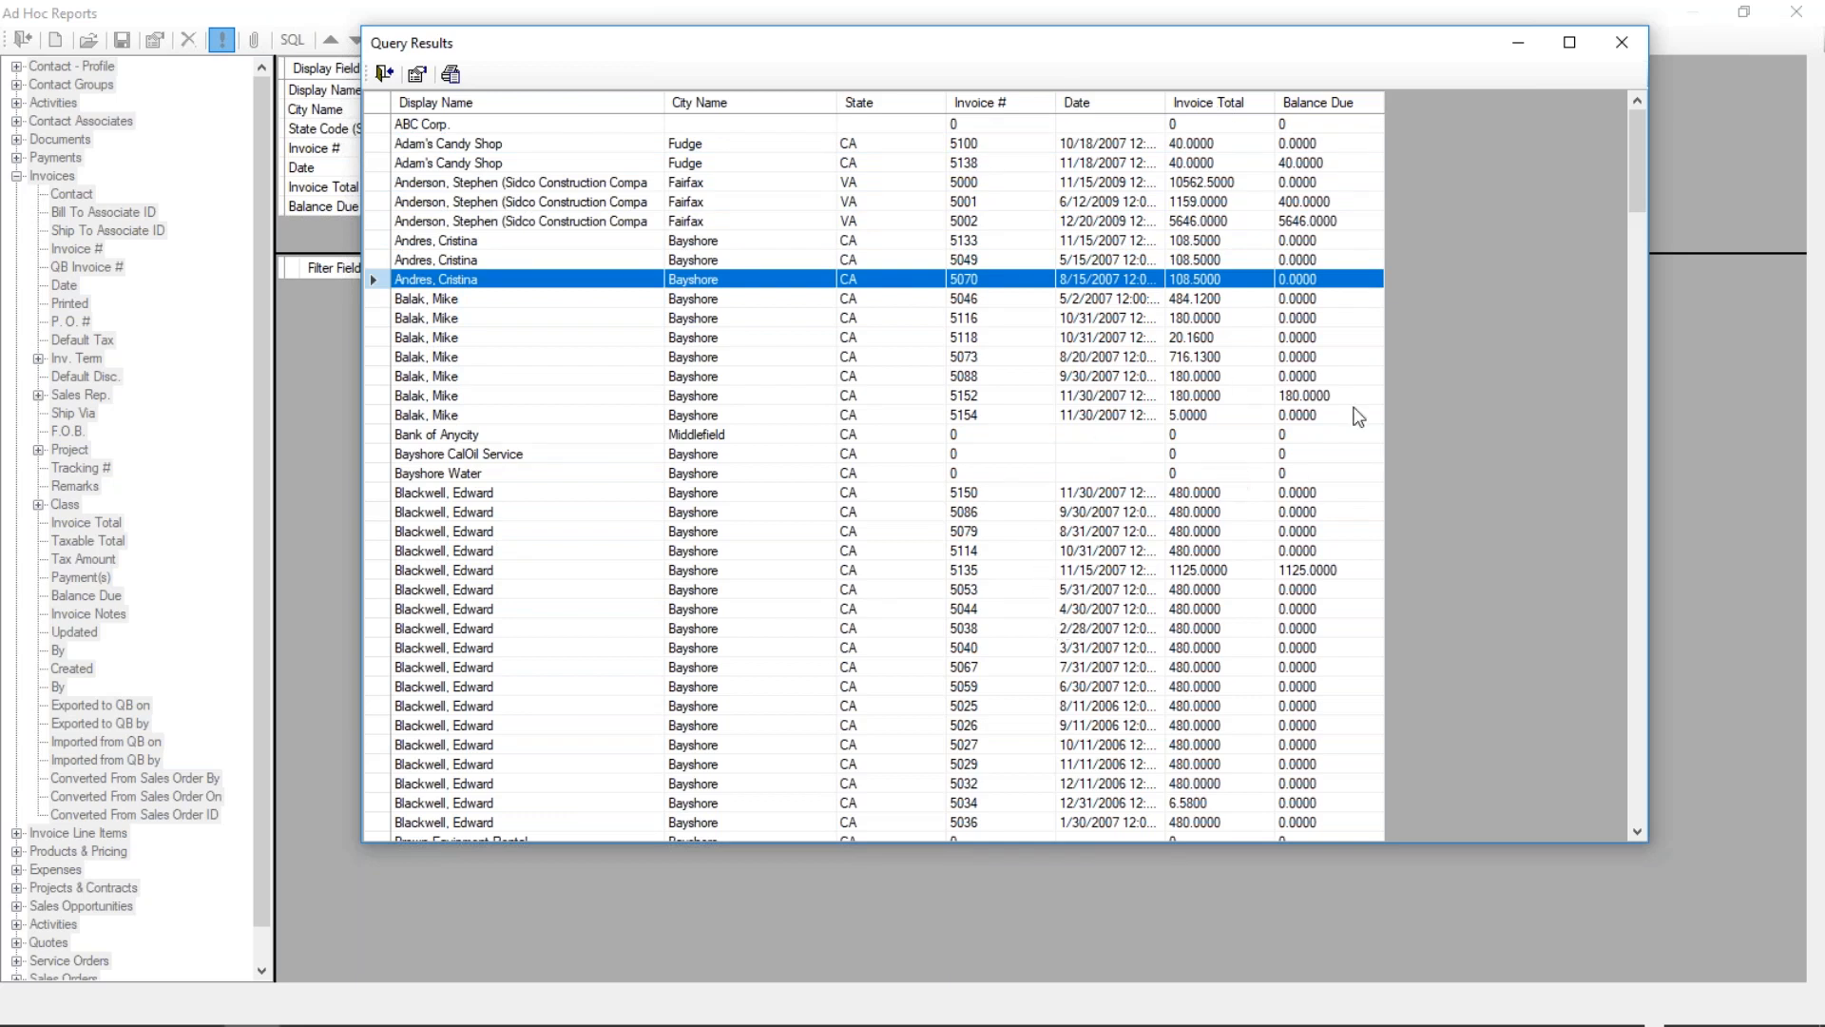
click(1622, 44)
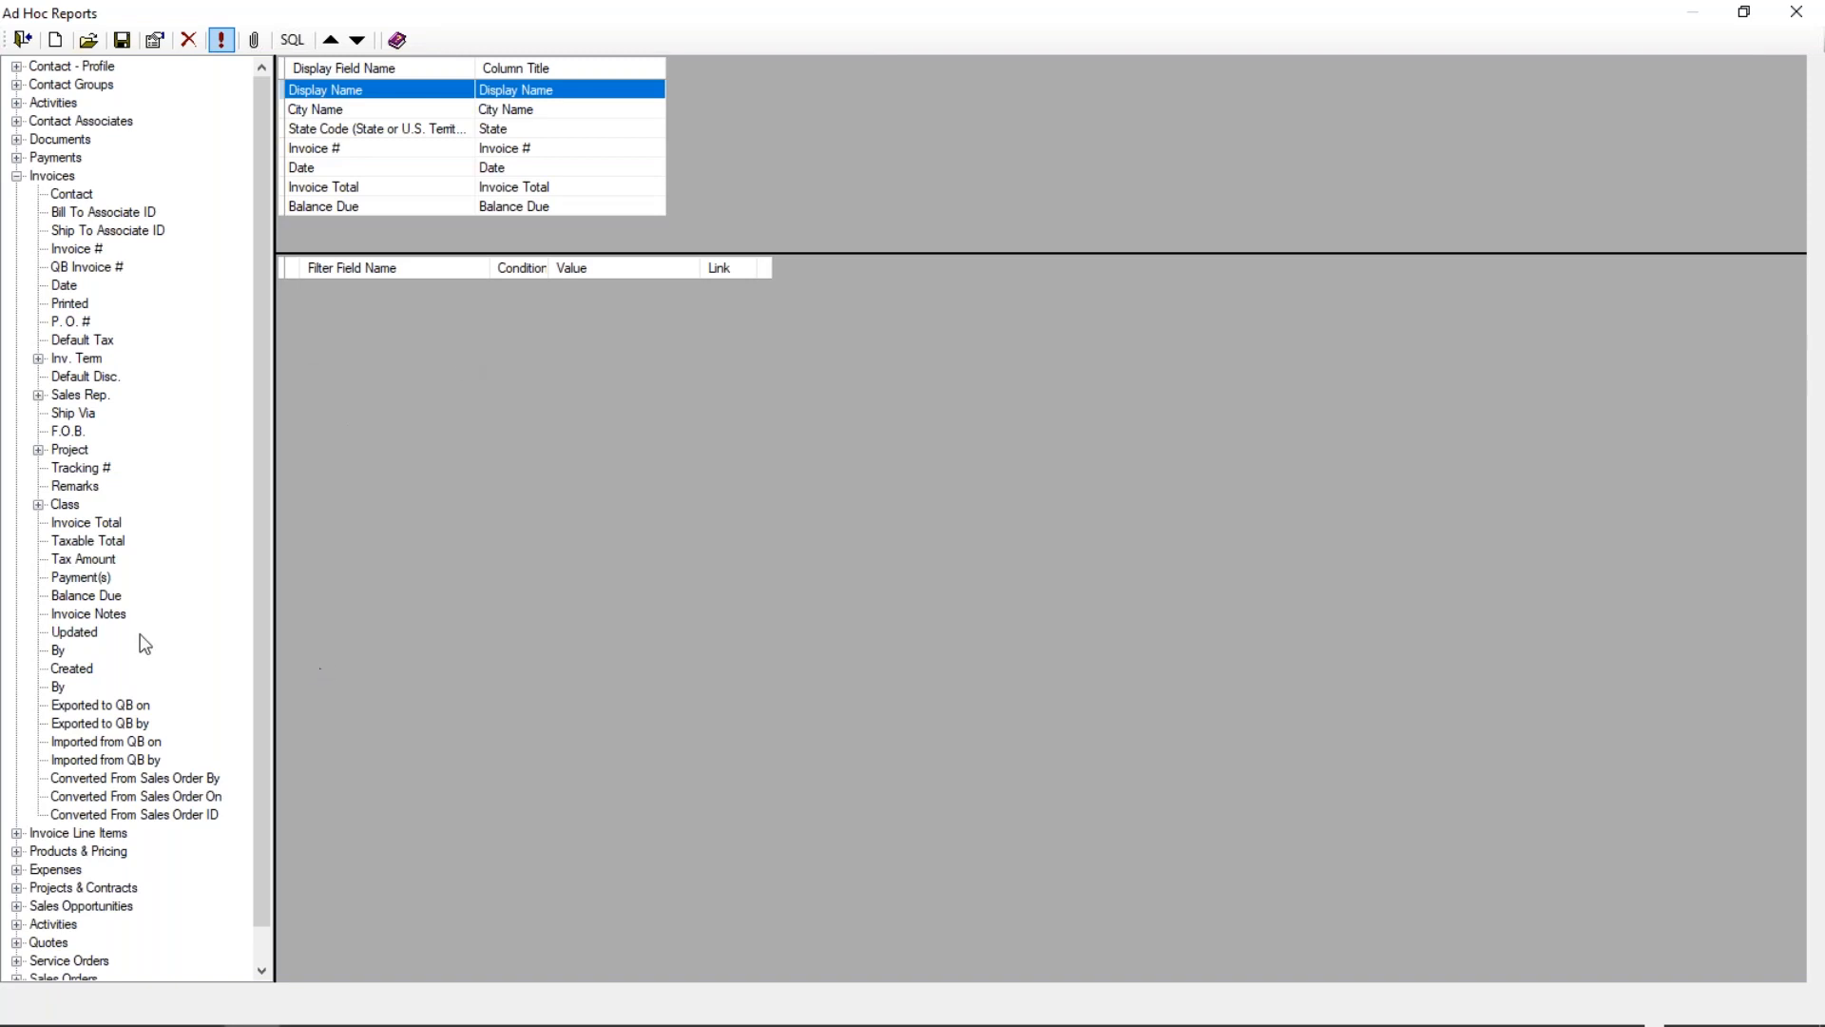
Step: Add the Payment(s) field from the Invoices group to the display fields and place it between Invoice Total and Balance Due
click(99, 576)
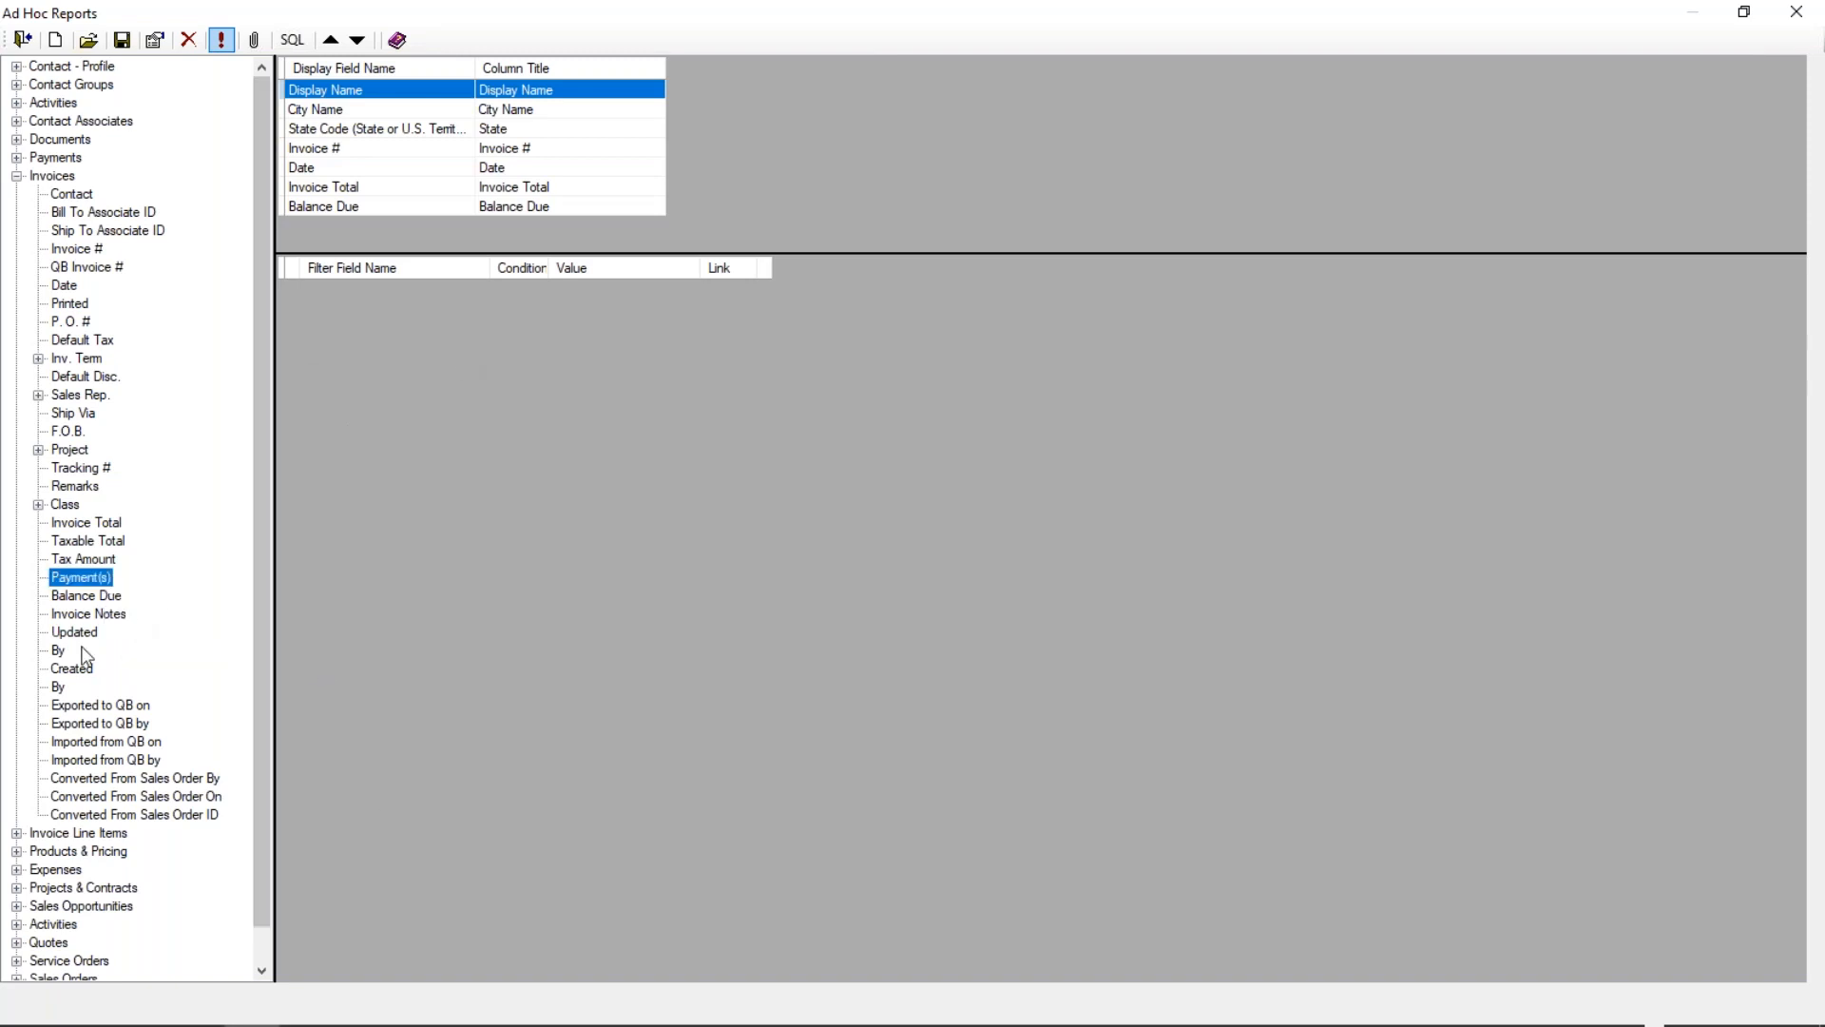
double_click(95, 577)
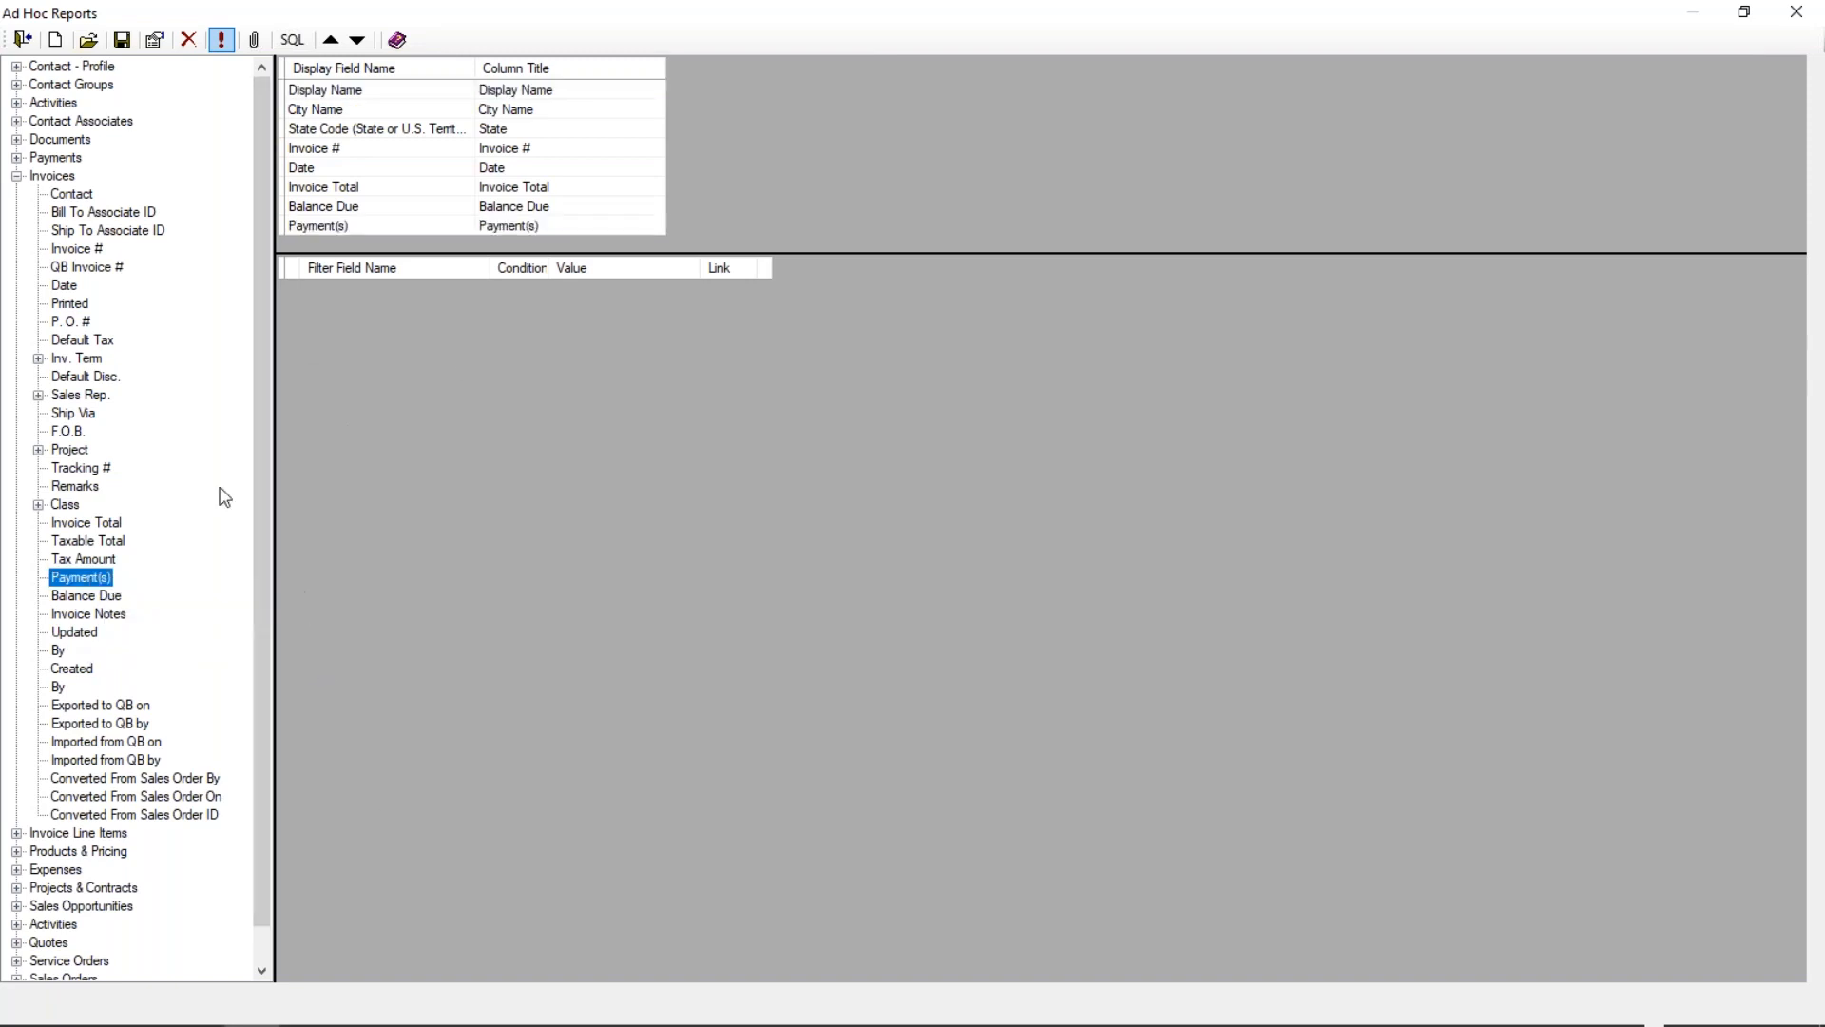
click(328, 228)
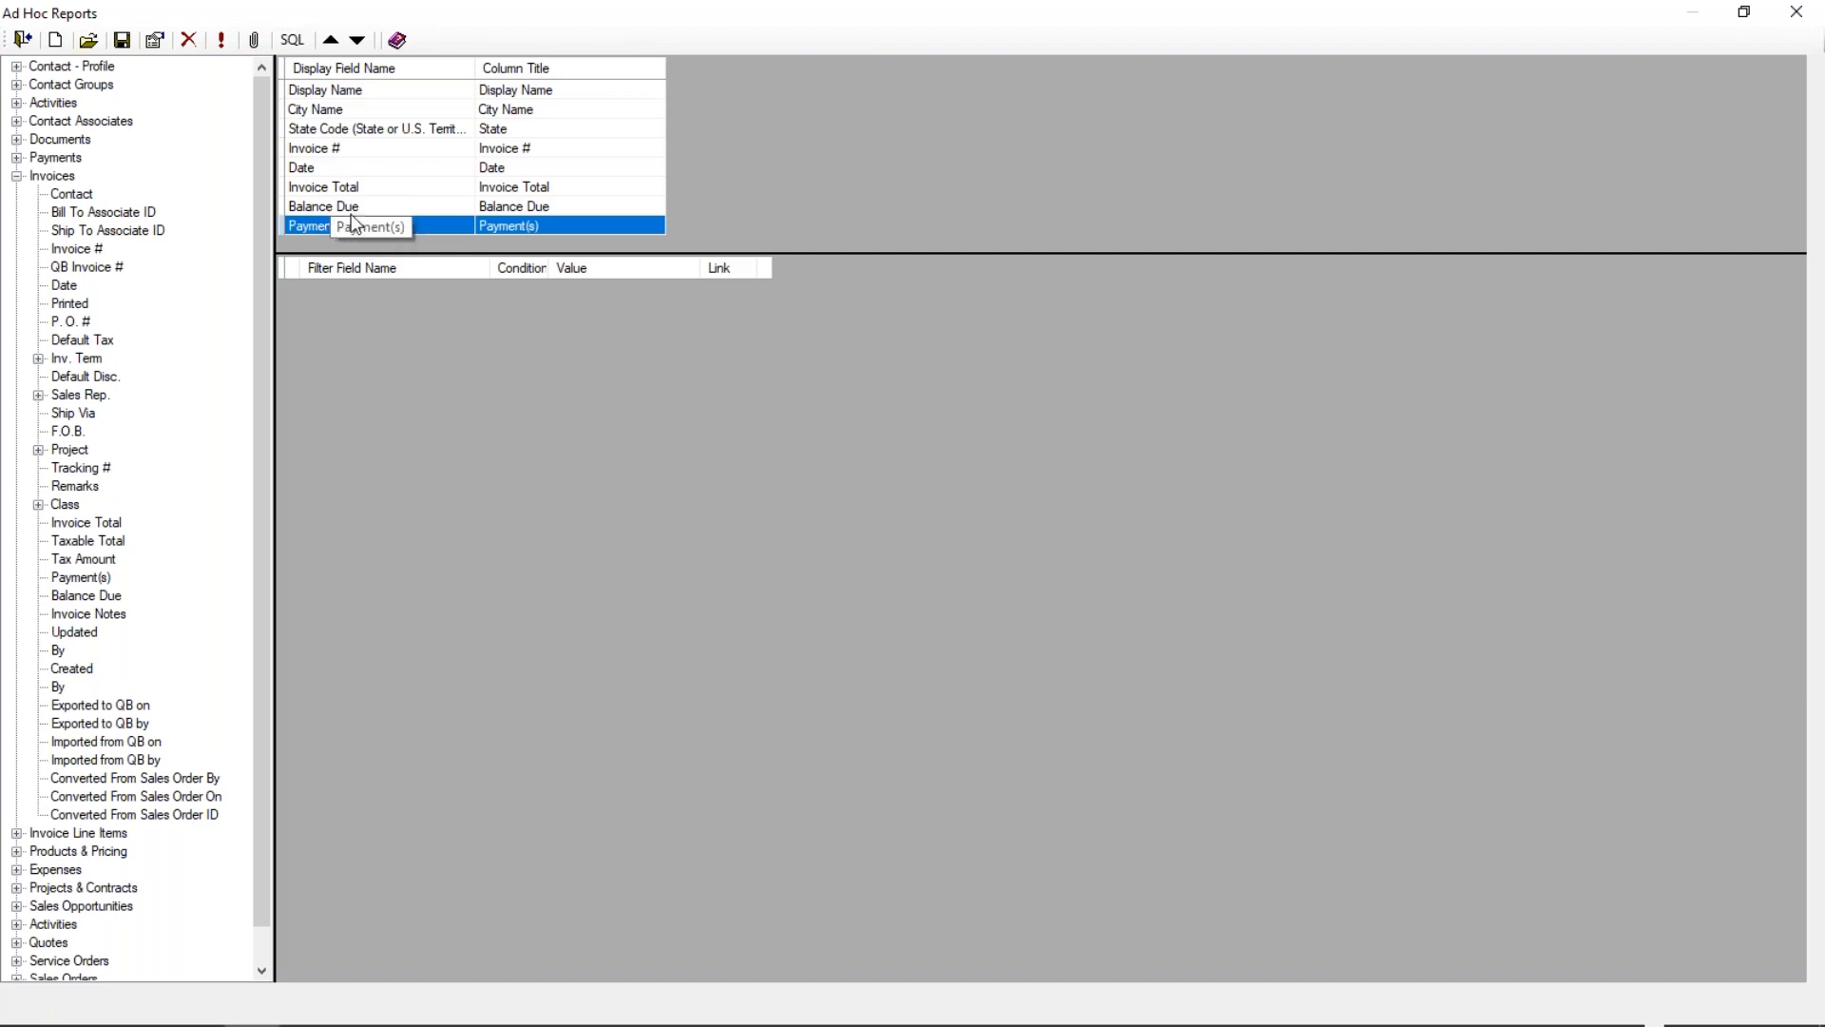
click(338, 44)
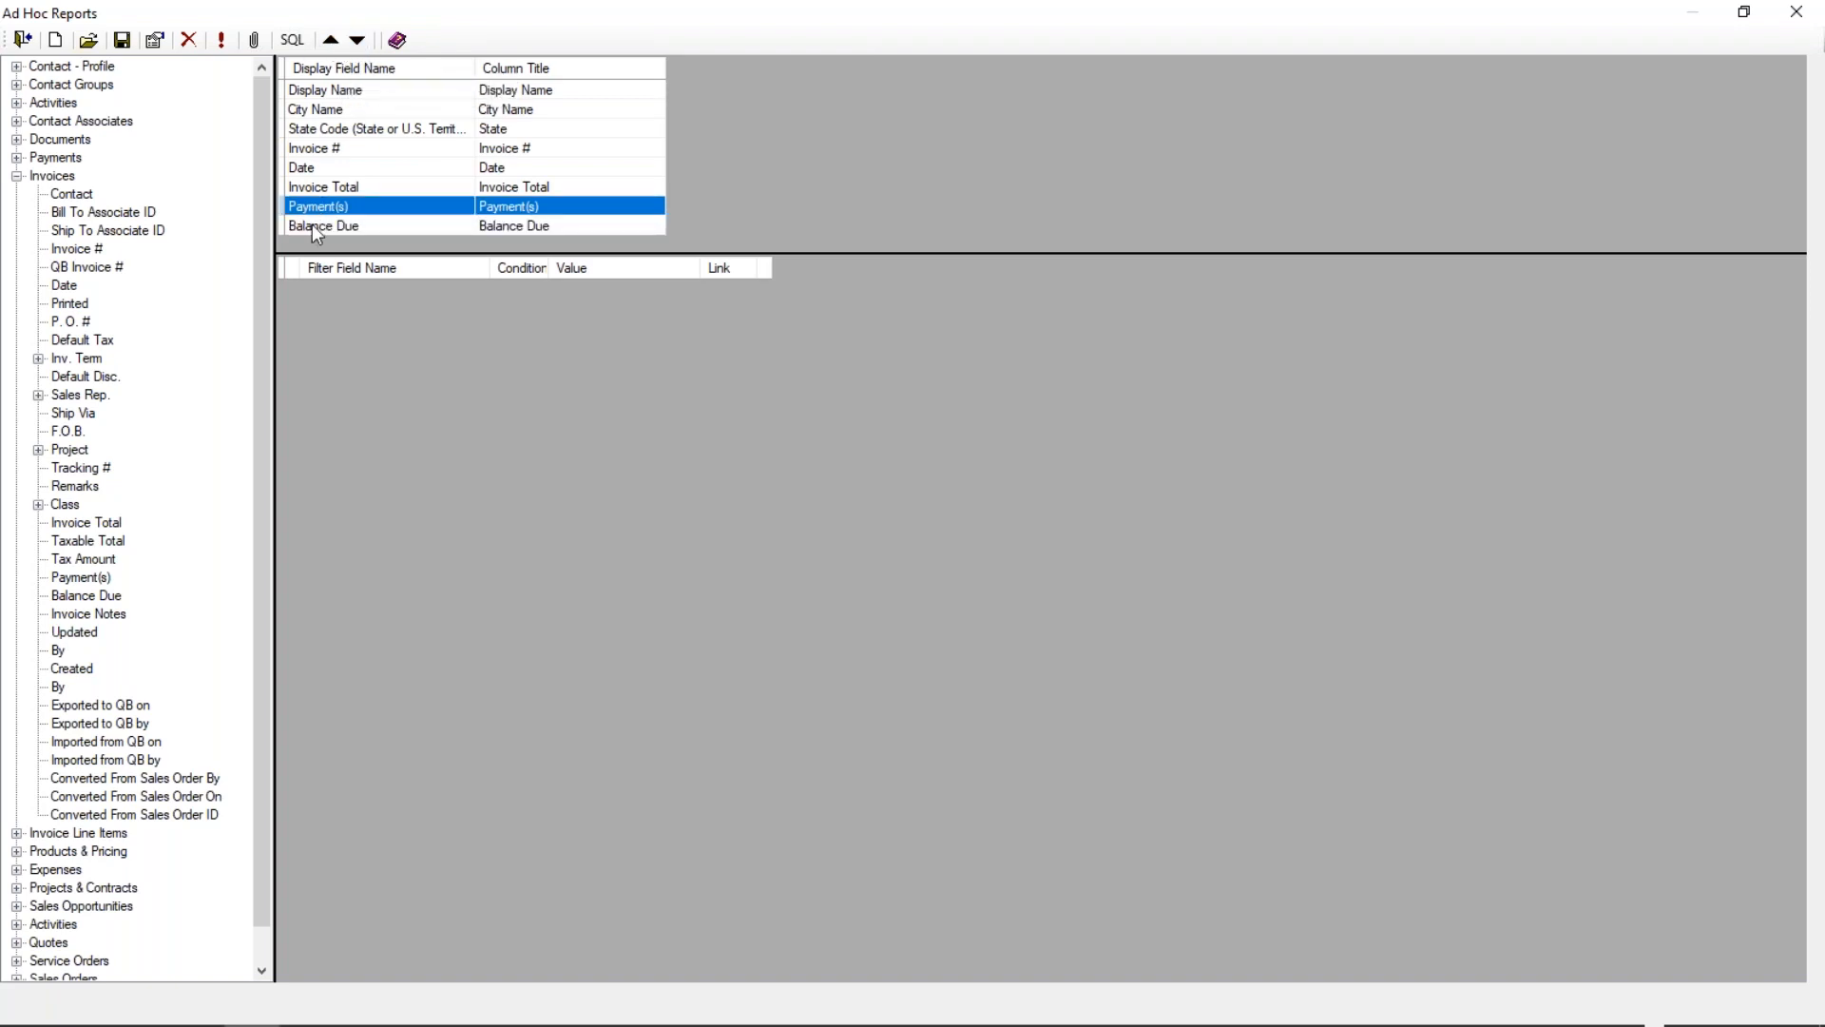
Step: Move Payment(s) up and down through the display field order and return it to just above Balance Due
click(331, 41)
click(331, 41)
click(330, 41)
click(331, 41)
click(357, 42)
click(357, 42)
click(356, 42)
click(357, 42)
click(356, 42)
click(331, 40)
Step: Run the report with the Payment(s) field, retrieve all records, check the columns in the enlarged results, and close them
click(222, 42)
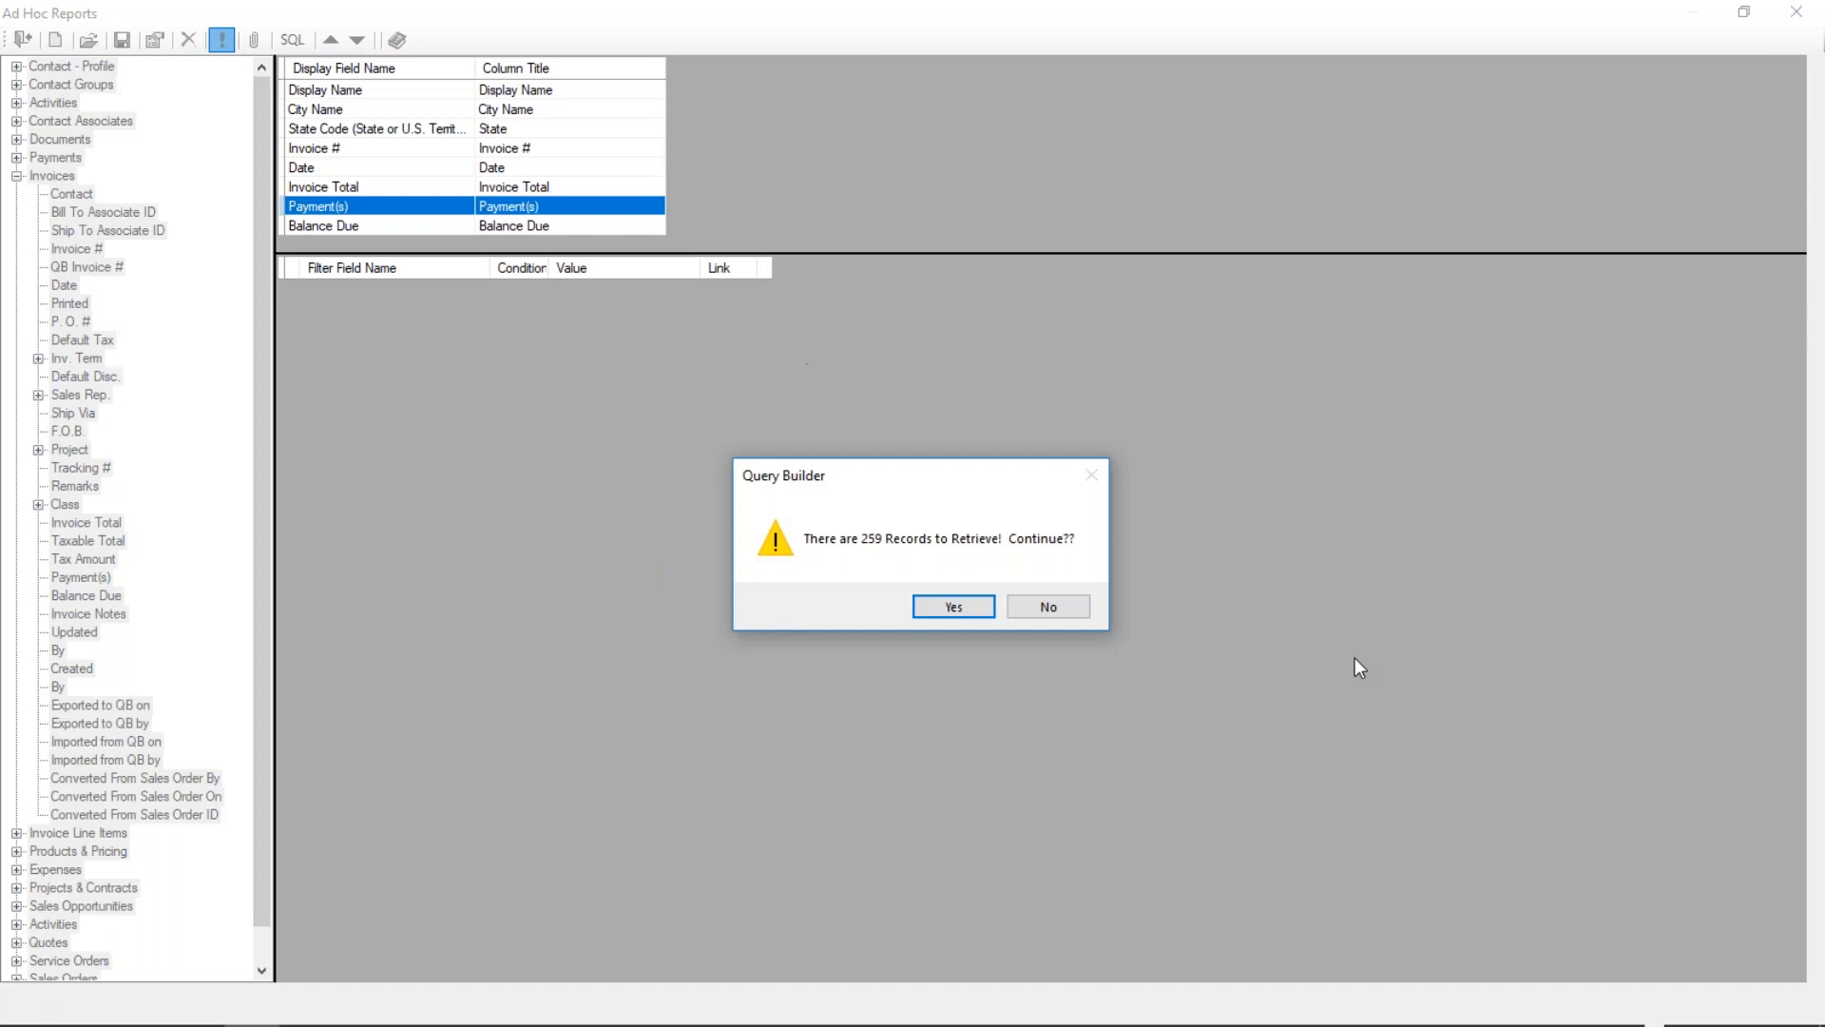
click(952, 606)
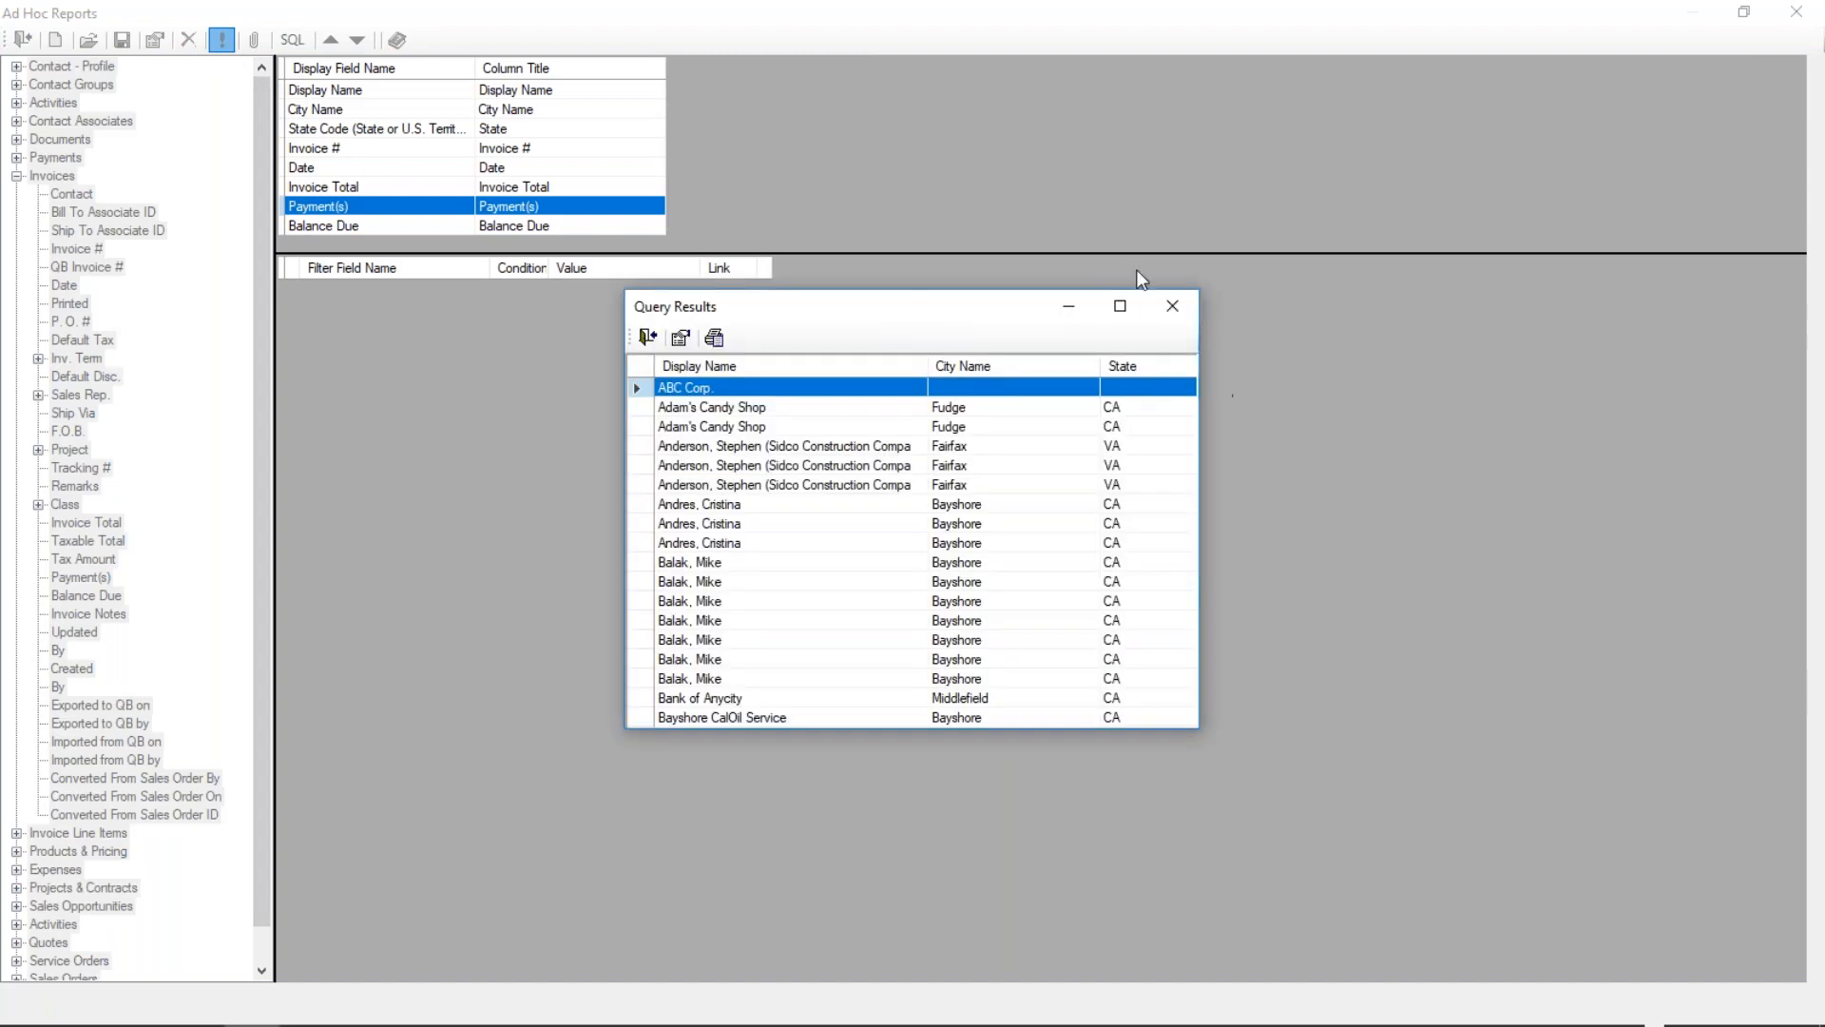
click(1120, 305)
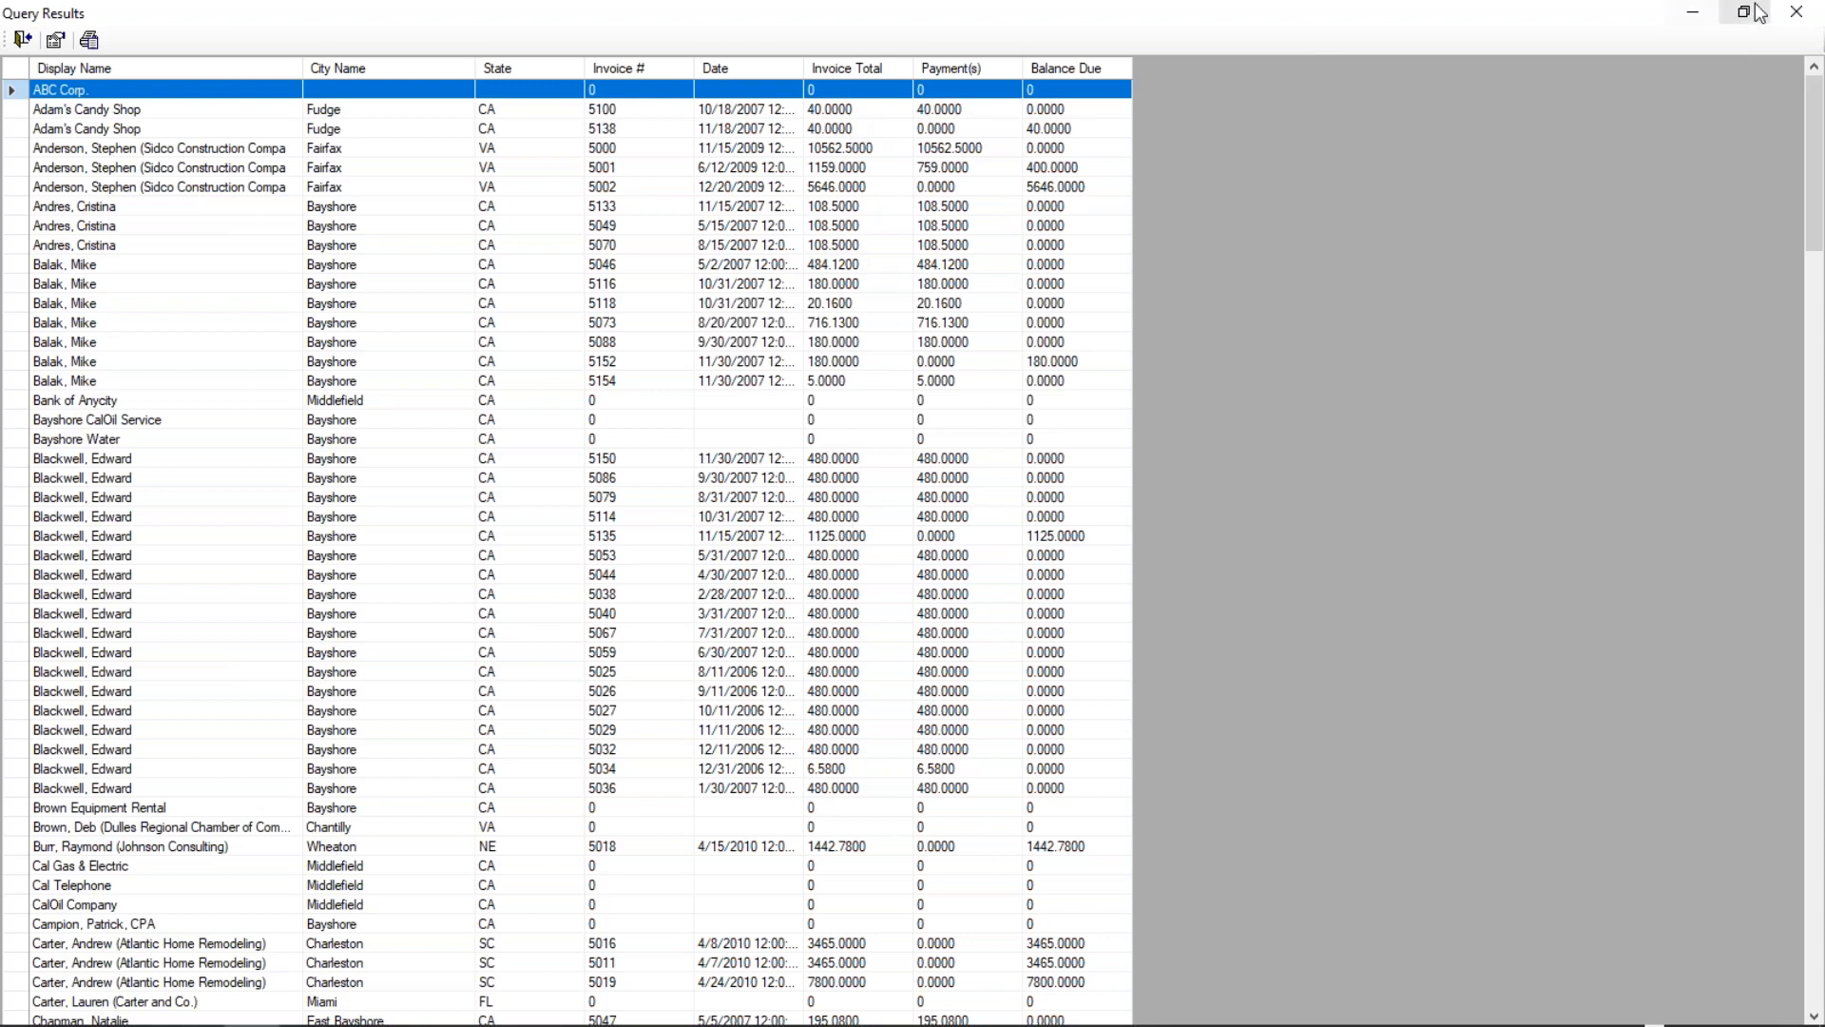
click(1797, 11)
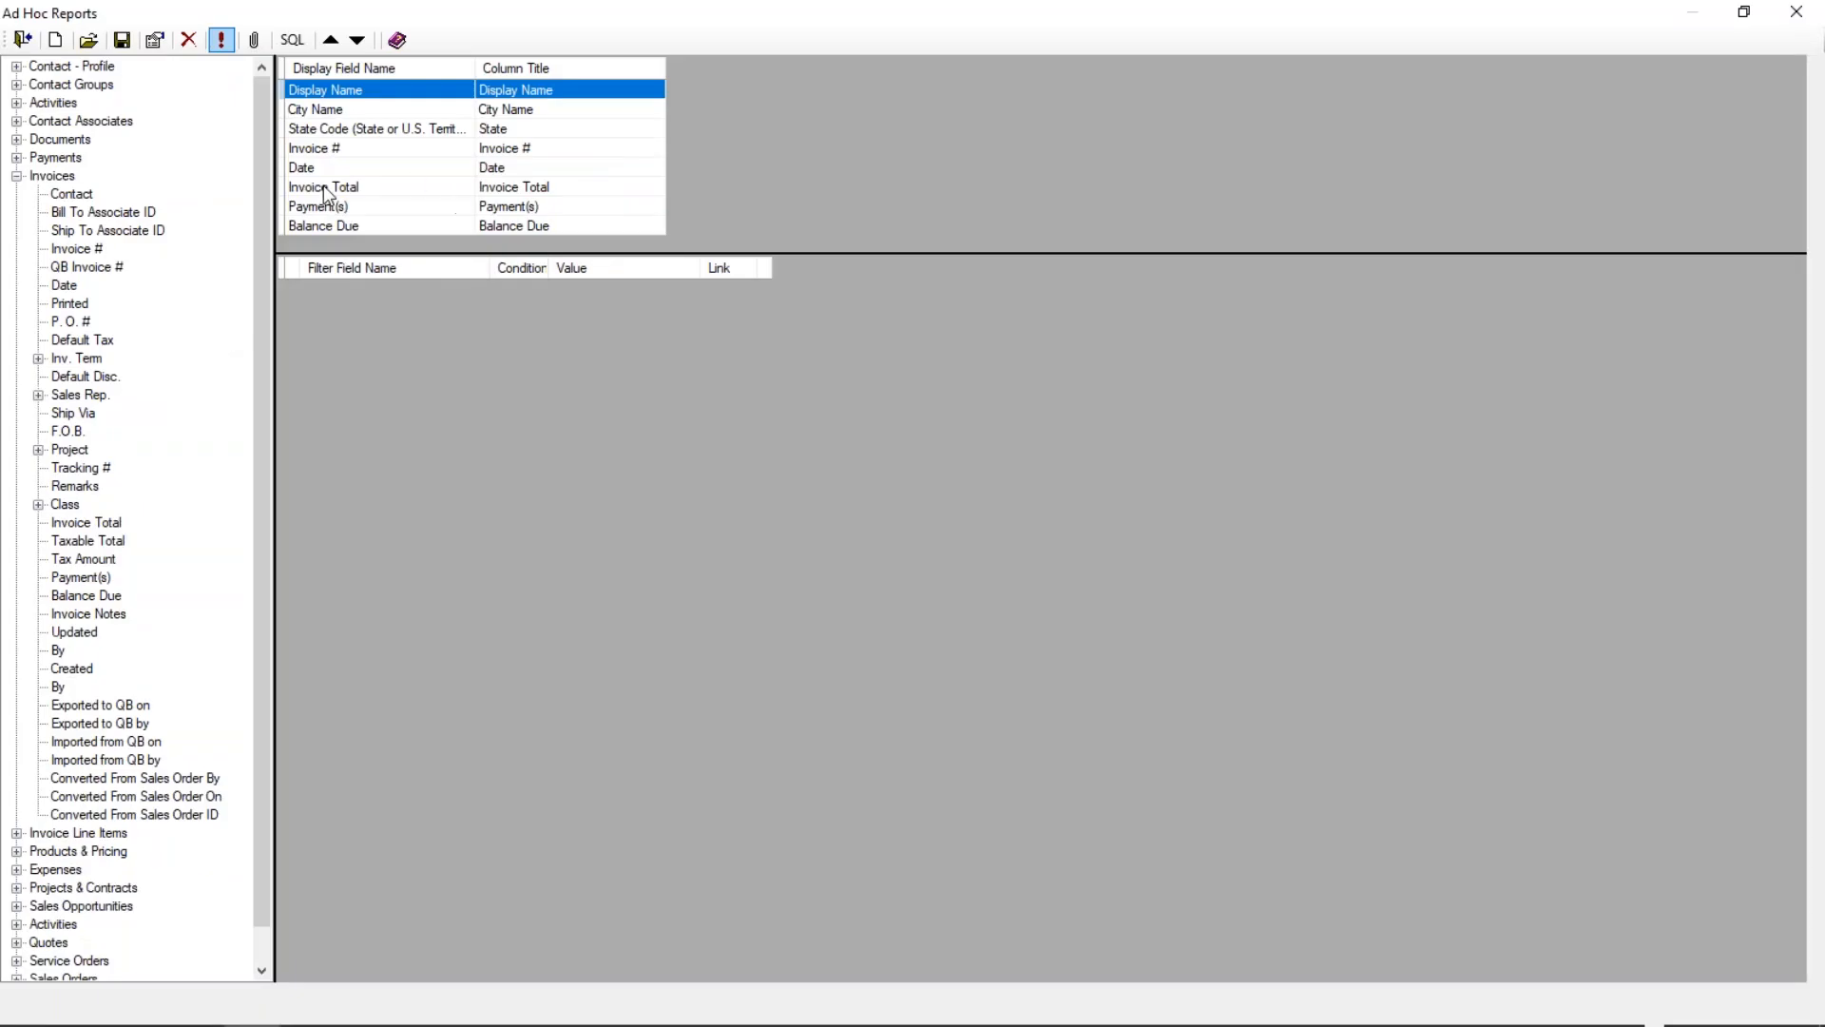
Step: Examine the Format options and the digits-after-decimal setting in the Invoice Total display field's properties, and accept the dialog
double_click(324, 186)
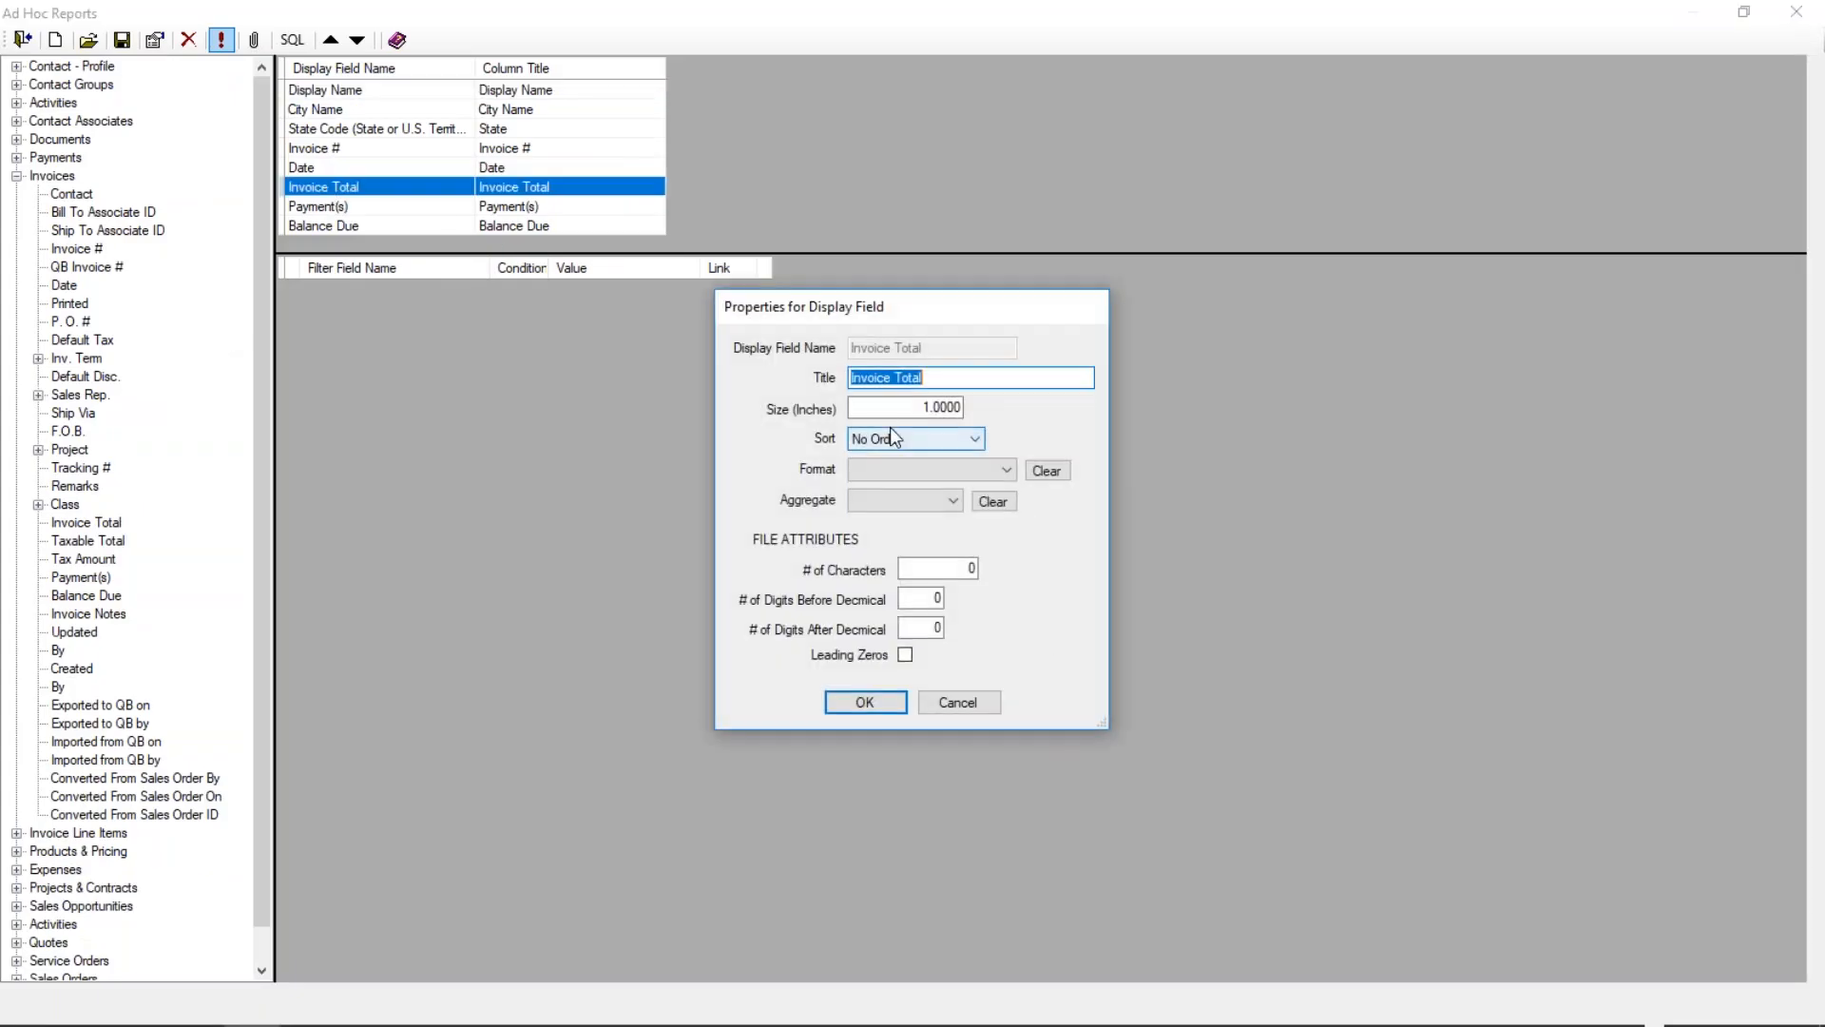
click(1006, 470)
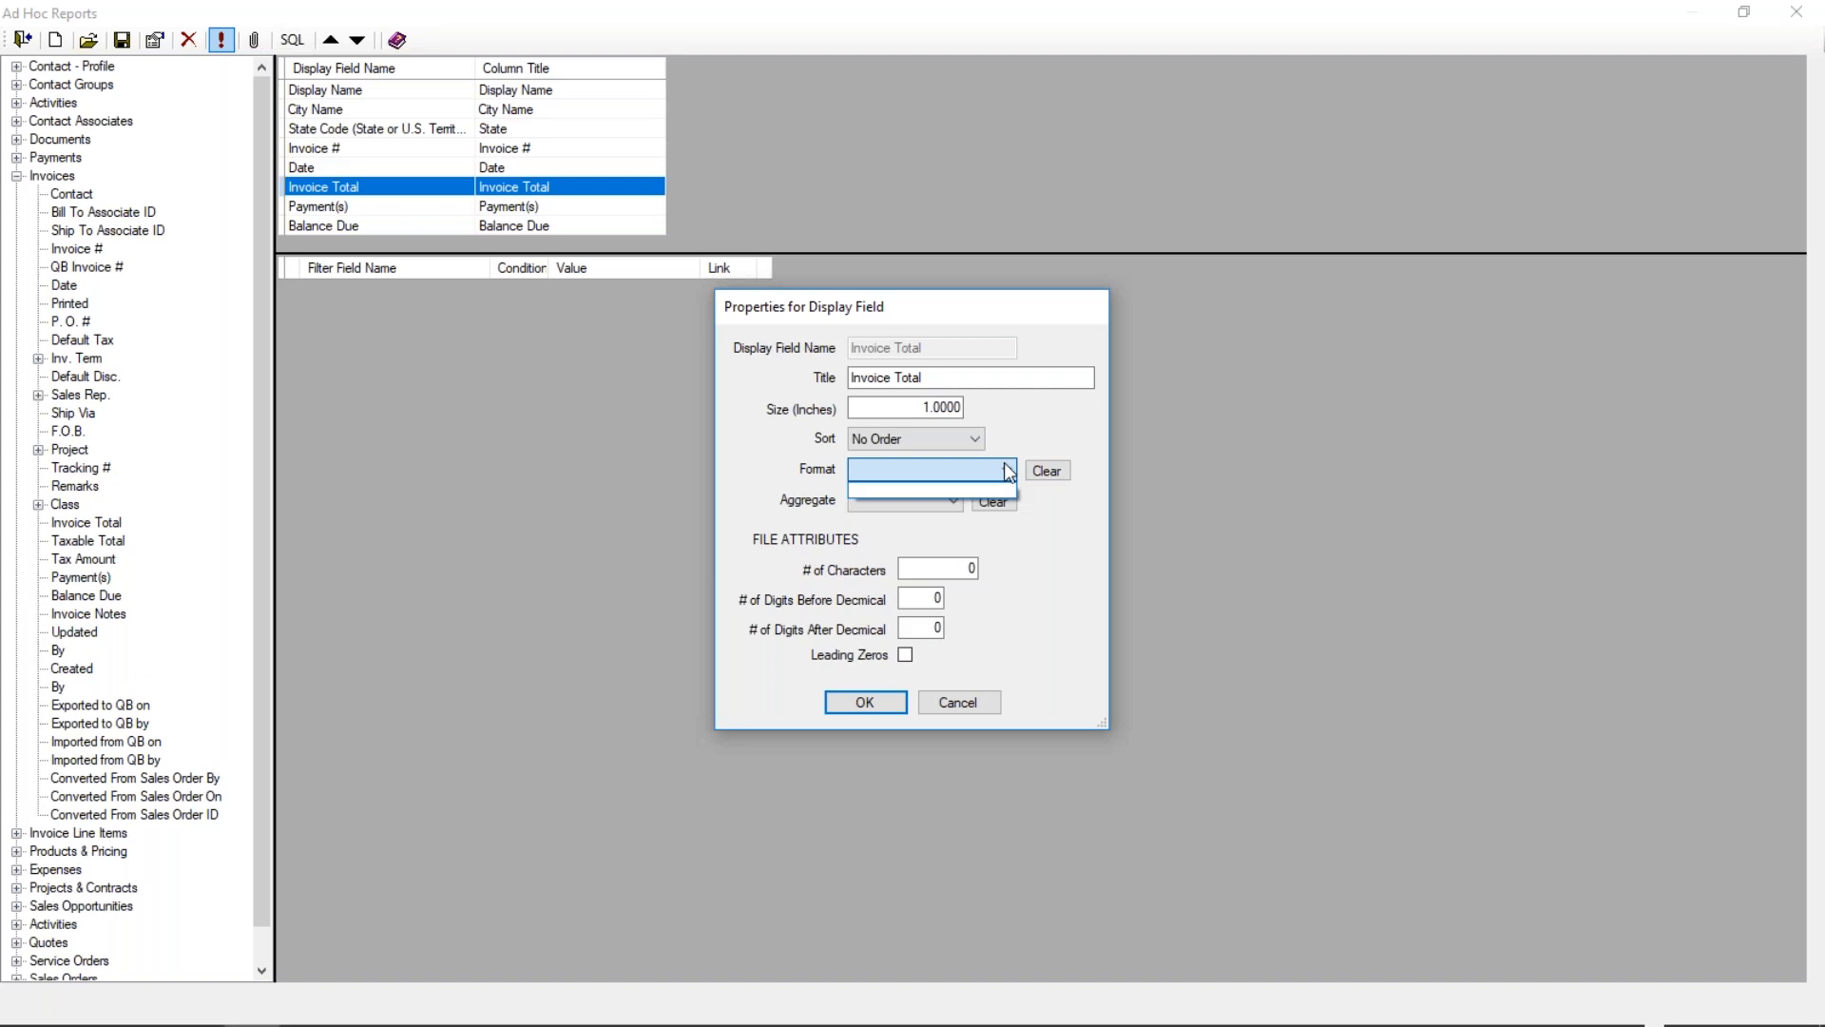
click(1007, 469)
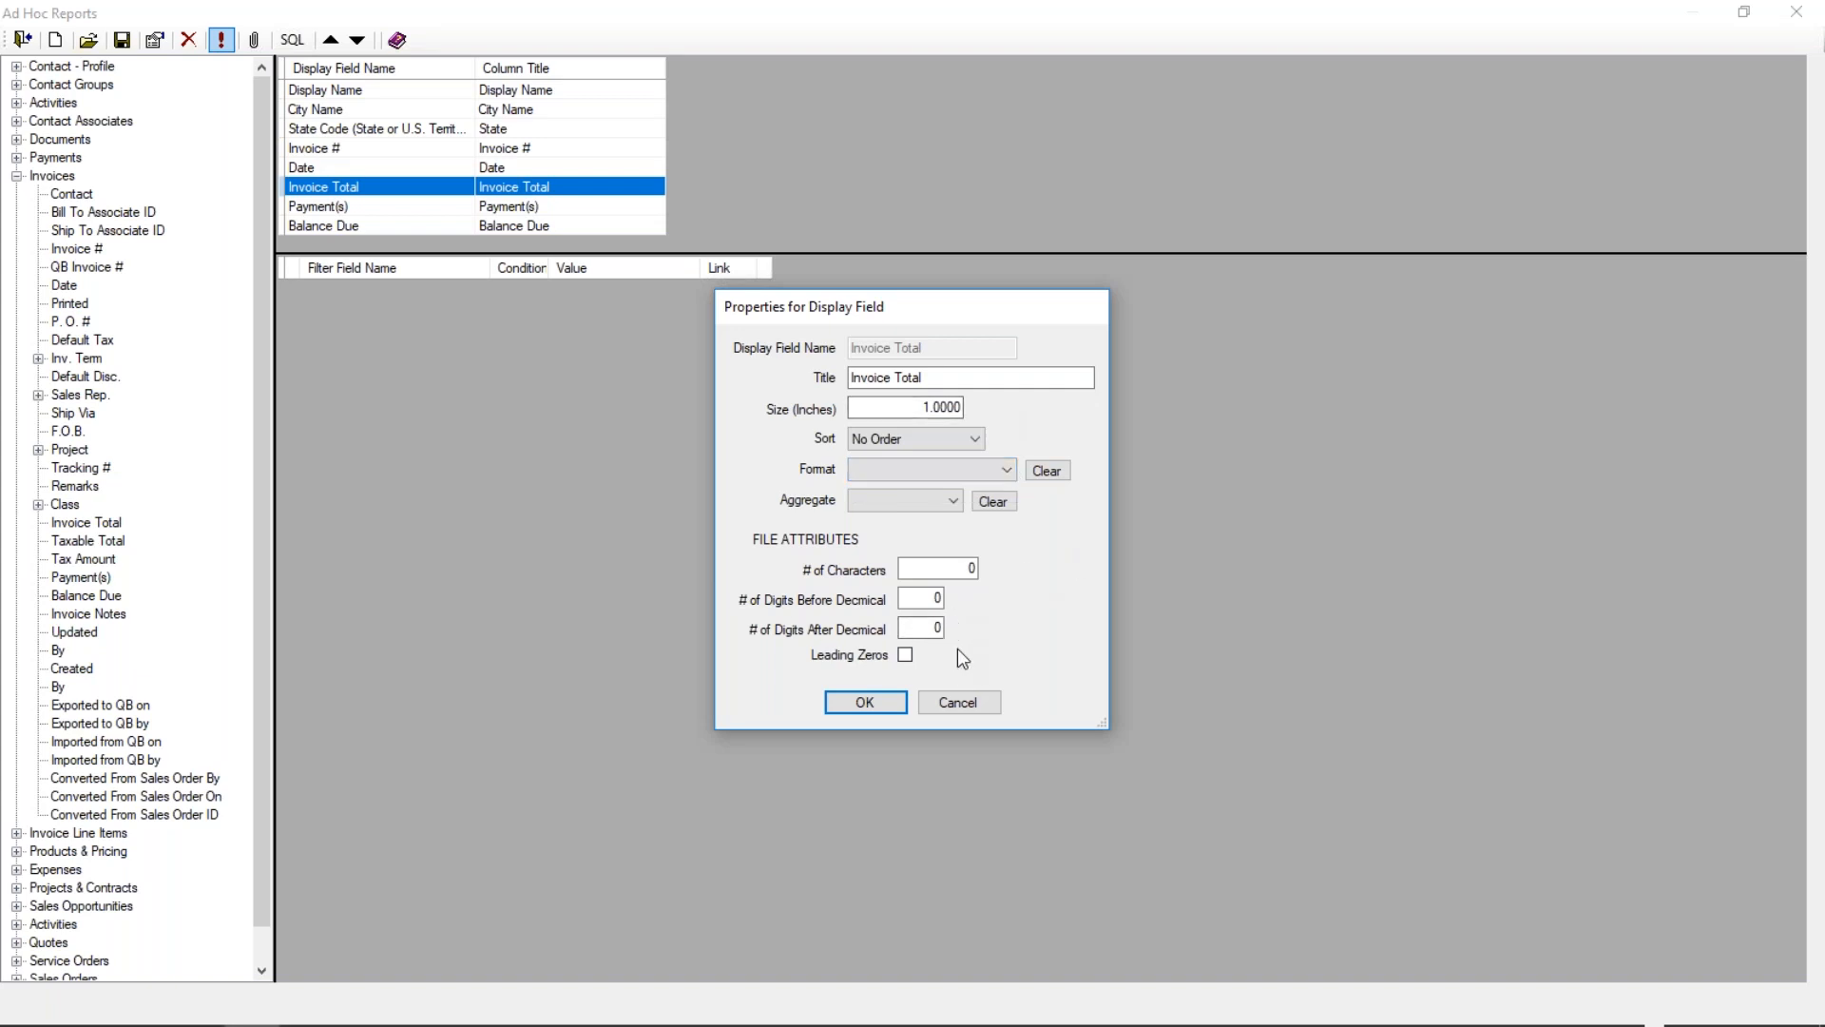
click(928, 629)
click(865, 707)
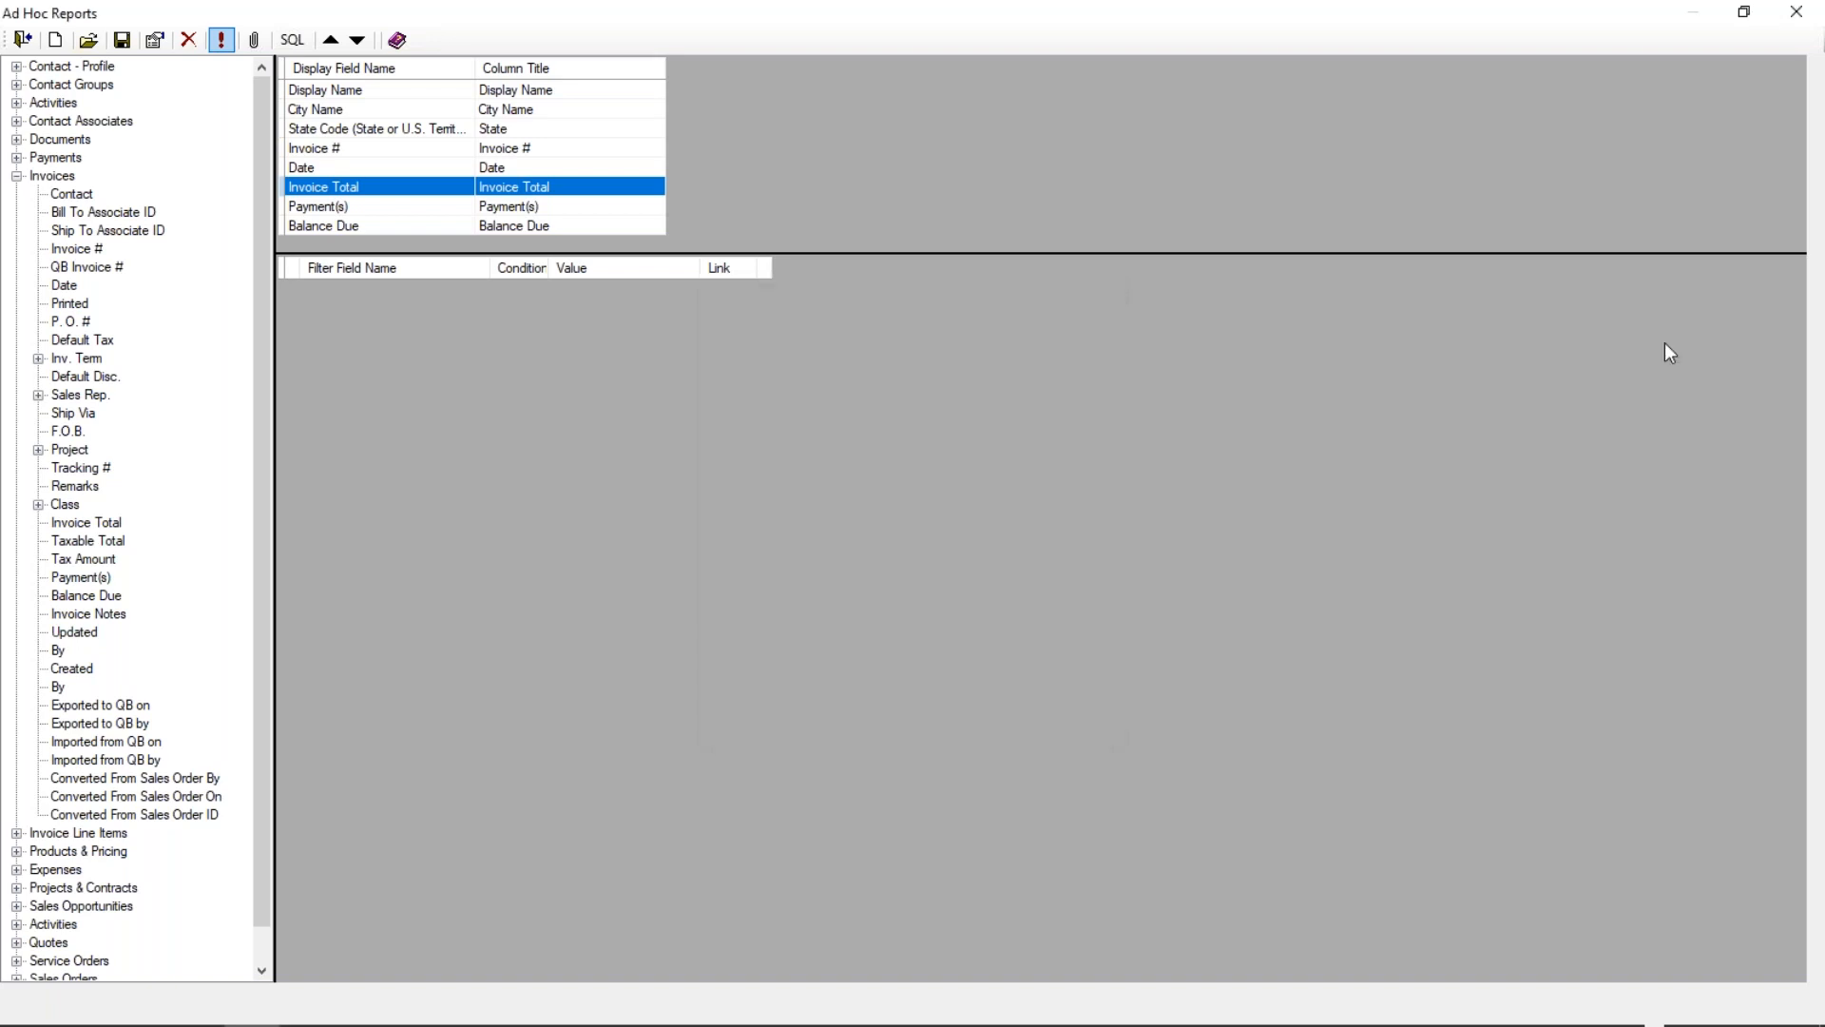
Step: Run the report again, retrieve all records, and maximize the query results
click(221, 41)
click(946, 606)
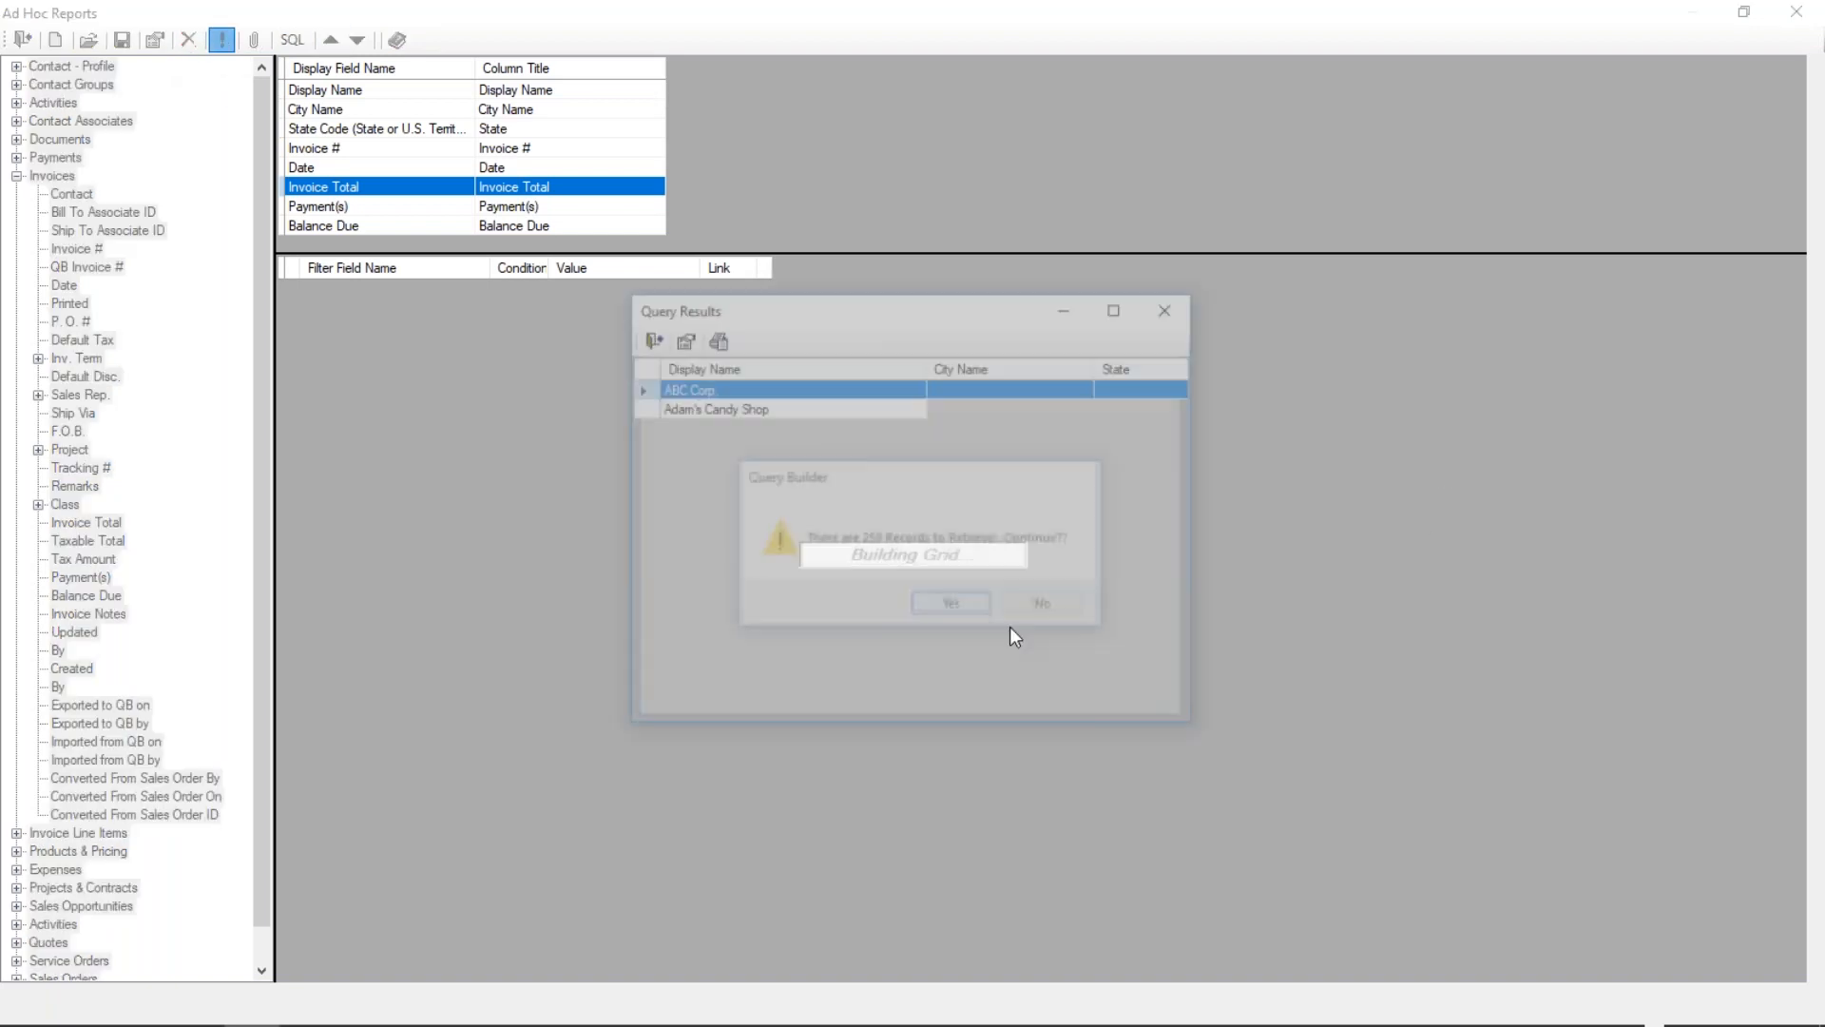
click(1120, 310)
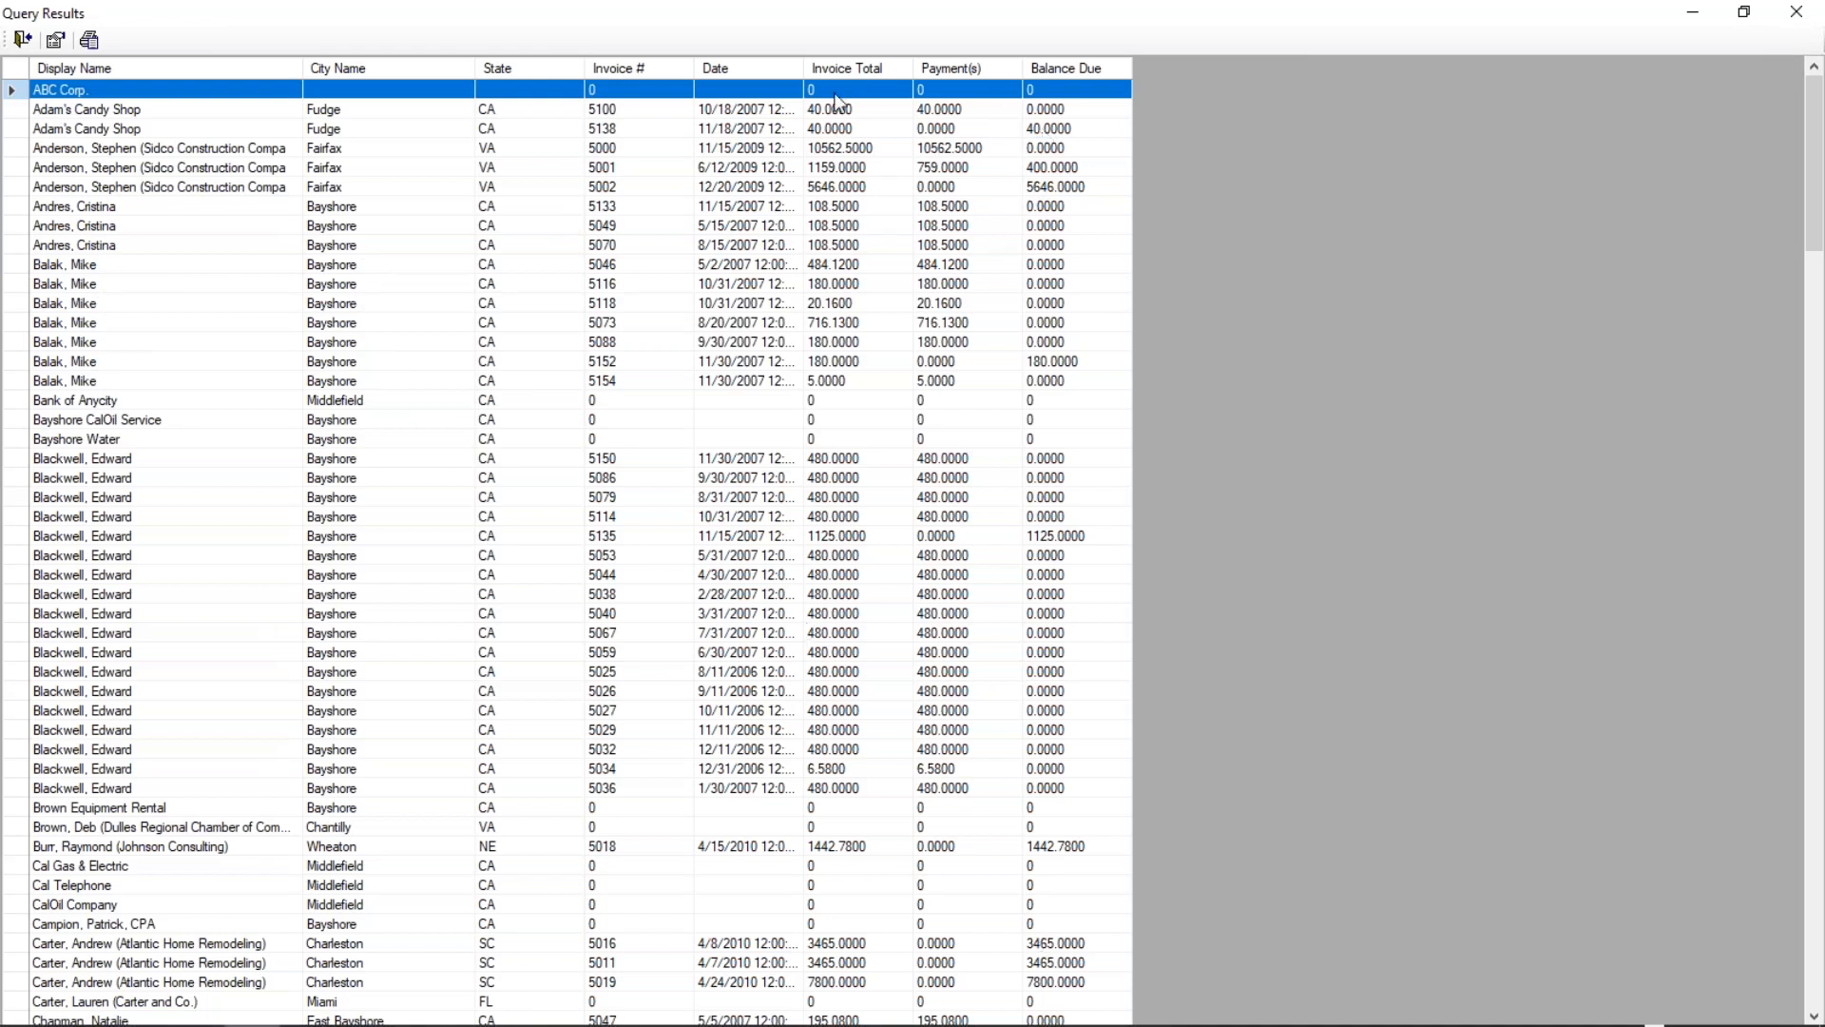
Step: Widen the Date column to read the full date and time, narrow it back, and close the query results
click(842, 169)
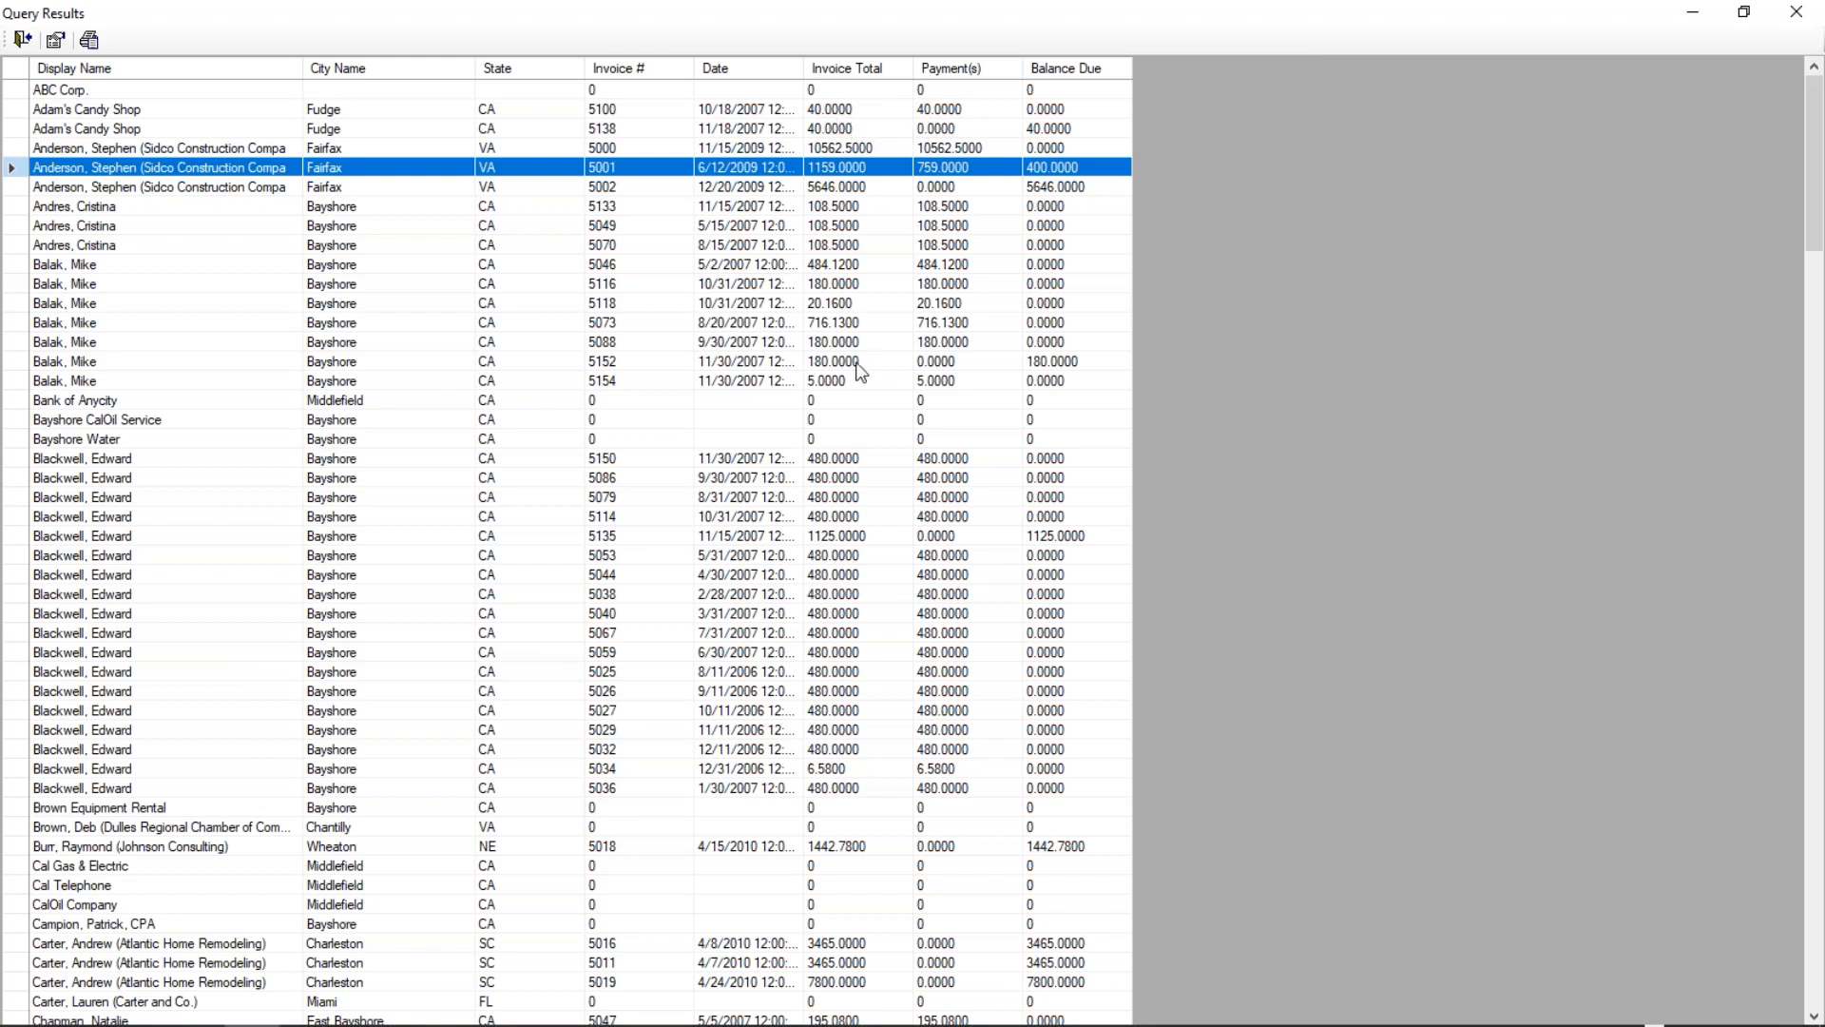
mouse_move(971, 1022)
drag(804, 69, 842, 72)
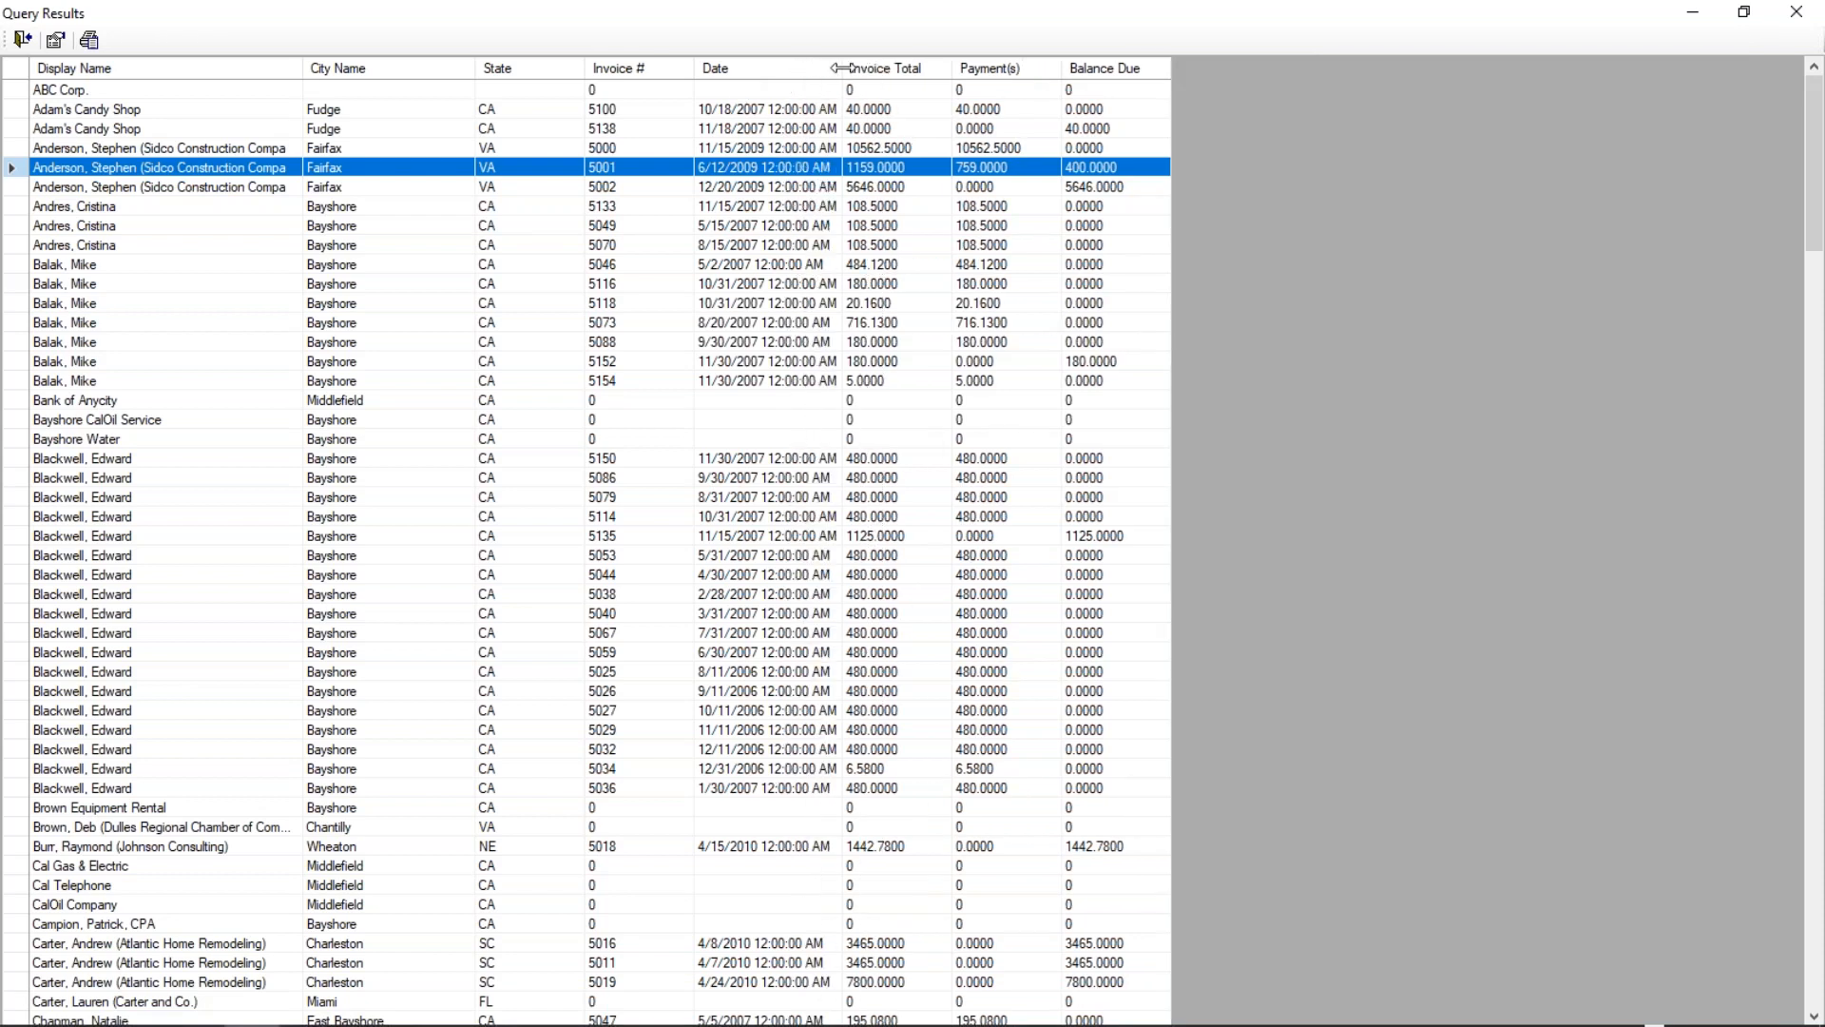
drag(842, 63, 806, 63)
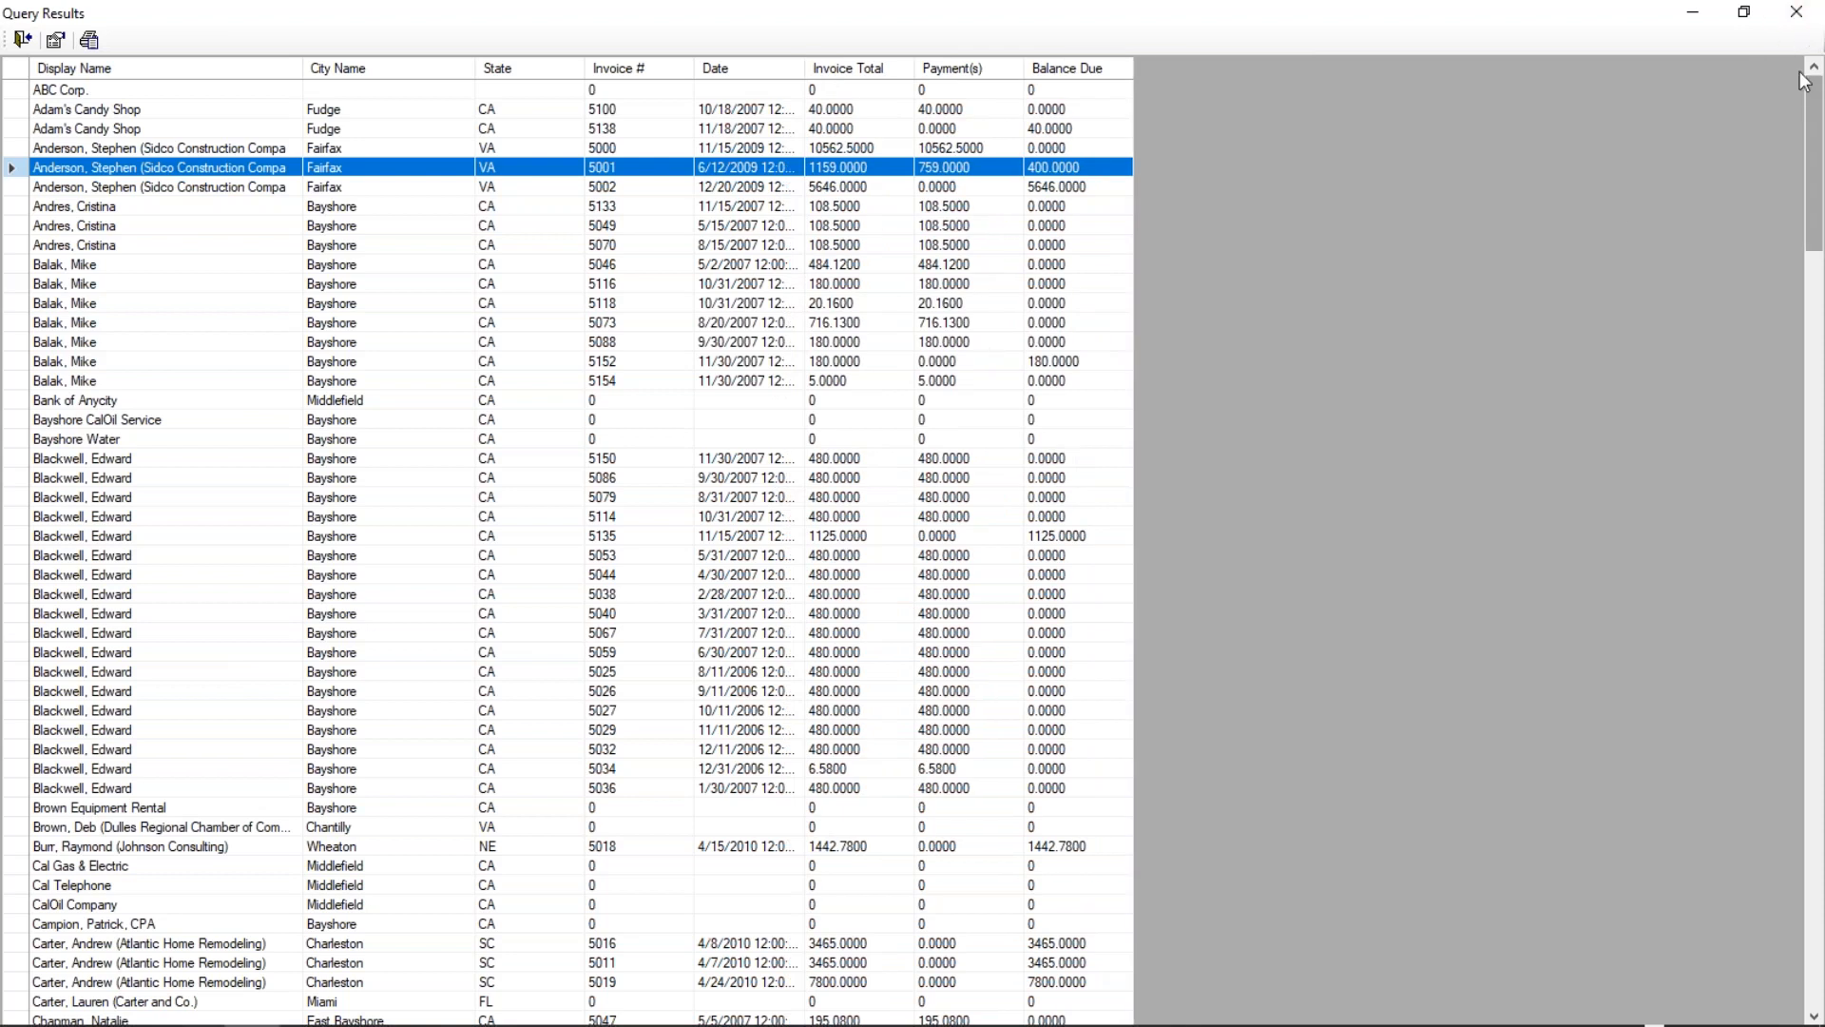
click(1797, 12)
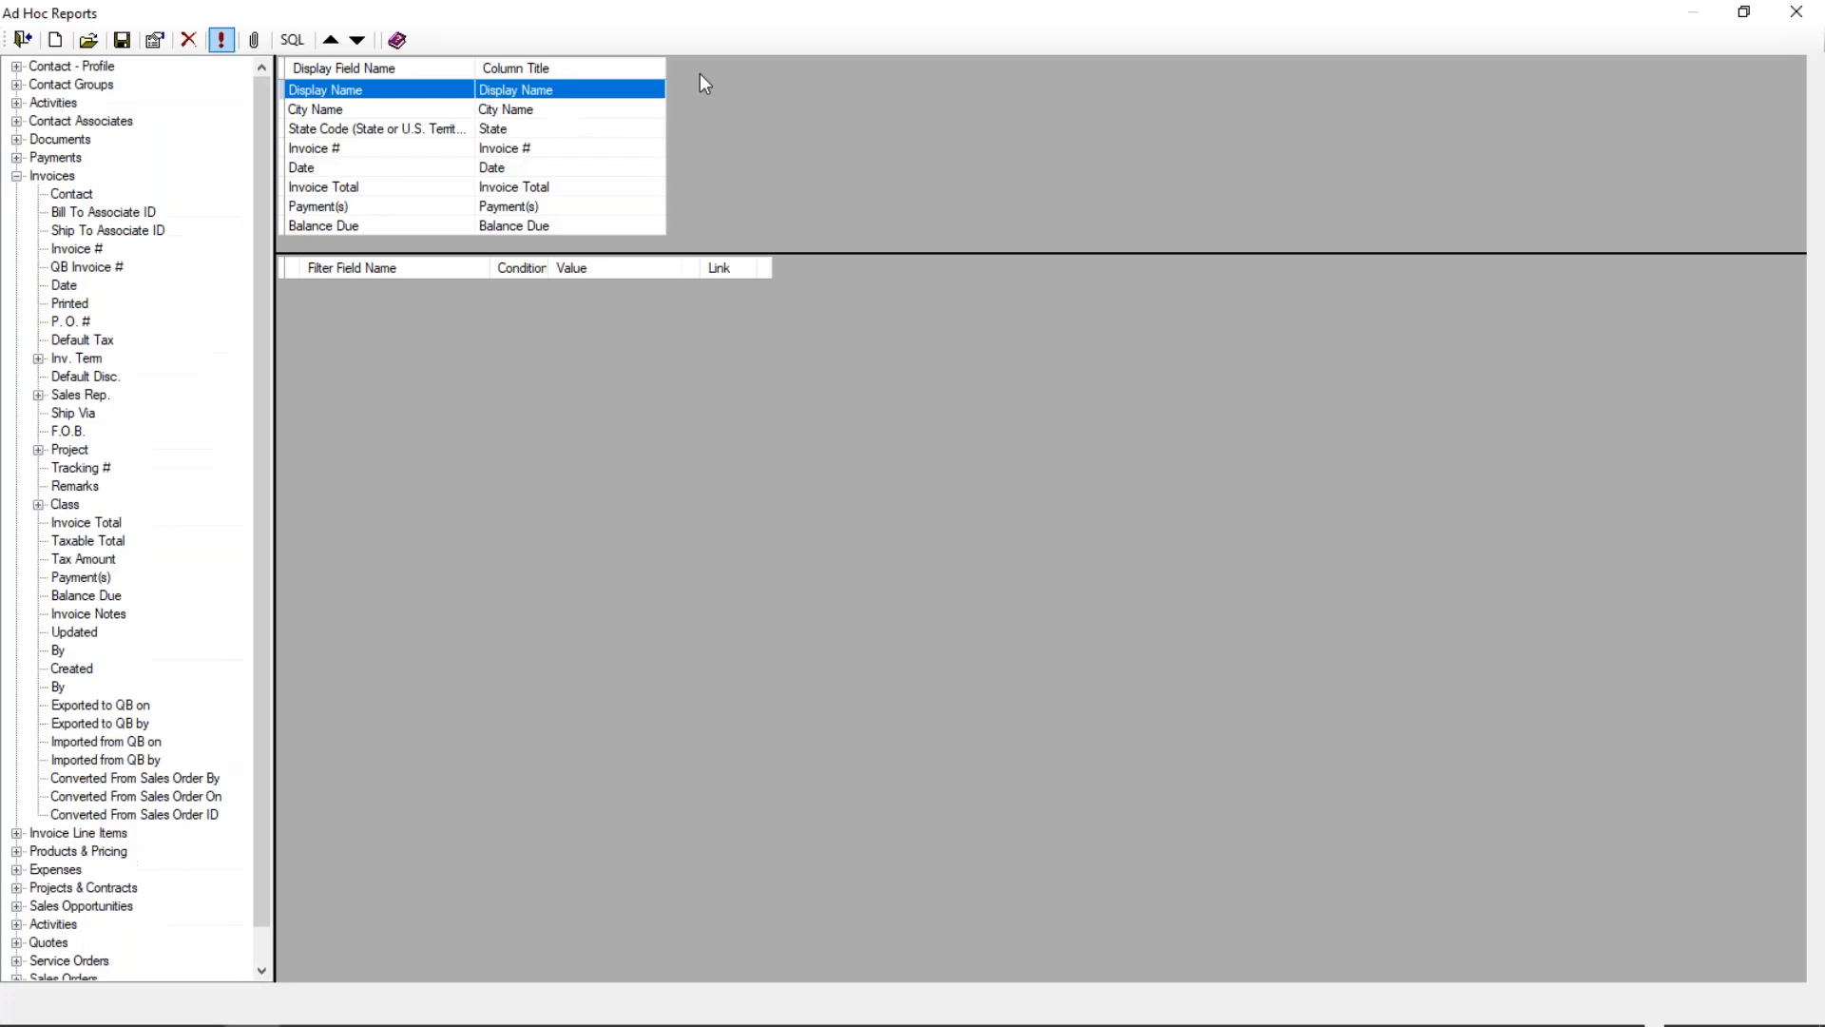
Step: Review the display properties of the Date field and collapse the Invoices field group
double_click(370, 168)
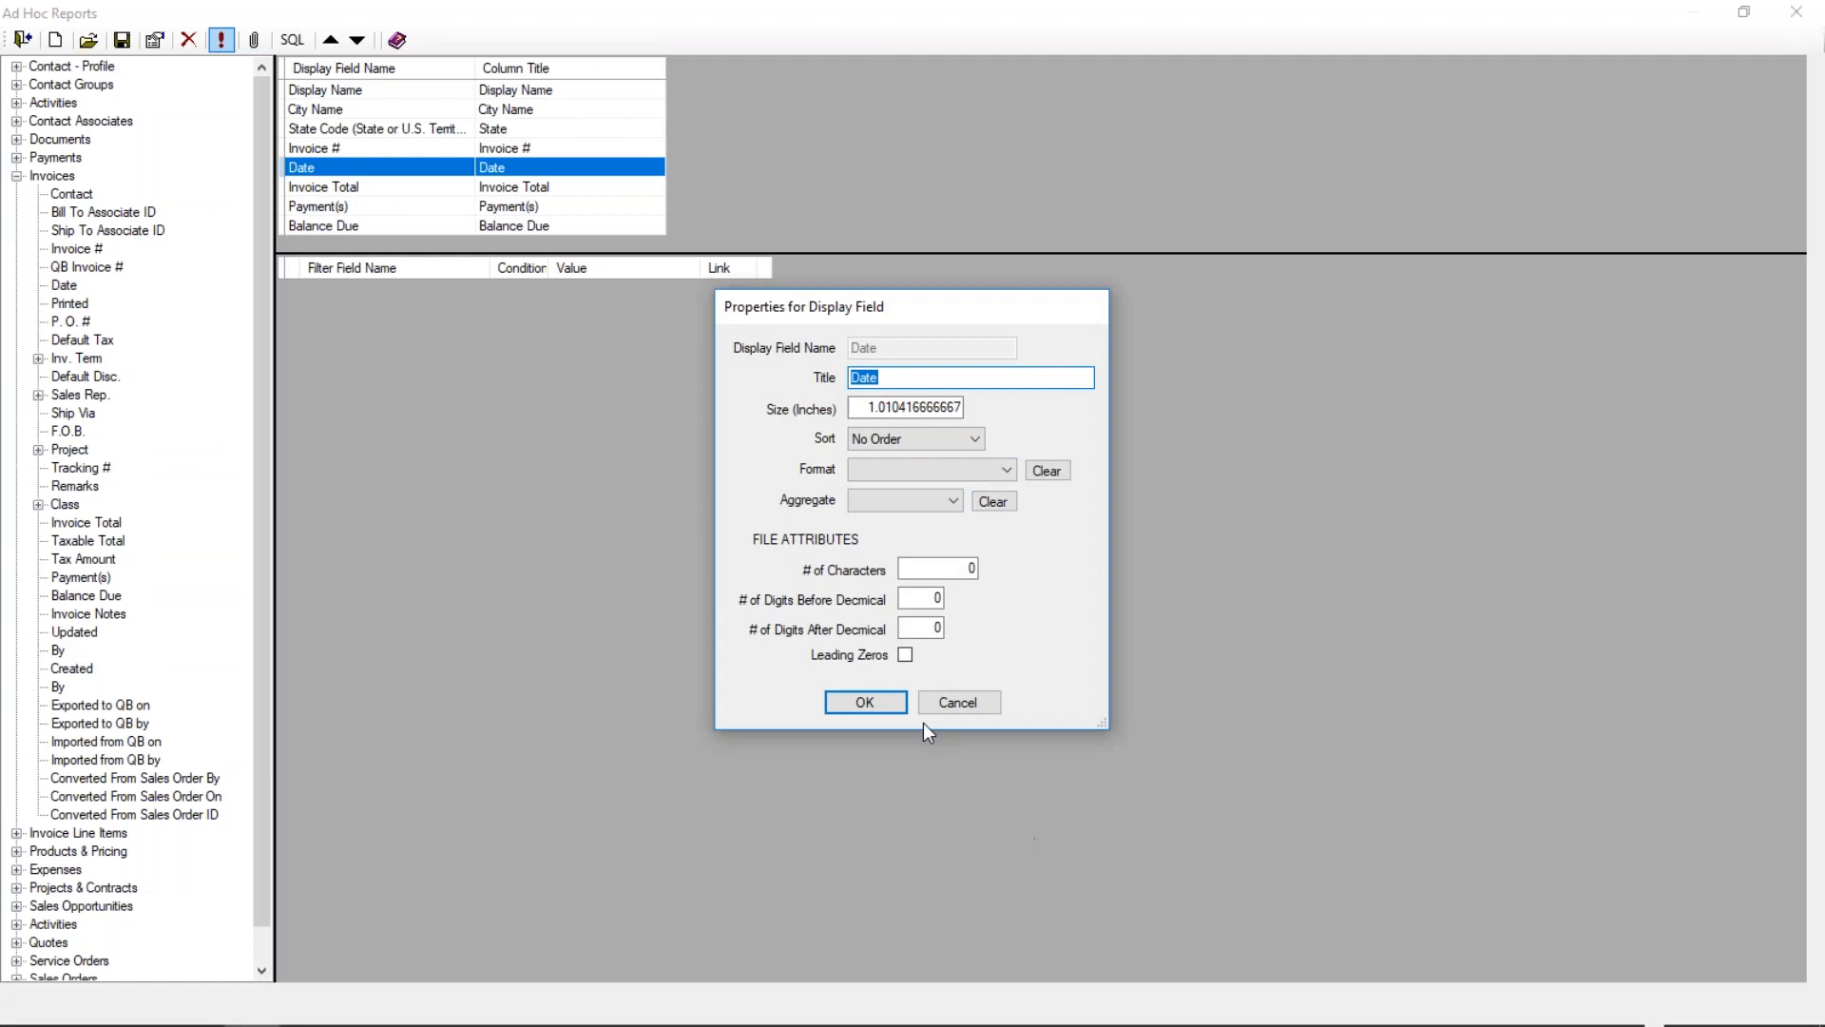
click(867, 704)
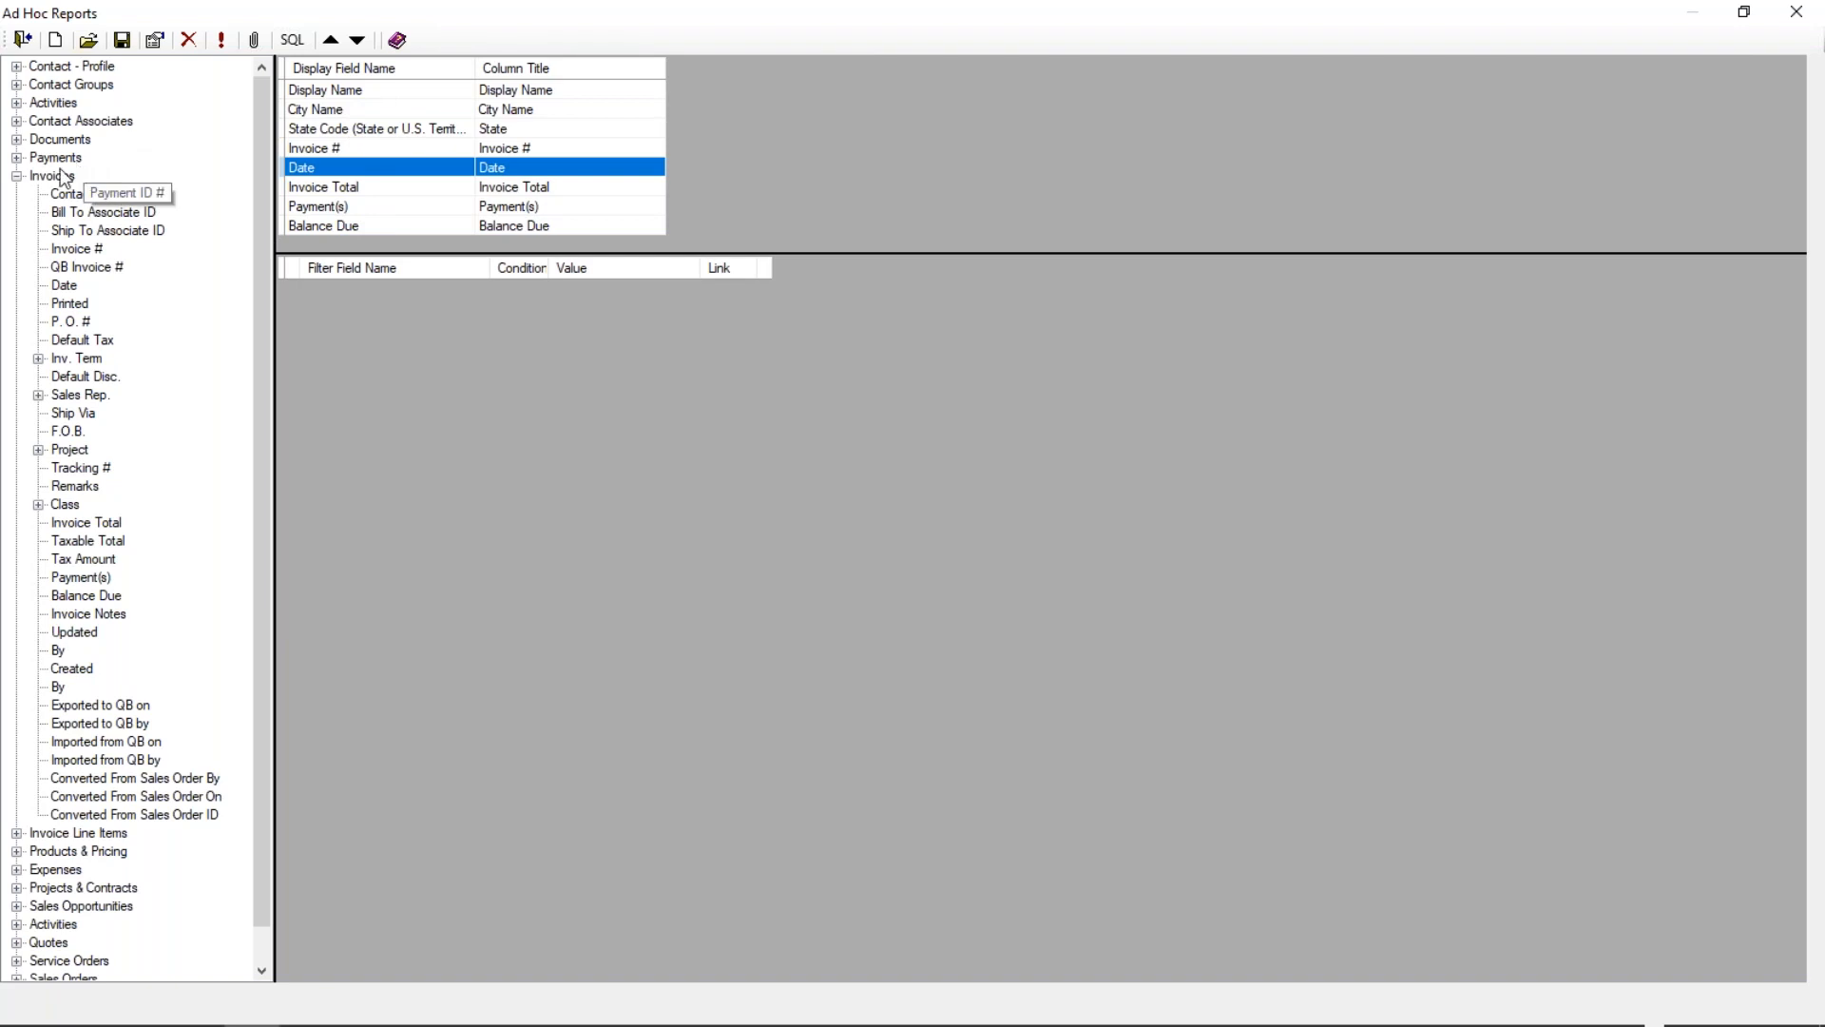
click(16, 176)
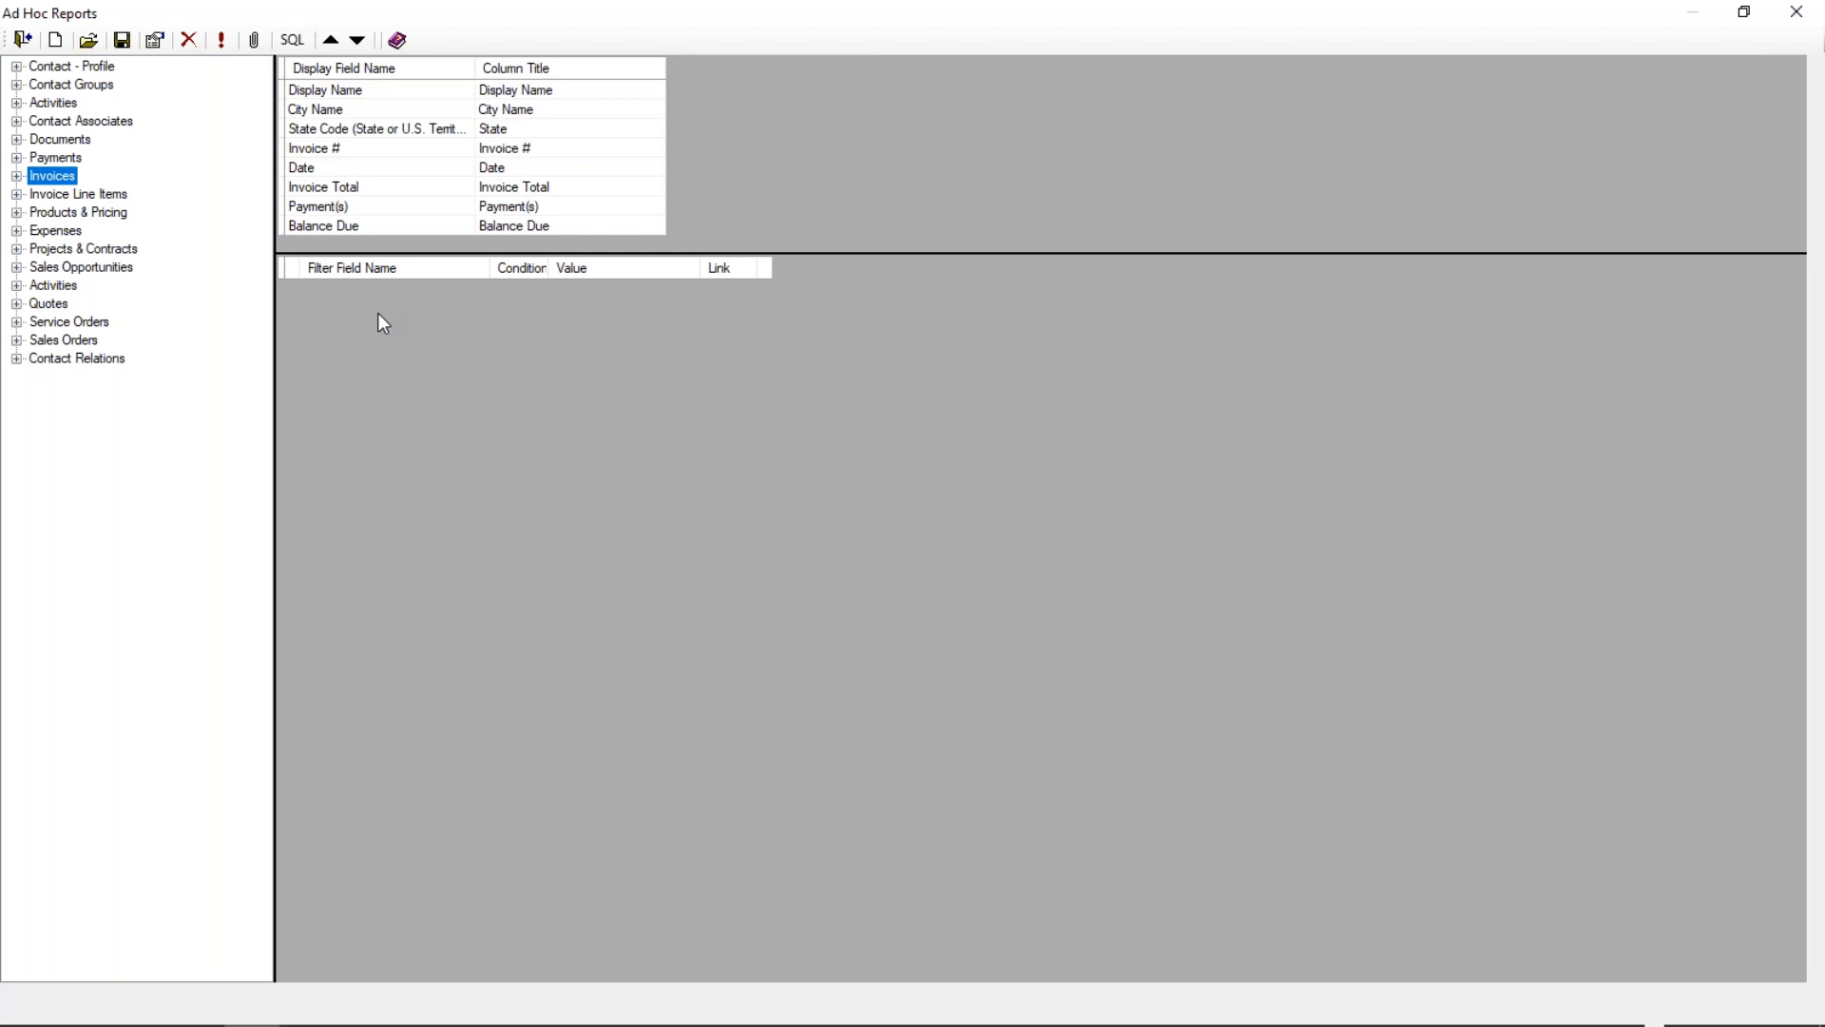
Step: Add the two-character State Code field from the Contact - Profile group as a filter, and enlarge the display fields area
click(16, 65)
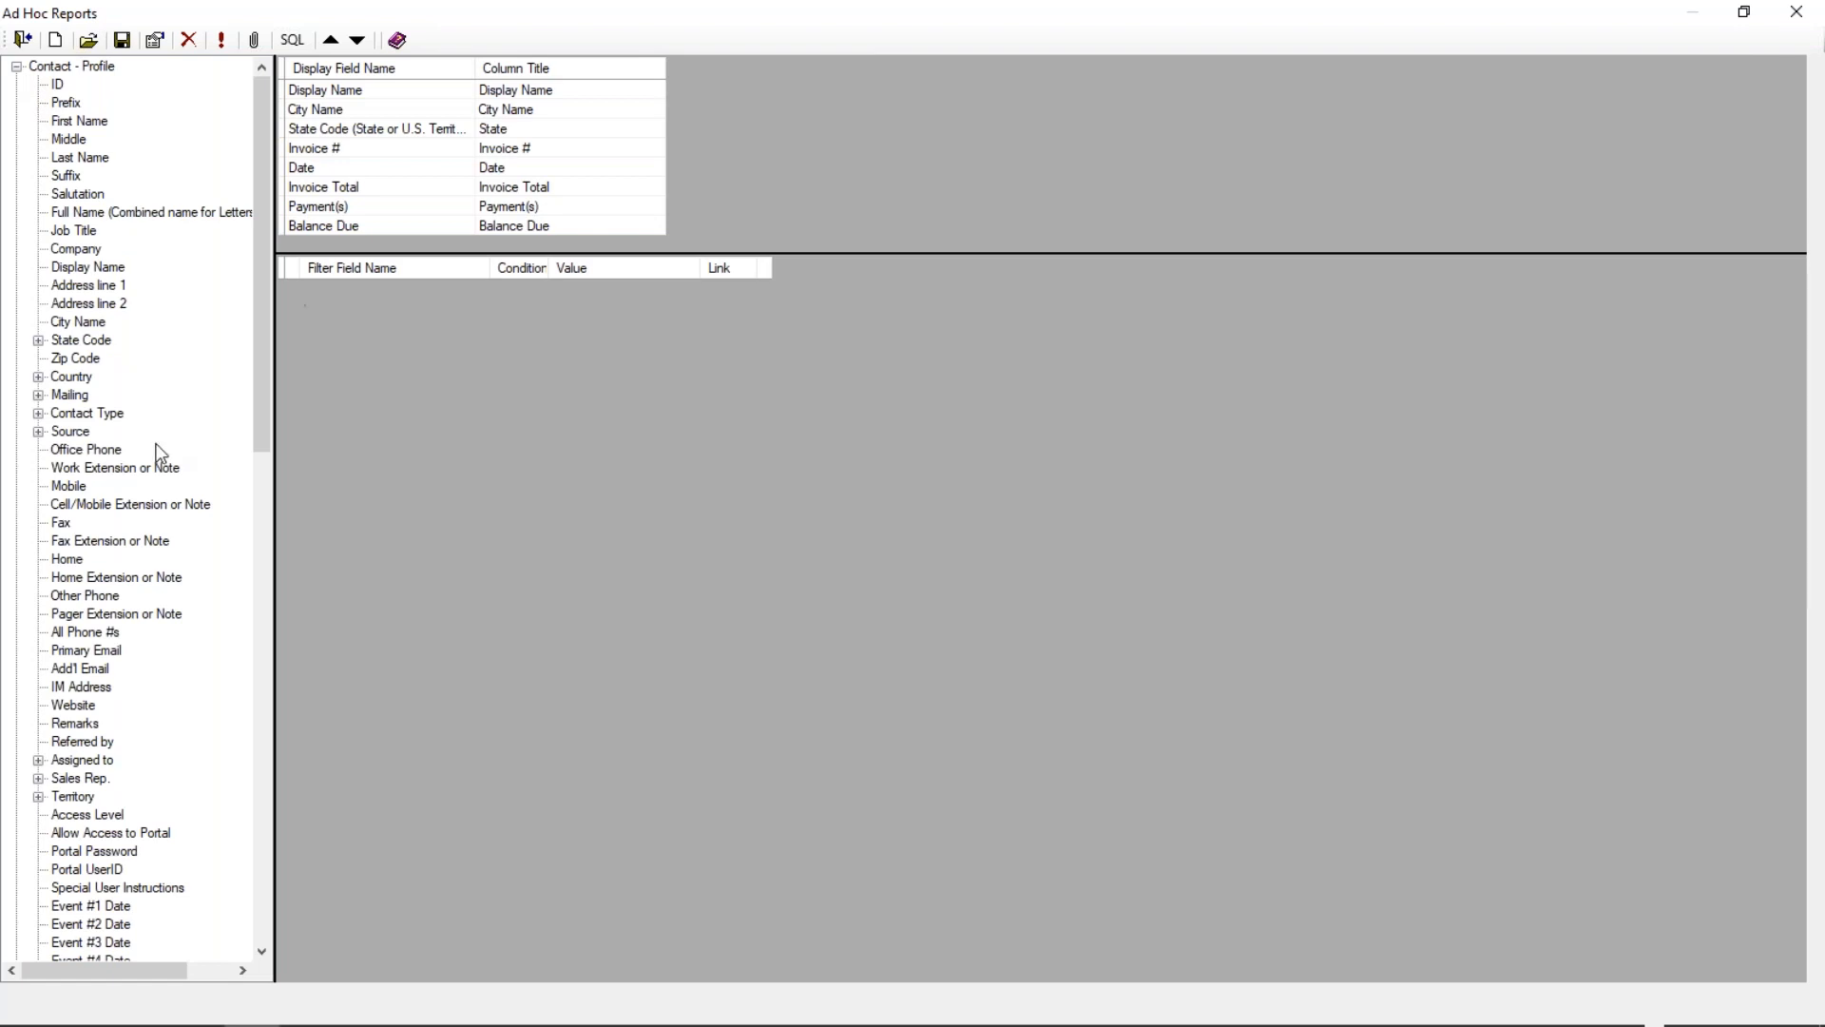
click(38, 341)
drag(100, 359, 319, 385)
drag(498, 378, 377, 474)
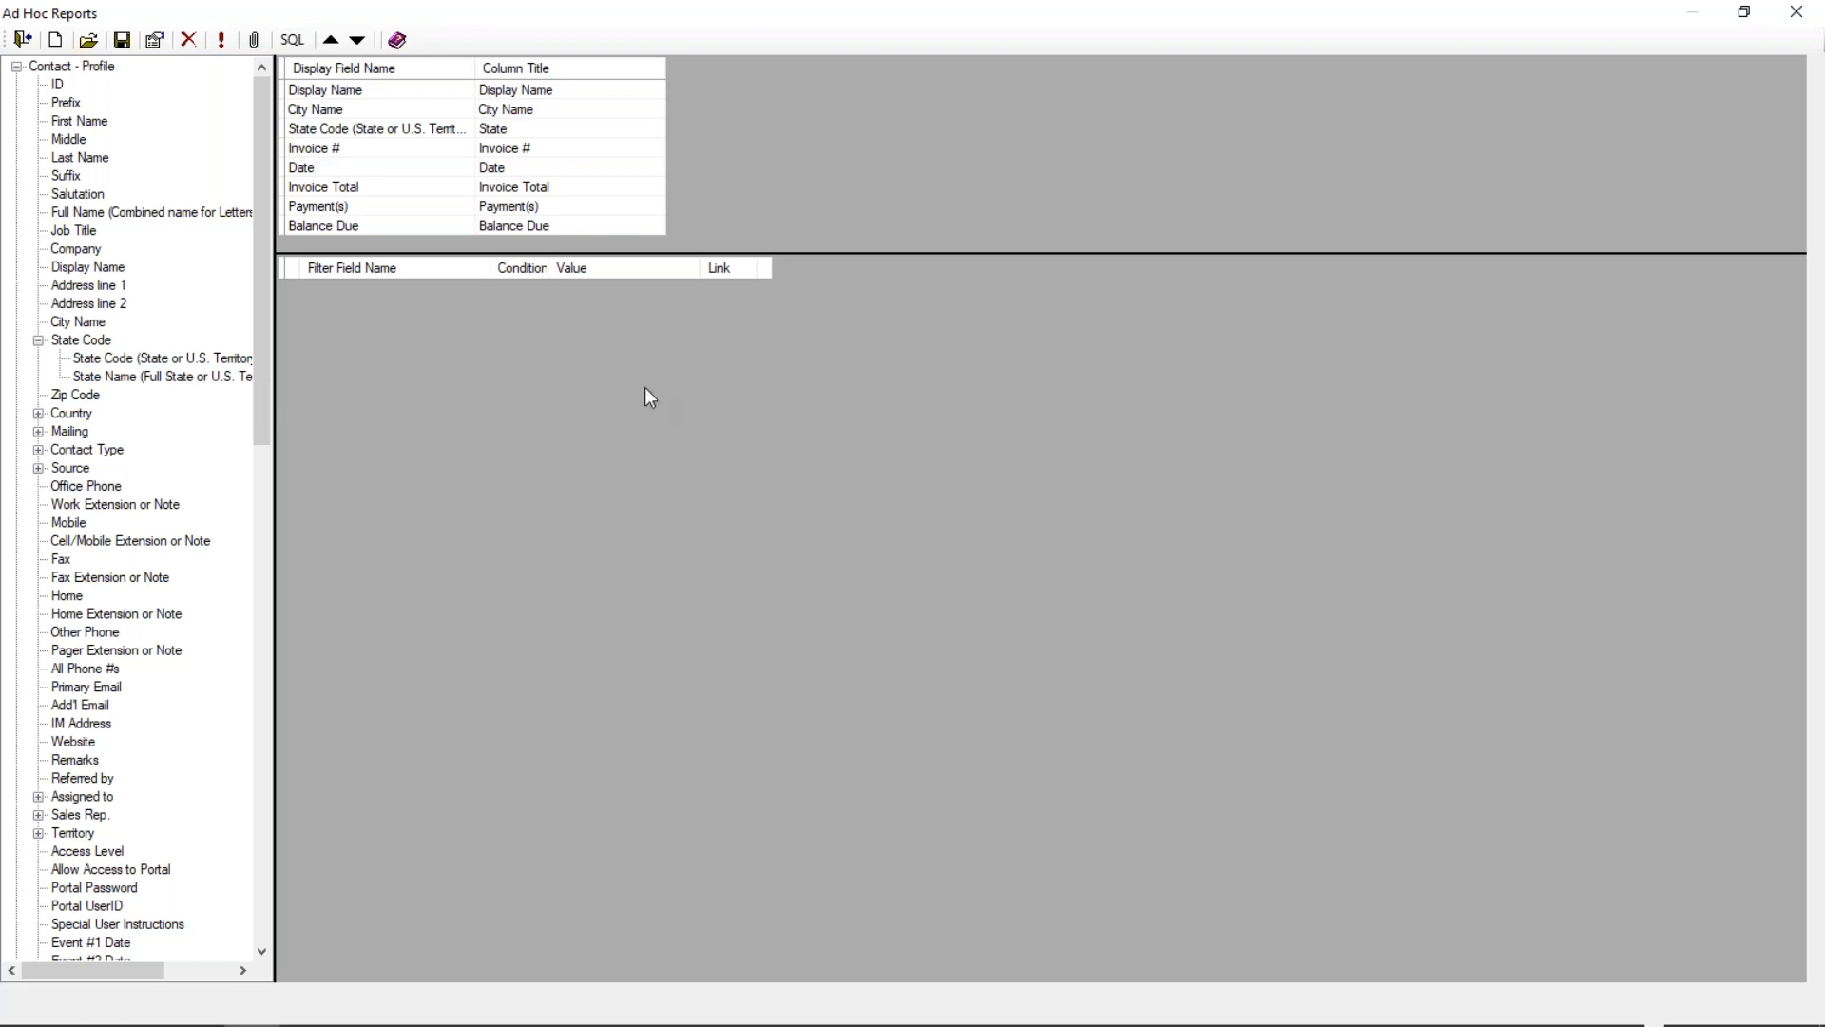
click(133, 362)
drag(129, 359, 568, 384)
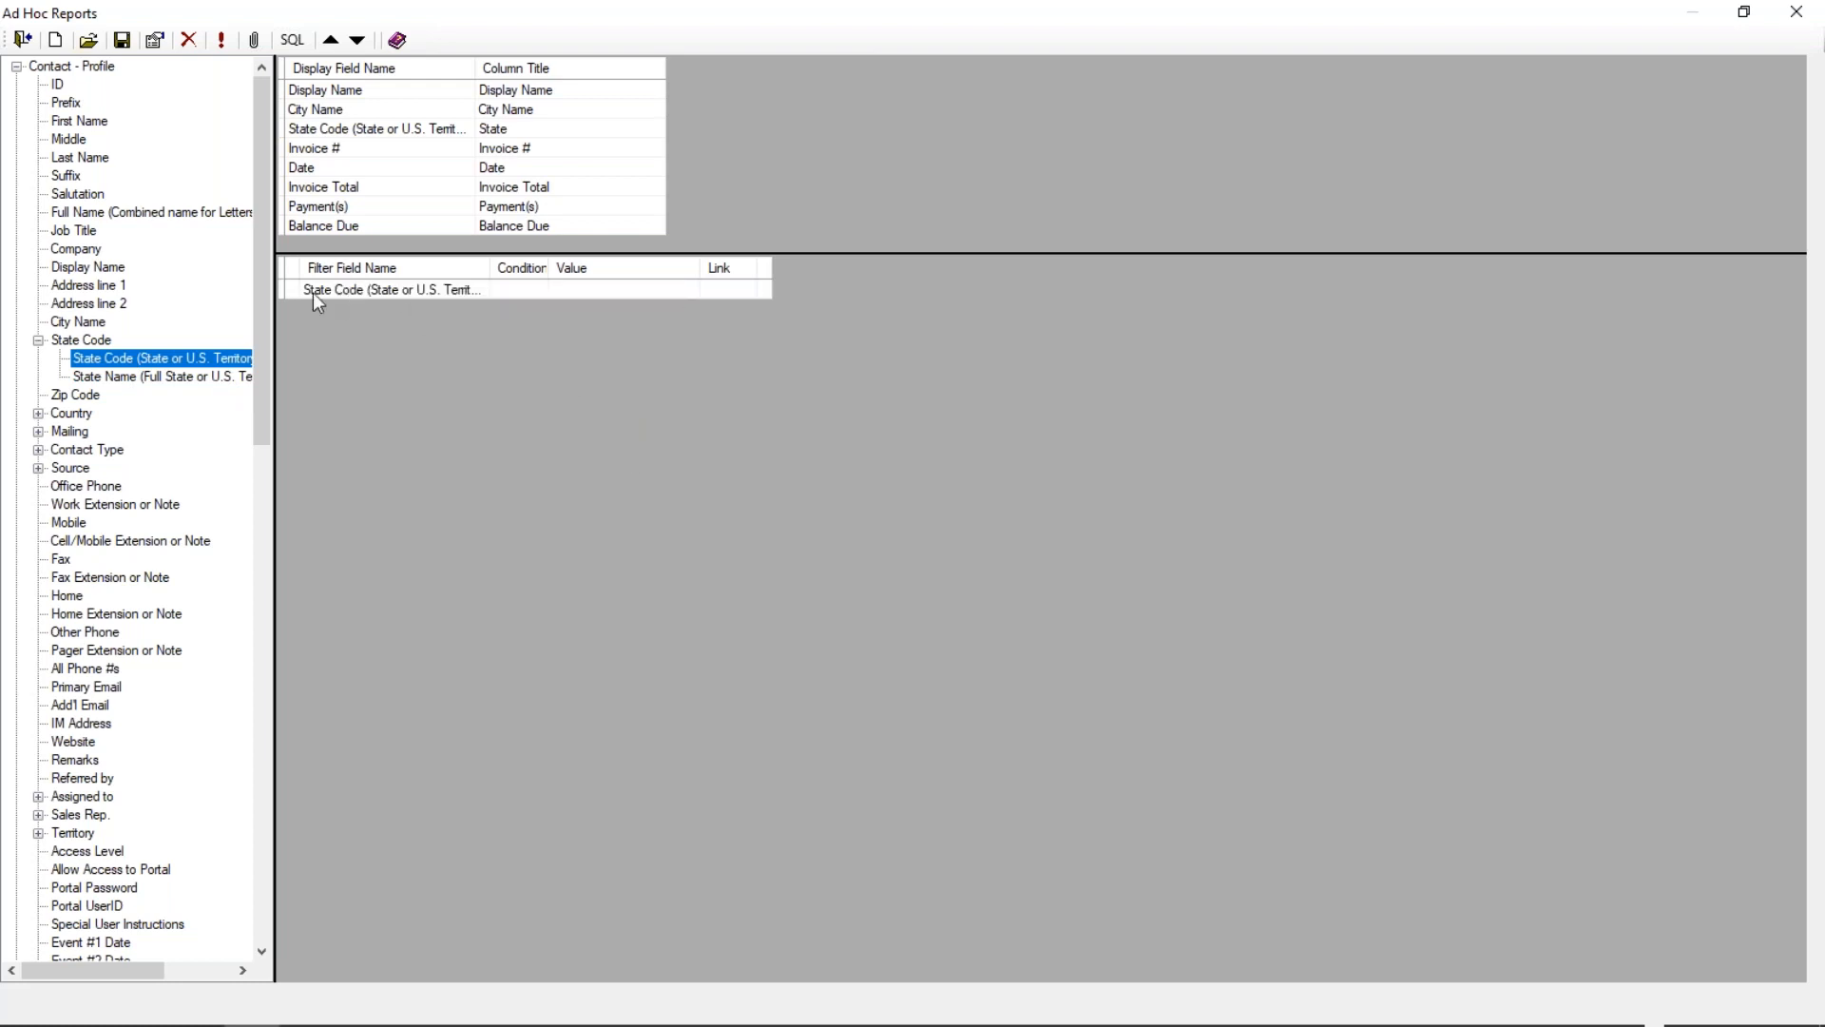
drag(853, 253, 868, 374)
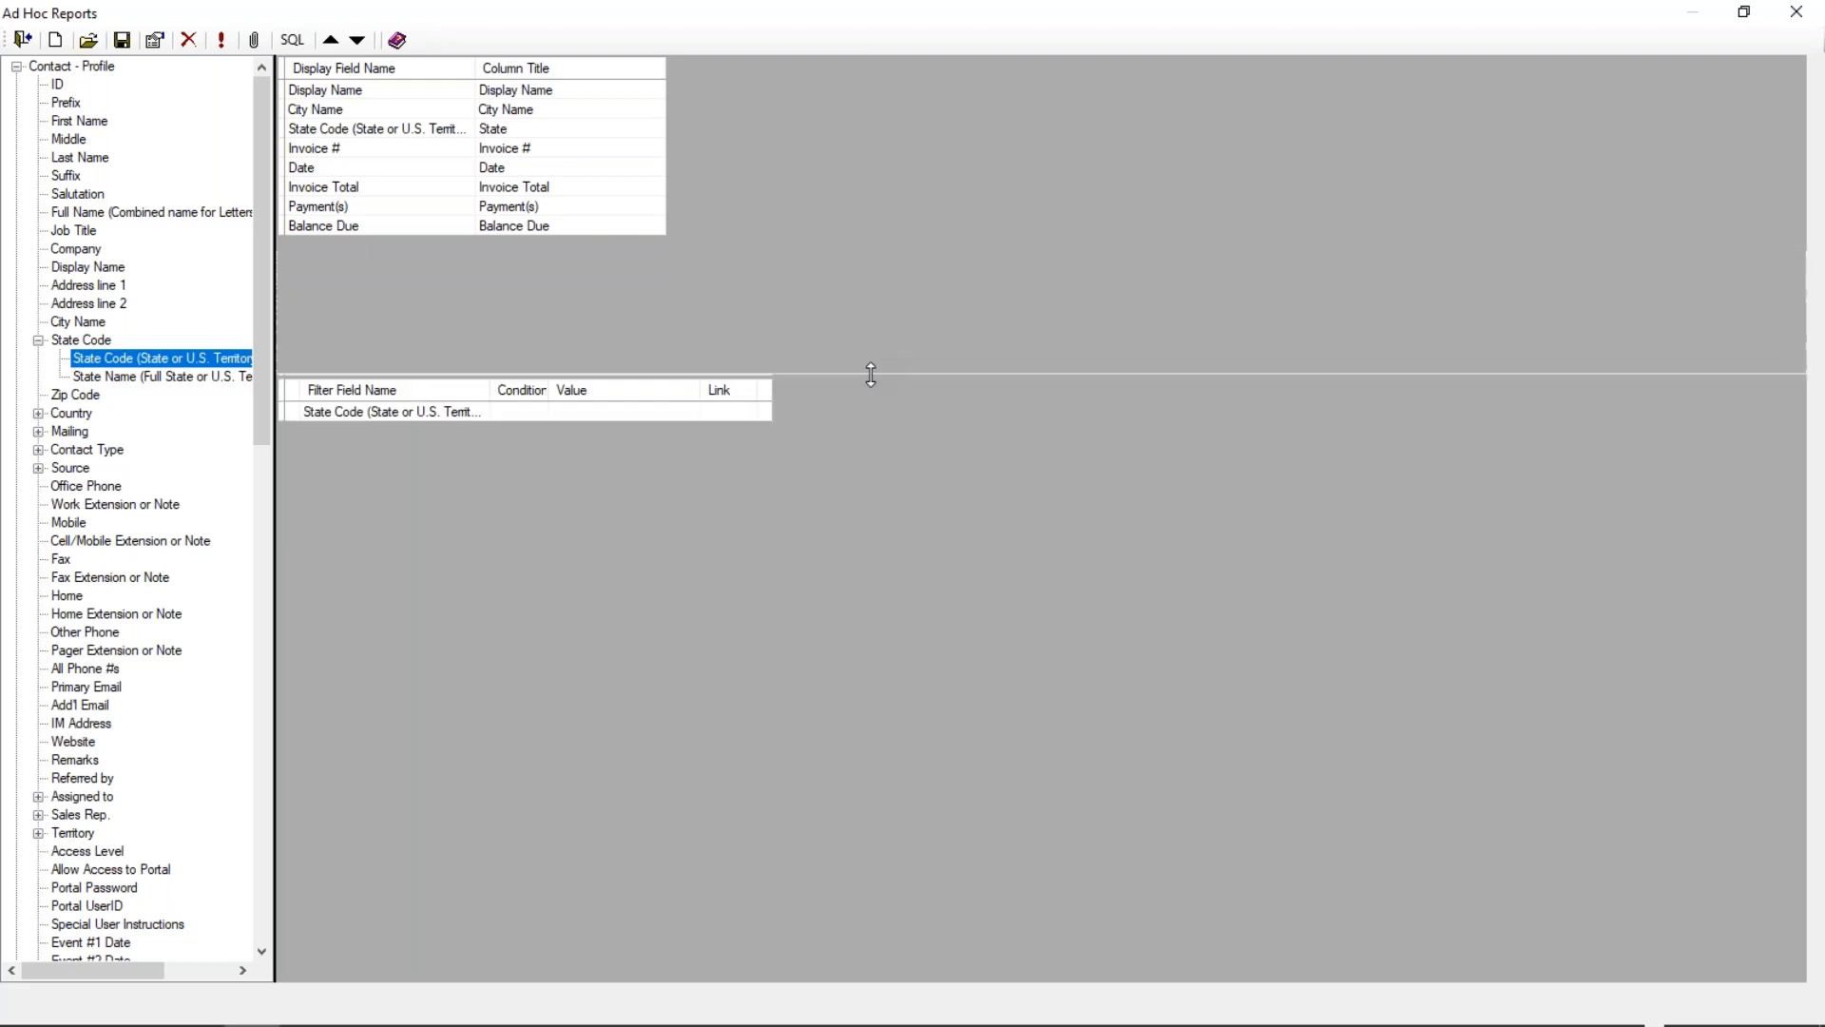
Step: Set the State Code filter's condition to Equal with the value VA, keeping the AND link
double_click(370, 413)
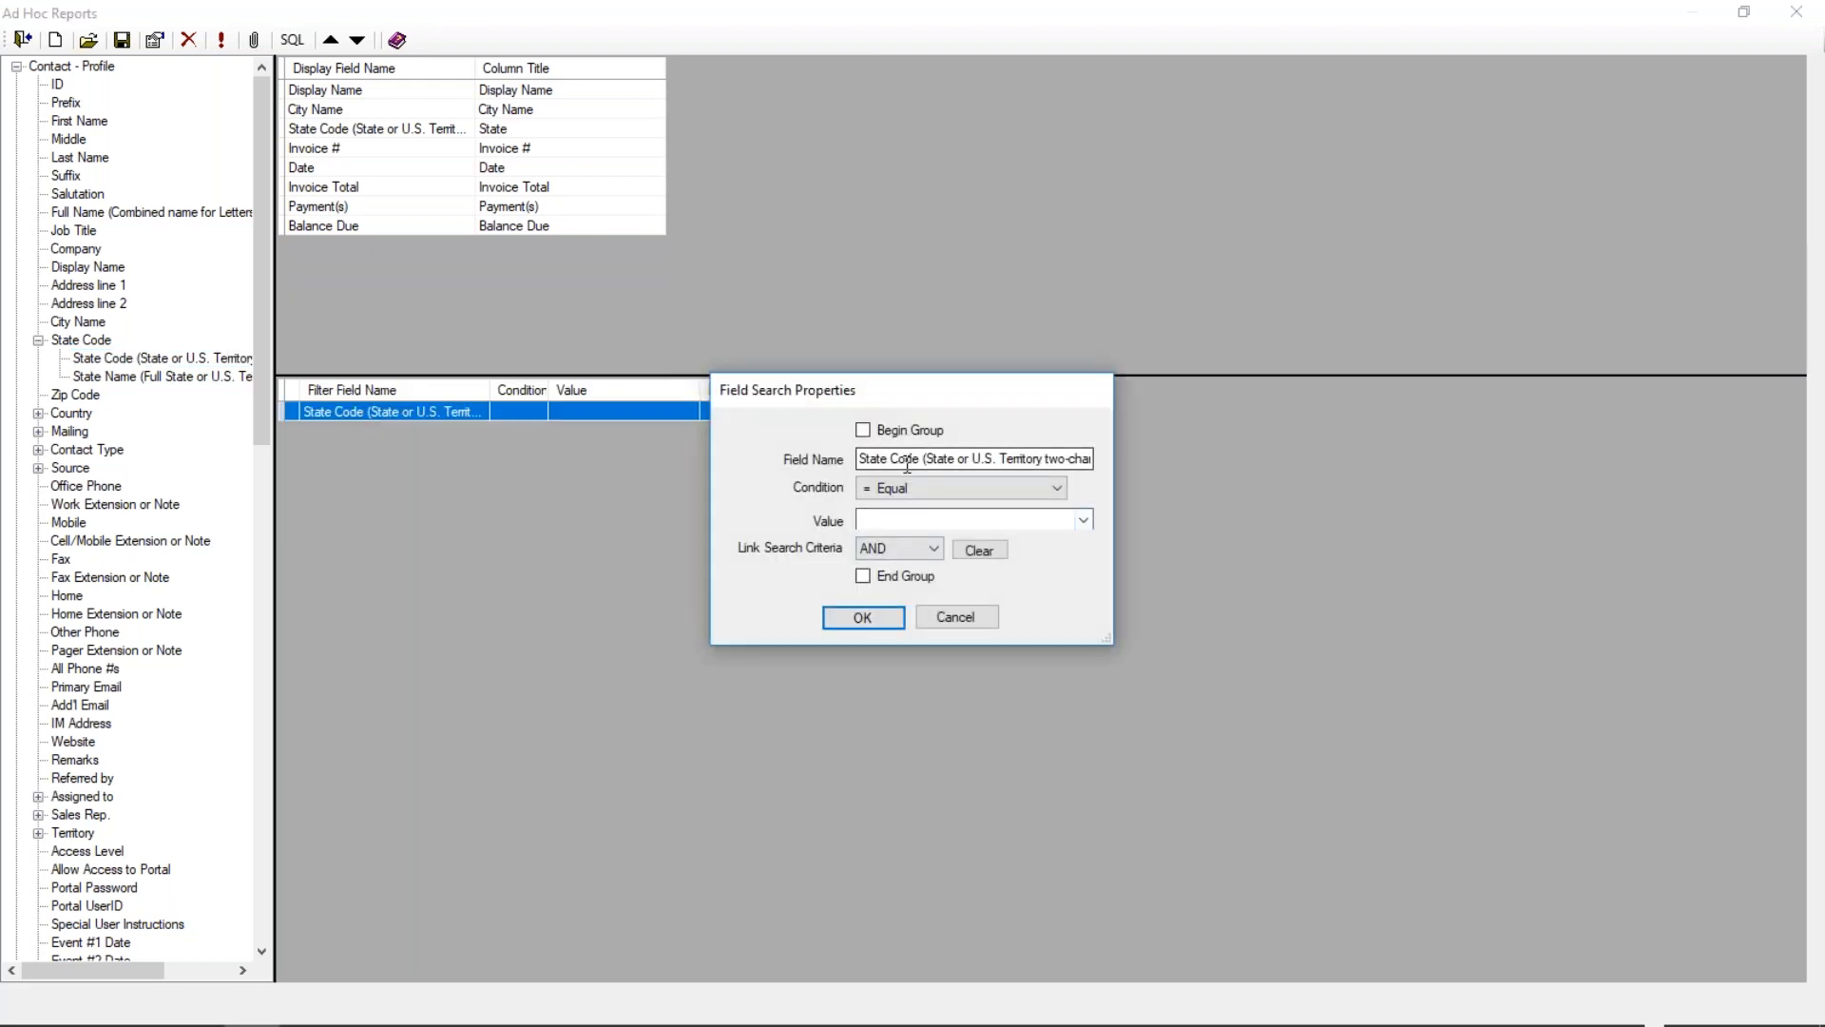
click(1057, 488)
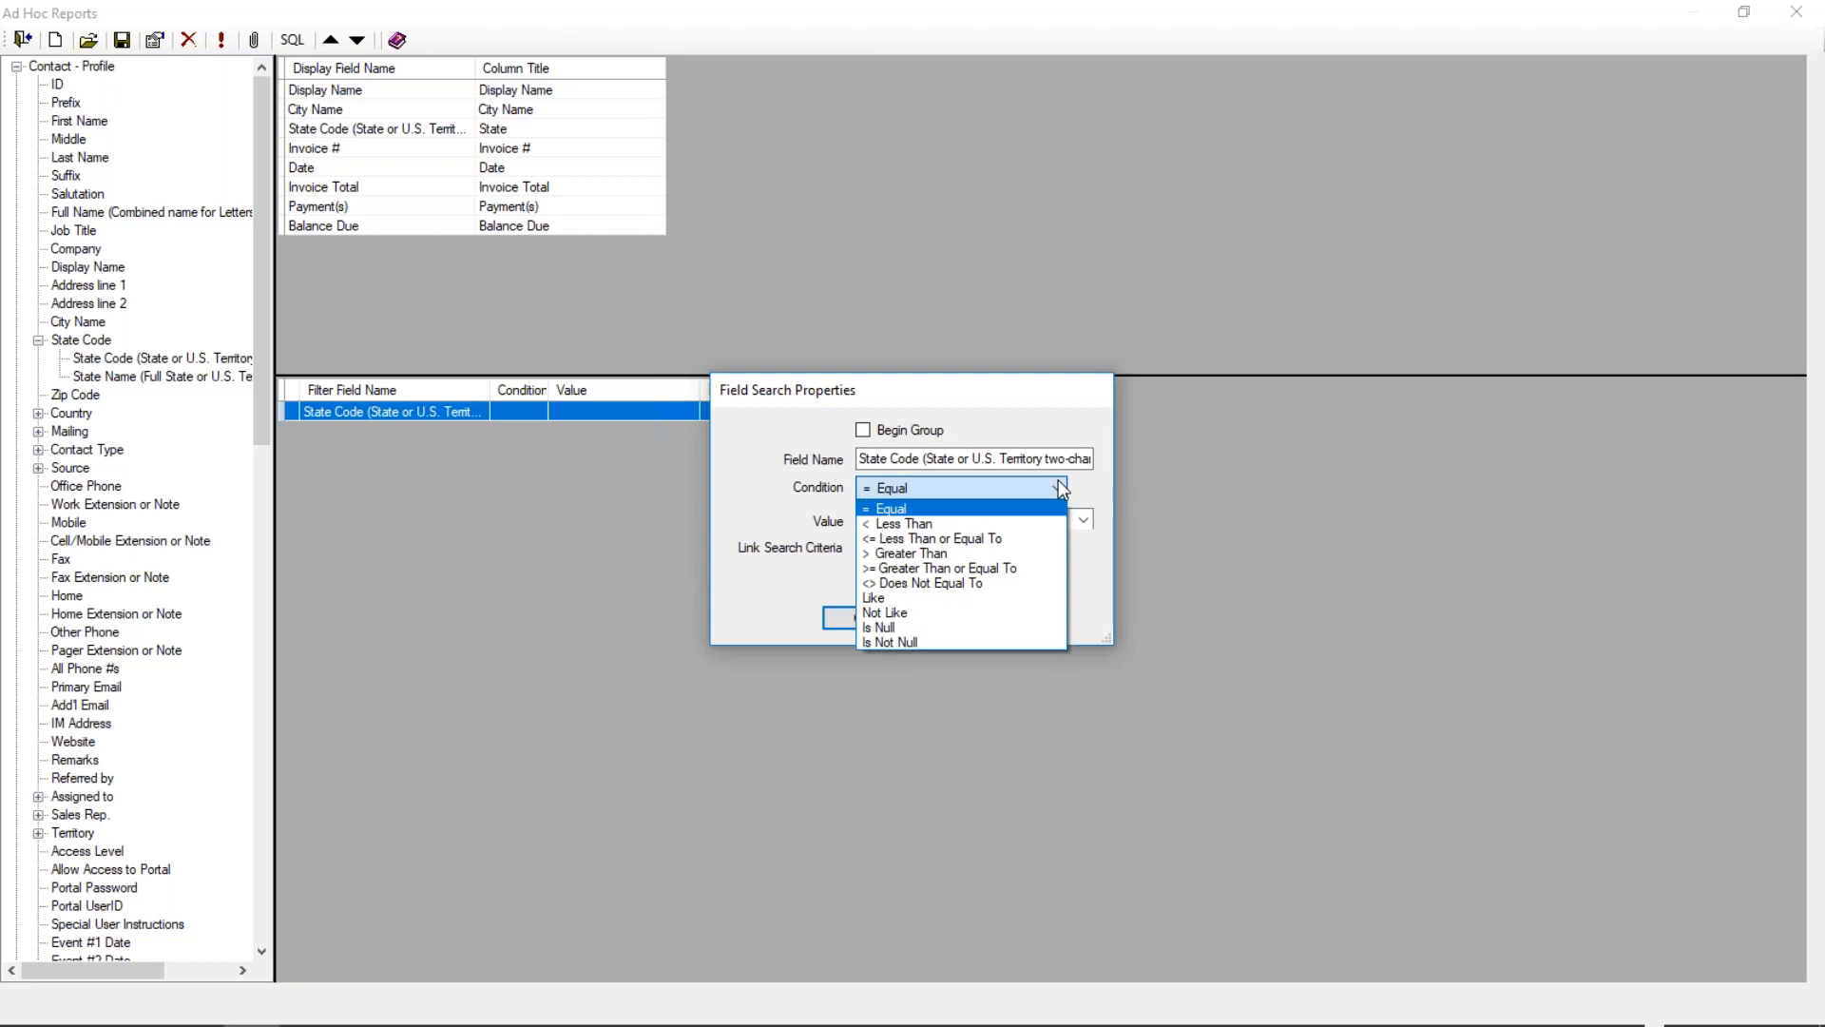
click(1059, 482)
click(1082, 520)
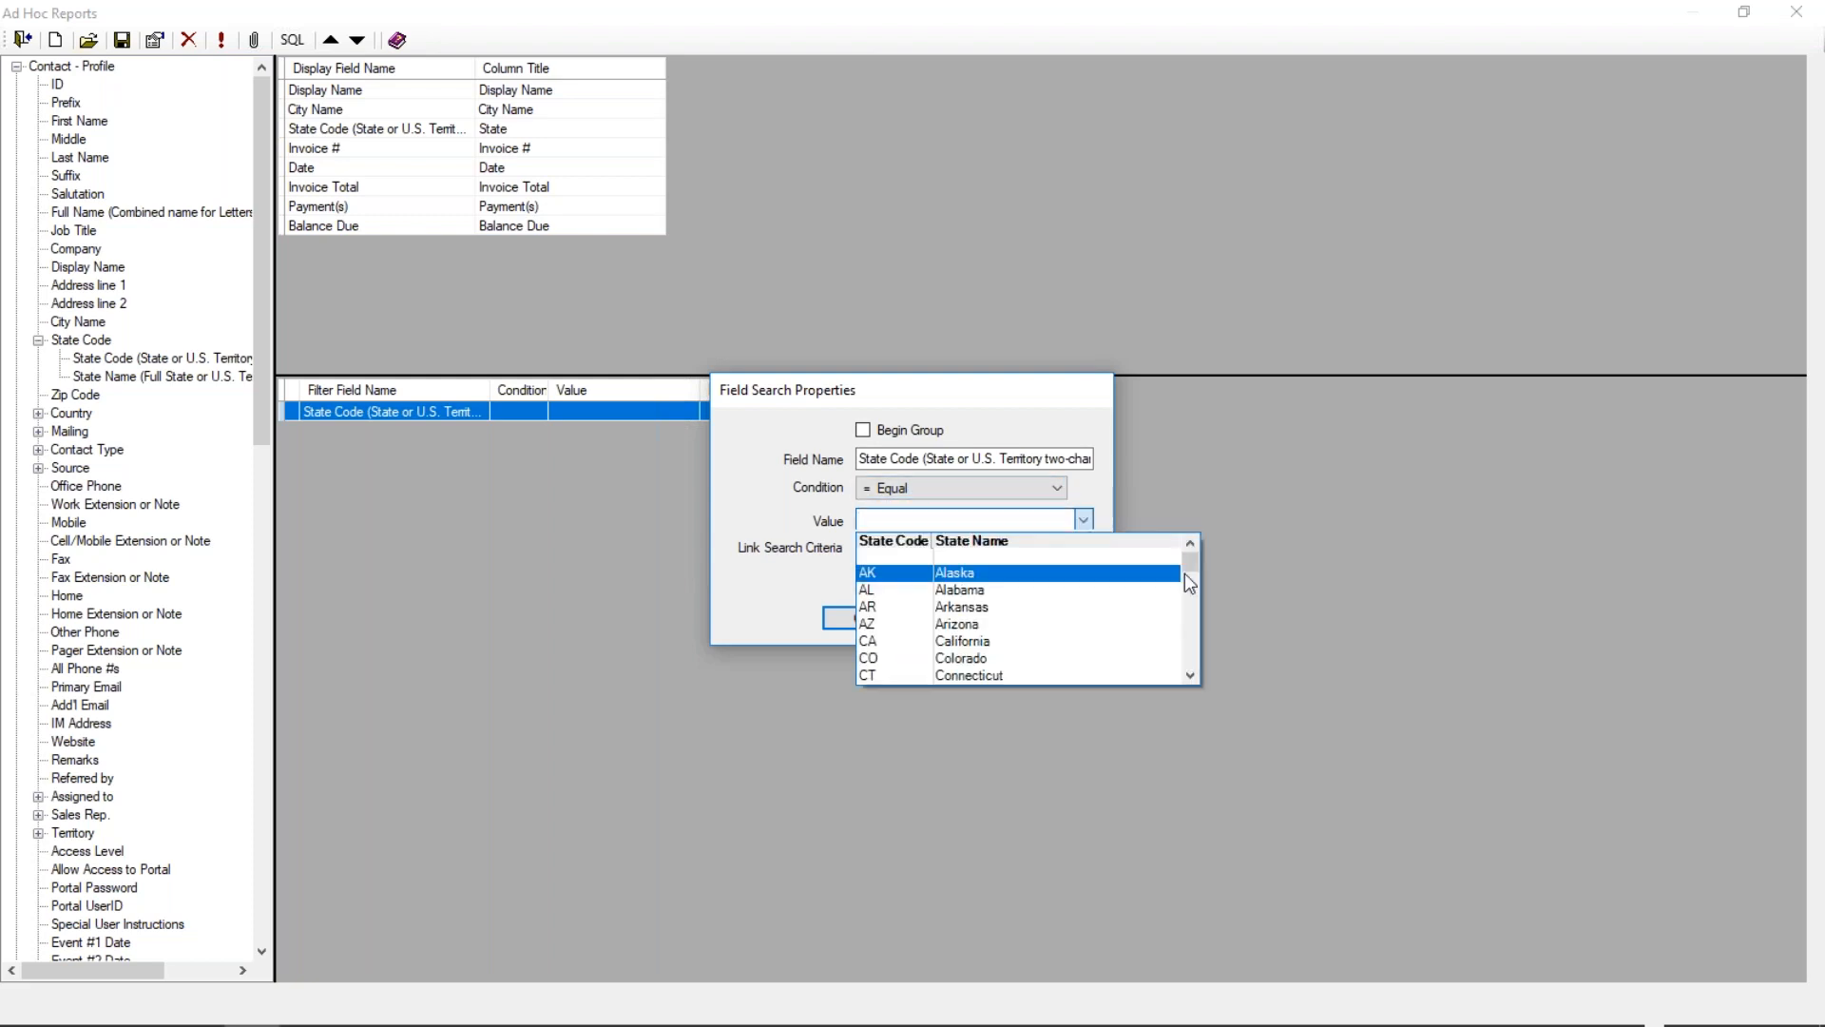
drag(1185, 565, 1190, 654)
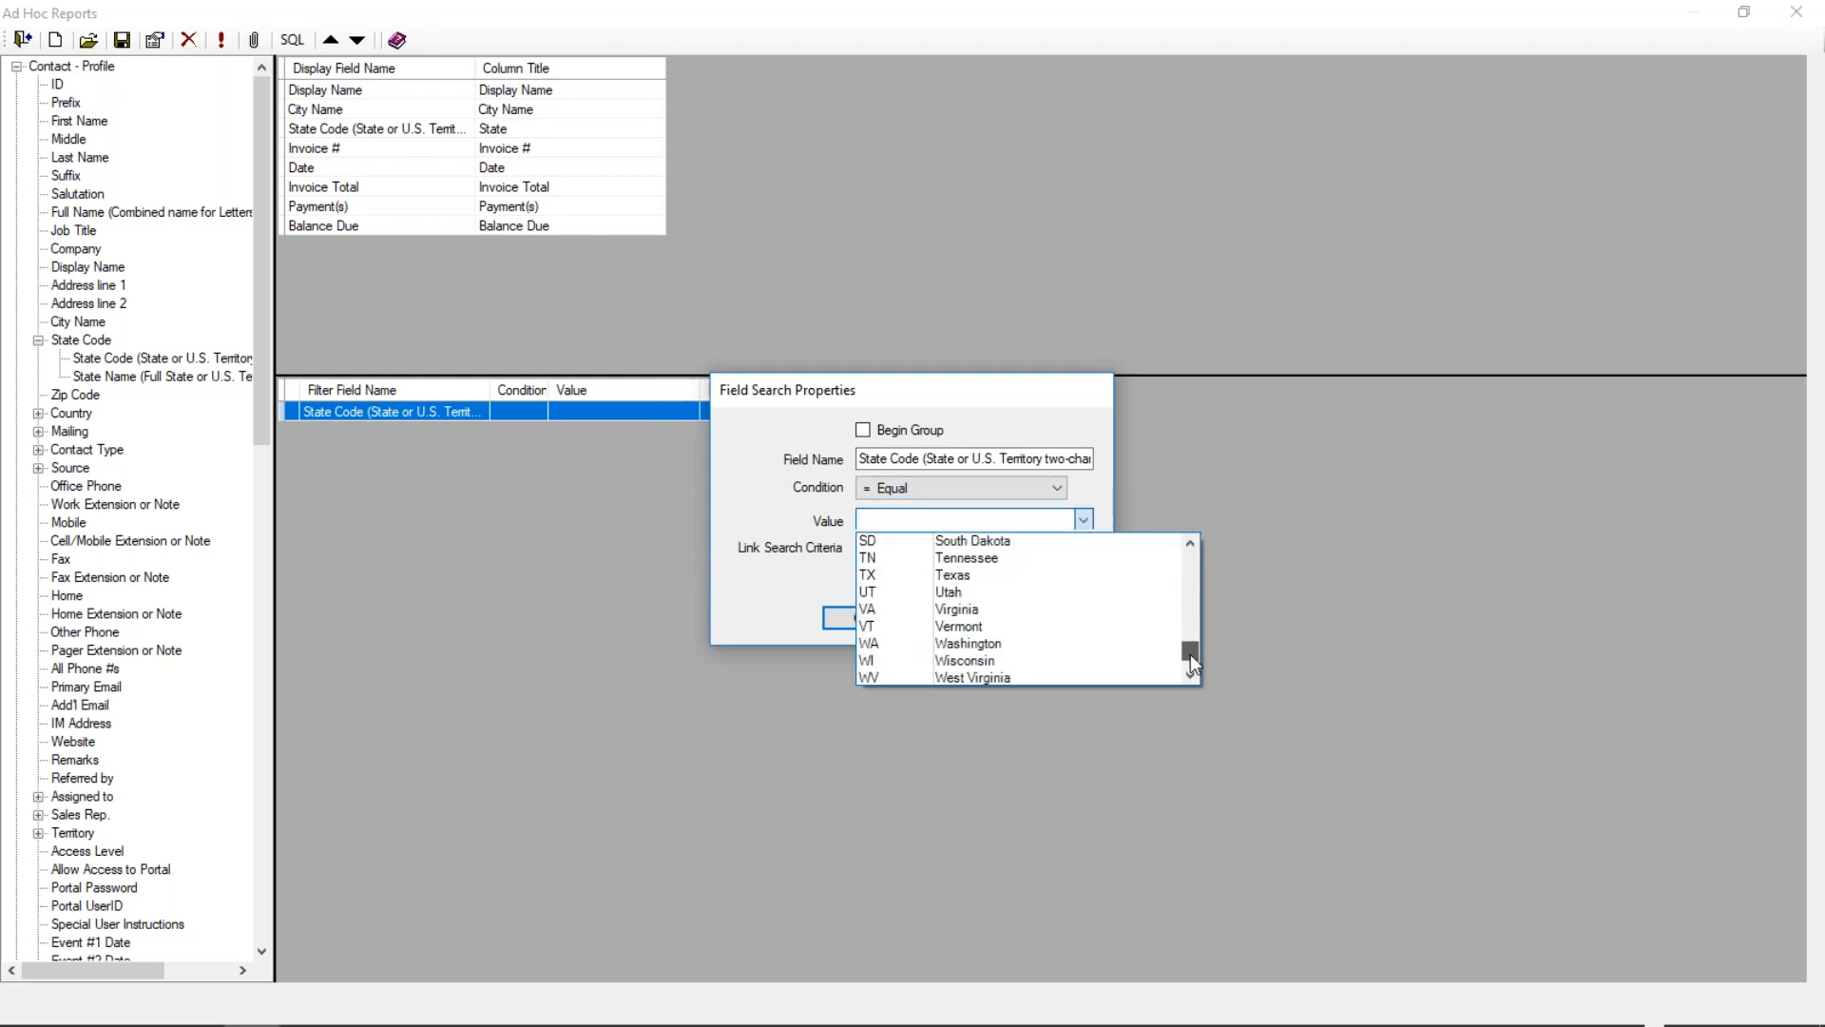
click(998, 609)
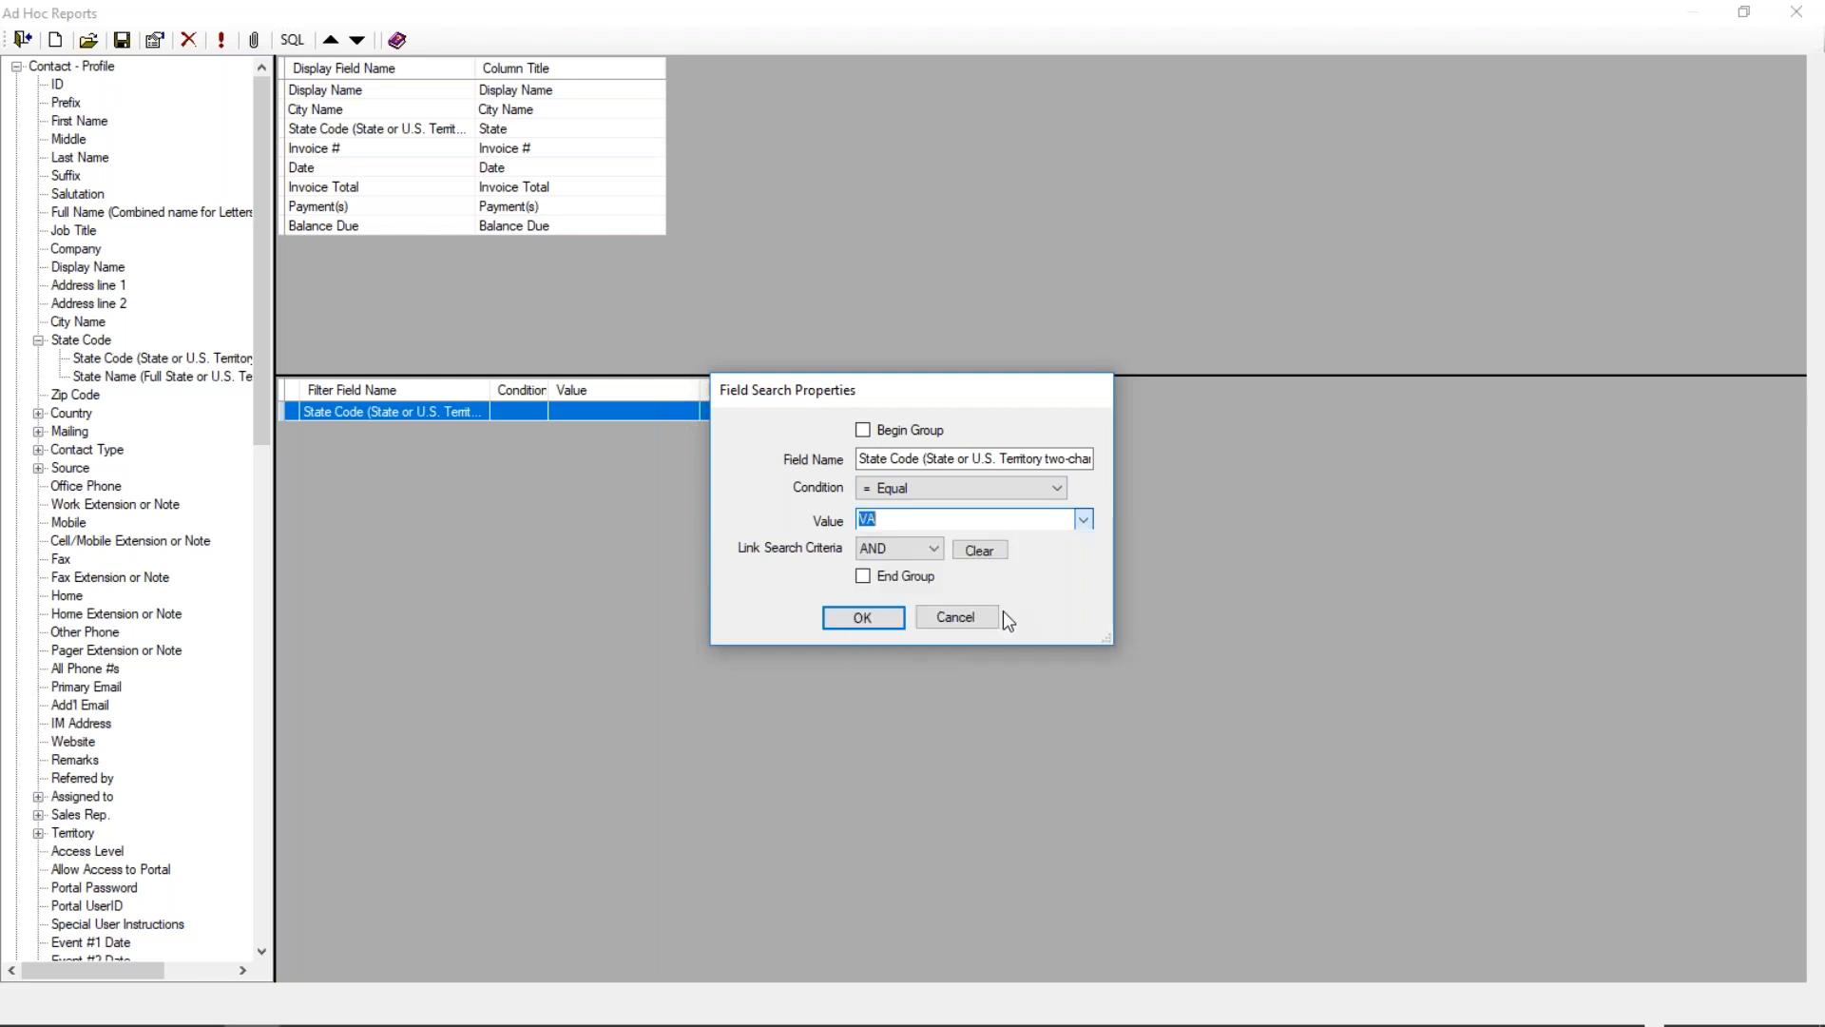
click(882, 619)
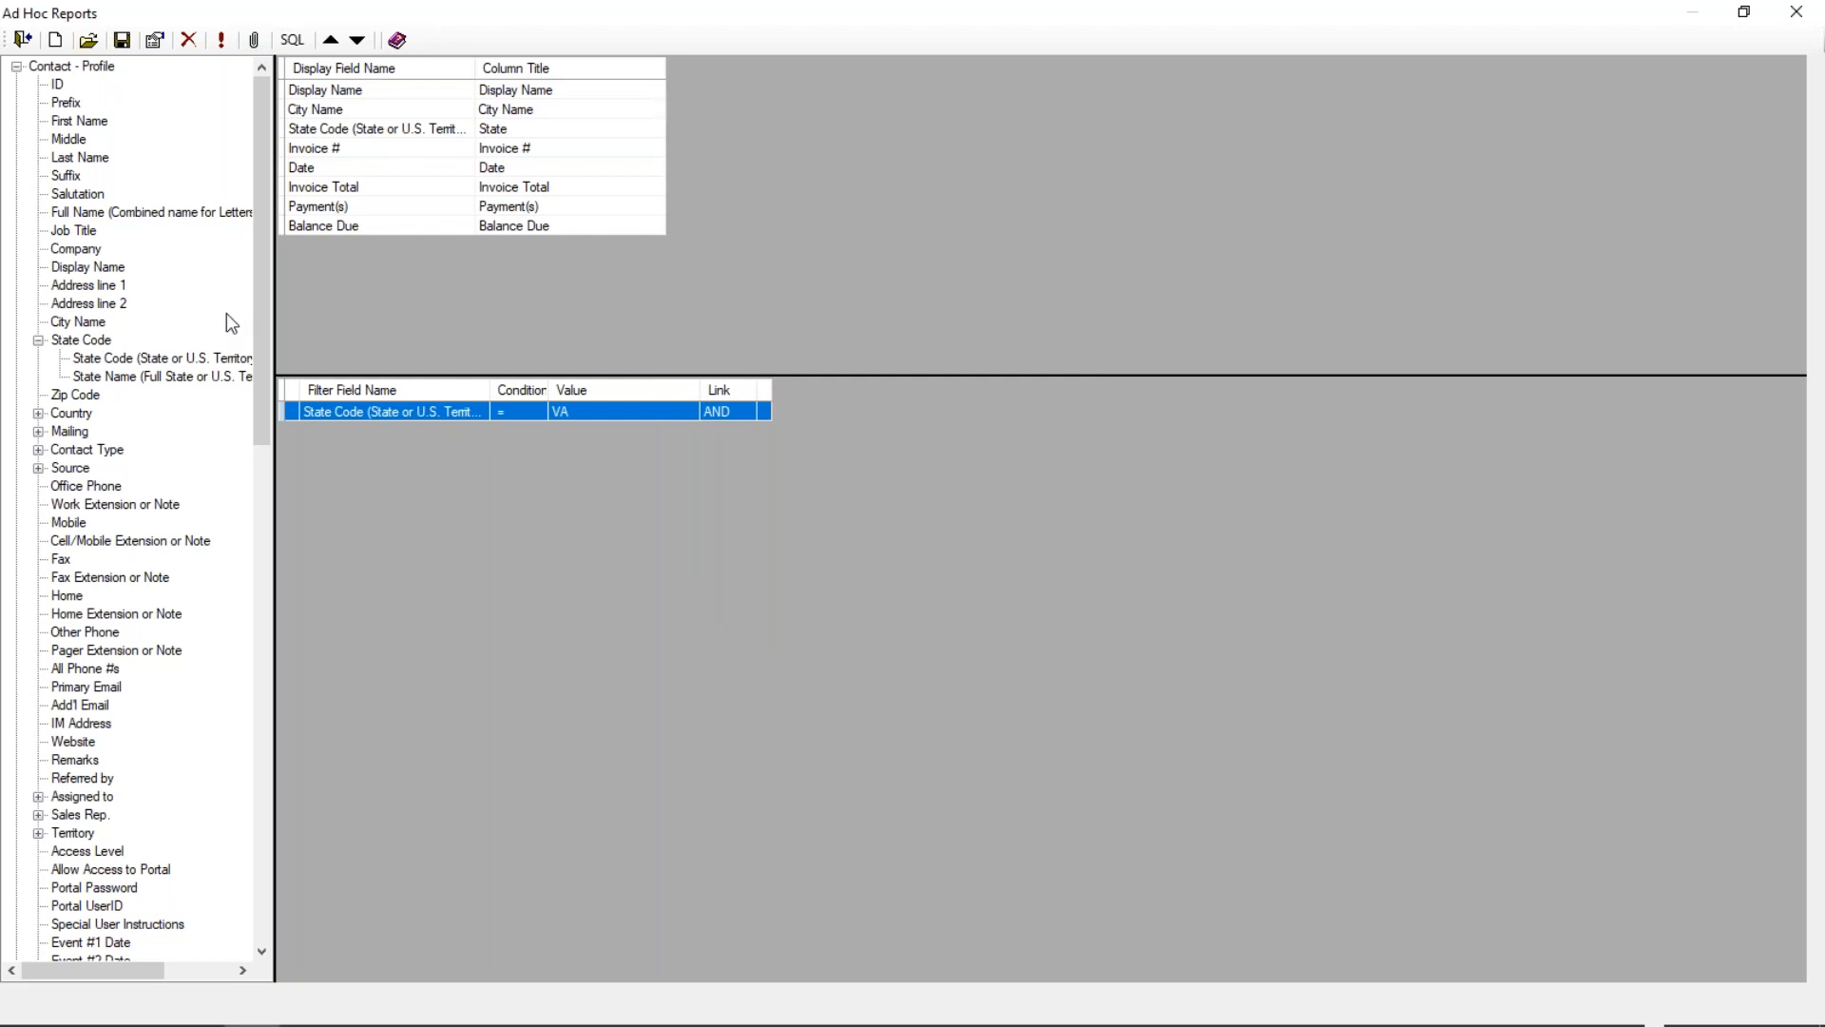
Step: Run the report filtered to Virginia, enlarge the results window to compare every invoice column, and close the results
click(222, 38)
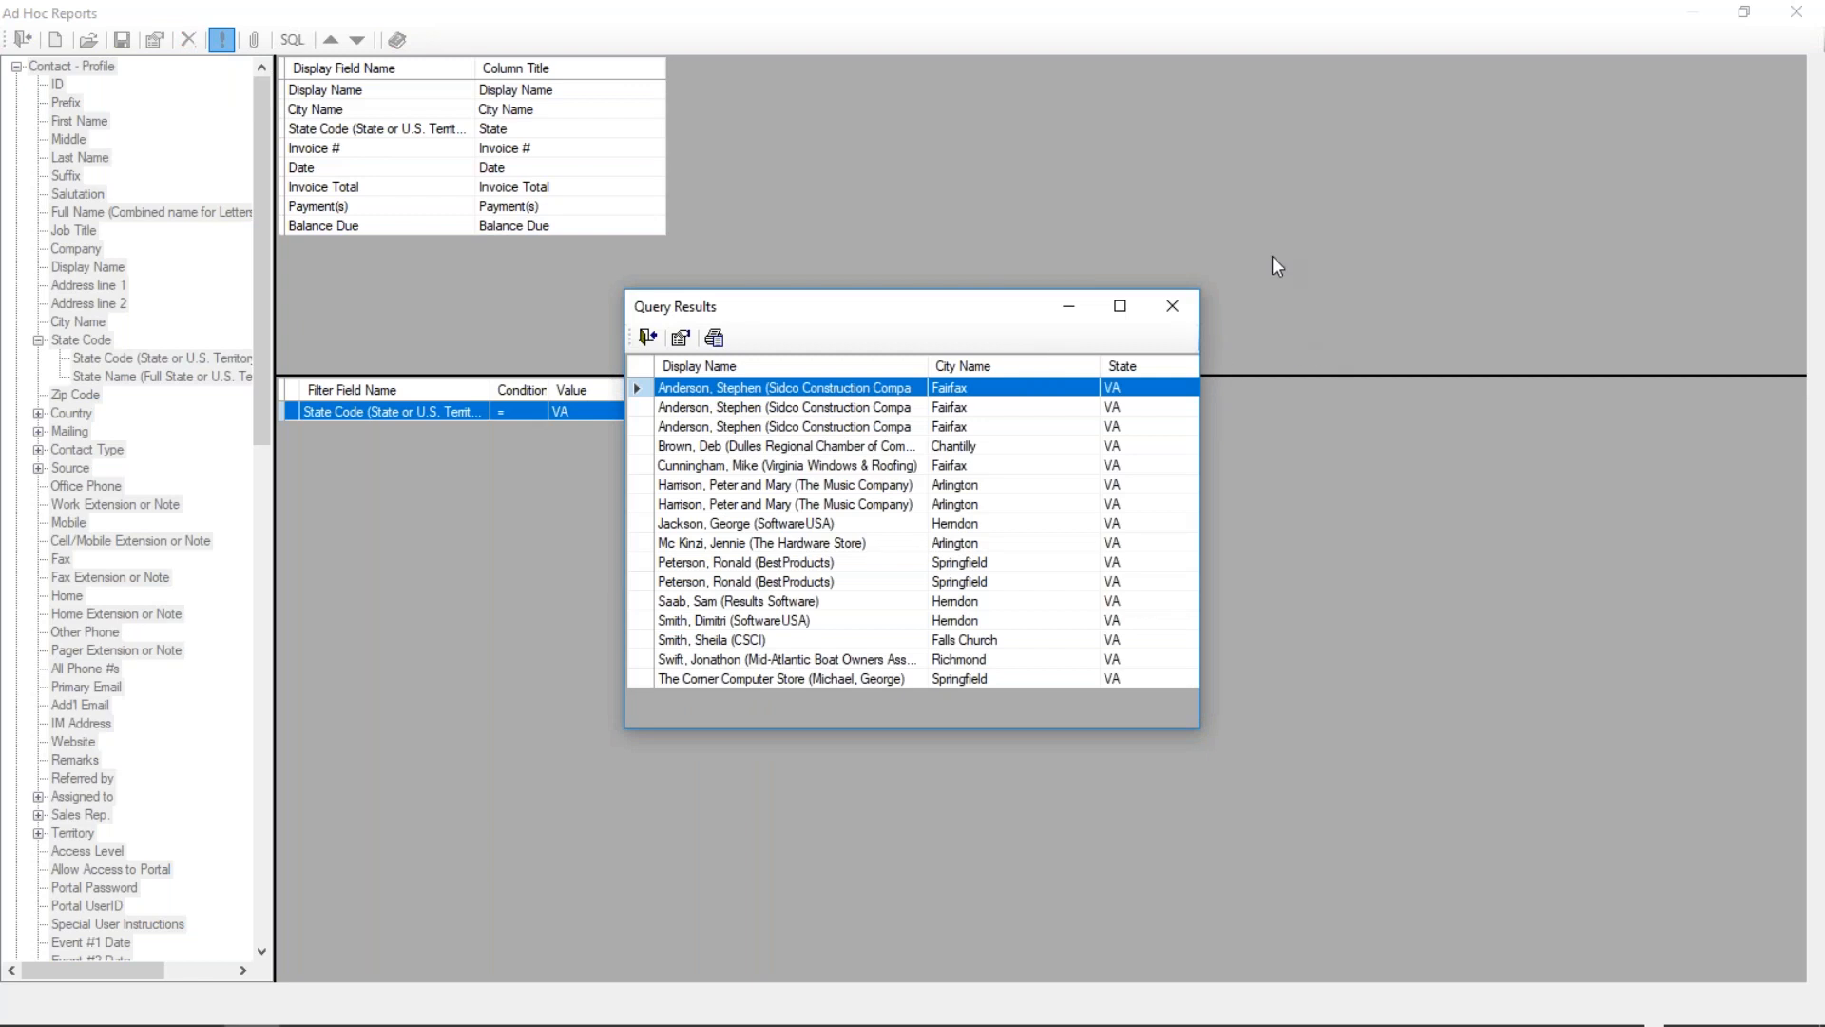
drag(1200, 287, 1555, 43)
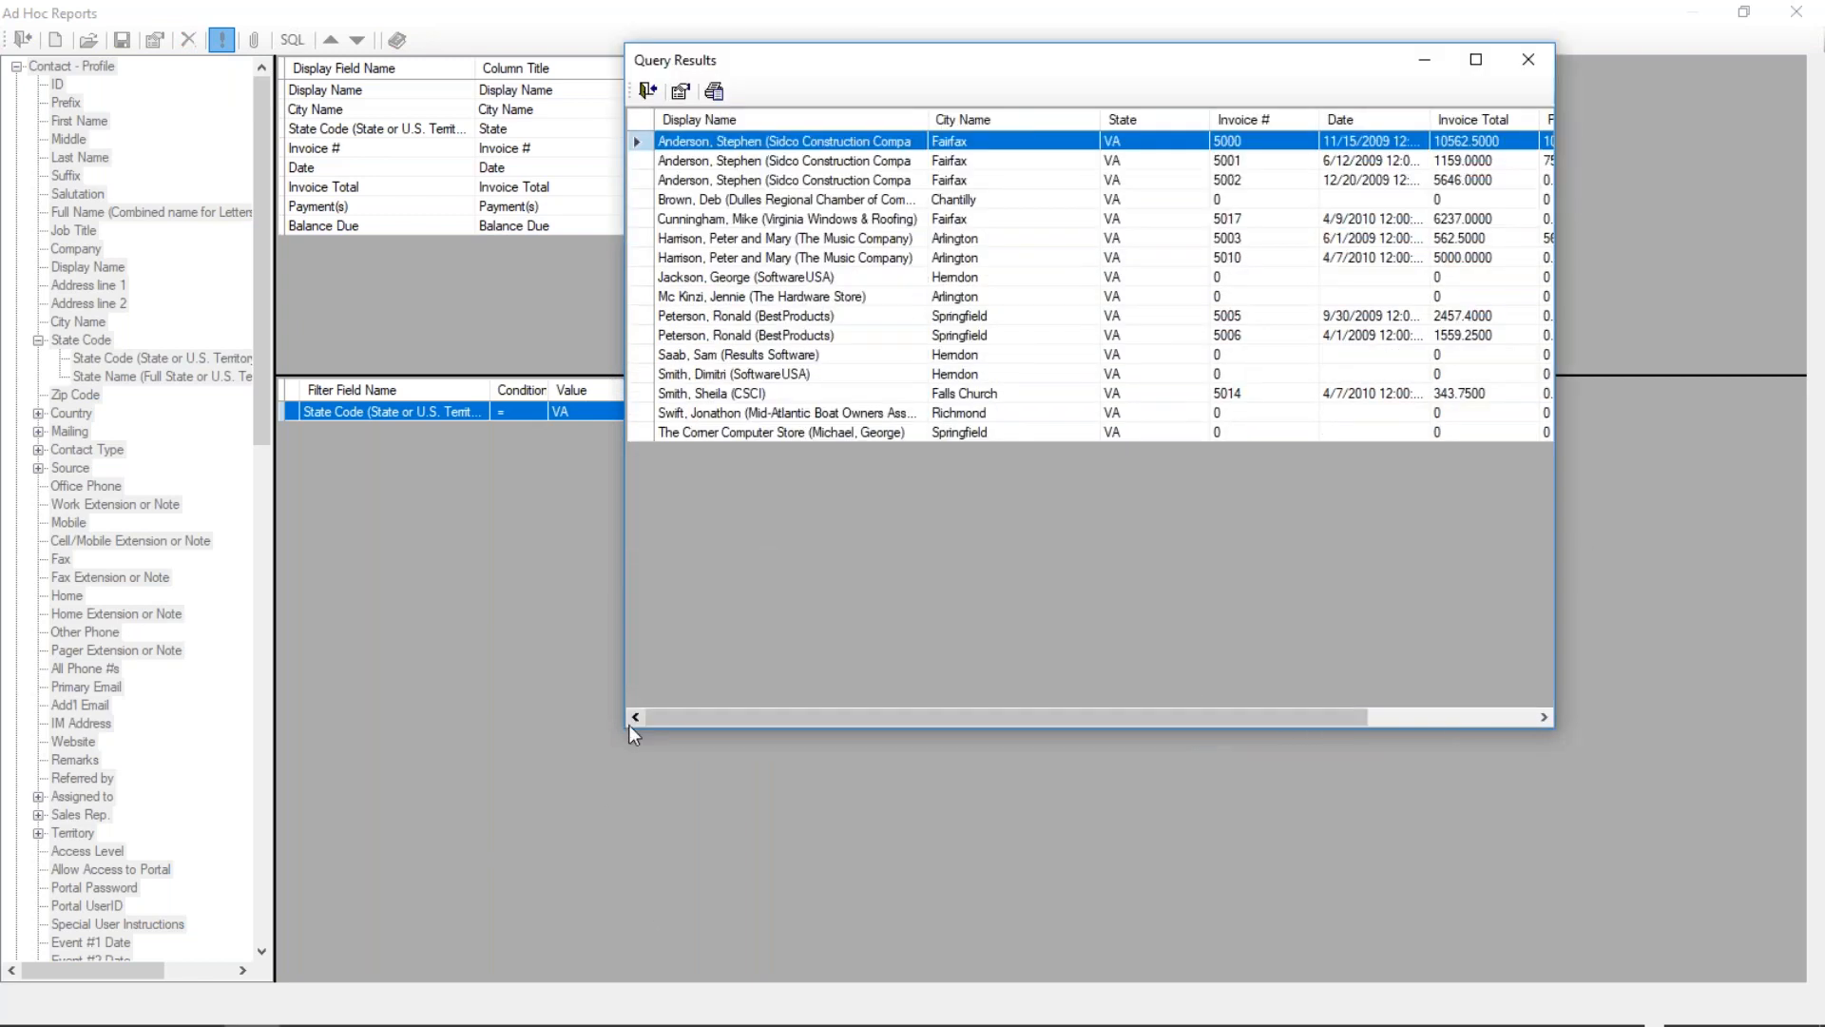
drag(622, 733, 276, 736)
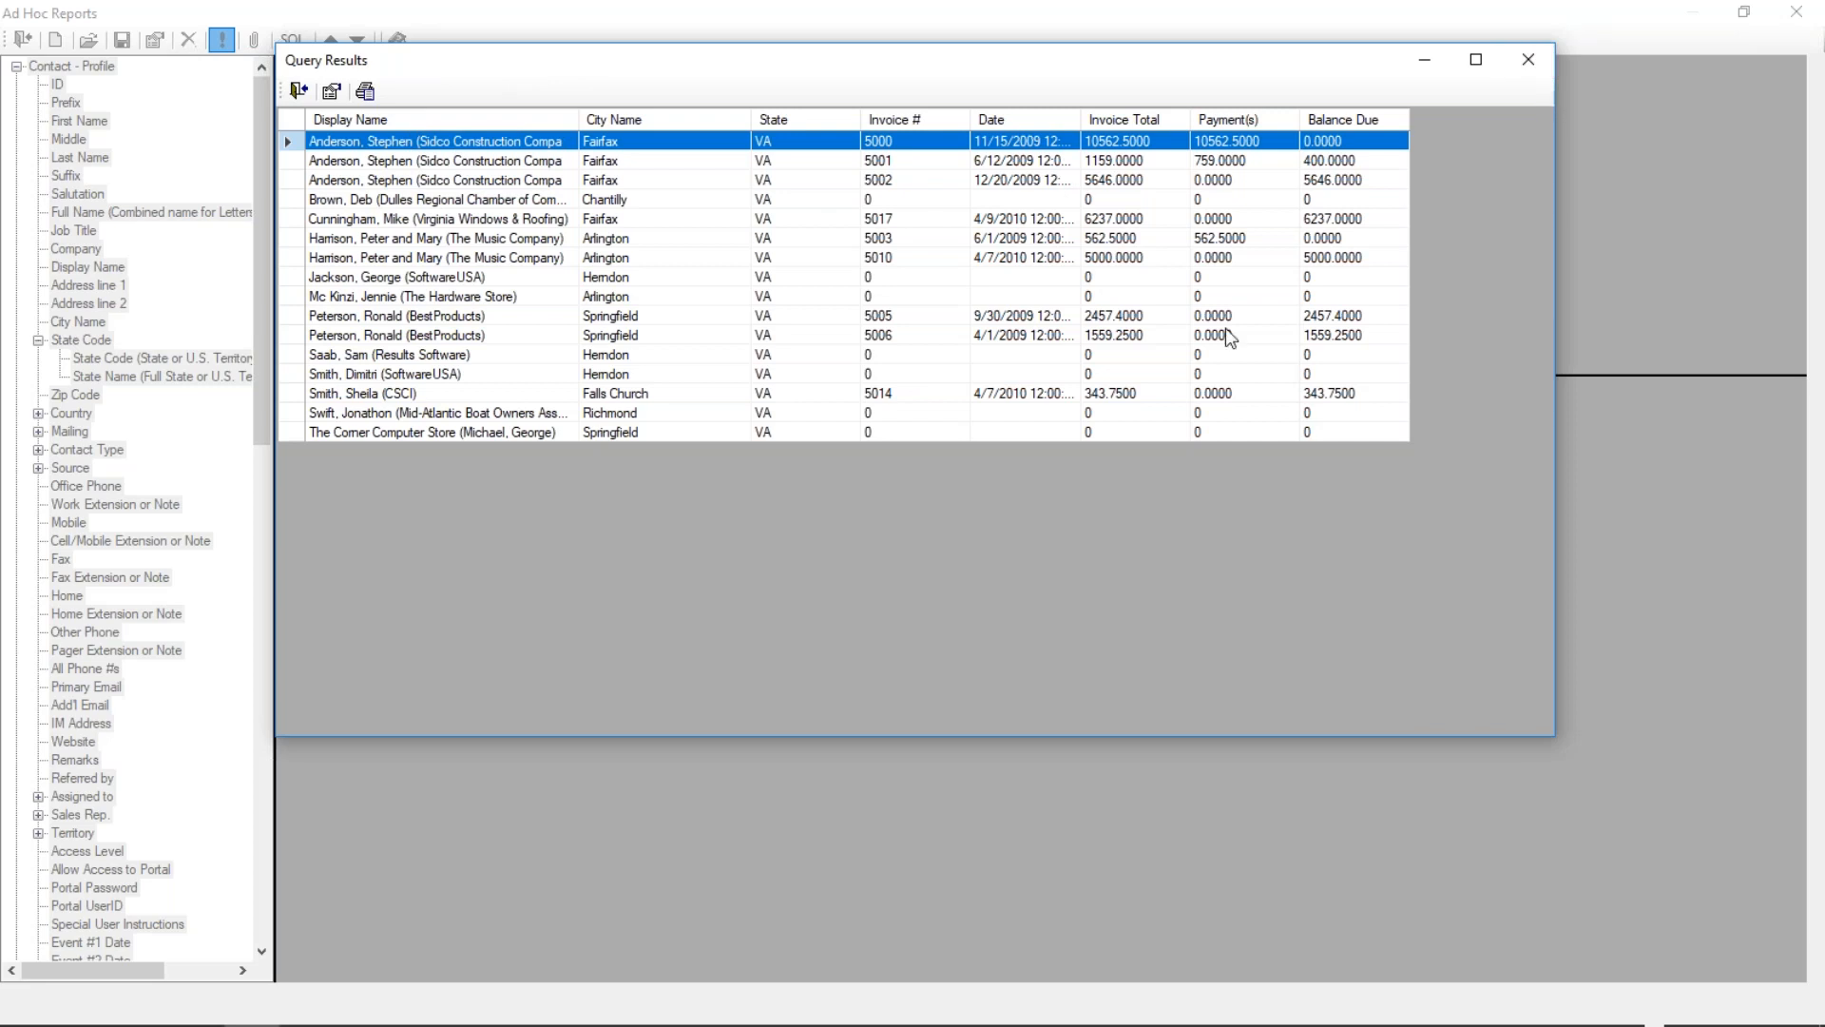
click(1526, 70)
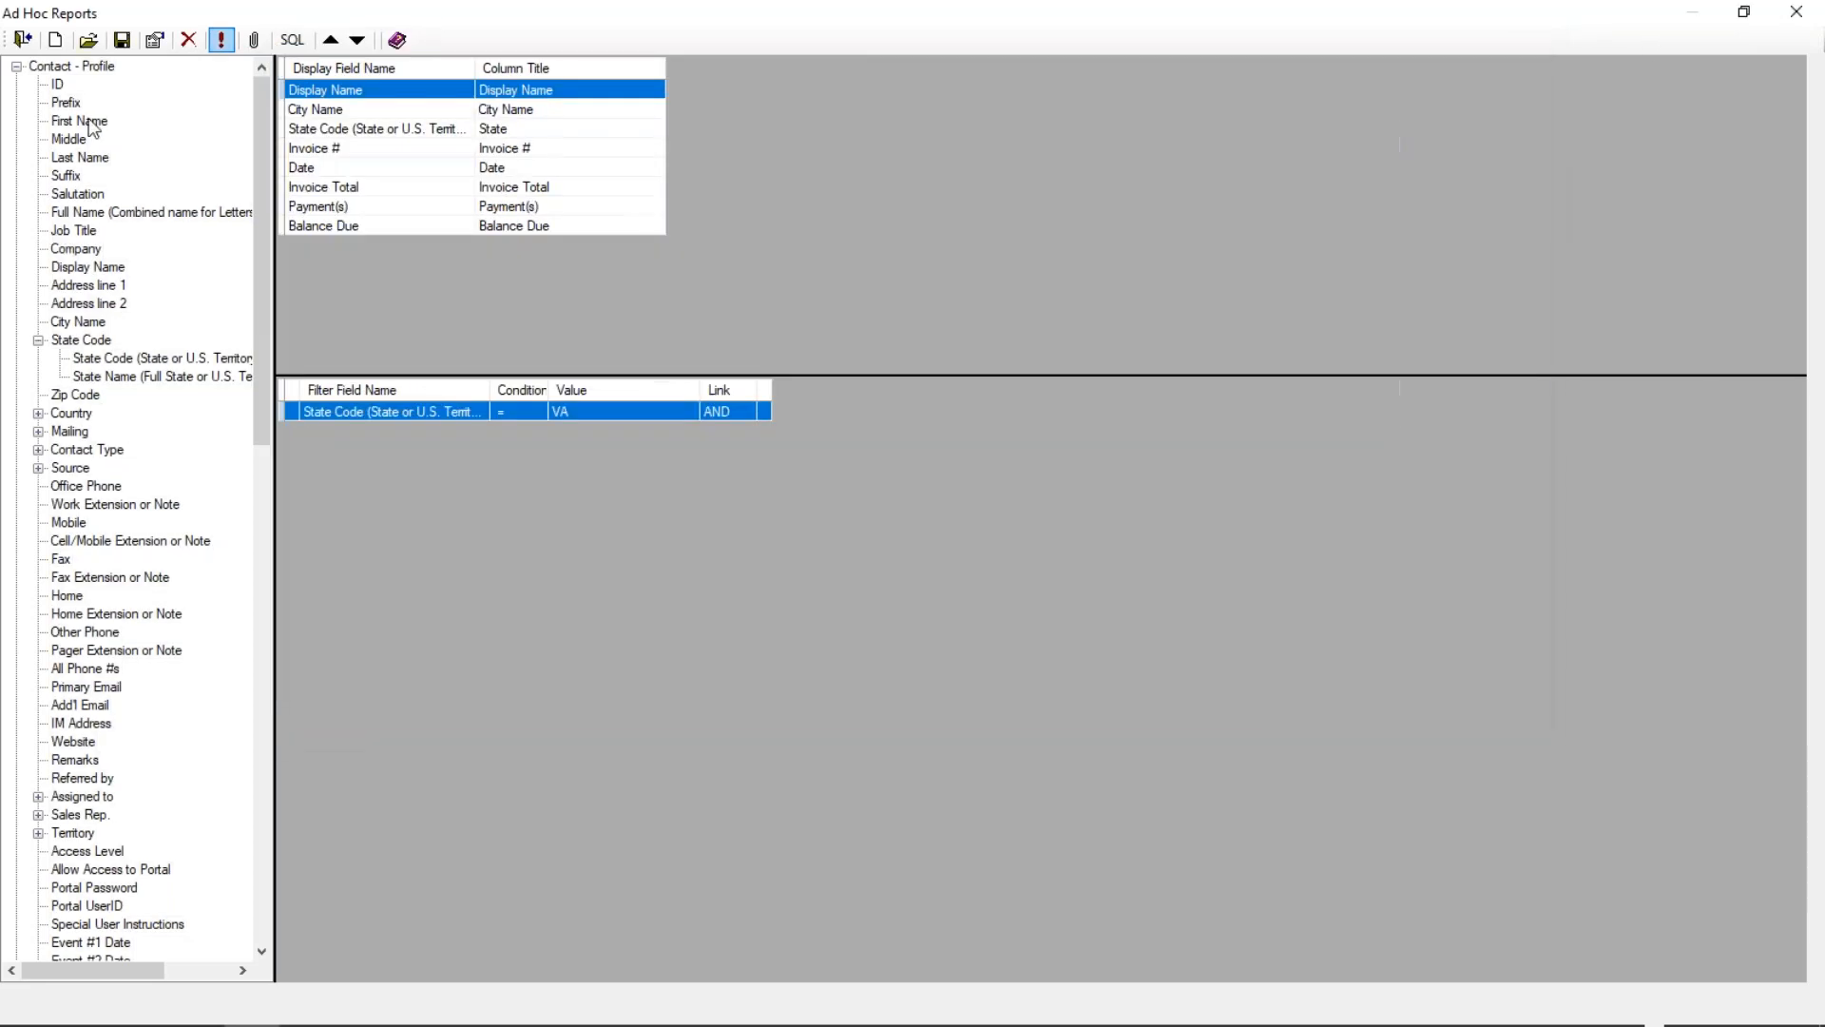
Step: Save the query as a new one named "Display name listing with City & State + Invoice Info in Virginia" without renaming the original, and close Ad Hoc Reports
click(121, 41)
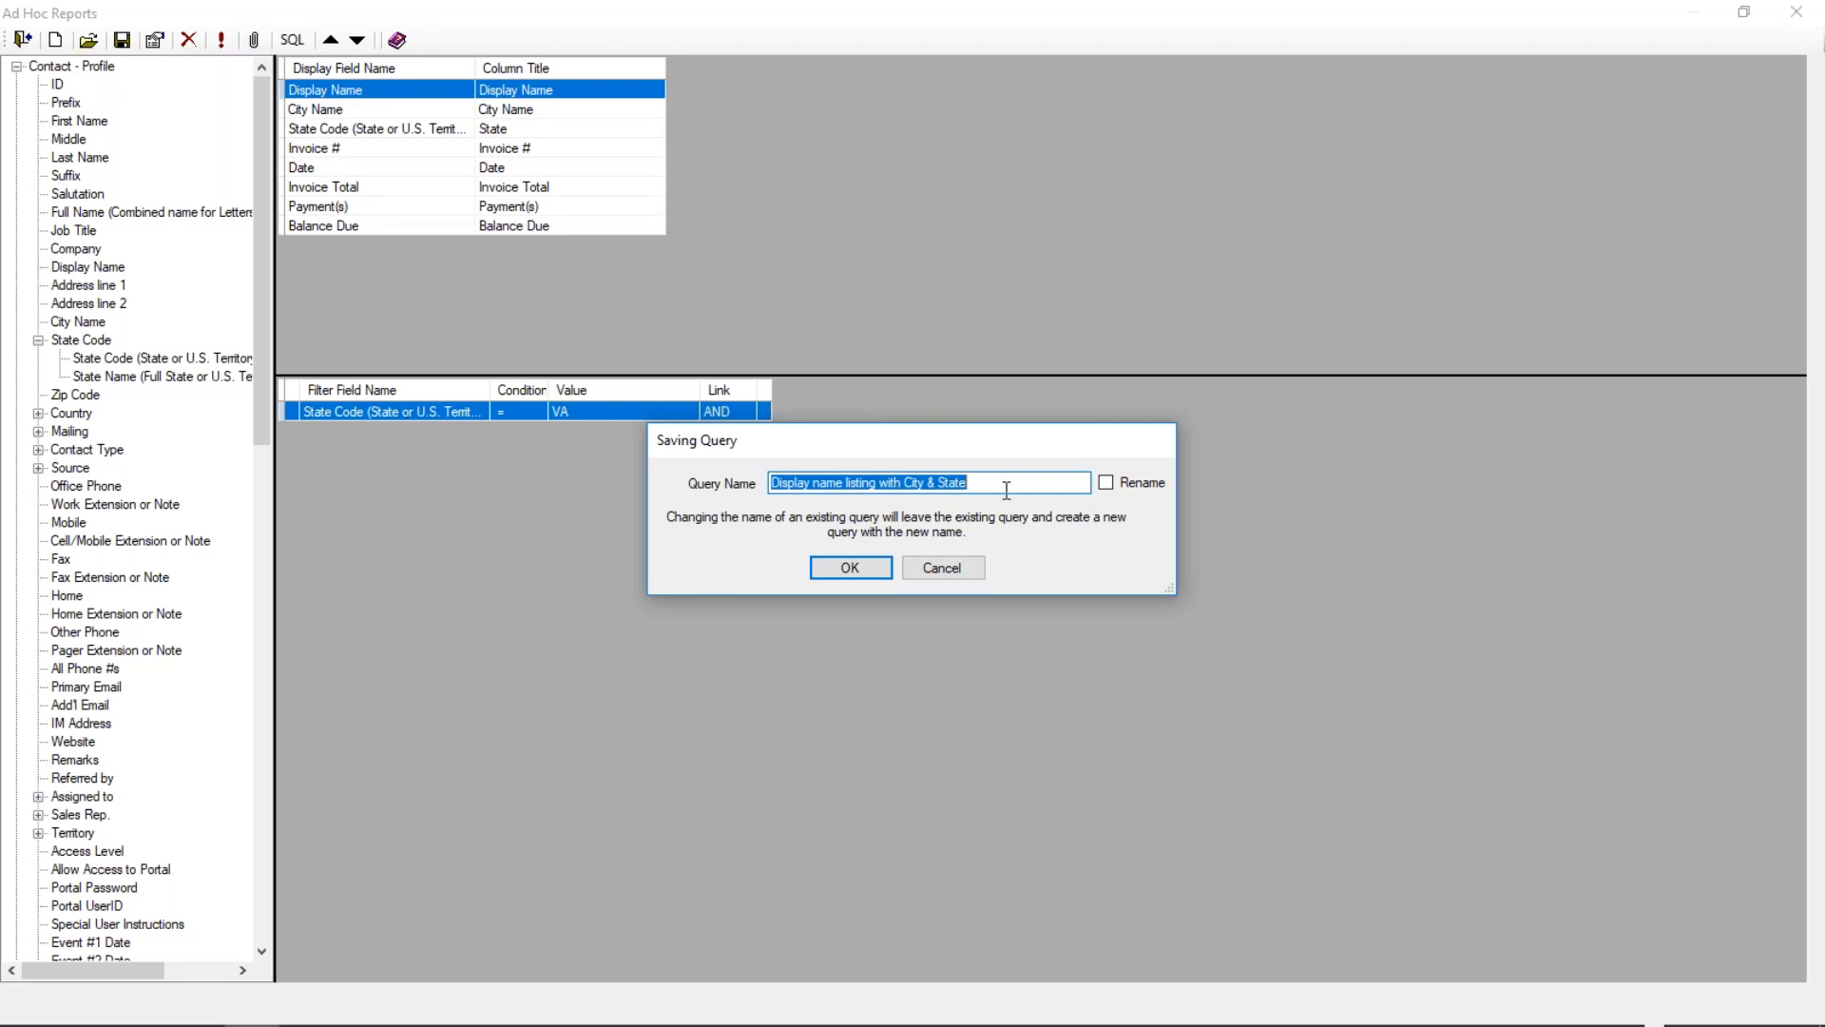
click(981, 475)
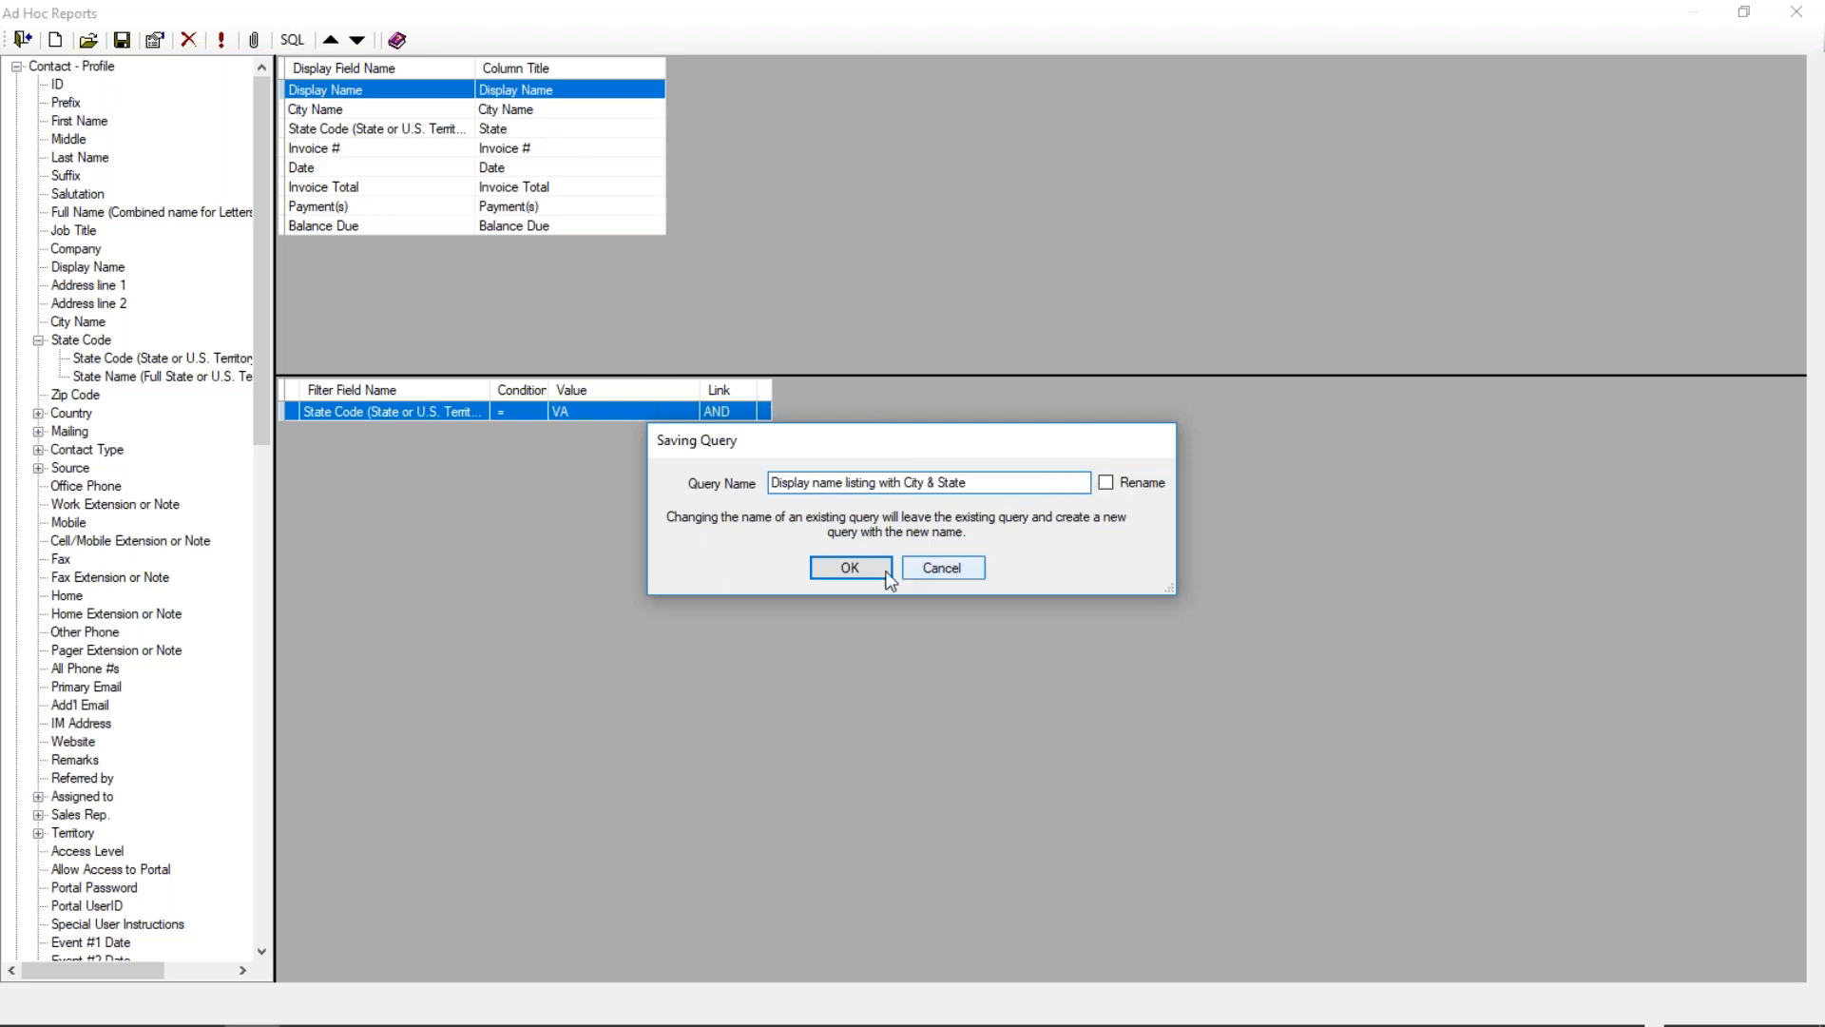
click(1106, 484)
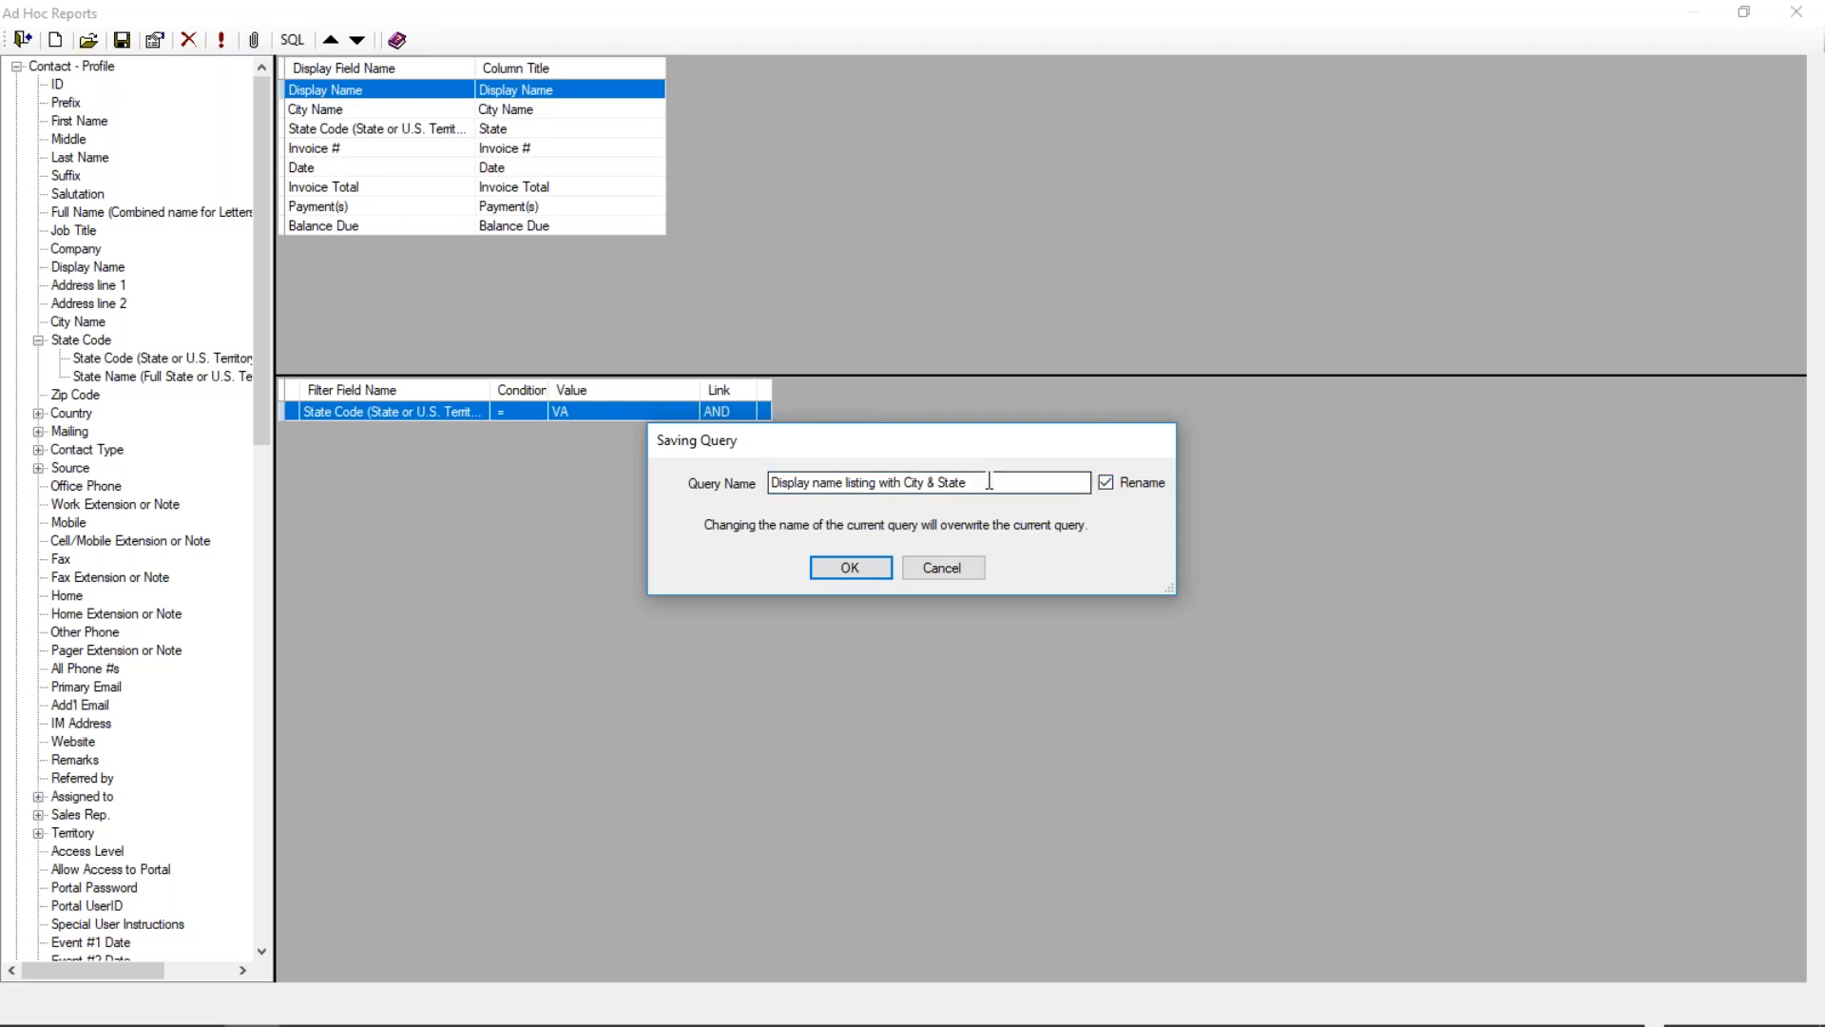
click(1105, 483)
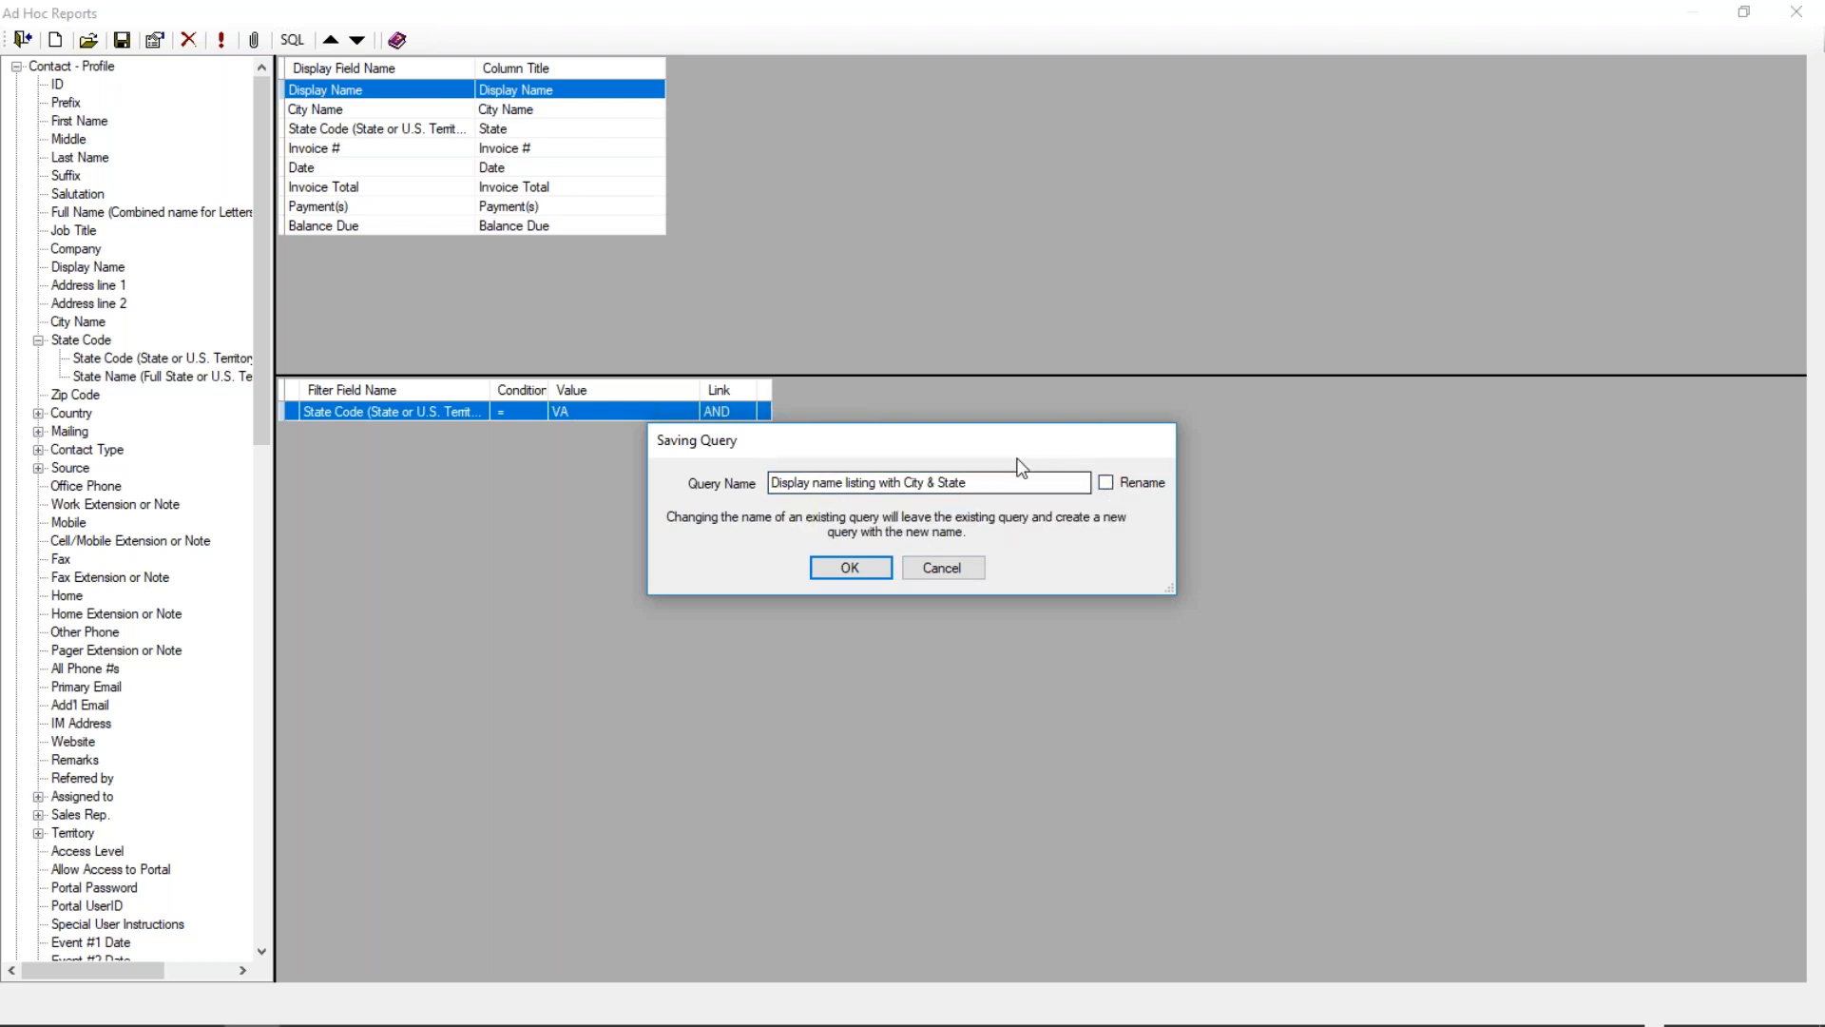
click(996, 484)
text(+)
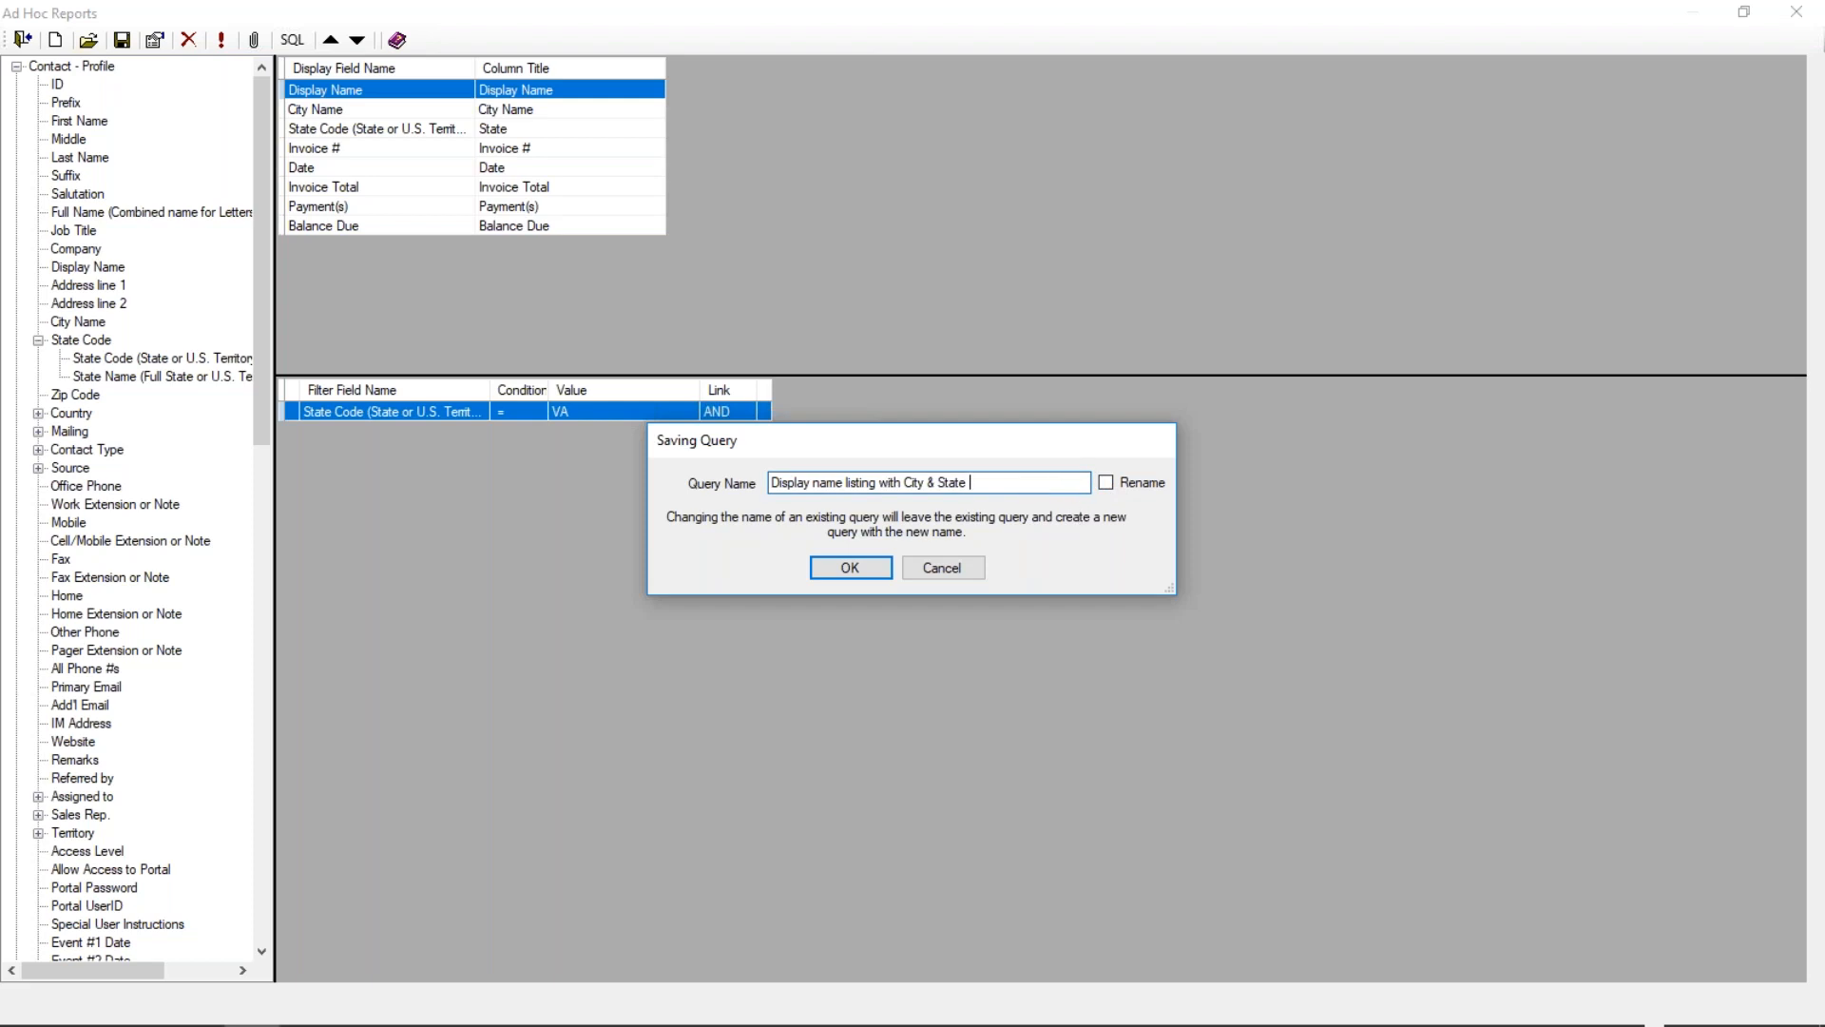
text( Invoice Info in Virginia)
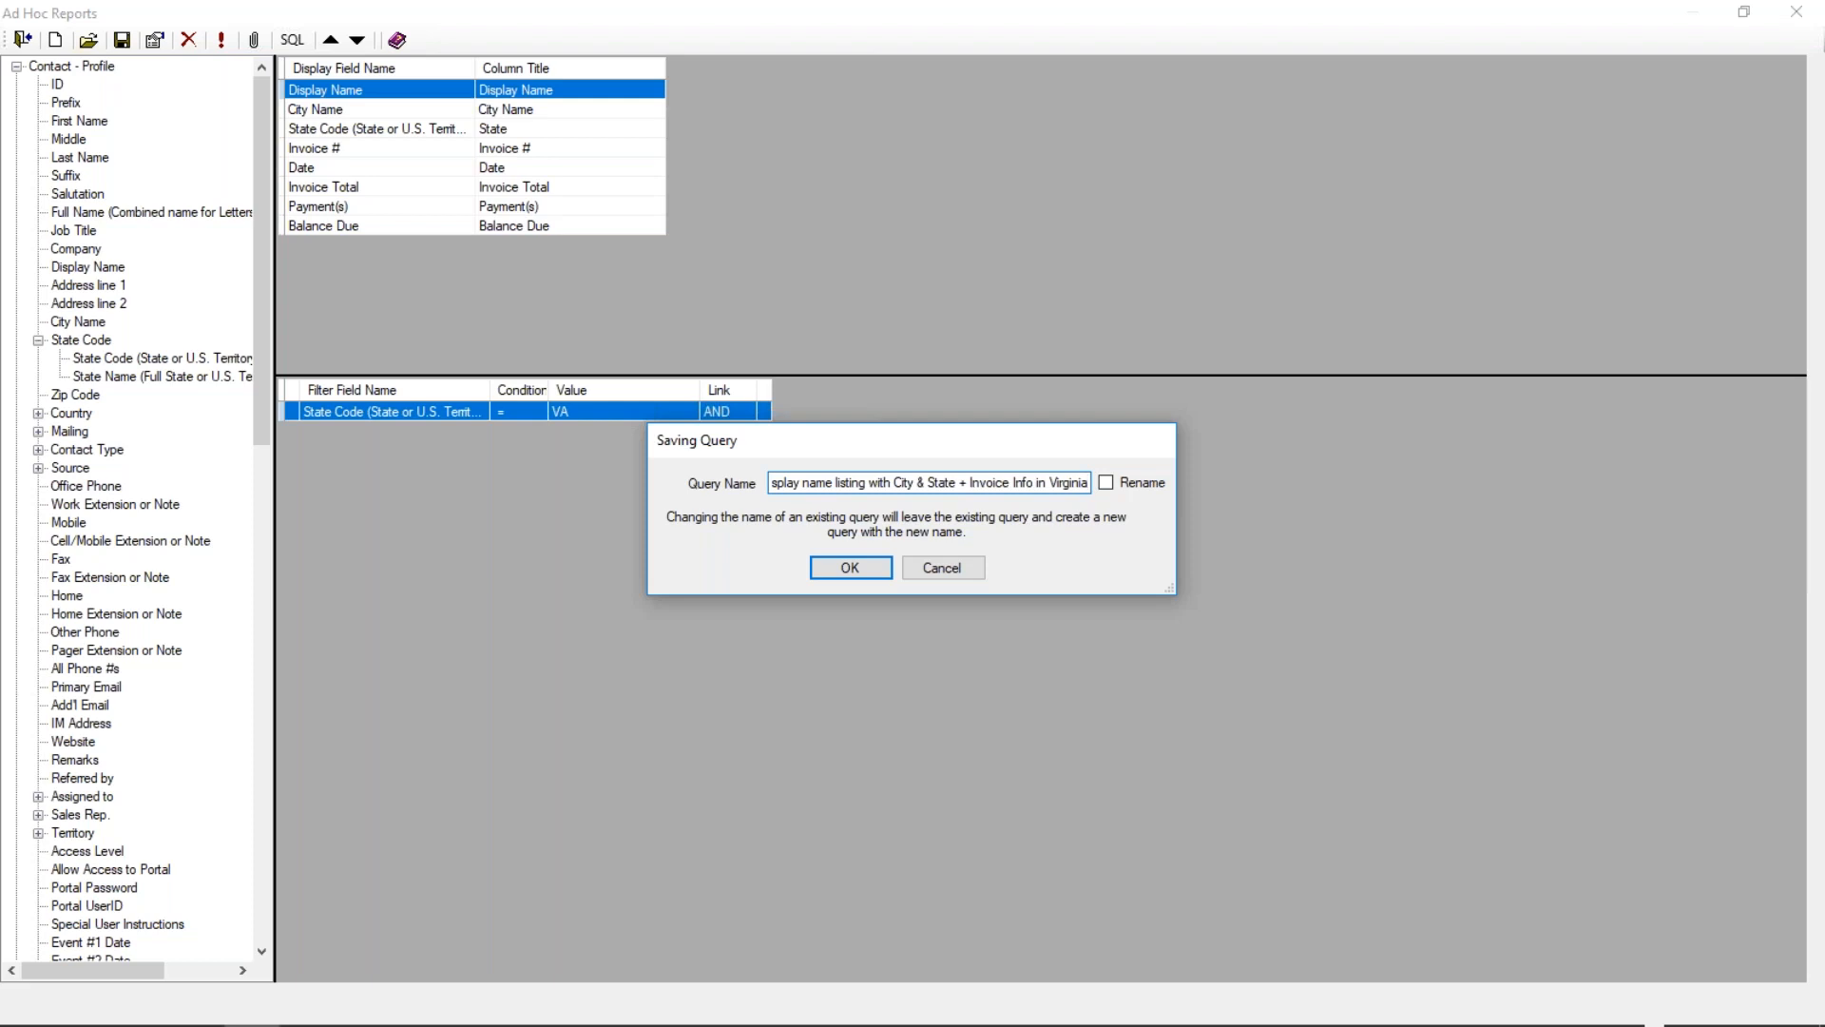
key(Return)
click(1797, 11)
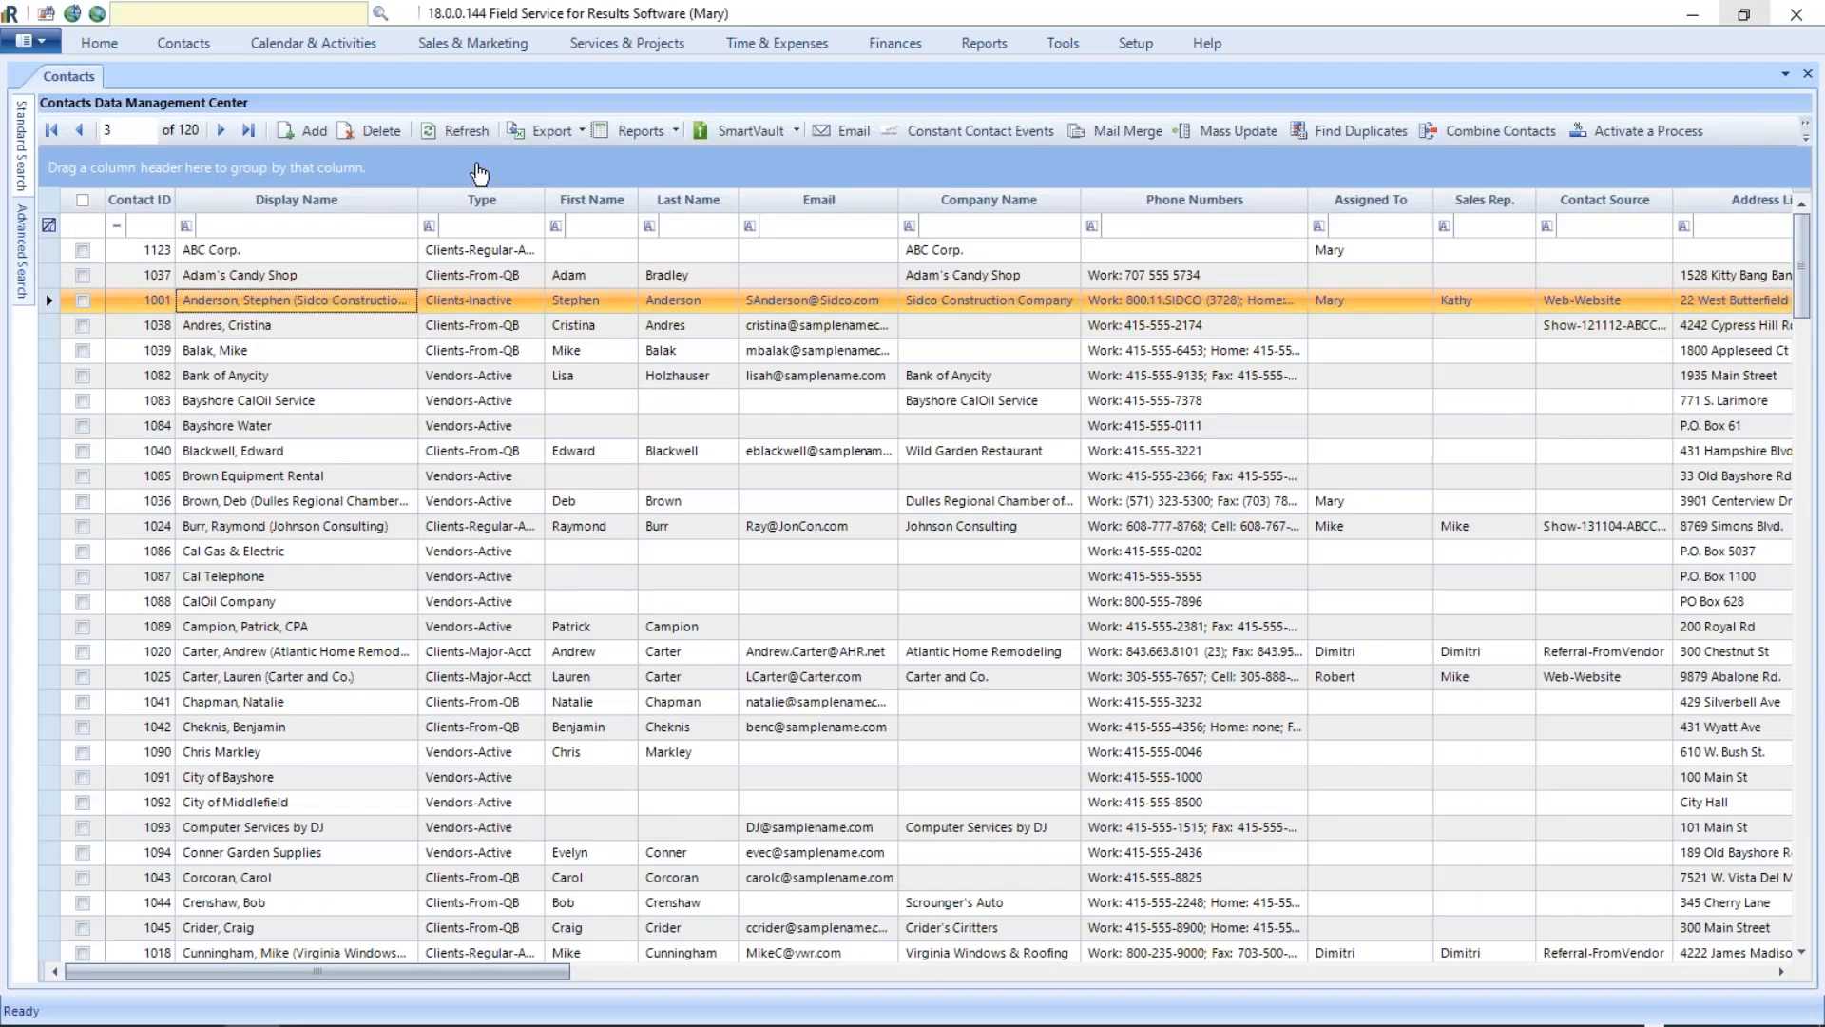
Step: Reopen Ad Hoc Reports for contacts and load the saved query "Display name listing with City & State" to check its fields
click(676, 131)
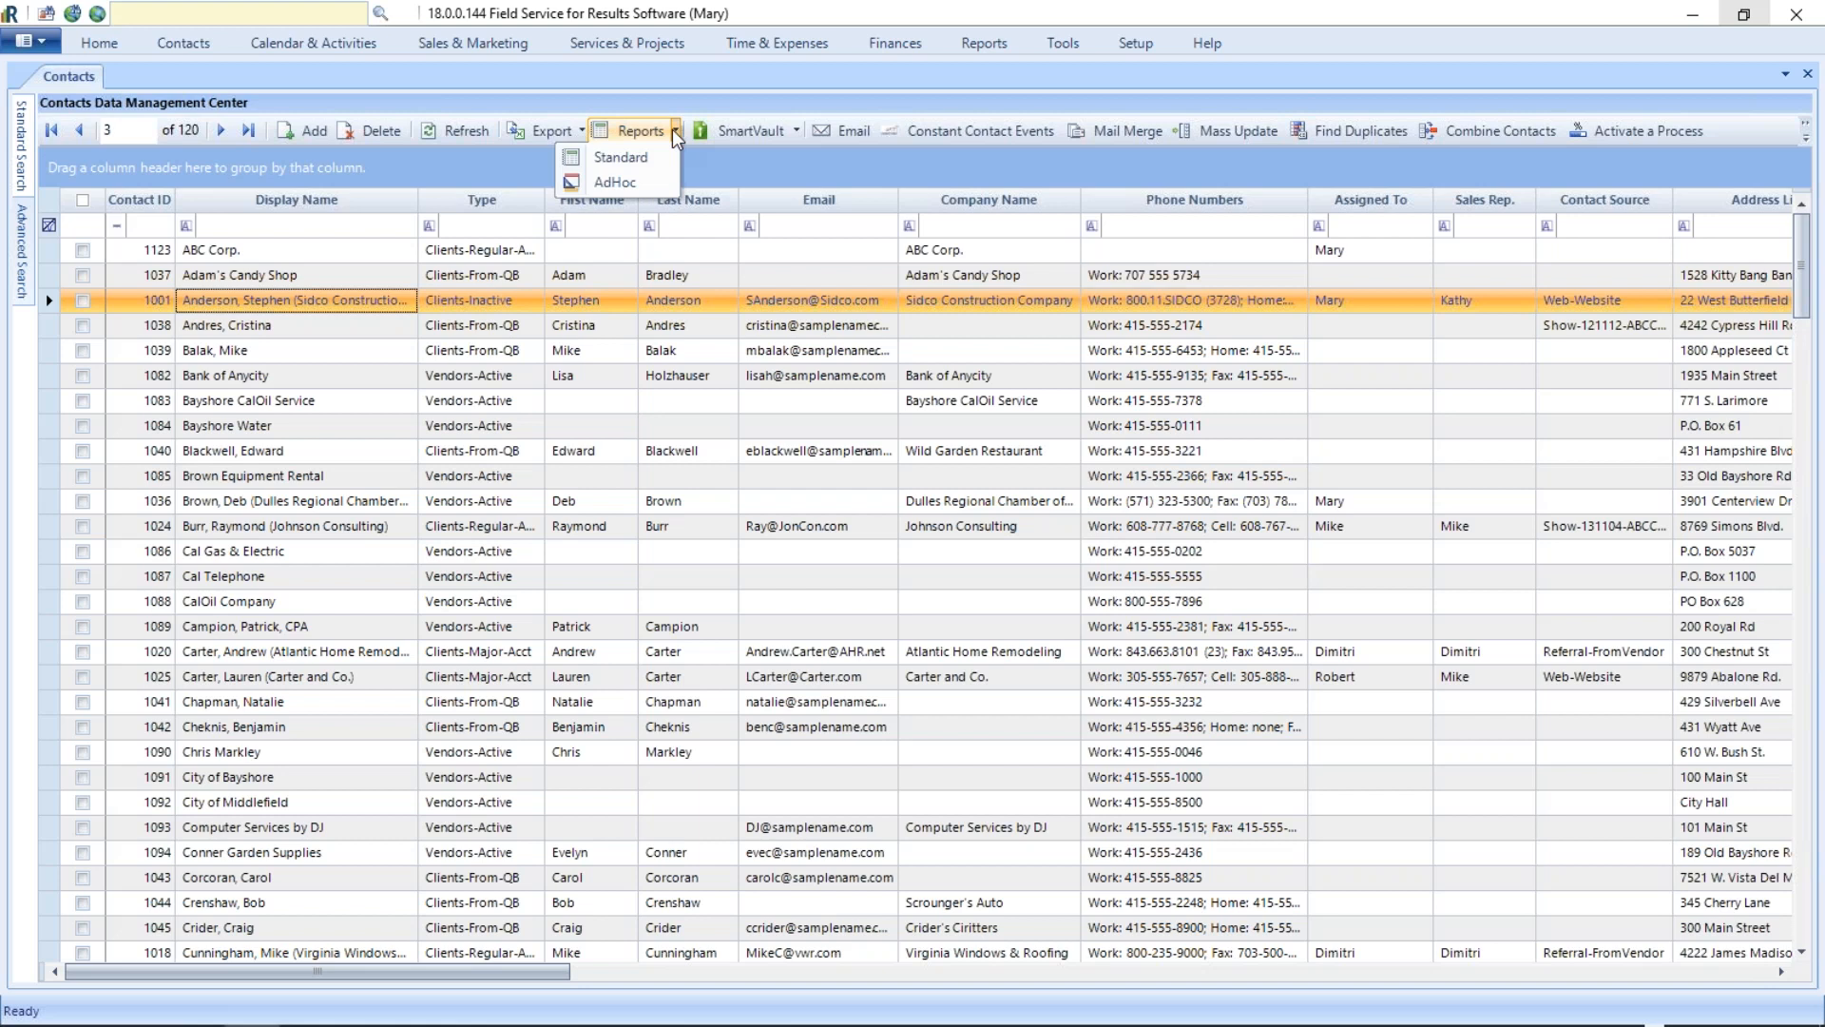
click(621, 184)
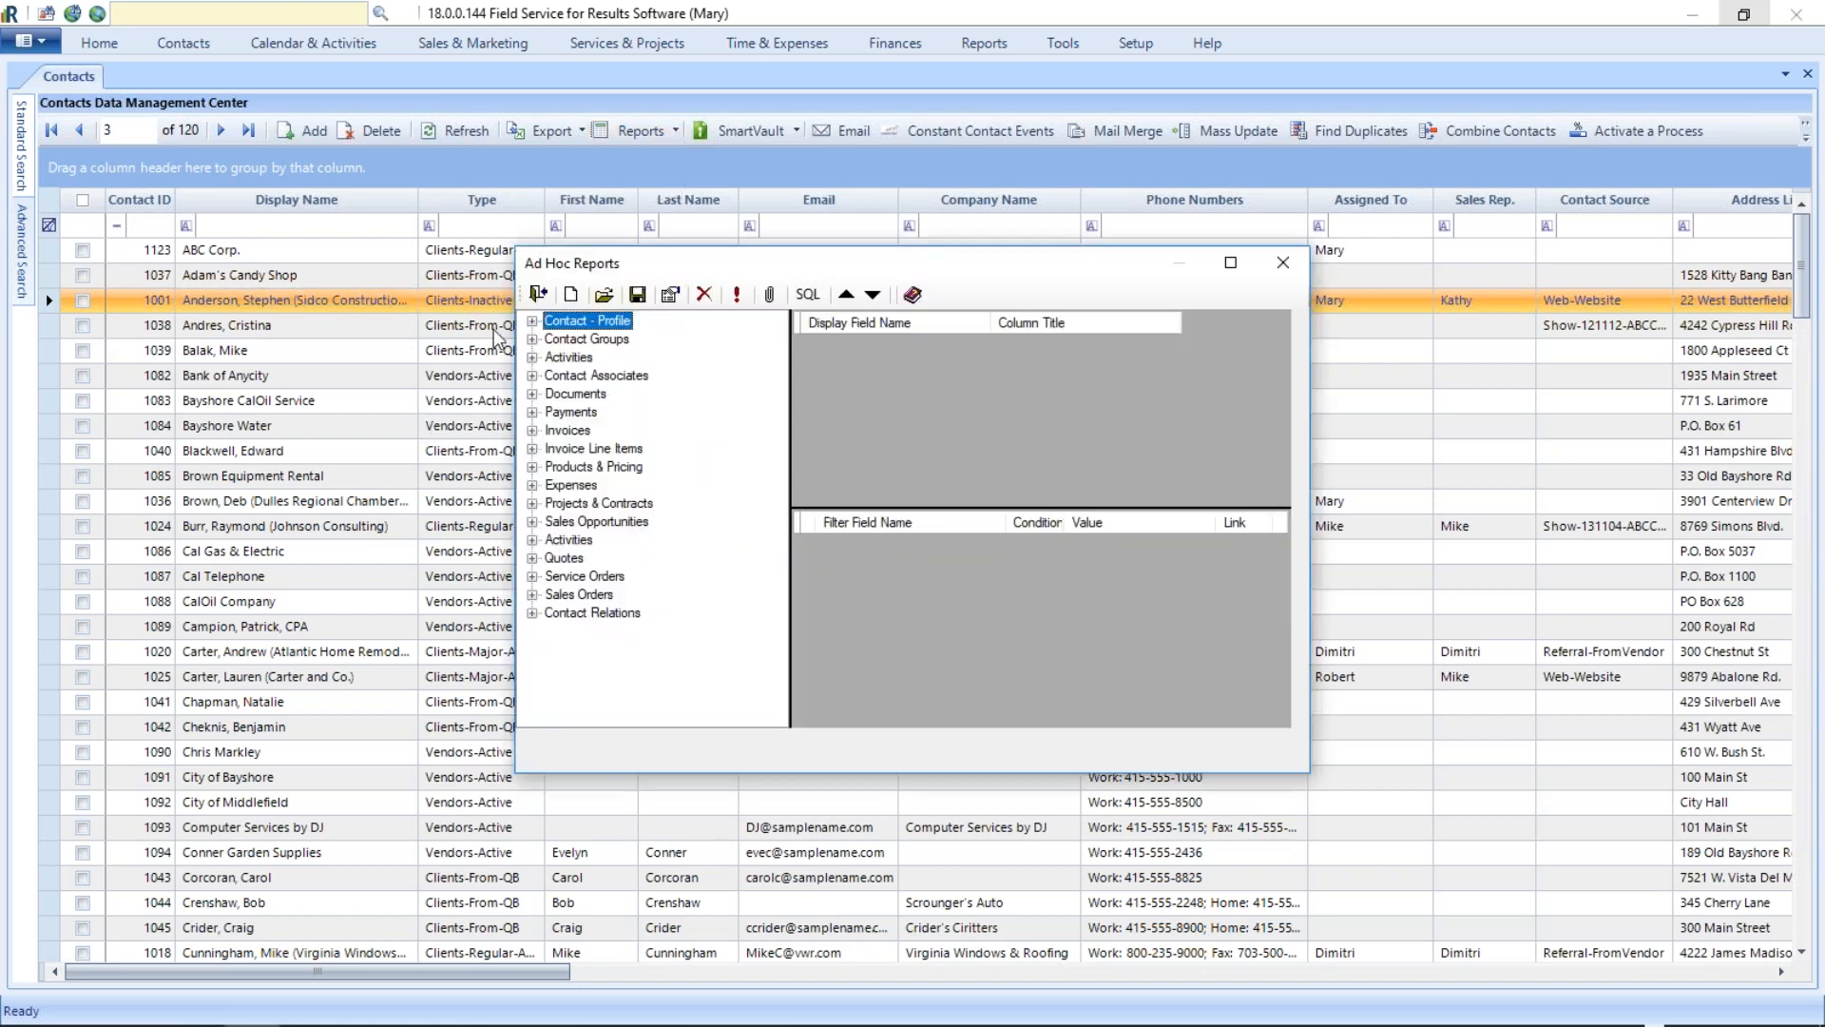
click(604, 295)
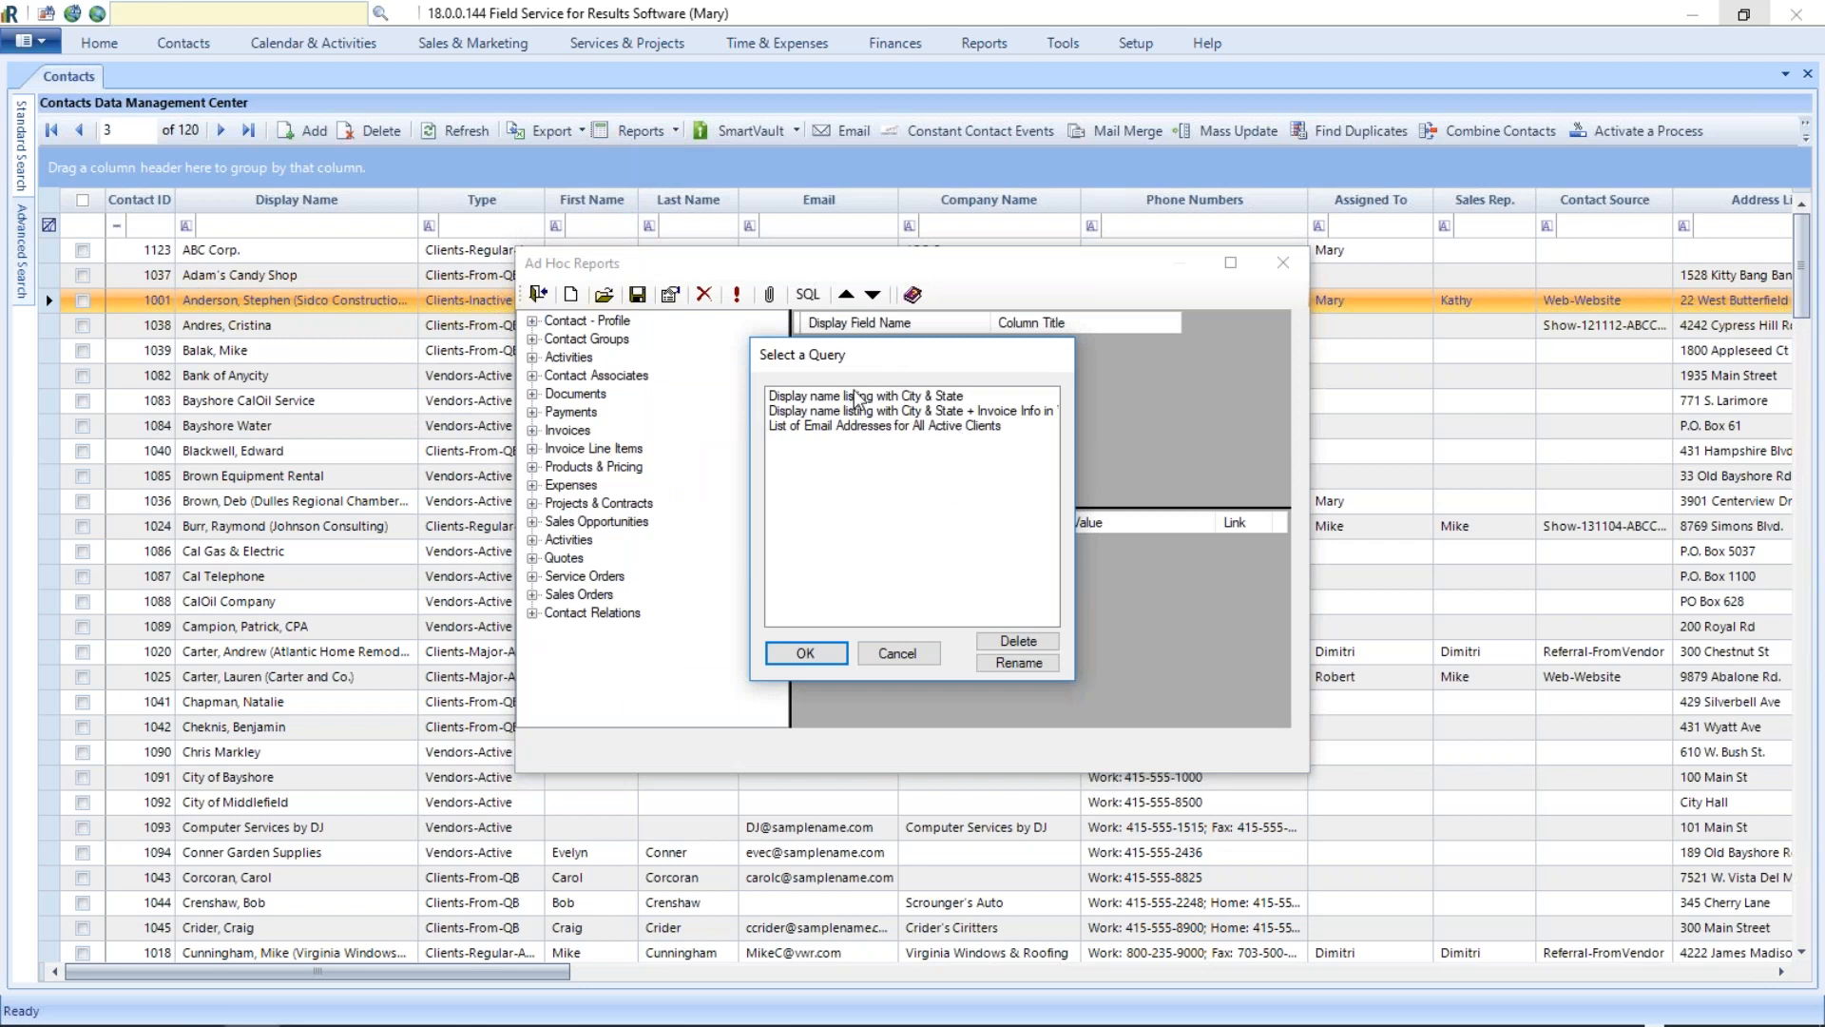
click(901, 397)
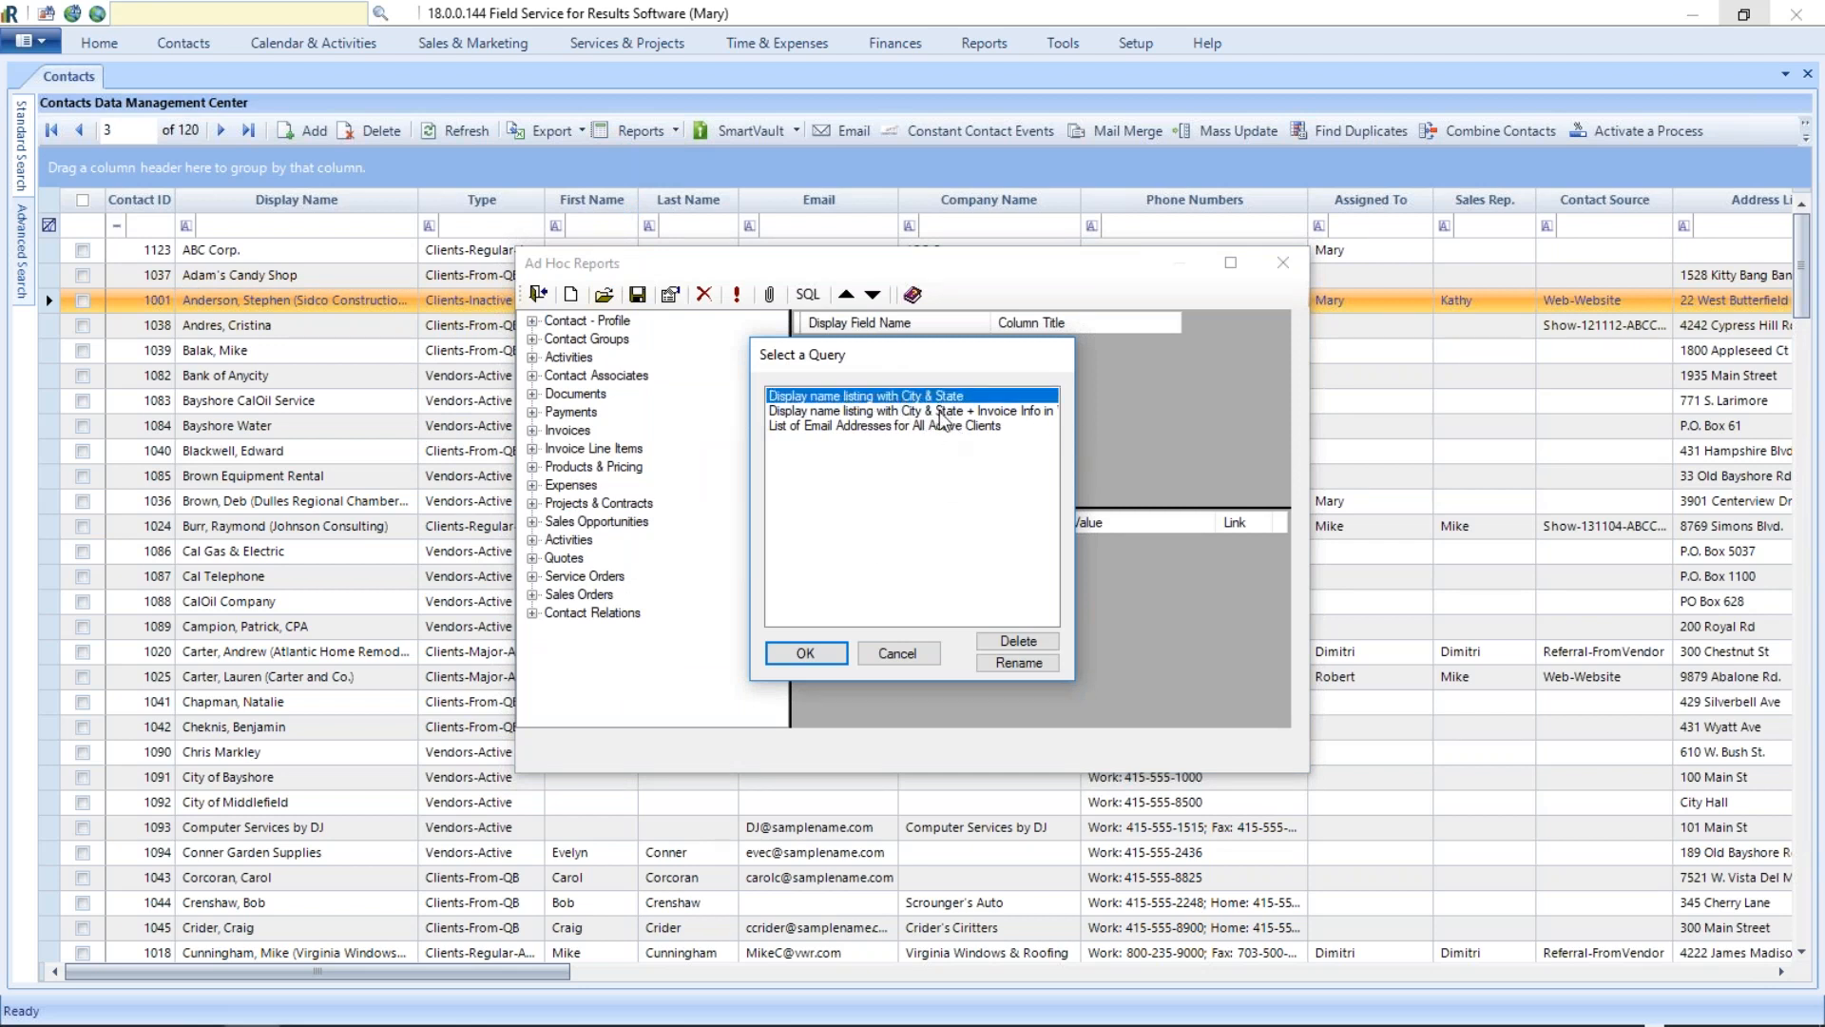
click(940, 412)
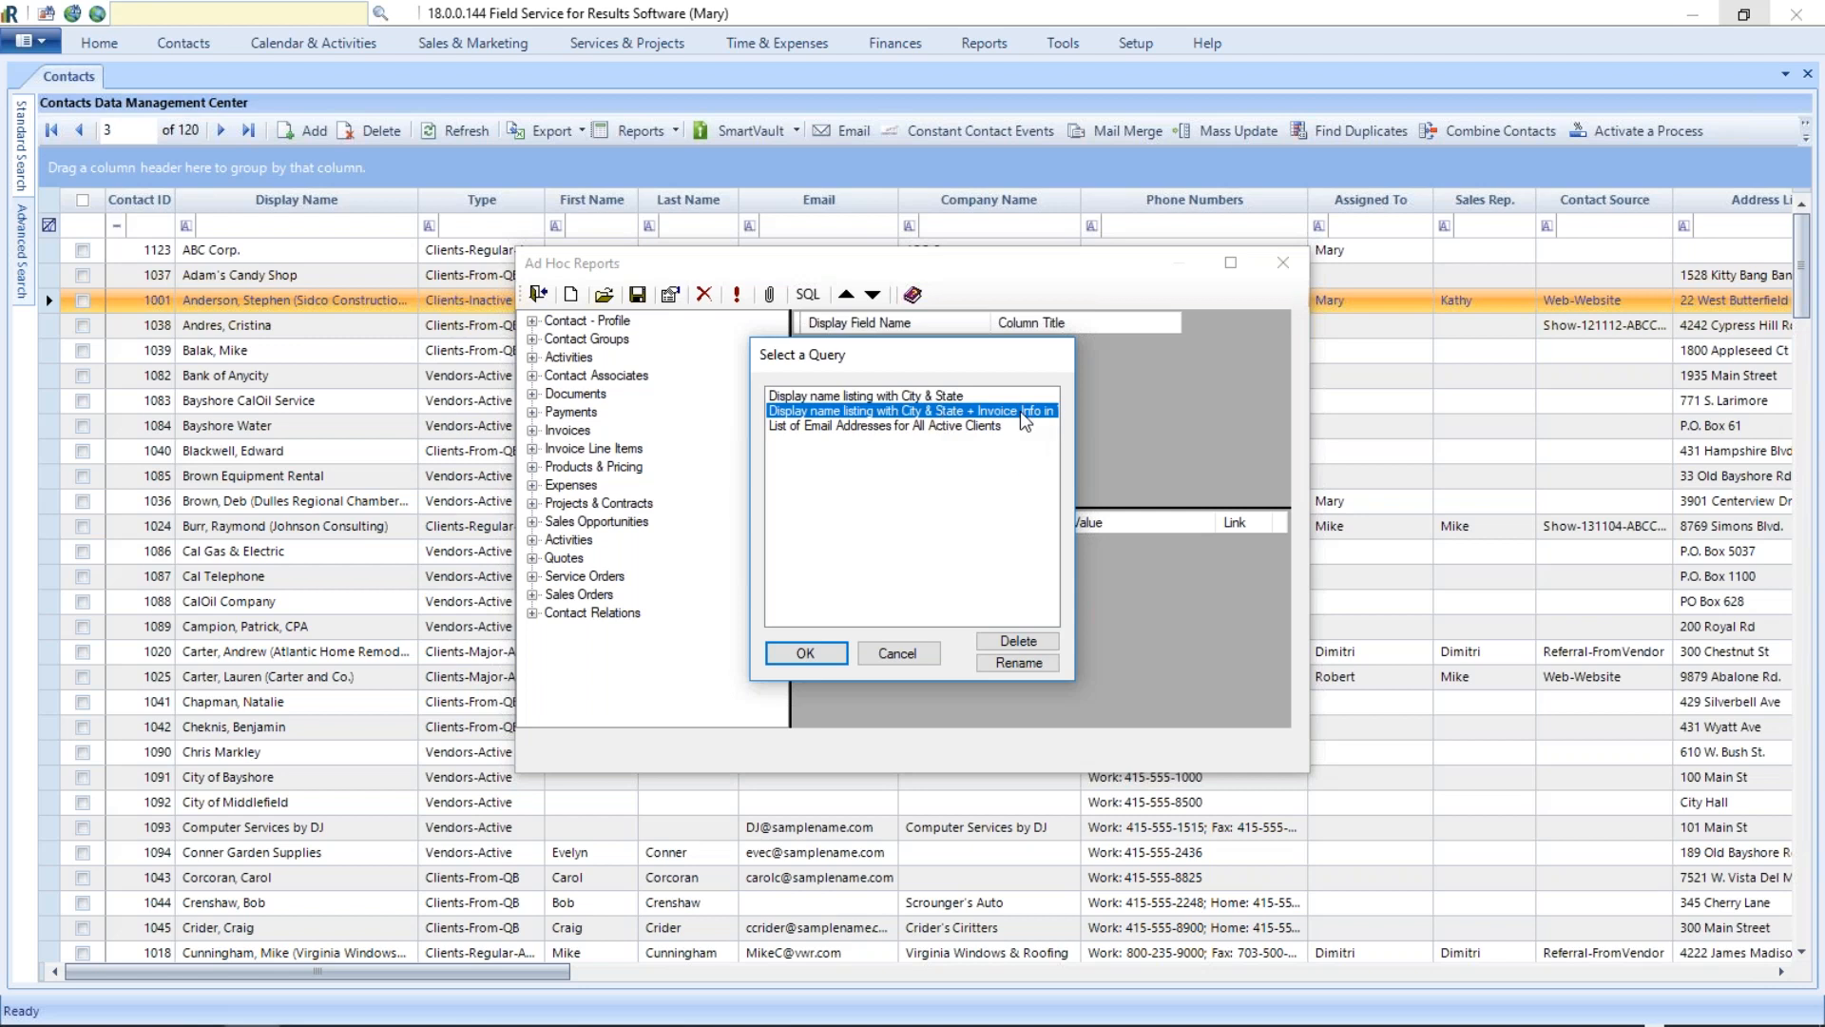
click(922, 397)
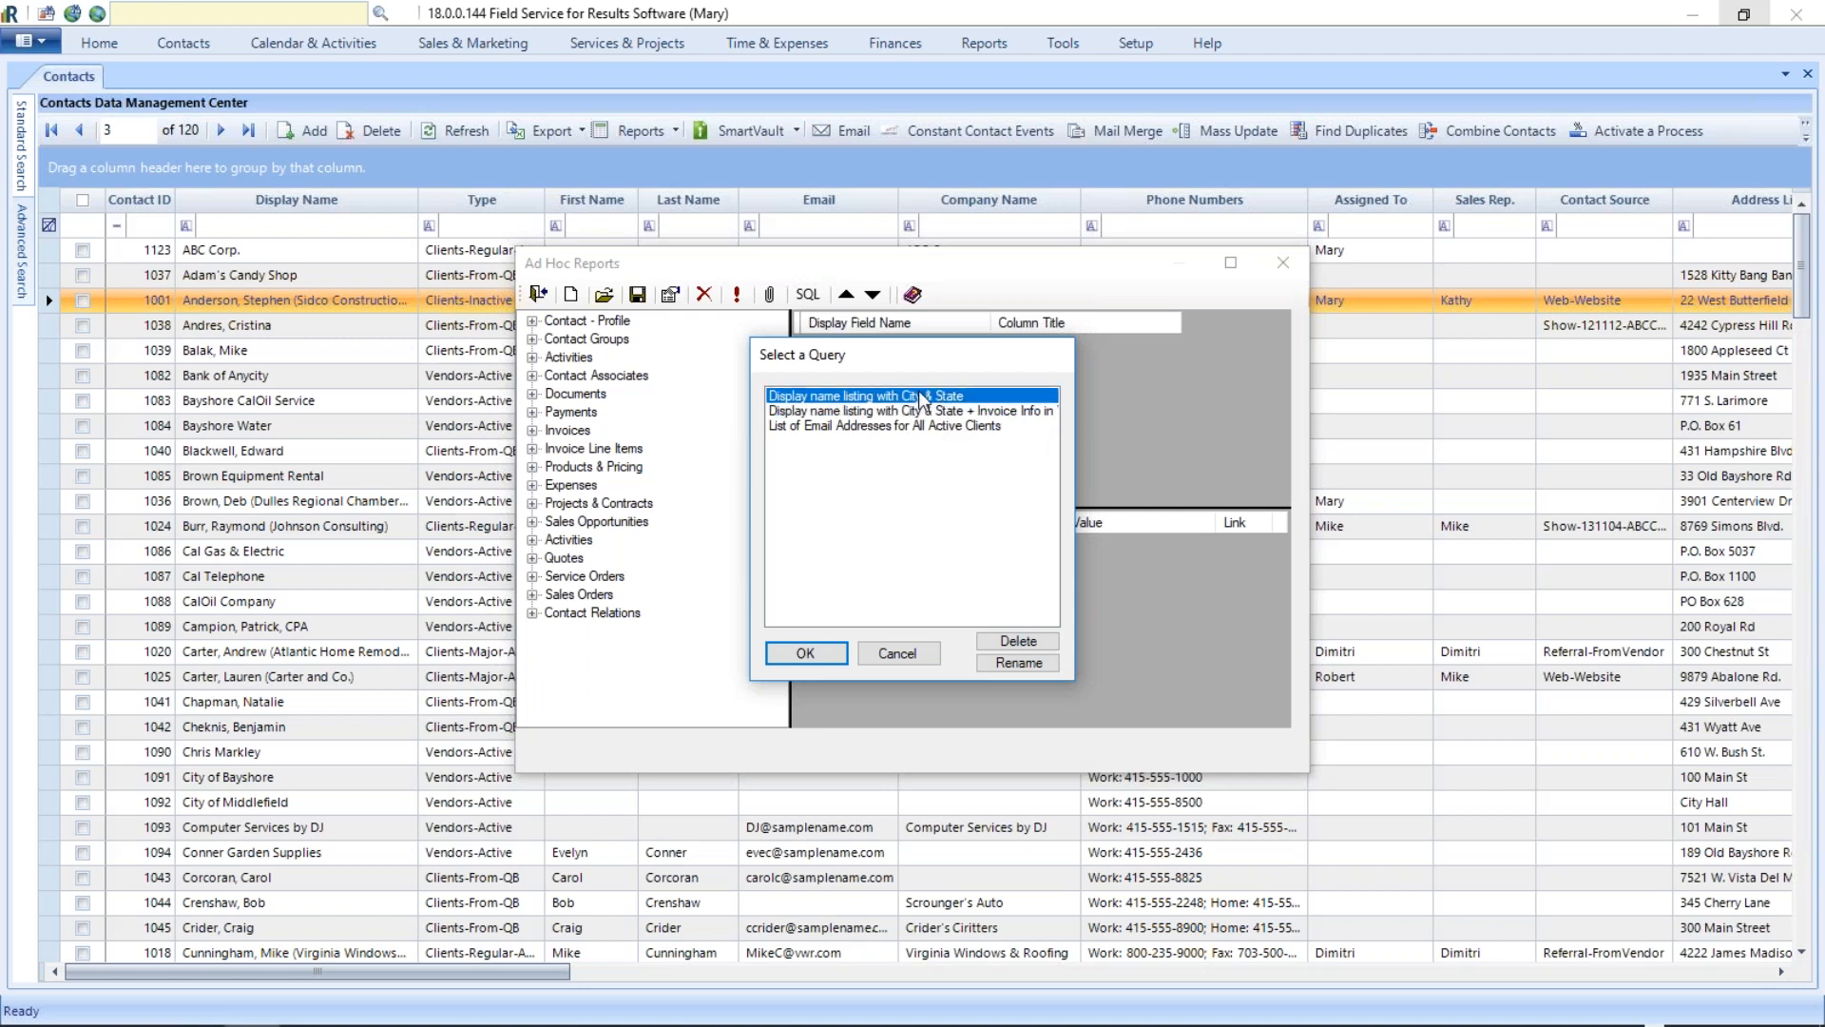
double_click(920, 400)
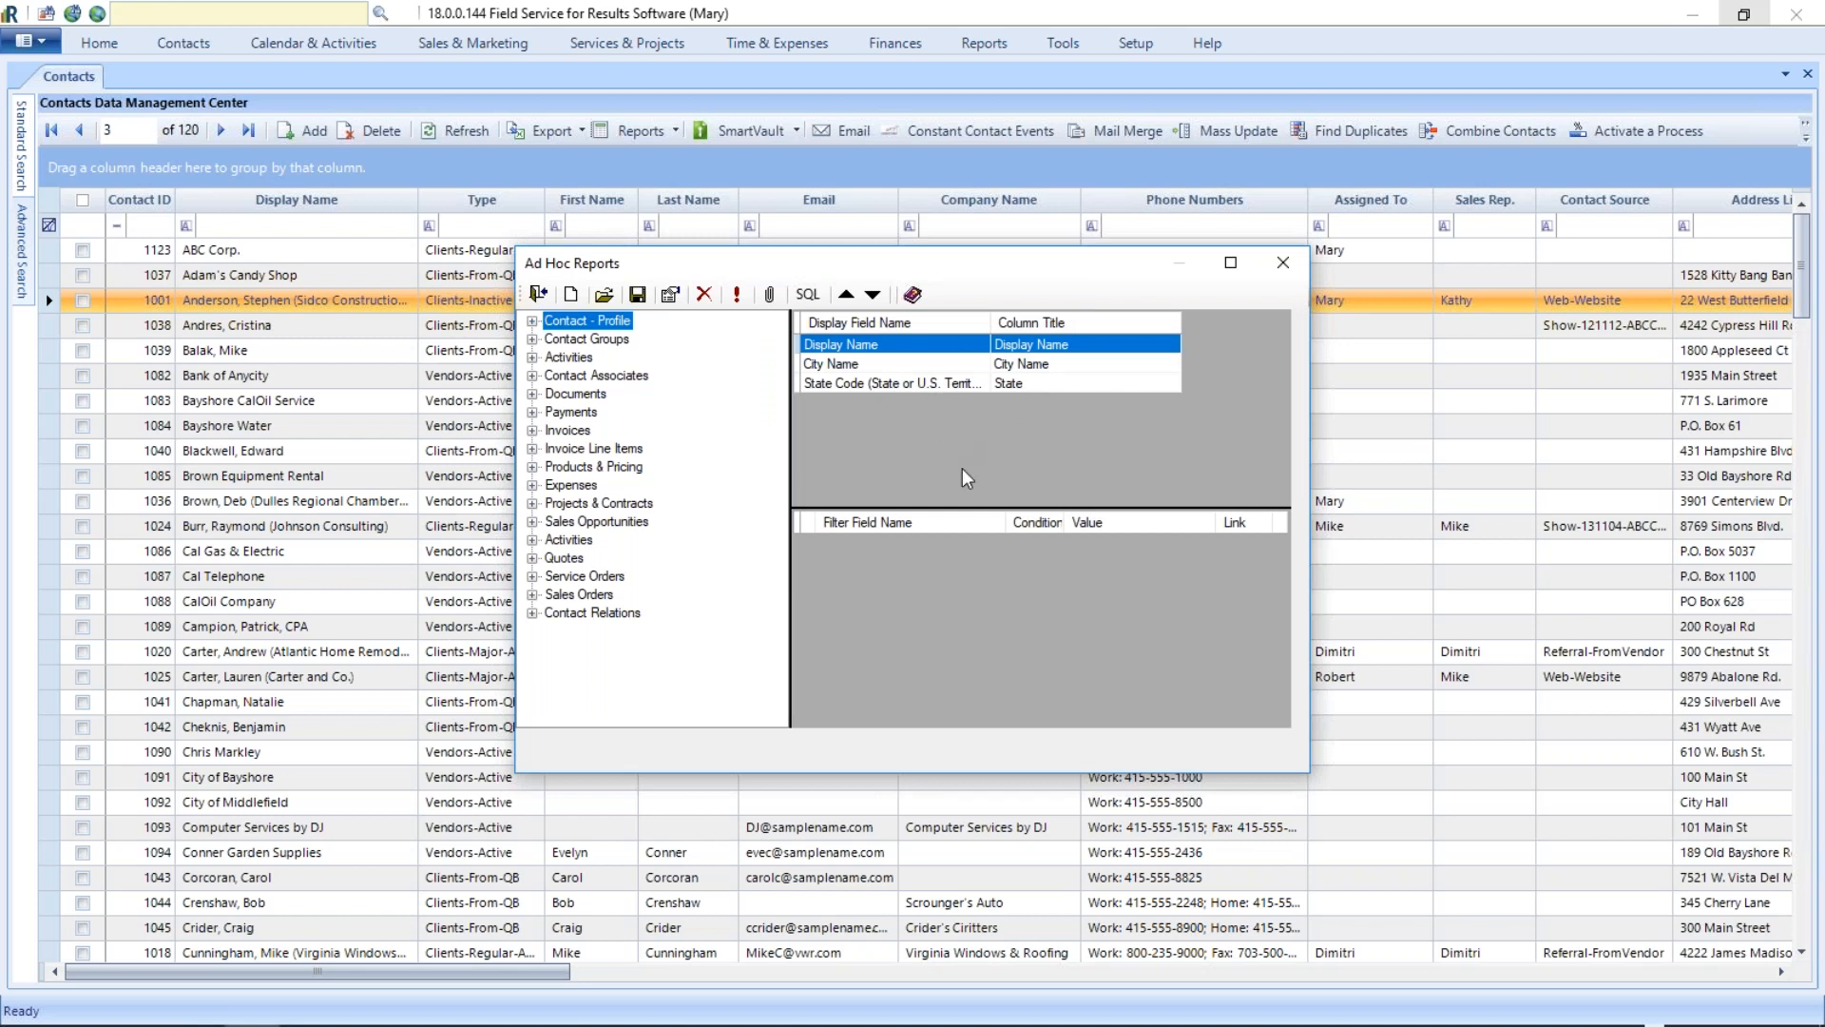
Step: Load the saved query with invoice info in Virginia, check its display fields and filter, and close Ad Hoc Reports
click(613, 302)
click(956, 411)
double_click(956, 412)
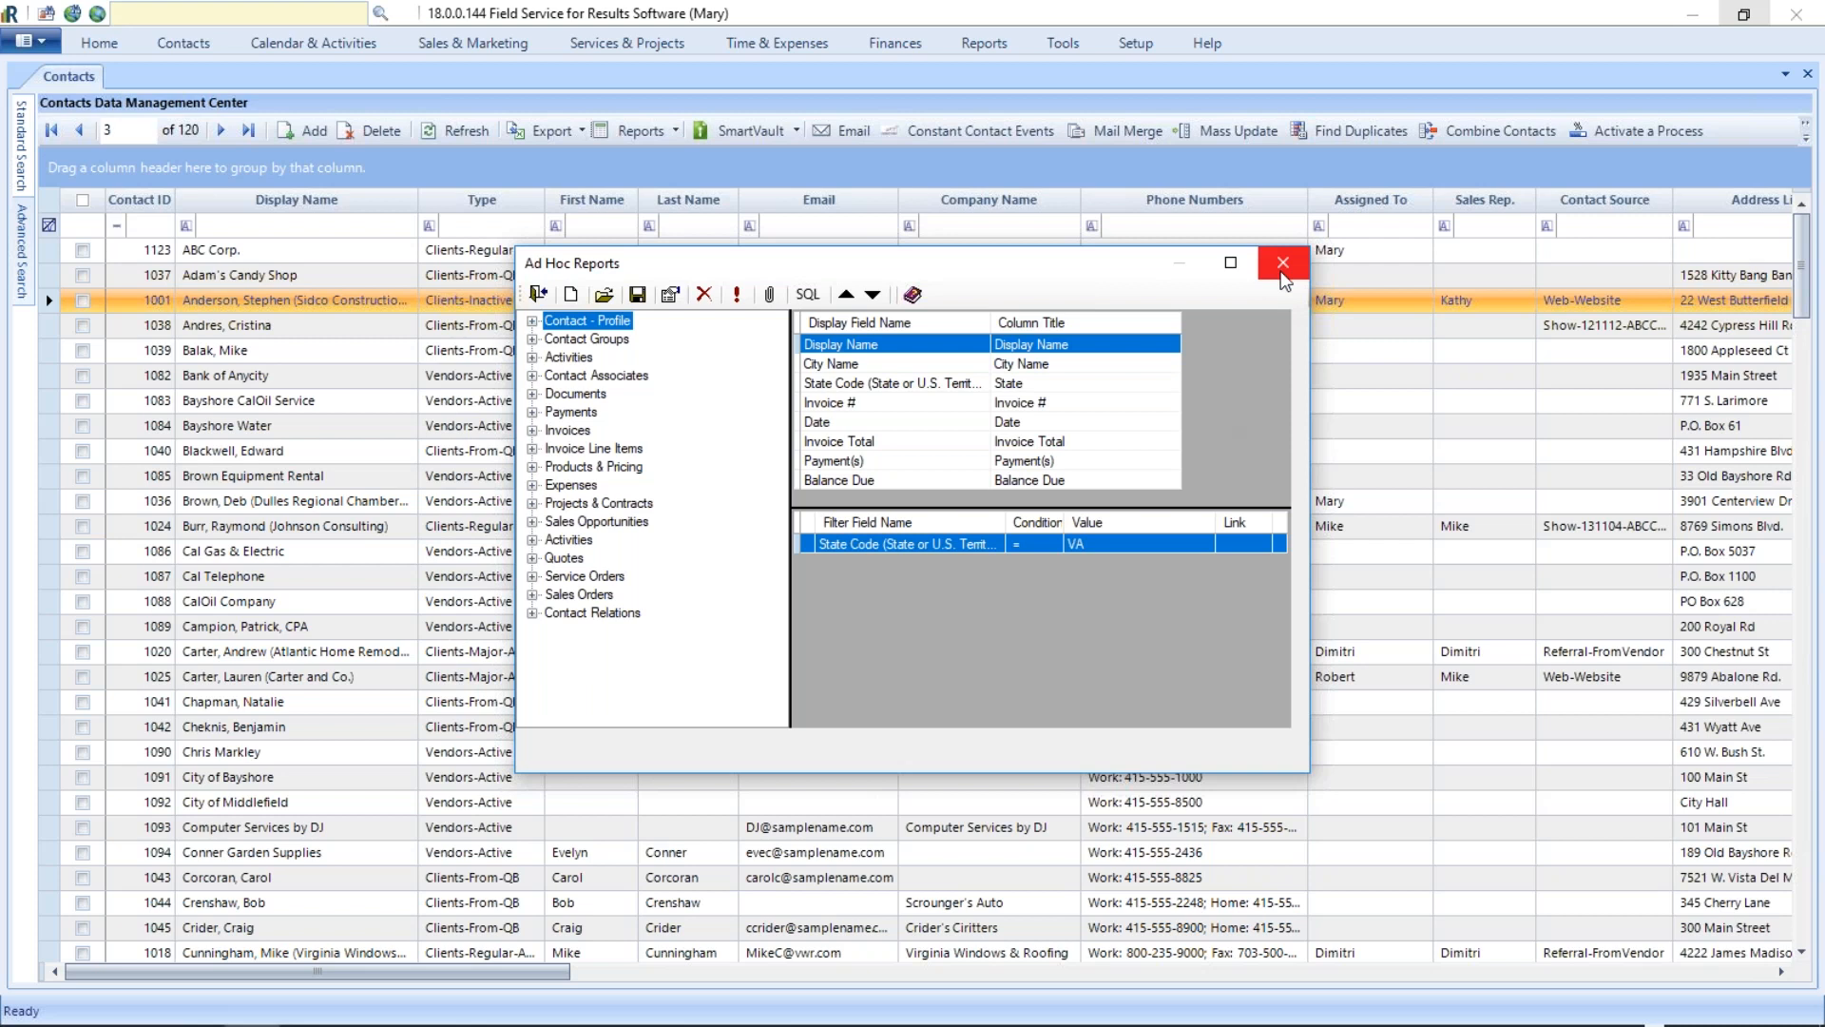
click(1283, 276)
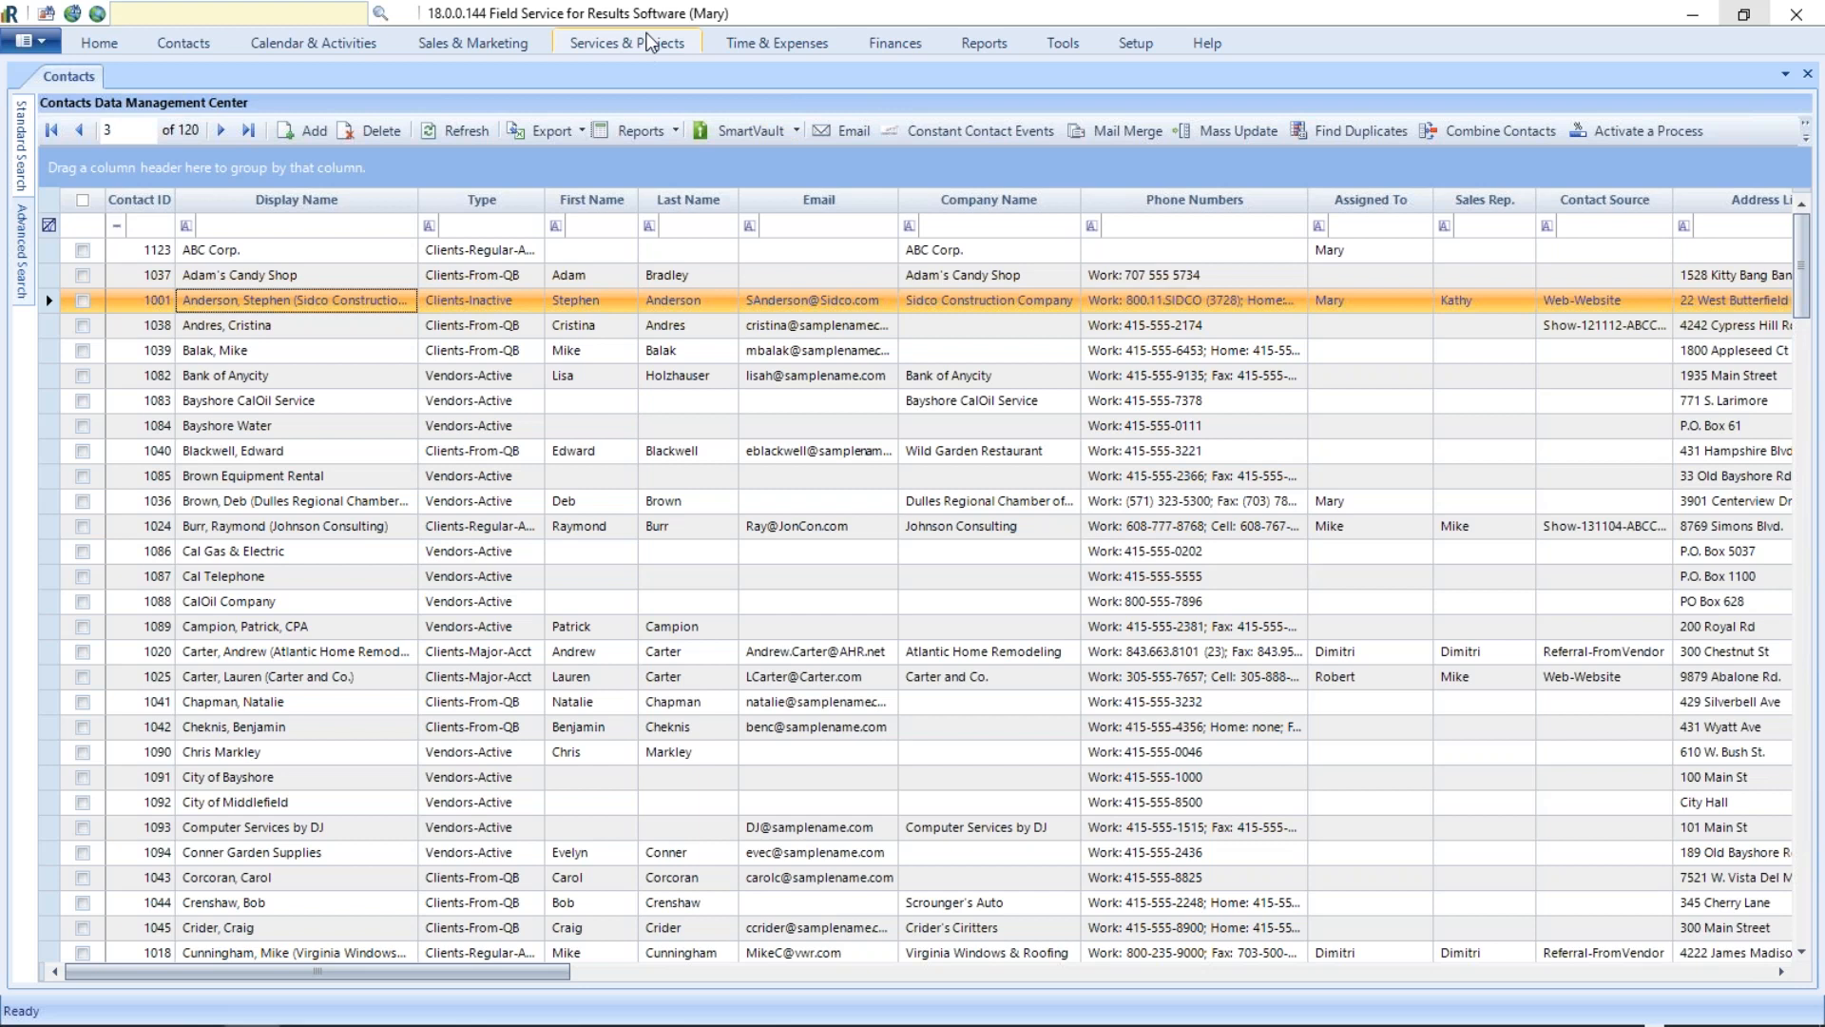
Step: Go to the projects and contracts list, view the field groups its ad hoc reports offer, and close the report window
click(649, 43)
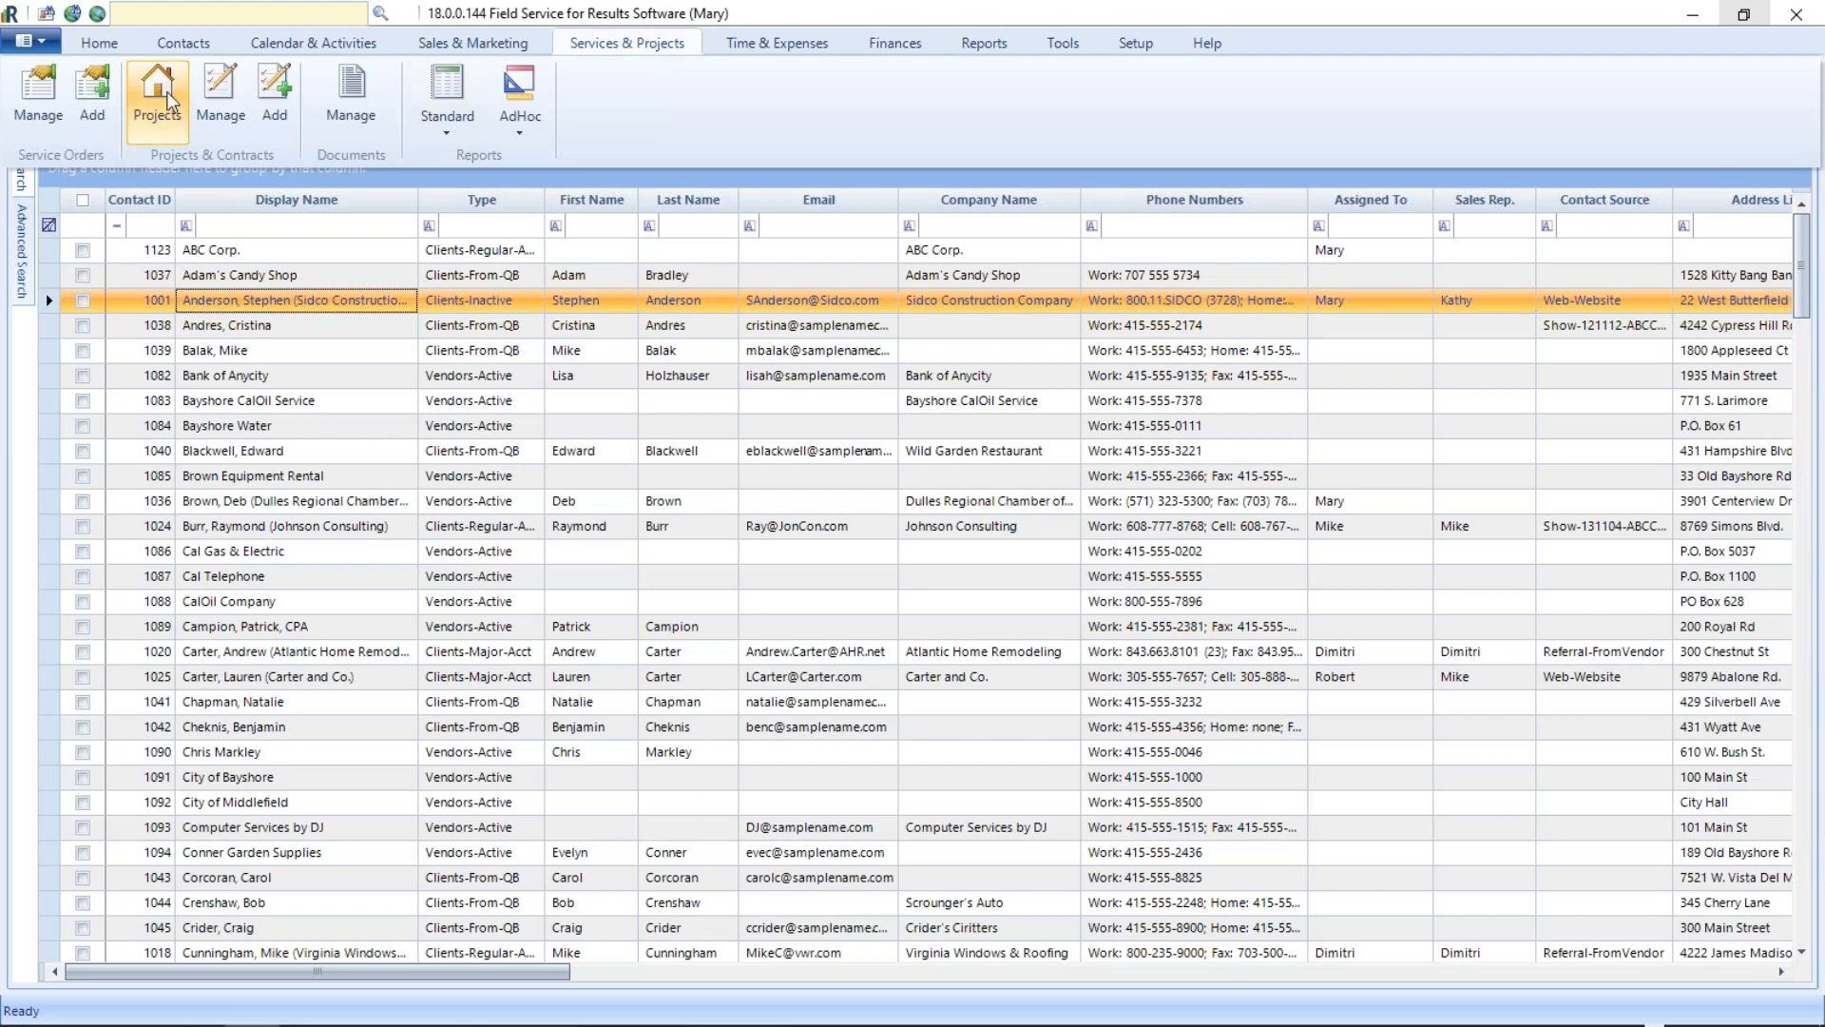
click(228, 79)
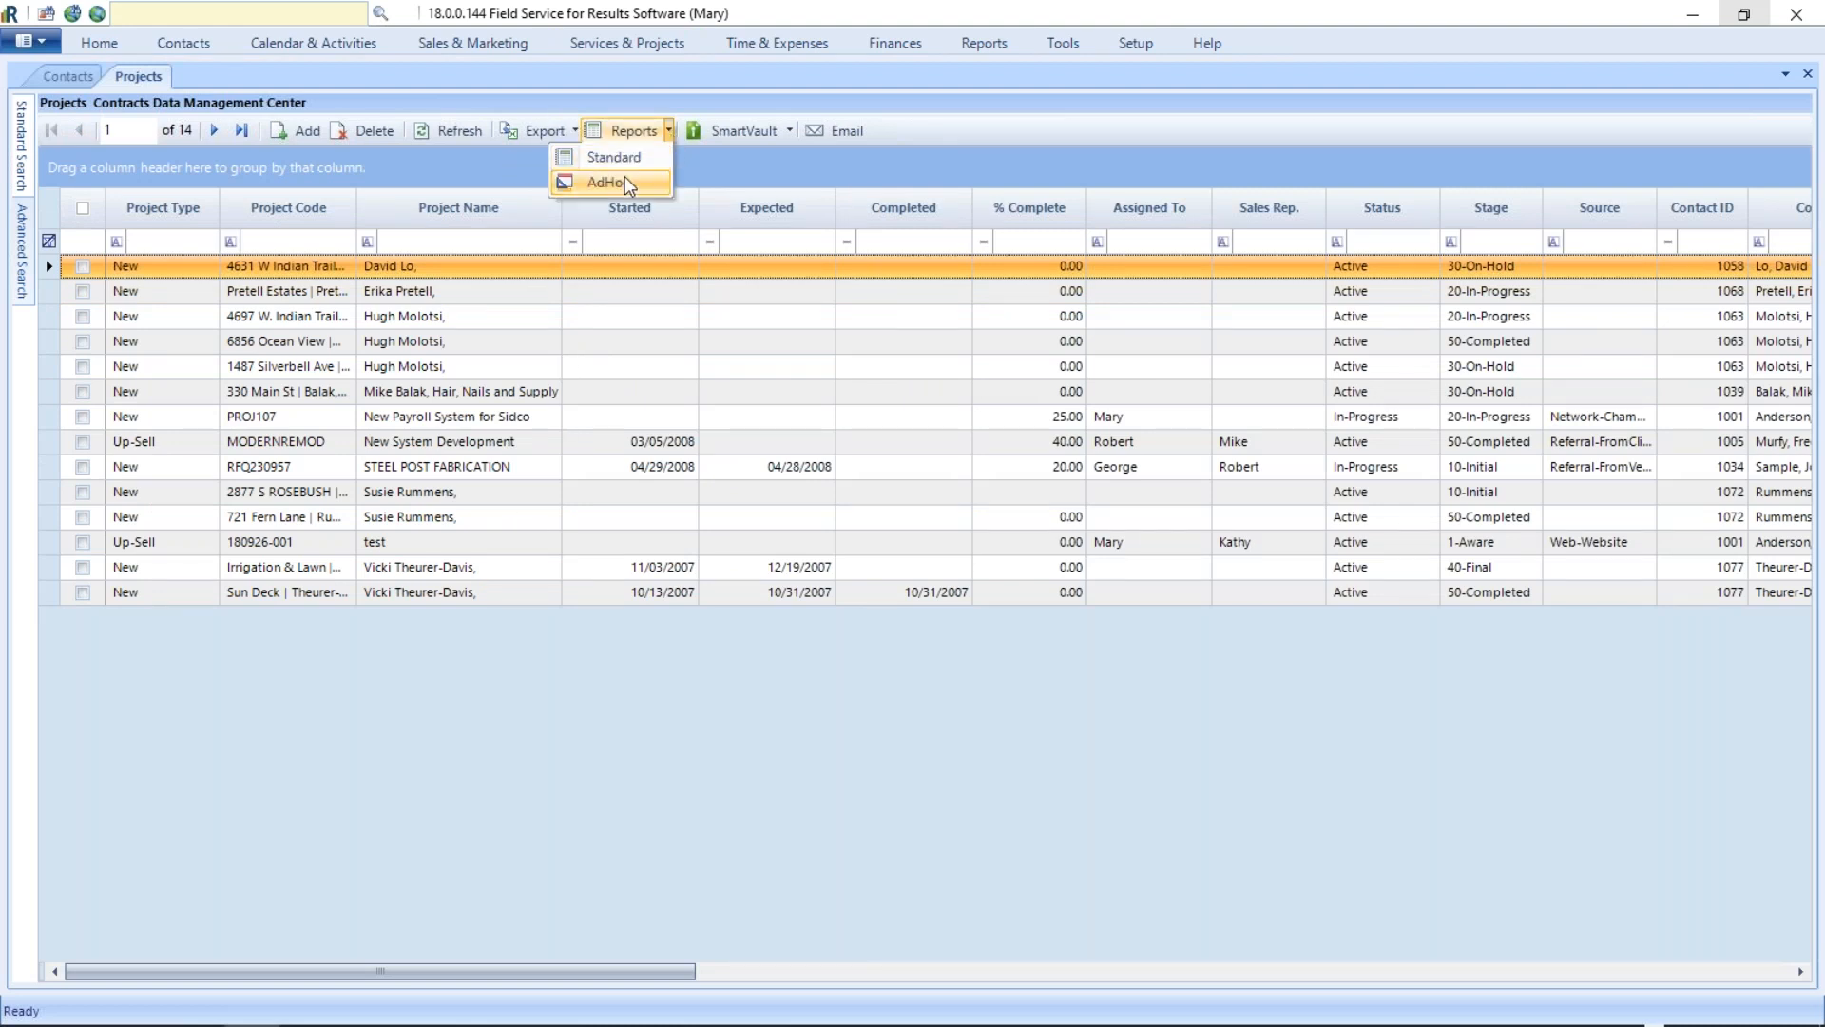
click(625, 182)
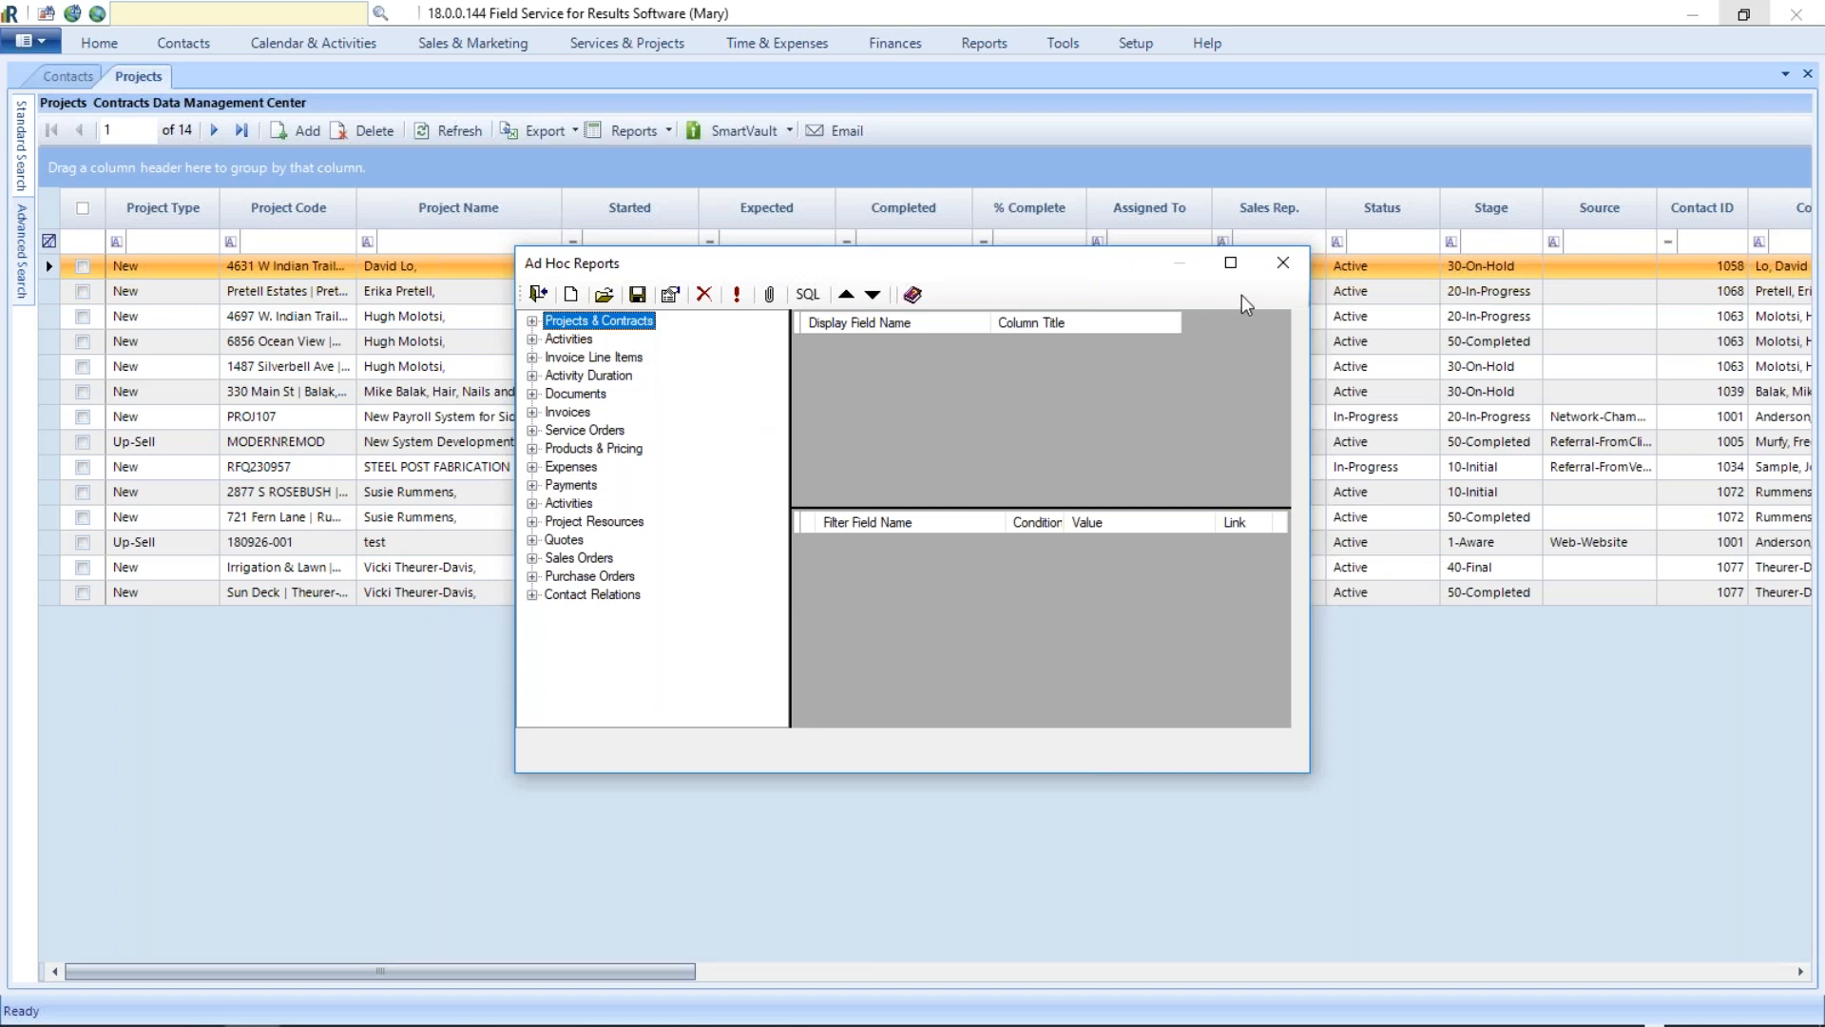
click(1287, 260)
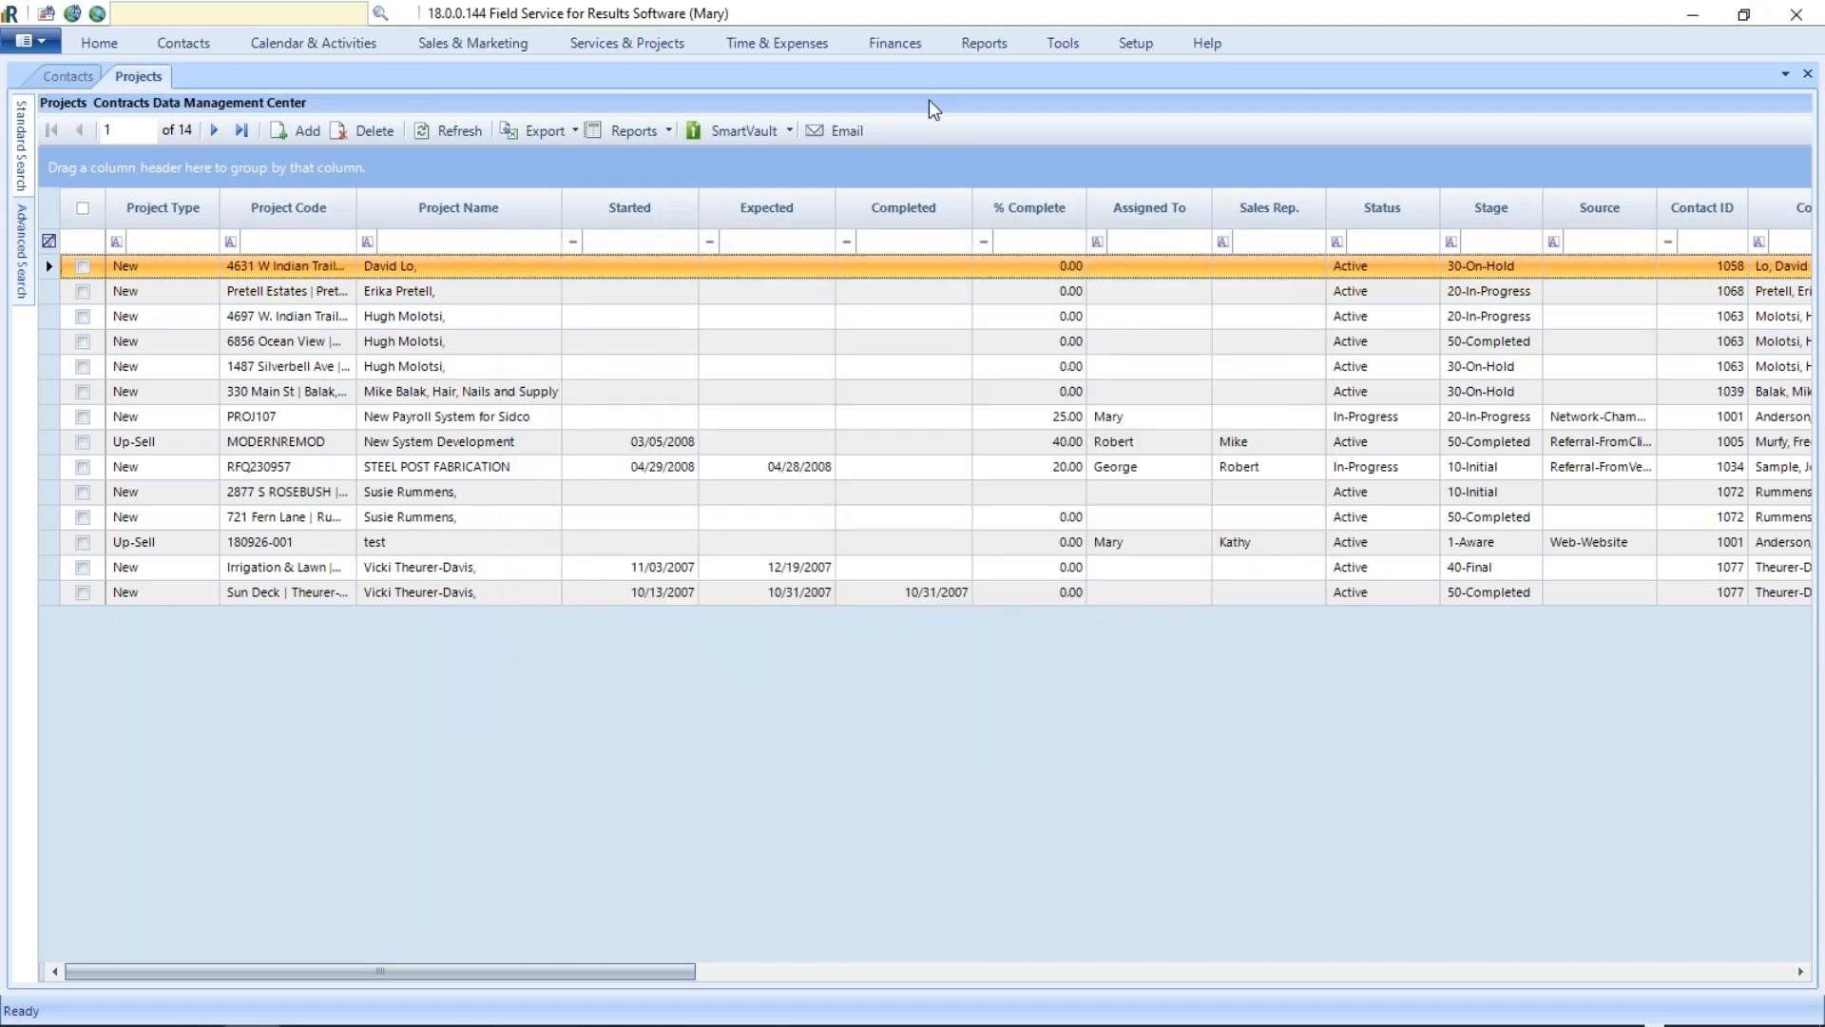
Step: Go to the payments list, examine the Payments with Credit Card Processing fields offered for ad hoc reports, and close the report window
click(899, 41)
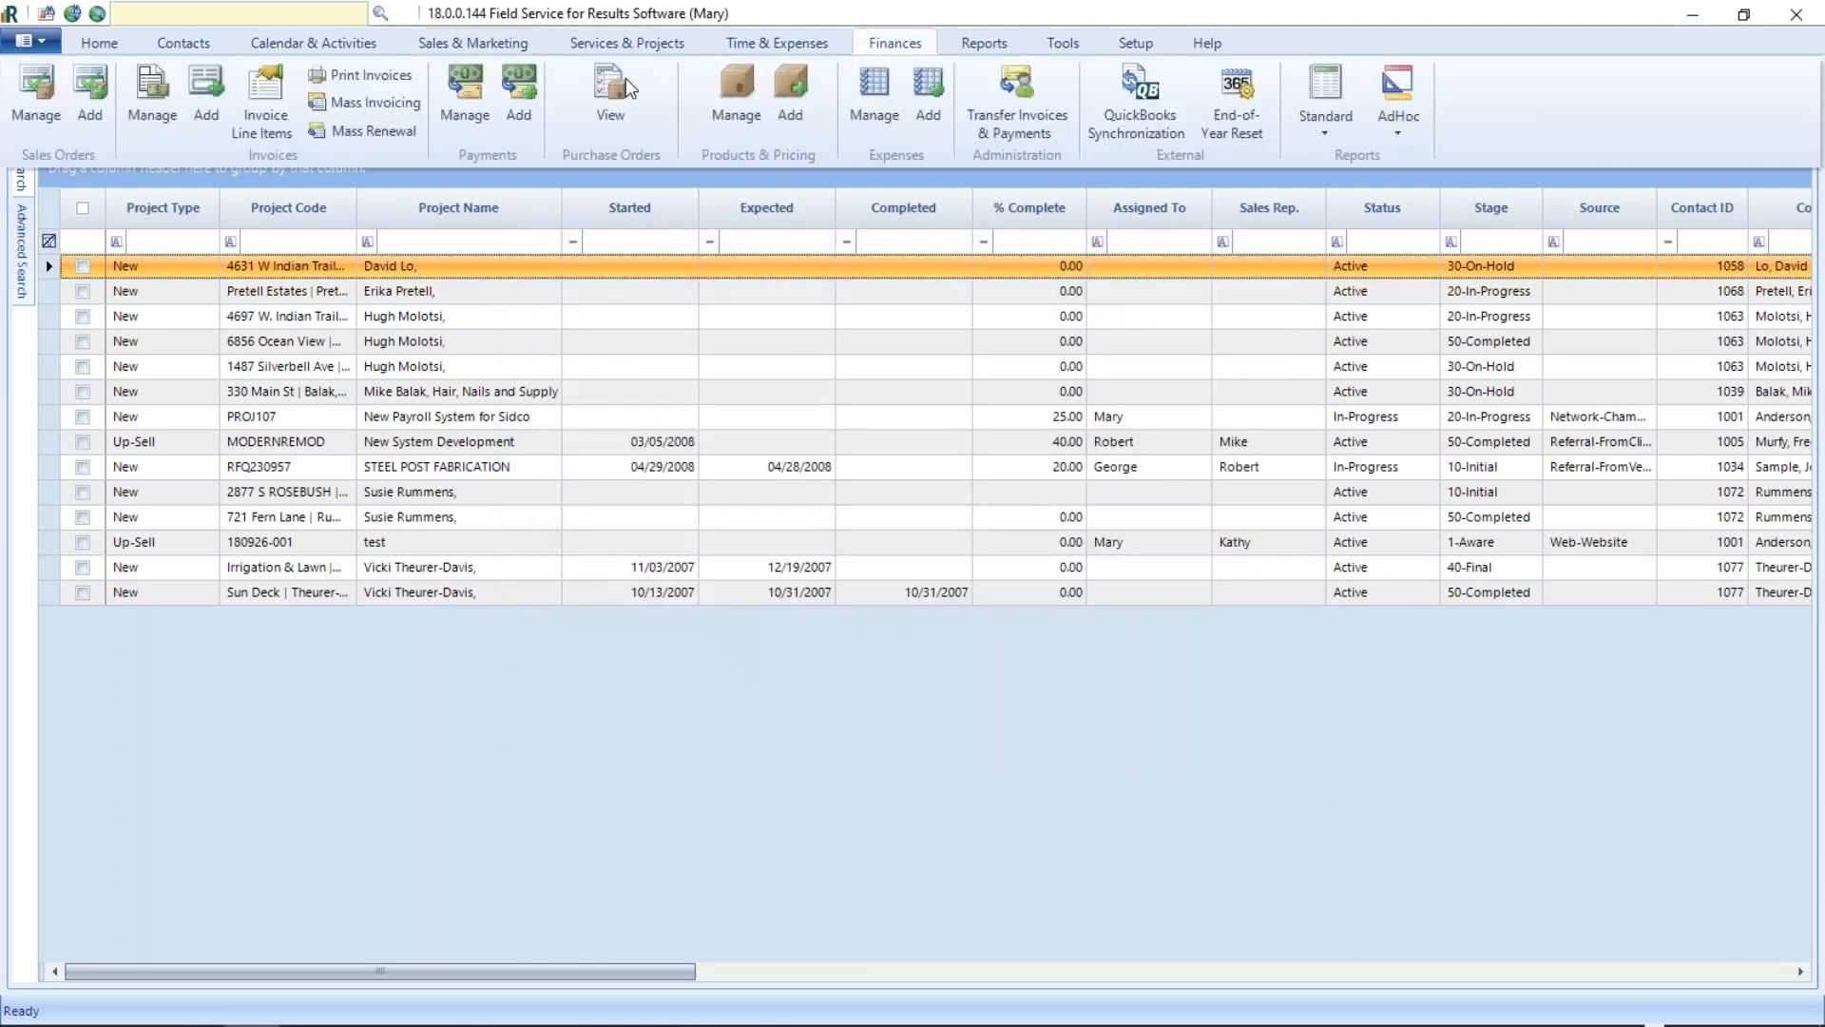
click(460, 87)
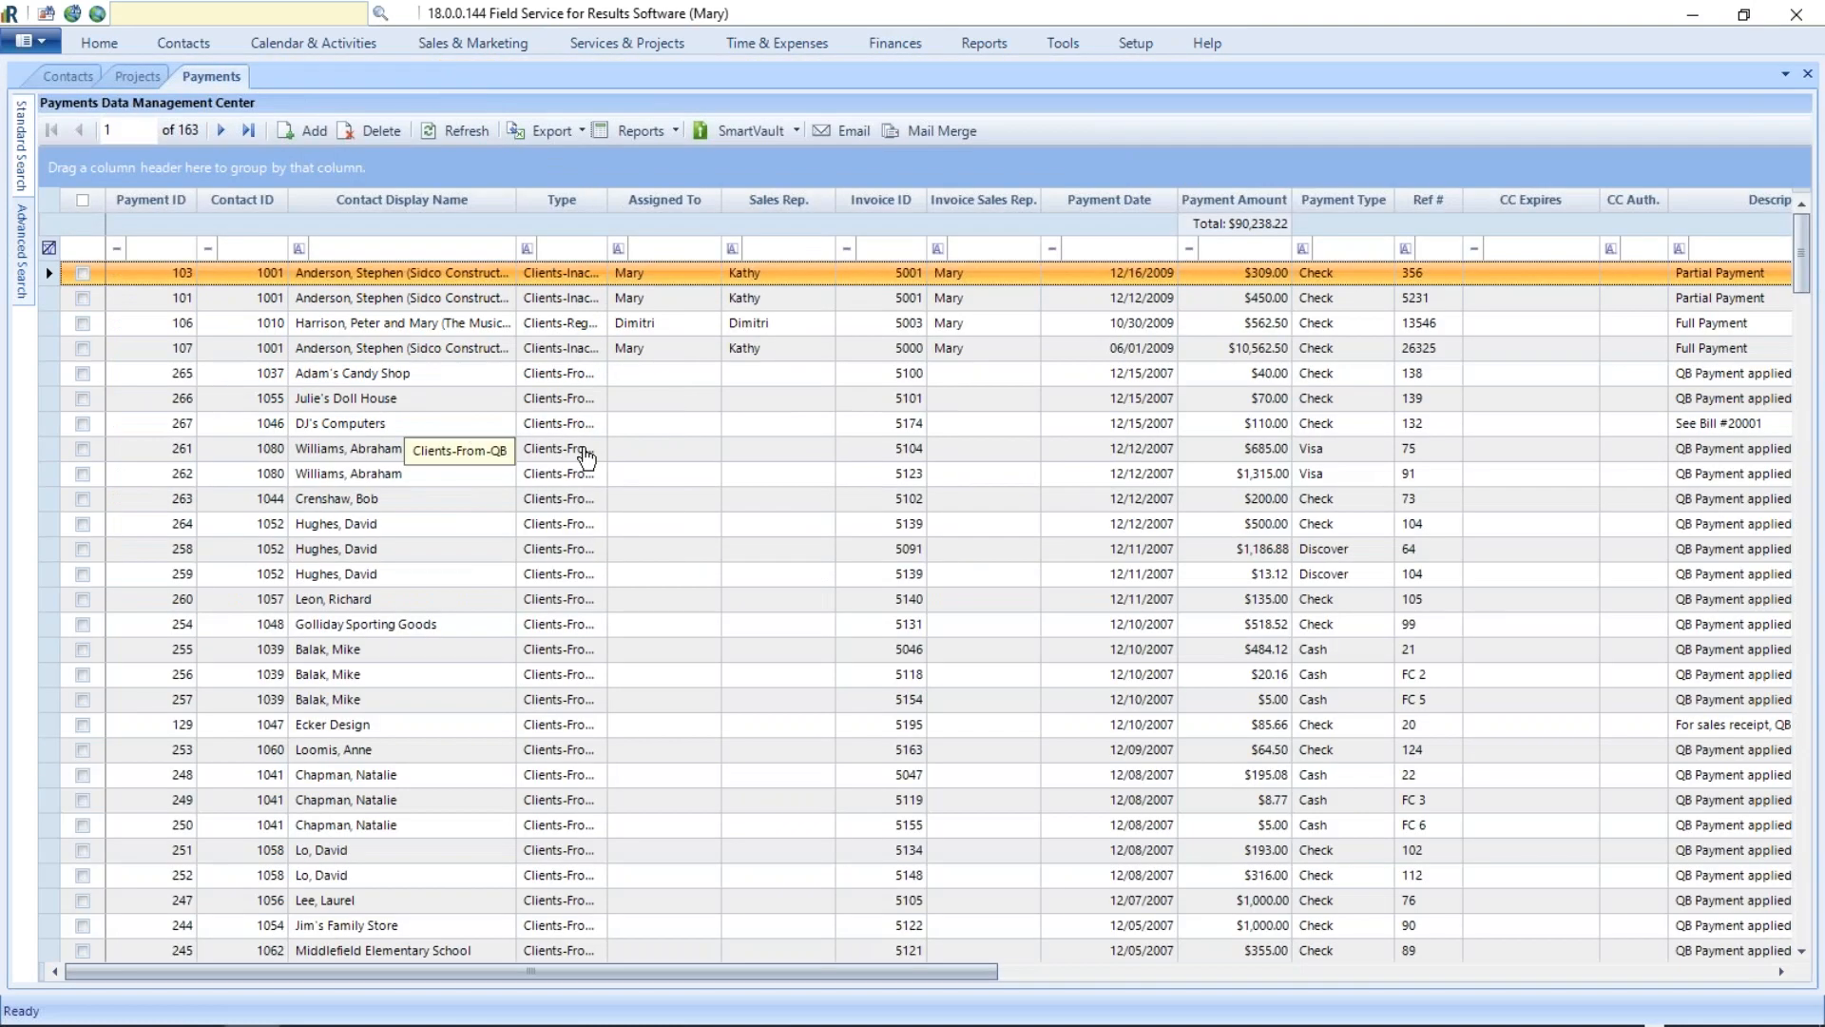
click(676, 130)
click(613, 182)
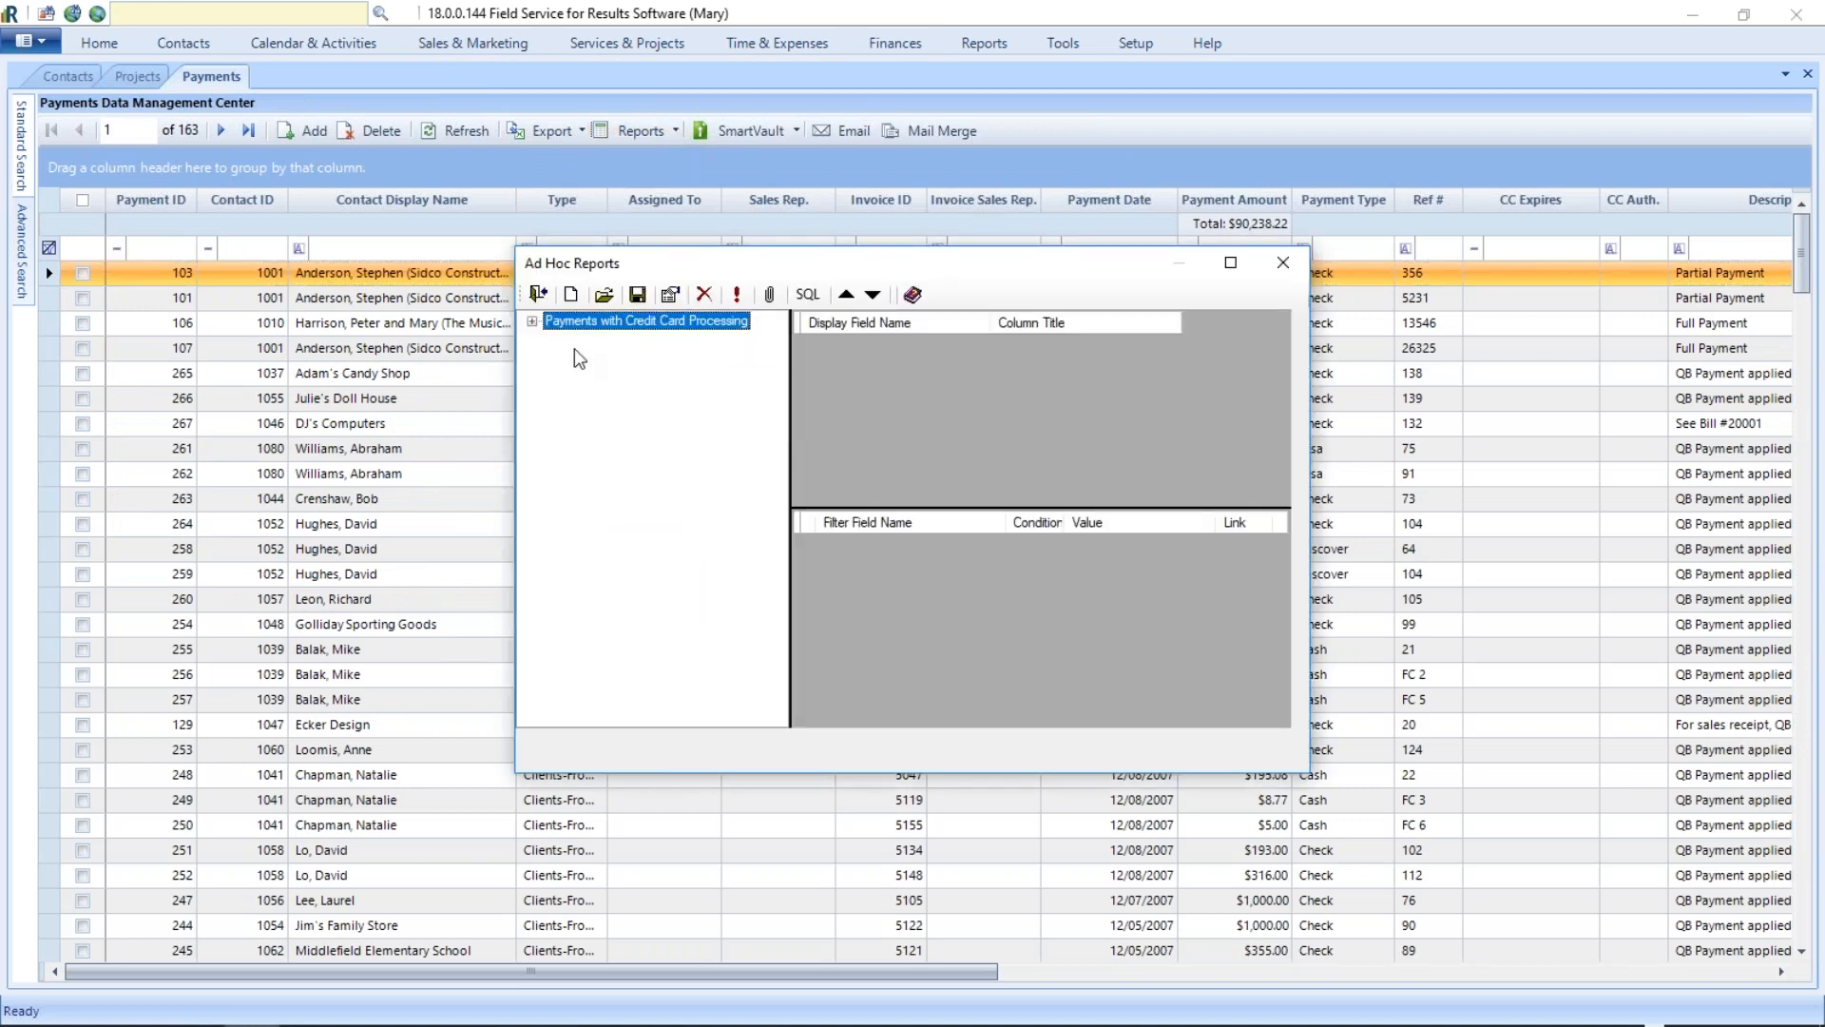
click(534, 323)
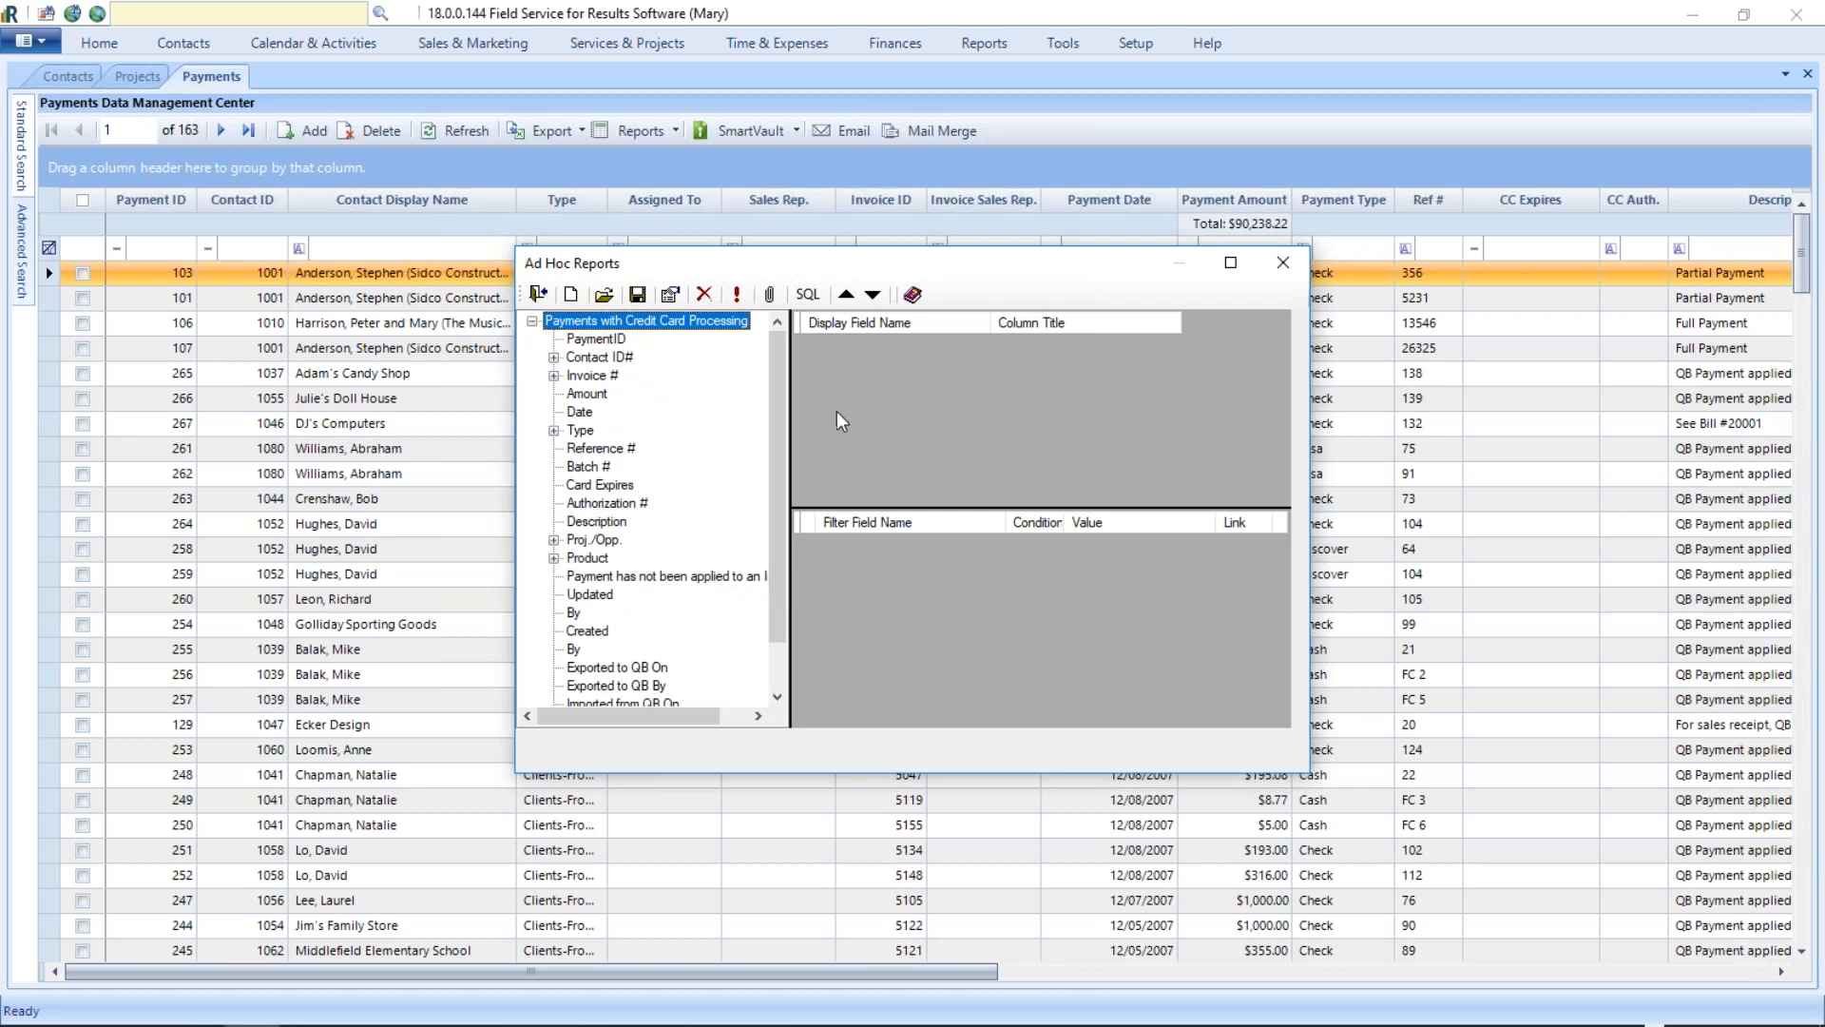
click(1283, 262)
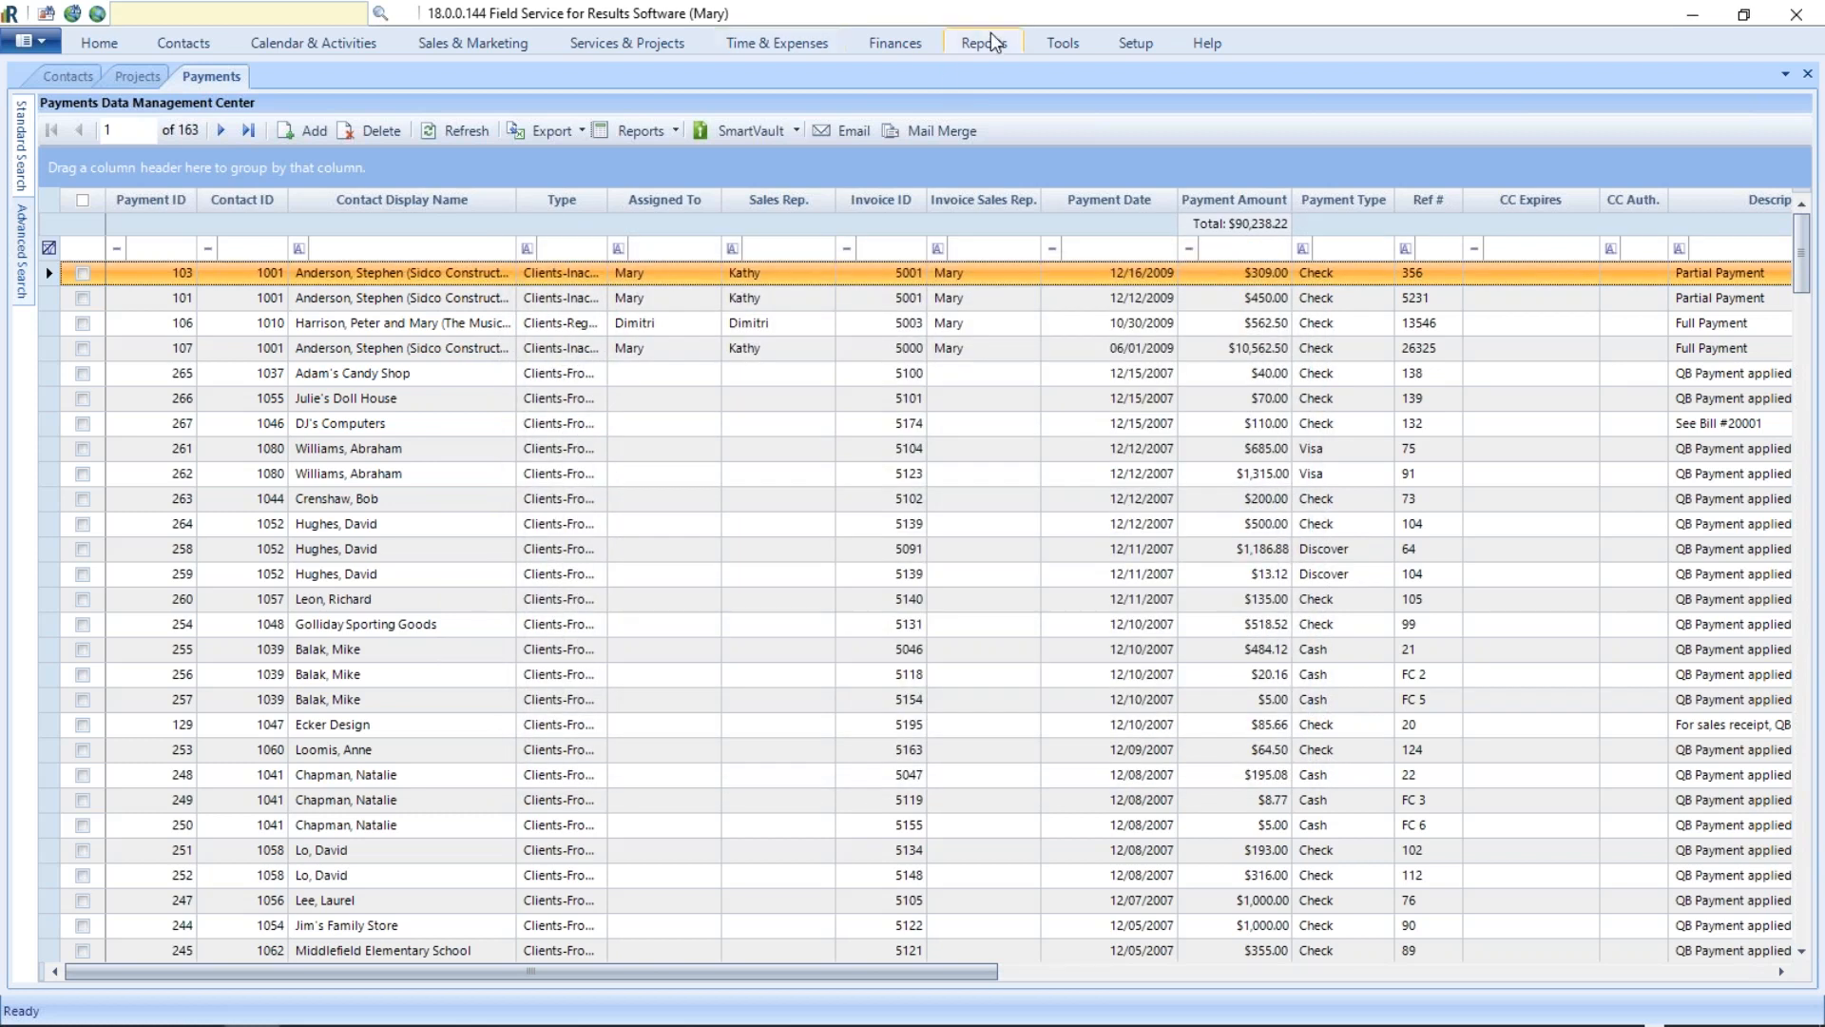
Step: Go to the invoices list, view the field groups its ad hoc reports offer, and close the report window
click(916, 42)
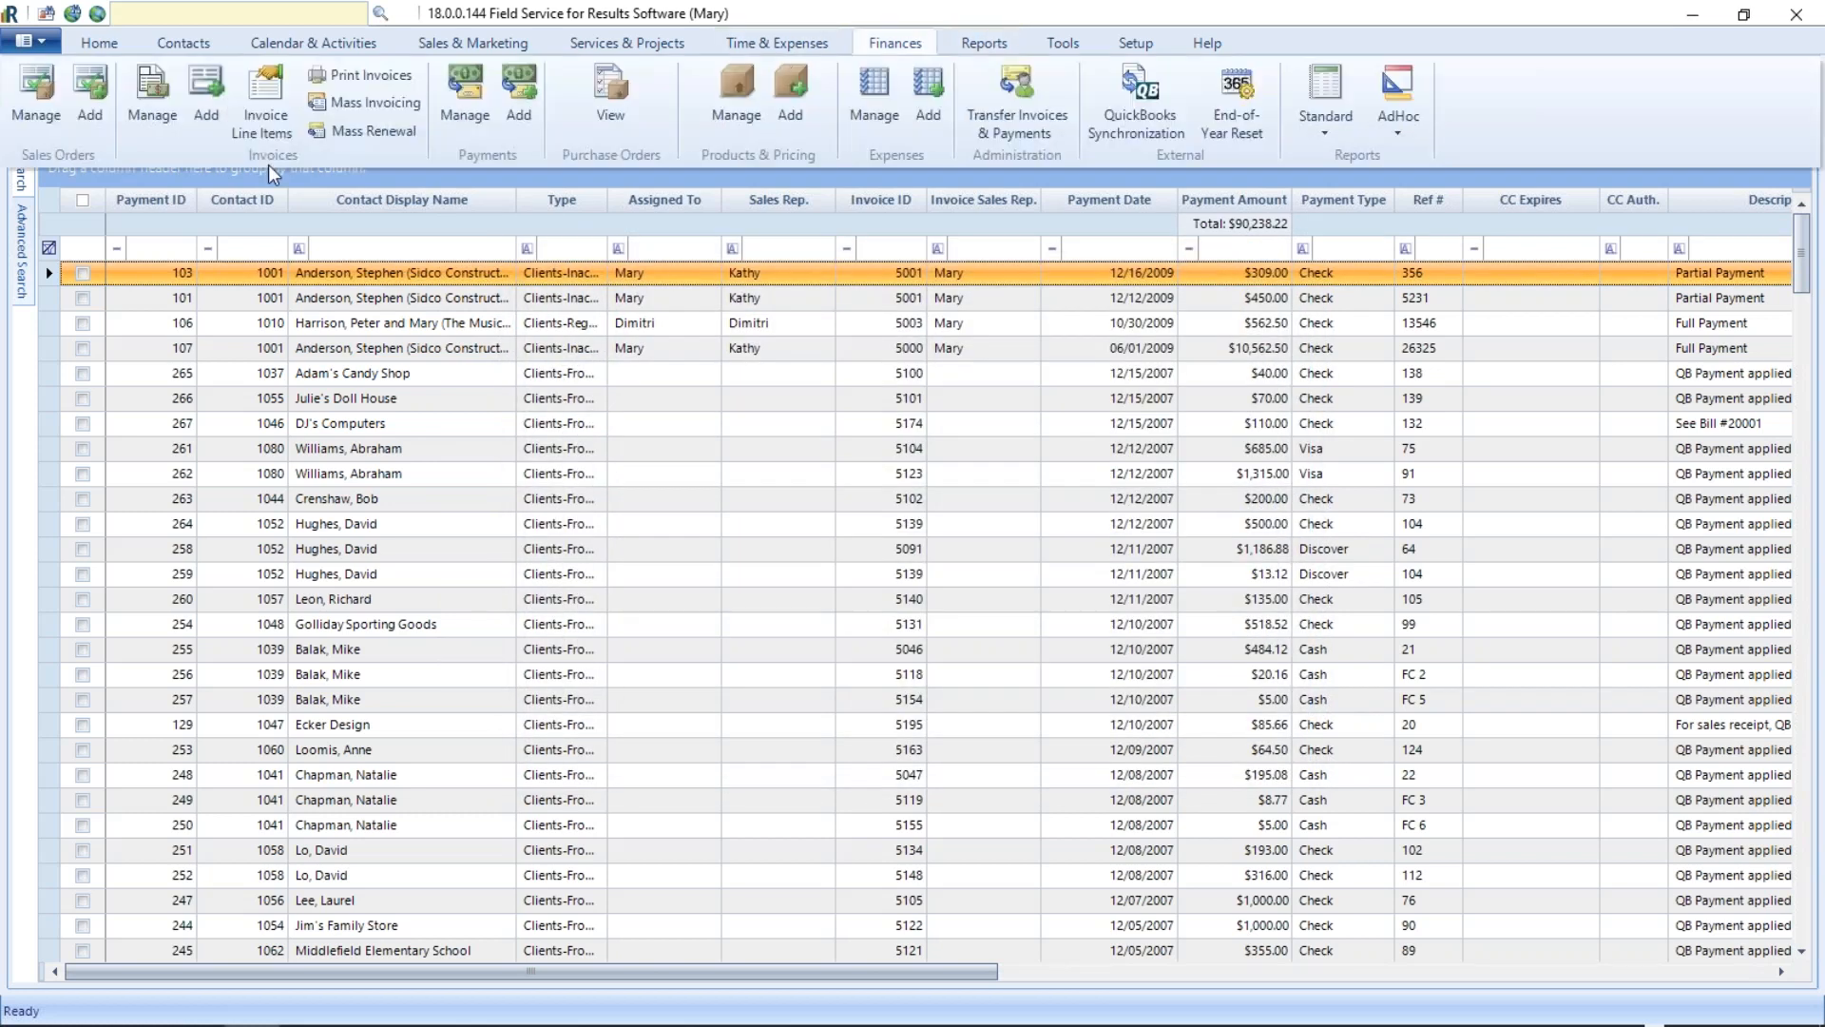
click(159, 95)
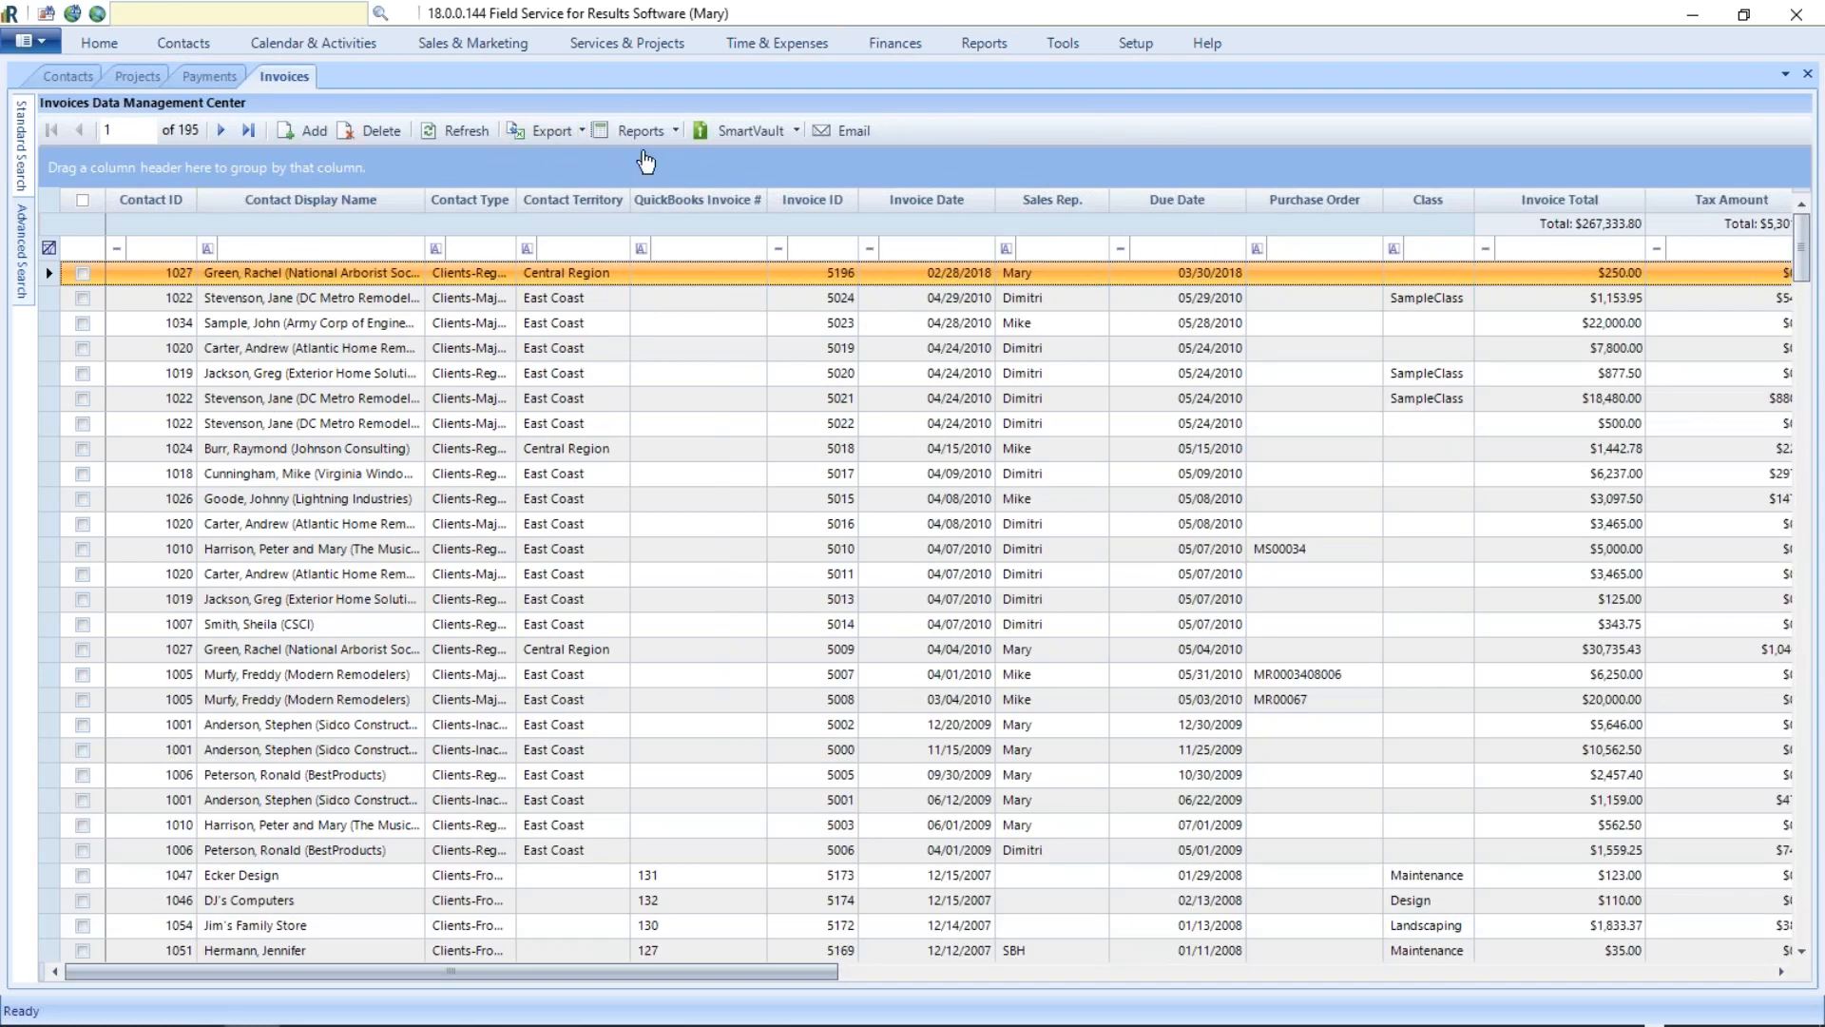
click(676, 129)
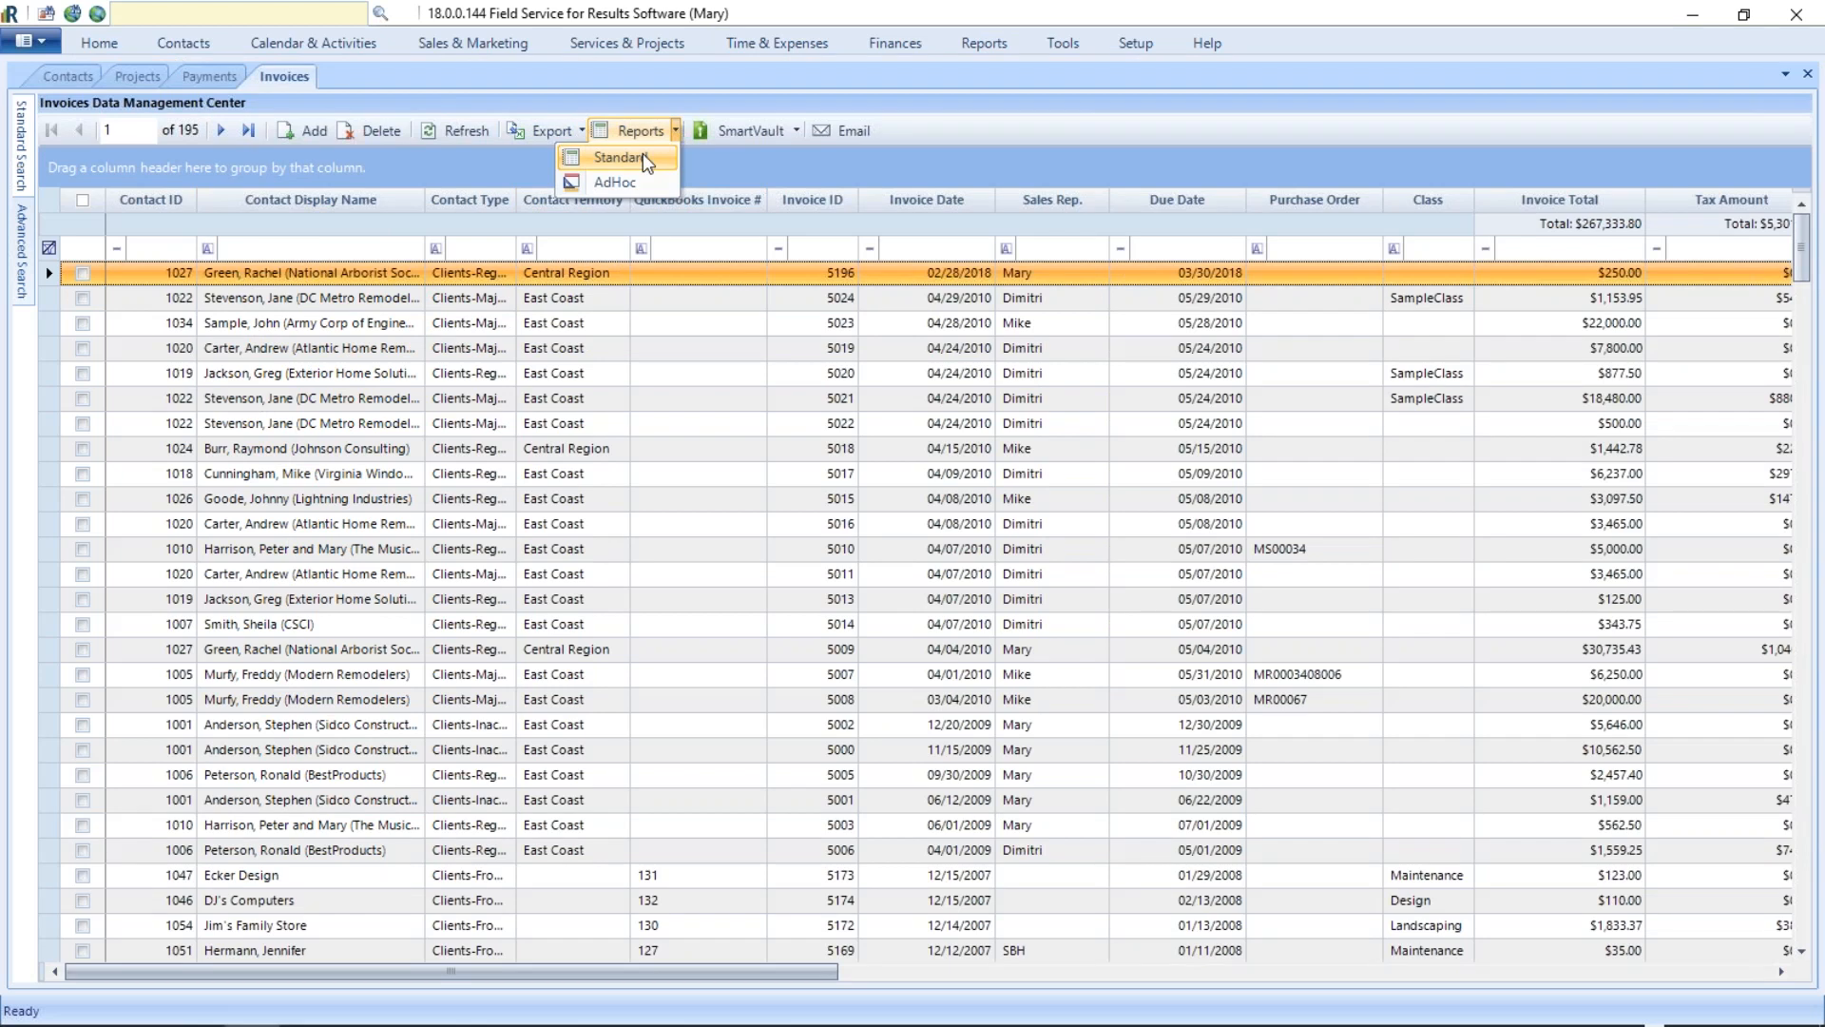
click(631, 179)
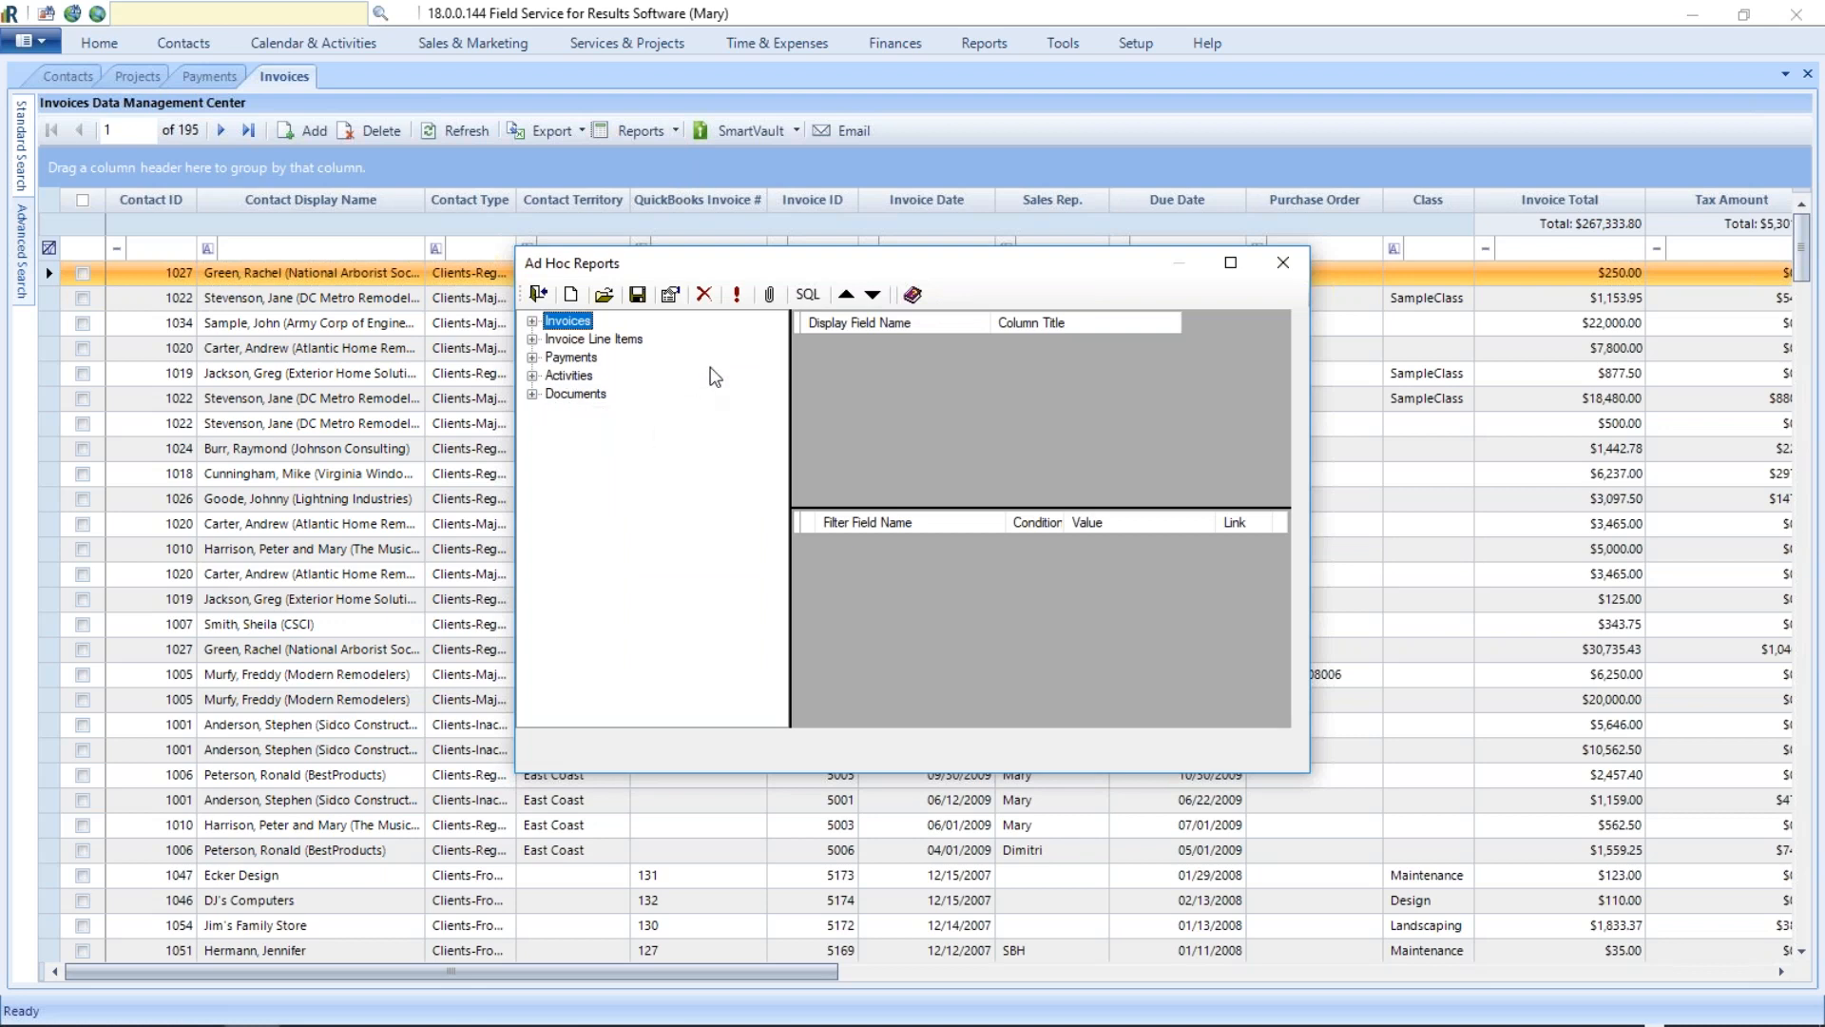
click(1282, 263)
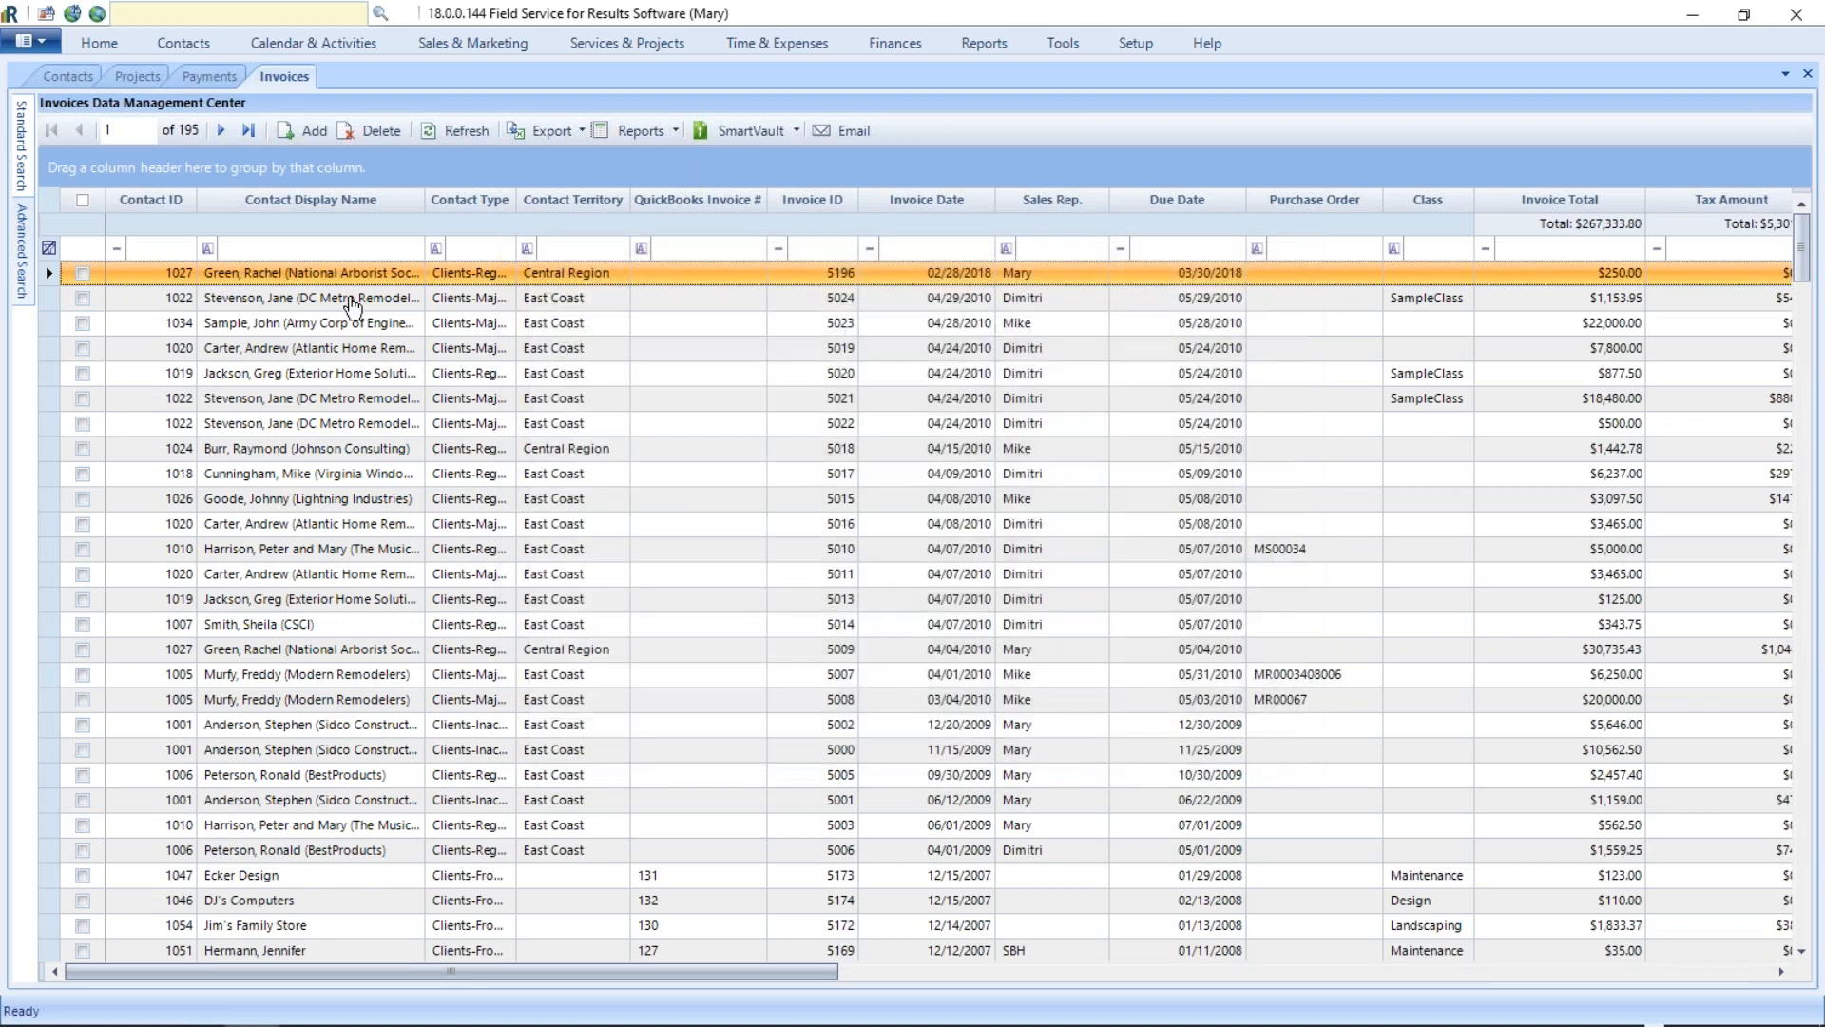
Step: Open the second invoice in the list, review its documents and links, payments and linked activities, and close it
click(353, 303)
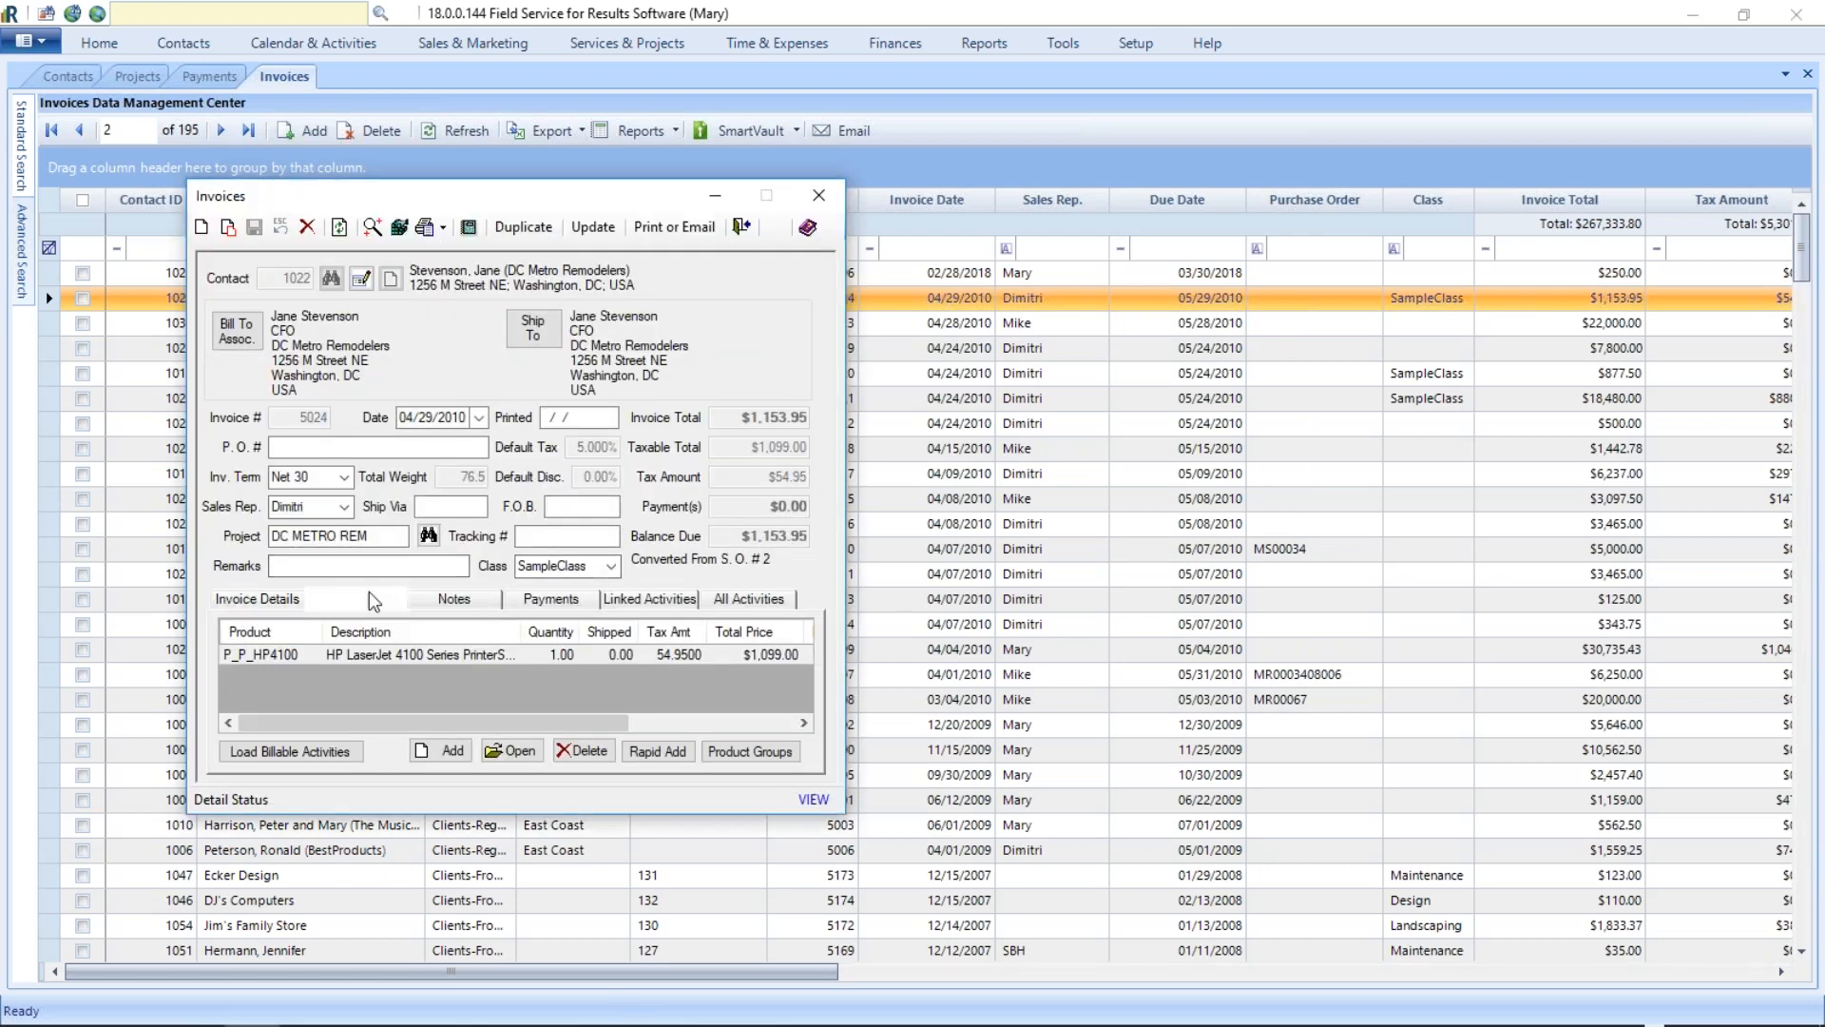
click(356, 599)
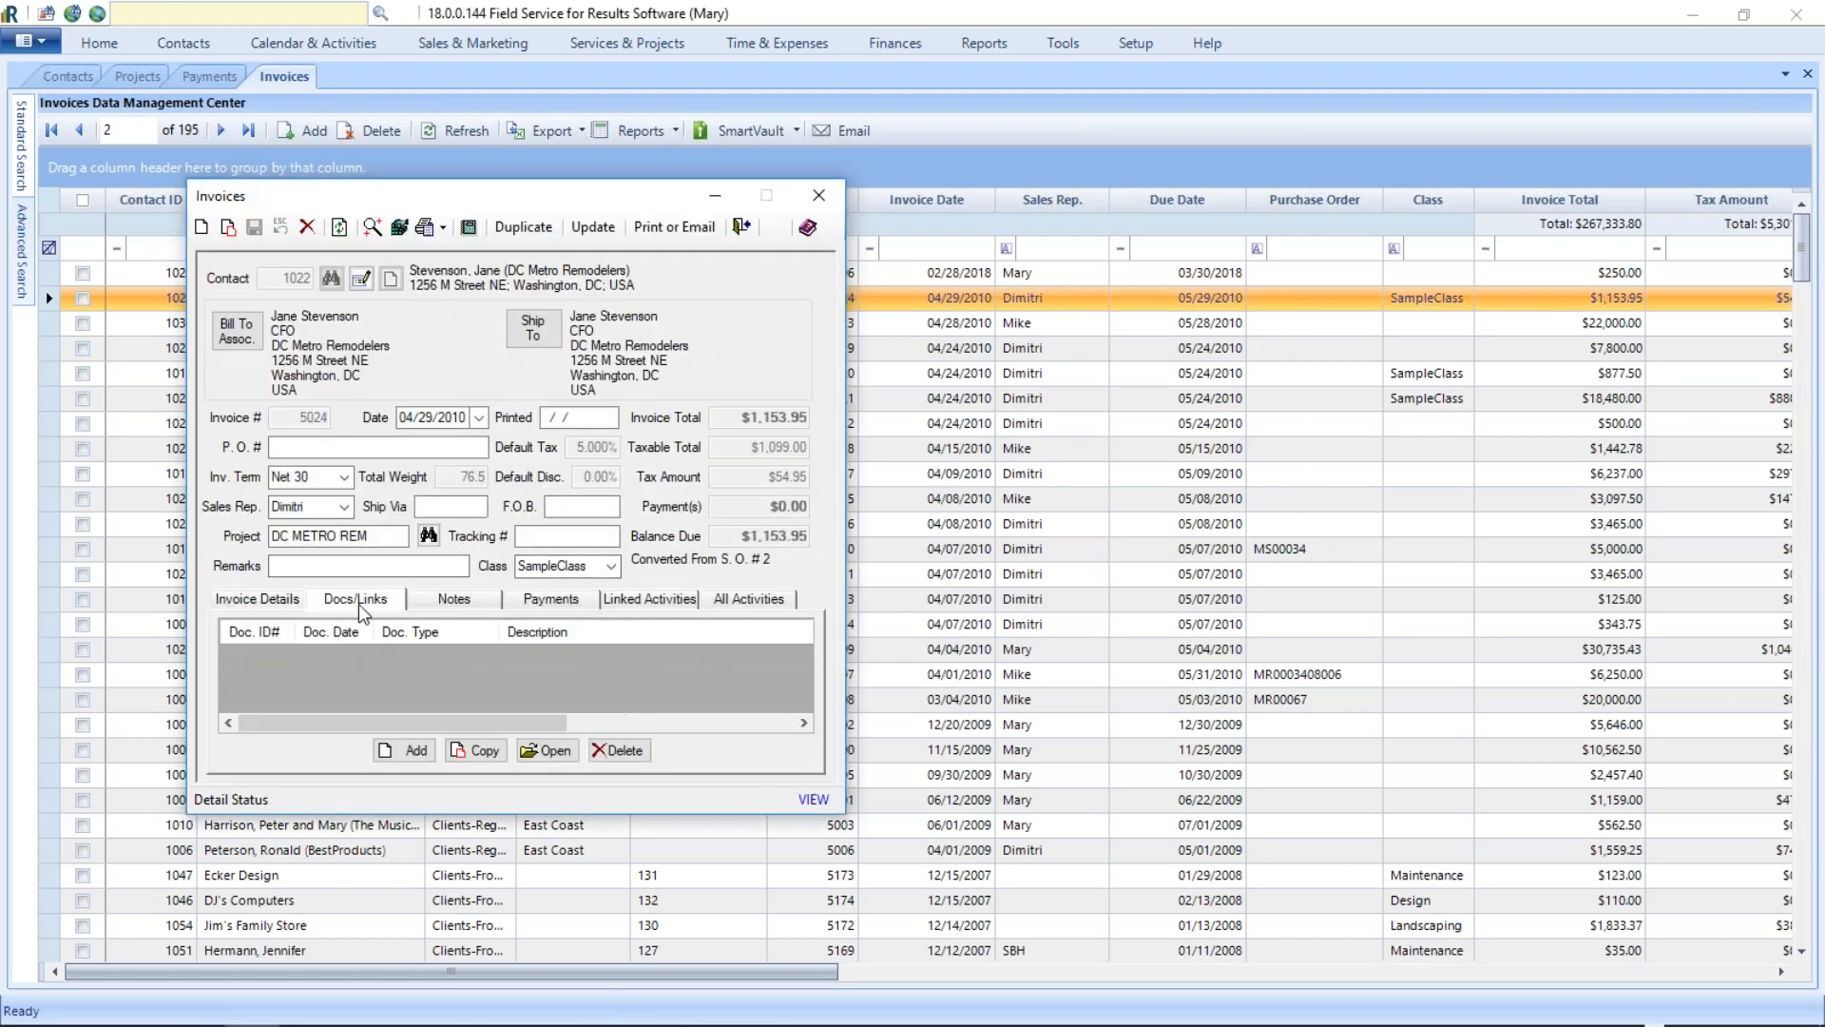
click(552, 602)
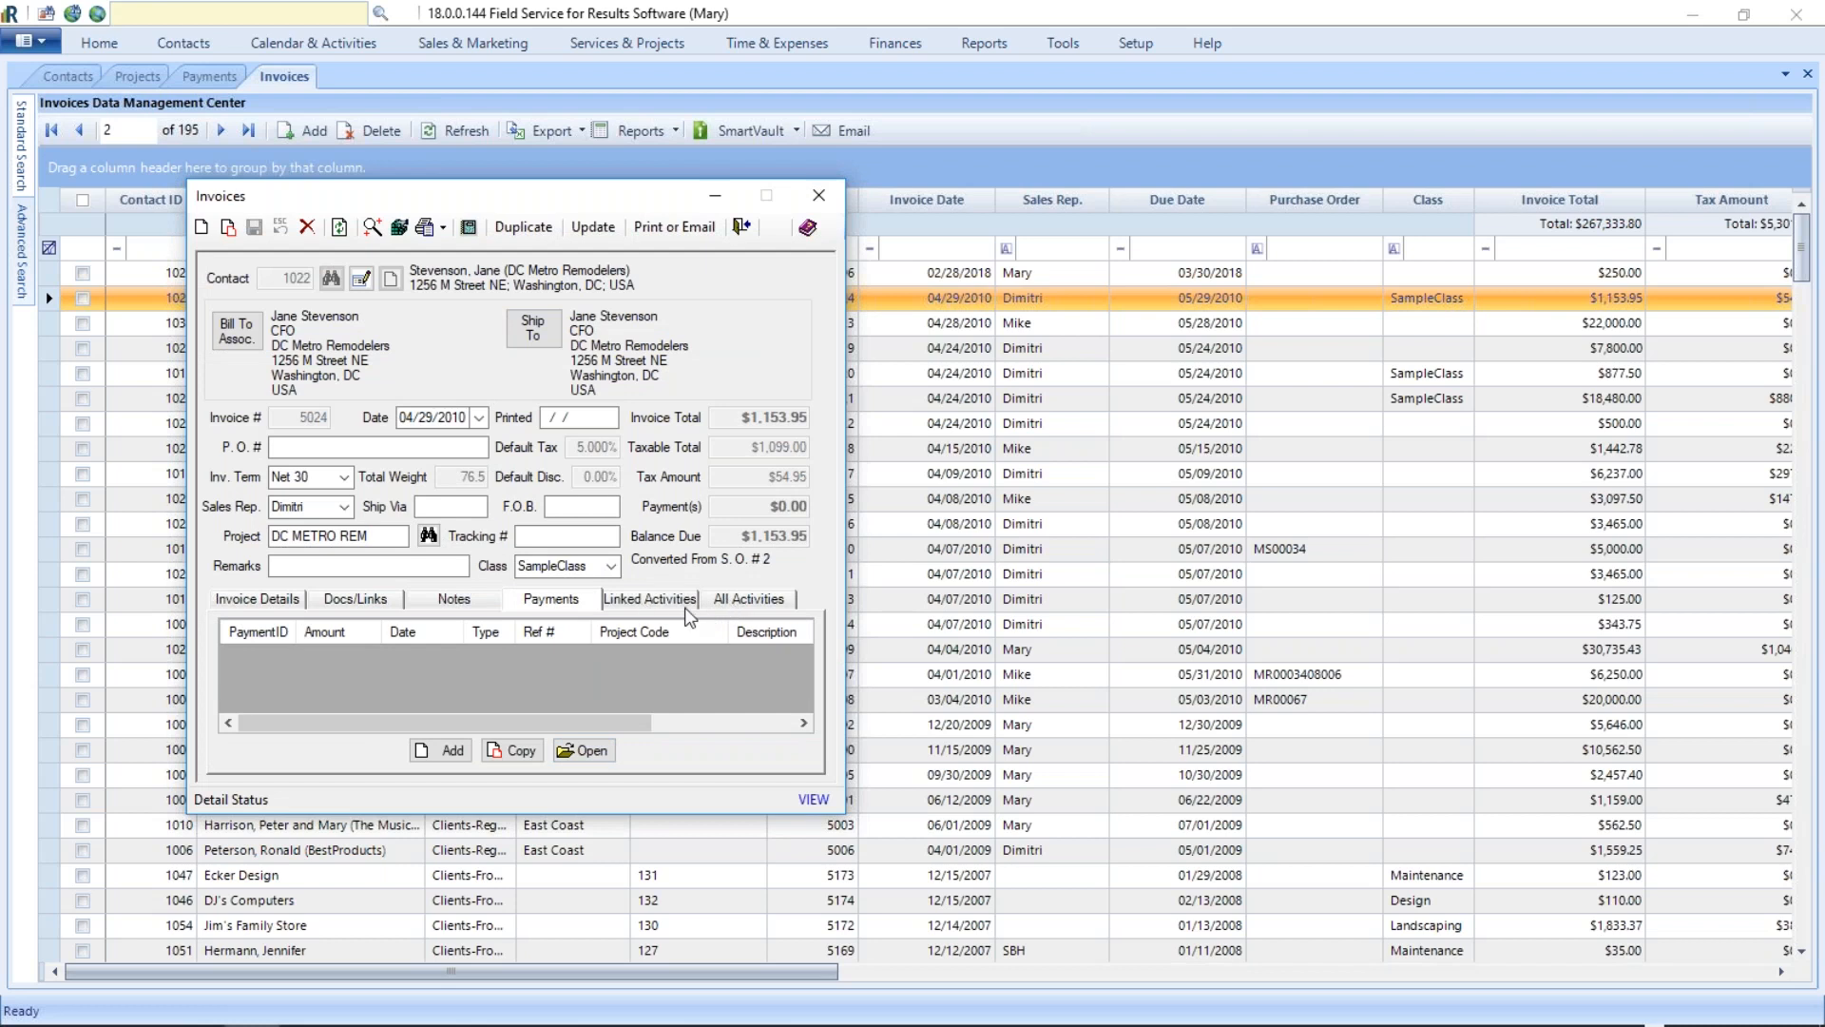
click(655, 602)
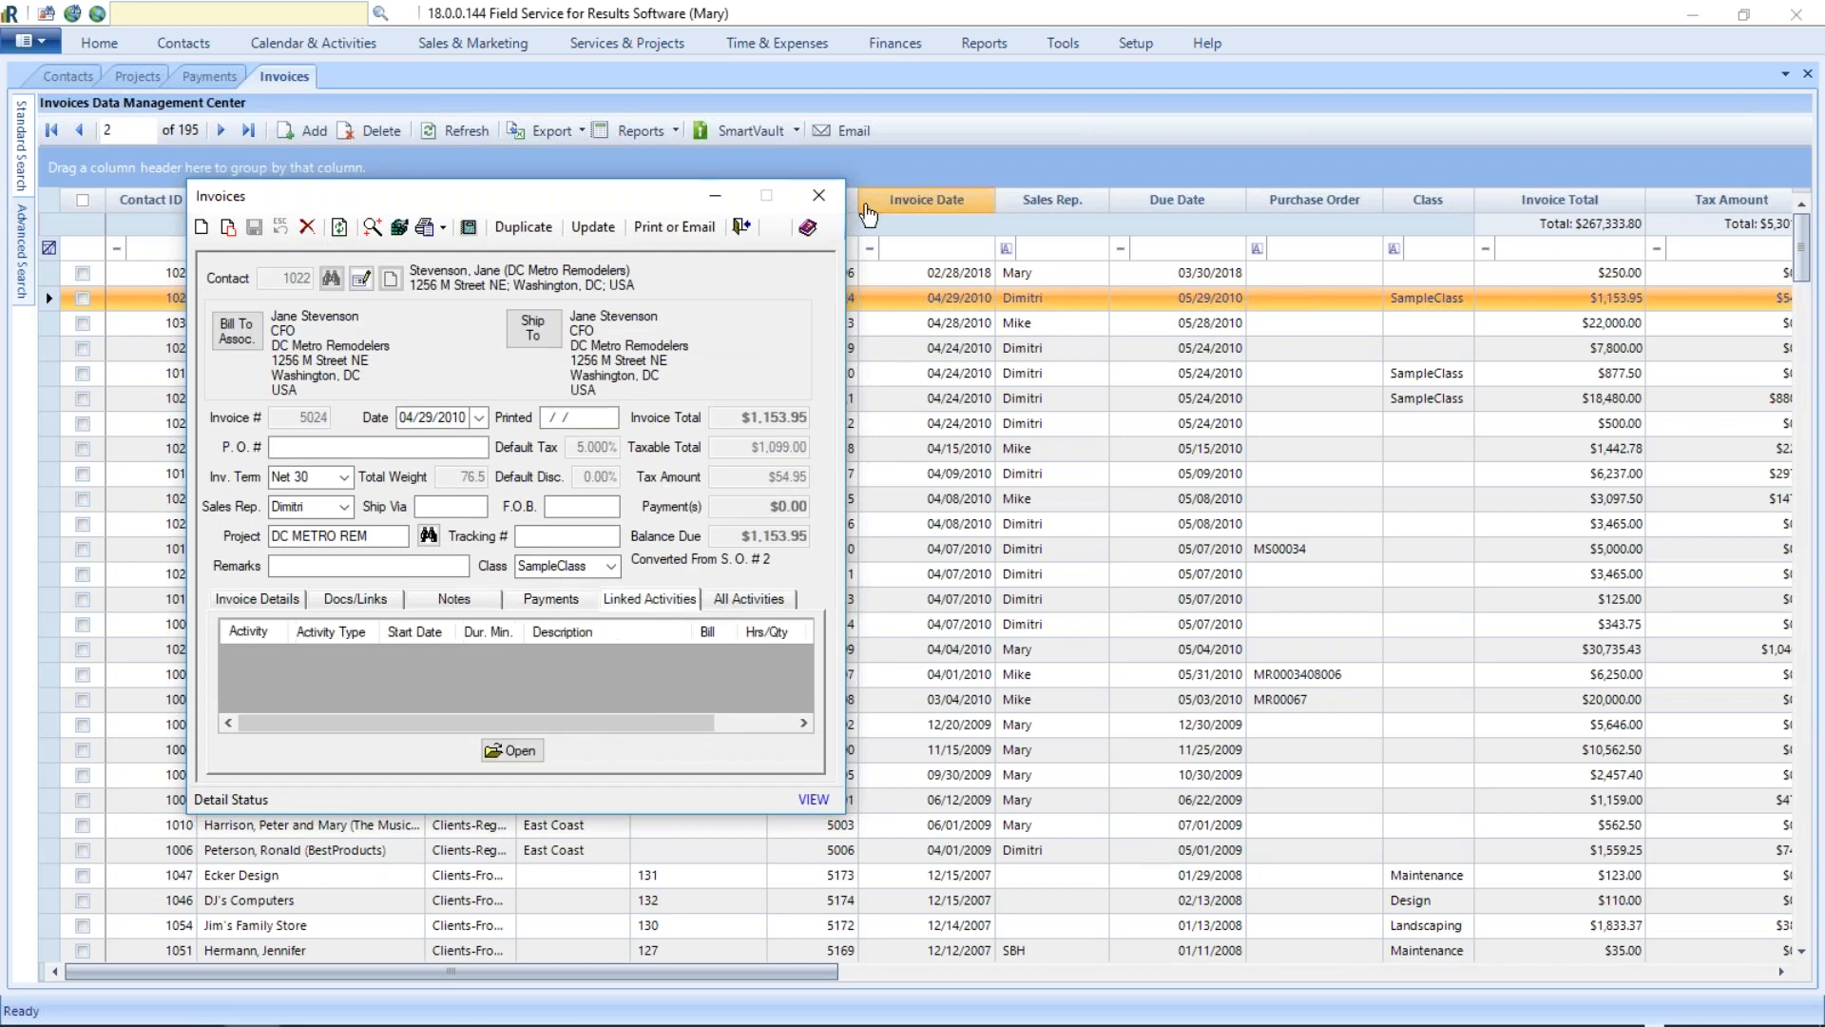
click(818, 195)
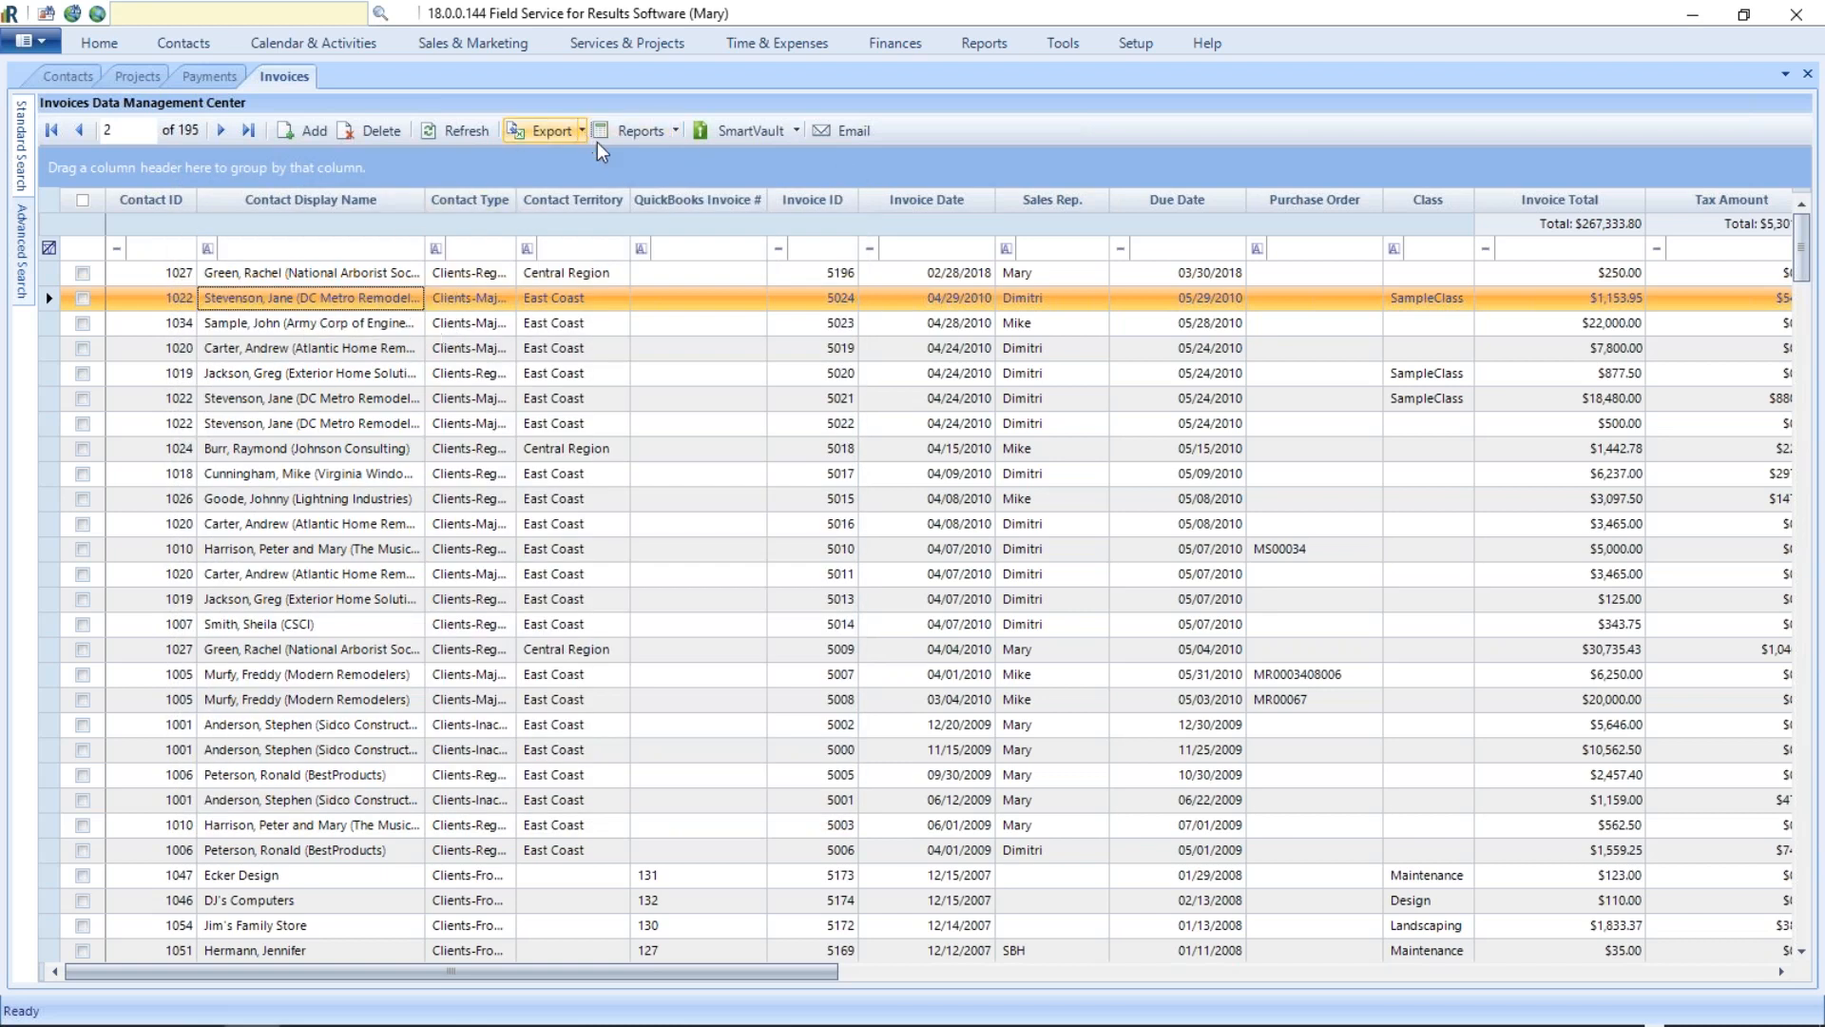
Step: View the field groups offered for ad hoc reports on invoices once more and close the report window
click(677, 133)
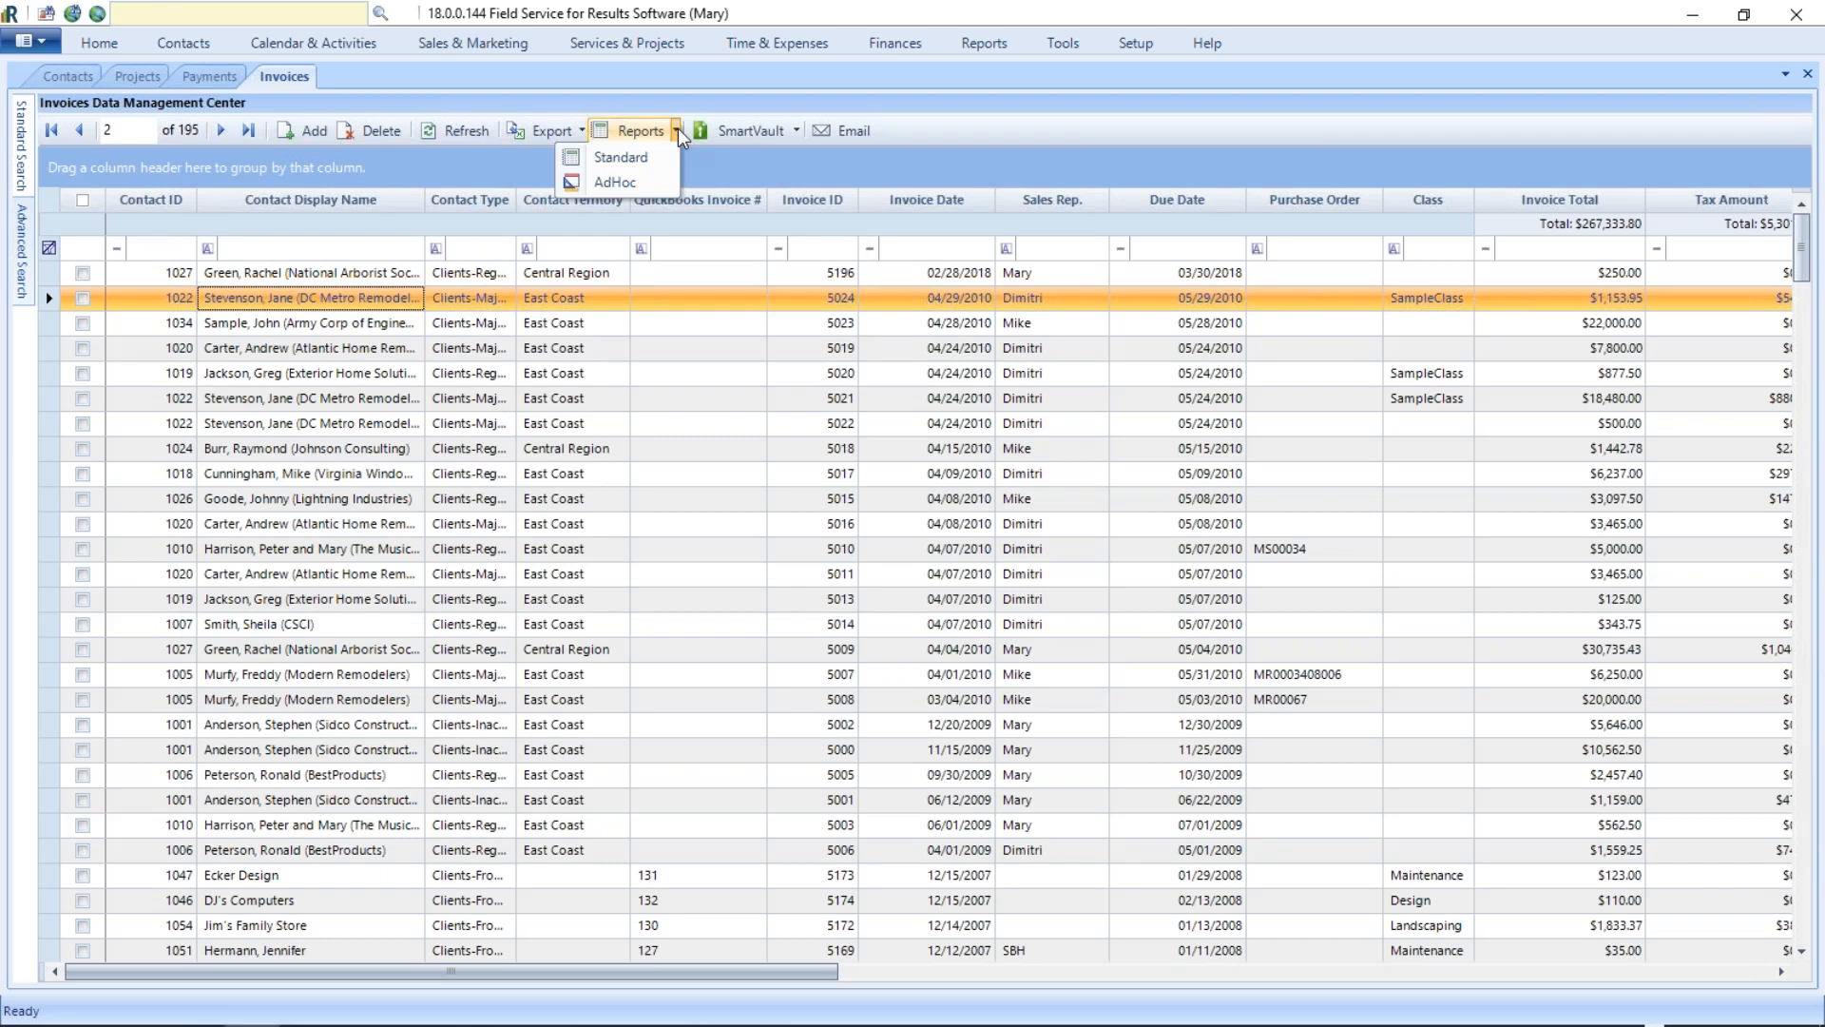
click(615, 181)
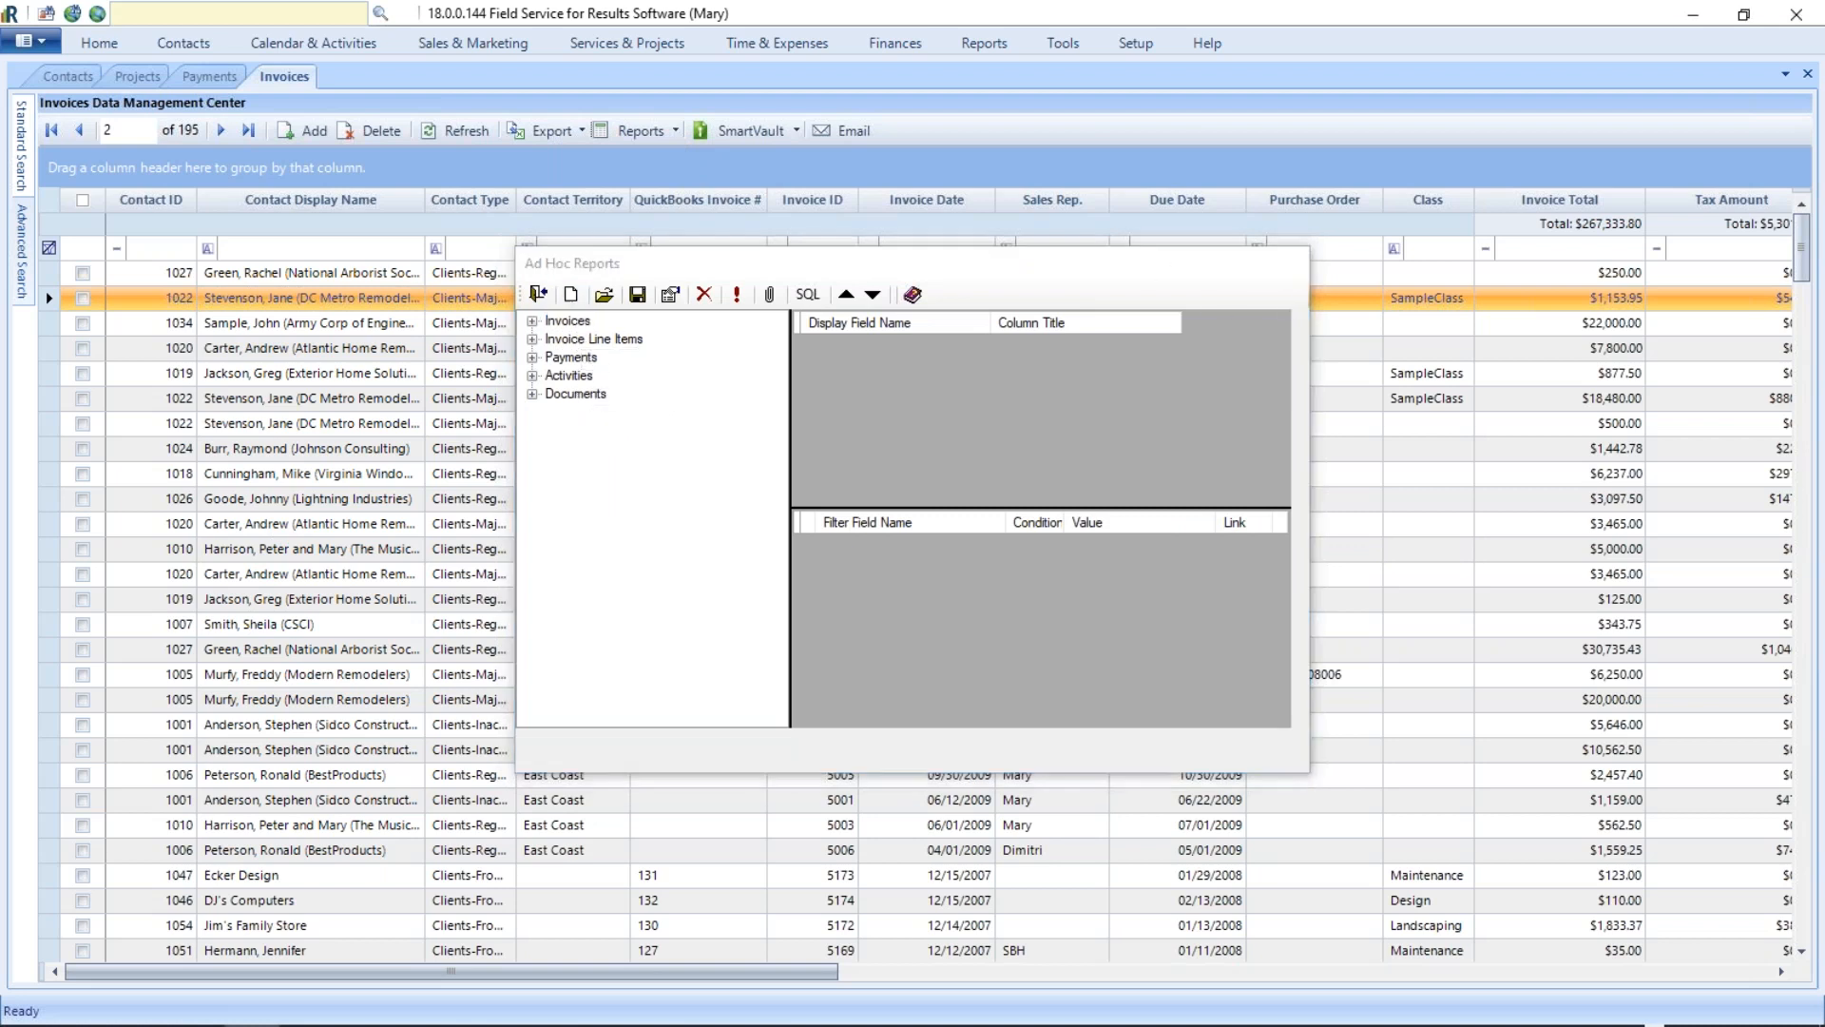
click(1282, 263)
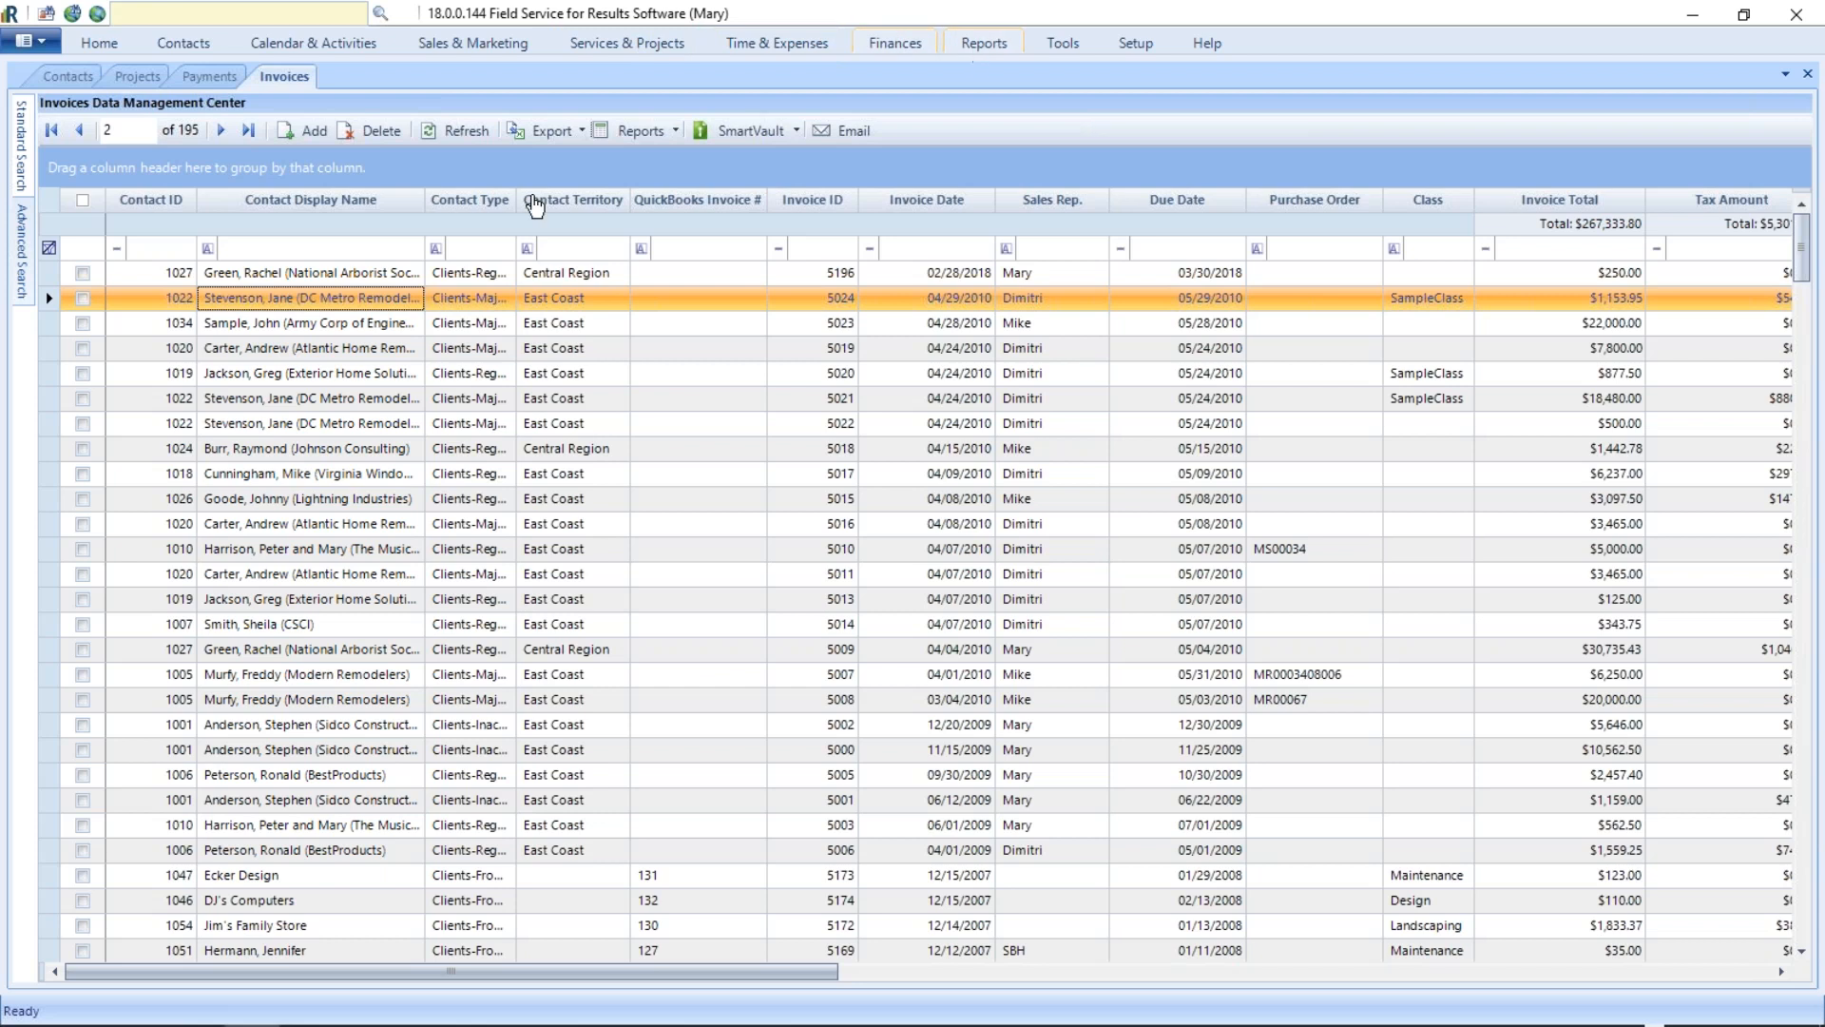
Step: Start an ad hoc report from the projects list and add the Project Type and Project Name fields from Projects & Contracts
click(138, 76)
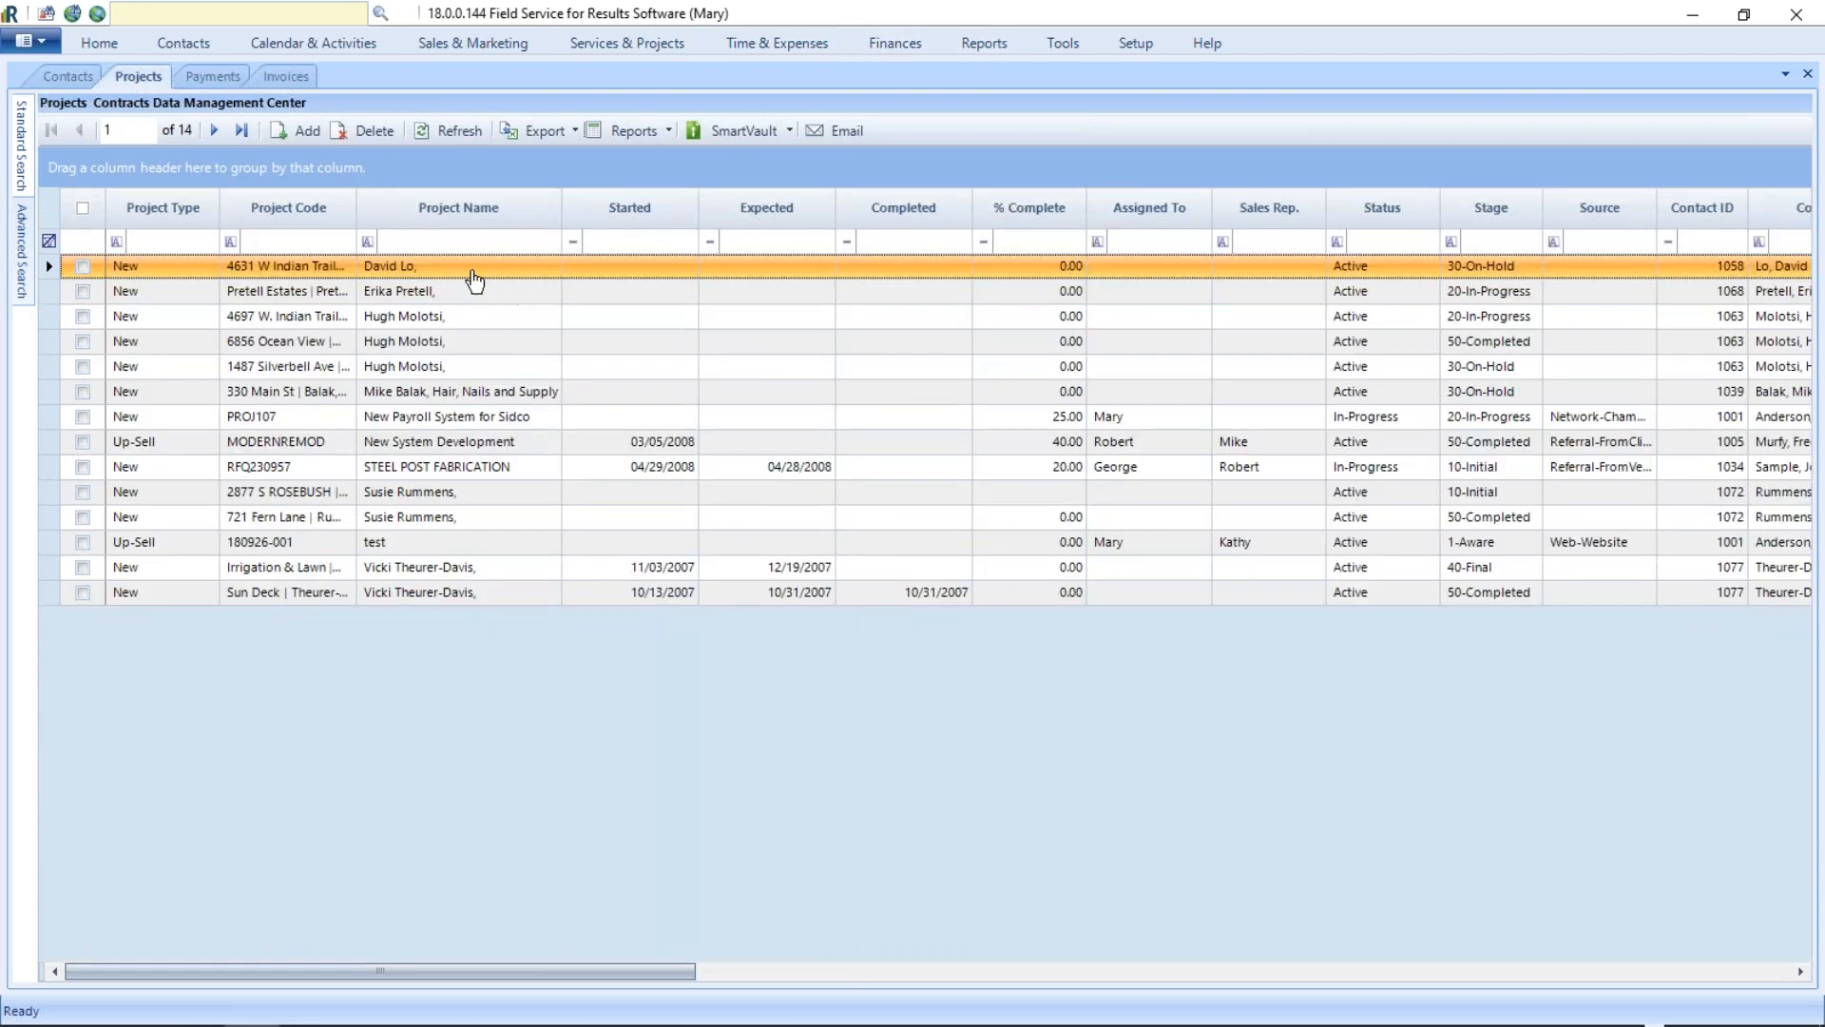
click(670, 130)
click(620, 177)
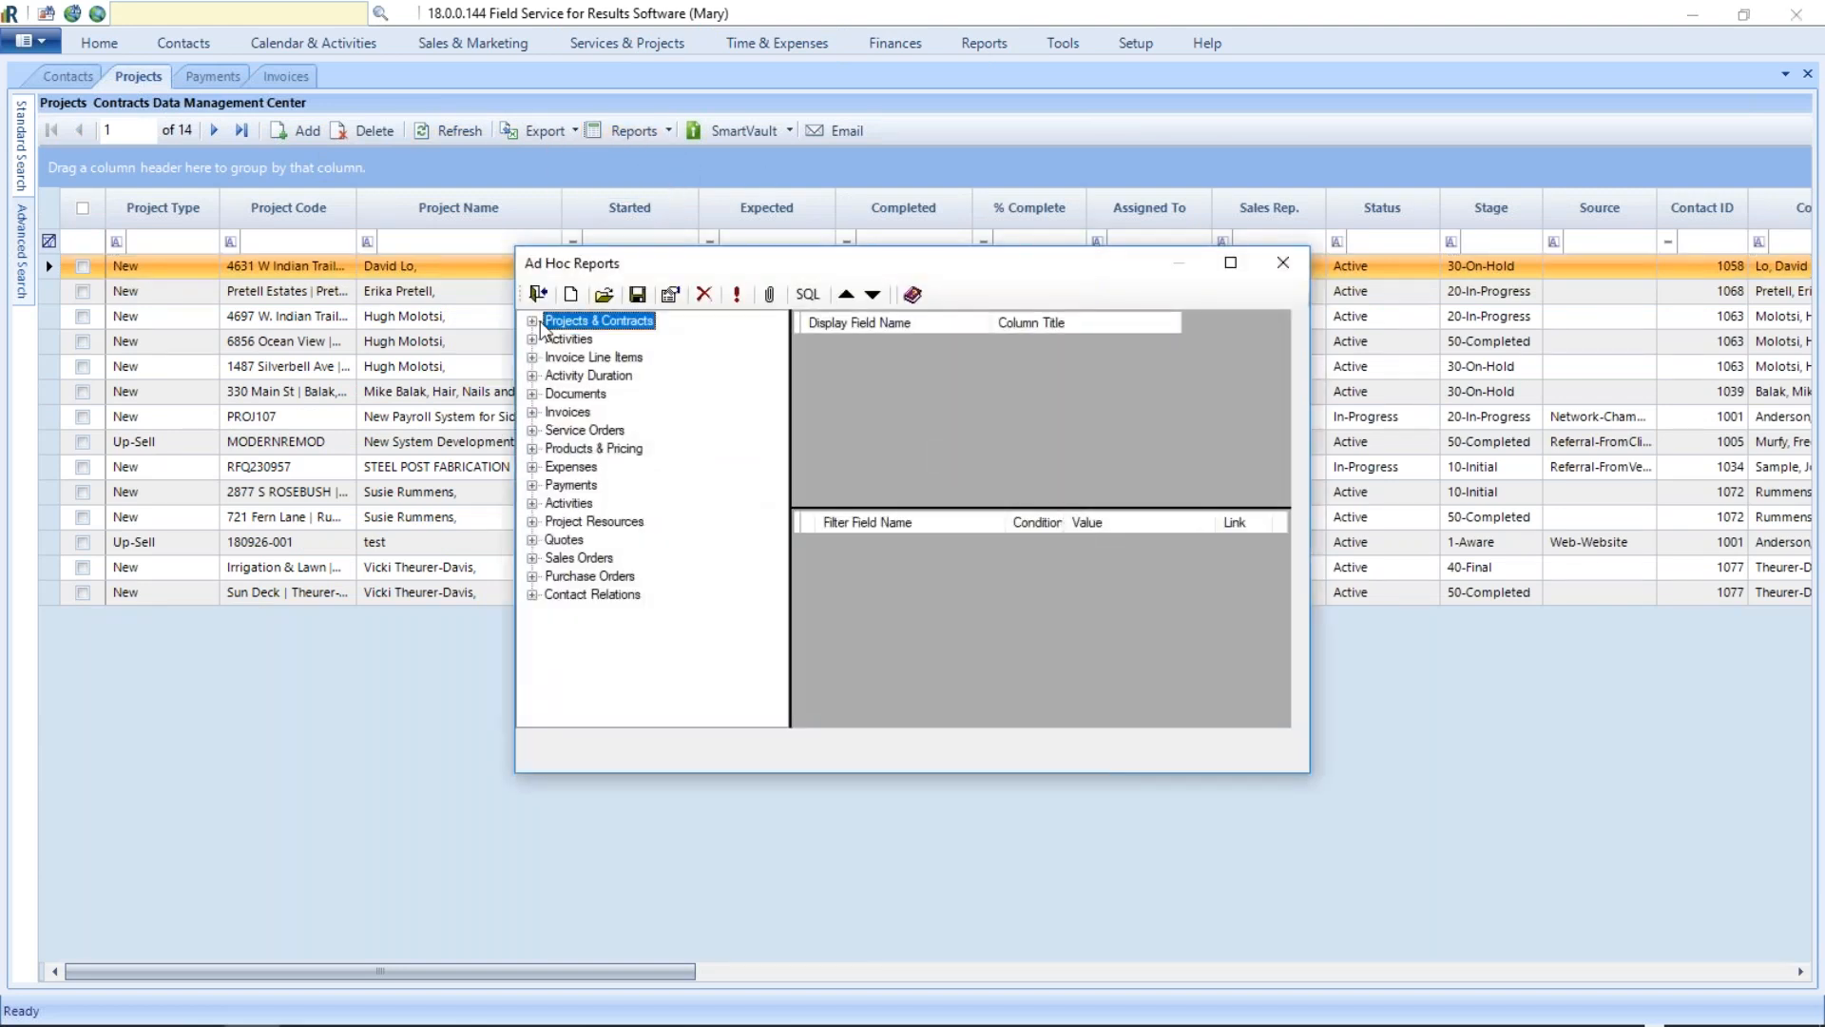
click(532, 321)
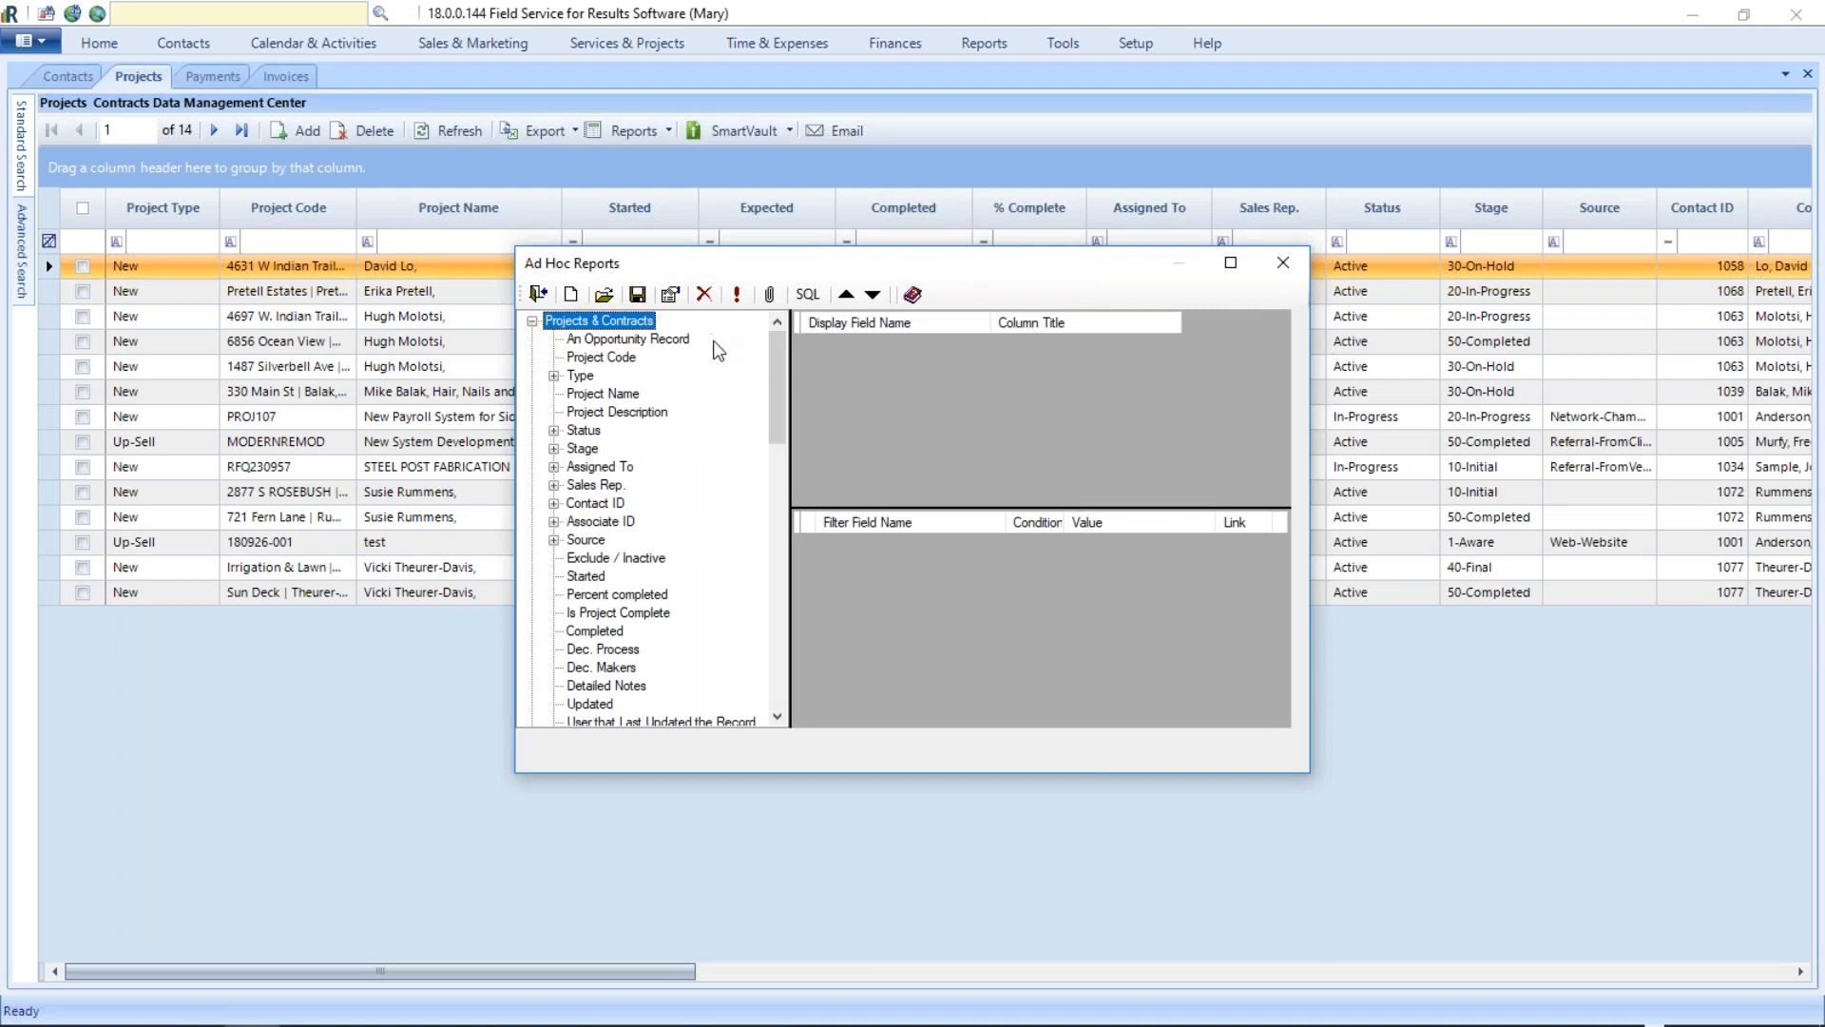
click(553, 376)
click(618, 394)
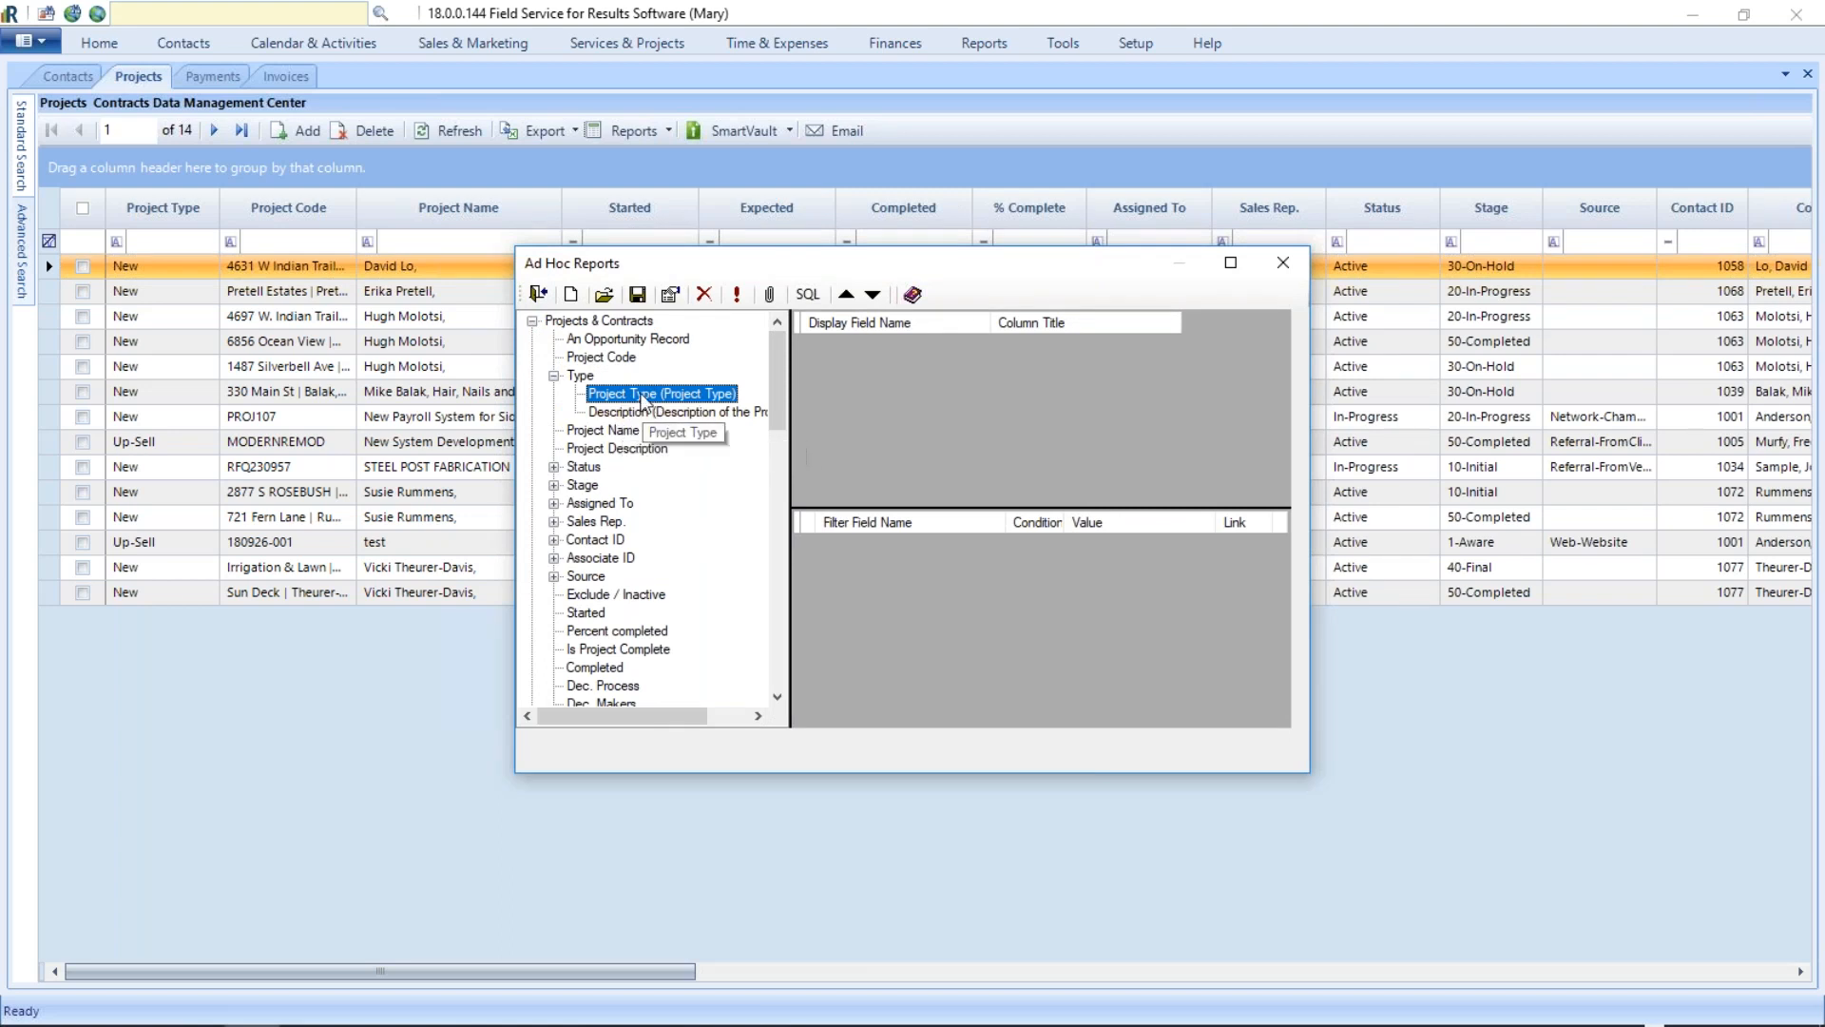
double_click(643, 397)
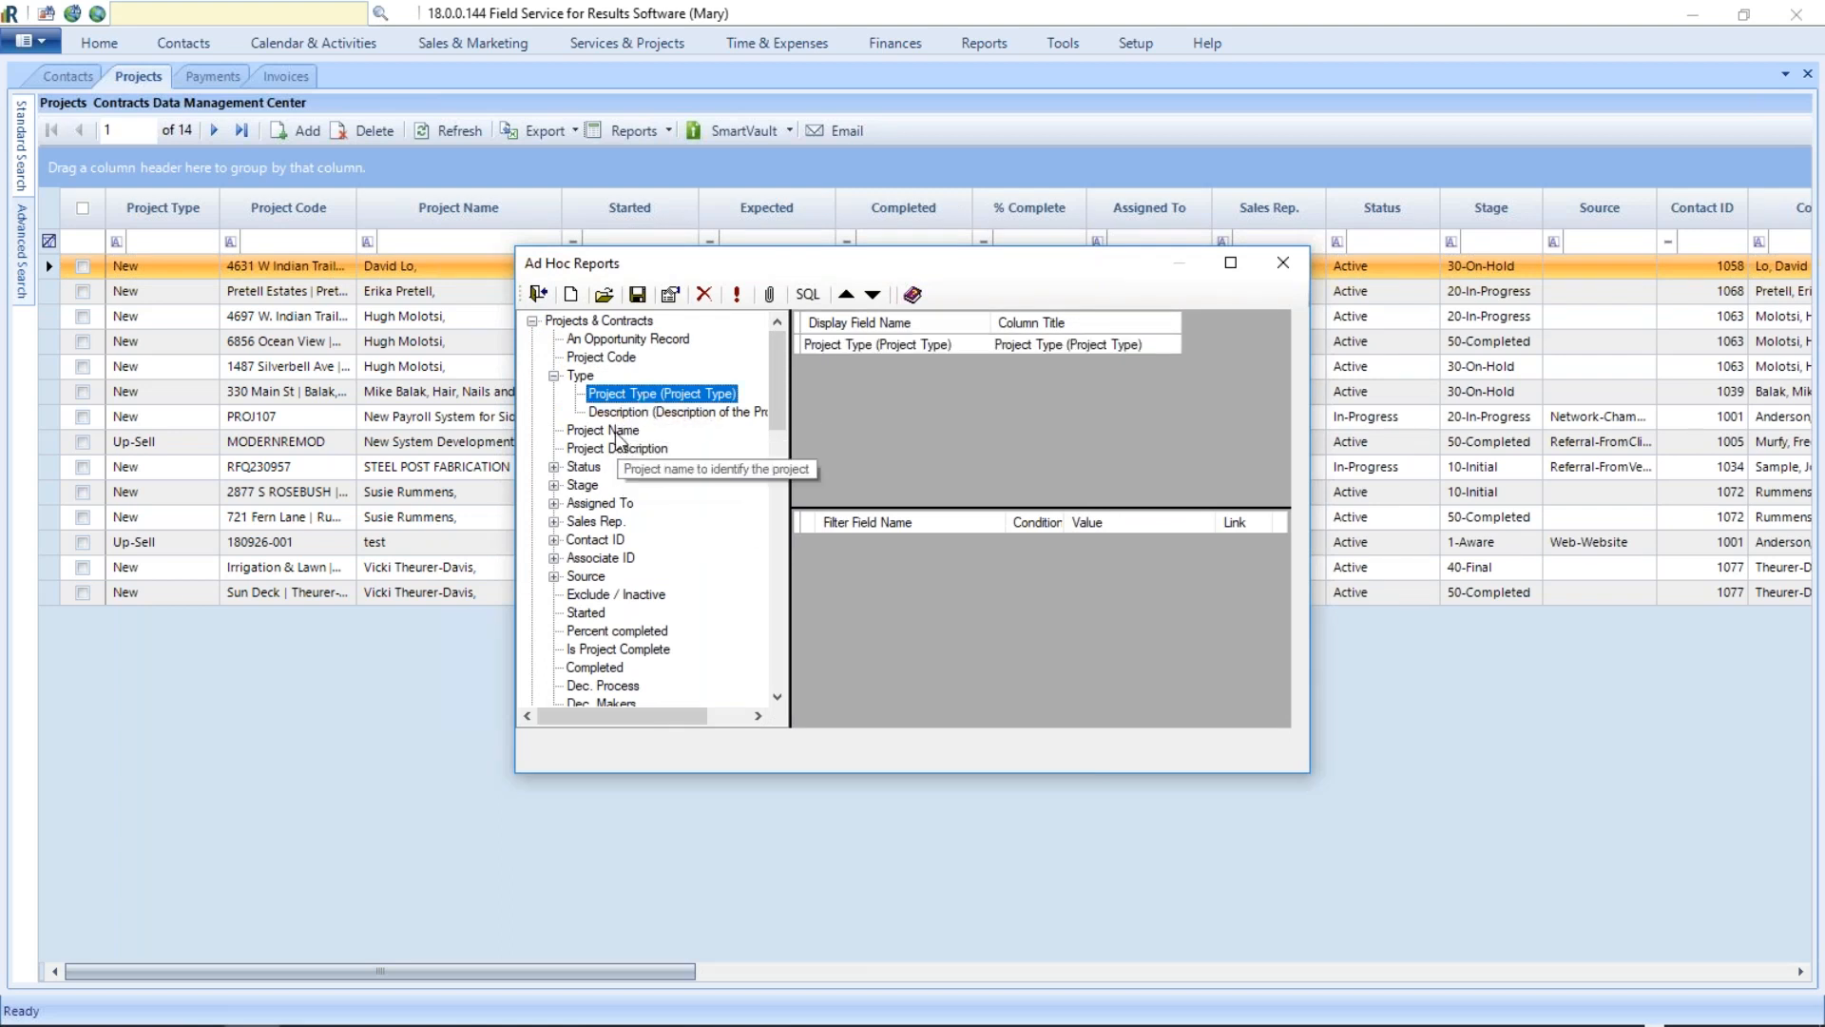
double_click(616, 431)
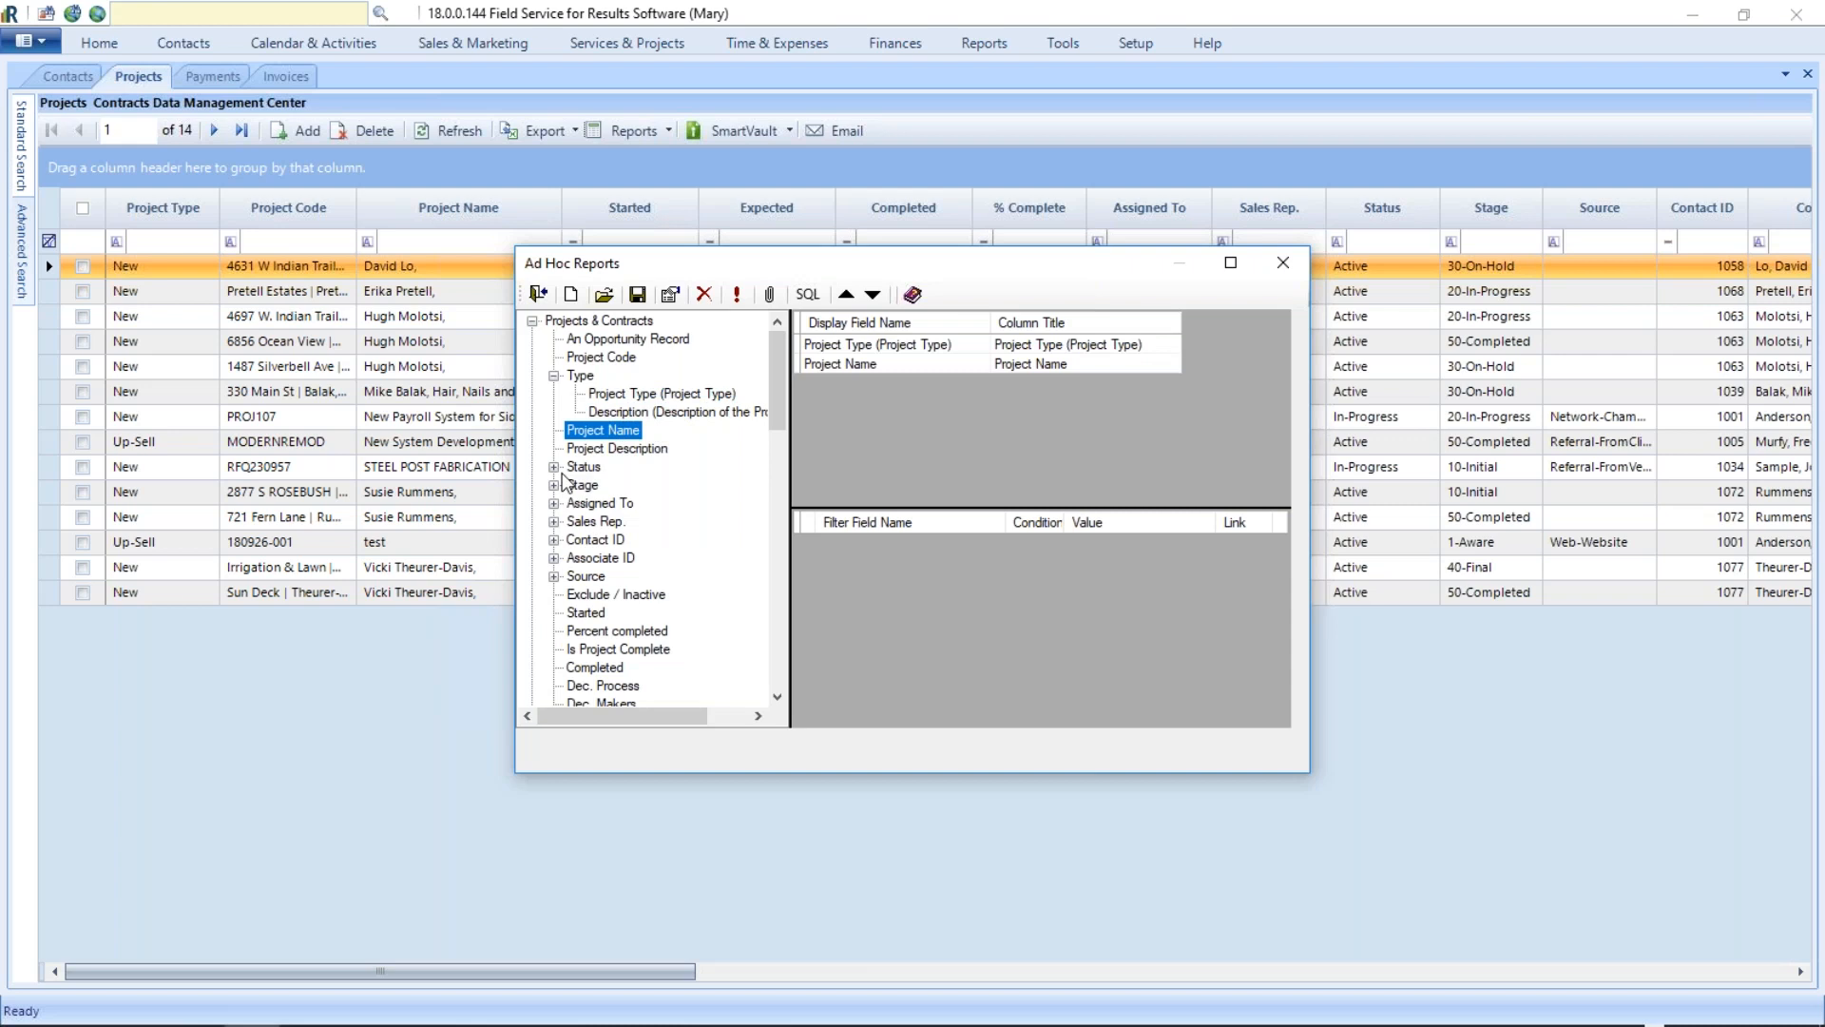
Step: Add the Project Status and Project Stage fields from the Status and Stage groups to the report
click(553, 467)
click(609, 485)
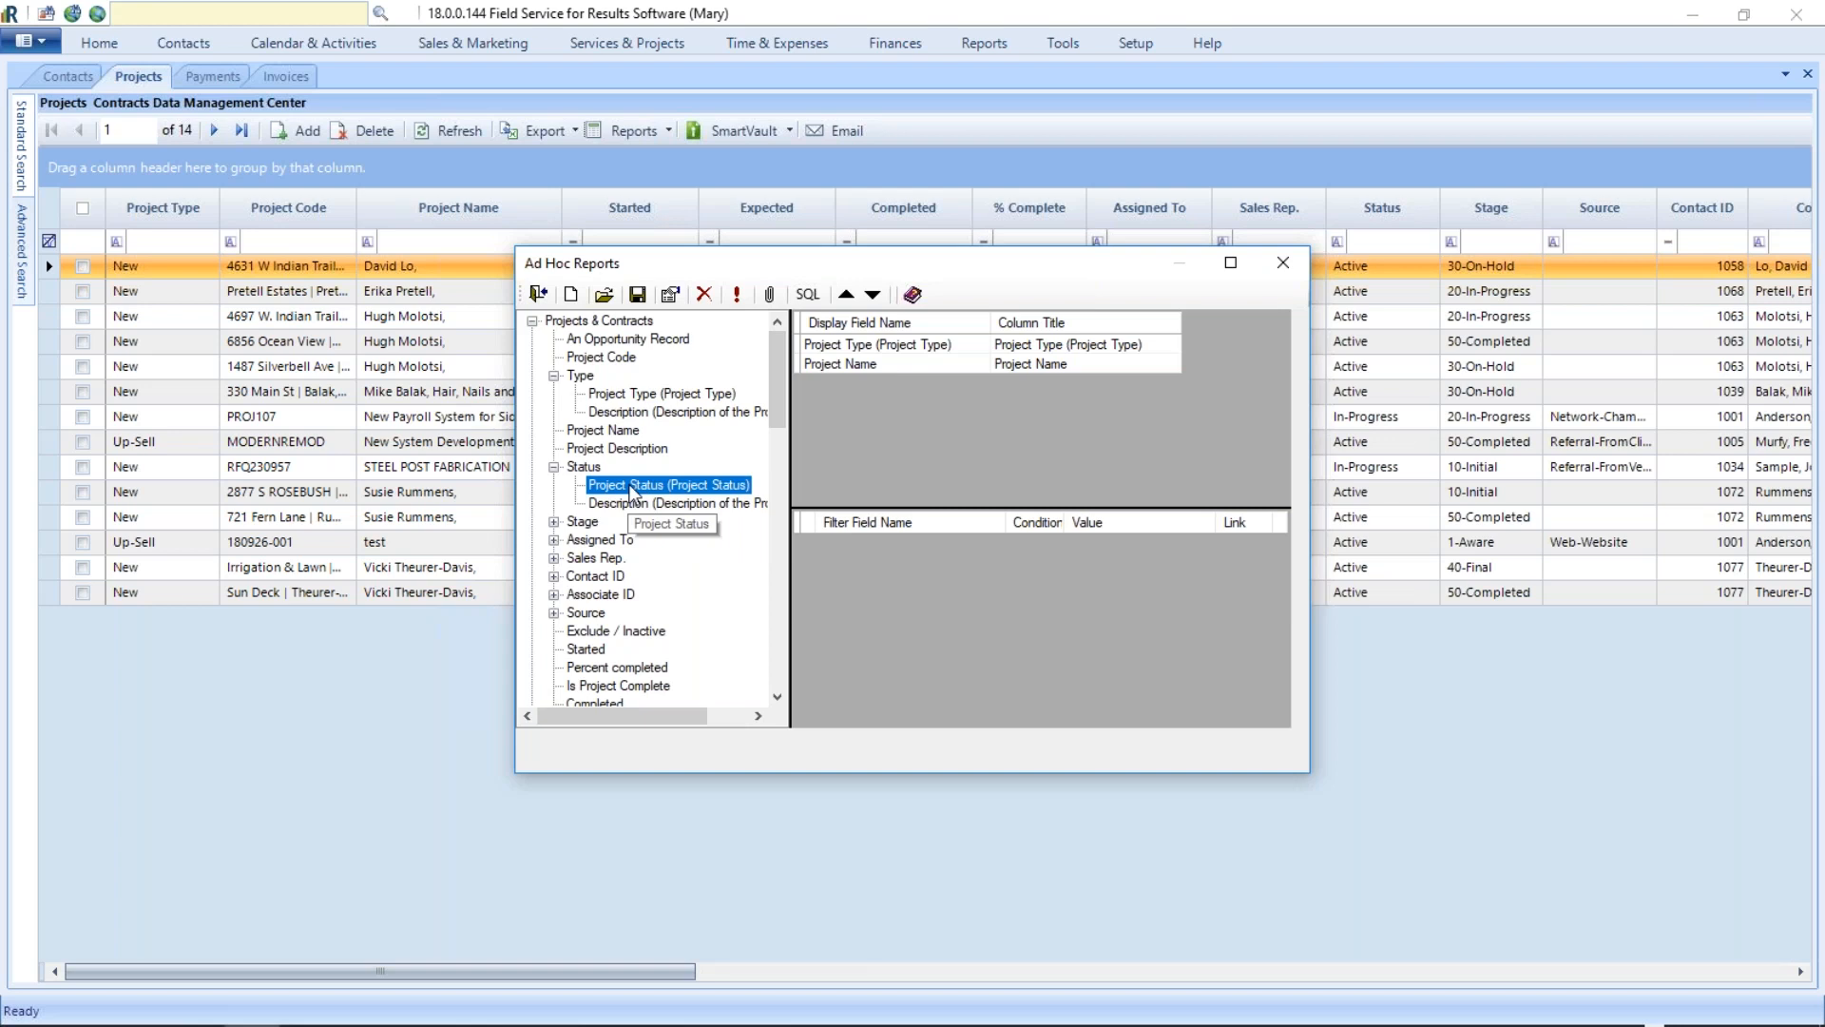
double_click(632, 486)
click(554, 522)
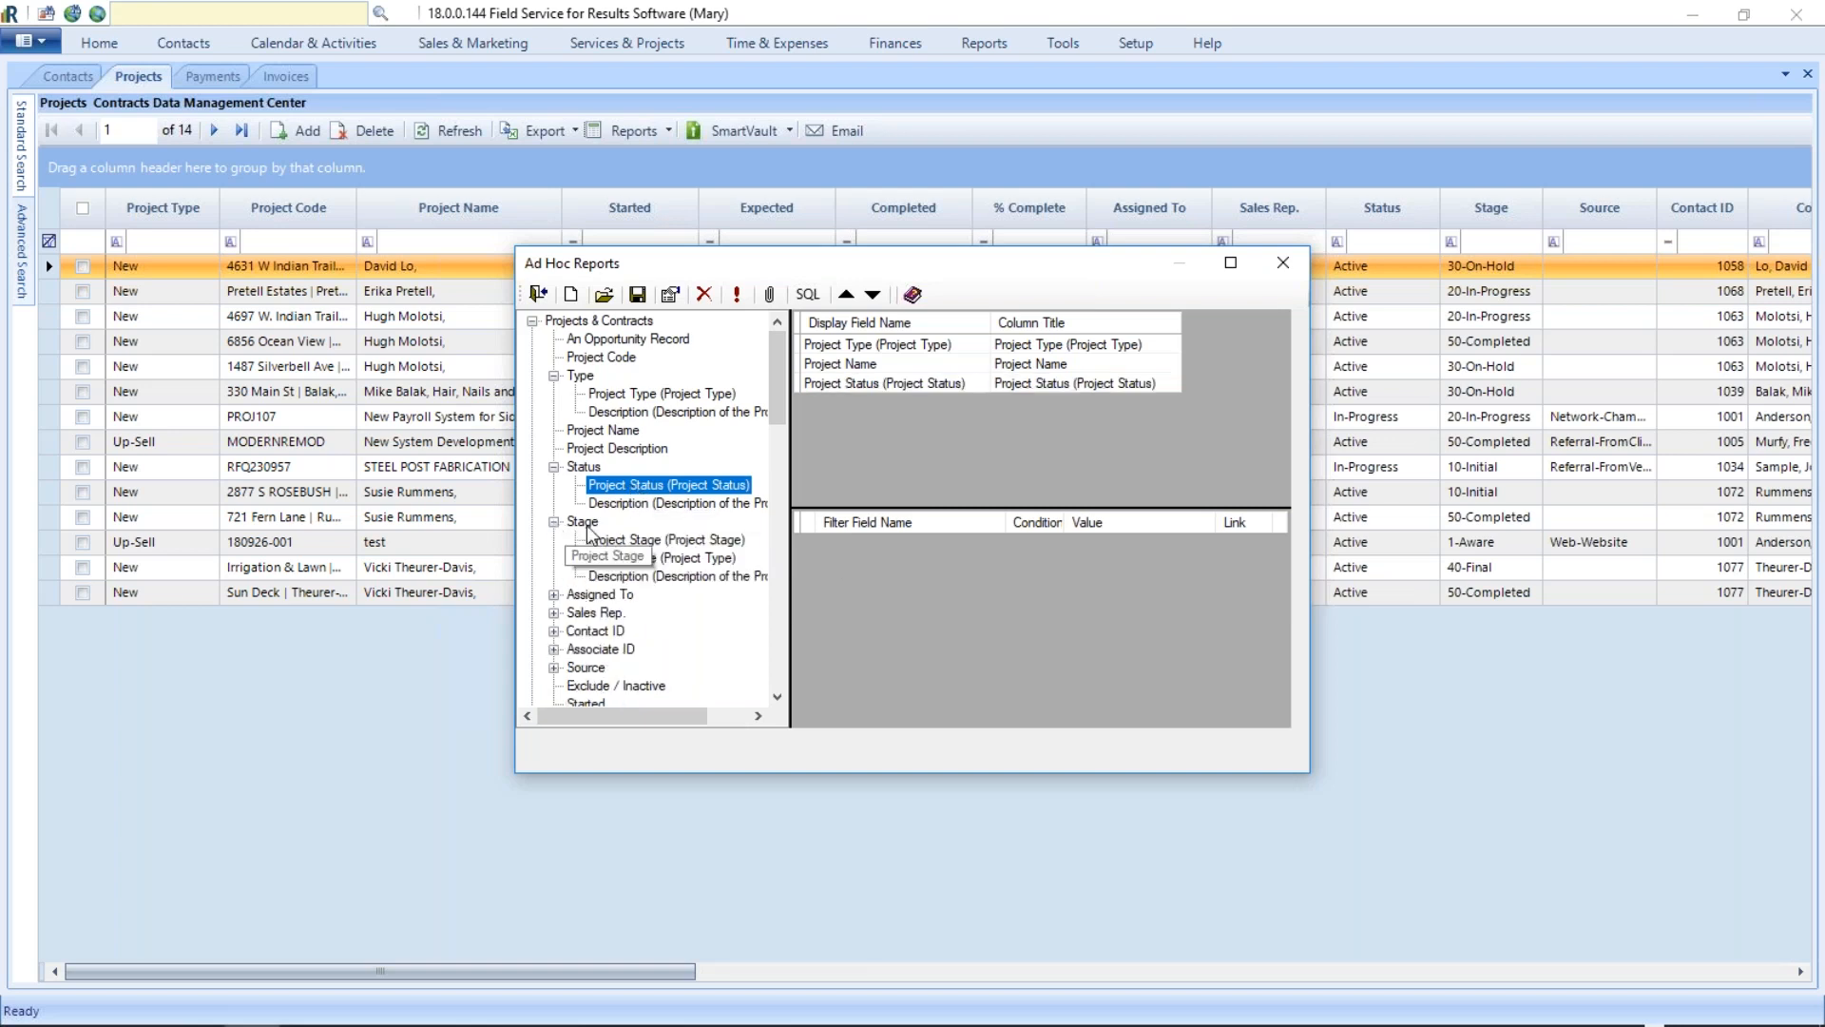
double_click(628, 539)
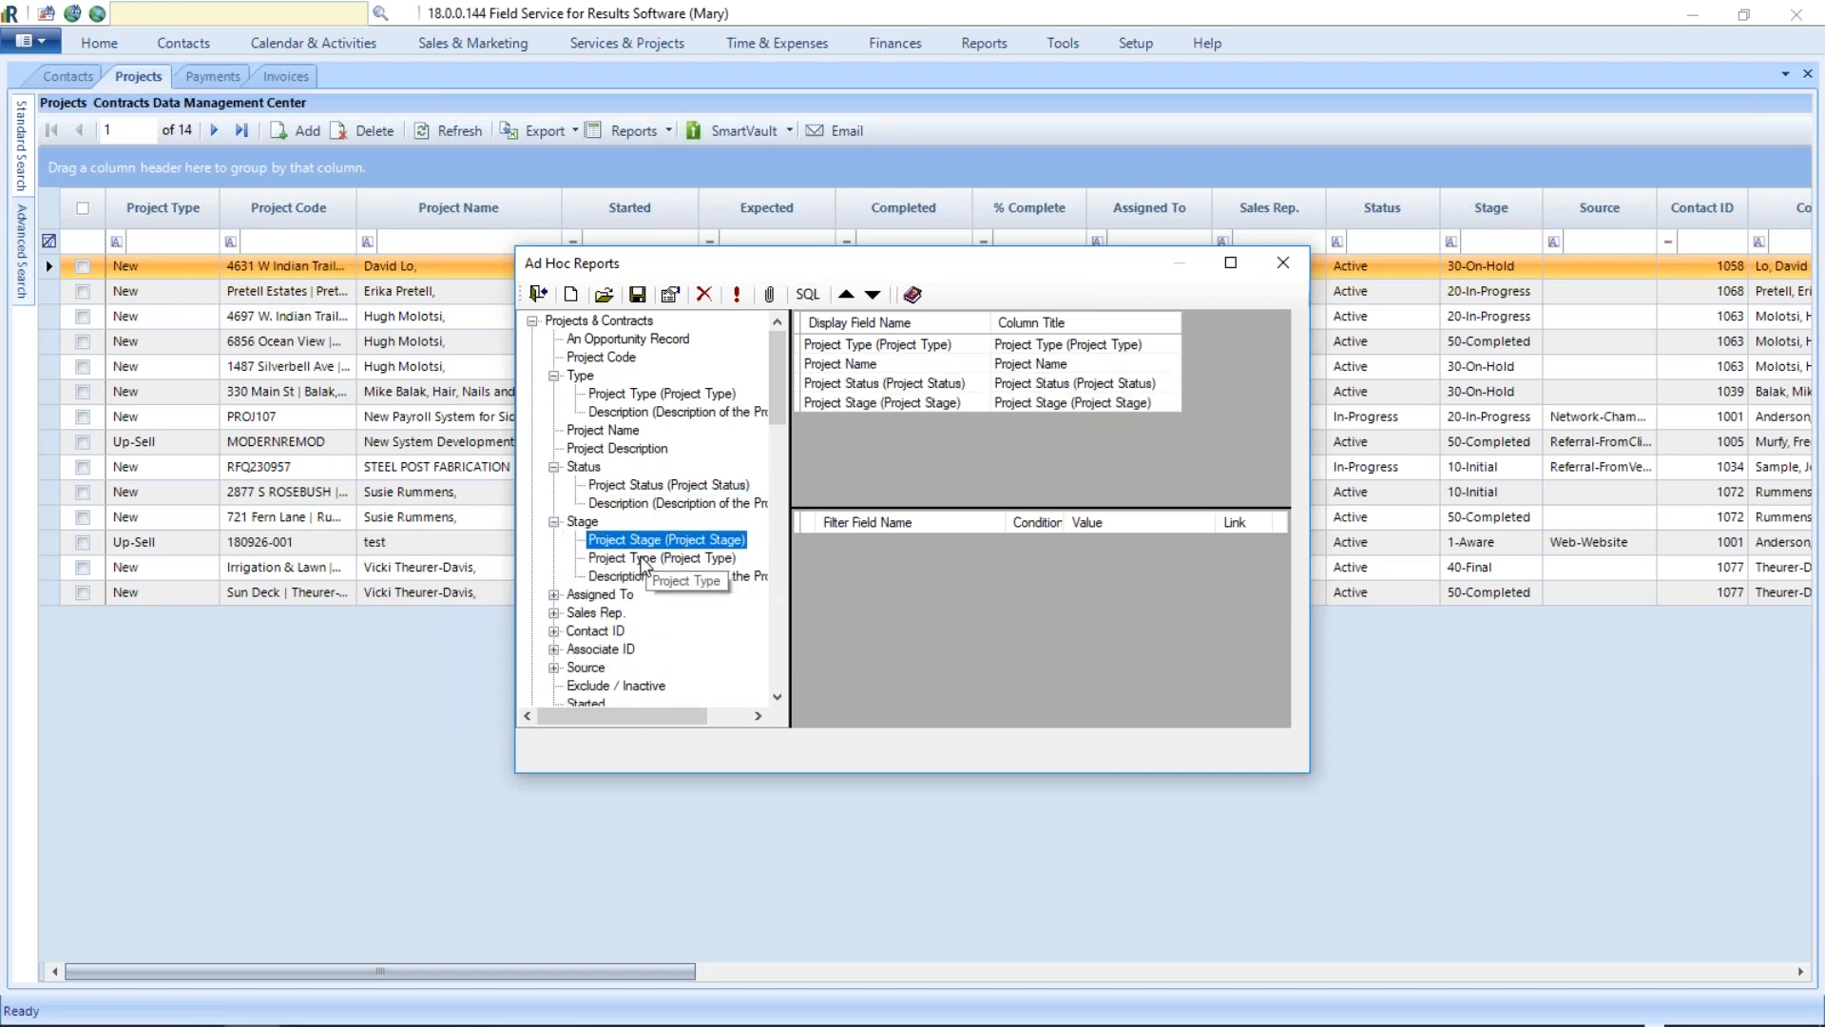
Step: Enlarge the ad hoc report window and add the Started and Completed fields to the report
scroll(682, 579, down, 3)
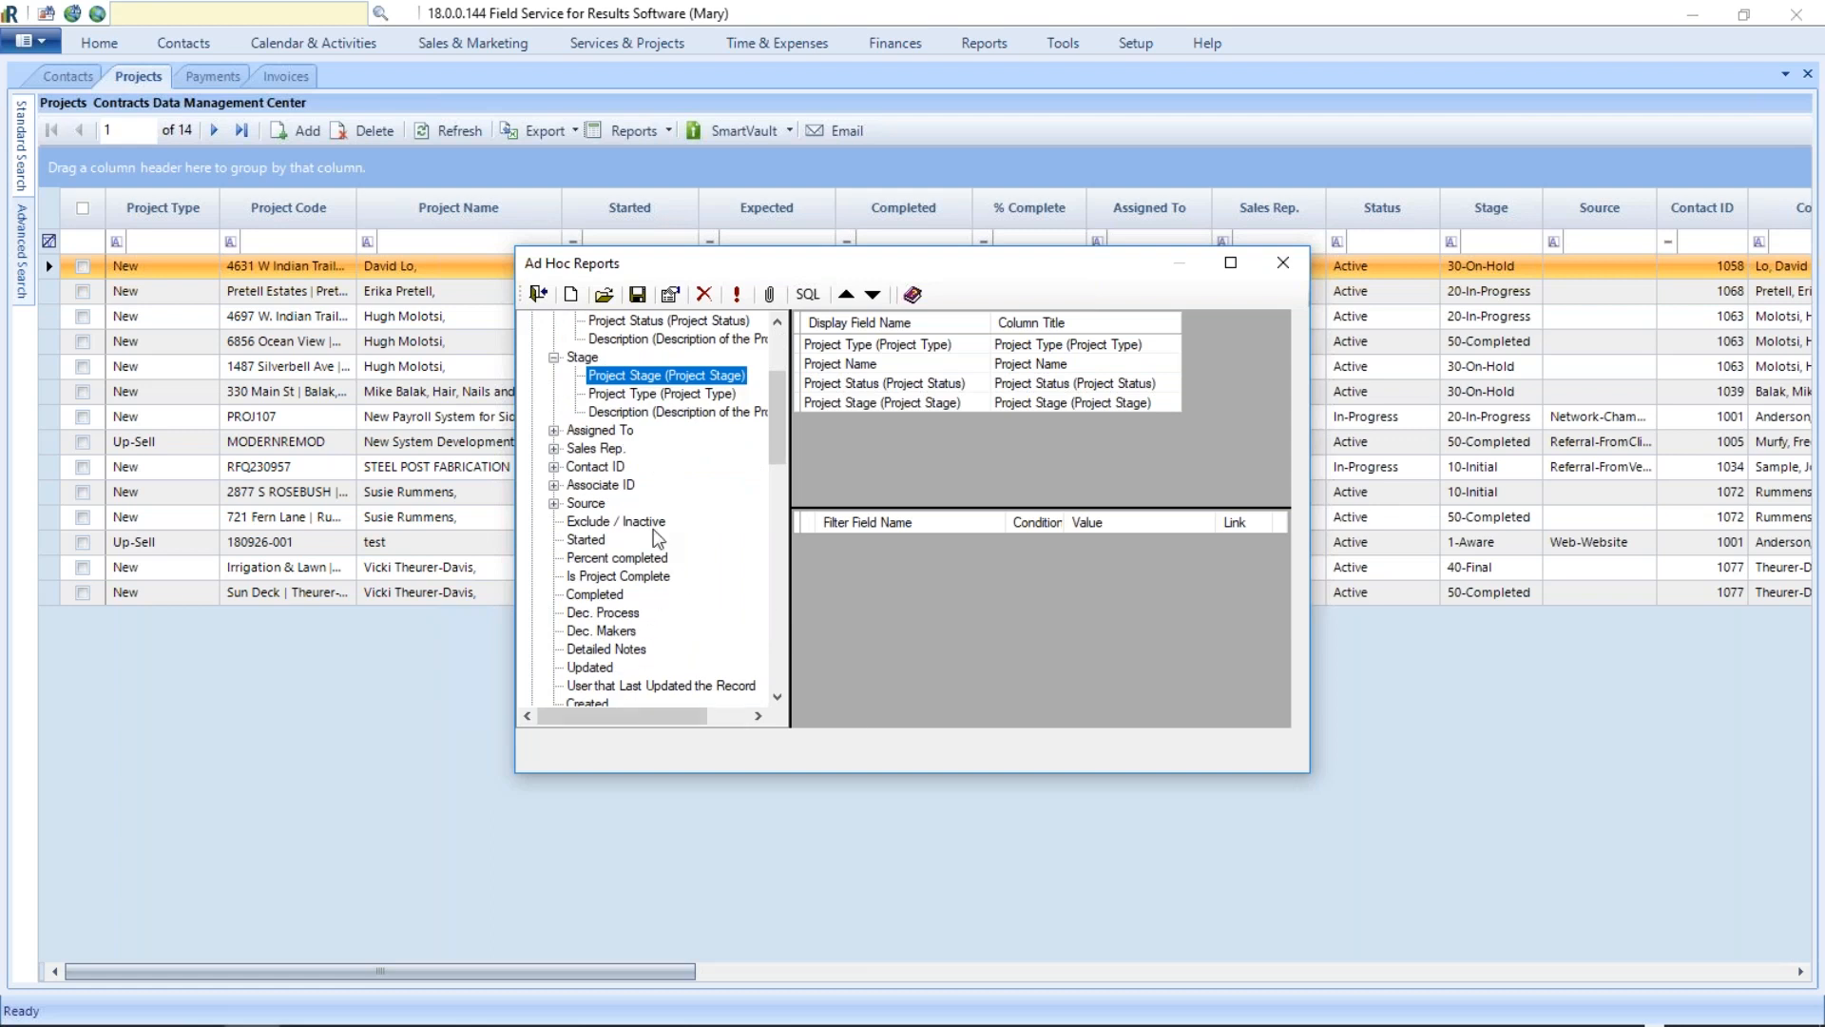
drag(519, 780, 483, 983)
scroll(637, 719, up, 1)
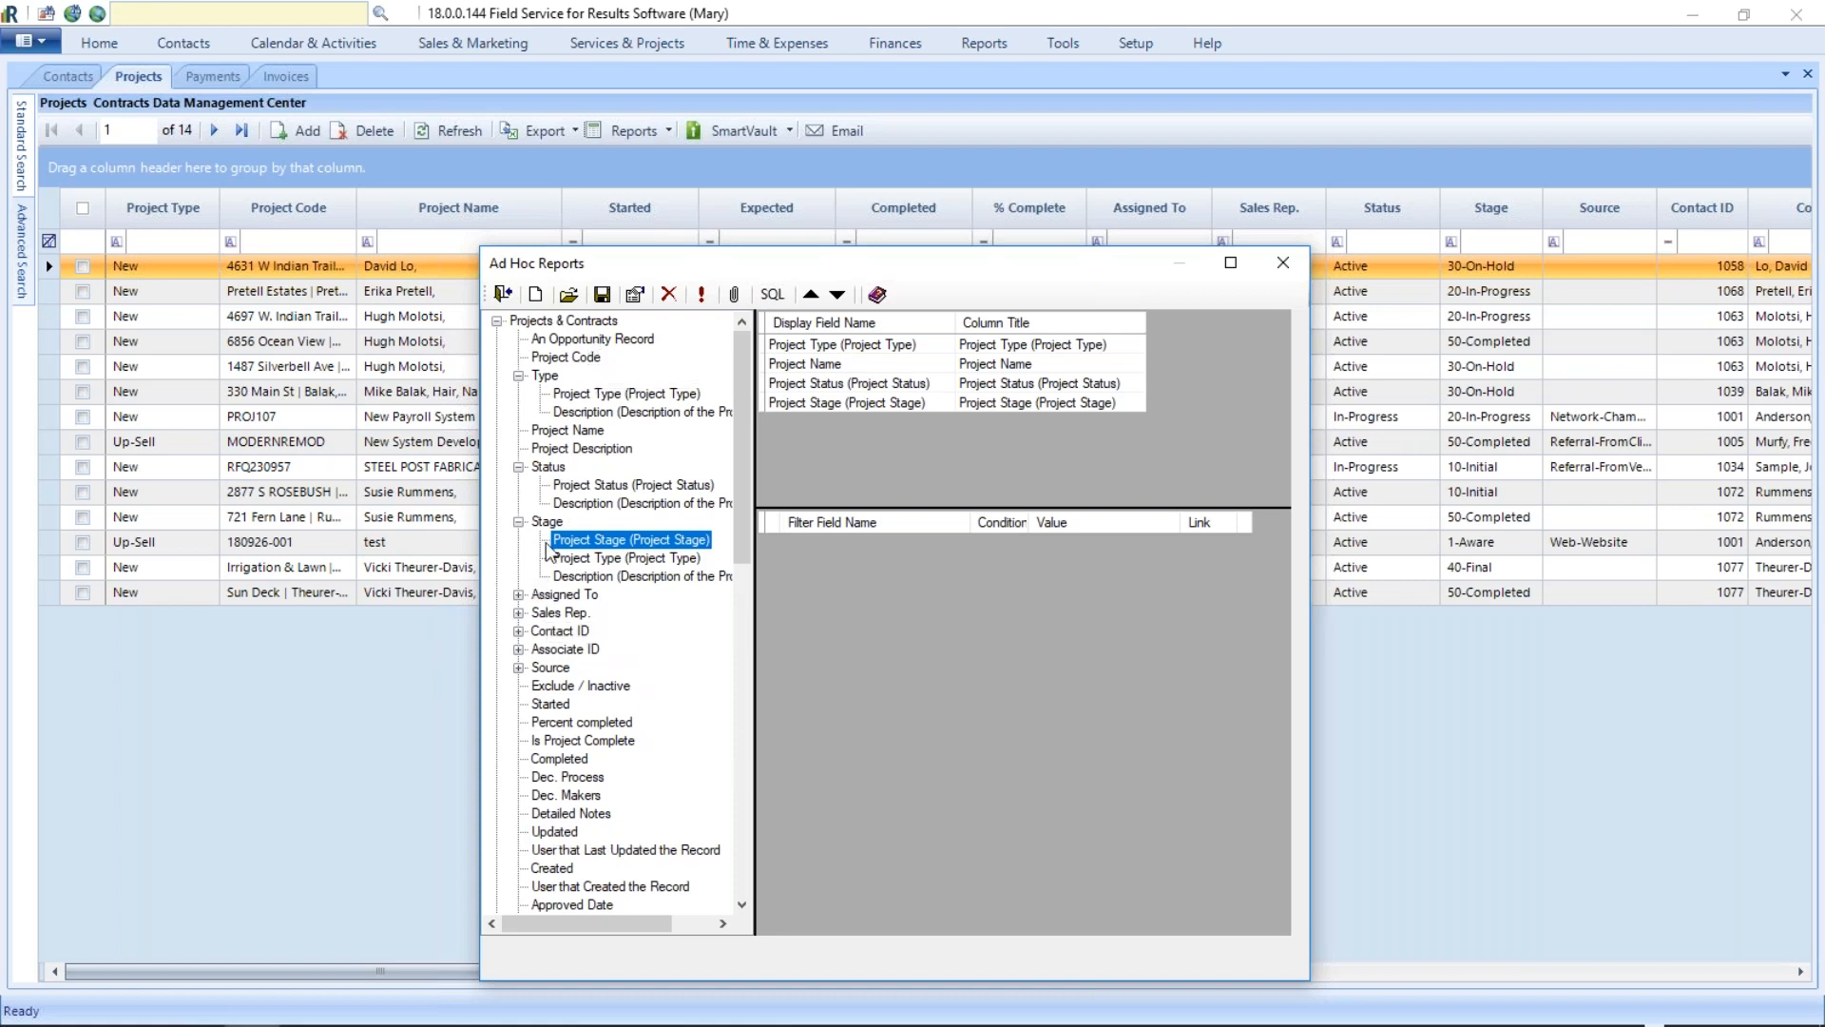
double_click(550, 703)
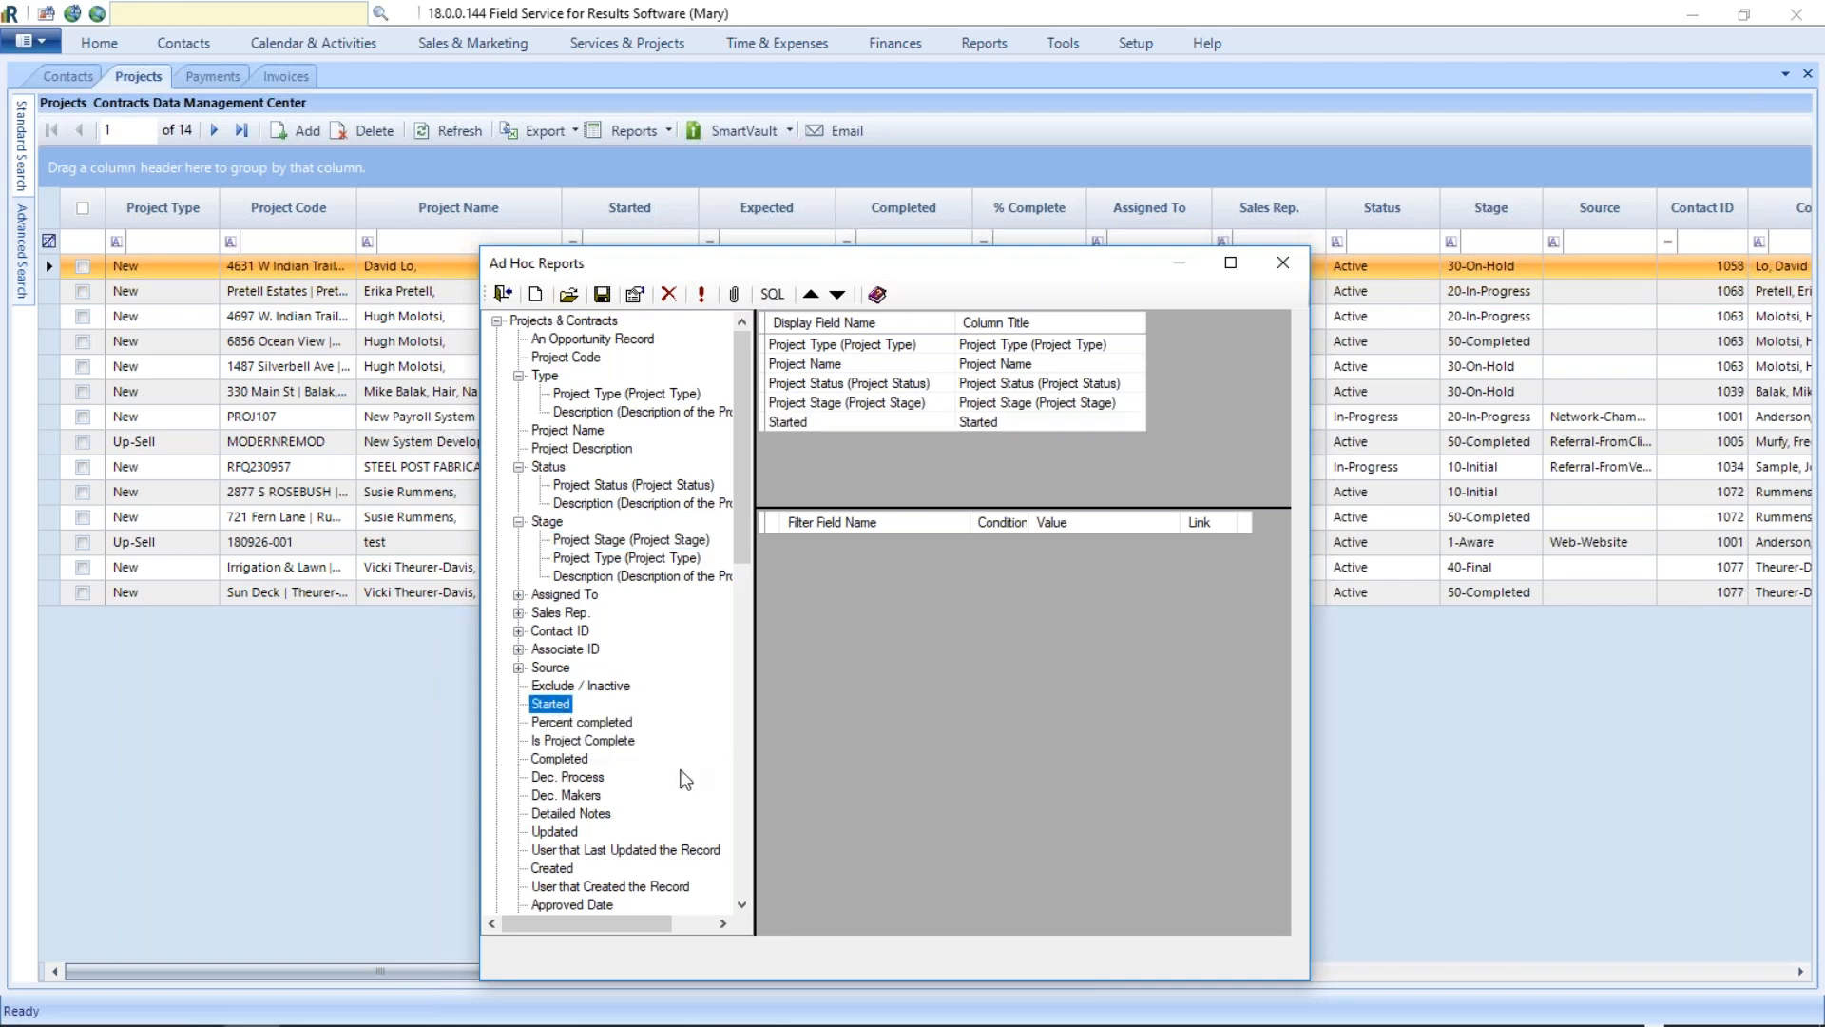
double_click(562, 757)
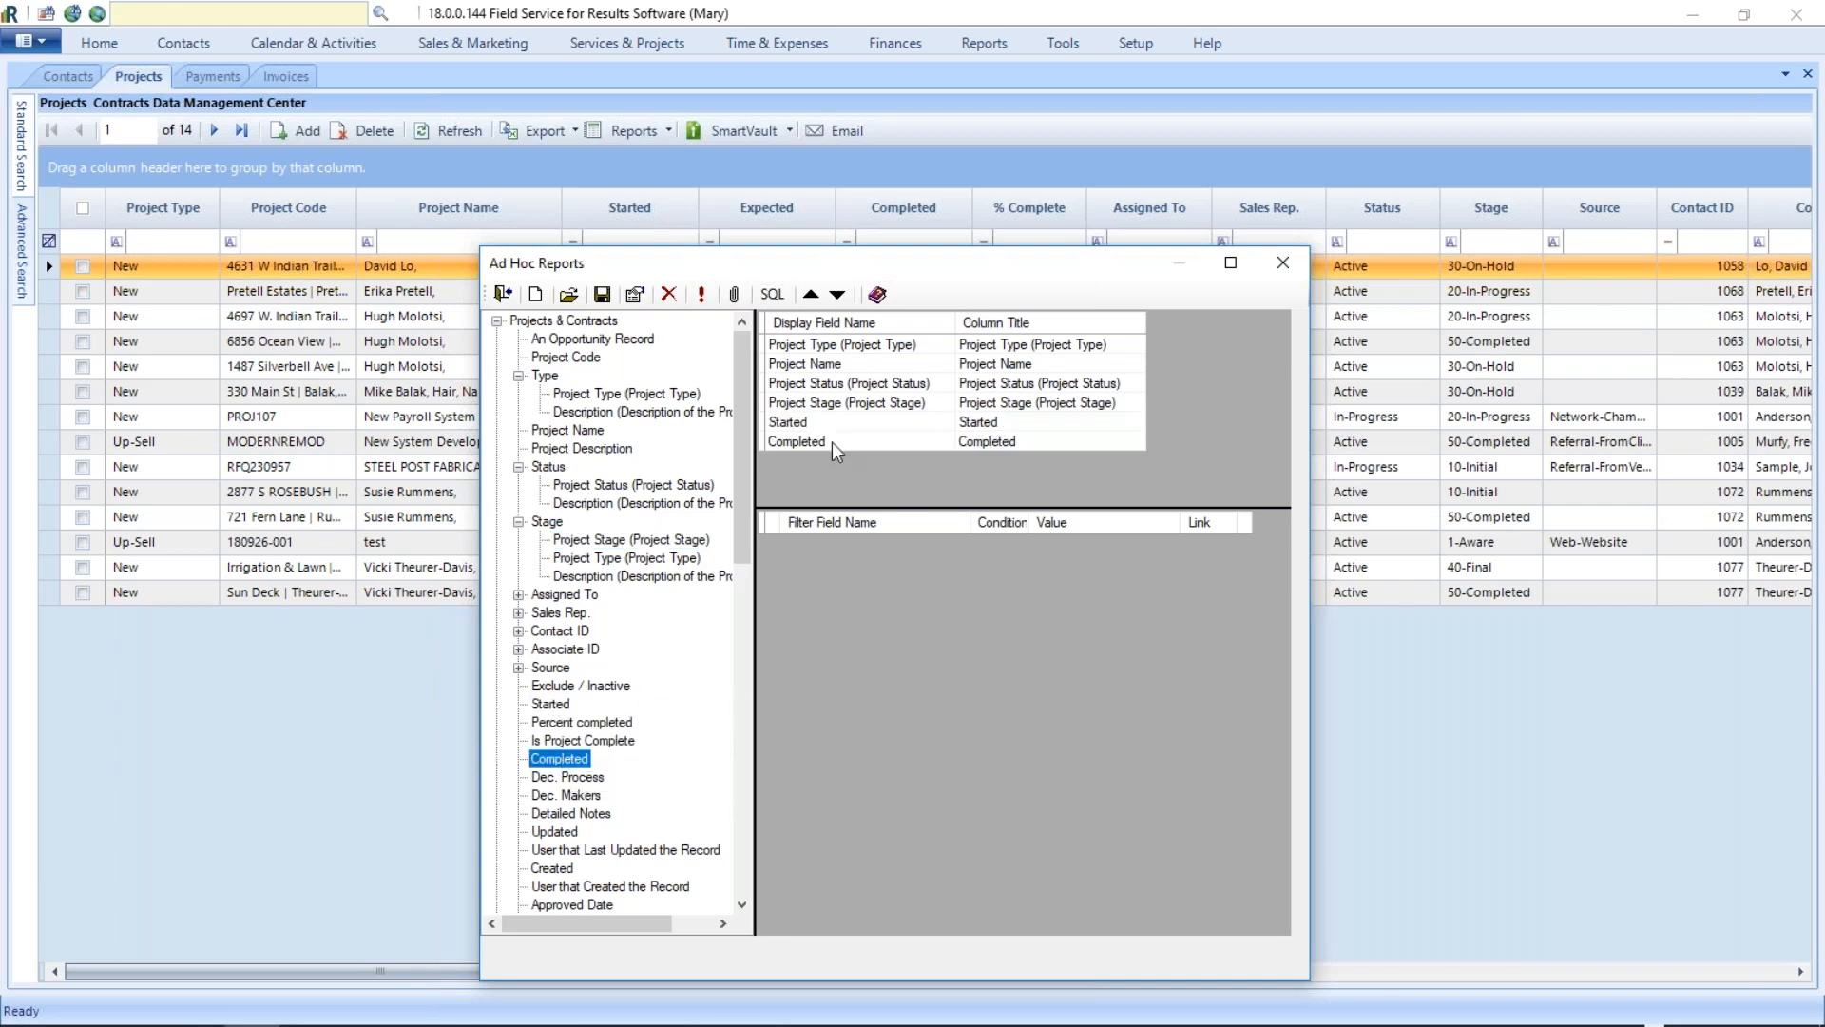
Step: Run the project report, maximize its results, widen the Project Name and Project Status columns, and close the results
click(702, 295)
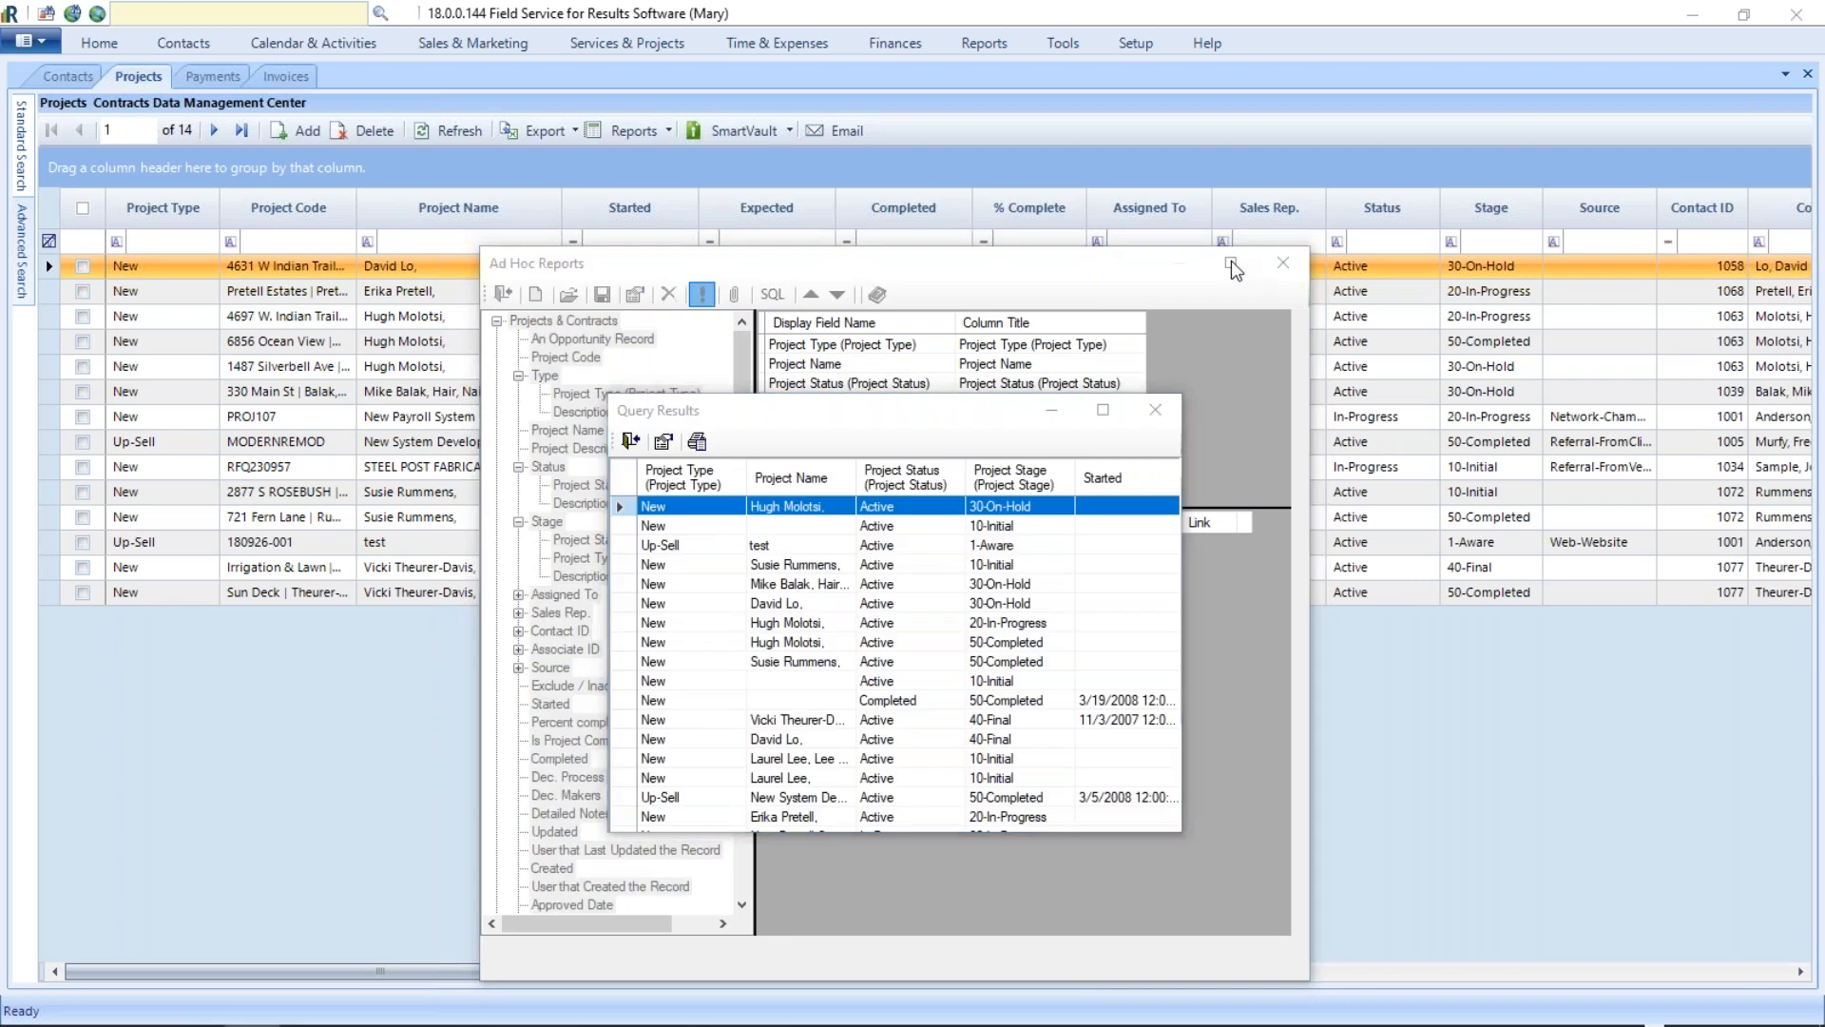
click(1102, 410)
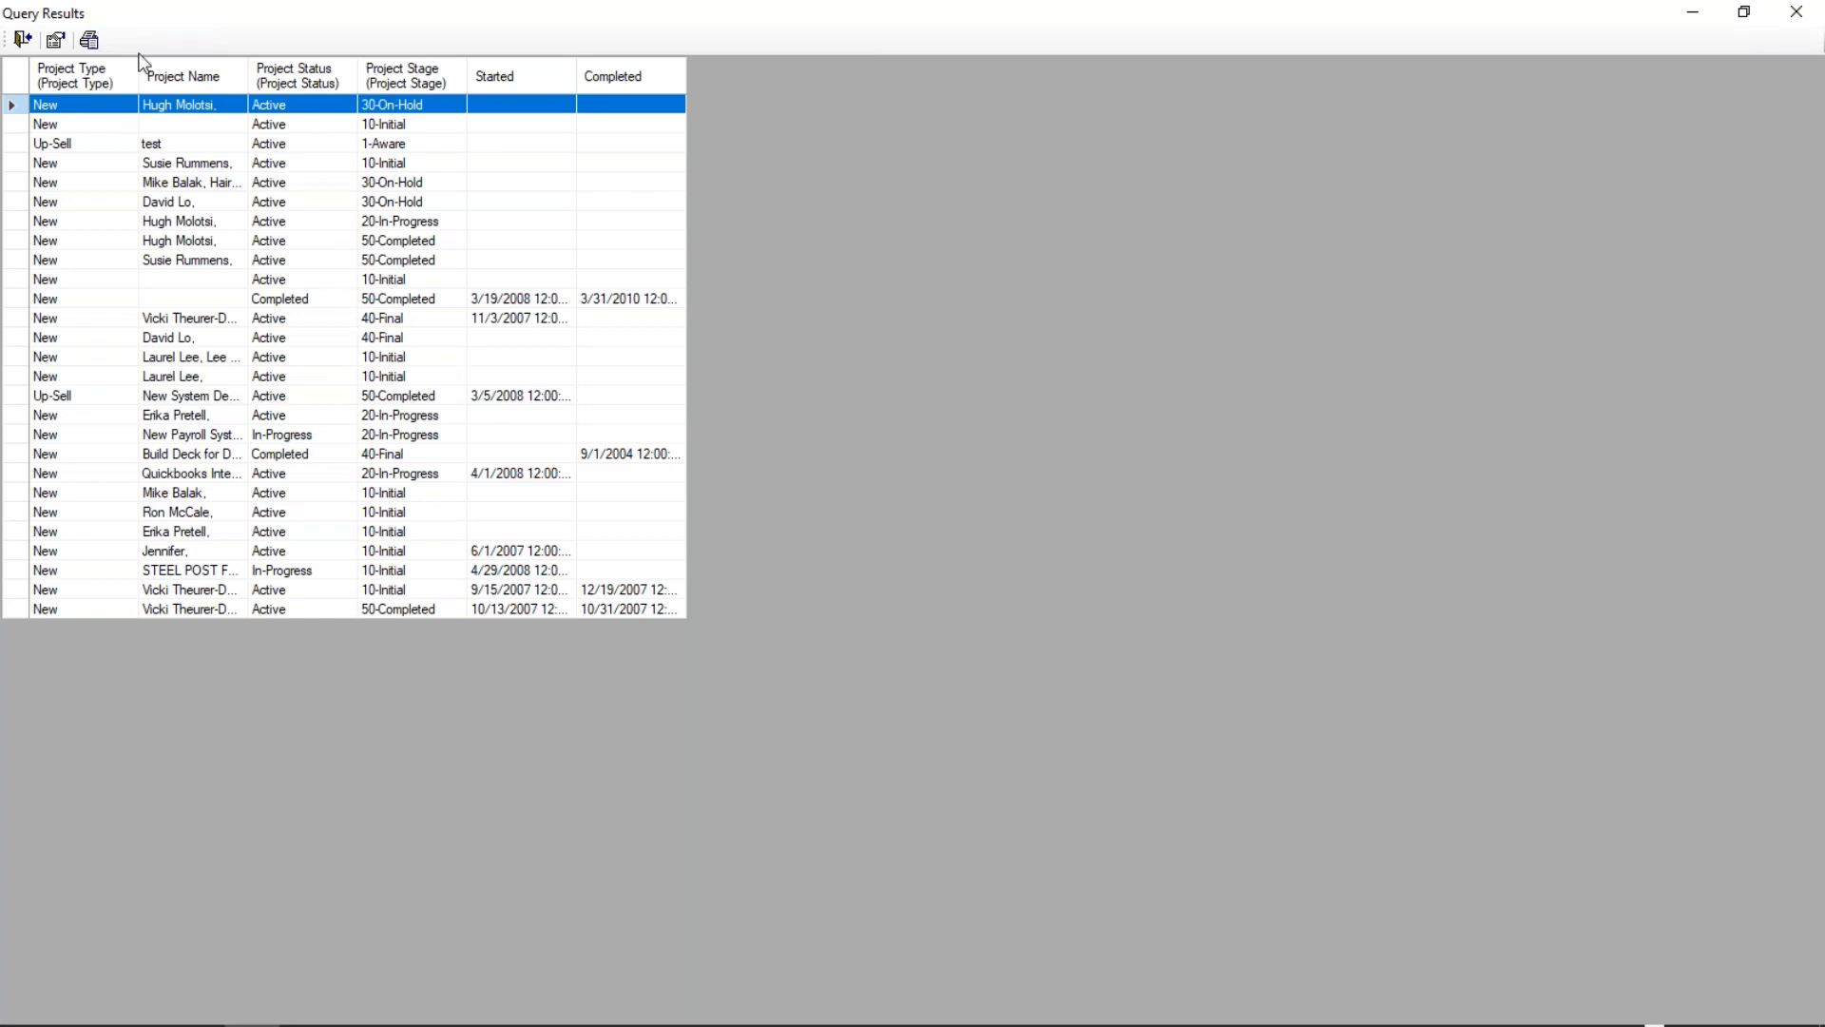
drag(246, 73, 504, 74)
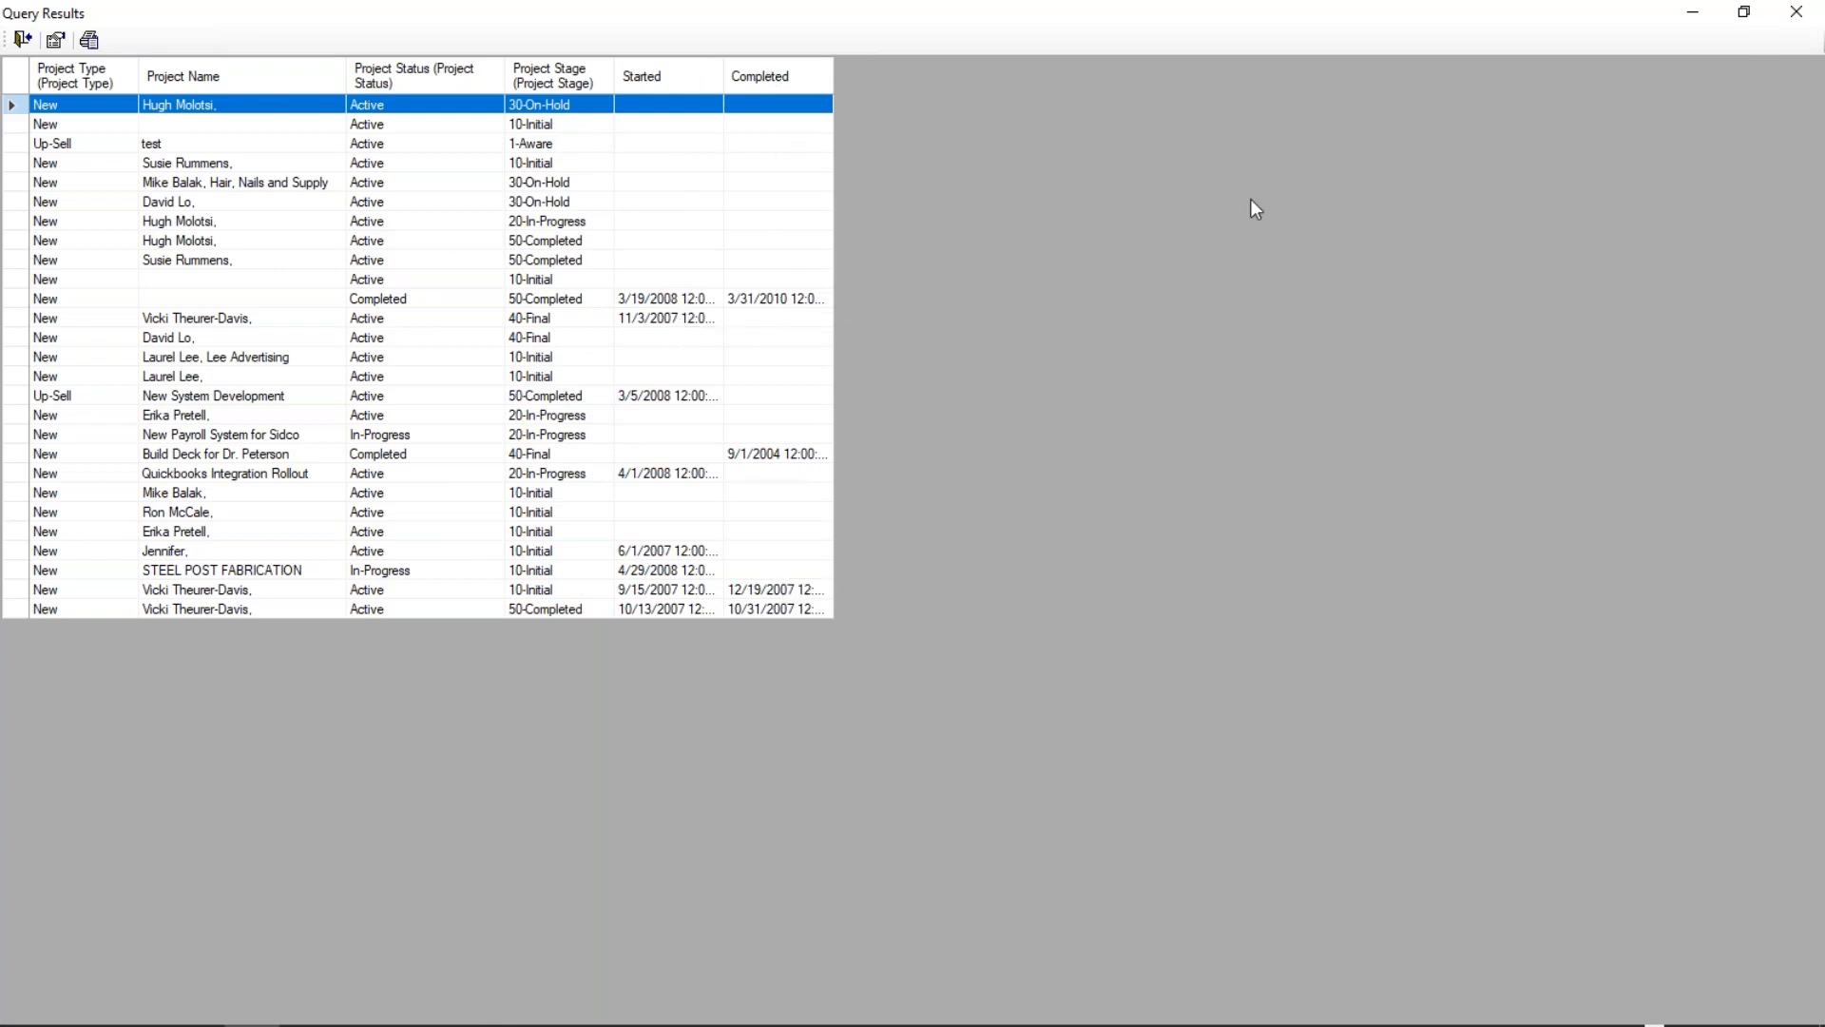
click(1796, 11)
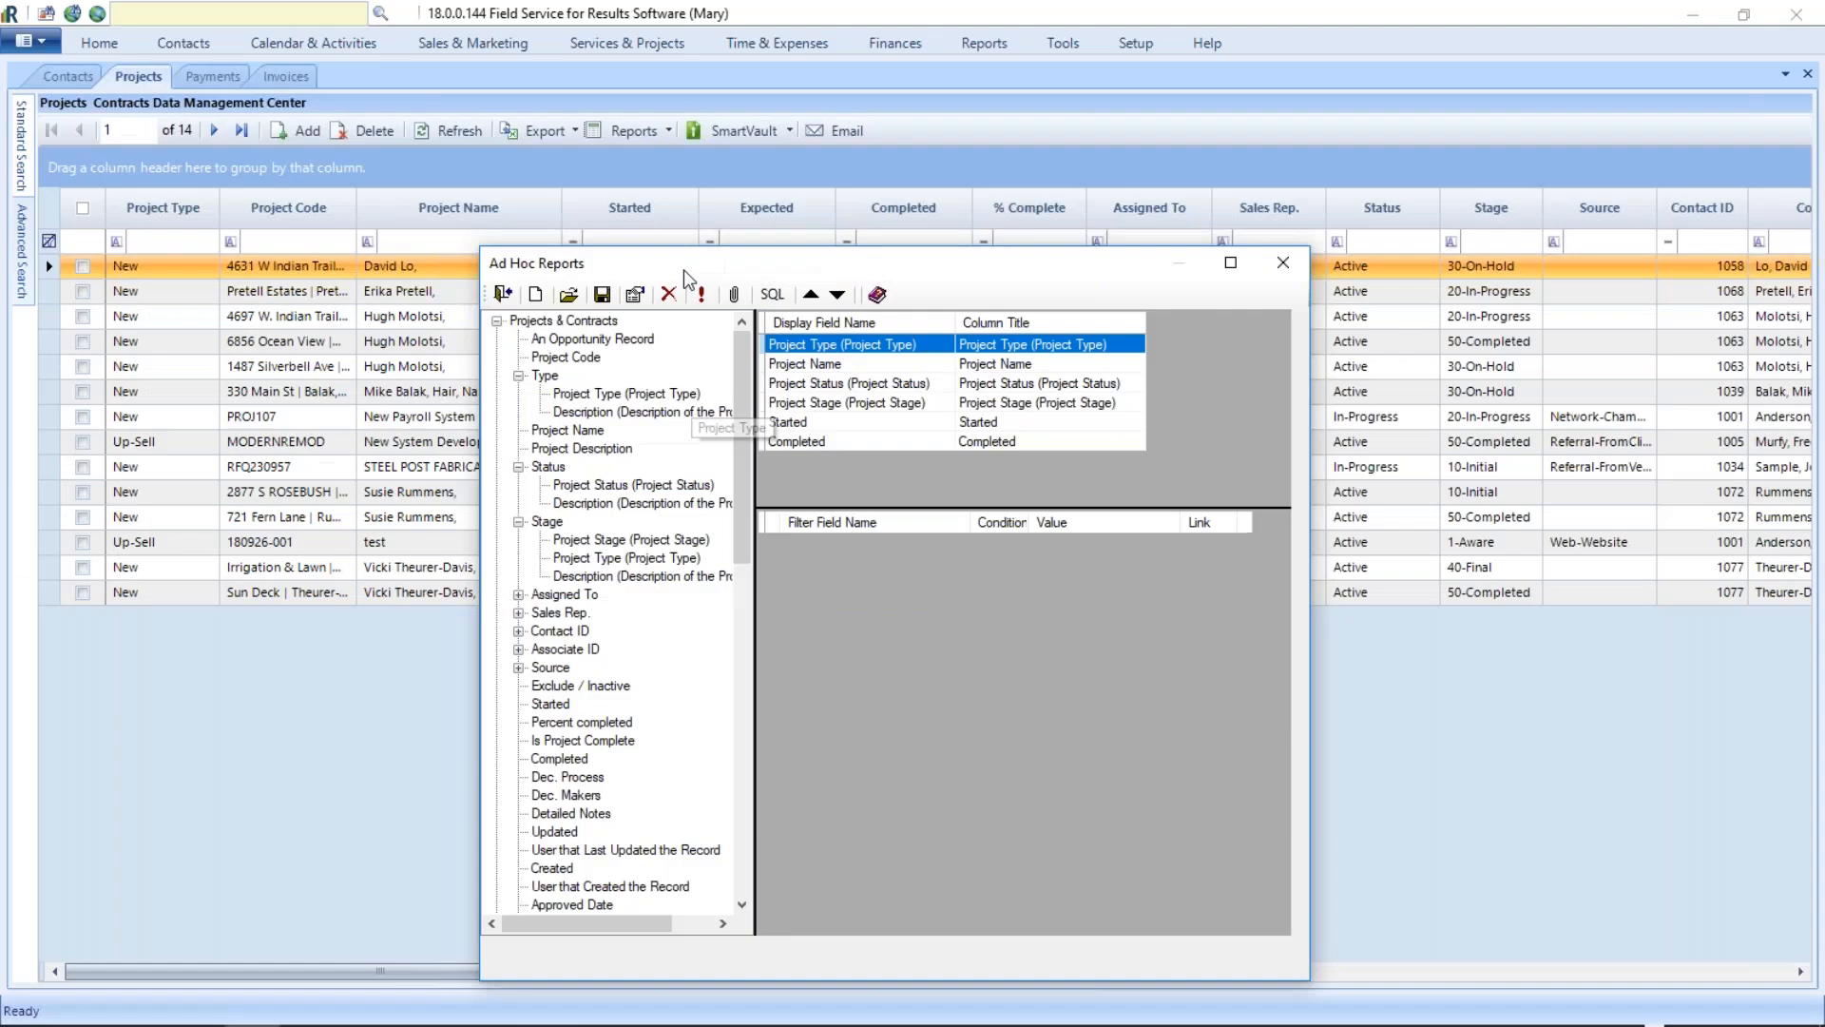
Step: Check the list of saved project queries and close it without opening one
click(568, 294)
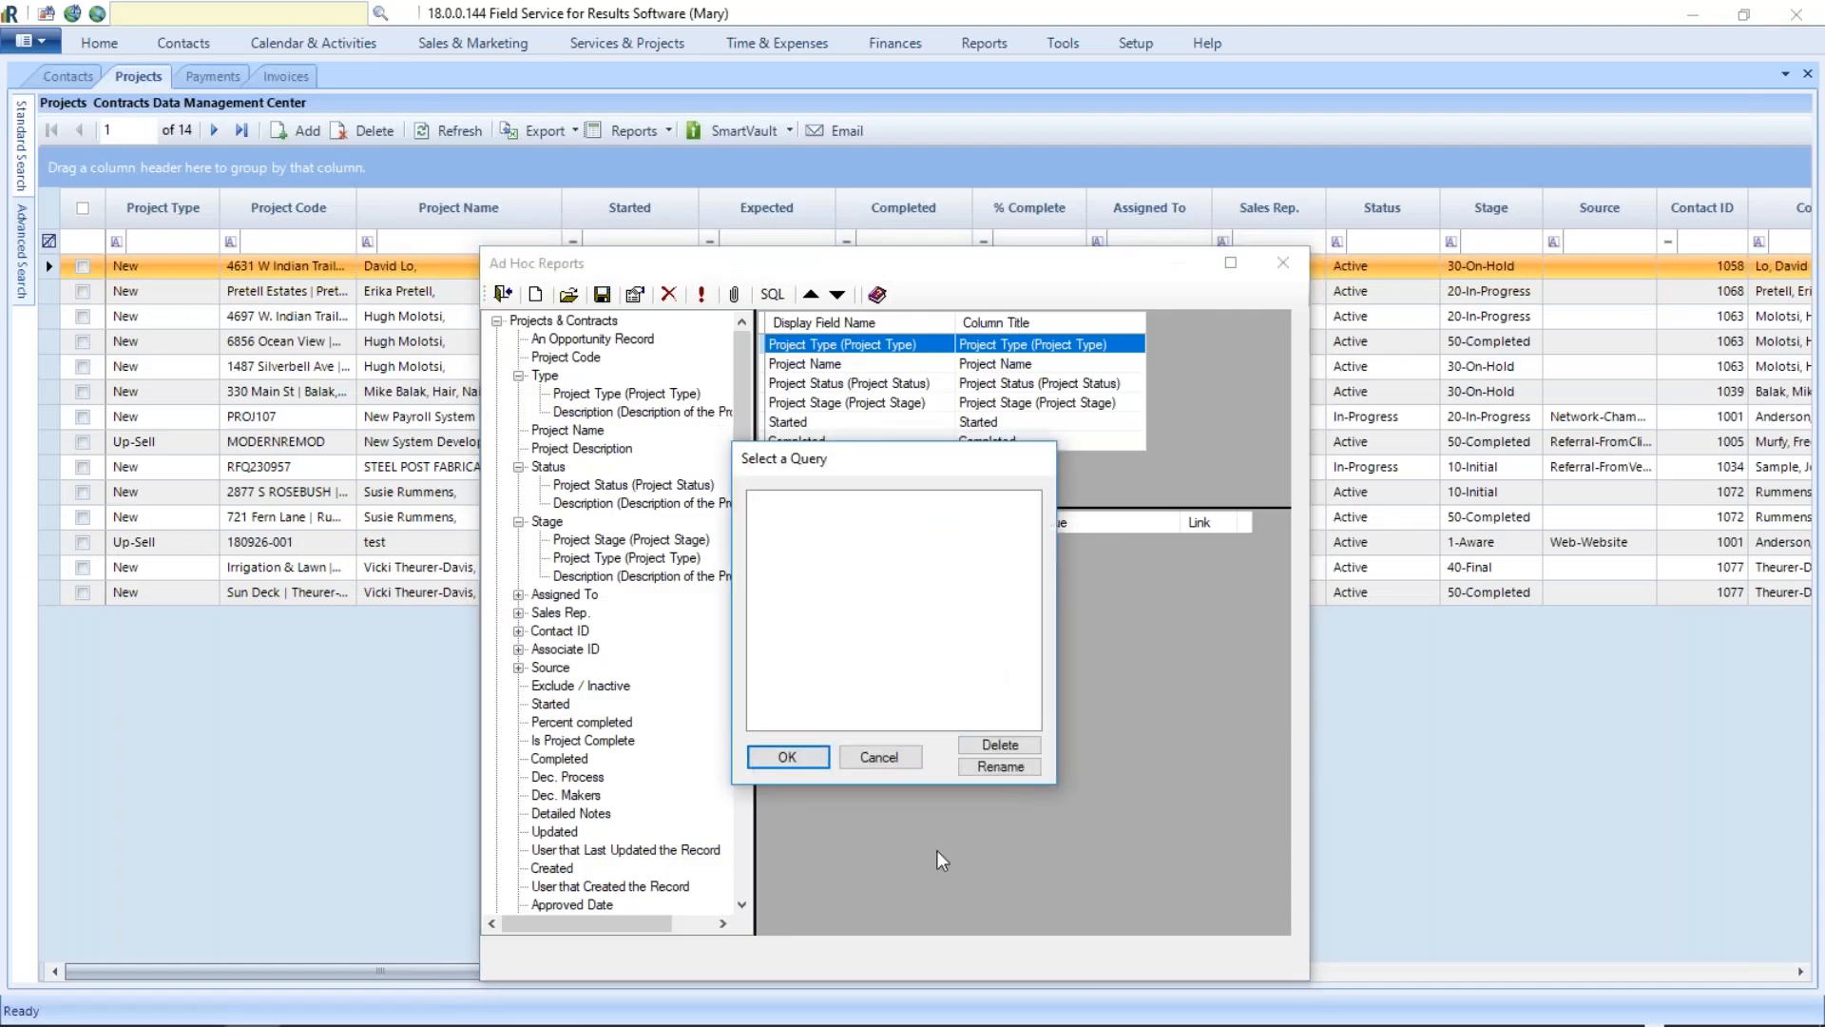
click(879, 756)
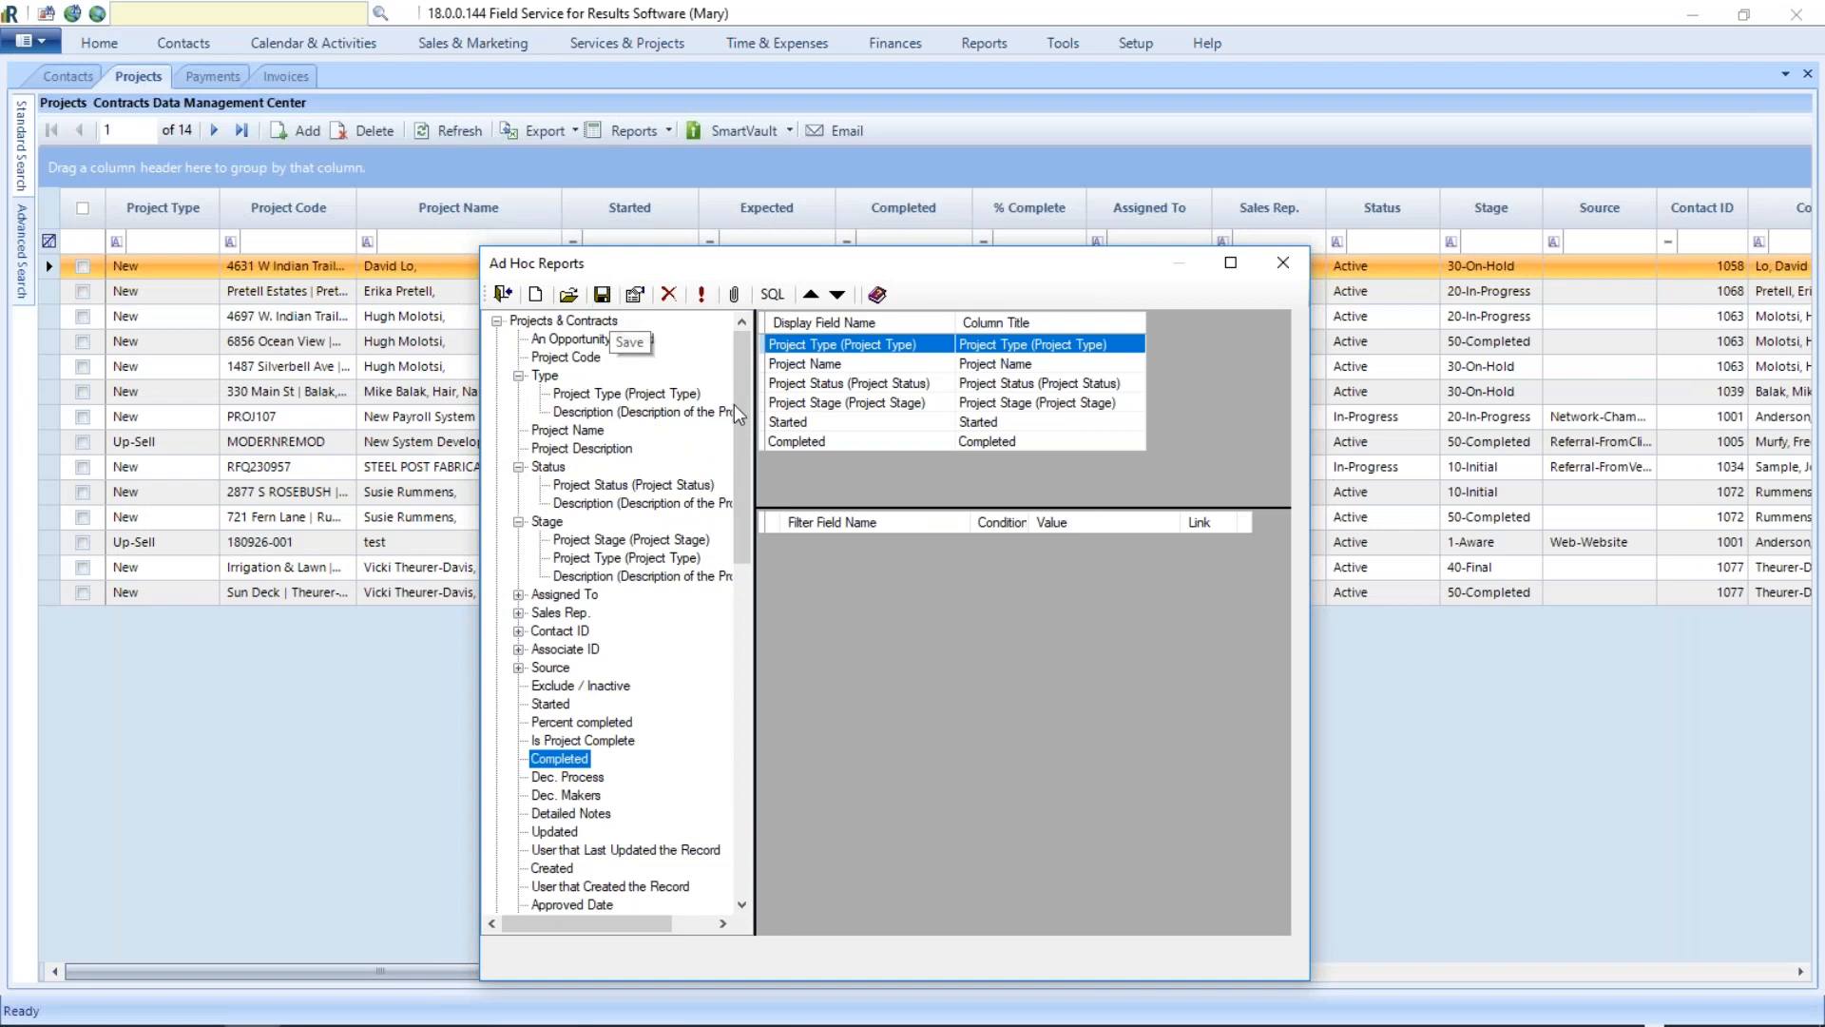
Step: Add the Invoice #, Date and Invoice Total fields from the Invoices group to the project report
click(495, 321)
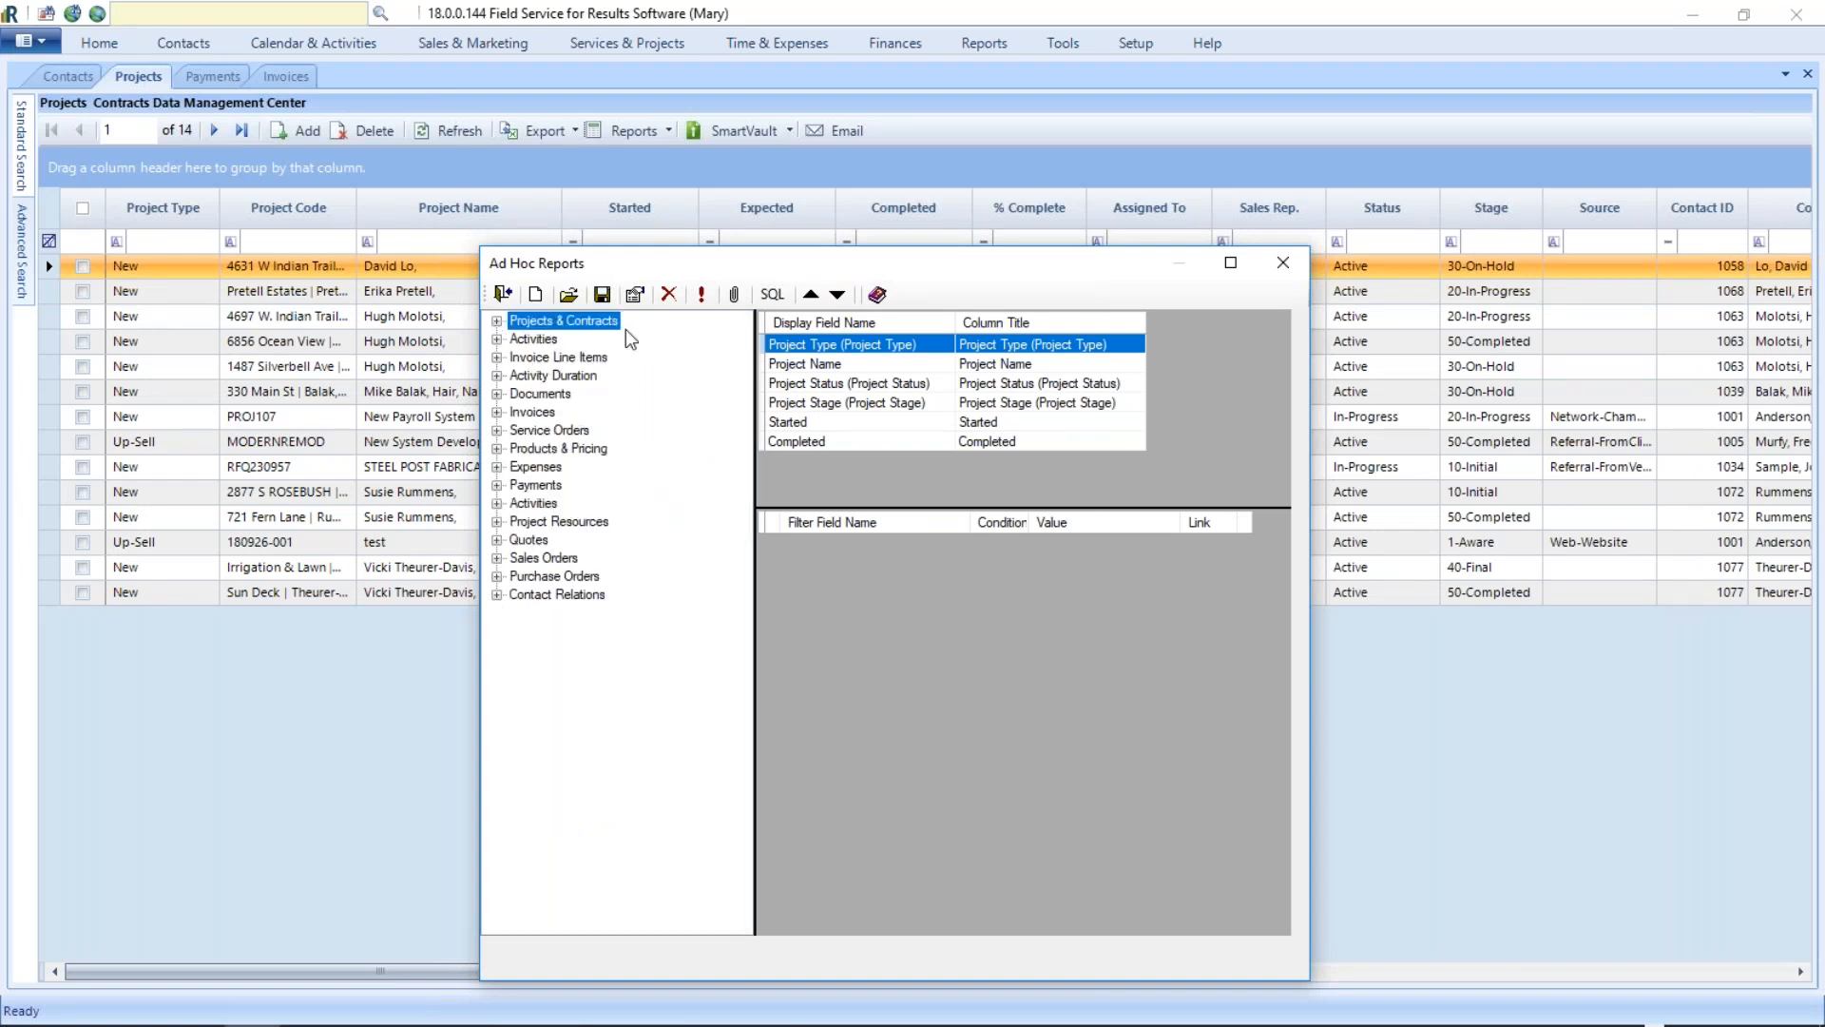
click(496, 414)
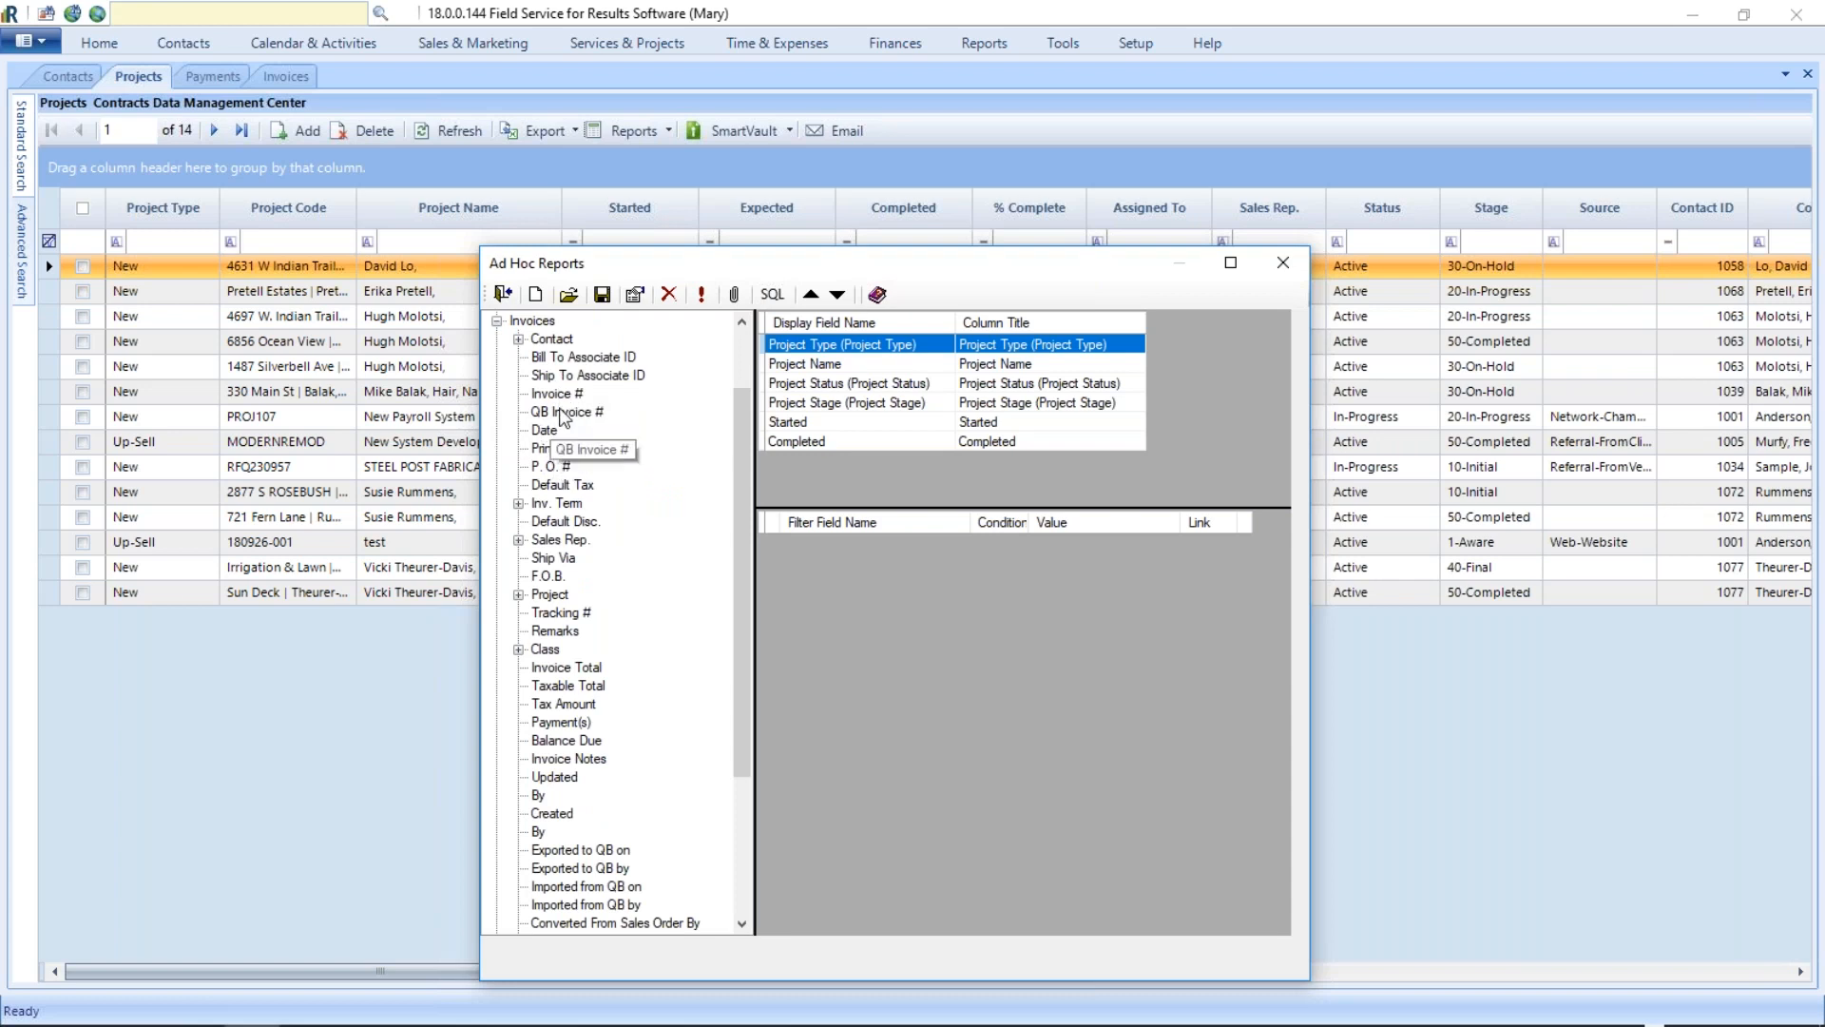
click(561, 410)
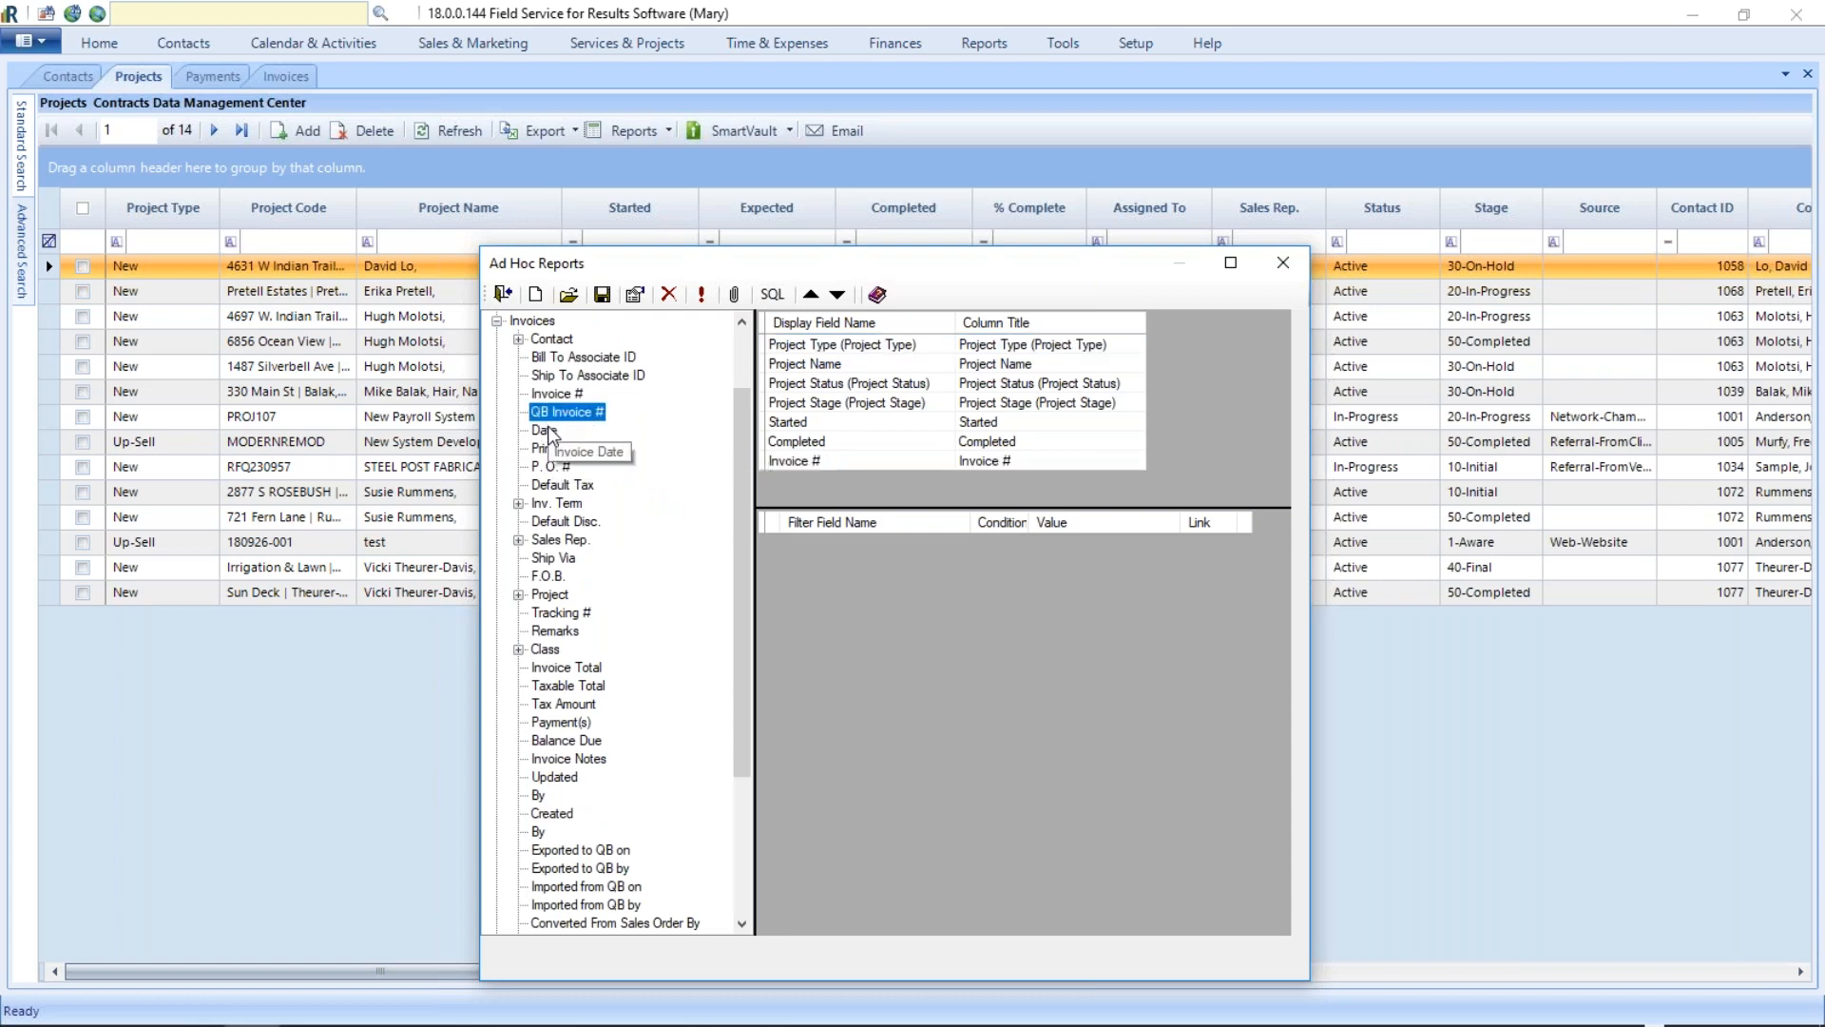
double_click(545, 430)
double_click(587, 669)
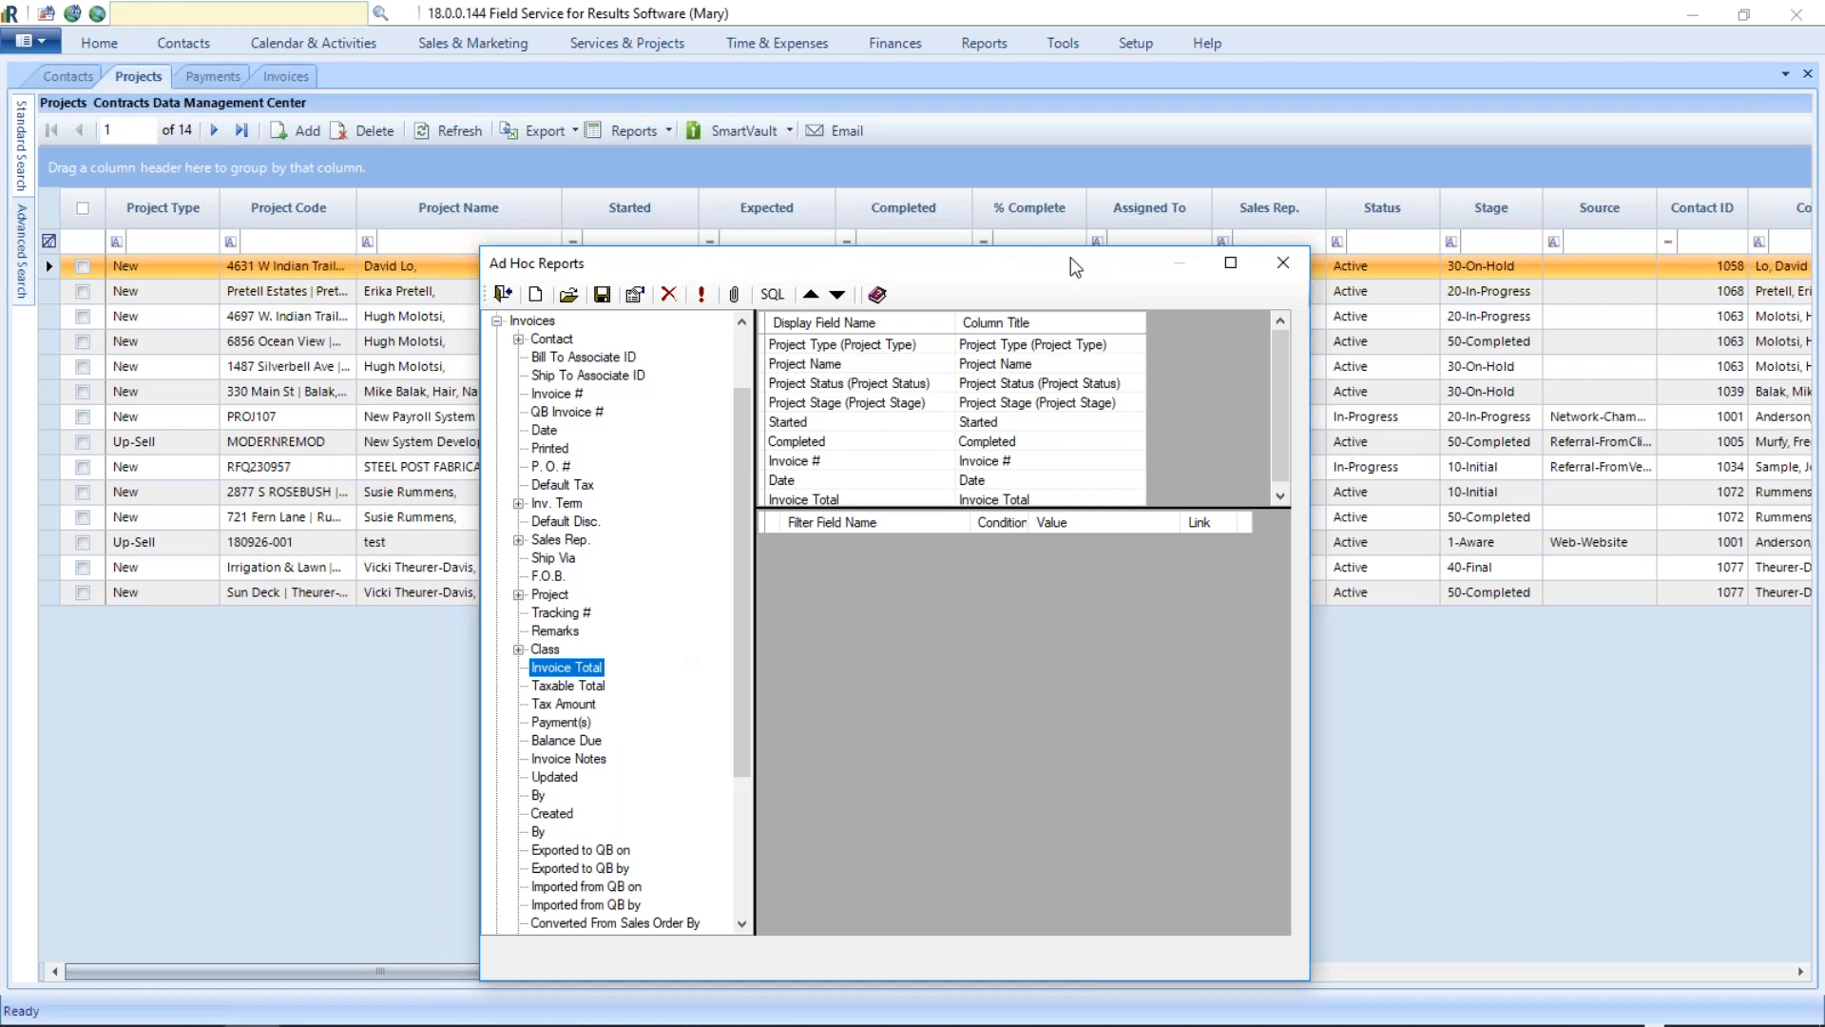
Step: Run the extended report, examine full-screen the rows of one On-Hold project with several invoices, and close the results
click(702, 297)
click(1105, 413)
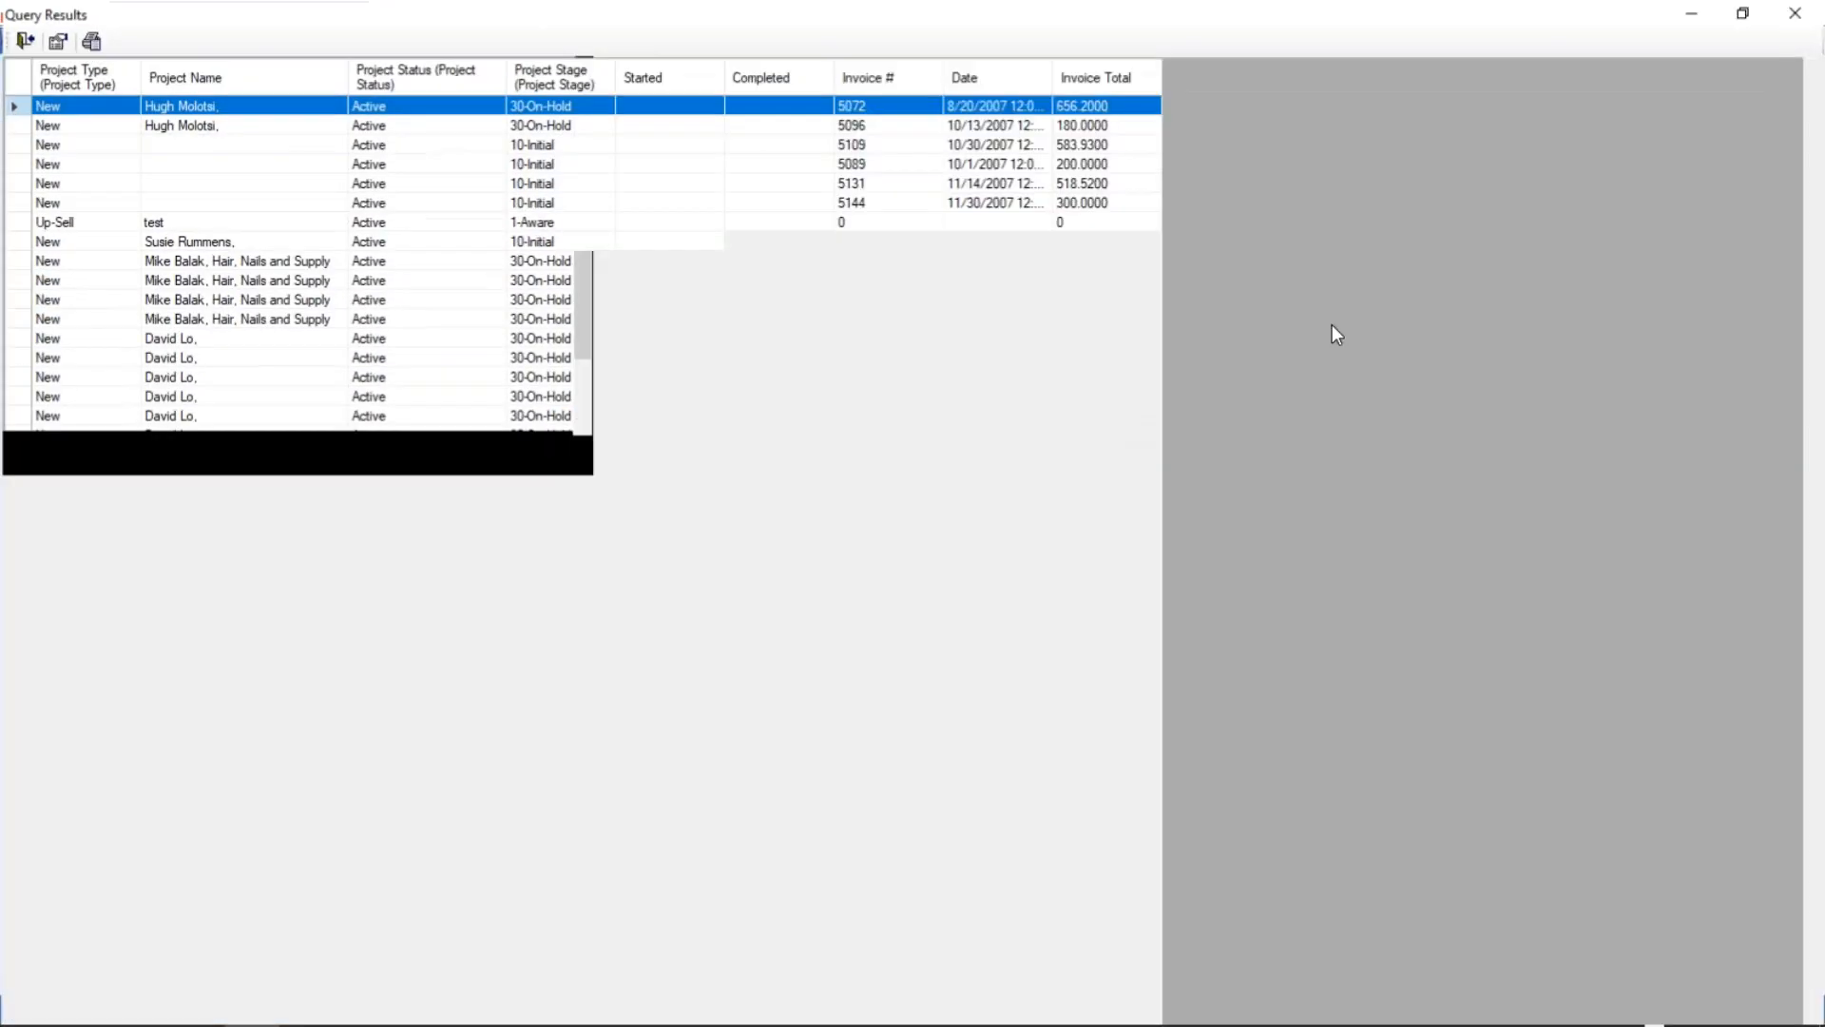
click(183, 340)
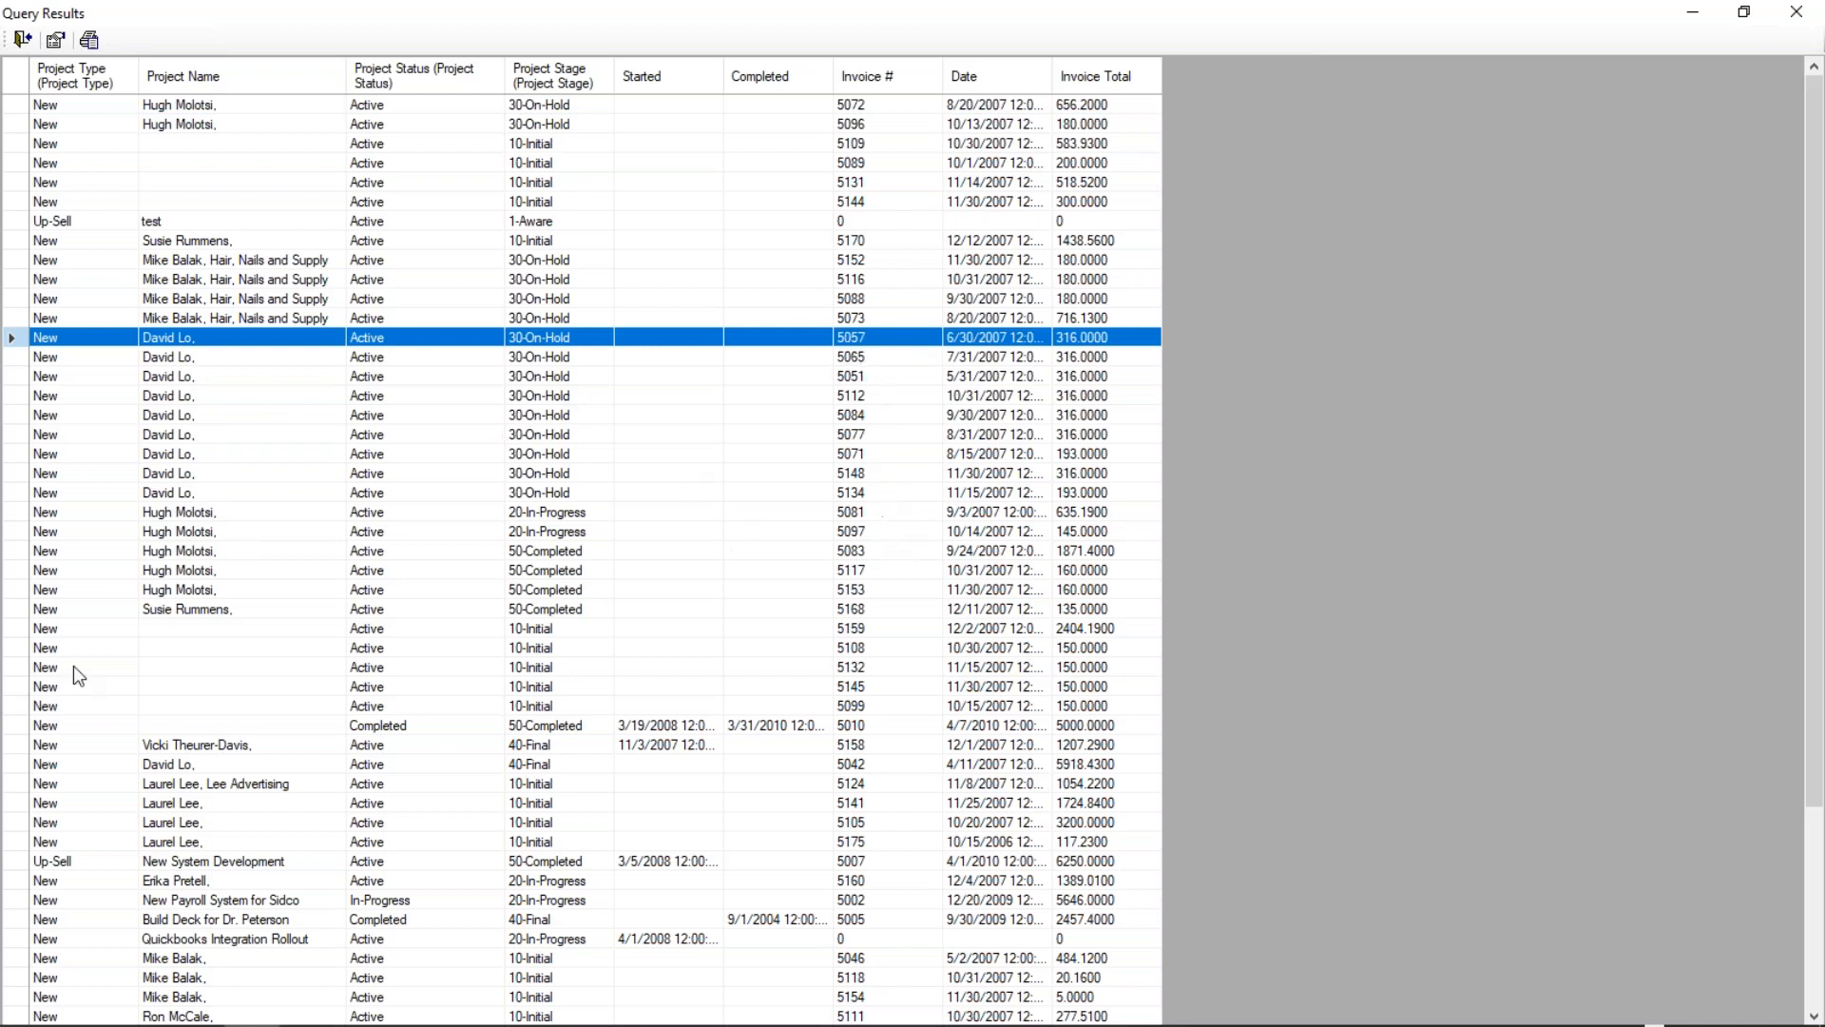
click(176, 495)
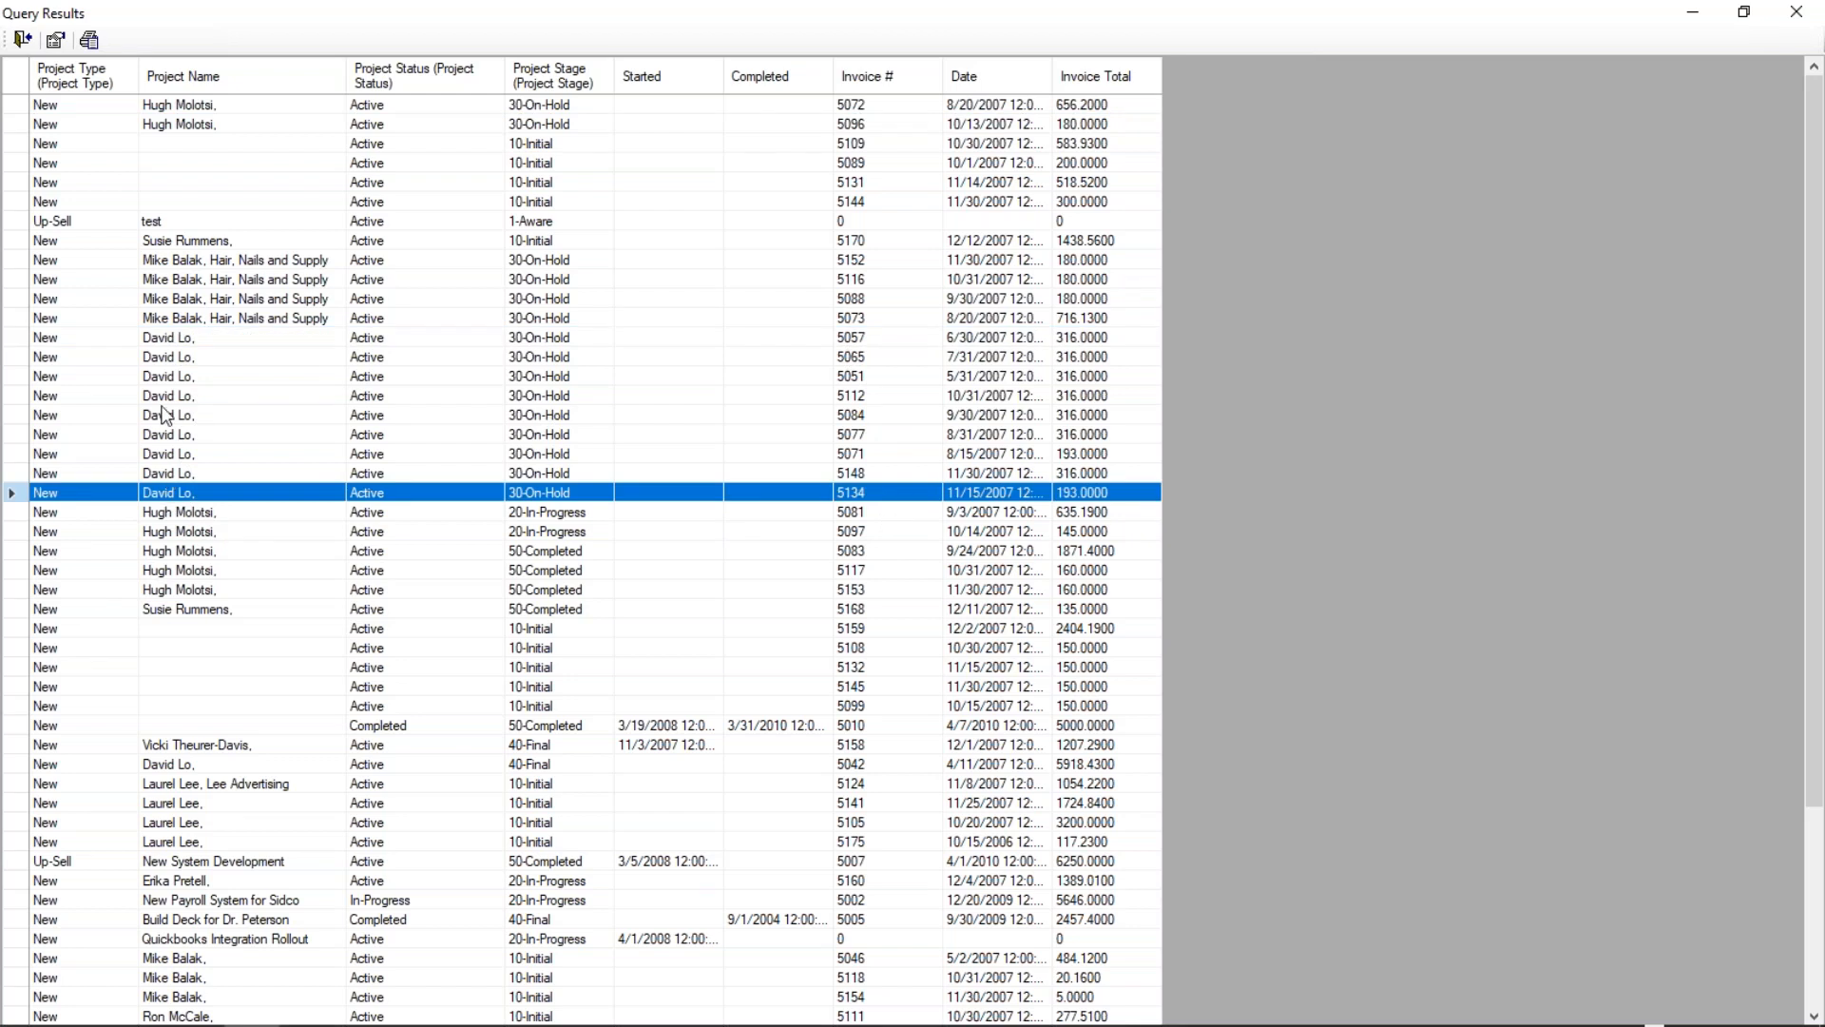
click(195, 341)
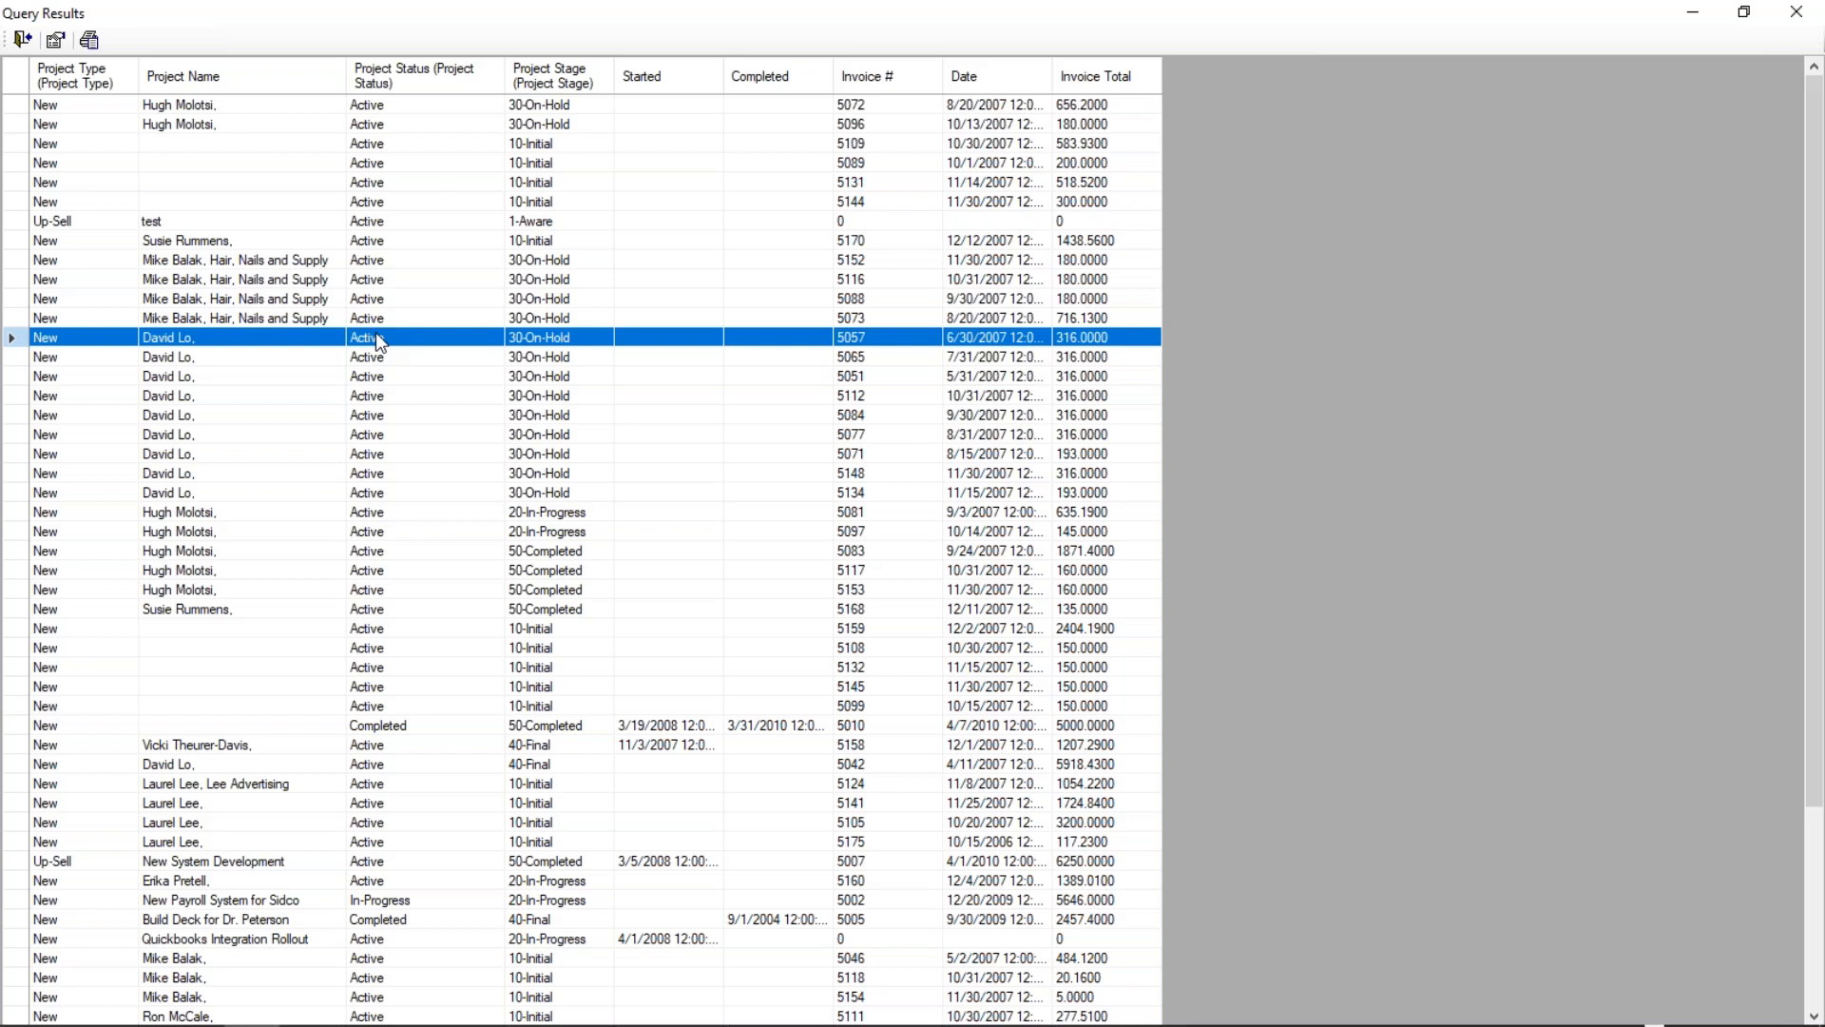
click(1795, 11)
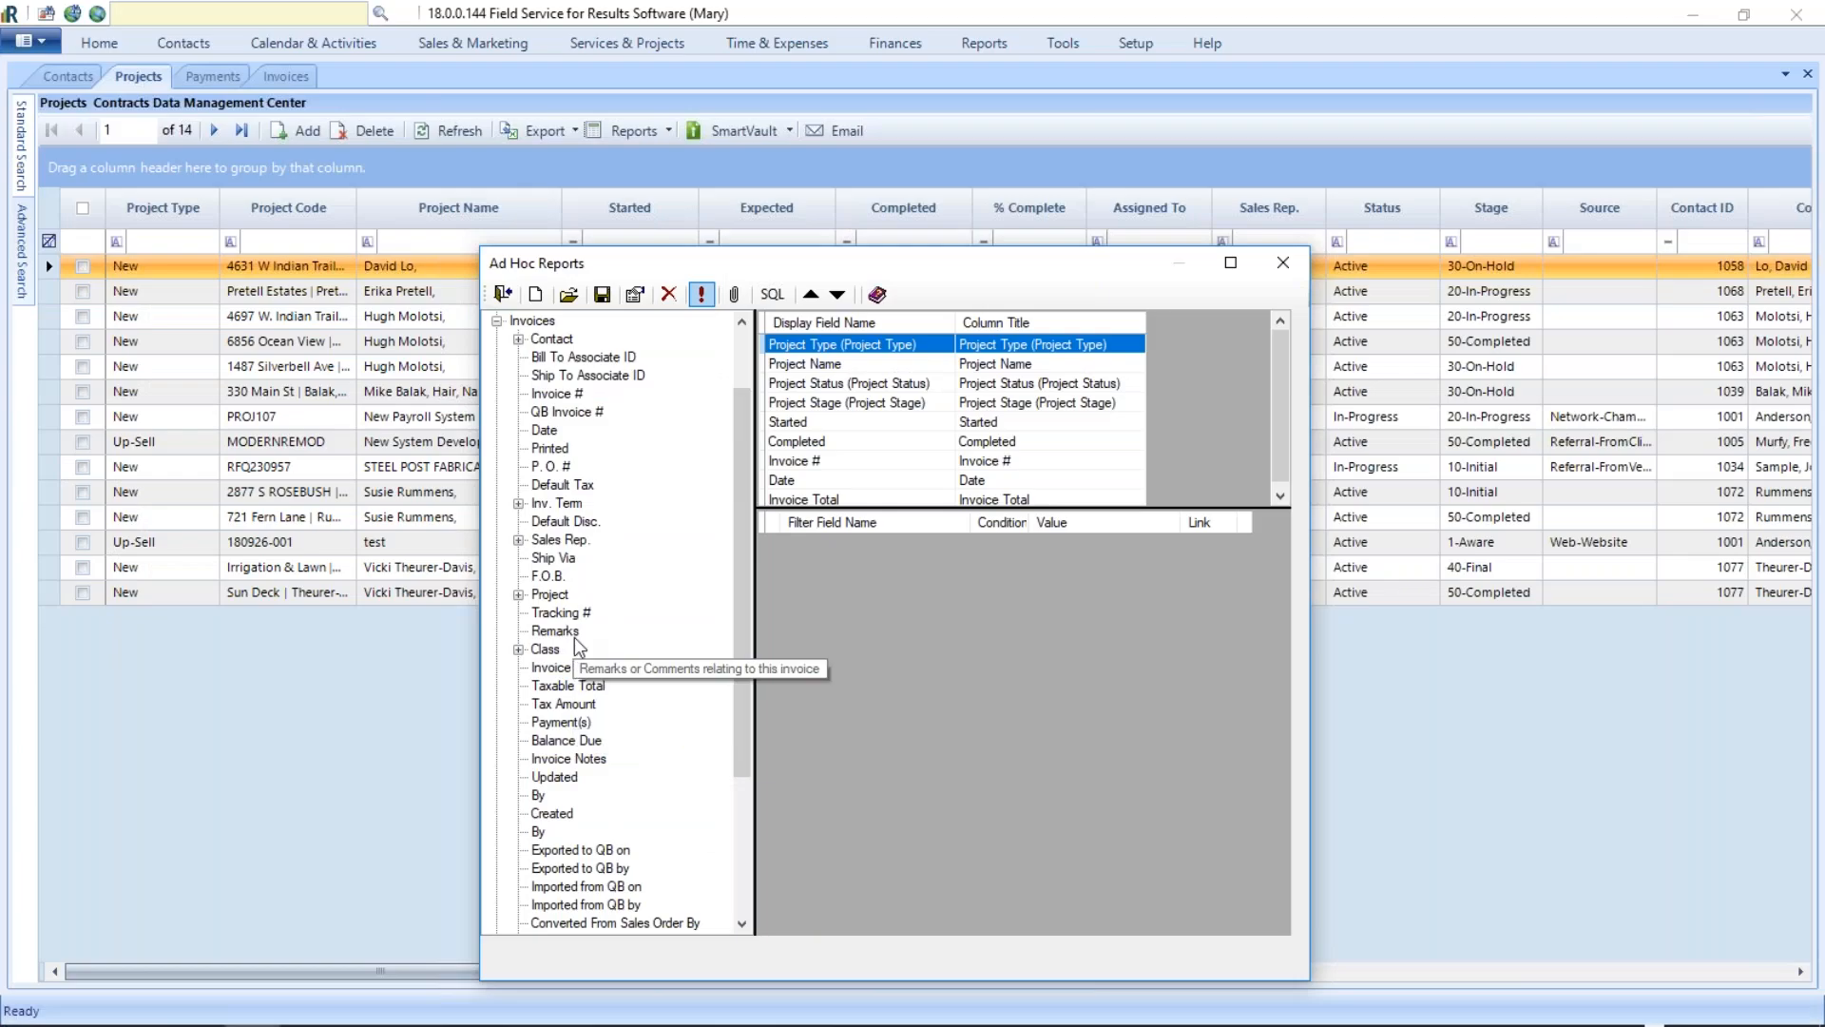